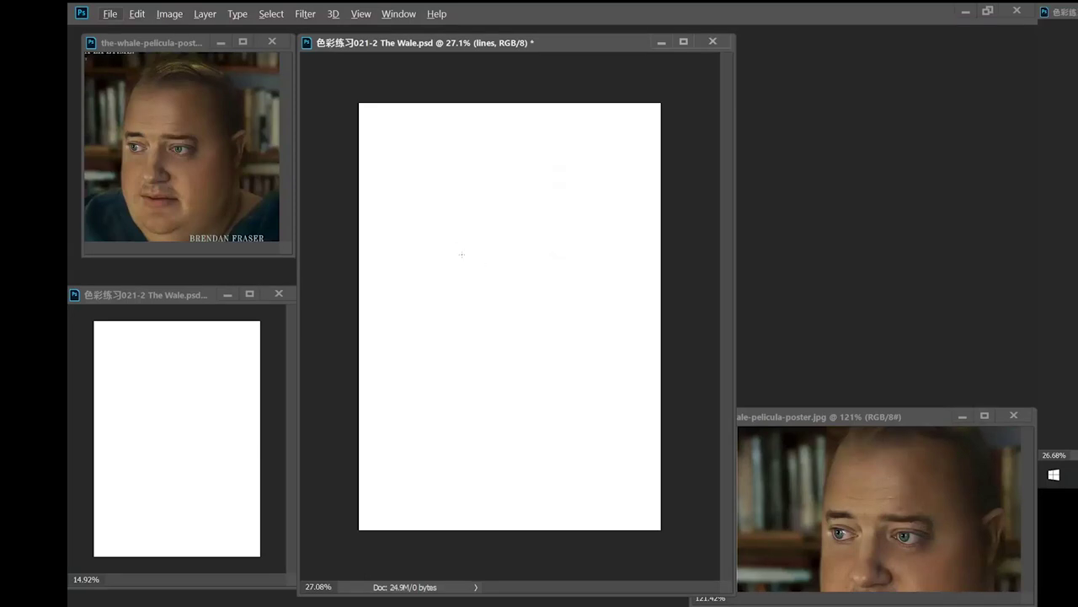
# - Show more of the reference poster and sketch the first light lines for both eyes on the lines layer
pyautogui.click(182, 45)
pyautogui.moveTo(224, 160); pyautogui.dragTo(205, 149)
pyautogui.click(467, 48)
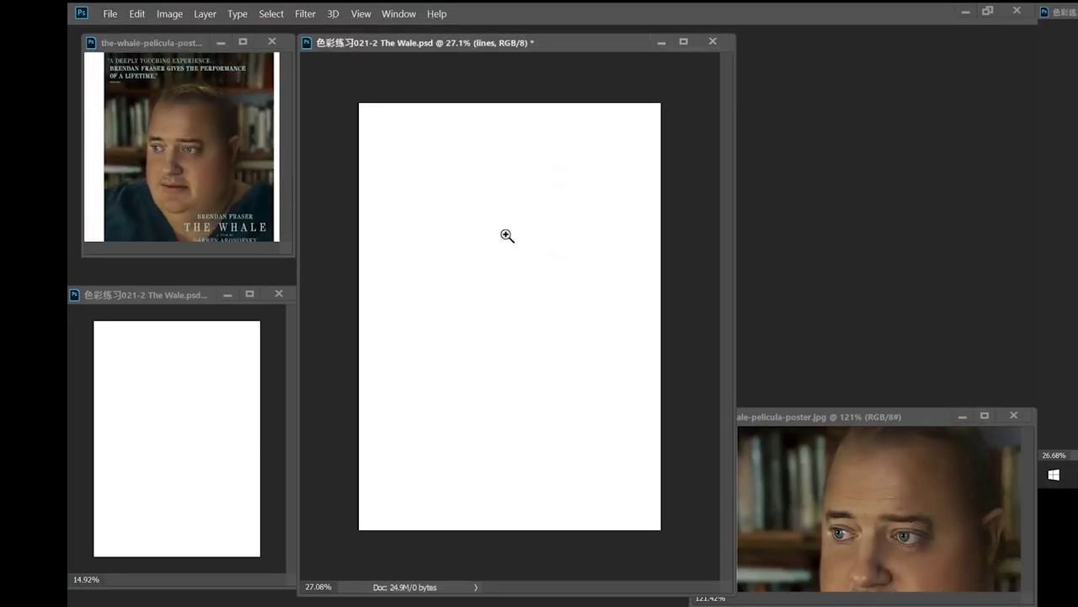
pyautogui.moveTo(454, 259); pyautogui.dragTo(548, 273)
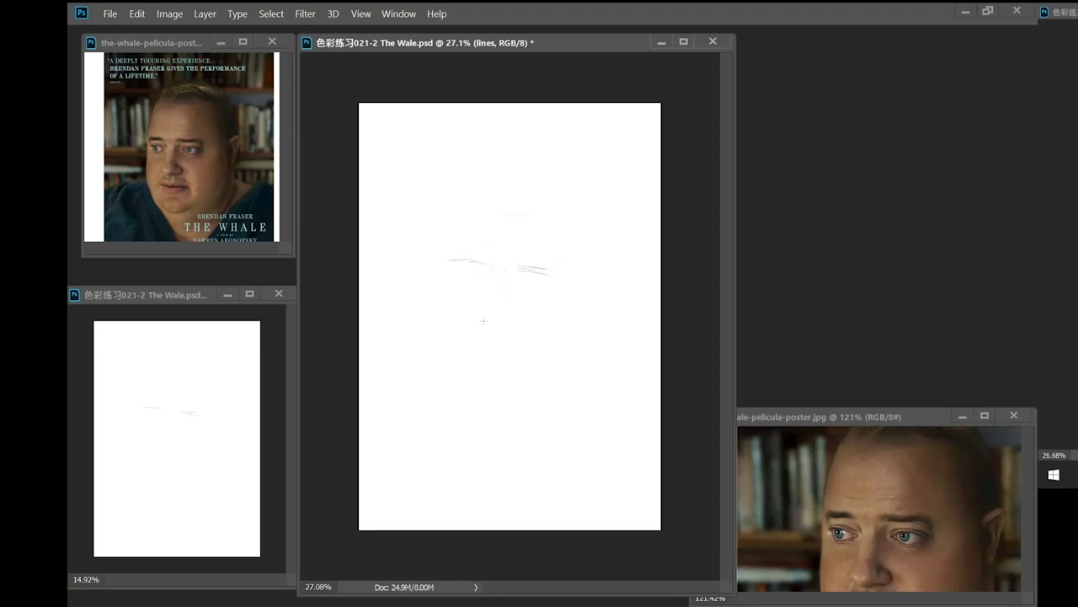
# - Sketch placement lines for the nose and mouth, with slanted construction lines from the outer eye corners to the nose base
pyautogui.moveTo(486, 320); pyautogui.dragTo(482, 330)
pyautogui.moveTo(477, 353)
pyautogui.mouseDown()
pyautogui.moveTo(497, 354)
pyautogui.moveTo(484, 354)
pyautogui.mouseUp()
pyautogui.moveTo(496, 269); pyautogui.dragTo(486, 304)
pyautogui.moveTo(495, 267)
pyautogui.mouseDown()
pyautogui.moveTo(476, 325)
pyautogui.moveTo(490, 328)
pyautogui.mouseUp()
pyautogui.moveTo(479, 272)
pyautogui.mouseDown()
pyautogui.moveTo(464, 275)
pyautogui.moveTo(528, 288)
pyautogui.mouseUp()
pyautogui.moveTo(561, 274); pyautogui.dragTo(504, 314)
pyautogui.moveTo(464, 276)
pyautogui.mouseDown()
pyautogui.moveTo(548, 264)
pyautogui.moveTo(554, 285)
pyautogui.mouseUp()
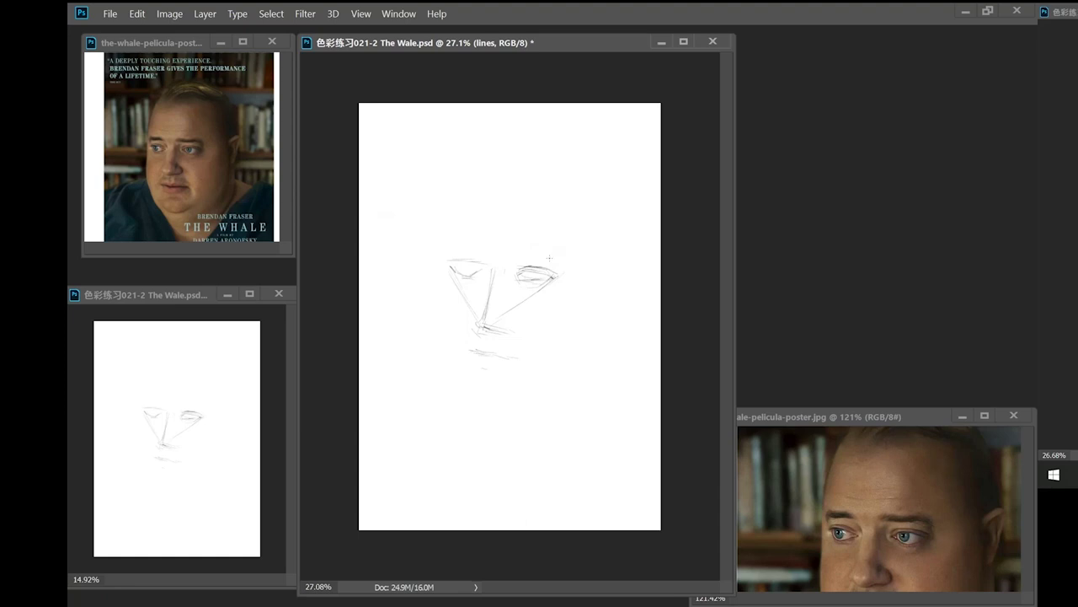
pyautogui.scroll(-3, 922, 436)
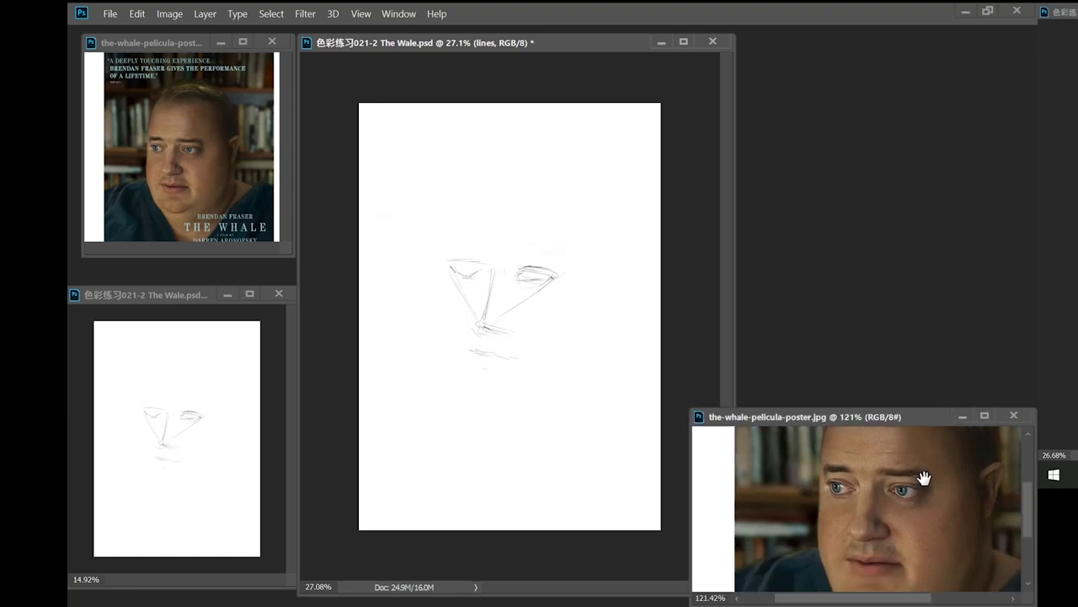
pyautogui.moveTo(485, 351); pyautogui.dragTo(513, 355)
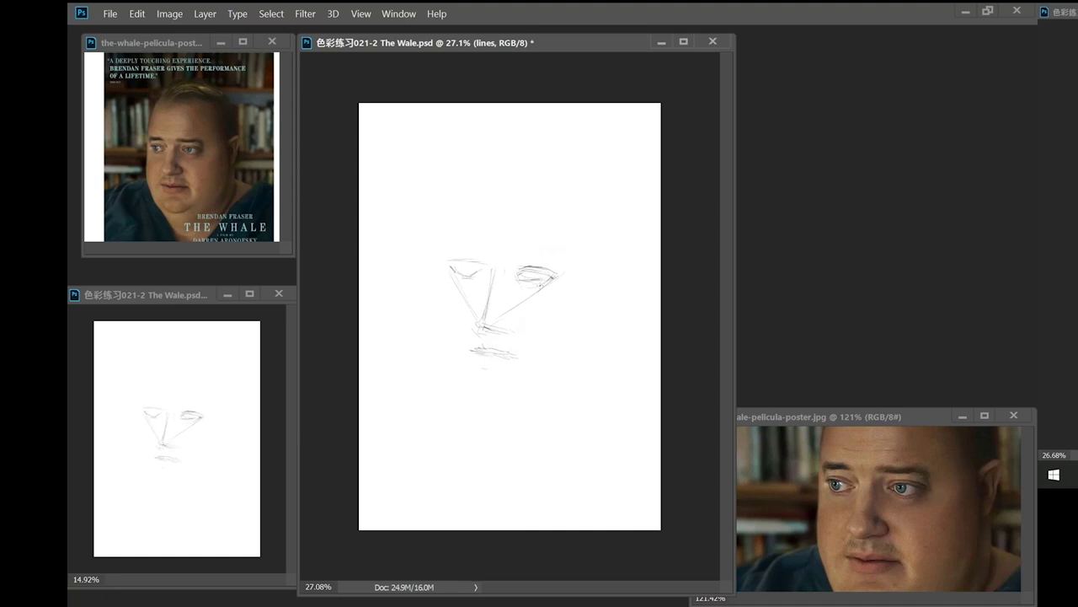
# - Strengthen the brow lines and sketch the ball, wing and bridge of the nose, undoing the last stray stroke
pyautogui.moveTo(453, 263)
pyautogui.mouseDown()
pyautogui.moveTo(560, 269)
pyautogui.moveTo(548, 275)
pyautogui.mouseUp()
pyautogui.moveTo(493, 328)
pyautogui.mouseDown()
pyautogui.moveTo(506, 320)
pyautogui.moveTo(481, 321)
pyautogui.moveTo(499, 308)
pyautogui.moveTo(516, 325)
pyautogui.moveTo(502, 329)
pyautogui.mouseUp()
pyautogui.moveTo(519, 316)
pyautogui.mouseDown()
pyautogui.moveTo(510, 328)
pyautogui.moveTo(475, 316)
pyautogui.moveTo(484, 324)
pyautogui.mouseUp()
pyautogui.moveTo(504, 317); pyautogui.dragTo(519, 317)
pyautogui.moveTo(509, 280); pyautogui.dragTo(504, 306)
pyautogui.hotkey('ctrl', 'z')
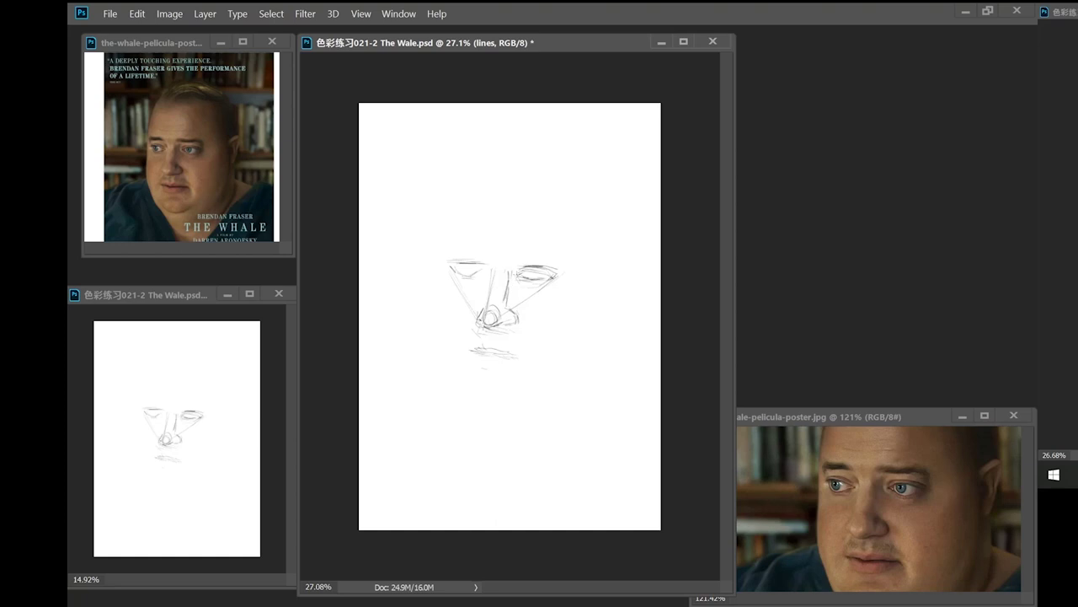
# - Sketch the lower lids and the almond shapes of both eyes
pyautogui.moveTo(543, 272)
pyautogui.mouseDown()
pyautogui.moveTo(555, 267)
pyautogui.moveTo(551, 277)
pyautogui.mouseUp()
pyautogui.moveTo(451, 270)
pyautogui.mouseDown()
pyautogui.moveTo(483, 278)
pyautogui.moveTo(469, 281)
pyautogui.mouseUp()
pyautogui.moveTo(469, 279)
pyautogui.mouseDown()
pyautogui.moveTo(477, 271)
pyautogui.moveTo(470, 277)
pyautogui.mouseUp()
pyautogui.moveTo(493, 272)
pyautogui.mouseDown()
pyautogui.moveTo(494, 290)
pyautogui.moveTo(488, 274)
pyautogui.moveTo(466, 279)
pyautogui.mouseUp()
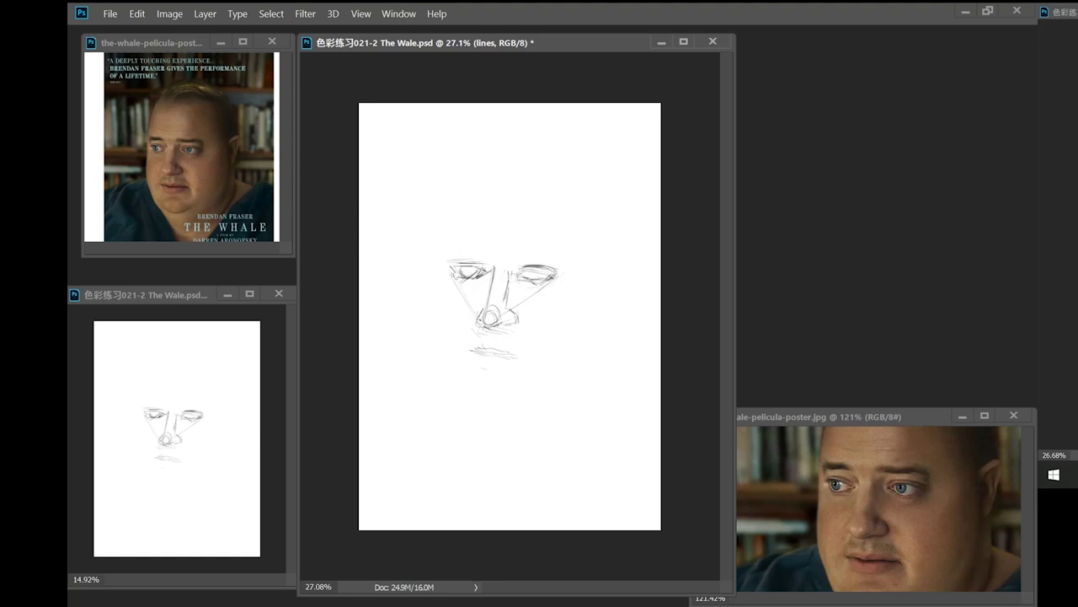
# - Extend the mouth line, reinforce the nose outline and sketch the smile fold from the nose wing down past the mouth
pyautogui.press('alt')
pyautogui.moveTo(504, 349)
pyautogui.mouseDown()
pyautogui.moveTo(482, 350)
pyautogui.moveTo(535, 357)
pyautogui.mouseUp()
pyautogui.moveTo(487, 311)
pyautogui.mouseDown()
pyautogui.moveTo(498, 325)
pyautogui.moveTo(488, 329)
pyautogui.moveTo(519, 322)
pyautogui.moveTo(485, 330)
pyautogui.mouseUp()
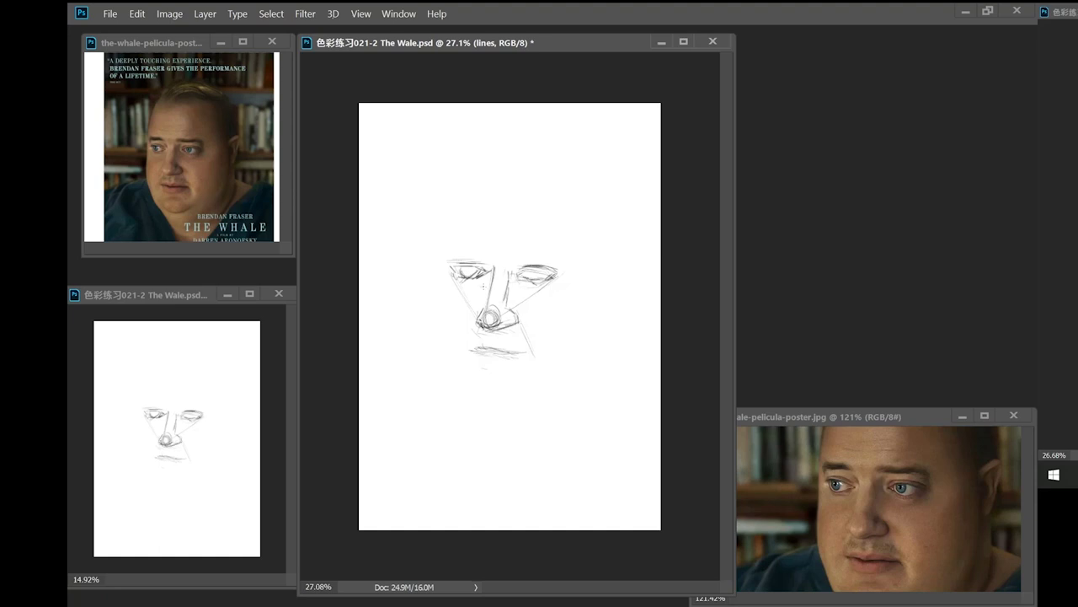
pyautogui.moveTo(518, 319); pyautogui.dragTo(532, 347)
pyautogui.moveTo(475, 327)
pyautogui.mouseDown()
pyautogui.moveTo(468, 364)
pyautogui.moveTo(529, 351)
pyautogui.mouseUp()
pyautogui.moveTo(514, 313); pyautogui.dragTo(558, 268)
pyautogui.moveTo(488, 268); pyautogui.dragTo(468, 341)
pyautogui.moveTo(531, 310); pyautogui.dragTo(540, 370)
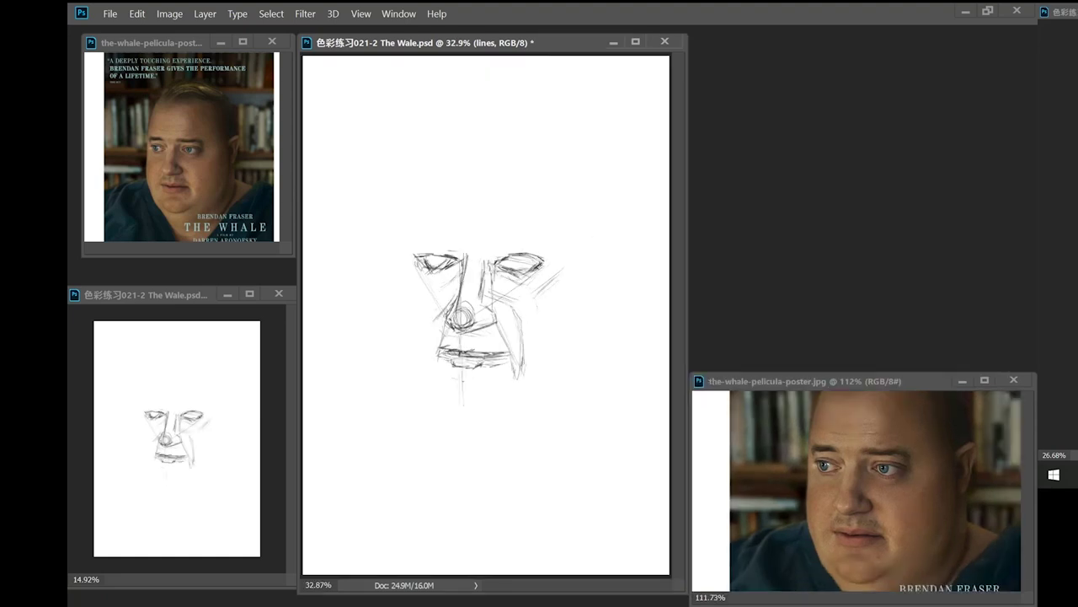
# - Sketch the chin and both sides of the jaw around the facial features
pyautogui.moveTo(438, 396)
pyautogui.mouseDown()
pyautogui.moveTo(489, 413)
pyautogui.moveTo(528, 380)
pyautogui.mouseUp()
pyautogui.moveTo(593, 282); pyautogui.dragTo(571, 384)
pyautogui.moveTo(405, 282); pyautogui.dragTo(401, 348)
pyautogui.moveTo(401, 332); pyautogui.dragTo(420, 392)
# - Sketch the skull outline, hairline and ear, and add a horizontal brow guide line across the face
pyautogui.moveTo(418, 179); pyautogui.dragTo(409, 274)
pyautogui.moveTo(423, 170); pyautogui.dragTo(495, 143)
pyautogui.moveTo(576, 167); pyautogui.dragTo(600, 256)
pyautogui.moveTo(412, 191); pyautogui.dragTo(405, 252)
pyautogui.moveTo(600, 263); pyautogui.dragTo(561, 403)
pyautogui.moveTo(422, 145); pyautogui.dragTo(510, 118)
pyautogui.moveTo(608, 184); pyautogui.dragTo(612, 252)
pyautogui.moveTo(413, 243); pyautogui.dragTo(544, 246)
pyautogui.moveTo(619, 236); pyautogui.dragTo(604, 268)
pyautogui.moveTo(527, 380); pyautogui.dragTo(508, 393)
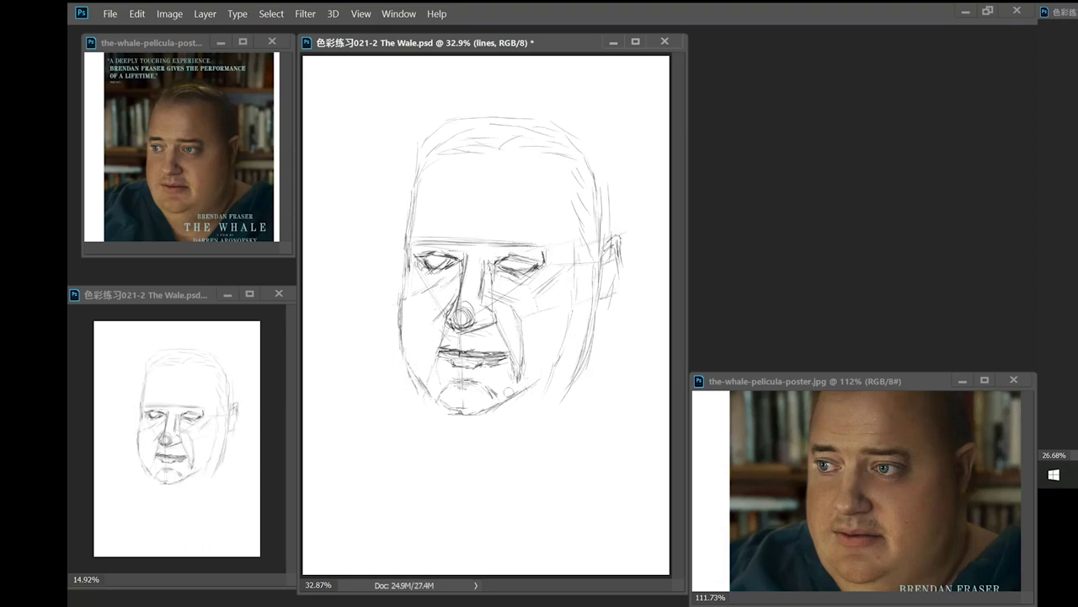
# - Sketch both shoulders and the V-shaped collar below the head, using the lower part of the poster as reference
pyautogui.moveTo(356, 361); pyautogui.dragTo(310, 385)
pyautogui.moveTo(198, 169); pyautogui.dragTo(168, 145)
pyautogui.moveTo(660, 362); pyautogui.dragTo(581, 440)
pyautogui.moveTo(428, 427); pyautogui.dragTo(487, 517)
pyautogui.moveTo(533, 487); pyautogui.dragTo(460, 573)
# - Reinforce the temple, cheek, jaw and chin contours and add lines for the neck
pyautogui.moveTo(420, 157); pyautogui.dragTo(401, 239)
pyautogui.moveTo(578, 305); pyautogui.dragTo(551, 397)
pyautogui.moveTo(421, 404); pyautogui.dragTo(471, 471)
pyautogui.moveTo(573, 314)
pyautogui.mouseDown()
pyautogui.moveTo(556, 366)
pyautogui.moveTo(556, 337)
pyautogui.mouseUp()
pyautogui.moveTo(863, 373); pyautogui.dragTo(863, 292)
pyautogui.moveTo(599, 306); pyautogui.dragTo(578, 374)
pyautogui.moveTo(468, 415)
pyautogui.mouseDown()
pyautogui.moveTo(522, 399)
pyautogui.moveTo(513, 406)
pyautogui.mouseUp()
pyautogui.moveTo(411, 221); pyautogui.dragTo(406, 275)
pyautogui.moveTo(403, 282); pyautogui.dragTo(406, 332)
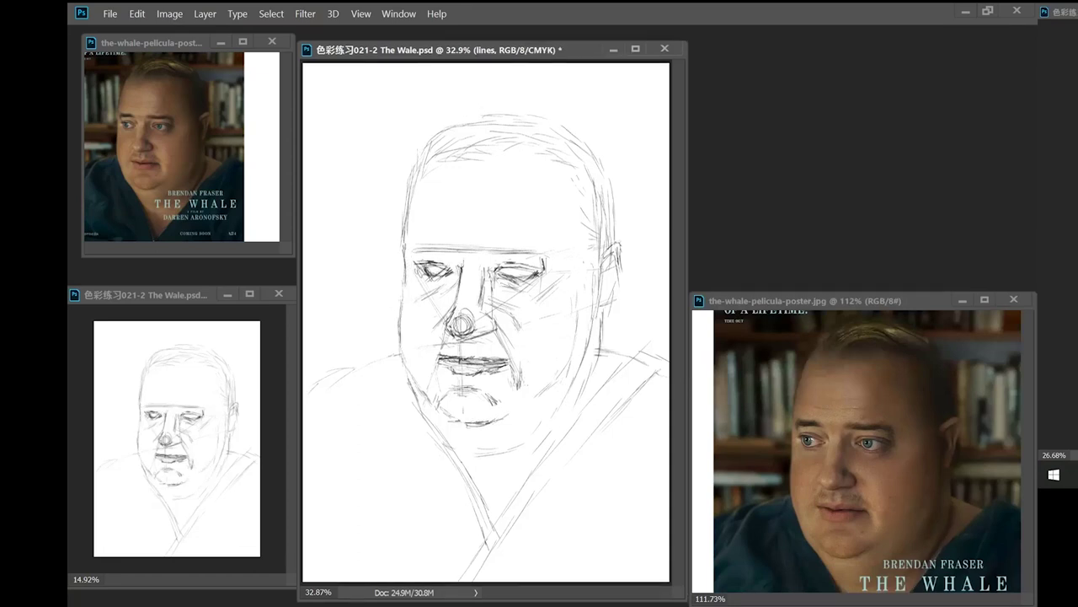
# - Redraw the eyes, brows, nose bridge and ear with darker, more defined lines
pyautogui.moveTo(423, 273); pyautogui.dragTo(454, 272)
pyautogui.moveTo(495, 275)
pyautogui.mouseDown()
pyautogui.moveTo(529, 273)
pyautogui.moveTo(460, 334)
pyautogui.mouseUp()
pyautogui.moveTo(411, 246); pyautogui.dragTo(448, 249)
pyautogui.moveTo(507, 250)
pyautogui.mouseDown()
pyautogui.moveTo(548, 254)
pyautogui.moveTo(553, 285)
pyautogui.mouseUp()
pyautogui.moveTo(620, 243); pyautogui.dragTo(626, 303)
# - Redraw the hair outline and define the temple, the far jaw and the double chin
pyautogui.moveTo(421, 160); pyautogui.dragTo(497, 108)
pyautogui.moveTo(505, 111); pyautogui.dragTo(578, 133)
pyautogui.moveTo(580, 198); pyautogui.dragTo(580, 239)
pyautogui.moveTo(602, 315)
pyautogui.mouseDown()
pyautogui.moveTo(560, 430)
pyautogui.moveTo(553, 382)
pyautogui.mouseUp()
pyautogui.moveTo(564, 407); pyautogui.dragTo(495, 465)
pyautogui.scroll(-3, 486, 321)
pyautogui.moveTo(583, 311); pyautogui.dragTo(584, 349)
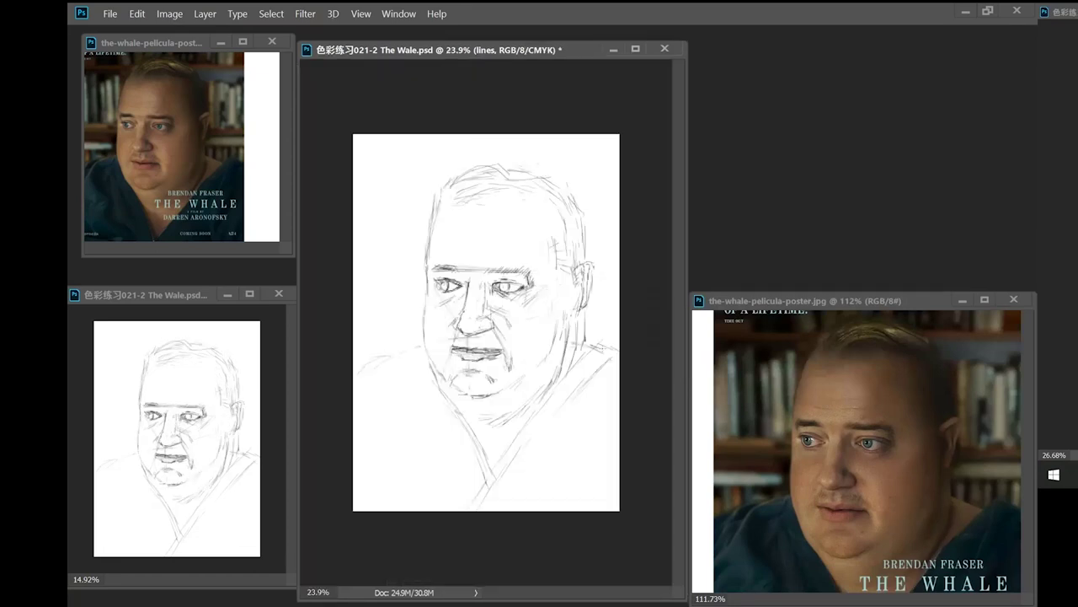
# - Refine the brows and the eyes with clearer lid lines and irises
pyautogui.scroll(5, 452, 302)
pyautogui.scroll(3, 830, 439)
pyautogui.moveTo(421, 202); pyautogui.dragTo(492, 199)
pyautogui.scroll(-3, 486, 322)
pyautogui.moveTo(565, 282); pyautogui.dragTo(514, 267)
pyautogui.moveTo(487, 268); pyautogui.dragTo(573, 270)
# - Refine the nose with shading along the bridge and a clearer lower contour
pyautogui.scroll(-3, 830, 439)
pyautogui.scroll(2, 548, 189)
pyautogui.moveTo(549, 189); pyautogui.dragTo(540, 240)
pyautogui.moveTo(512, 184)
pyautogui.mouseDown()
pyautogui.moveTo(582, 153)
pyautogui.moveTo(529, 236)
pyautogui.mouseUp()
pyautogui.moveTo(486, 354); pyautogui.dragTo(506, 282)
pyautogui.moveTo(379, 354); pyautogui.dragTo(645, 280)
# - Redraw the upper lip, the mouth opening and the lower lip with crisp lines, and clean up the strokes around them
pyautogui.scroll(3, 830, 440)
pyautogui.scroll(1, 489, 320)
pyautogui.moveTo(404, 282); pyautogui.dragTo(573, 291)
pyautogui.moveTo(381, 270); pyautogui.dragTo(495, 272)
pyautogui.moveTo(377, 277); pyautogui.dragTo(460, 290)
pyautogui.moveTo(398, 305)
pyautogui.mouseDown()
pyautogui.moveTo(421, 331)
pyautogui.moveTo(440, 329)
pyautogui.mouseUp()
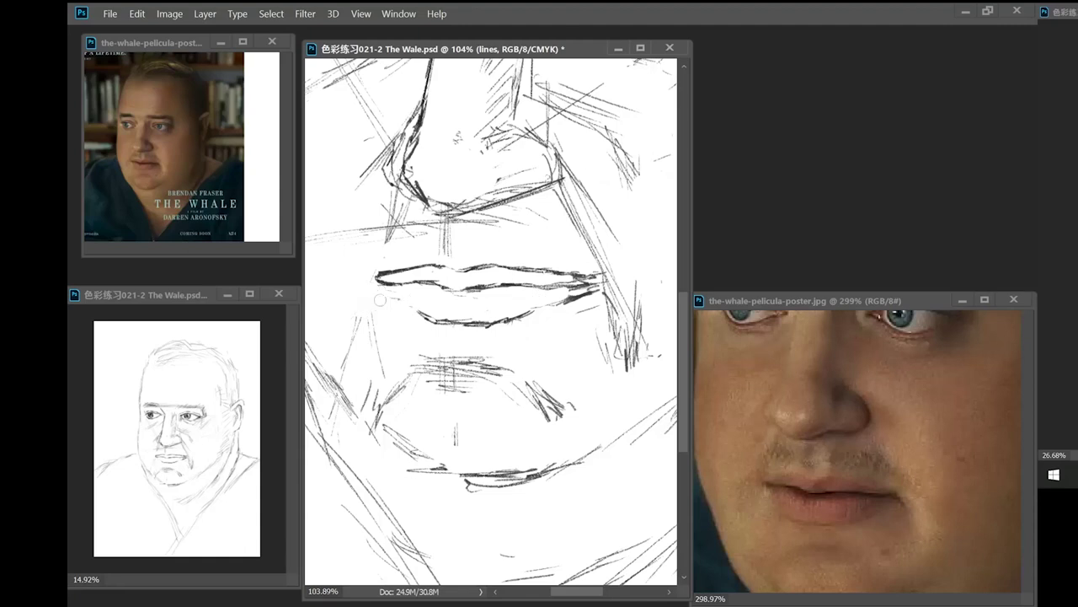
pyautogui.moveTo(390, 290)
pyautogui.mouseDown()
pyautogui.moveTo(432, 320)
pyautogui.moveTo(432, 285)
pyautogui.moveTo(441, 287)
pyautogui.moveTo(440, 324)
pyautogui.moveTo(519, 322)
pyautogui.moveTo(570, 295)
pyautogui.moveTo(577, 319)
pyautogui.moveTo(526, 291)
pyautogui.moveTo(541, 267)
pyautogui.mouseUp()
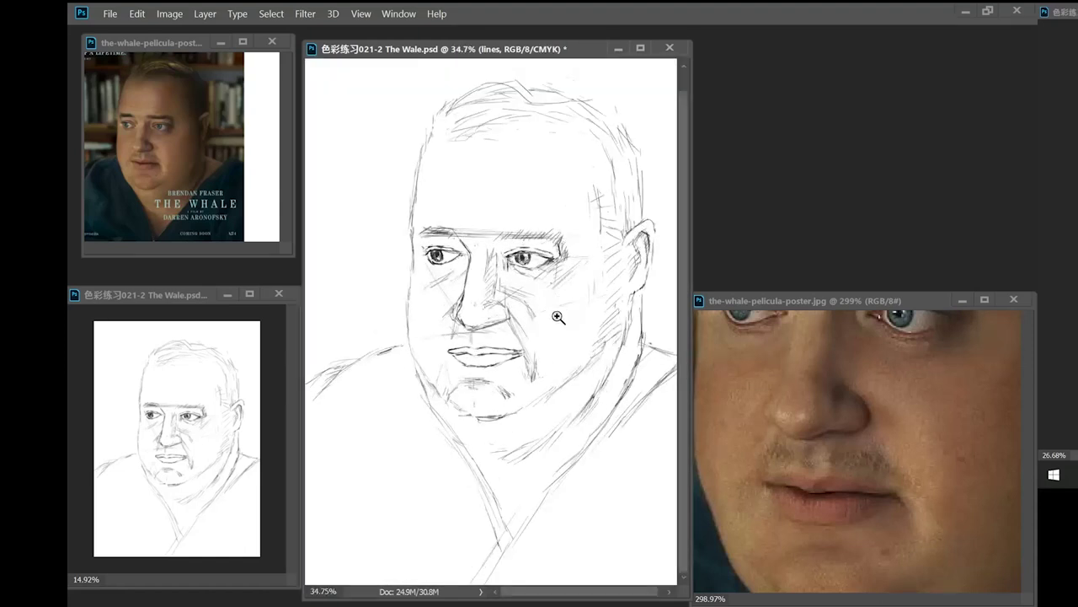
# - Erase the horizontal guide line between the brows and across the temple
pyautogui.rightClick(546, 268)
pyautogui.click(516, 75)
pyautogui.moveTo(652, 240); pyautogui.dragTo(616, 240)
pyautogui.rightClick(494, 365)
pyautogui.click(476, 40)
pyautogui.moveTo(466, 241); pyautogui.dragTo(497, 233)
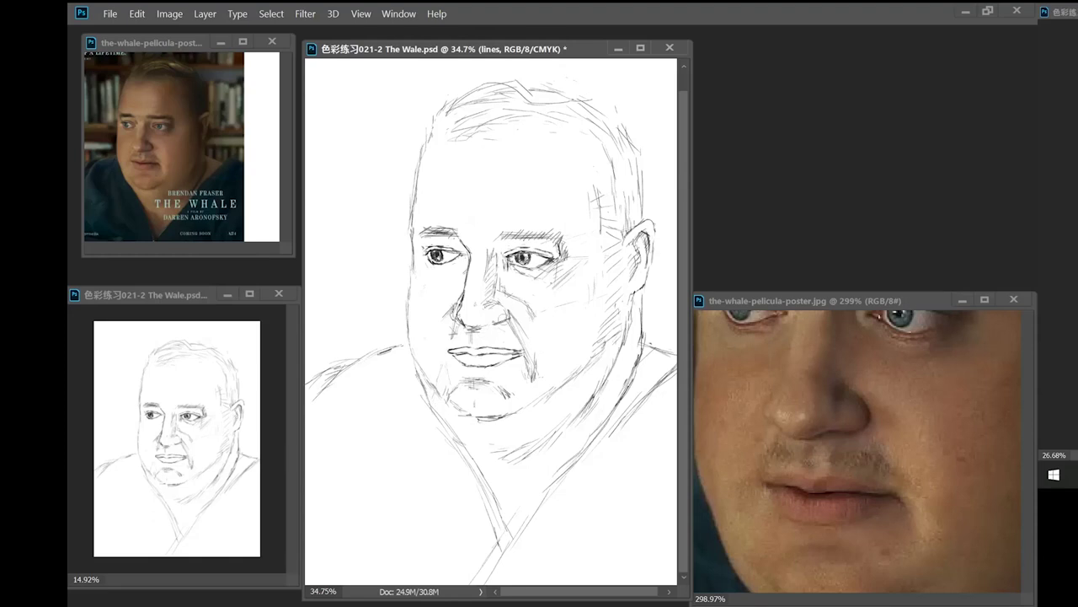
# - Clean up the lines around the nose base and mouth, redraw the chin and darken the left eyebrow
pyautogui.moveTo(482, 326); pyautogui.dragTo(499, 326)
pyautogui.moveTo(460, 415); pyautogui.dragTo(519, 418)
pyautogui.scroll(-2, 856, 474)
pyautogui.moveTo(849, 463); pyautogui.dragTo(833, 427)
pyautogui.click(535, 364)
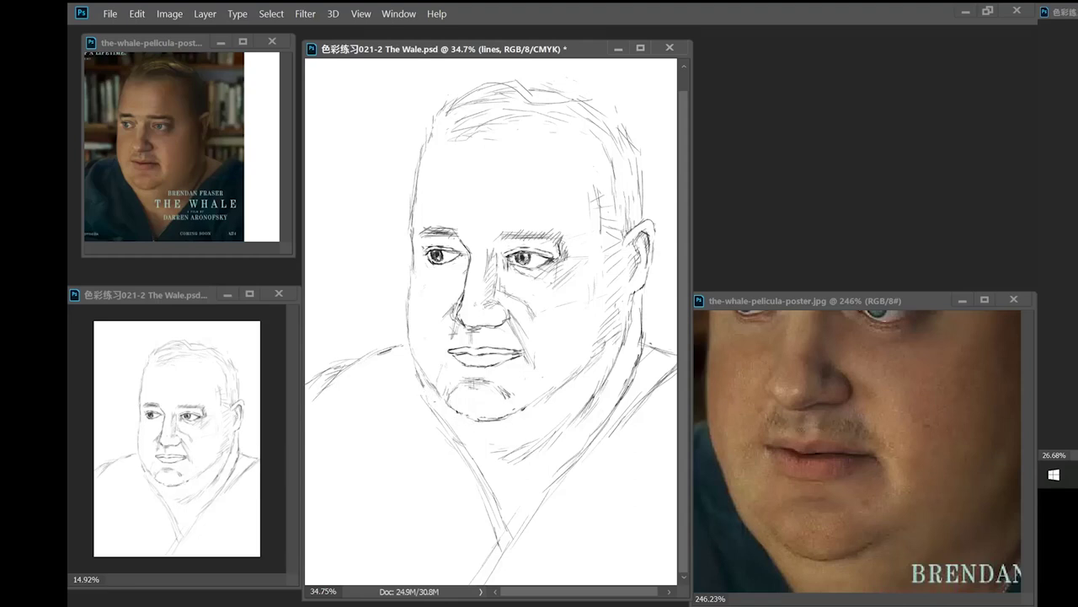
pyautogui.moveTo(413, 235); pyautogui.dragTo(433, 227)
pyautogui.moveTo(851, 421); pyautogui.dragTo(853, 465)
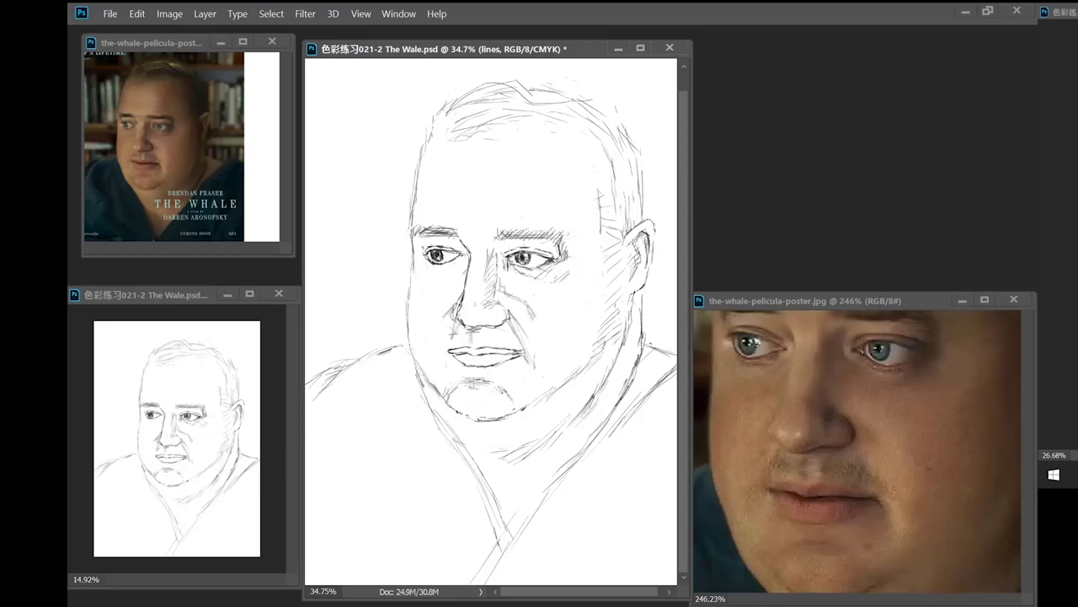
# - Redraw the left shoulder line up to the neck
pyautogui.scroll(-1, 386, 305)
pyautogui.moveTo(376, 353); pyautogui.dragTo(406, 351)
pyautogui.moveTo(954, 417); pyautogui.dragTo(917, 418)
pyautogui.moveTo(326, 370); pyautogui.dragTo(360, 358)
pyautogui.moveTo(355, 360); pyautogui.dragTo(397, 350)
# - Refine the outer corner of the right eye and the lines around the nose and upper lip
pyautogui.scroll(5, 458, 265)
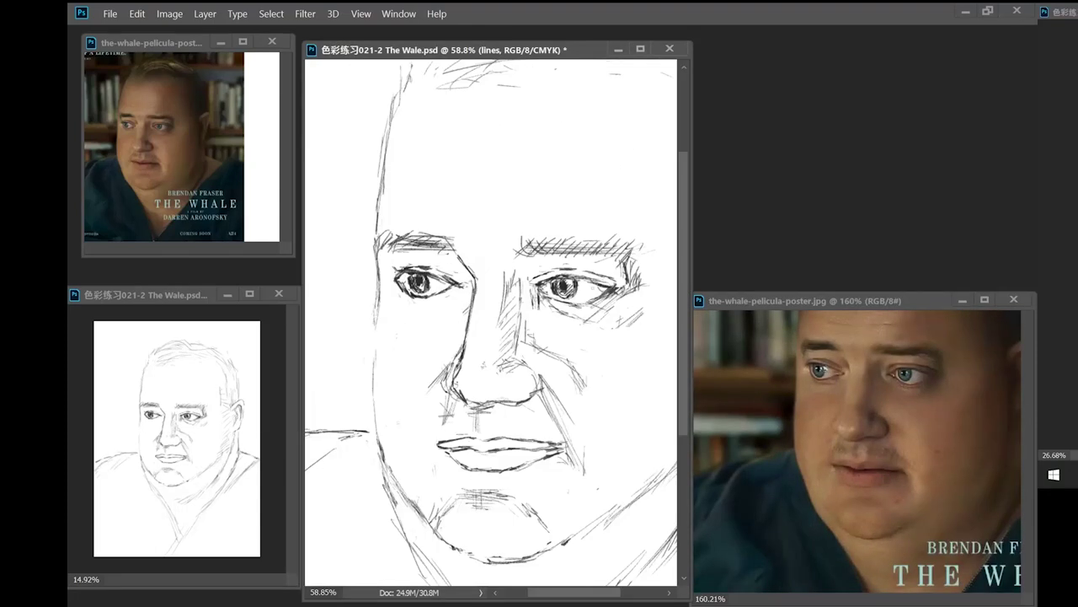
pyautogui.moveTo(592, 277); pyautogui.dragTo(617, 290)
pyautogui.moveTo(498, 422); pyautogui.dragTo(518, 378)
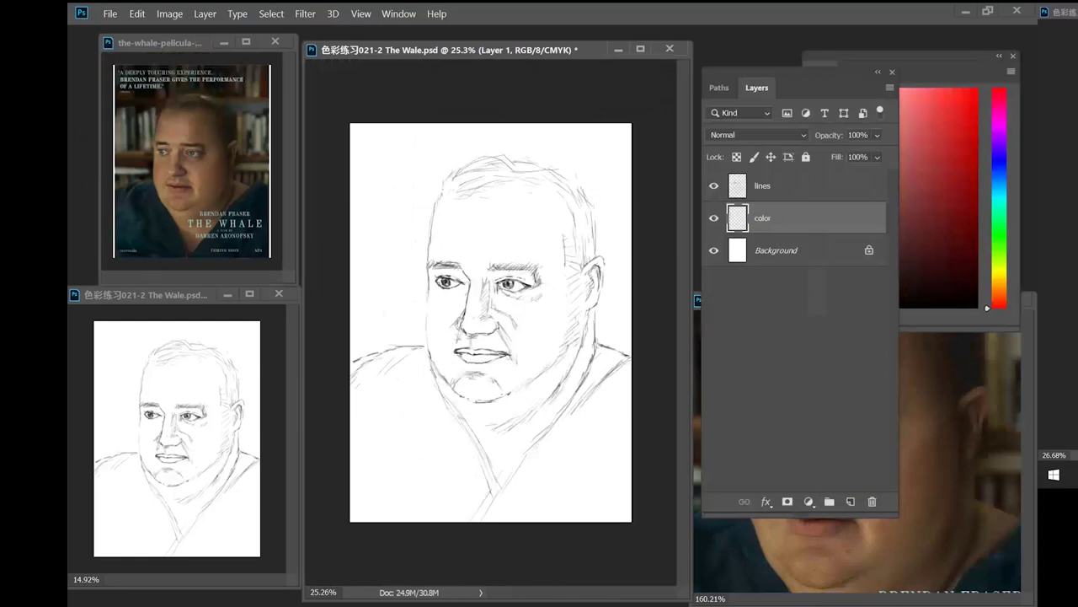
# - Name the new layer between the lines and Background layers color
pyautogui.press('Return')
pyautogui.press('F7')
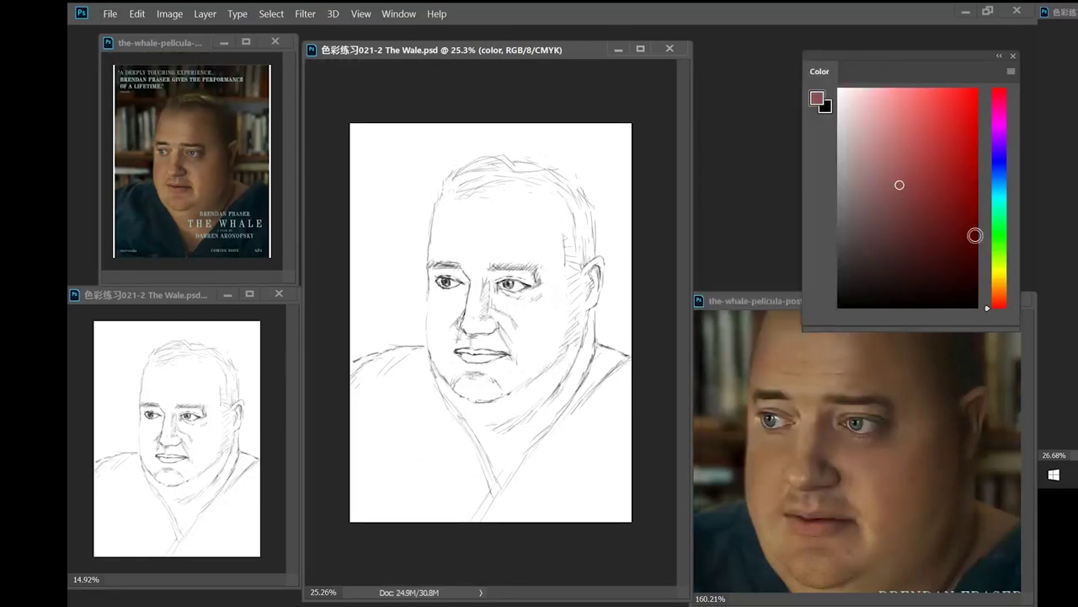
# - Paint the left side of the forehead in medium brown with a textured brush
pyautogui.click(999, 279)
pyautogui.click(903, 199)
pyautogui.click(997, 287)
pyautogui.click(939, 199)
pyautogui.rightClick(512, 189)
pyautogui.moveTo(473, 206)
pyautogui.mouseDown()
pyautogui.moveTo(480, 187)
pyautogui.moveTo(431, 253)
pyautogui.moveTo(461, 216)
pyautogui.mouseUp()
pyautogui.rightClick(515, 220)
pyautogui.click(450, 215)
# - Fill the center of the forehead with light tan and its right side with darker browns
pyautogui.click(899, 134)
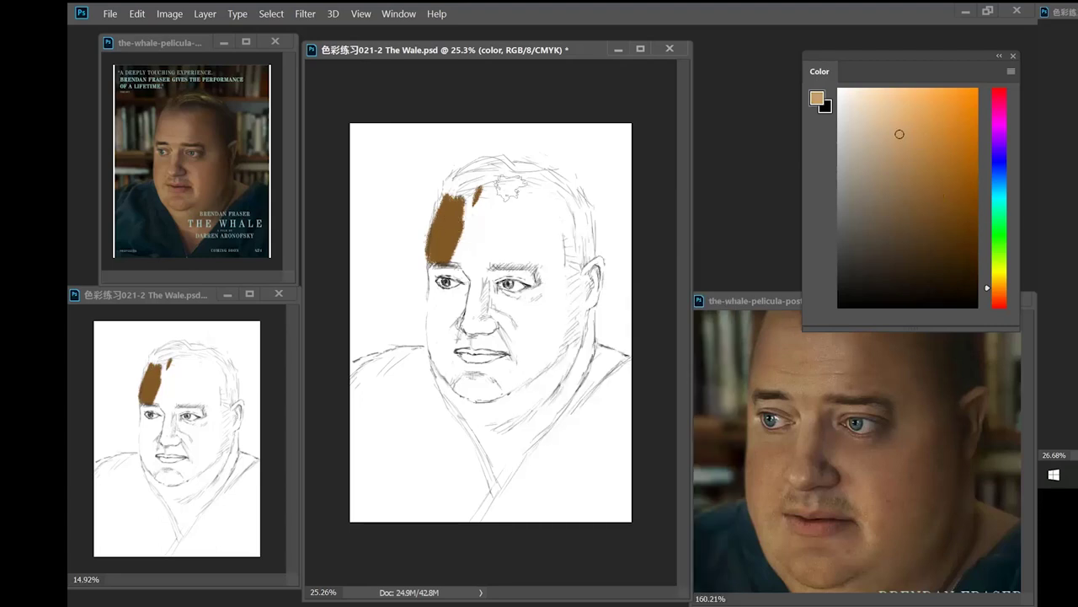
pyautogui.moveTo(463, 198)
pyautogui.mouseDown()
pyautogui.moveTo(469, 224)
pyautogui.moveTo(492, 210)
pyautogui.moveTo(507, 220)
pyautogui.moveTo(470, 206)
pyautogui.moveTo(497, 228)
pyautogui.moveTo(500, 195)
pyautogui.moveTo(540, 253)
pyautogui.moveTo(526, 247)
pyautogui.moveTo(524, 215)
pyautogui.moveTo(533, 258)
pyautogui.mouseUp()
pyautogui.click(955, 242)
pyautogui.moveTo(549, 201)
pyautogui.mouseDown()
pyautogui.moveTo(558, 251)
pyautogui.moveTo(571, 236)
pyautogui.mouseUp()
# - Paint the hair and right temple in near-black brown, with a gray-brown highlight on top of the head
pyautogui.click(952, 279)
pyautogui.moveTo(522, 173)
pyautogui.mouseDown()
pyautogui.moveTo(451, 185)
pyautogui.moveTo(502, 168)
pyautogui.moveTo(535, 173)
pyautogui.moveTo(506, 181)
pyautogui.moveTo(560, 186)
pyautogui.moveTo(549, 189)
pyautogui.moveTo(558, 185)
pyautogui.moveTo(594, 253)
pyautogui.mouseUp()
pyautogui.click(897, 228)
pyautogui.moveTo(516, 164); pyautogui.dragTo(563, 191)
# - Paint the nose bridge, brows and eye sockets in medium brown tones
pyautogui.click(928, 175)
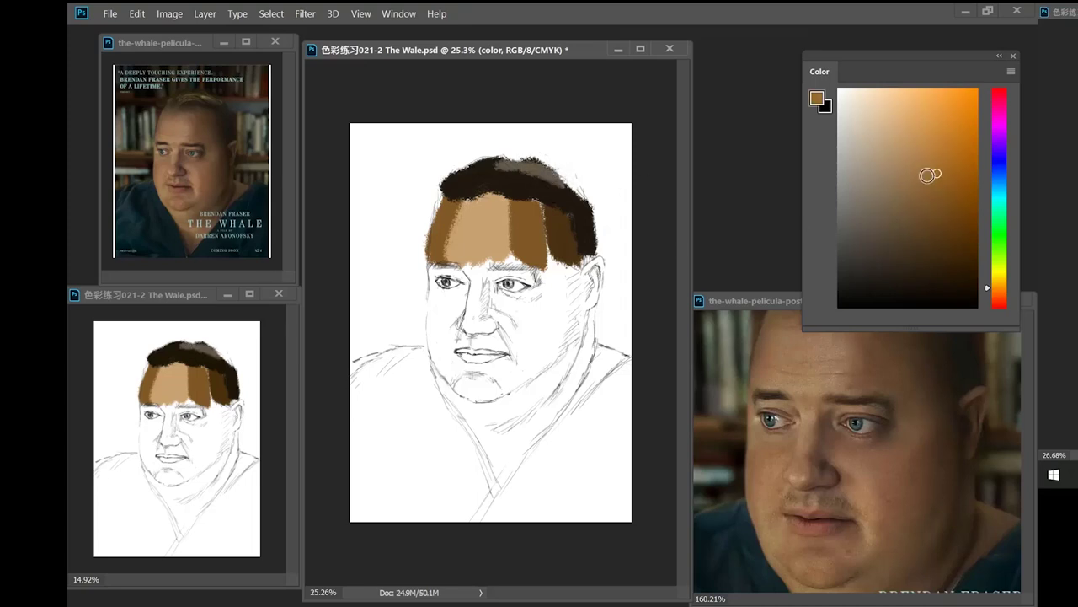
pyautogui.moveTo(485, 268); pyautogui.dragTo(460, 333)
pyautogui.click(880, 151)
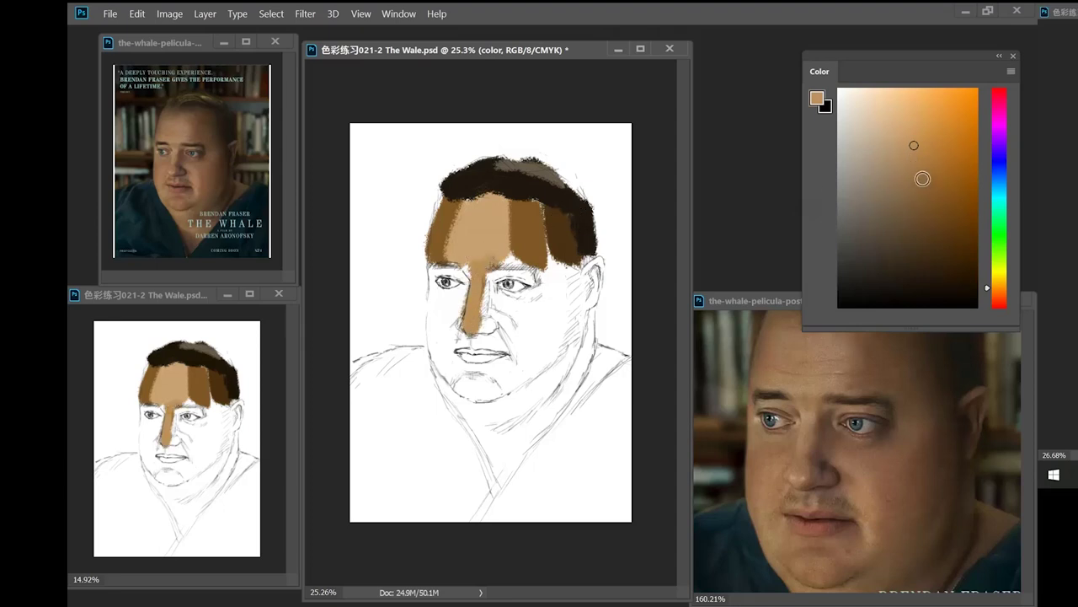
pyautogui.click(933, 180)
pyautogui.moveTo(433, 268)
pyautogui.mouseDown()
pyautogui.moveTo(466, 273)
pyautogui.moveTo(467, 291)
pyautogui.moveTo(562, 268)
pyautogui.moveTo(559, 296)
pyautogui.moveTo(546, 297)
pyautogui.moveTo(575, 289)
pyautogui.moveTo(493, 320)
pyautogui.moveTo(531, 327)
pyautogui.moveTo(586, 274)
pyautogui.moveTo(590, 291)
pyautogui.moveTo(578, 249)
pyautogui.moveTo(575, 319)
pyautogui.moveTo(508, 379)
pyautogui.mouseUp()
# - Block in the right cheek, jaw and ear with varied browns, adding a lighter tan on the ear
pyautogui.click(907, 152)
pyautogui.click(933, 208)
pyautogui.click(919, 179)
pyautogui.click(894, 165)
pyautogui.click(948, 190)
pyautogui.click(913, 136)
pyautogui.moveTo(584, 278)
pyautogui.mouseDown()
pyautogui.moveTo(600, 257)
pyautogui.moveTo(605, 278)
pyautogui.mouseUp()
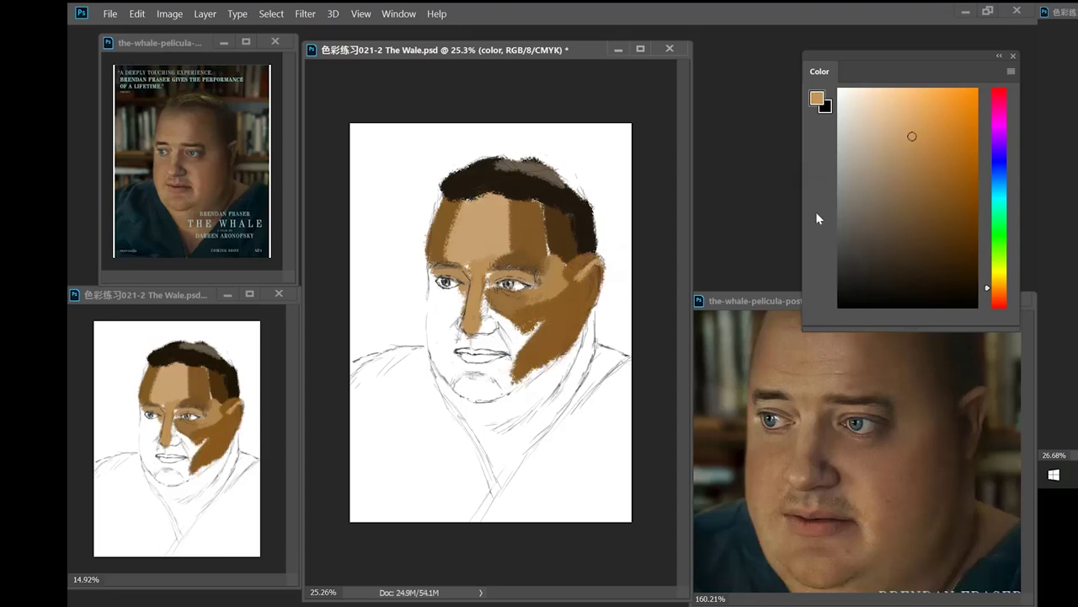
# - Paint the fold beside the mouth in light orange-tan and the chin in medium brown
pyautogui.moveTo(527, 307)
pyautogui.mouseDown()
pyautogui.moveTo(506, 379)
pyautogui.moveTo(539, 341)
pyautogui.mouseUp()
pyautogui.click(926, 174)
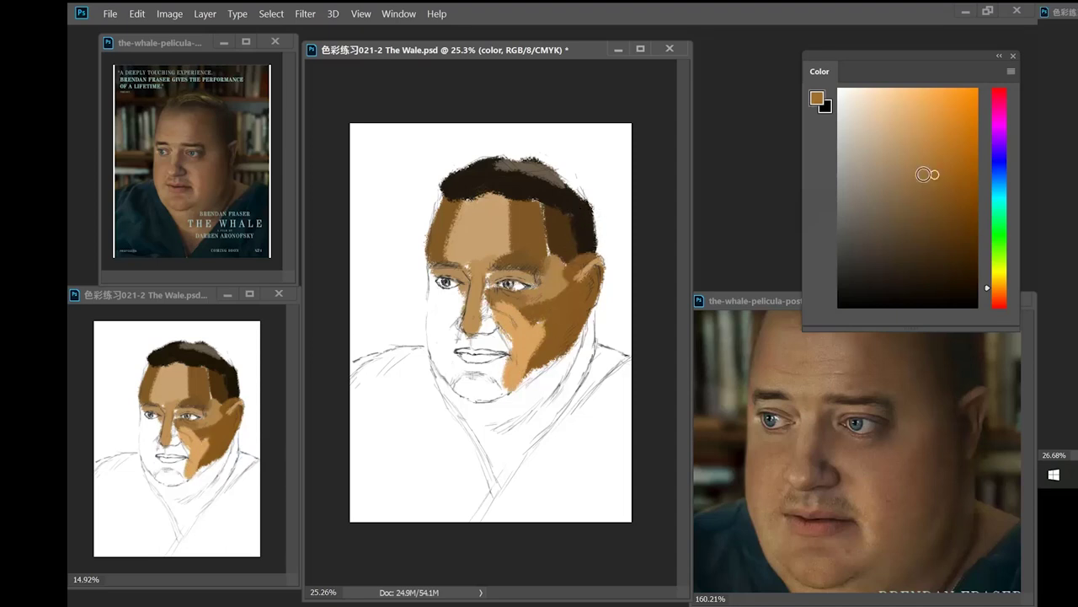
pyautogui.moveTo(464, 383)
pyautogui.mouseDown()
pyautogui.moveTo(505, 398)
pyautogui.moveTo(471, 395)
pyautogui.moveTo(477, 379)
pyautogui.moveTo(495, 384)
pyautogui.mouseUp()
# - Paint the left cheek in reddish brown with a lighter inner edge, and warm the right cheek with orange-brown
pyautogui.click(919, 148)
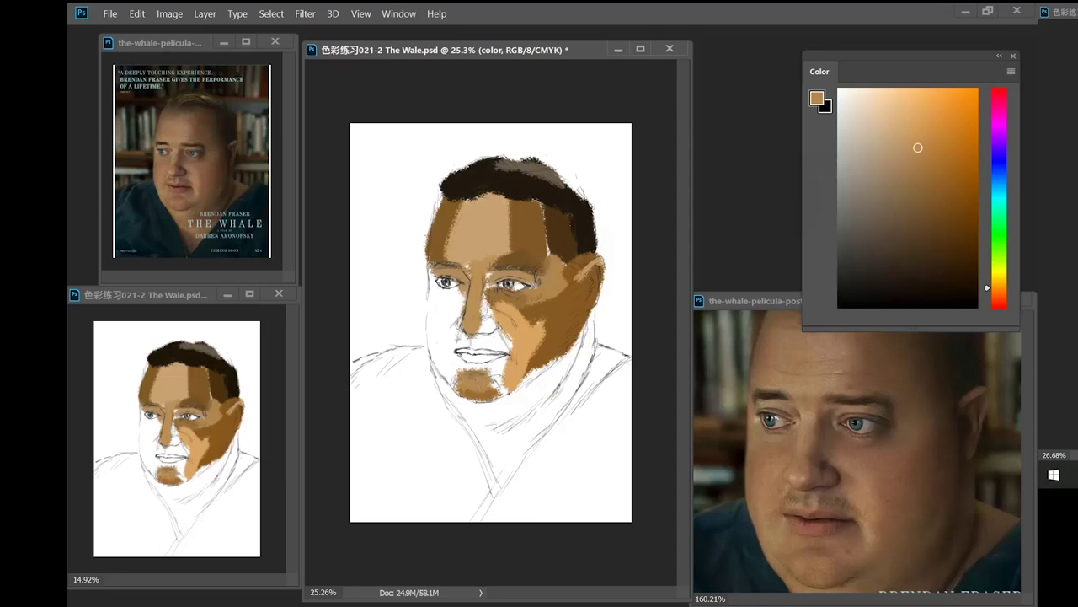
pyautogui.moveTo(442, 299); pyautogui.dragTo(434, 344)
pyautogui.moveTo(443, 305)
pyautogui.mouseDown()
pyautogui.moveTo(451, 323)
pyautogui.moveTo(436, 340)
pyautogui.moveTo(441, 328)
pyautogui.moveTo(448, 364)
pyautogui.mouseUp()
pyautogui.click(956, 163)
pyautogui.click(1000, 293)
pyautogui.moveTo(563, 309); pyautogui.dragTo(544, 323)
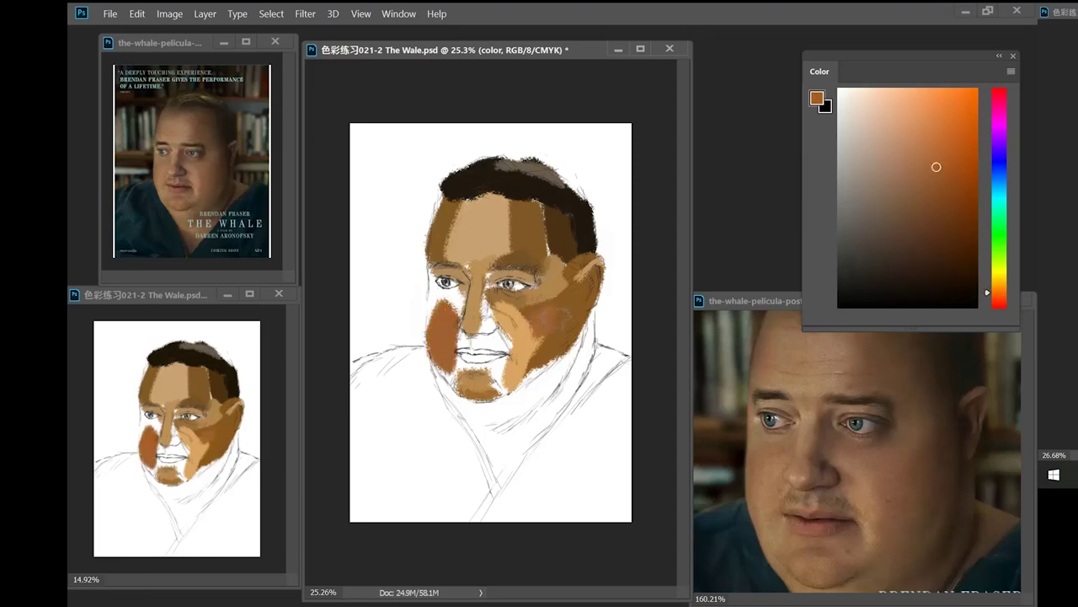
pyautogui.moveTo(909, 140); pyautogui.dragTo(910, 144)
pyautogui.moveTo(448, 312); pyautogui.dragTo(441, 368)
# - Paint pinkish tan around the left eye, darken the nose bridge and add light tan around the right eye
pyautogui.click(909, 167)
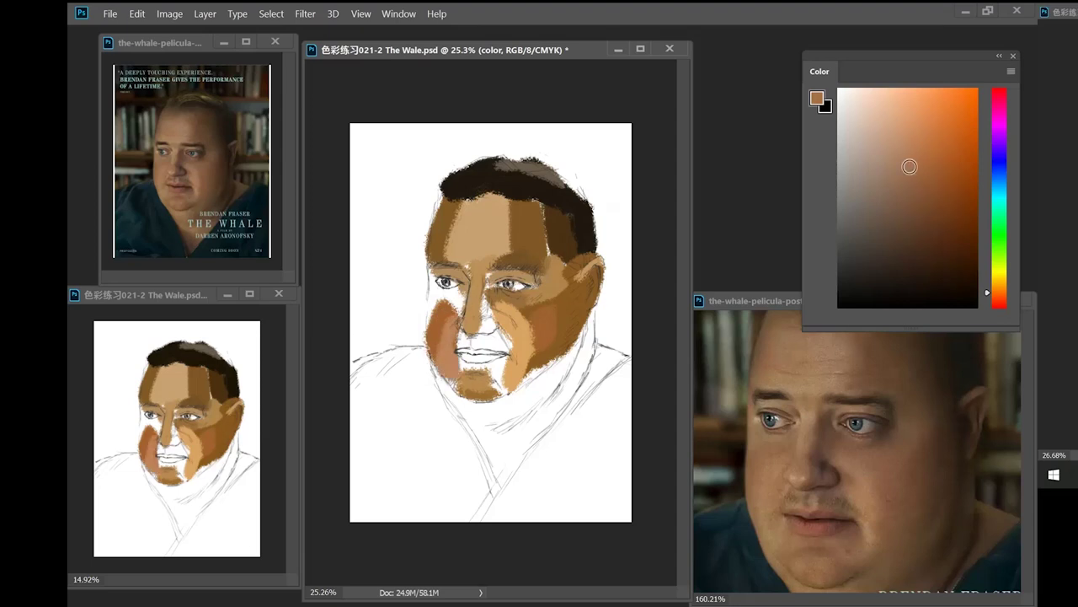
pyautogui.moveTo(437, 279); pyautogui.dragTo(427, 305)
pyautogui.moveTo(474, 271)
pyautogui.mouseDown()
pyautogui.moveTo(476, 318)
pyautogui.moveTo(487, 314)
pyautogui.moveTo(493, 270)
pyautogui.mouseUp()
pyautogui.keyDown('alt'); pyautogui.click(586, 251); pyautogui.keyUp('alt')
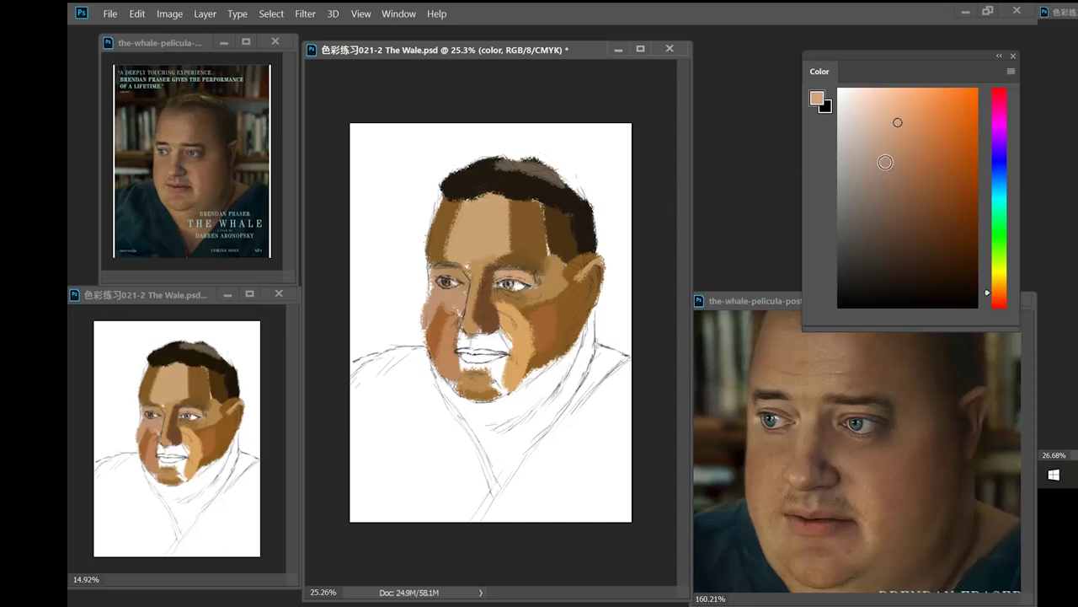
pyautogui.keyDown('alt'); pyautogui.click(489, 271); pyautogui.keyUp('alt')
pyautogui.moveTo(505, 270); pyautogui.dragTo(492, 282)
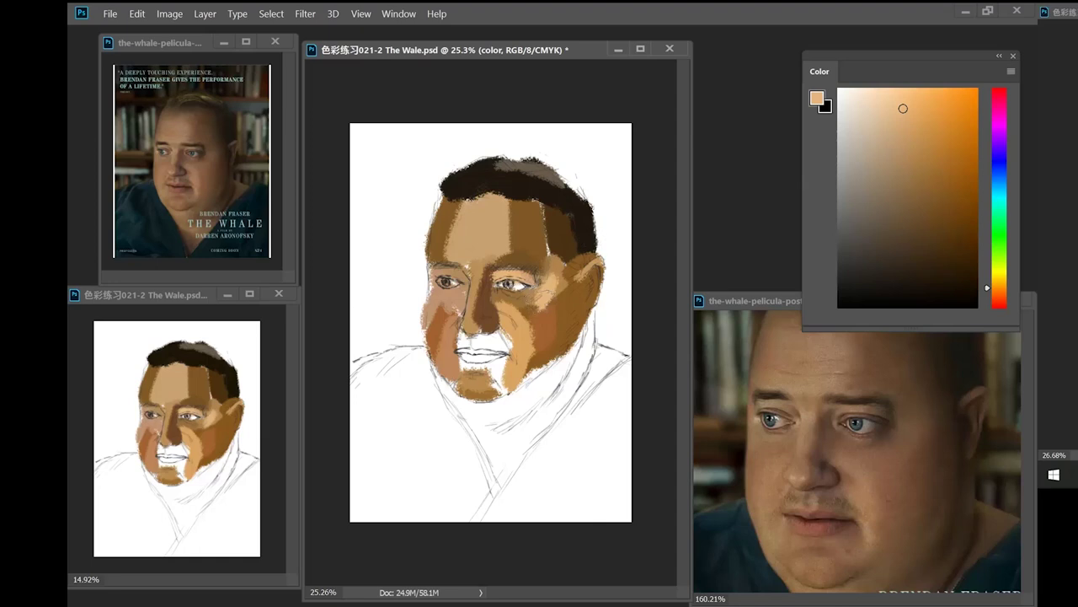
# - Paint the lips in dark brown with a lighter orange-brown on the lower lip
pyautogui.click(1000, 291)
pyautogui.click(945, 201)
pyautogui.moveTo(469, 358)
pyautogui.mouseDown()
pyautogui.moveTo(495, 357)
pyautogui.moveTo(475, 355)
pyautogui.mouseUp()
pyautogui.click(936, 181)
pyautogui.rightClick(611, 262)
pyautogui.click(747, 240)
pyautogui.click(920, 152)
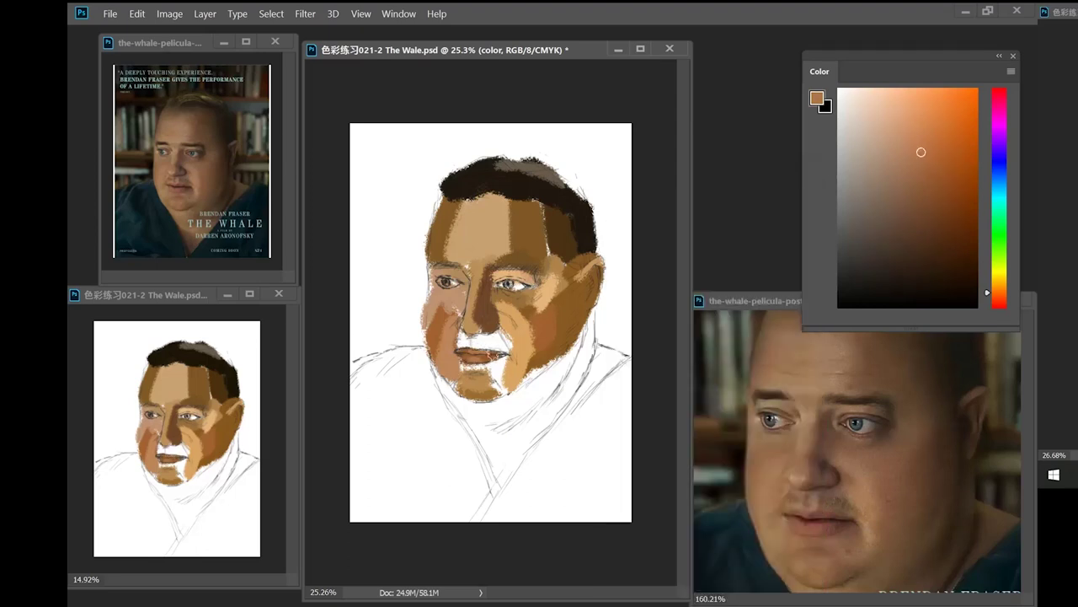
# - Fill the bare skin above and beside the mouth with olive brown and light orange-tan
pyautogui.keyDown('alt'); pyautogui.click(482, 296); pyautogui.keyUp('alt')
pyautogui.click(893, 159)
pyautogui.click(1003, 286)
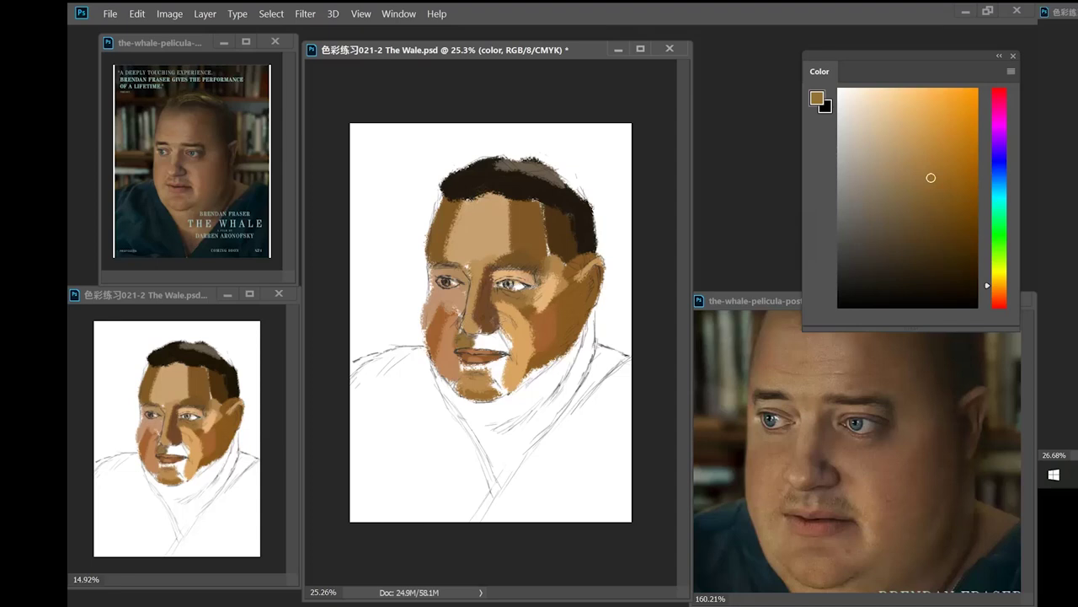
pyautogui.keyDown('alt'); pyautogui.click(532, 340); pyautogui.keyUp('alt')
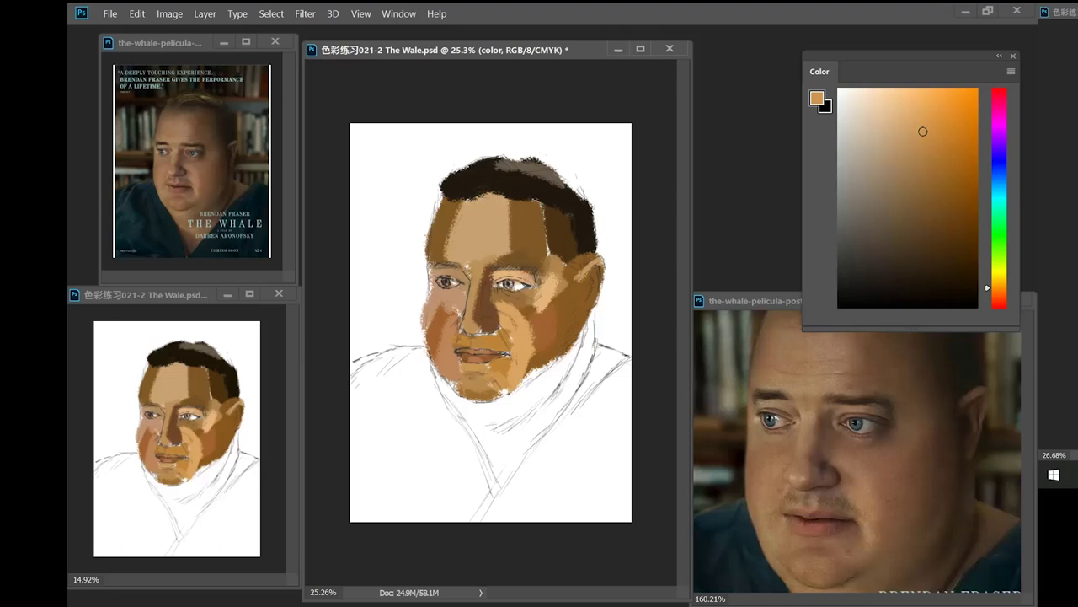
pyautogui.keyDown('alt'); pyautogui.click(421, 347); pyautogui.keyUp('alt')
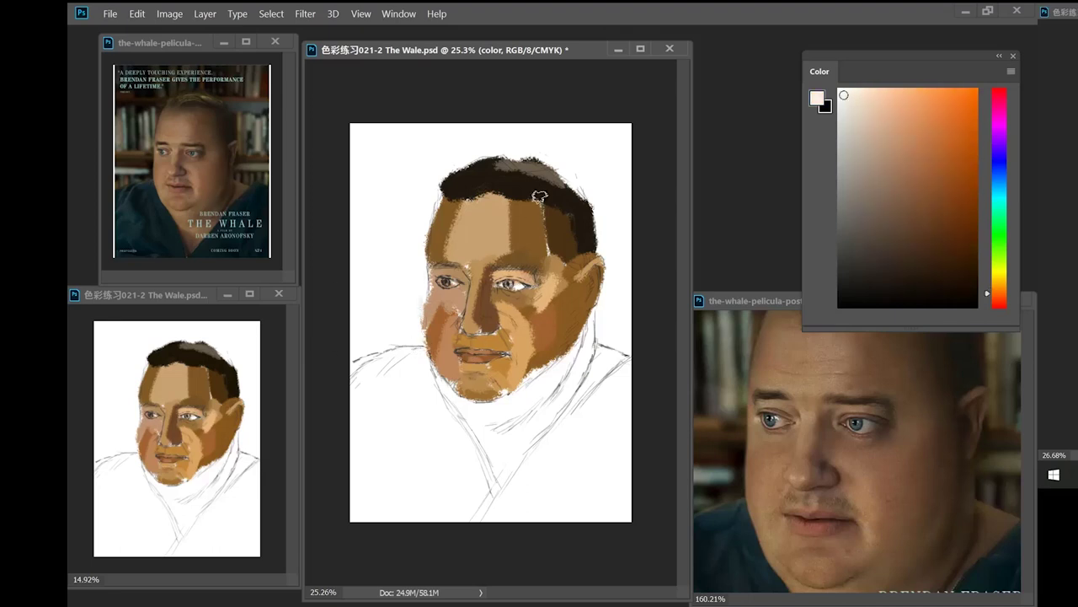
# - Block in the shirt's right shoulder and left collar edge with broad dark blue strokes
pyautogui.click(999, 157)
pyautogui.click(925, 270)
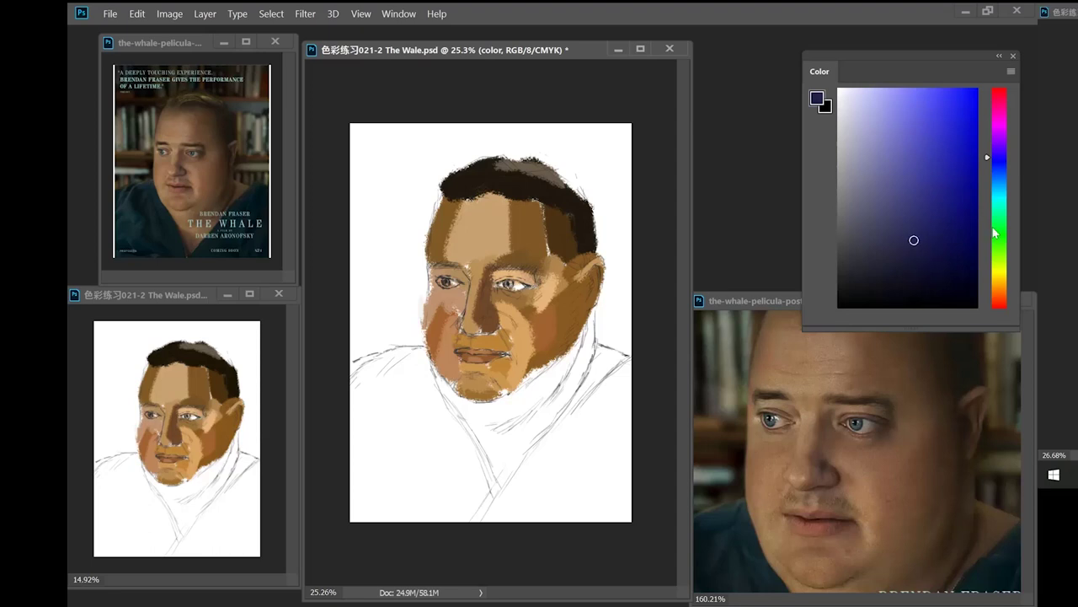
pyautogui.click(995, 172)
pyautogui.click(934, 237)
pyautogui.rightClick(620, 255)
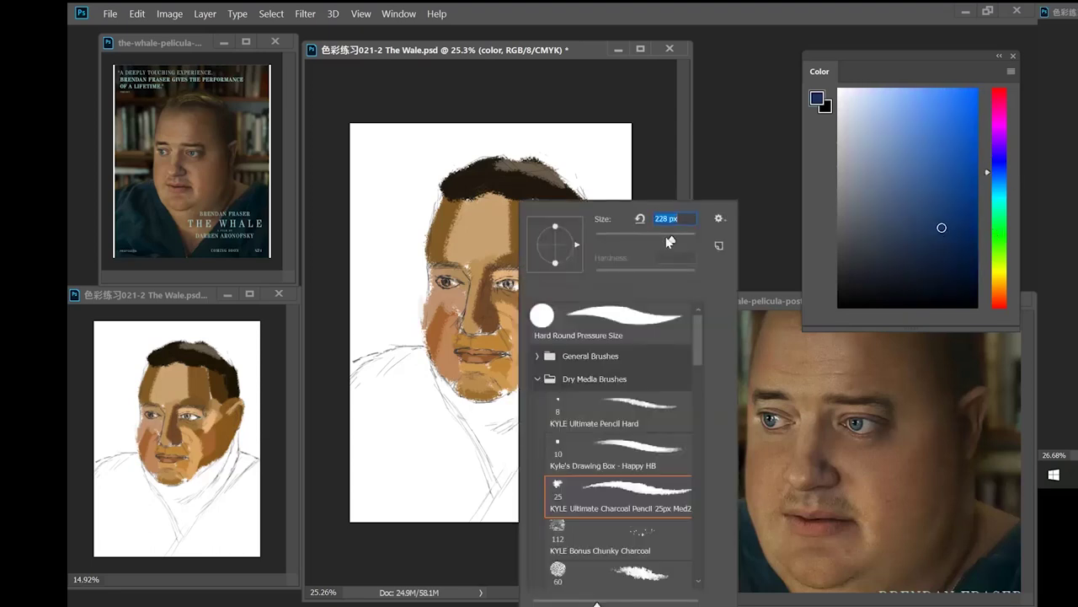
pyautogui.press('Return')
pyautogui.moveTo(583, 411)
pyautogui.mouseDown()
pyautogui.moveTo(559, 441)
pyautogui.moveTo(618, 395)
pyautogui.moveTo(635, 365)
pyautogui.moveTo(513, 491)
pyautogui.moveTo(567, 441)
pyautogui.moveTo(528, 462)
pyautogui.moveTo(559, 403)
pyautogui.moveTo(547, 447)
pyautogui.moveTo(568, 411)
pyautogui.moveTo(484, 502)
pyautogui.moveTo(623, 377)
pyautogui.moveTo(483, 508)
pyautogui.moveTo(627, 424)
pyautogui.moveTo(636, 378)
pyautogui.moveTo(600, 407)
pyautogui.moveTo(636, 422)
pyautogui.moveTo(499, 499)
pyautogui.moveTo(557, 537)
pyautogui.moveTo(558, 498)
pyautogui.moveTo(604, 479)
pyautogui.moveTo(637, 447)
pyautogui.moveTo(534, 492)
pyautogui.moveTo(635, 491)
pyautogui.moveTo(650, 419)
pyautogui.mouseUp()
pyautogui.moveTo(420, 352)
pyautogui.mouseDown()
pyautogui.moveTo(414, 409)
pyautogui.moveTo(452, 455)
pyautogui.moveTo(438, 409)
pyautogui.moveTo(489, 488)
pyautogui.moveTo(413, 396)
pyautogui.moveTo(463, 497)
pyautogui.moveTo(370, 393)
pyautogui.moveTo(415, 354)
pyautogui.moveTo(392, 424)
pyautogui.moveTo(423, 455)
pyautogui.mouseUp()
# - Paint the left side of the shirt in dark navy and teal-blue, with a pale blue-gray stroke along the collar
pyautogui.click(926, 271)
pyautogui.click(940, 251)
pyautogui.click(1000, 180)
pyautogui.click(904, 246)
pyautogui.moveTo(382, 366)
pyautogui.mouseDown()
pyautogui.moveTo(386, 409)
pyautogui.moveTo(438, 488)
pyautogui.moveTo(424, 430)
pyautogui.moveTo(458, 441)
pyautogui.moveTo(405, 412)
pyautogui.moveTo(400, 477)
pyautogui.mouseUp()
pyautogui.click(919, 264)
pyautogui.click(902, 246)
pyautogui.moveTo(411, 353); pyautogui.dragTo(433, 403)
pyautogui.click(883, 207)
# - Block in the neck from below the ear to the V of the collar with golden and darker browns
pyautogui.click(1000, 285)
pyautogui.click(951, 204)
pyautogui.moveTo(595, 324)
pyautogui.mouseDown()
pyautogui.moveTo(531, 396)
pyautogui.moveTo(543, 417)
pyautogui.mouseUp()
pyautogui.click(924, 164)
pyautogui.click(951, 227)
pyautogui.moveTo(557, 366)
pyautogui.mouseDown()
pyautogui.moveTo(476, 413)
pyautogui.moveTo(499, 473)
pyautogui.mouseUp()
# - Paint the bookshelf band to the left of the face in orange-brown and dark brown
pyautogui.click(895, 142)
pyautogui.moveTo(354, 320); pyautogui.dragTo(416, 318)
pyautogui.click(932, 211)
pyautogui.click(941, 176)
pyautogui.moveTo(353, 302)
pyautogui.mouseDown()
pyautogui.moveTo(416, 302)
pyautogui.moveTo(415, 288)
pyautogui.mouseUp()
# - Paint the vertical book spines left of the head in greens and yellow, plus the muted greens under the shelf
pyautogui.click(1000, 237)
pyautogui.moveTo(406, 219); pyautogui.dragTo(409, 274)
pyautogui.moveTo(399, 189); pyautogui.dragTo(399, 274)
pyautogui.click(908, 225)
pyautogui.moveTo(359, 180); pyautogui.dragTo(360, 273)
pyautogui.click(888, 202)
pyautogui.click(871, 241)
pyautogui.moveTo(360, 333); pyautogui.dragTo(415, 341)
pyautogui.click(892, 200)
# - Paint the shelf band and vertical green-gray book spines to the right of the head
pyautogui.moveTo(602, 323)
pyautogui.mouseDown()
pyautogui.moveTo(630, 324)
pyautogui.moveTo(628, 337)
pyautogui.mouseUp()
pyautogui.click(852, 251)
pyautogui.moveTo(600, 301); pyautogui.dragTo(629, 301)
pyautogui.moveTo(603, 287); pyautogui.dragTo(629, 288)
pyautogui.moveTo(621, 196); pyautogui.dragTo(622, 282)
pyautogui.moveTo(594, 165); pyautogui.dragTo(608, 253)
# - Paint the upper bookshelf across both sides of the head in browns and start the dark books above it
pyautogui.moveTo(355, 155); pyautogui.dragTo(482, 155)
pyautogui.moveTo(499, 150); pyautogui.dragTo(629, 153)
pyautogui.moveTo(565, 165); pyautogui.dragTo(627, 169)
pyautogui.click(918, 274)
pyautogui.moveTo(355, 167); pyautogui.dragTo(453, 181)
pyautogui.click(891, 260)
pyautogui.moveTo(560, 127); pyautogui.dragTo(559, 145)
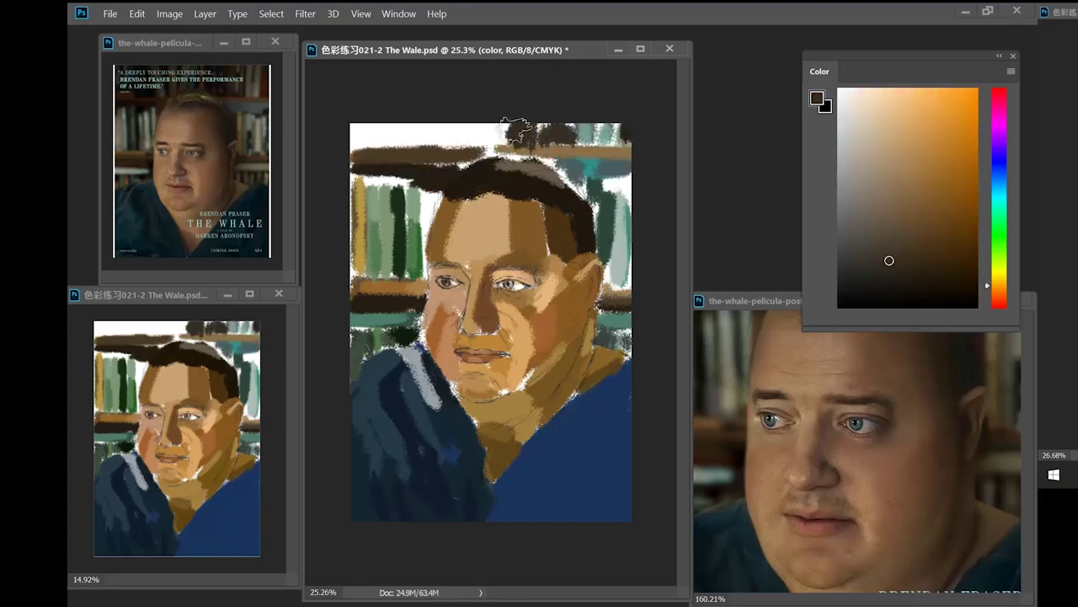
# - Fill the strip above the upper shelf with dark green on the left and dark brown on the right
pyautogui.click(948, 252)
pyautogui.moveTo(477, 133); pyautogui.dragTo(359, 133)
pyautogui.moveTo(472, 50); pyautogui.dragTo(486, 47)
pyautogui.rightClick(491, 148)
pyautogui.keyDown('alt'); pyautogui.click(539, 133); pyautogui.keyUp('alt')
pyautogui.moveTo(507, 131); pyautogui.dragTo(633, 131)
pyautogui.keyDown('alt'); pyautogui.click(611, 133); pyautogui.keyUp('alt')
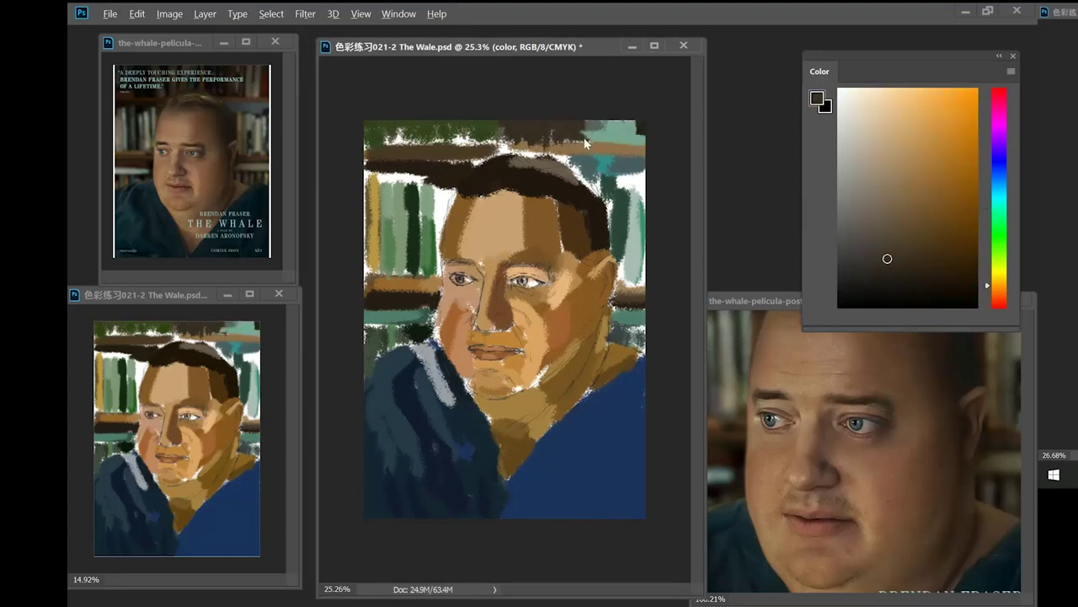
# - Cover the white gaps along the upper shelf and between the left-hand books with colors sampled from the neighboring paint
pyautogui.keyDown('alt'); pyautogui.click(472, 135); pyautogui.keyUp('alt')
pyautogui.moveTo(450, 145); pyautogui.dragTo(566, 142)
pyautogui.keyDown('alt'); pyautogui.click(472, 133); pyautogui.keyUp('alt')
pyautogui.moveTo(497, 135); pyautogui.dragTo(380, 127)
pyautogui.moveTo(369, 165)
pyautogui.mouseDown()
pyautogui.moveTo(420, 173)
pyautogui.moveTo(370, 227)
pyautogui.mouseUp()
pyautogui.keyDown('alt'); pyautogui.click(373, 215); pyautogui.keyUp('alt')
pyautogui.keyDown('alt'); pyautogui.click(396, 202); pyautogui.keyUp('alt')
pyautogui.moveTo(427, 179); pyautogui.dragTo(428, 219)
pyautogui.moveTo(412, 211)
pyautogui.mouseDown()
pyautogui.moveTo(410, 264)
pyautogui.moveTo(438, 274)
pyautogui.mouseUp()
# - Cover the white gaps above the hair and among the books and shelf right of the head with sampled colors
pyautogui.moveTo(484, 157); pyautogui.dragTo(549, 158)
pyautogui.moveTo(563, 160)
pyautogui.mouseDown()
pyautogui.moveTo(620, 206)
pyautogui.moveTo(643, 194)
pyautogui.moveTo(640, 283)
pyautogui.mouseUp()
pyautogui.keyDown('alt'); pyautogui.click(603, 165); pyautogui.keyUp('alt')
pyautogui.keyDown('alt'); pyautogui.click(631, 297); pyautogui.keyUp('alt')
pyautogui.moveTo(644, 295); pyautogui.dragTo(617, 305)
pyautogui.keyDown('alt'); pyautogui.click(620, 414); pyautogui.keyUp('alt')
# - Close the white gaps around the chin, jaw and neck with sampled tan and golden brown
pyautogui.keyDown('alt'); pyautogui.click(478, 377); pyautogui.keyUp('alt')
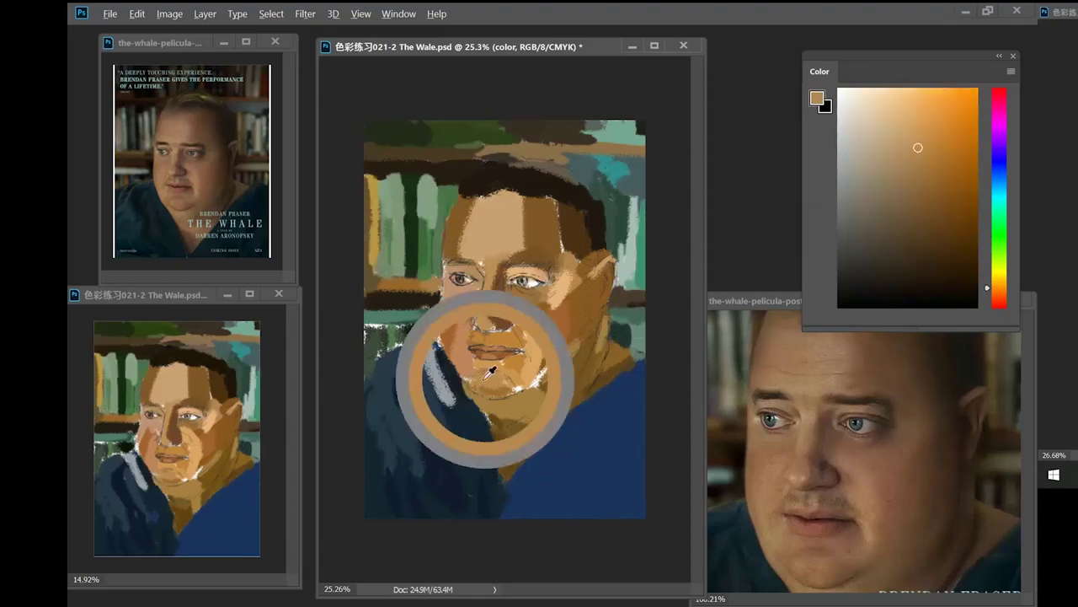
pyautogui.scroll(3, 477, 376)
pyautogui.moveTo(521, 347); pyautogui.dragTo(534, 360)
pyautogui.keyDown('alt'); pyautogui.click(505, 413); pyautogui.keyUp('alt')
pyautogui.moveTo(526, 404)
pyautogui.mouseDown()
pyautogui.moveTo(585, 388)
pyautogui.moveTo(605, 358)
pyautogui.mouseUp()
# - Fill the remaining white gaps around the nose, eyes and face edges with sampled skin and hair tones
pyautogui.keyDown('alt'); pyautogui.click(552, 318); pyautogui.keyUp('alt')
pyautogui.moveTo(544, 292); pyautogui.dragTo(492, 297)
pyautogui.moveTo(505, 245); pyautogui.dragTo(539, 293)
pyautogui.moveTo(582, 256)
pyautogui.mouseDown()
pyautogui.moveTo(631, 258)
pyautogui.moveTo(481, 320)
pyautogui.mouseUp()
pyautogui.keyDown('alt'); pyautogui.click(622, 168); pyautogui.keyUp('alt')
pyautogui.moveTo(472, 252); pyautogui.dragTo(573, 261)
pyautogui.keyDown('alt'); pyautogui.click(472, 237); pyautogui.keyUp('alt')
pyautogui.moveTo(472, 286); pyautogui.dragTo(479, 232)
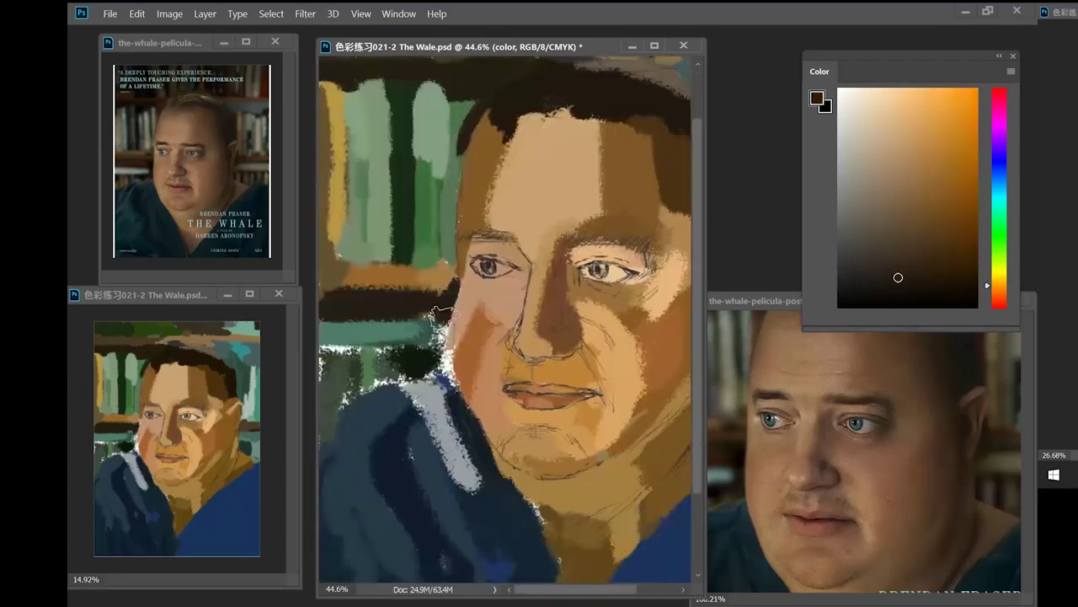
# - Fill the background gaps between the left cheek, lower shelf and shoulder with sampled dark brown, gray-green and green
pyautogui.moveTo(439, 295); pyautogui.dragTo(448, 383)
pyautogui.moveTo(379, 202); pyautogui.dragTo(379, 184)
pyautogui.keyDown('alt'); pyautogui.click(330, 158); pyautogui.keyUp('alt')
pyautogui.keyDown('alt'); pyautogui.click(425, 379); pyautogui.keyUp('alt')
pyautogui.moveTo(364, 328)
pyautogui.mouseDown()
pyautogui.moveTo(362, 384)
pyautogui.moveTo(421, 398)
pyautogui.mouseUp()
pyautogui.keyDown('alt'); pyautogui.click(373, 357); pyautogui.keyUp('alt')
pyautogui.scroll(2, 332, 313)
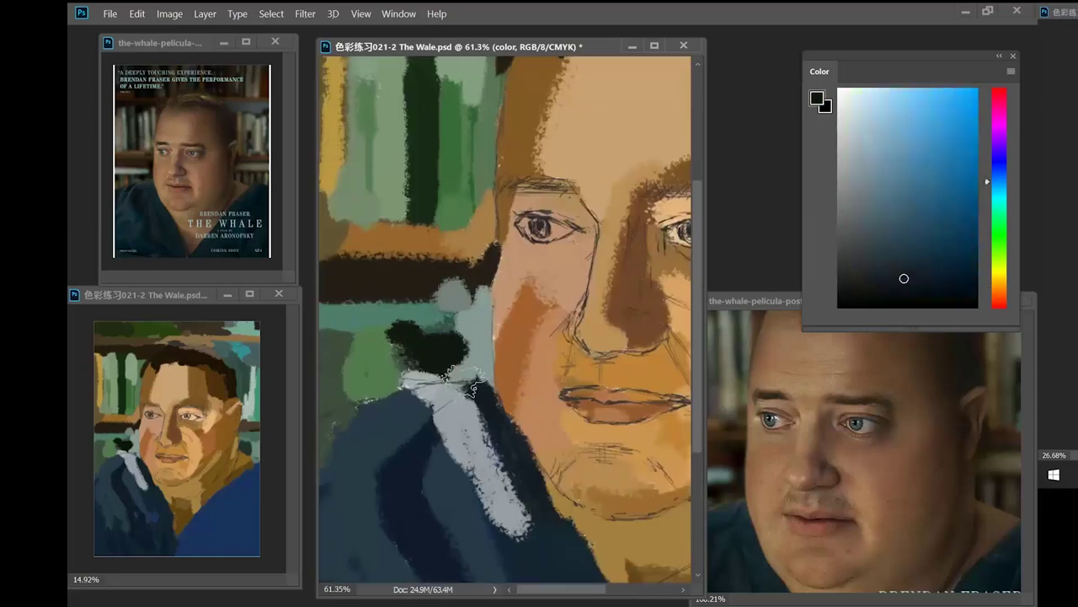
# - Repaint the shirt's right shoulder in dark teal-blue sampled from the left side
pyautogui.scroll(-10, 332, 312)
pyautogui.scroll(2, 512, 335)
pyautogui.keyDown('alt'); pyautogui.click(472, 396); pyautogui.keyUp('alt')
pyautogui.moveTo(533, 415)
pyautogui.mouseDown()
pyautogui.moveTo(577, 390)
pyautogui.moveTo(576, 358)
pyautogui.mouseUp()
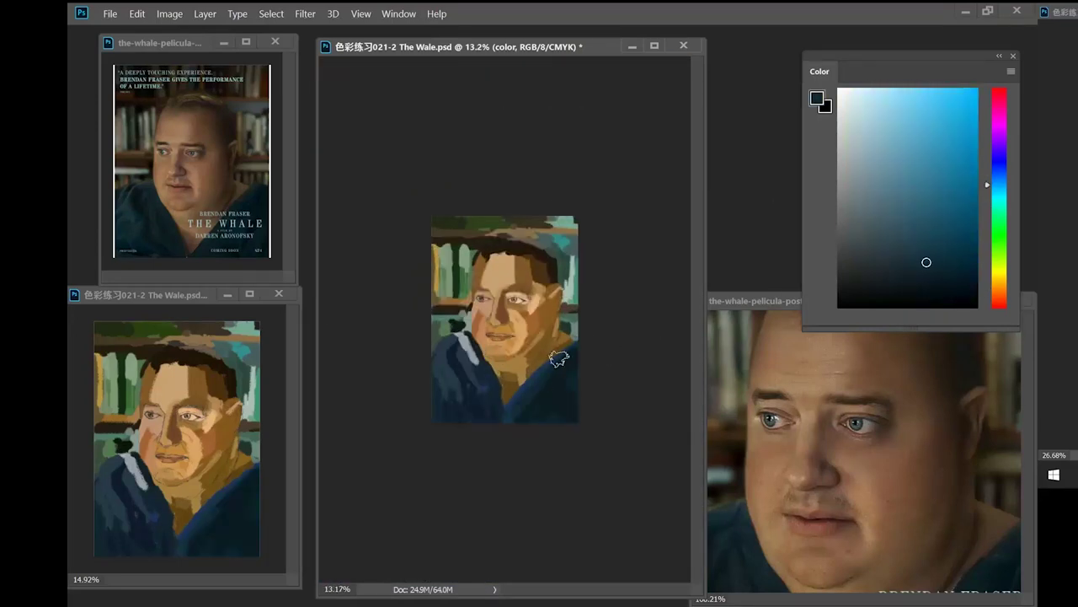
pyautogui.click(927, 262)
pyautogui.scroll(5, 548, 337)
pyautogui.rightClick(618, 202)
pyautogui.keyDown('alt'); pyautogui.click(625, 191); pyautogui.keyUp('alt')
pyautogui.scroll(1, 481, 202)
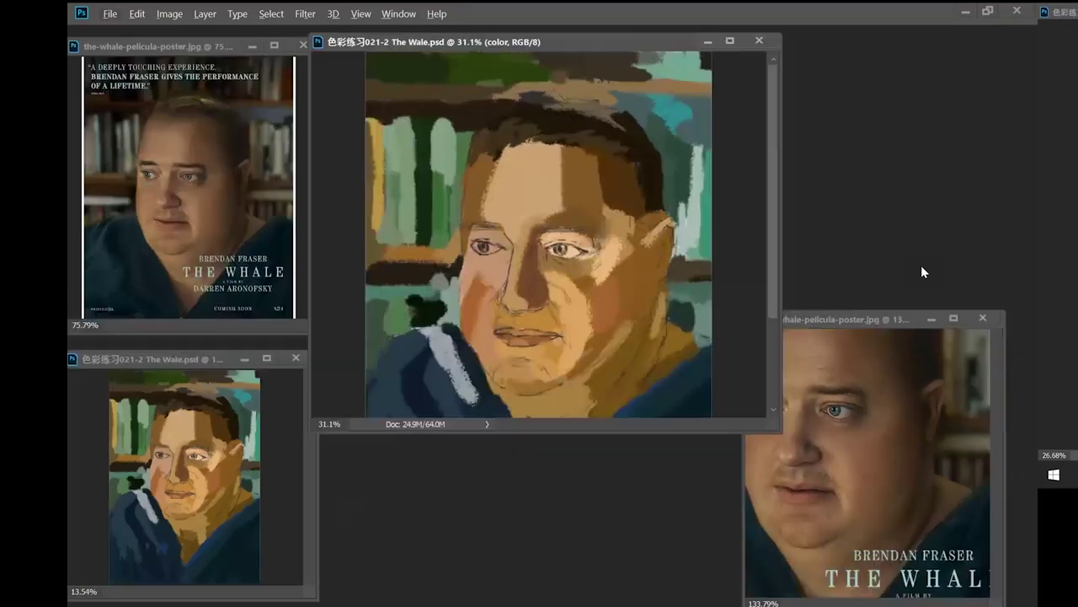
# - Duplicate the lines layer, hide the original, place the copy above the color layer and lower its opacity to 59%
pyautogui.press('F7')
pyautogui.click(814, 189)
pyautogui.moveTo(814, 188); pyautogui.dragTo(850, 501)
pyautogui.click(714, 218)
pyautogui.moveTo(807, 186); pyautogui.dragTo(802, 229)
pyautogui.click(878, 136)
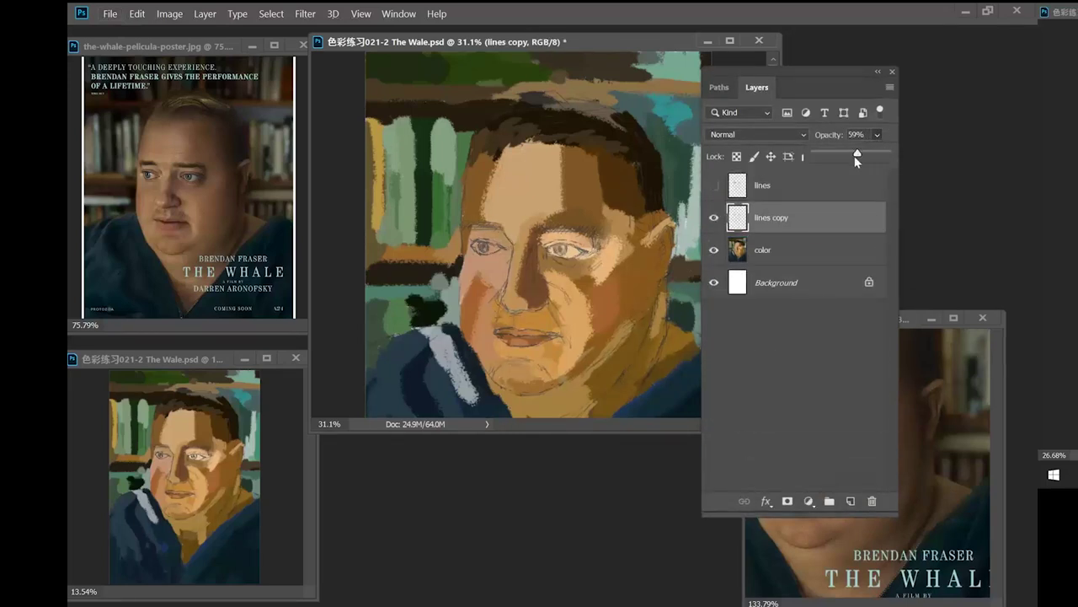
# - Merge the lines copy layer into the color layer
pyautogui.click(816, 248)
pyautogui.click(821, 226)
pyautogui.hotkey('ctrl', 'e')
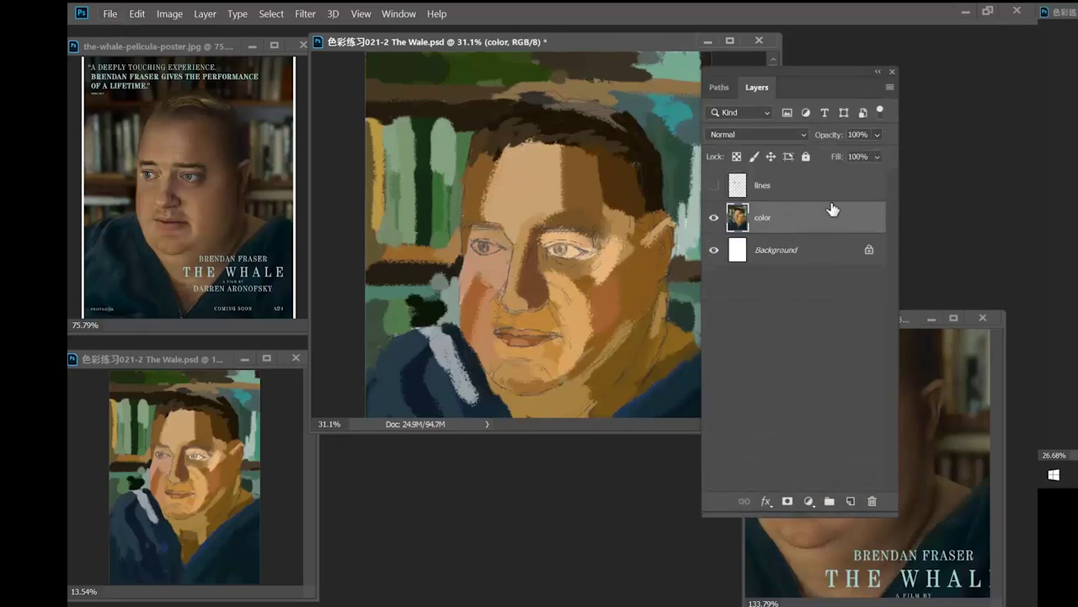
# - Bring back the color picker and arrange the painting and poster reference to show the eyes enlarged
pyautogui.press('F7')
pyautogui.press('F6')
pyautogui.moveTo(901, 56); pyautogui.dragTo(888, 43)
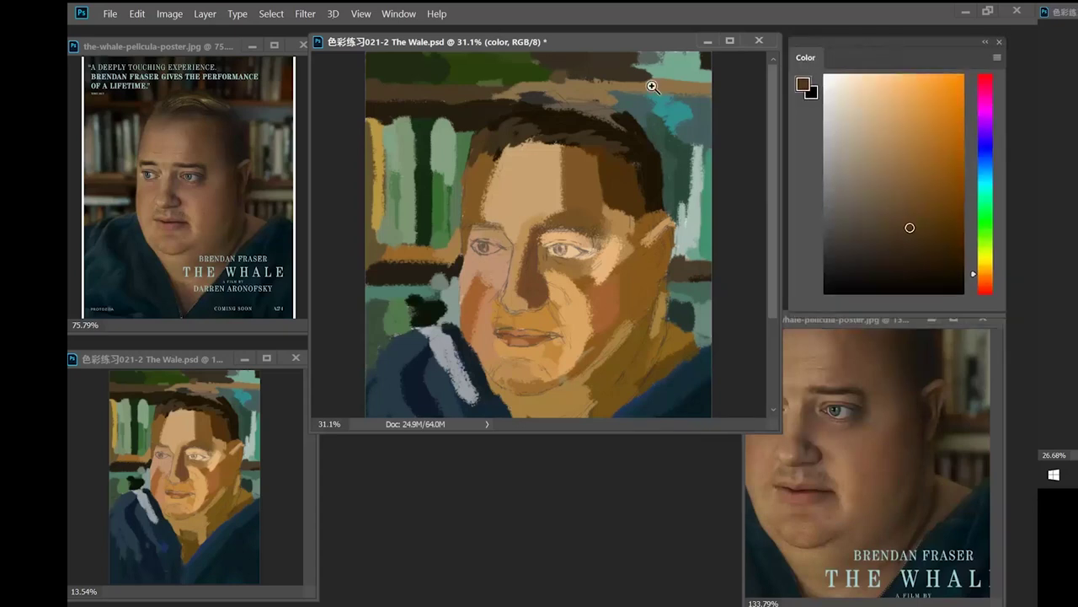
pyautogui.moveTo(616, 43); pyautogui.dragTo(562, 54)
pyautogui.keyDown('alt'); pyautogui.scroll(8, 492, 294); pyautogui.keyUp('alt')
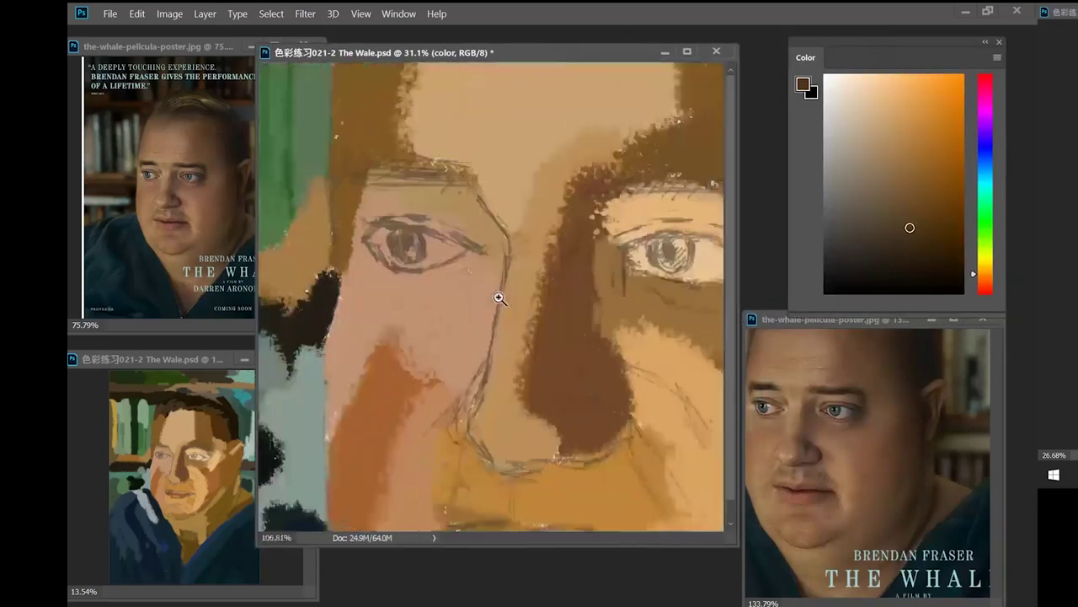
pyautogui.keyDown('alt'); pyautogui.scroll(4, 870, 465); pyautogui.keyUp('alt')
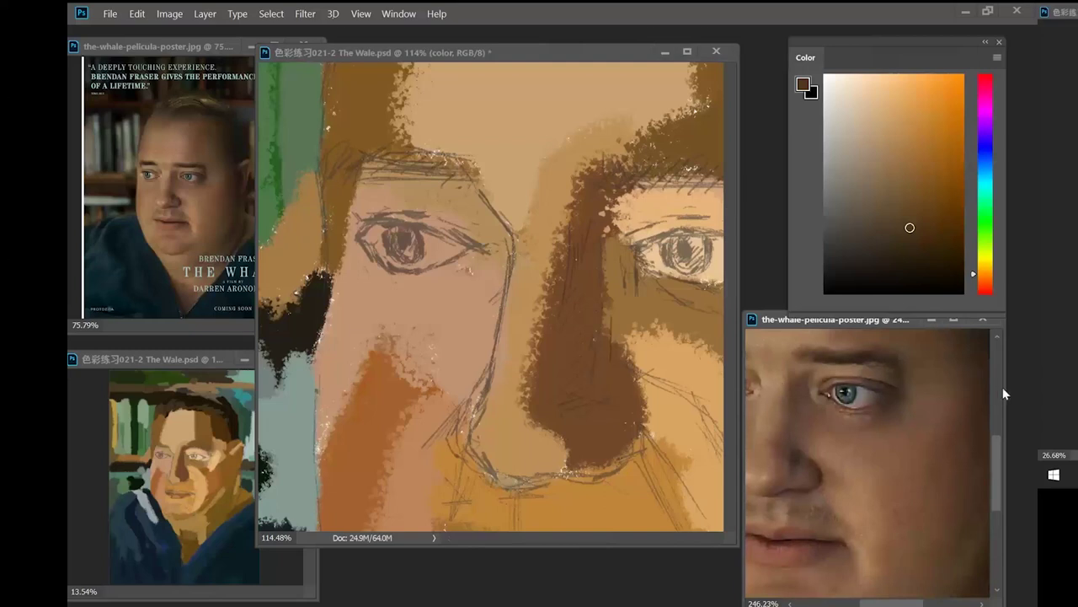
pyautogui.moveTo(1001, 393); pyautogui.dragTo(1023, 387)
pyautogui.moveTo(859, 423); pyautogui.dragTo(926, 494)
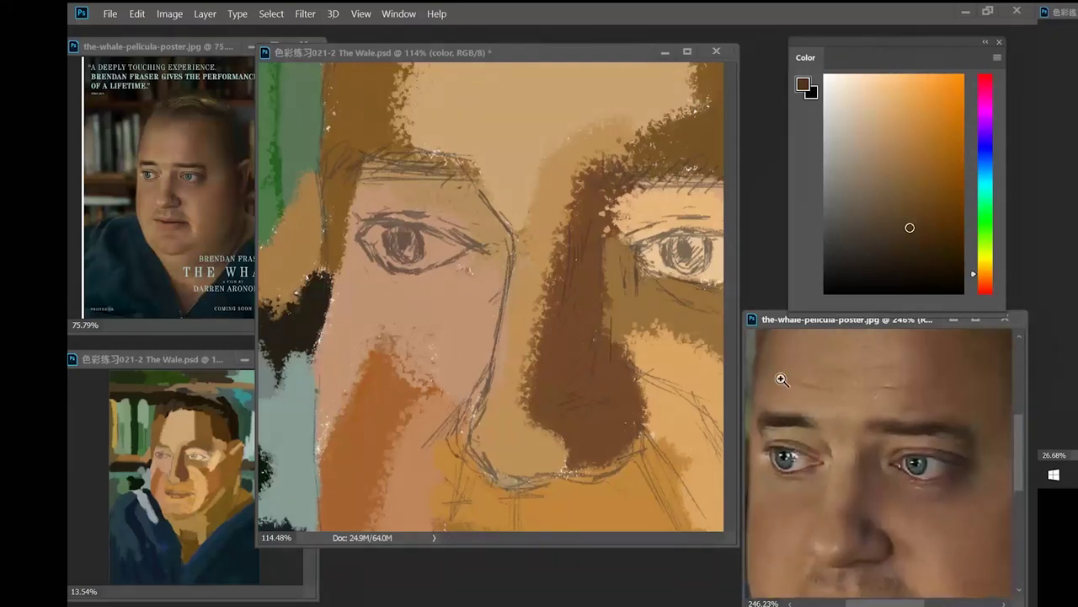
pyautogui.moveTo(590, 251); pyautogui.dragTo(483, 253)
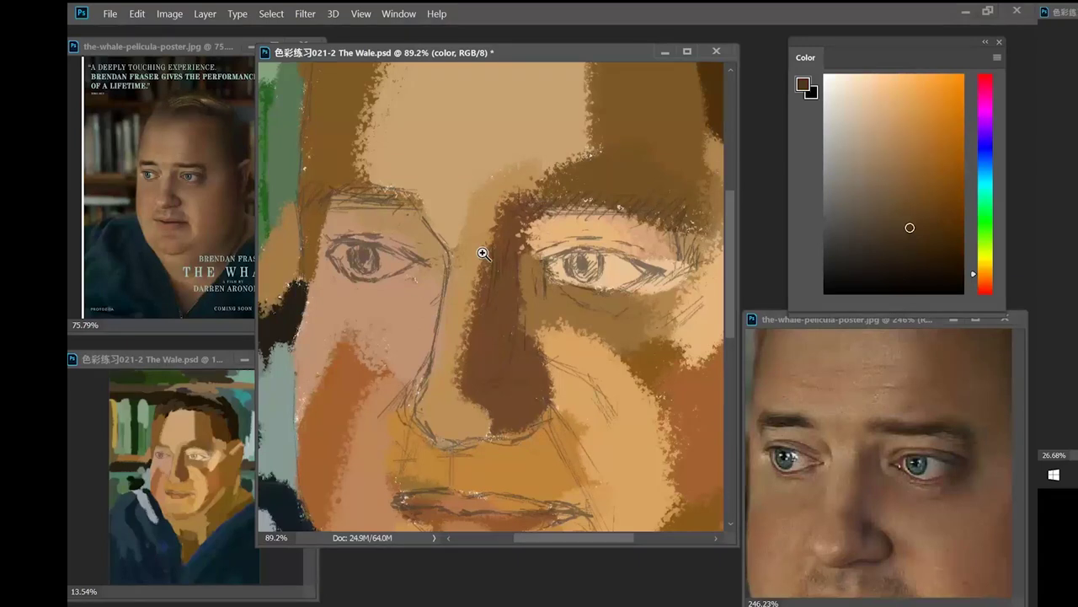
# - Outline the upper and lower lids of the right eye in very dark reddish brown, with thicker corners
pyautogui.rightClick(624, 202)
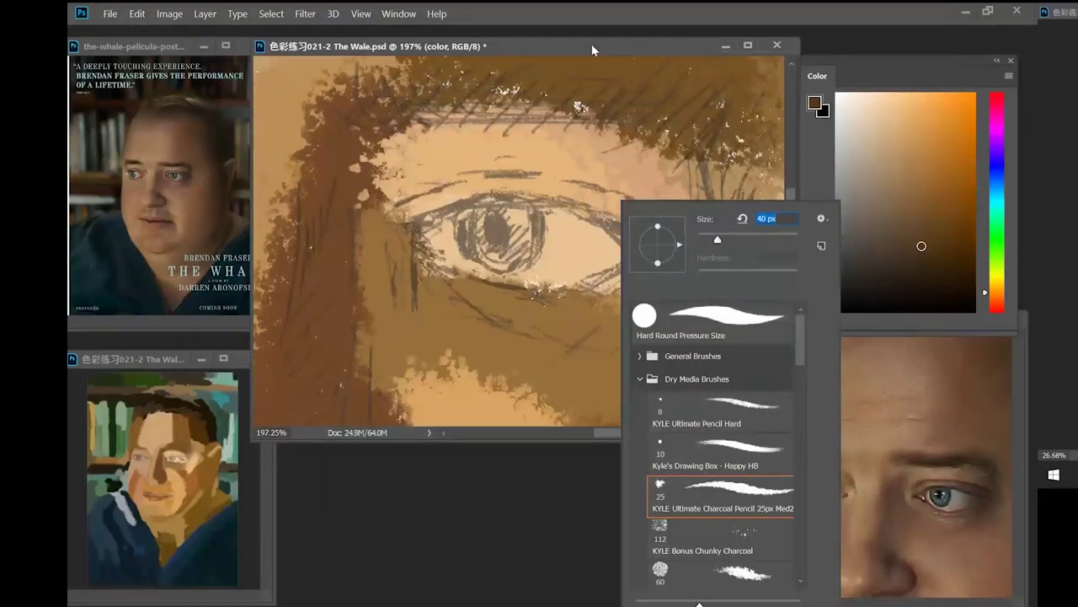
pyautogui.click(591, 46)
pyautogui.click(957, 261)
pyautogui.click(993, 302)
pyautogui.moveTo(413, 224)
pyautogui.mouseDown()
pyautogui.moveTo(510, 197)
pyautogui.moveTo(569, 220)
pyautogui.moveTo(586, 206)
pyautogui.moveTo(665, 247)
pyautogui.moveTo(615, 223)
pyautogui.moveTo(665, 250)
pyautogui.moveTo(575, 290)
pyautogui.mouseUp()
pyautogui.click(937, 282)
pyautogui.click(955, 253)
pyautogui.moveTo(416, 250)
pyautogui.mouseDown()
pyautogui.moveTo(421, 233)
pyautogui.moveTo(412, 234)
pyautogui.moveTo(468, 207)
pyautogui.mouseUp()
pyautogui.moveTo(413, 243); pyautogui.dragTo(468, 276)
pyautogui.moveTo(413, 245)
pyautogui.mouseDown()
pyautogui.moveTo(500, 290)
pyautogui.moveTo(547, 297)
pyautogui.moveTo(531, 296)
pyautogui.moveTo(505, 292)
pyautogui.moveTo(573, 294)
pyautogui.moveTo(558, 292)
pyautogui.moveTo(625, 266)
pyautogui.moveTo(590, 283)
pyautogui.mouseUp()
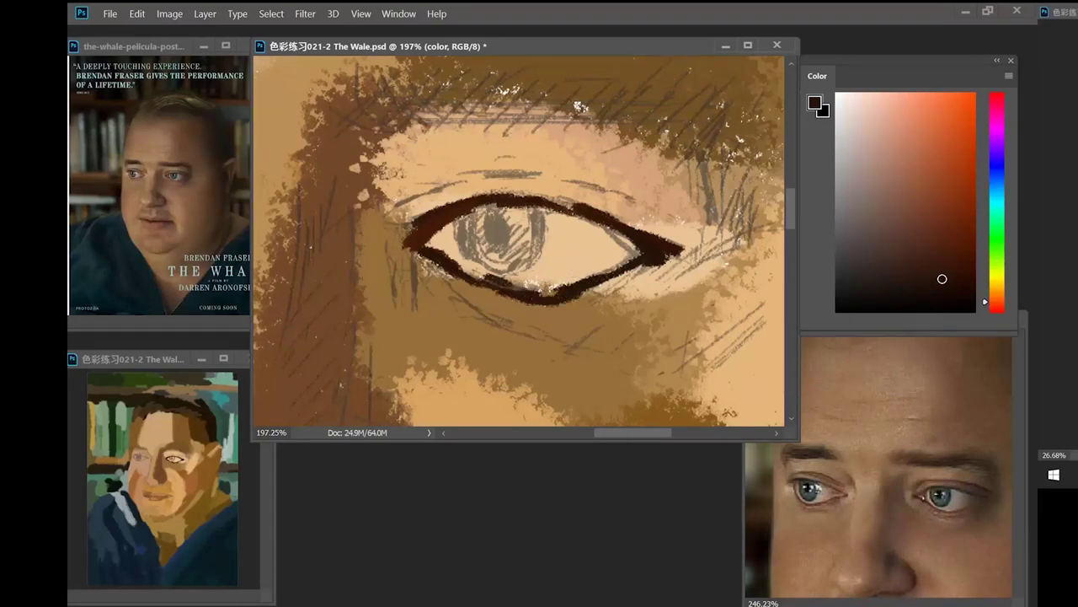
# - Fill the white of the right eye on both sides of the iris with light blue-gray
pyautogui.moveTo(846, 205); pyautogui.dragTo(856, 174)
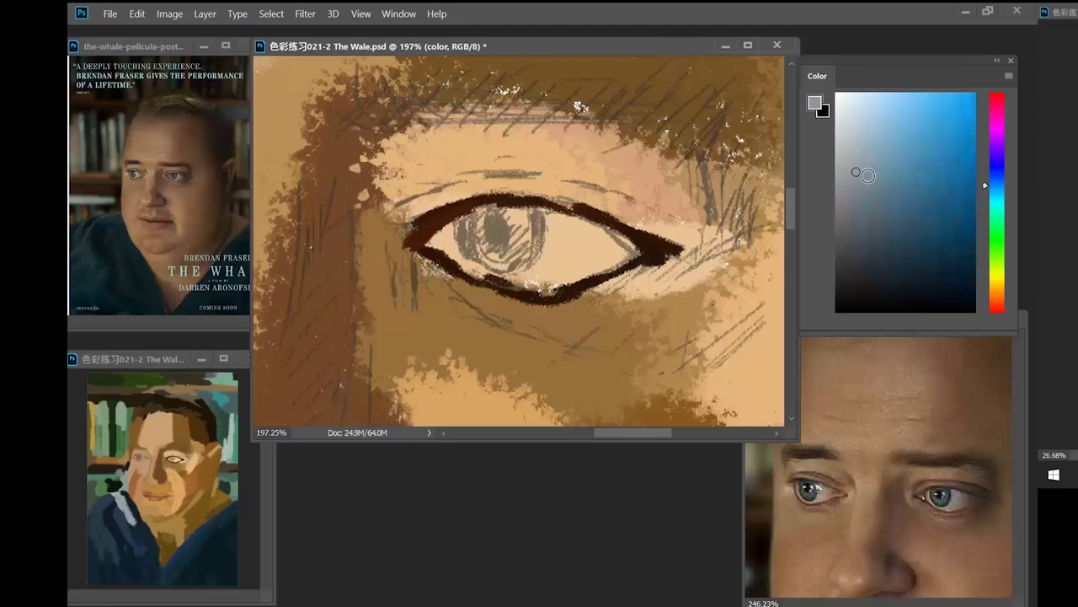
pyautogui.click(997, 205)
pyautogui.click(852, 174)
pyautogui.moveTo(560, 239)
pyautogui.mouseDown()
pyautogui.moveTo(550, 253)
pyautogui.moveTo(581, 268)
pyautogui.moveTo(611, 261)
pyautogui.moveTo(610, 245)
pyautogui.moveTo(622, 268)
pyautogui.mouseUp()
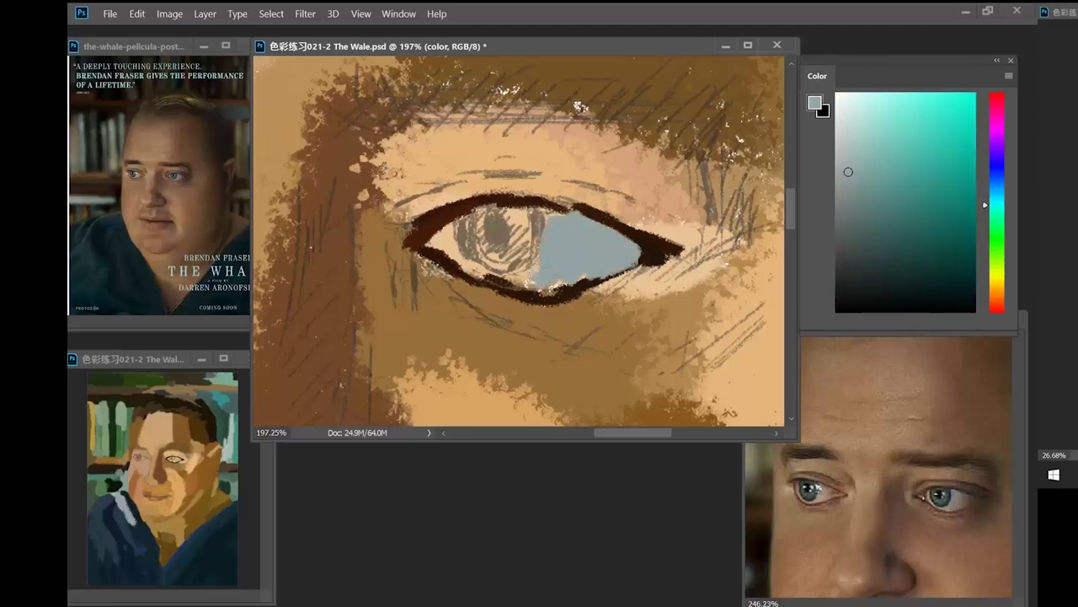
pyautogui.moveTo(434, 223)
pyautogui.mouseDown()
pyautogui.moveTo(445, 257)
pyautogui.moveTo(550, 286)
pyautogui.mouseUp()
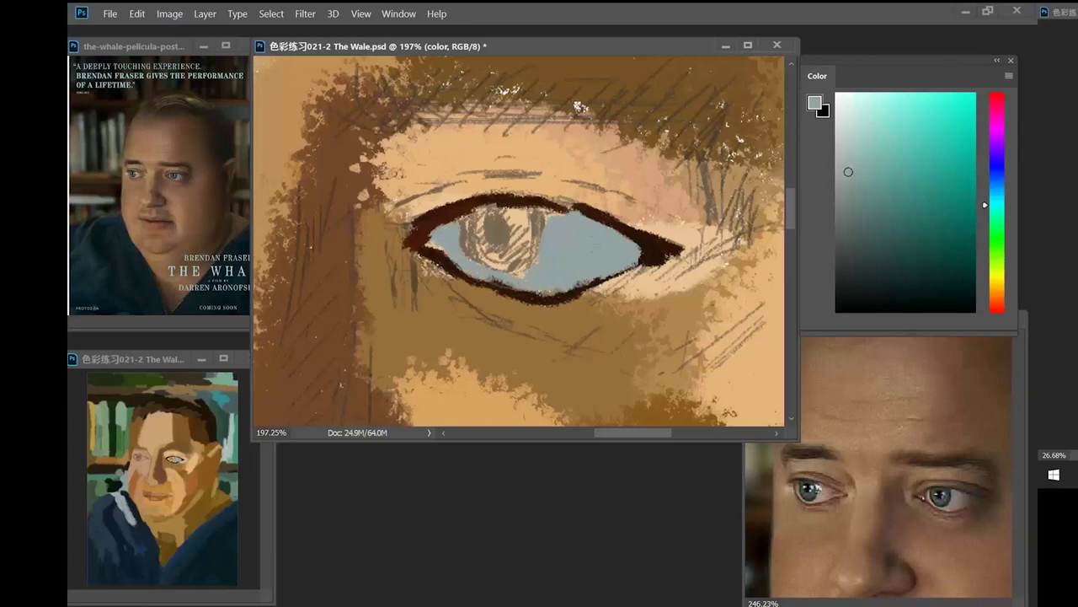
# - Shade the outer corner of the right eyeball in darker gray-green and add pale gray lights to the eye white
pyautogui.click(863, 210)
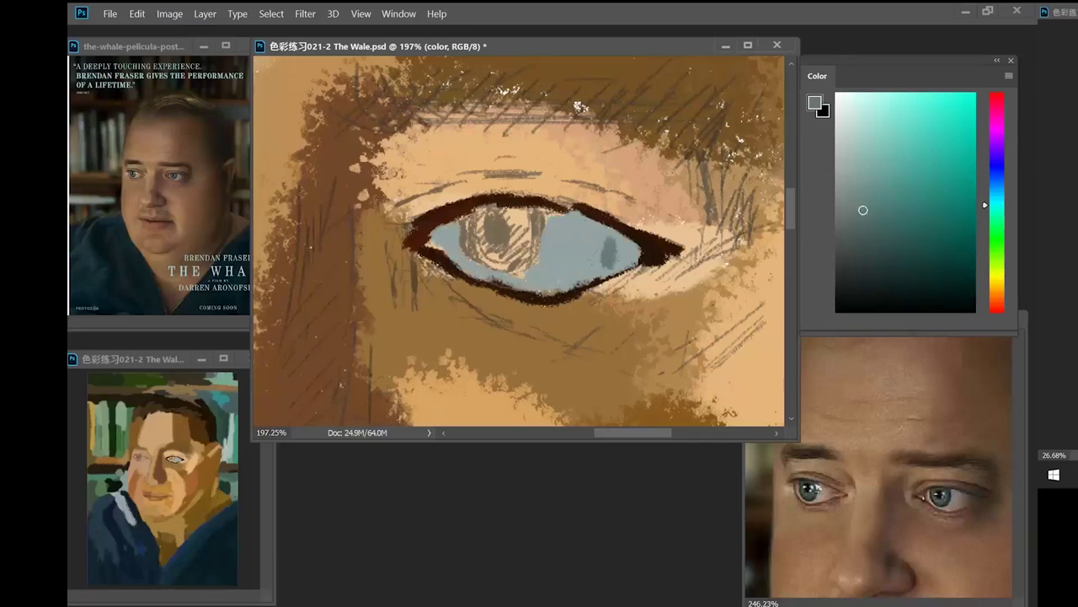
pyautogui.moveTo(608, 232); pyautogui.dragTo(632, 266)
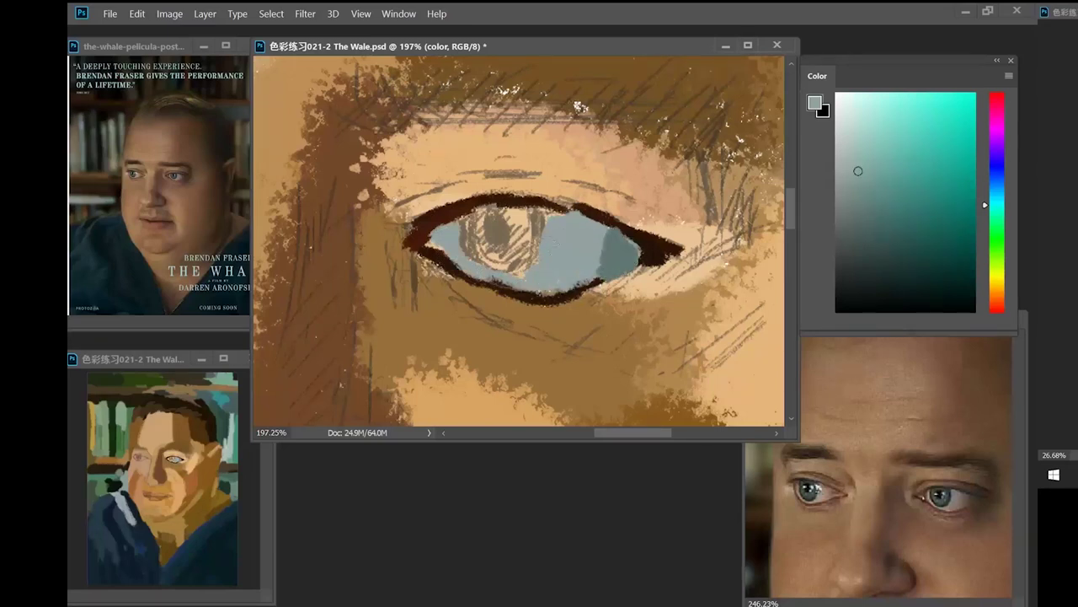
pyautogui.moveTo(543, 263)
pyautogui.mouseDown()
pyautogui.moveTo(556, 240)
pyautogui.moveTo(590, 237)
pyautogui.mouseUp()
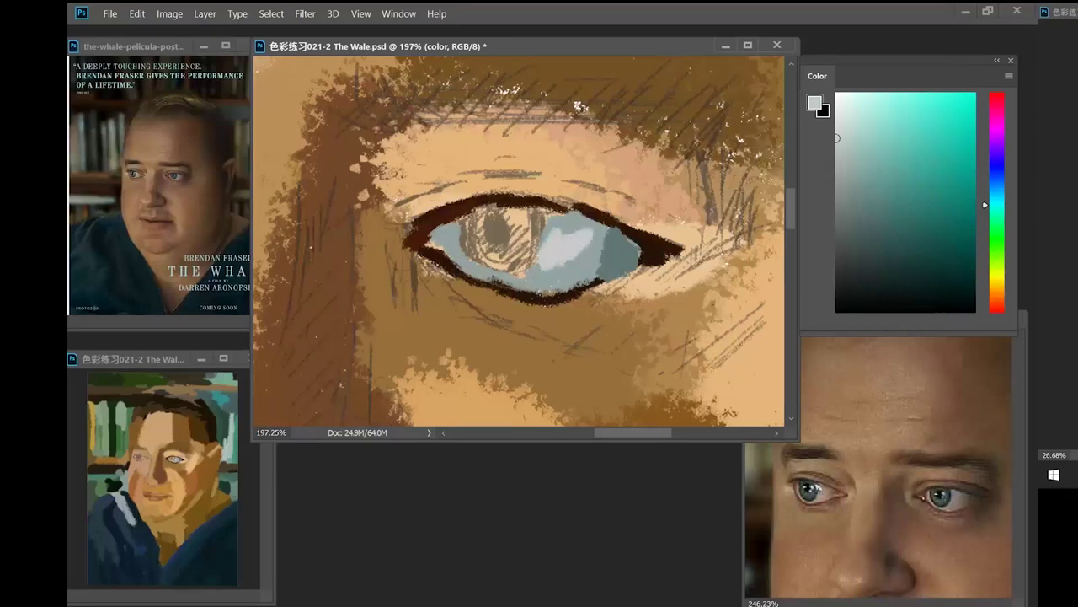
# - Paint the iris of the right eye in dark teal with a slightly lighter teal inside
pyautogui.click(847, 254)
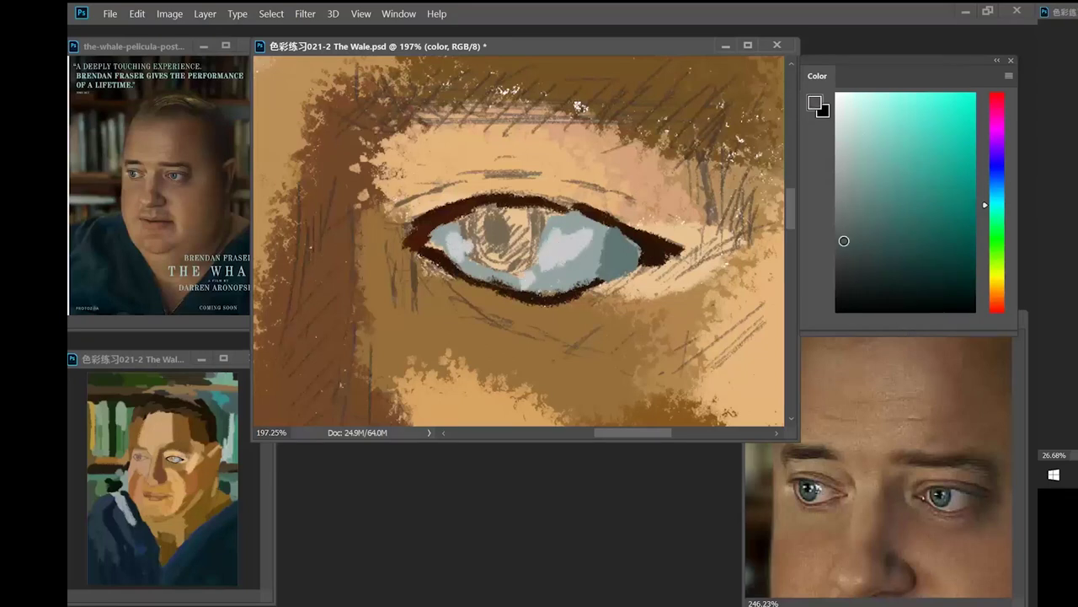
pyautogui.moveTo(484, 216)
pyautogui.mouseDown()
pyautogui.moveTo(483, 266)
pyautogui.moveTo(525, 257)
pyautogui.moveTo(529, 226)
pyautogui.moveTo(501, 211)
pyautogui.moveTo(523, 211)
pyautogui.moveTo(484, 240)
pyautogui.moveTo(525, 218)
pyautogui.moveTo(487, 227)
pyautogui.moveTo(480, 218)
pyautogui.moveTo(520, 214)
pyautogui.mouseUp()
pyautogui.click(905, 309)
pyautogui.click(849, 205)
pyautogui.click(888, 236)
pyautogui.moveTo(474, 229)
pyautogui.mouseDown()
pyautogui.moveTo(481, 212)
pyautogui.moveTo(511, 222)
pyautogui.moveTo(489, 235)
pyautogui.moveTo(514, 209)
pyautogui.moveTo(491, 237)
pyautogui.moveTo(502, 227)
pyautogui.mouseUp()
# - Add a black pupil with two pale highlights to the right eye, and sample the upper lid's dark brown
pyautogui.click(874, 303)
pyautogui.click(499, 229)
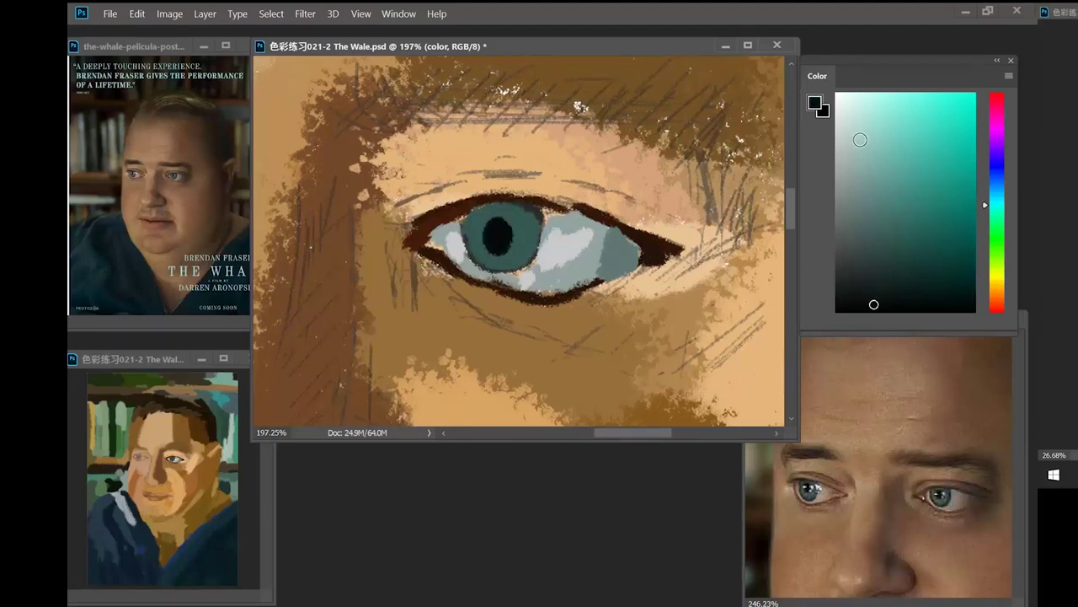
pyautogui.click(511, 227)
pyautogui.click(483, 242)
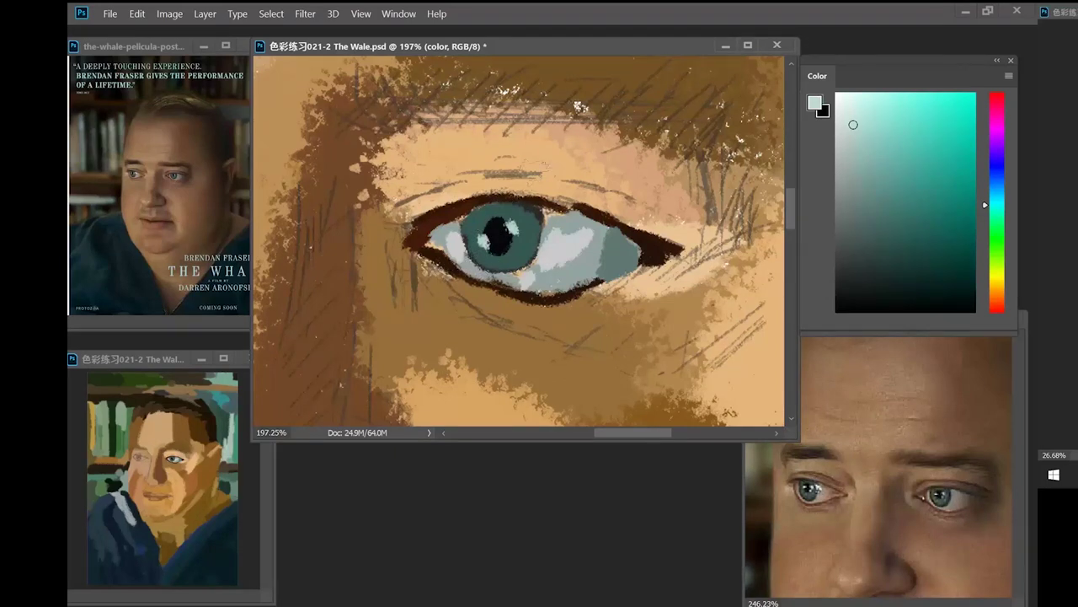
pyautogui.keyDown('alt'); pyautogui.click(499, 203); pyautogui.keyUp('alt')
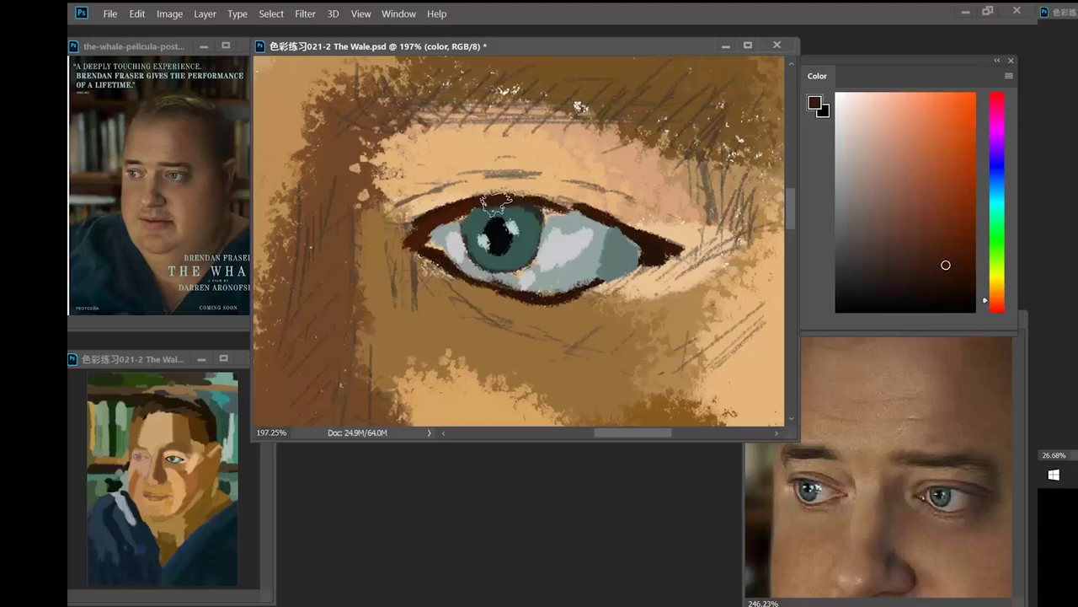
# - Paint a light skin tone across the right eye's upper lid and draw a dark brown crease line above it
pyautogui.keyDown('alt'); pyautogui.click(493, 181); pyautogui.keyUp('alt')
pyautogui.click(871, 99)
pyautogui.moveTo(455, 181); pyautogui.dragTo(570, 195)
pyautogui.keyDown('alt'); pyautogui.click(588, 211); pyautogui.keyUp('alt')
pyautogui.moveTo(399, 208)
pyautogui.mouseDown()
pyautogui.moveTo(476, 181)
pyautogui.moveTo(542, 181)
pyautogui.moveTo(617, 193)
pyautogui.moveTo(716, 244)
pyautogui.mouseUp()
pyautogui.click(949, 292)
pyautogui.click(941, 270)
# - Shade the skin around the outer corner of the right eye in dark olive-gray, carrying it down below the corner
pyautogui.keyDown('alt'); pyautogui.click(665, 234); pyautogui.keyUp('alt')
pyautogui.moveTo(634, 216); pyautogui.dragTo(699, 243)
pyautogui.click(906, 206)
pyautogui.moveTo(617, 210)
pyautogui.mouseDown()
pyautogui.moveTo(690, 246)
pyautogui.moveTo(629, 218)
pyautogui.moveTo(680, 226)
pyautogui.moveTo(691, 254)
pyautogui.mouseUp()
pyautogui.click(900, 228)
pyautogui.click(999, 268)
pyautogui.click(895, 241)
pyautogui.moveTo(632, 213); pyautogui.dragTo(704, 255)
pyautogui.click(872, 250)
pyautogui.click(998, 284)
pyautogui.click(994, 277)
pyautogui.moveTo(638, 216)
pyautogui.mouseDown()
pyautogui.moveTo(685, 240)
pyautogui.moveTo(676, 222)
pyautogui.moveTo(655, 224)
pyautogui.moveTo(692, 241)
pyautogui.moveTo(645, 286)
pyautogui.moveTo(609, 297)
pyautogui.moveTo(697, 268)
pyautogui.moveTo(657, 290)
pyautogui.moveTo(697, 243)
pyautogui.moveTo(590, 303)
pyautogui.moveTo(644, 318)
pyautogui.mouseUp()
# - Extend lighter olive-gray shading under the lower lid of the right eye
pyautogui.click(994, 285)
pyautogui.click(902, 248)
pyautogui.click(901, 222)
pyautogui.moveTo(590, 298)
pyautogui.mouseDown()
pyautogui.moveTo(642, 314)
pyautogui.moveTo(624, 330)
pyautogui.moveTo(591, 330)
pyautogui.moveTo(612, 324)
pyautogui.moveTo(510, 313)
pyautogui.mouseUp()
pyautogui.click(891, 198)
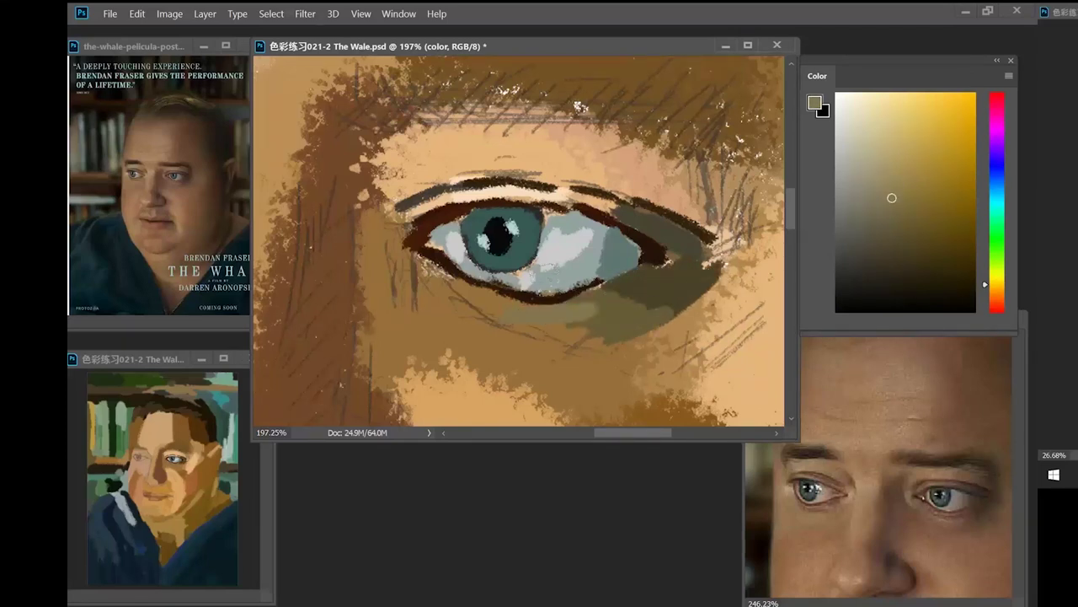
pyautogui.moveTo(465, 267); pyautogui.dragTo(660, 278)
pyautogui.moveTo(546, 292); pyautogui.dragTo(467, 290)
pyautogui.moveTo(537, 271); pyautogui.dragTo(620, 296)
pyautogui.moveTo(447, 282); pyautogui.dragTo(526, 284)
pyautogui.moveTo(564, 315); pyautogui.dragTo(564, 261)
# - Outline the upper and lower lids of the left eye in very dark brown
pyautogui.click(997, 294)
pyautogui.click(935, 242)
pyautogui.click(941, 260)
pyautogui.moveTo(421, 180)
pyautogui.mouseDown()
pyautogui.moveTo(359, 212)
pyautogui.moveTo(430, 182)
pyautogui.mouseUp()
pyautogui.click(950, 278)
pyautogui.moveTo(364, 211)
pyautogui.mouseDown()
pyautogui.moveTo(402, 177)
pyautogui.moveTo(523, 207)
pyautogui.moveTo(590, 241)
pyautogui.moveTo(650, 241)
pyautogui.moveTo(446, 281)
pyautogui.mouseUp()
pyautogui.moveTo(377, 220)
pyautogui.mouseDown()
pyautogui.moveTo(378, 249)
pyautogui.moveTo(429, 286)
pyautogui.moveTo(476, 285)
pyautogui.mouseUp()
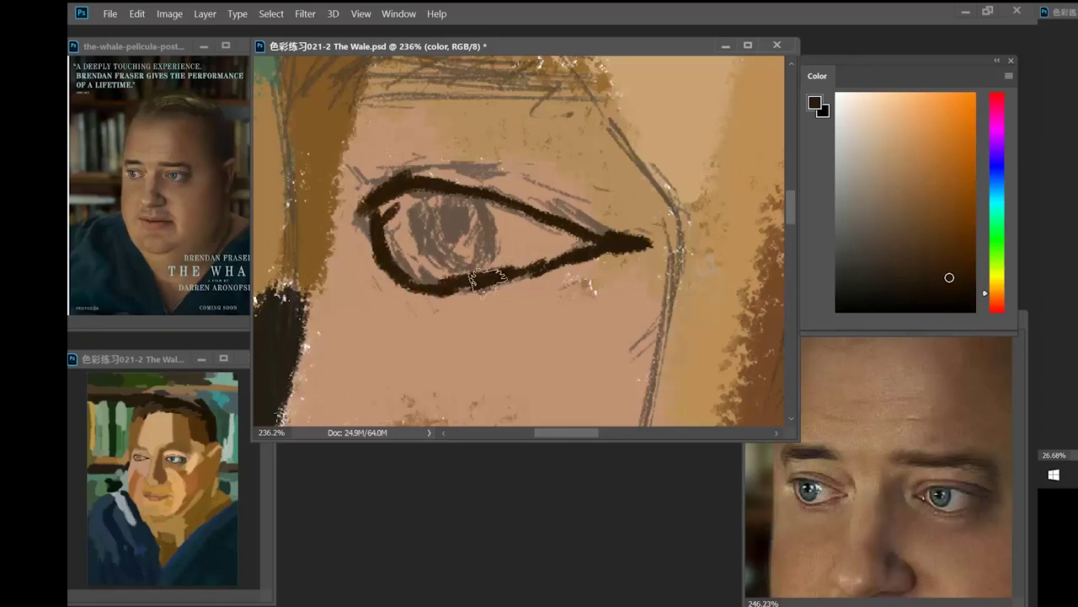
# - Fill the white of the left eye with blue-gray and its iris with dark slate blue
pyautogui.click(998, 184)
pyautogui.click(852, 177)
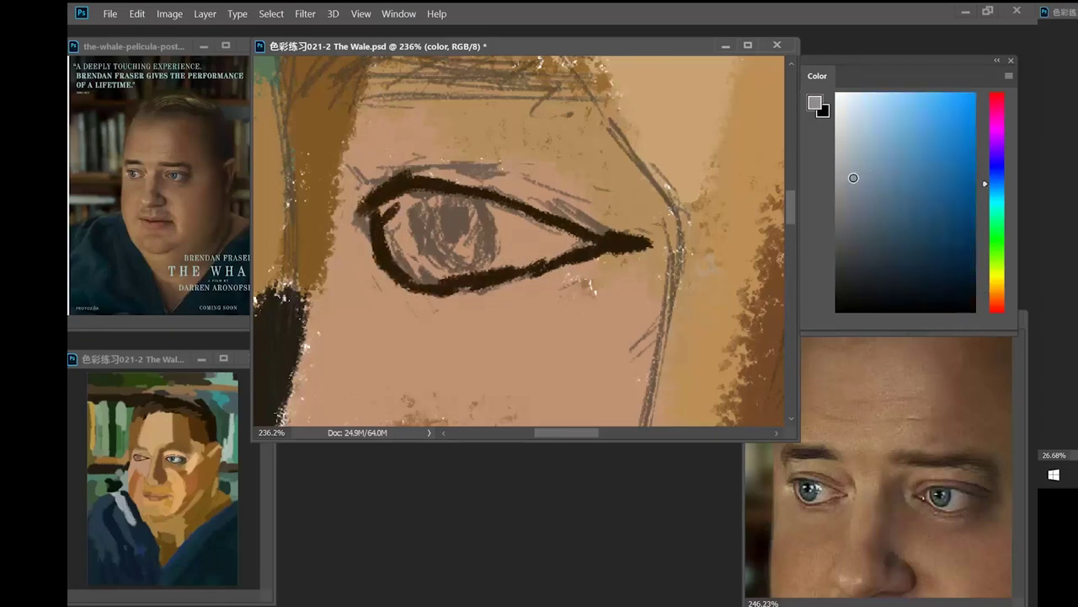
pyautogui.moveTo(495, 226)
pyautogui.mouseDown()
pyautogui.moveTo(498, 253)
pyautogui.moveTo(543, 231)
pyautogui.moveTo(577, 245)
pyautogui.moveTo(539, 261)
pyautogui.mouseUp()
pyautogui.moveTo(400, 211)
pyautogui.mouseDown()
pyautogui.moveTo(388, 253)
pyautogui.moveTo(417, 253)
pyautogui.mouseUp()
pyautogui.click(869, 222)
pyautogui.click(878, 224)
pyautogui.click(872, 253)
pyautogui.moveTo(417, 209)
pyautogui.mouseDown()
pyautogui.moveTo(438, 217)
pyautogui.moveTo(429, 240)
pyautogui.moveTo(459, 215)
pyautogui.moveTo(447, 253)
pyautogui.moveTo(435, 207)
pyautogui.moveTo(491, 238)
pyautogui.mouseUp()
# - Add a pale blue light beside the left iris and paint the inner corner of that eye brown
pyautogui.keyDown('alt'); pyautogui.click(500, 219); pyautogui.keyUp('alt')
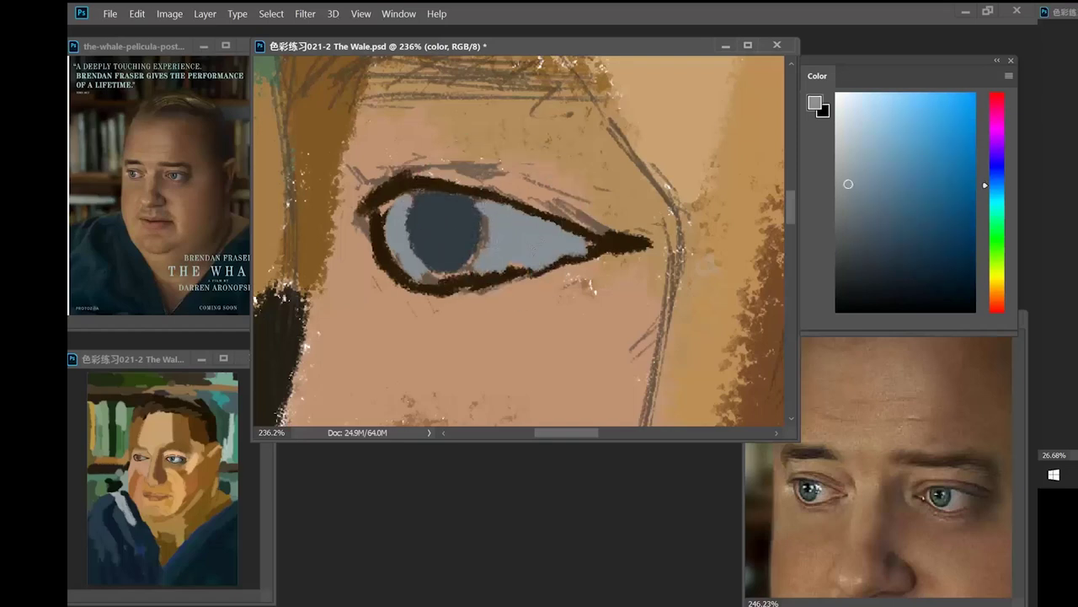
pyautogui.moveTo(495, 211)
pyautogui.mouseDown()
pyautogui.moveTo(503, 257)
pyautogui.moveTo(488, 266)
pyautogui.mouseUp()
pyautogui.click(872, 173)
pyautogui.click(997, 283)
pyautogui.click(925, 234)
pyautogui.click(997, 297)
pyautogui.click(929, 224)
pyautogui.moveTo(548, 225)
pyautogui.mouseDown()
pyautogui.moveTo(575, 230)
pyautogui.moveTo(549, 240)
pyautogui.moveTo(548, 260)
pyautogui.moveTo(556, 230)
pyautogui.mouseUp()
pyautogui.click(907, 201)
# - Add a black pupil with pale blue highlights to the left eye and soften the light on its white
pyautogui.keyDown('alt'); pyautogui.click(449, 238); pyautogui.keyUp('alt')
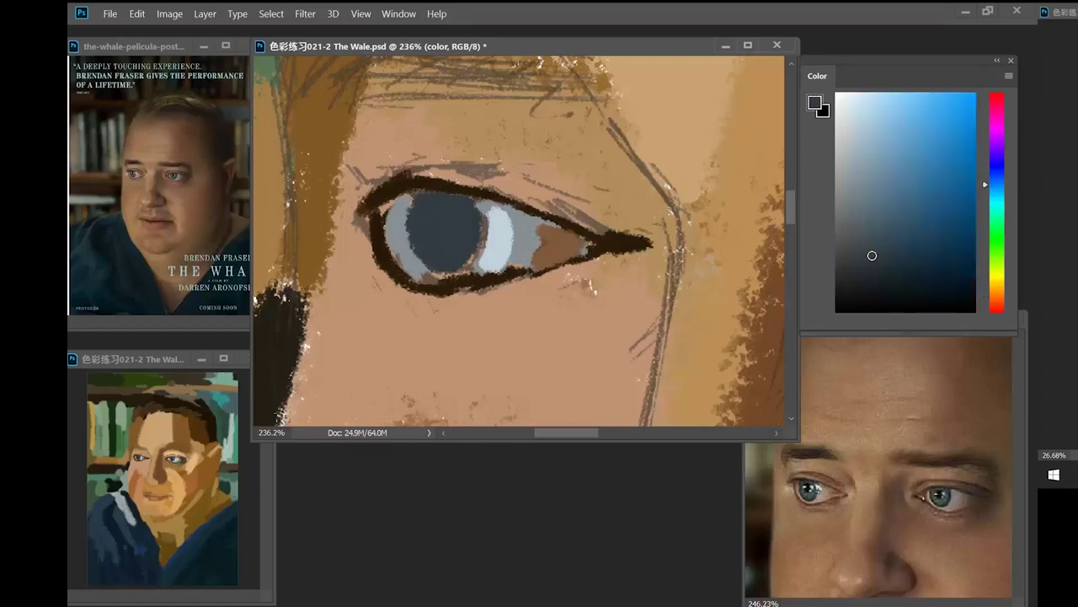
pyautogui.moveTo(472, 240)
pyautogui.mouseDown()
pyautogui.moveTo(433, 218)
pyautogui.moveTo(459, 221)
pyautogui.mouseUp()
pyautogui.click(861, 124)
pyautogui.click(863, 147)
pyautogui.moveTo(489, 270); pyautogui.dragTo(506, 215)
pyautogui.keyDown('alt'); pyautogui.click(457, 222); pyautogui.keyUp('alt')
pyautogui.moveTo(431, 231); pyautogui.dragTo(428, 239)
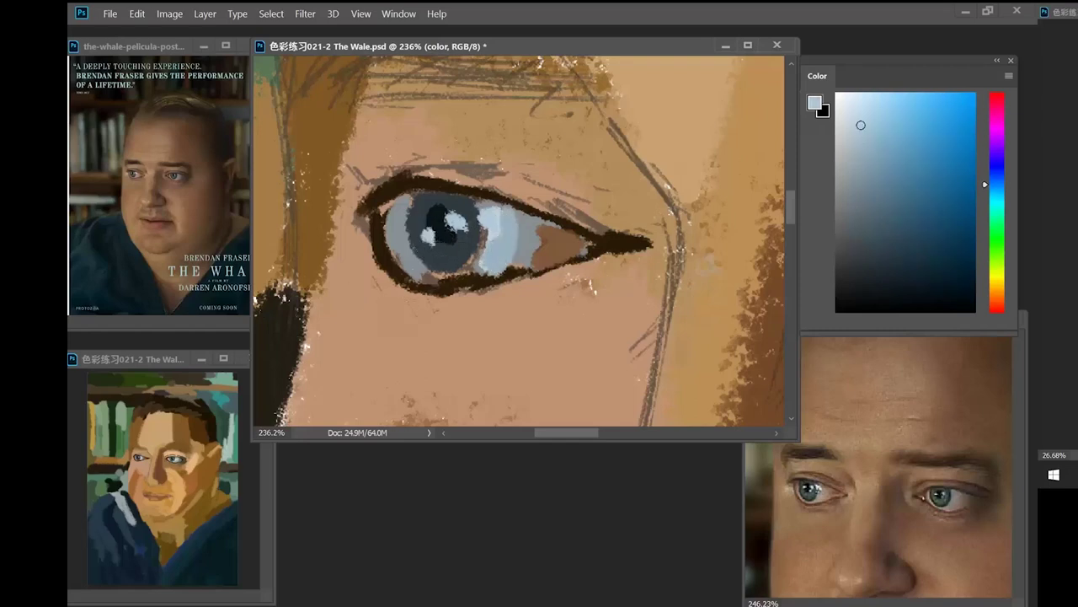
# - Add muted skin-tone accents along the outer edge and lower rim of the left eyeball
pyautogui.press('alt')
pyautogui.keyDown('alt'); pyautogui.click(404, 229); pyautogui.keyUp('alt')
pyautogui.moveTo(1001, 284); pyautogui.dragTo(998, 294)
pyautogui.click(878, 155)
pyautogui.click(888, 165)
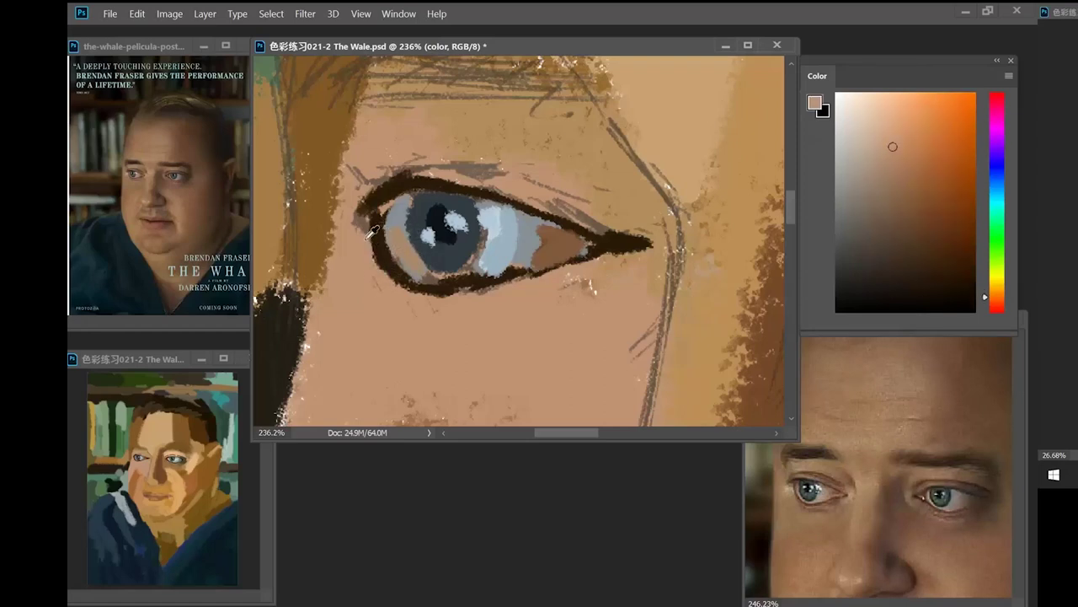
pyautogui.keyDown('alt'); pyautogui.click(403, 279); pyautogui.keyUp('alt')
pyautogui.moveTo(407, 274); pyautogui.dragTo(375, 273)
pyautogui.moveTo(472, 243); pyautogui.dragTo(458, 216)
# - Adjust the brush size and lay light skin-tone strokes along the nose
pyautogui.rightClick(538, 223)
pyautogui.click(661, 242)
pyautogui.click(621, 57)
pyautogui.rightClick(552, 194)
pyautogui.click(672, 239)
pyautogui.click(610, 56)
pyautogui.moveTo(529, 141)
pyautogui.mouseDown()
pyautogui.moveTo(543, 175)
pyautogui.moveTo(498, 222)
pyautogui.mouseUp()
pyautogui.click(893, 117)
pyautogui.moveTo(510, 182); pyautogui.dragTo(503, 233)
# - Resize the brush and work brown tones into the shadow of the nose
pyautogui.rightClick(615, 202)
pyautogui.moveTo(731, 236); pyautogui.dragTo(746, 239)
pyautogui.click(648, 86)
pyautogui.moveTo(523, 217)
pyautogui.mouseDown()
pyautogui.moveTo(533, 178)
pyautogui.moveTo(511, 257)
pyautogui.moveTo(556, 232)
pyautogui.moveTo(569, 249)
pyautogui.mouseUp()
pyautogui.keyDown('alt'); pyautogui.click(518, 250); pyautogui.keyUp('alt')
pyautogui.keyDown('alt'); pyautogui.click(542, 245); pyautogui.keyUp('alt')
pyautogui.click(917, 251)
pyautogui.keyDown('alt'); pyautogui.click(542, 307); pyautogui.keyUp('alt')
pyautogui.moveTo(510, 288); pyautogui.dragTo(549, 283)
# - Paint light highlights on the tip of the nose and a darker ochre tone beneath it
pyautogui.click(878, 375)
pyautogui.moveTo(893, 413); pyautogui.dragTo(840, 421)
pyautogui.click(533, 55)
pyautogui.moveTo(544, 187); pyautogui.dragTo(518, 165)
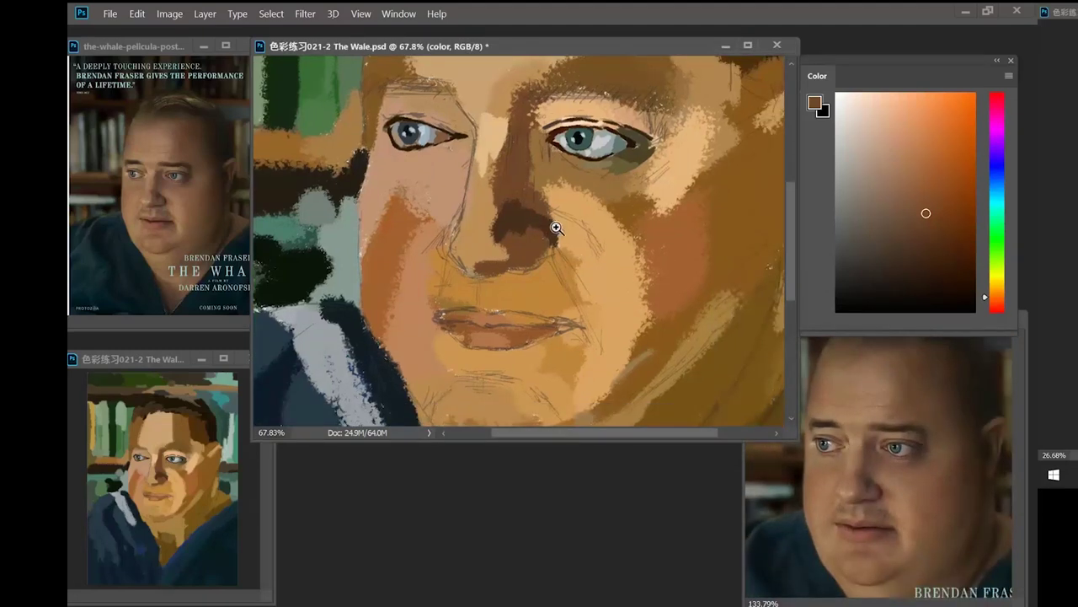
pyautogui.keyDown('alt'); pyautogui.click(479, 274); pyautogui.keyUp('alt')
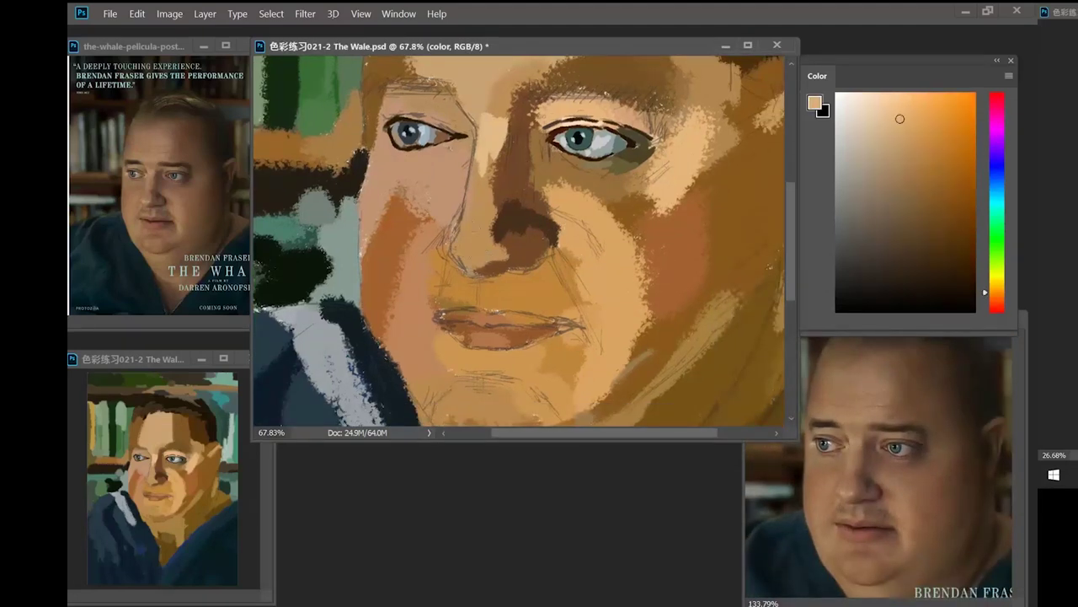
pyautogui.moveTo(501, 239)
pyautogui.mouseDown()
pyautogui.moveTo(477, 256)
pyautogui.moveTo(504, 253)
pyautogui.moveTo(477, 271)
pyautogui.moveTo(509, 270)
pyautogui.moveTo(472, 262)
pyautogui.moveTo(459, 209)
pyautogui.mouseUp()
pyautogui.keyDown('alt'); pyautogui.click(491, 263); pyautogui.keyUp('alt')
pyautogui.keyDown('alt'); pyautogui.click(475, 263); pyautogui.keyUp('alt')
pyautogui.keyDown('alt'); pyautogui.click(489, 246); pyautogui.keyUp('alt')
pyautogui.keyDown('alt'); pyautogui.click(479, 248); pyautogui.keyUp('alt')
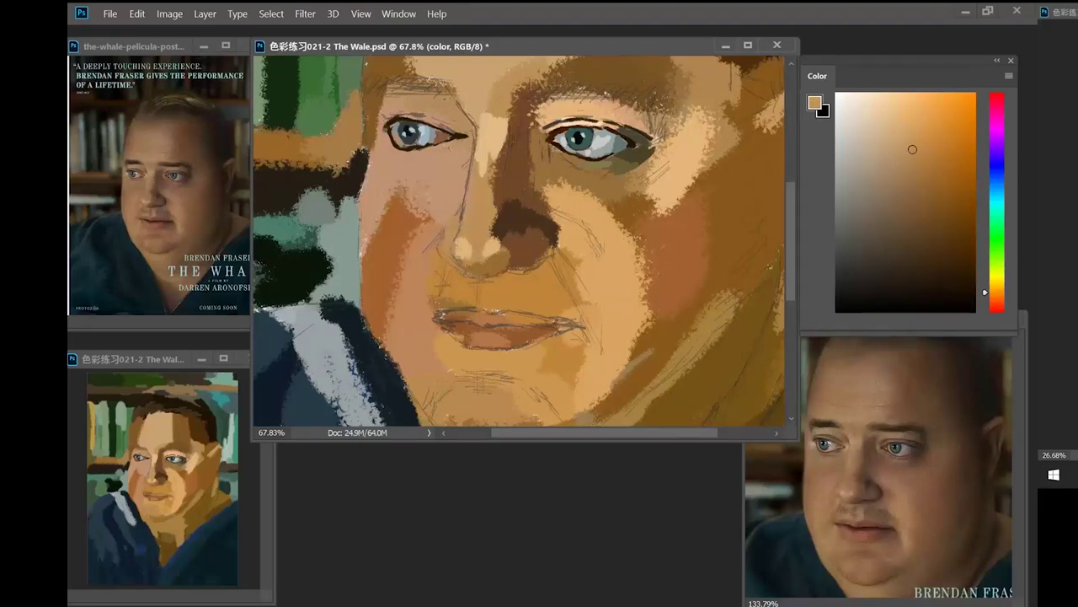
# - Add an olive-brown shadow beside the left nostril and a light tan patch below it
pyautogui.click(928, 191)
pyautogui.moveTo(449, 230); pyautogui.dragTo(421, 263)
pyautogui.keyDown('alt'); pyautogui.click(431, 280); pyautogui.keyUp('alt')
pyautogui.click(899, 141)
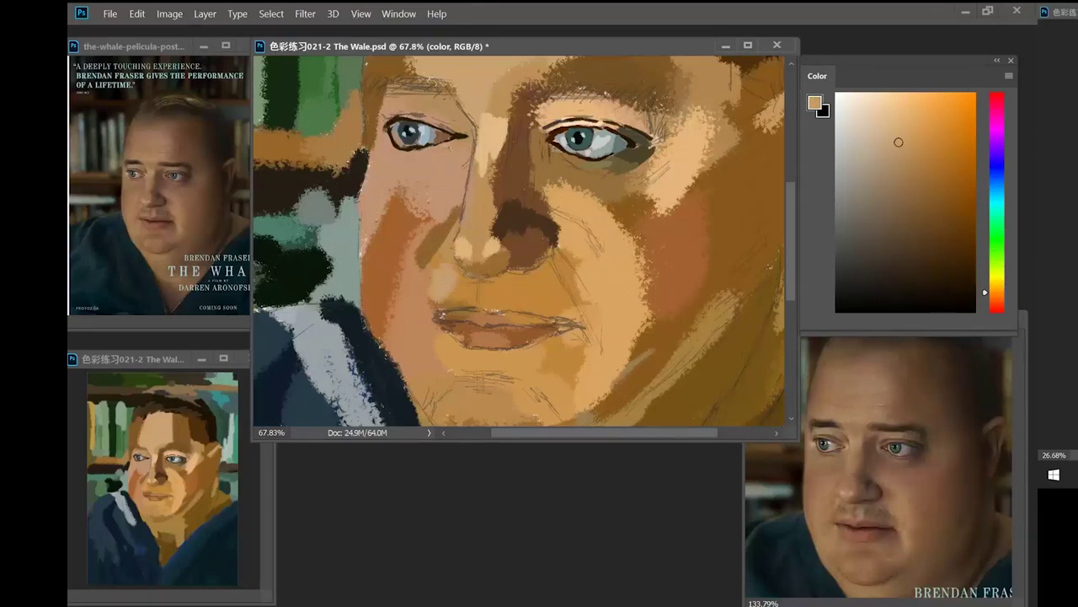
# - Block in the mustache with gray-brown patches and add a light peach highlight on the philtrum
pyautogui.click(918, 201)
pyautogui.moveTo(479, 274)
pyautogui.mouseDown()
pyautogui.moveTo(450, 295)
pyautogui.moveTo(472, 272)
pyautogui.moveTo(488, 296)
pyautogui.moveTo(526, 301)
pyautogui.mouseUp()
pyautogui.click(906, 154)
pyautogui.click(915, 134)
pyautogui.click(997, 297)
pyautogui.click(901, 112)
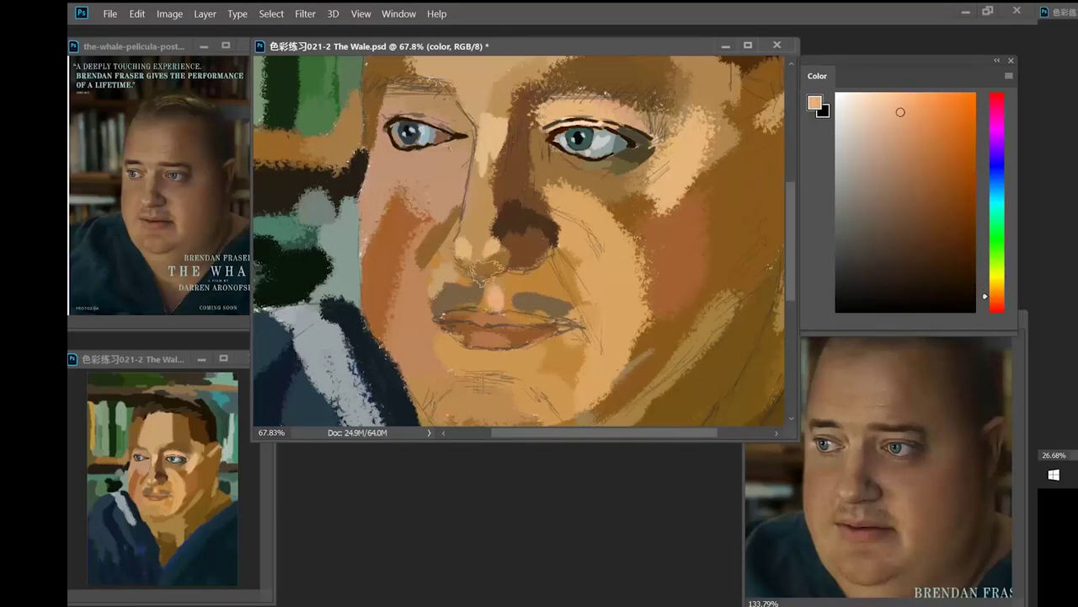
# - Paint a brown shadow beside the philtrum highlight and blend it into the mustache with a lighter tan-gray
pyautogui.click(897, 192)
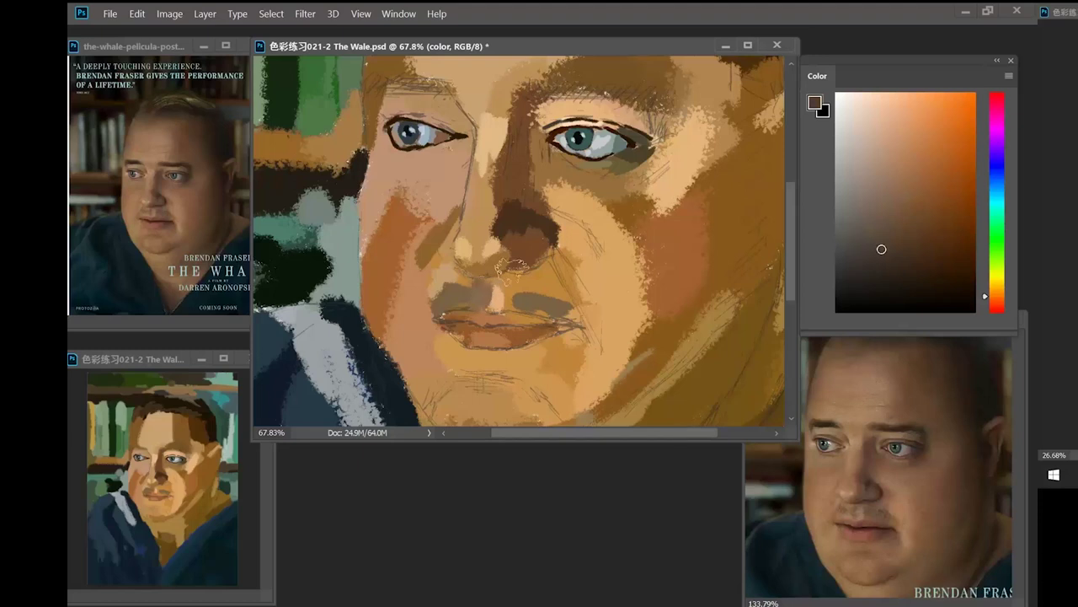
pyautogui.keyDown('alt'); pyautogui.click(482, 297); pyautogui.keyUp('alt')
pyautogui.click(905, 165)
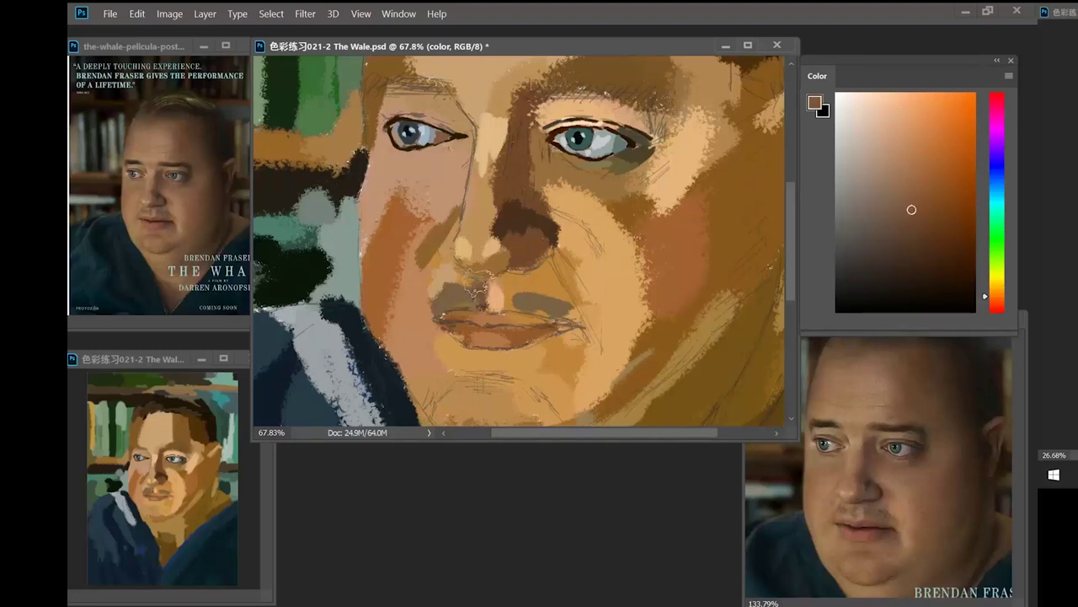
pyautogui.keyDown('alt'); pyautogui.click(472, 289); pyautogui.keyUp('alt')
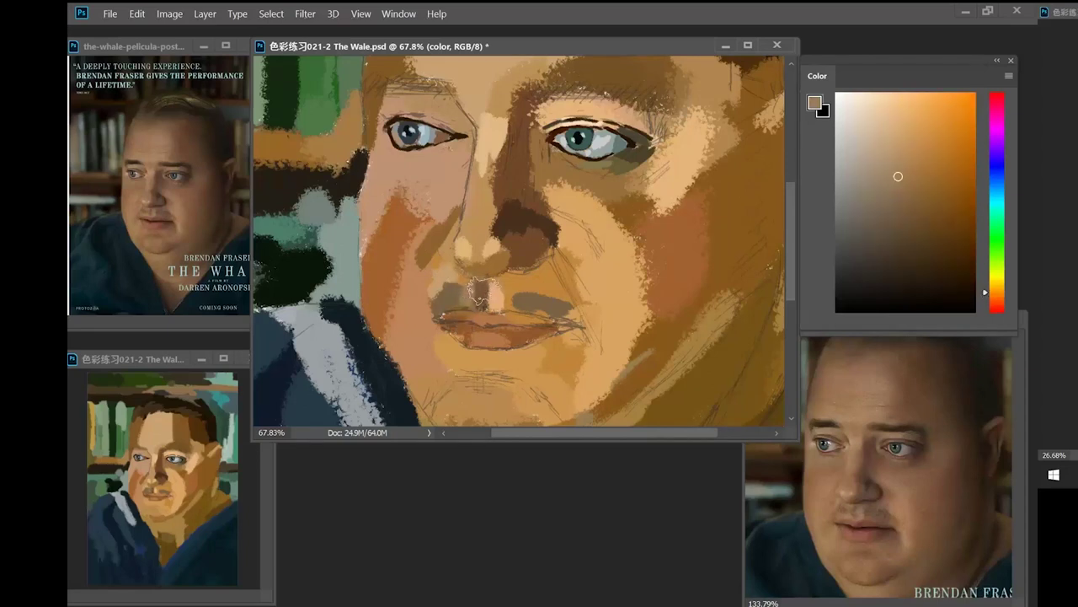
# - Draw the dark brown line between the lips, working close up on the mouth
pyautogui.rightClick(569, 291)
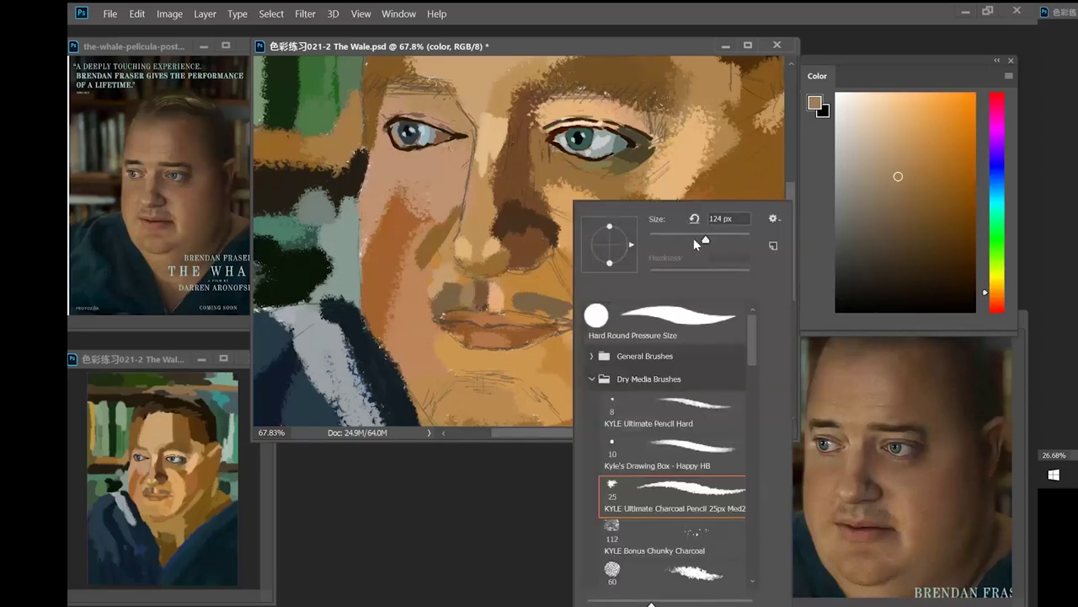
pyautogui.click(610, 70)
pyautogui.moveTo(538, 280)
pyautogui.mouseDown()
pyautogui.moveTo(564, 312)
pyautogui.moveTo(556, 251)
pyautogui.mouseUp()
pyautogui.moveTo(858, 527); pyautogui.dragTo(906, 555)
pyautogui.click(577, 70)
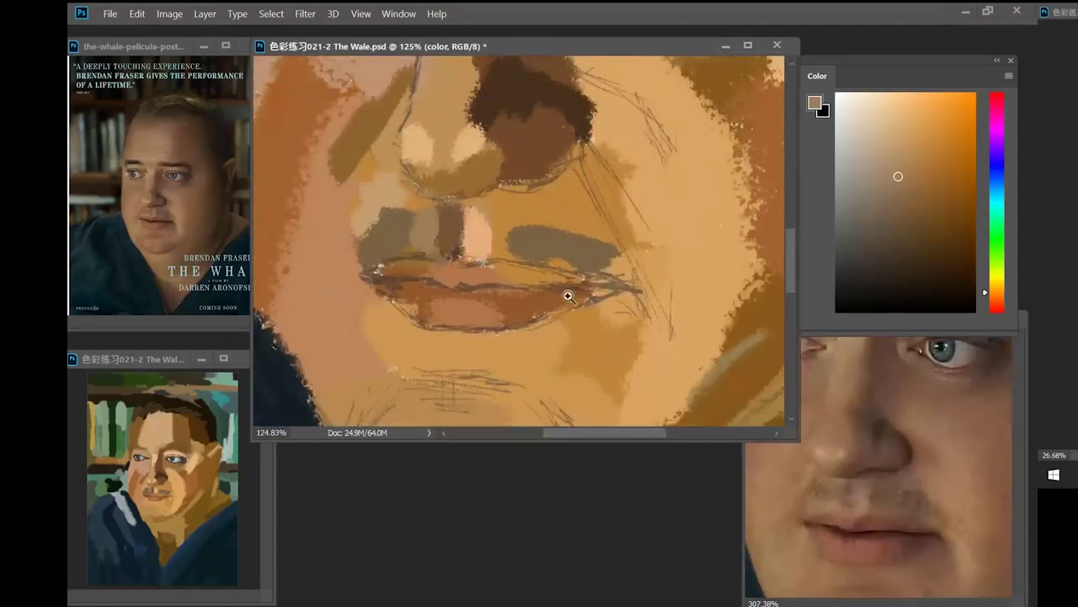
pyautogui.click(933, 207)
pyautogui.click(998, 298)
pyautogui.moveTo(376, 269)
pyautogui.mouseDown()
pyautogui.moveTo(449, 290)
pyautogui.moveTo(603, 286)
pyautogui.mouseUp()
# - Paint the lower lip in reddish brown and orange-red with pink highlights
pyautogui.click(943, 236)
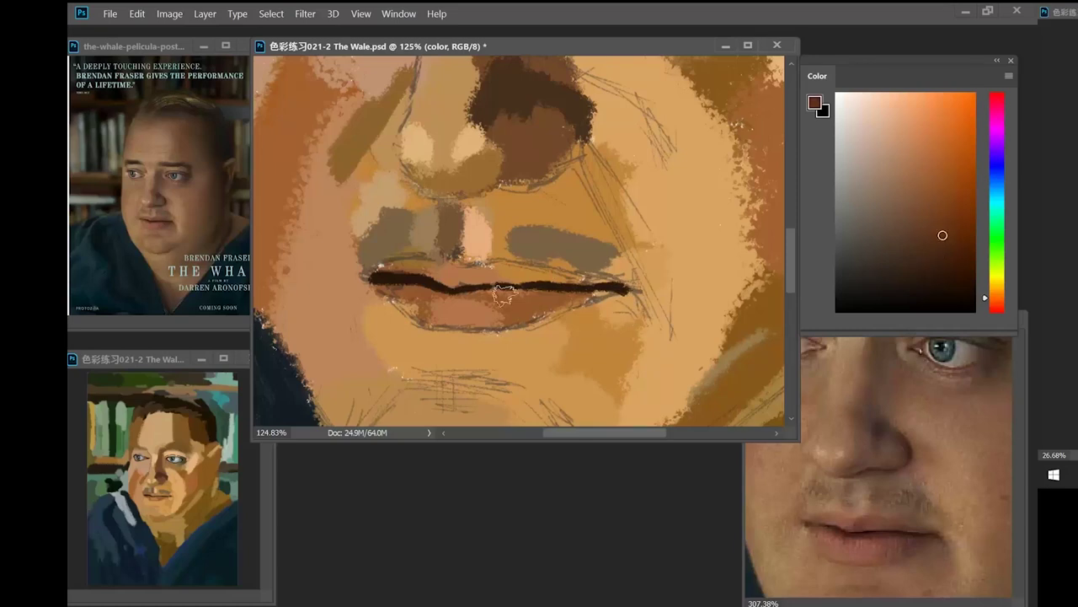
pyautogui.moveTo(498, 293); pyautogui.dragTo(580, 292)
pyautogui.keyDown('alt'); pyautogui.click(472, 297); pyautogui.keyUp('alt')
pyautogui.moveTo(974, 266); pyautogui.dragTo(908, 192)
pyautogui.click(925, 219)
pyautogui.moveTo(459, 295)
pyautogui.mouseDown()
pyautogui.moveTo(430, 292)
pyautogui.moveTo(436, 307)
pyautogui.moveTo(571, 287)
pyautogui.moveTo(444, 312)
pyautogui.moveTo(518, 322)
pyautogui.moveTo(432, 312)
pyautogui.mouseUp()
pyautogui.click(937, 166)
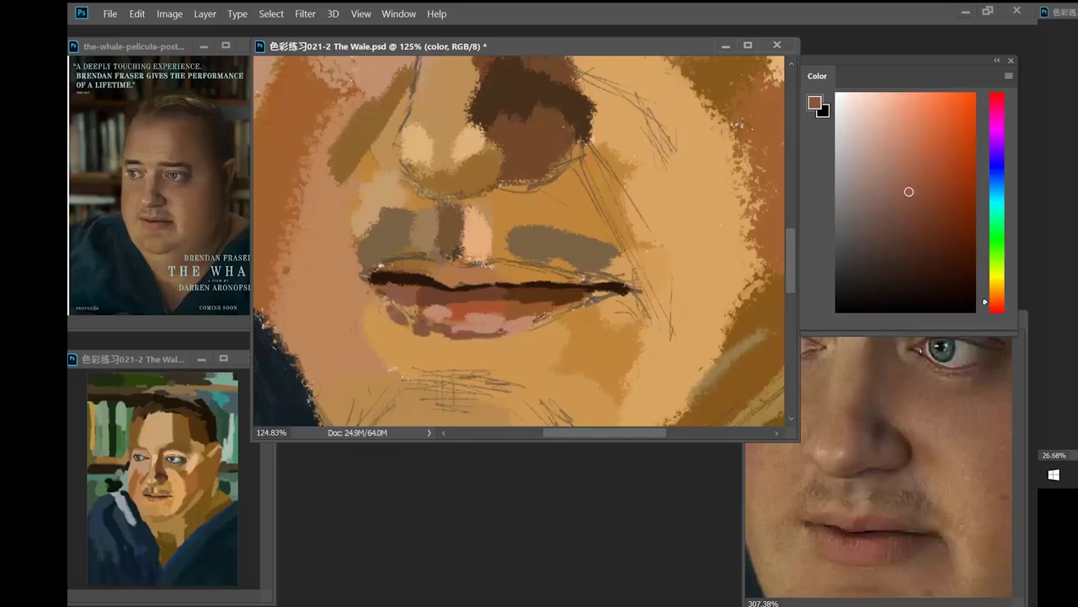
# - Reshape the left corner of the lower lip with a muted reddish brown and the surrounding skin tone
pyautogui.moveTo(382, 307); pyautogui.dragTo(411, 335)
pyautogui.keyDown('alt'); pyautogui.click(372, 299); pyautogui.keyUp('alt')
pyautogui.moveTo(371, 305); pyautogui.dragTo(384, 340)
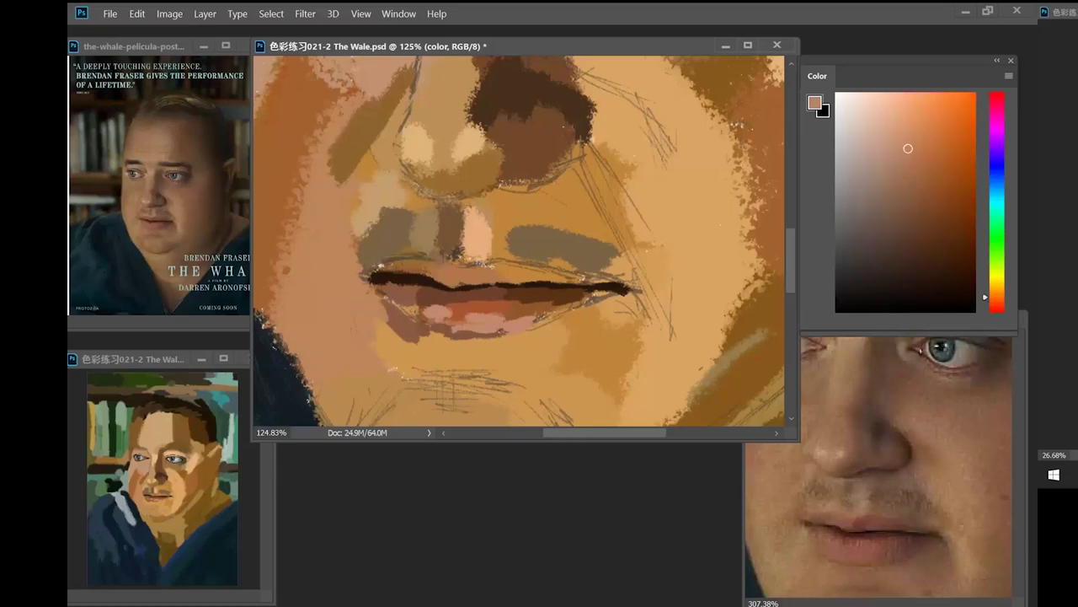
# - Paint the upper lip from corner to corner in reddish-brown tones
pyautogui.keyDown('alt'); pyautogui.click(411, 281); pyautogui.keyUp('alt')
pyautogui.moveTo(402, 267)
pyautogui.mouseDown()
pyautogui.moveTo(376, 268)
pyautogui.moveTo(423, 269)
pyautogui.mouseUp()
pyautogui.keyDown('alt'); pyautogui.click(447, 276); pyautogui.keyUp('alt')
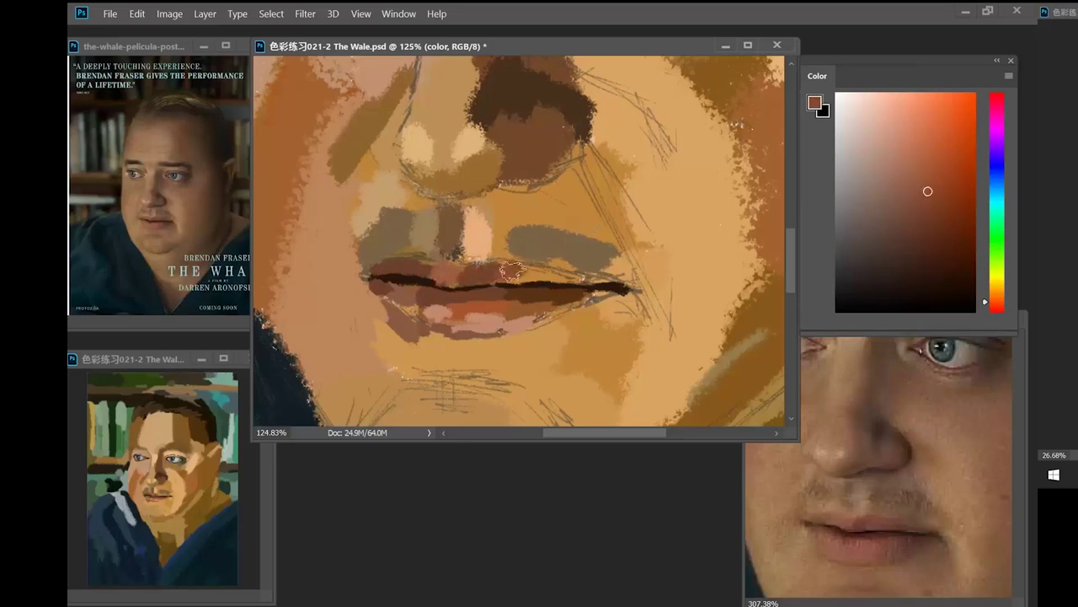
pyautogui.click(937, 221)
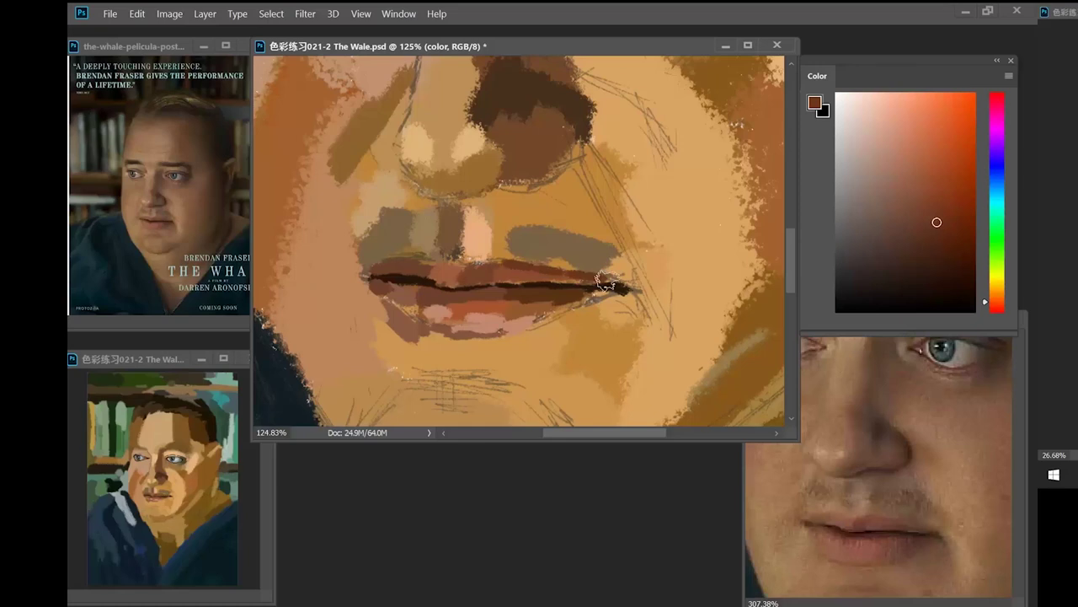
# - Refine the upper lip's top edge using colors sampled from the philtrum, mustache and lip
pyautogui.keyDown('alt'); pyautogui.click(478, 244); pyautogui.keyUp('alt')
pyautogui.moveTo(479, 248)
pyautogui.mouseDown()
pyautogui.moveTo(477, 259)
pyautogui.moveTo(454, 258)
pyautogui.mouseUp()
pyautogui.keyDown('alt'); pyautogui.click(452, 237); pyautogui.keyUp('alt')
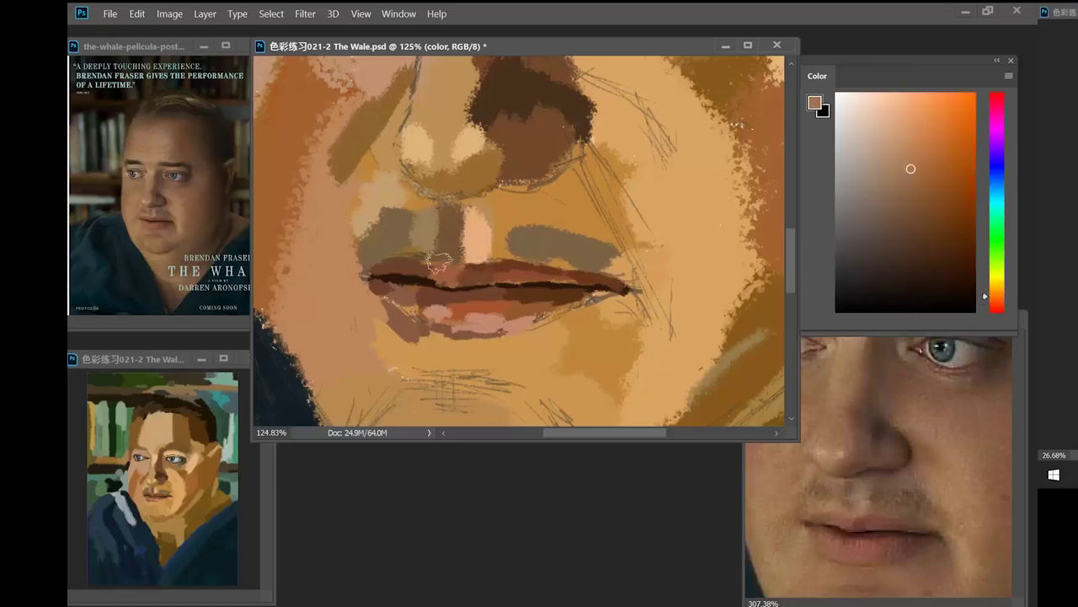
pyautogui.keyDown('alt'); pyautogui.click(427, 240); pyautogui.keyUp('alt')
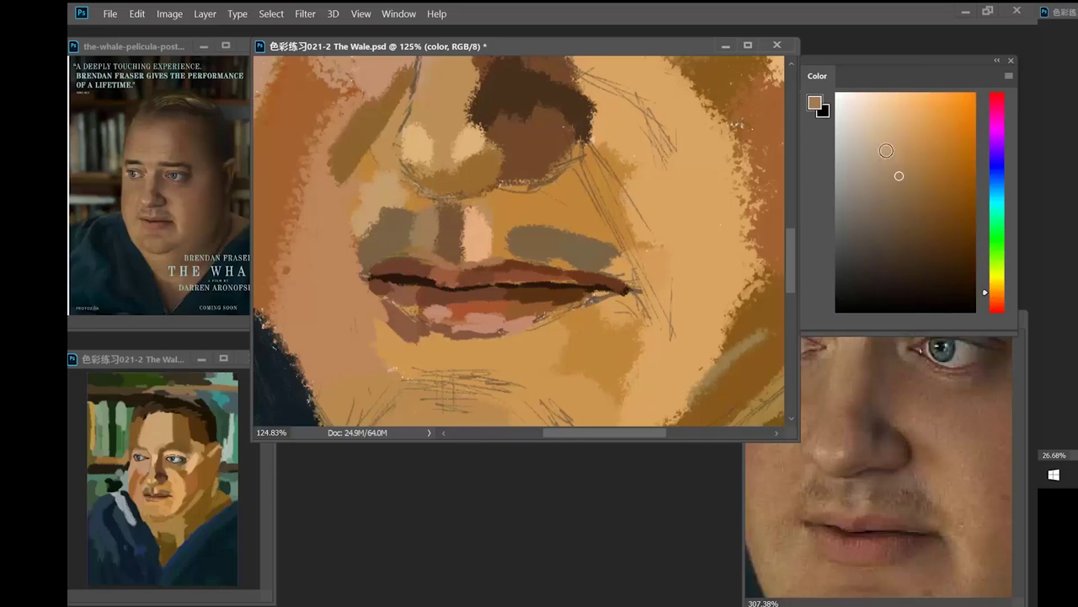
pyautogui.keyDown('alt'); pyautogui.click(404, 309); pyautogui.keyUp('alt')
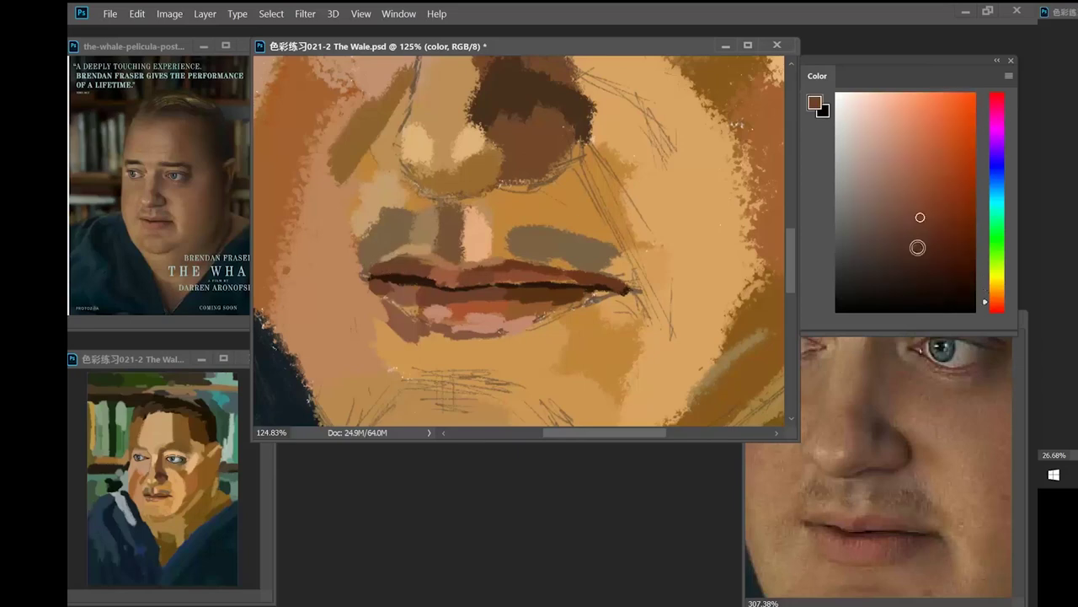
pyautogui.keyDown('alt'); pyautogui.click(386, 254); pyautogui.keyUp('alt')
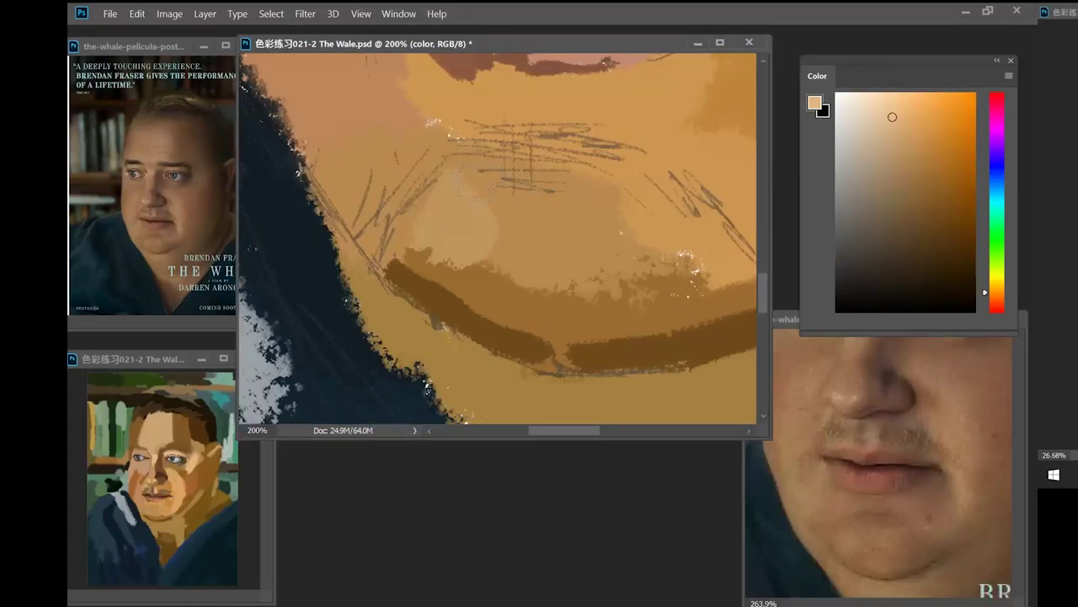
# - Paint both eyebrows in brown and tone the brow area
pyautogui.scroll(-5, 506, 239)
pyautogui.scroll(-4, 506, 238)
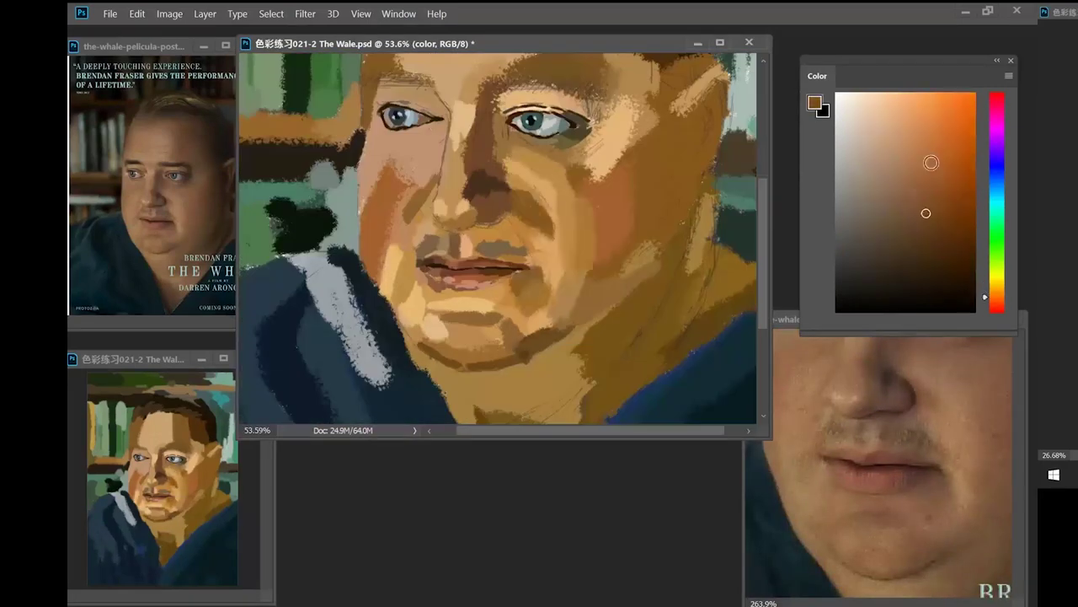
pyautogui.scroll(-3, 506, 239)
pyautogui.click(910, 171)
pyautogui.moveTo(450, 160); pyautogui.dragTo(535, 155)
pyautogui.moveTo(878, 396); pyautogui.dragTo(885, 546)
pyautogui.moveTo(502, 245); pyautogui.dragTo(563, 243)
pyautogui.moveTo(411, 241); pyautogui.dragTo(463, 239)
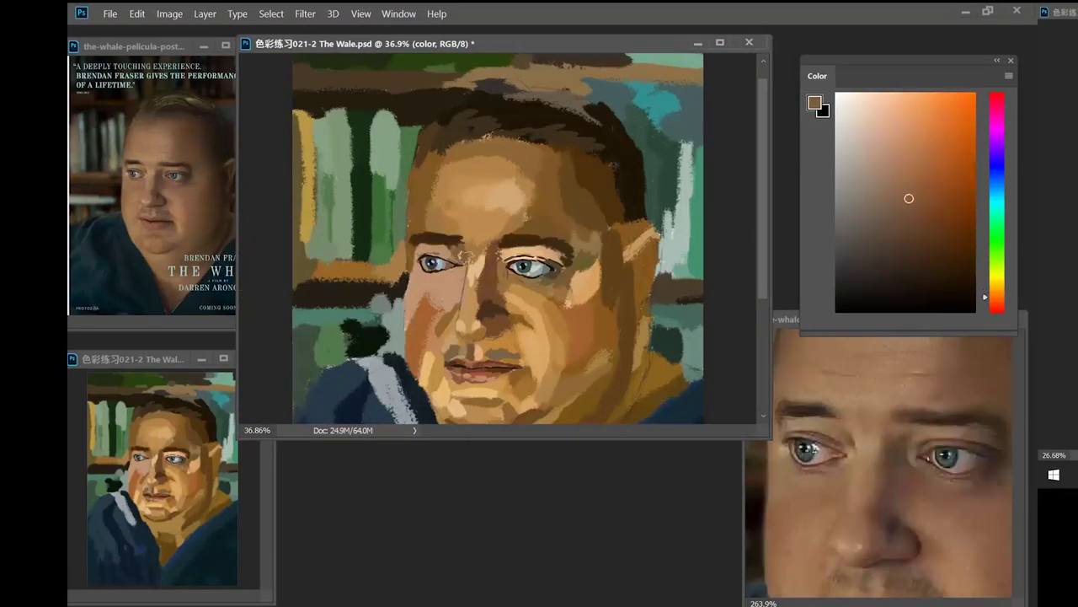
# - Layer skin-tone strokes over the left cheek and face edge and across the right cheek
pyautogui.moveTo(455, 282); pyautogui.dragTo(413, 320)
pyautogui.moveTo(417, 263); pyautogui.dragTo(411, 305)
pyautogui.moveTo(502, 253)
pyautogui.mouseDown()
pyautogui.moveTo(560, 255)
pyautogui.moveTo(575, 303)
pyautogui.moveTo(625, 358)
pyautogui.mouseUp()
pyautogui.scroll(-5, 780, 441)
pyautogui.scroll(5, 647, 232)
# - Paint long brown shading strokes along the right side of the face, from the ear down the jaw
pyautogui.moveTo(633, 283); pyautogui.dragTo(630, 305)
pyautogui.scroll(-2, 637, 289)
pyautogui.moveTo(582, 396); pyautogui.dragTo(631, 216)
pyautogui.moveTo(590, 354); pyautogui.dragTo(590, 209)
pyautogui.scroll(-1, 851, 472)
# - Shade the neck beneath the chin and jaw with olive-brown tones
pyautogui.moveTo(454, 244); pyautogui.dragTo(404, 286)
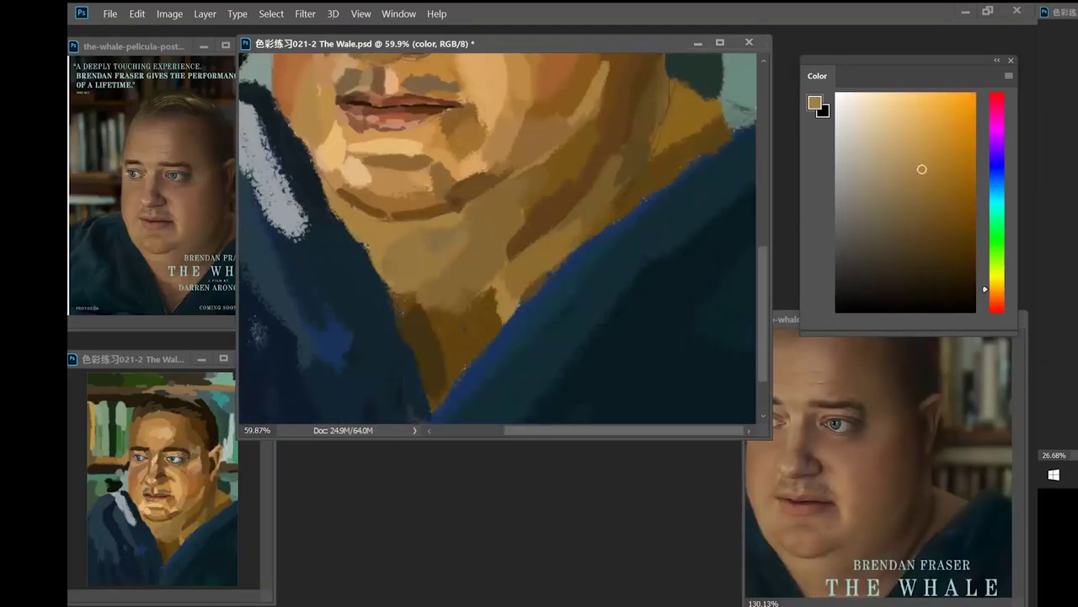
pyautogui.moveTo(512, 278); pyautogui.dragTo(468, 320)
pyautogui.moveTo(169, 194); pyautogui.dragTo(150, 191)
pyautogui.scroll(2, 607, 264)
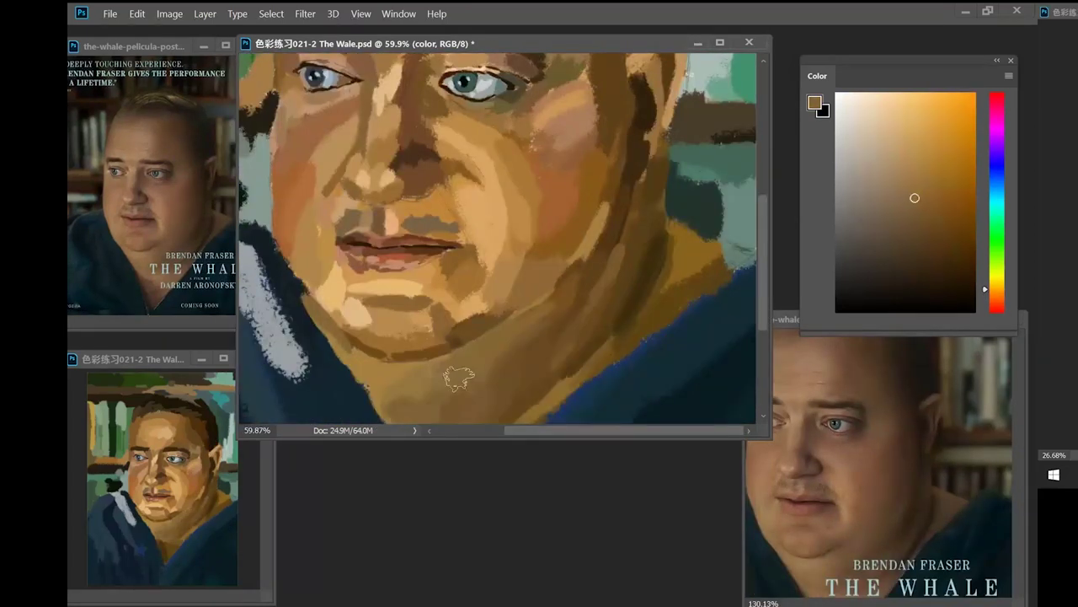
# - Layer reddish-brown strokes over the right cheek and extend brown shading down the jaw toward the neck
pyautogui.moveTo(620, 246); pyautogui.dragTo(567, 354)
pyautogui.moveTo(581, 221)
pyautogui.mouseDown()
pyautogui.moveTo(518, 312)
pyautogui.moveTo(459, 332)
pyautogui.mouseUp()
pyautogui.moveTo(472, 147); pyautogui.dragTo(488, 270)
pyautogui.moveTo(505, 147); pyautogui.dragTo(510, 248)
pyautogui.moveTo(552, 173); pyautogui.dragTo(526, 259)
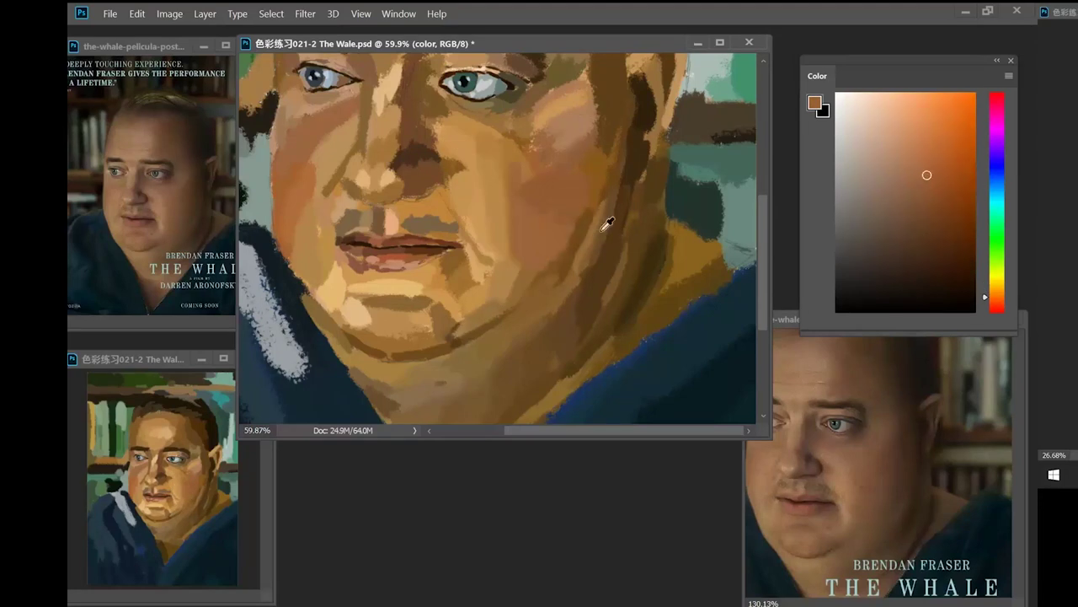
# - Blend sampled brown tones along the outer edge of the right cheek and beside the nose
pyautogui.moveTo(590, 147); pyautogui.dragTo(572, 206)
pyautogui.moveTo(611, 113); pyautogui.dragTo(581, 253)
pyautogui.moveTo(505, 211); pyautogui.dragTo(536, 253)
pyautogui.moveTo(497, 143)
pyautogui.mouseDown()
pyautogui.moveTo(471, 195)
pyautogui.moveTo(492, 217)
pyautogui.mouseUp()
pyautogui.moveTo(504, 178); pyautogui.dragTo(478, 224)
# - Paint sampled skin-tone strokes around the mouth corner, chin and upper neck
pyautogui.keyDown('alt'); pyautogui.click(548, 329); pyautogui.keyUp('alt')
pyautogui.moveTo(421, 269); pyautogui.dragTo(510, 265)
pyautogui.moveTo(491, 374)
pyautogui.mouseDown()
pyautogui.moveTo(536, 342)
pyautogui.moveTo(508, 381)
pyautogui.mouseUp()
pyautogui.moveTo(480, 228); pyautogui.dragTo(509, 282)
pyautogui.moveTo(438, 232); pyautogui.dragTo(455, 285)
pyautogui.moveTo(497, 227); pyautogui.dragTo(480, 317)
# - Paint sampled tan and brown strokes across the forehead and up to the hairline
pyautogui.keyDown('alt'); pyautogui.click(435, 182); pyautogui.keyUp('alt')
pyautogui.moveTo(440, 179); pyautogui.dragTo(428, 228)
pyautogui.moveTo(476, 253); pyautogui.dragTo(536, 268)
pyautogui.moveTo(625, 158); pyautogui.dragTo(617, 217)
pyautogui.moveTo(459, 172); pyautogui.dragTo(593, 133)
pyautogui.moveTo(499, 192); pyautogui.dragTo(543, 184)
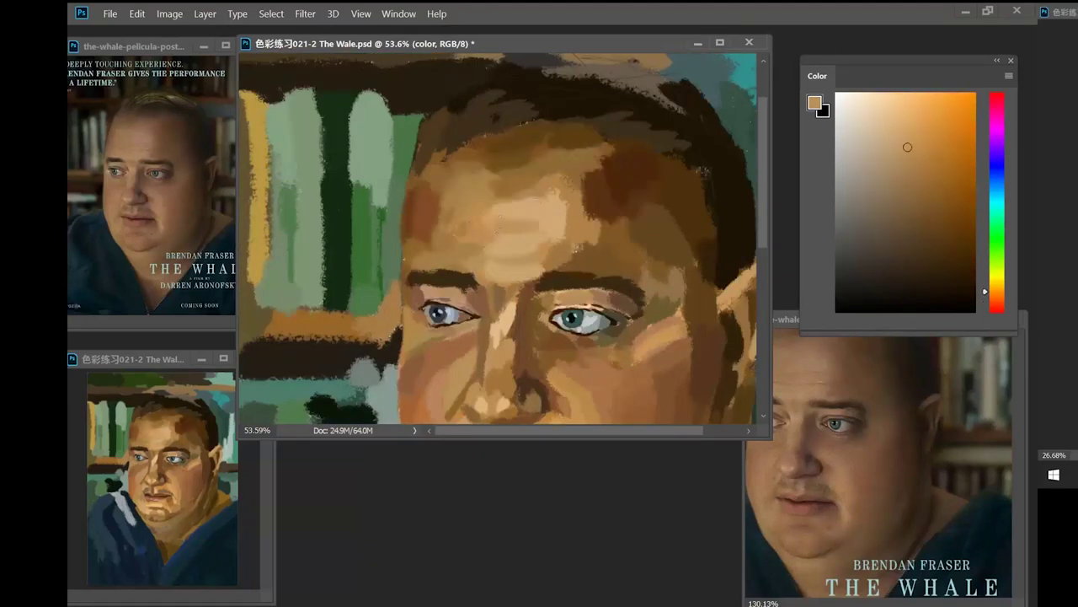
# - Build up light skin-tone strokes across the center of the forehead and brown shading on its right side
pyautogui.moveTo(489, 235); pyautogui.dragTo(536, 239)
pyautogui.moveTo(505, 210); pyautogui.dragTo(548, 207)
pyautogui.keyDown('alt'); pyautogui.click(613, 173); pyautogui.keyUp('alt')
pyautogui.moveTo(590, 172); pyautogui.dragTo(607, 217)
pyautogui.moveTo(573, 270); pyautogui.dragTo(575, 200)
pyautogui.keyDown('alt'); pyautogui.click(540, 181); pyautogui.keyUp('alt')
pyautogui.moveTo(506, 243); pyautogui.dragTo(487, 305)
# - Shade the right side of the forehead and the temple with sampled brown tones
pyautogui.keyDown('alt'); pyautogui.click(548, 286); pyautogui.keyUp('alt')
pyautogui.moveTo(520, 271); pyautogui.dragTo(531, 305)
pyautogui.moveTo(649, 164); pyautogui.dragTo(675, 215)
pyautogui.moveTo(602, 110); pyautogui.dragTo(595, 232)
pyautogui.keyDown('alt'); pyautogui.click(597, 178); pyautogui.keyUp('alt')
# - Paint navy and muted-blue fold strokes over the sweater's left shoulder and chest
pyautogui.rightClick(564, 262)
pyautogui.moveTo(547, 44); pyautogui.dragTo(588, 44)
pyautogui.keyDown('alt'); pyautogui.click(434, 365); pyautogui.keyUp('alt')
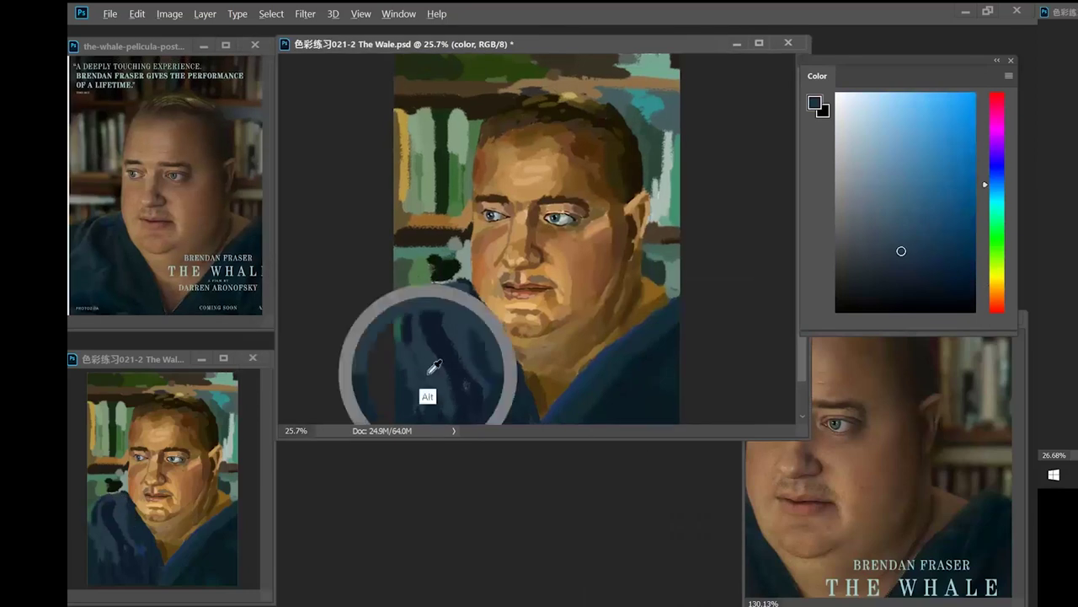
pyautogui.moveTo(447, 295); pyautogui.dragTo(472, 354)
pyautogui.moveTo(438, 320); pyautogui.dragTo(454, 361)
pyautogui.moveTo(497, 329); pyautogui.dragTo(499, 362)
pyautogui.moveTo(566, 364); pyautogui.dragTo(544, 406)
# - Paint horizontal strokes across the bookshelf background above the head
pyautogui.moveTo(649, 91); pyautogui.dragTo(553, 89)
pyautogui.moveTo(584, 77); pyautogui.dragTo(657, 82)
pyautogui.moveTo(421, 78); pyautogui.dragTo(497, 80)
pyautogui.keyDown('alt'); pyautogui.click(498, 91); pyautogui.keyUp('alt')
# - Add vertical book strokes on both sides of the head and shelf detail beside the left cheek
pyautogui.moveTo(644, 133); pyautogui.dragTo(646, 185)
pyautogui.moveTo(442, 127); pyautogui.dragTo(442, 189)
pyautogui.moveTo(437, 148); pyautogui.dragTo(437, 204)
pyautogui.moveTo(420, 237); pyautogui.dragTo(474, 263)
pyautogui.scroll(5, 503, 237)
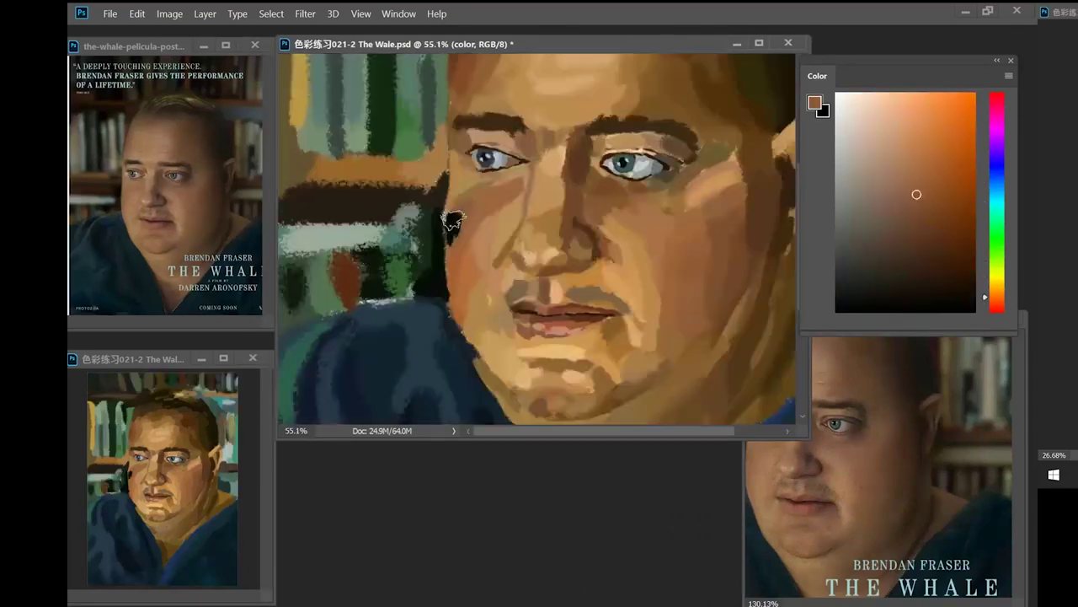
# - Darken the background along the left cheek edge and add sampled brown strokes to the right side of the face
pyautogui.moveTo(590, 227); pyautogui.dragTo(446, 232)
pyautogui.keyDown('alt'); pyautogui.click(758, 216); pyautogui.keyUp('alt')
pyautogui.moveTo(787, 187); pyautogui.dragTo(718, 192)
pyautogui.moveTo(712, 237); pyautogui.dragTo(790, 241)
pyautogui.scroll(1, 674, 245)
# - Model the nose bridge with sampled skin and brown strokes between the eyes
pyautogui.moveTo(556, 44); pyautogui.dragTo(524, 48)
pyautogui.rightClick(601, 202)
pyautogui.keyDown('alt'); pyautogui.click(530, 219); pyautogui.keyUp('alt')
pyautogui.moveTo(539, 206); pyautogui.dragTo(526, 252)
pyautogui.moveTo(566, 194); pyautogui.dragTo(556, 253)
pyautogui.keyDown('alt'); pyautogui.click(584, 157); pyautogui.keyUp('alt')
# - Darken the hair above the left side of the forehead with sampled dark brown, using the poster's hair as reference
pyautogui.hscroll(-3, 585, 157)
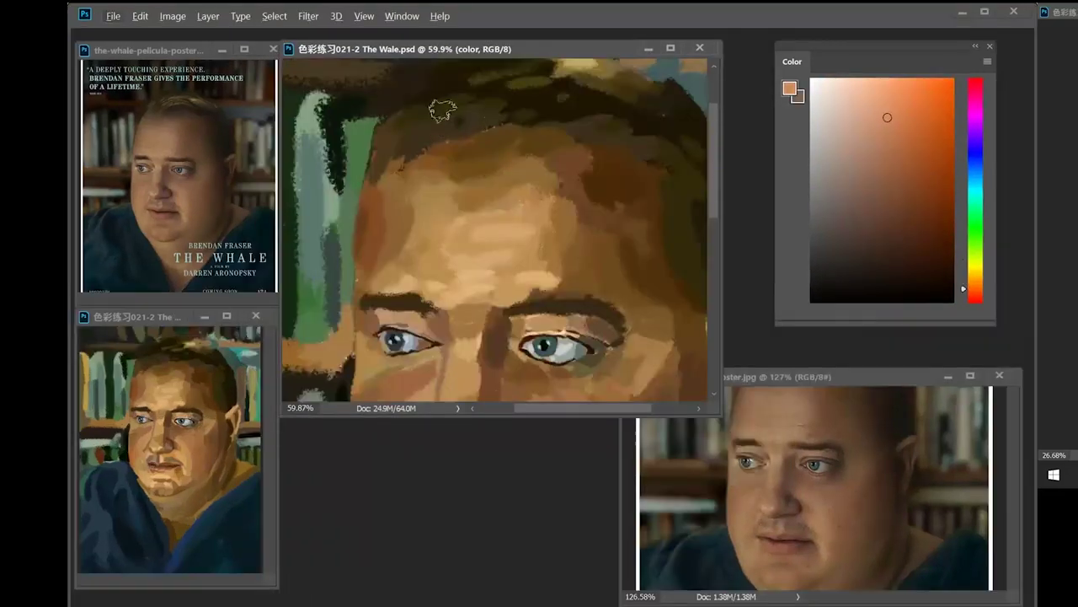
pyautogui.scroll(1, 497, 110)
pyautogui.hscroll(1, 497, 109)
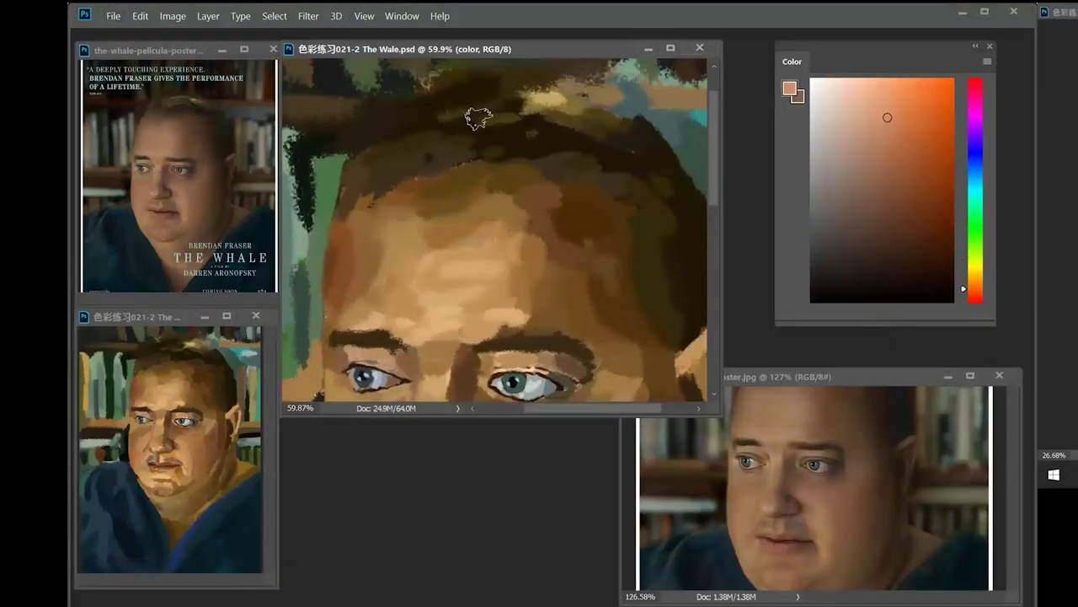
pyautogui.keyDown('alt'); pyautogui.click(472, 129); pyautogui.keyUp('alt')
pyautogui.moveTo(421, 139)
pyautogui.mouseDown()
pyautogui.moveTo(436, 154)
pyautogui.moveTo(497, 148)
pyautogui.moveTo(410, 147)
pyautogui.moveTo(445, 169)
pyautogui.mouseUp()
pyautogui.keyDown('alt'); pyautogui.click(409, 142); pyautogui.keyUp('alt')
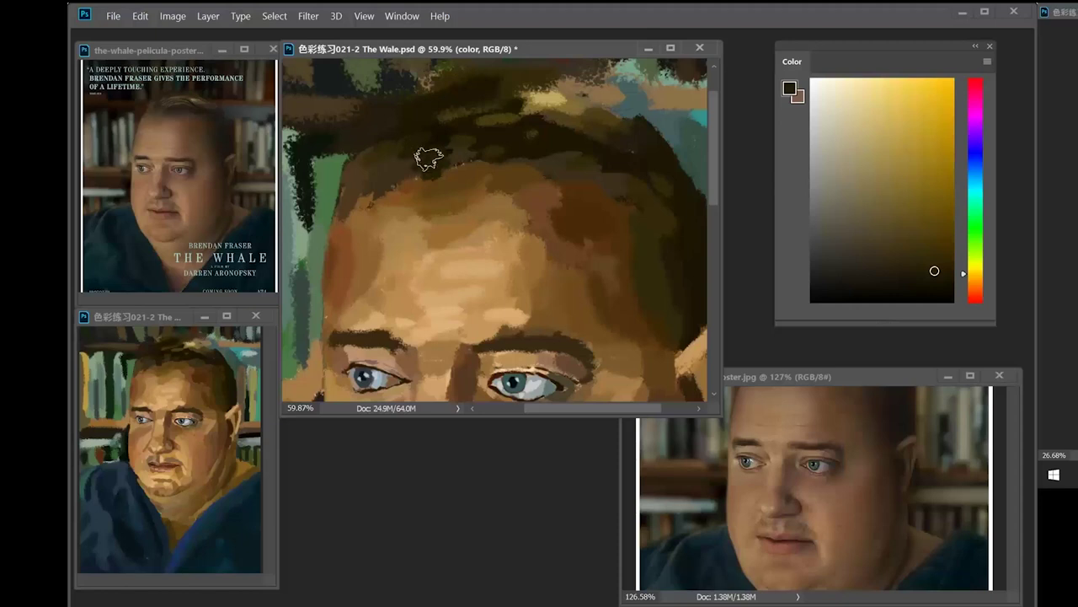
pyautogui.click(814, 564)
pyautogui.scroll(3, 814, 564)
pyautogui.click(409, 137)
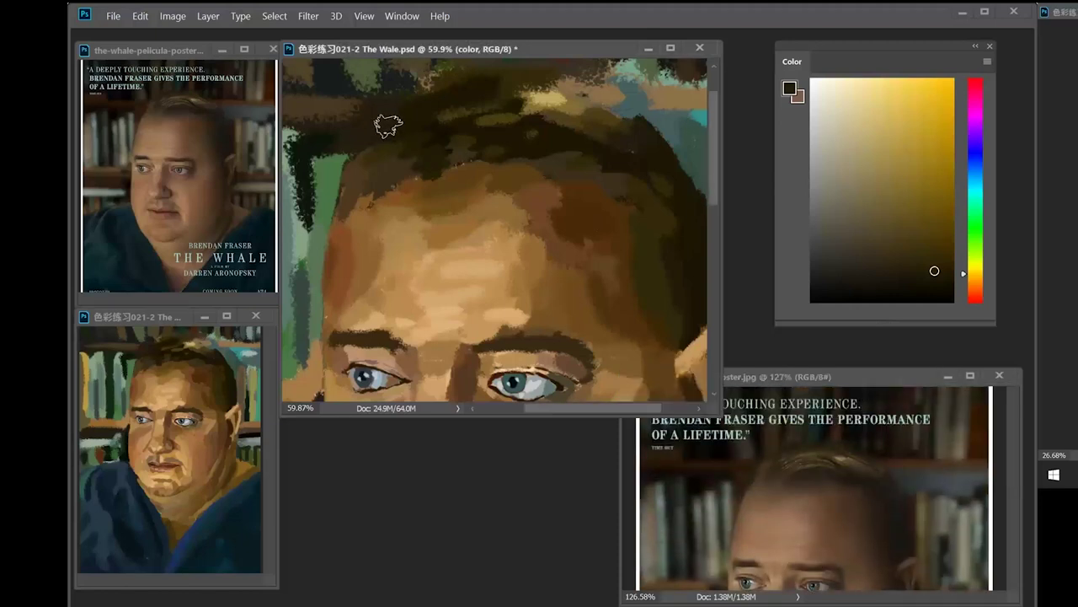
# - Paint a dark edge down the left side of the head and tone the hairline with sampled browns
pyautogui.keyDown('alt'); pyautogui.click(357, 141); pyautogui.keyUp('alt')
pyautogui.moveTo(357, 141); pyautogui.dragTo(337, 224)
pyautogui.keyDown('alt'); pyautogui.click(384, 168); pyautogui.keyUp('alt')
pyautogui.keyDown('alt'); pyautogui.click(606, 178); pyautogui.keyUp('alt')
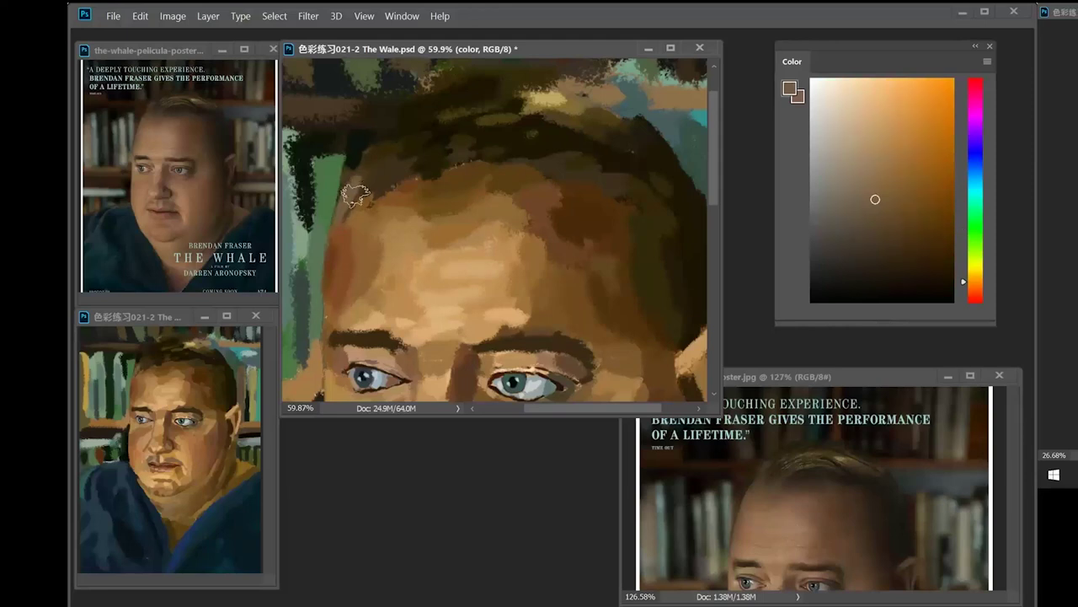
# - Enlarge the reference poster to the forehead at about 268% and retouch the left temple edge
pyautogui.click(721, 480)
pyautogui.moveTo(732, 535); pyautogui.dragTo(726, 483)
pyautogui.moveTo(726, 483); pyautogui.dragTo(781, 508)
pyautogui.click(368, 213)
pyautogui.moveTo(367, 213)
pyautogui.mouseDown()
pyautogui.moveTo(384, 190)
pyautogui.moveTo(337, 211)
pyautogui.moveTo(359, 162)
pyautogui.moveTo(360, 205)
pyautogui.mouseUp()
# - Reshape the left hairline and temple contour with sampled brown and dark brown strokes
pyautogui.keyDown('alt'); pyautogui.click(384, 173); pyautogui.keyUp('alt')
pyautogui.keyDown('alt'); pyautogui.click(381, 160); pyautogui.keyUp('alt')
pyautogui.keyDown('alt'); pyautogui.click(368, 145); pyautogui.keyUp('alt')
pyautogui.keyDown('alt'); pyautogui.click(369, 145); pyautogui.keyUp('alt')
pyautogui.moveTo(369, 145); pyautogui.dragTo(350, 197)
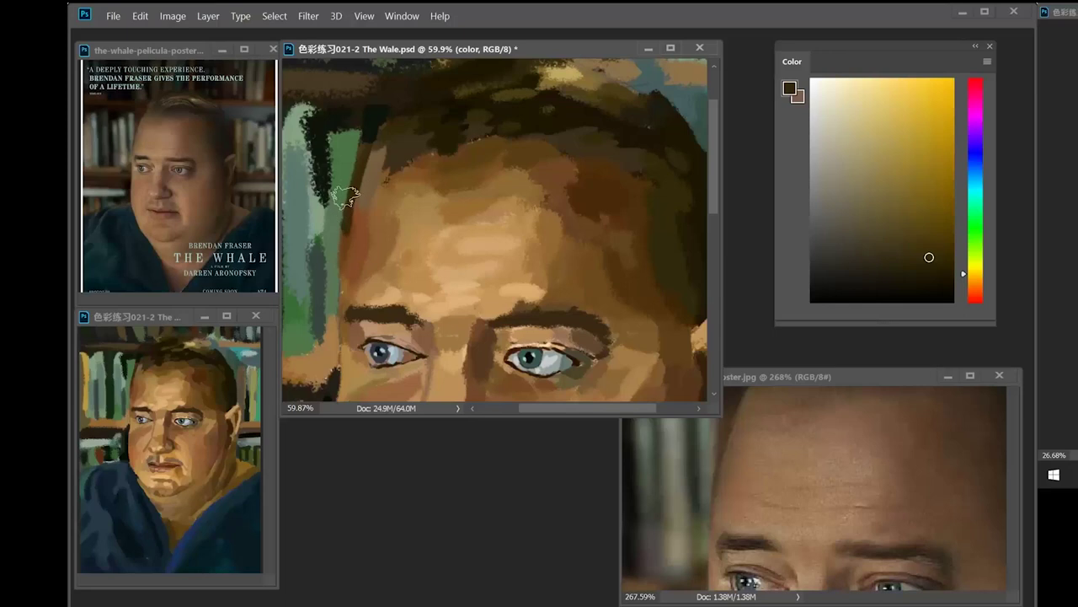
# - Clean up the boundary between the left temple and the bookshelf using sampled green, dark and brown tones
pyautogui.keyDown('alt'); pyautogui.click(353, 167); pyautogui.keyUp('alt')
pyautogui.keyDown('alt'); pyautogui.click(348, 158); pyautogui.keyUp('alt')
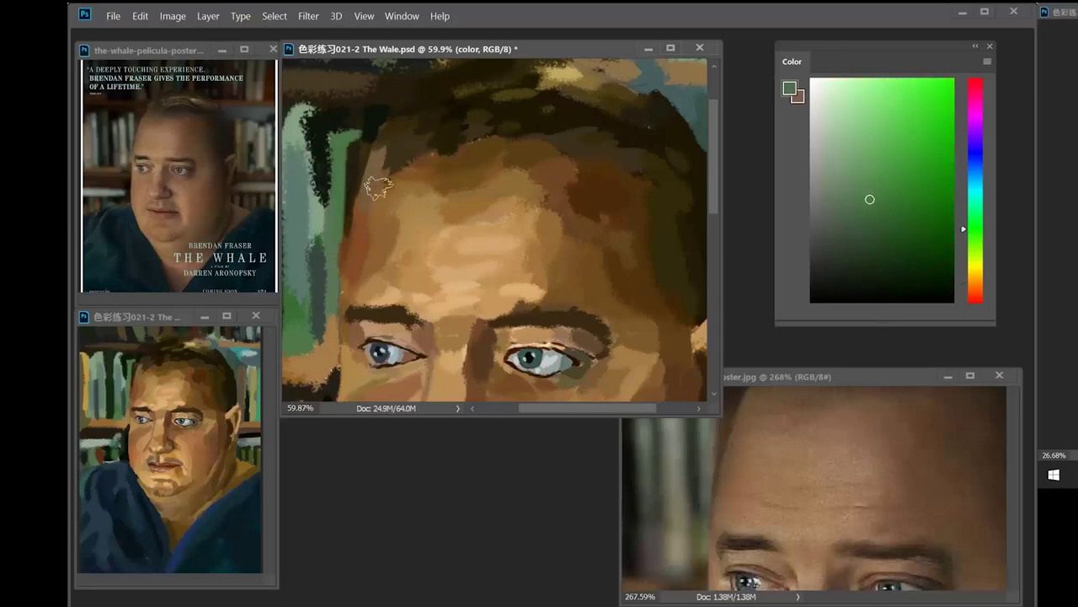
pyautogui.keyDown('alt'); pyautogui.click(356, 163); pyautogui.keyUp('alt')
pyautogui.moveTo(358, 156); pyautogui.dragTo(392, 156)
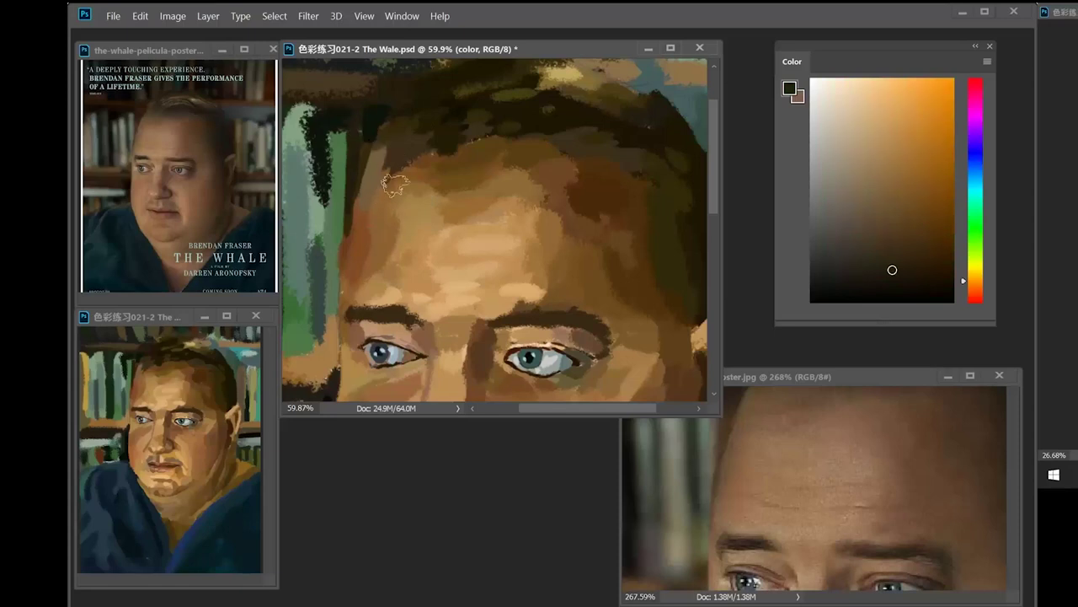
pyautogui.keyDown('alt'); pyautogui.click(339, 249); pyautogui.keyUp('alt')
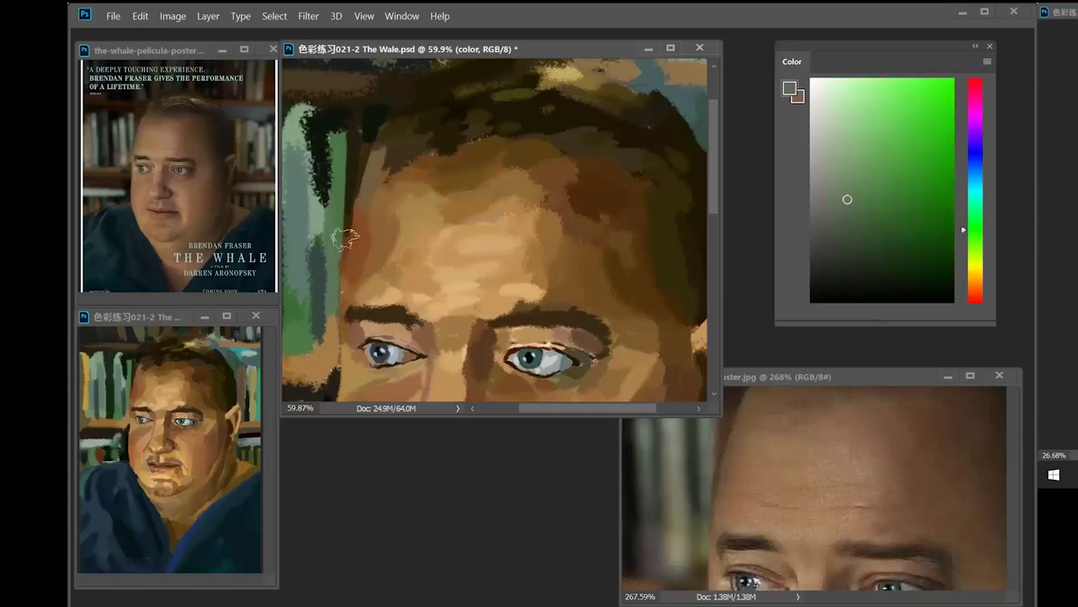
pyautogui.keyDown('alt'); pyautogui.click(349, 240); pyautogui.keyUp('alt')
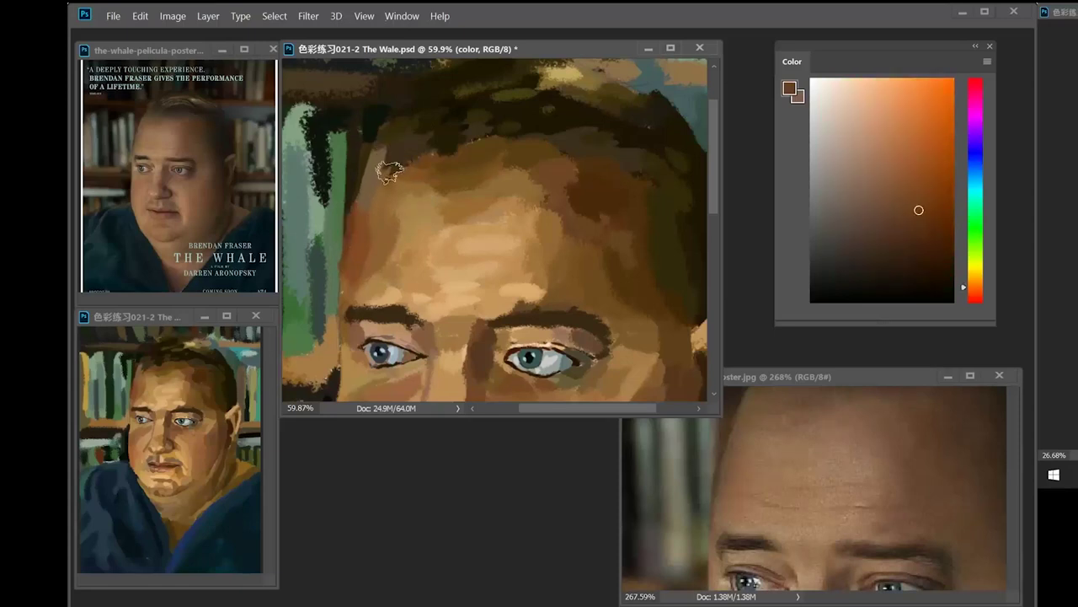
# - Blend the left and upper forehead with sampled light tan strokes
pyautogui.keyDown('alt'); pyautogui.click(379, 269); pyautogui.keyUp('alt')
pyautogui.keyDown('alt'); pyautogui.click(413, 253); pyautogui.keyUp('alt')
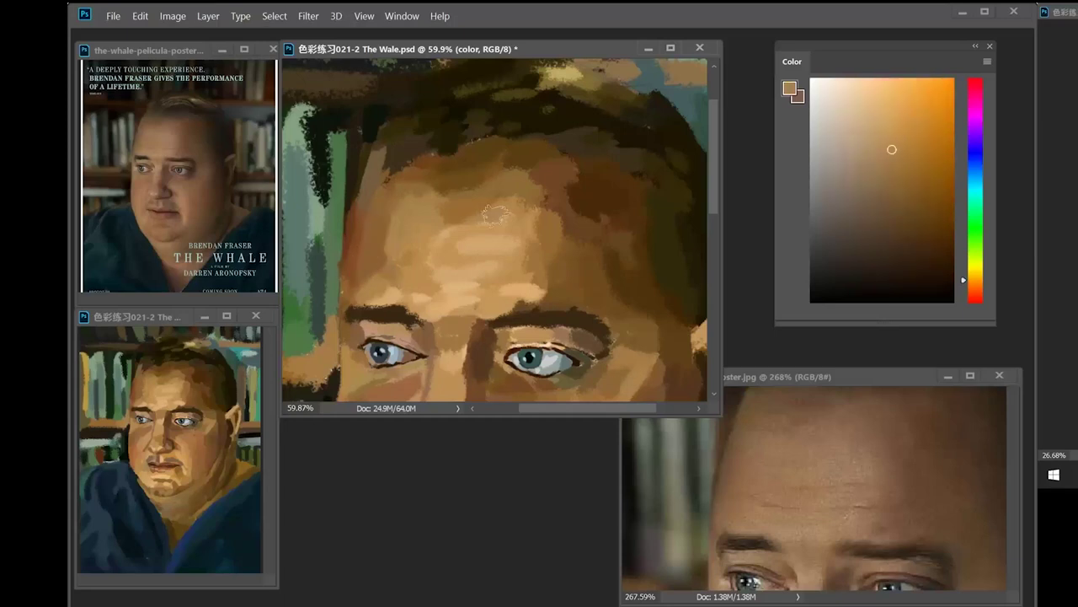
pyautogui.keyDown('alt'); pyautogui.click(386, 234); pyautogui.keyUp('alt')
pyautogui.keyDown('alt'); pyautogui.click(508, 204); pyautogui.keyUp('alt')
pyautogui.keyDown('alt'); pyautogui.click(387, 263); pyautogui.keyUp('alt')
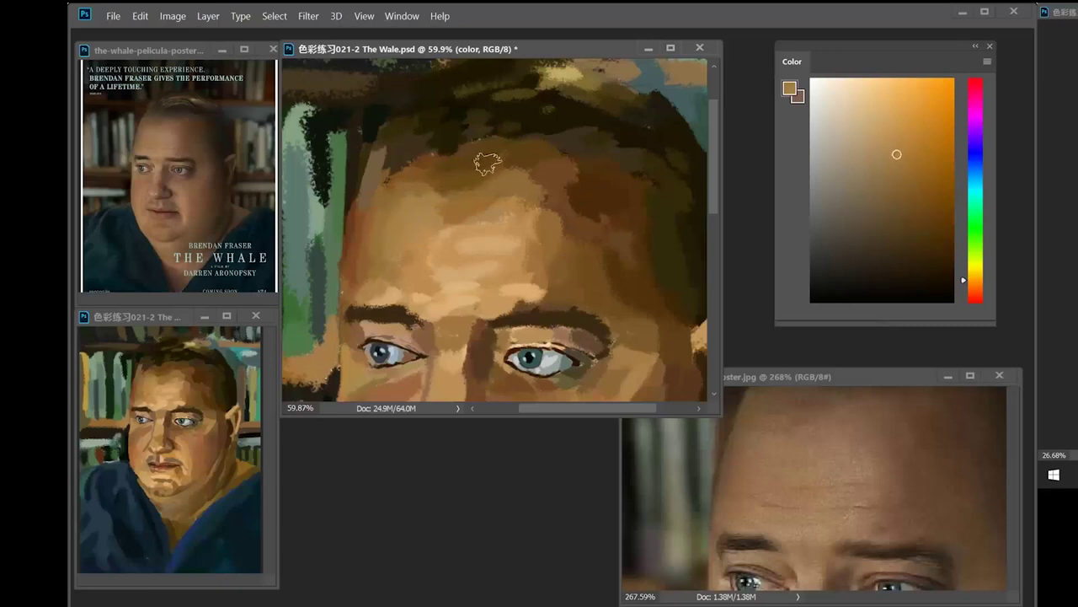
# - Adjust the brush and smooth the upper-left forehead with sampled ochre strokes
pyautogui.keyDown('alt'); pyautogui.click(427, 195); pyautogui.keyUp('alt')
pyautogui.rightClick(537, 198)
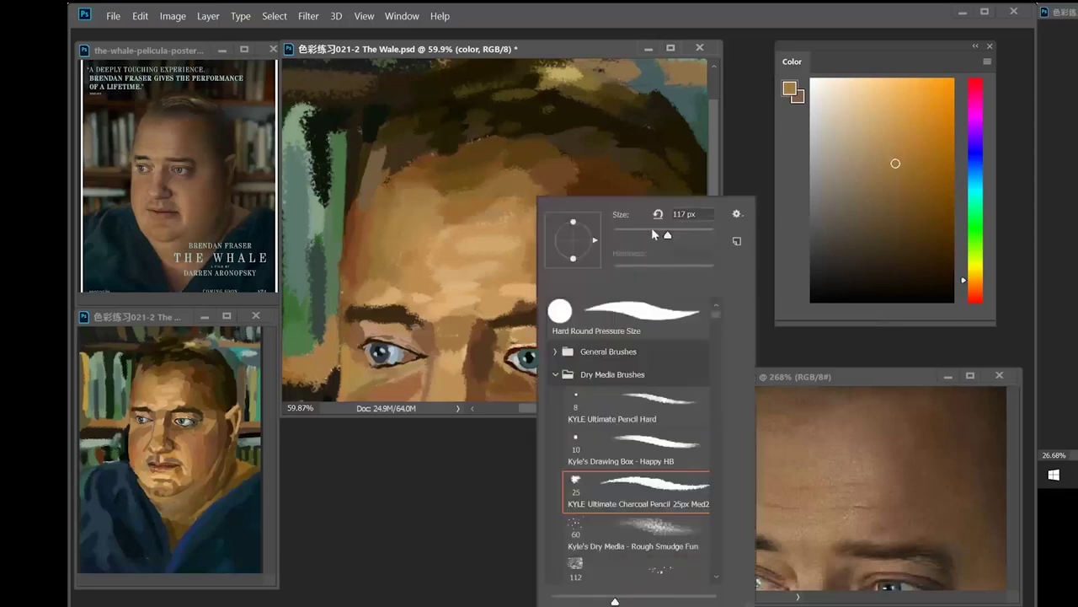
pyautogui.keyDown('alt'); pyautogui.click(390, 200); pyautogui.keyUp('alt')
pyautogui.moveTo(397, 194); pyautogui.dragTo(416, 196)
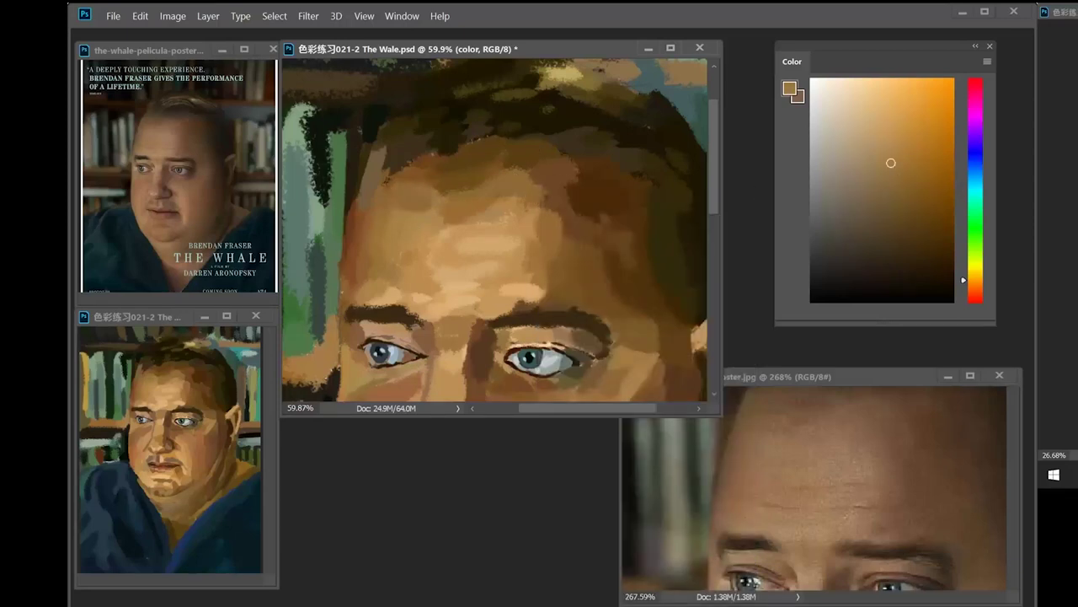
pyautogui.keyDown('alt'); pyautogui.click(413, 193); pyautogui.keyUp('alt')
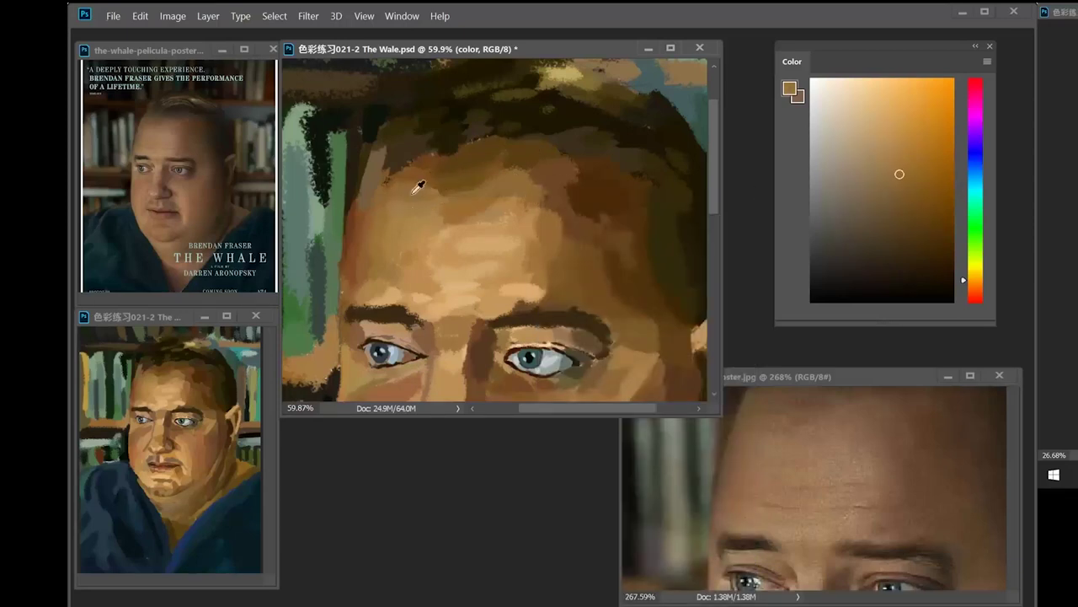
pyautogui.keyDown('alt'); pyautogui.click(381, 194); pyautogui.keyUp('alt')
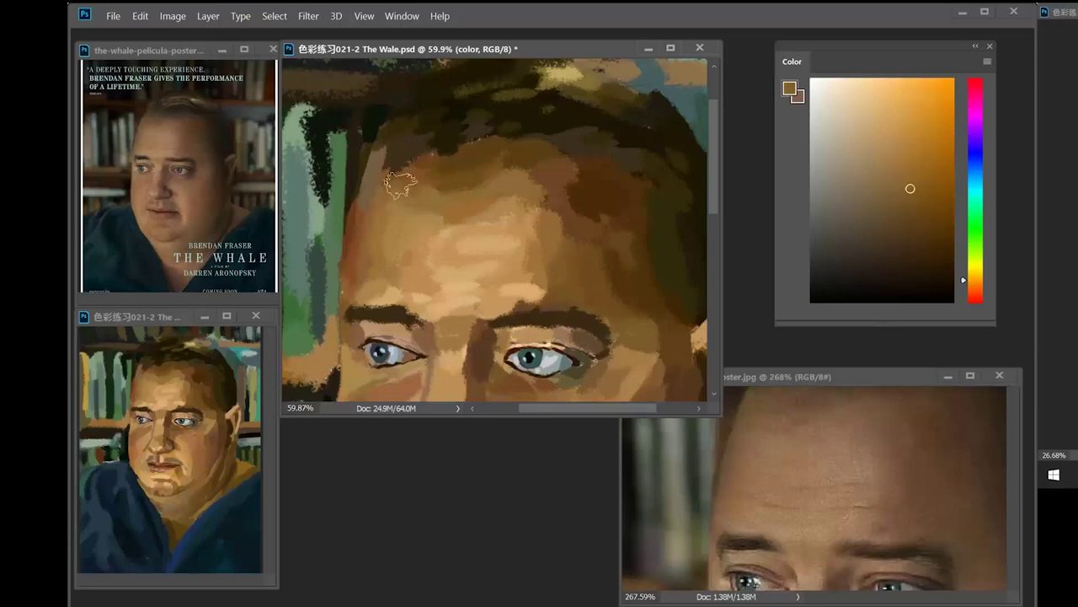
# - Deepen the upper-left forehead below the hairline with sampled ochre-brown strokes
pyautogui.keyDown('alt'); pyautogui.click(460, 176); pyautogui.keyUp('alt')
pyautogui.keyDown('alt'); pyautogui.click(432, 190); pyautogui.keyUp('alt')
pyautogui.moveTo(403, 208); pyautogui.dragTo(423, 216)
pyautogui.keyDown('alt'); pyautogui.click(405, 201); pyautogui.keyUp('alt')
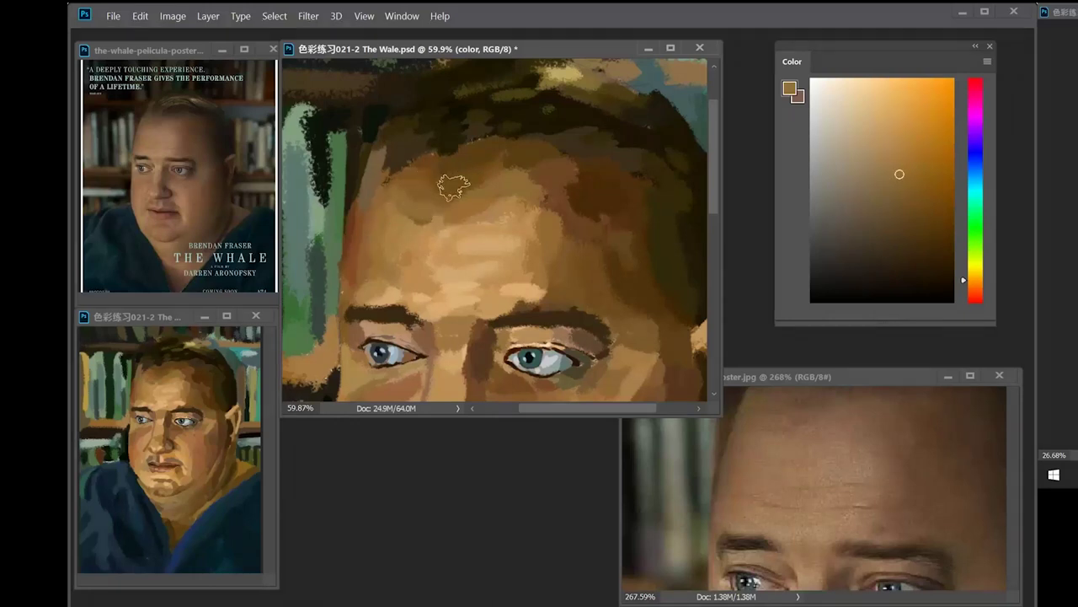
pyautogui.keyDown('alt'); pyautogui.click(390, 181); pyautogui.keyUp('alt')
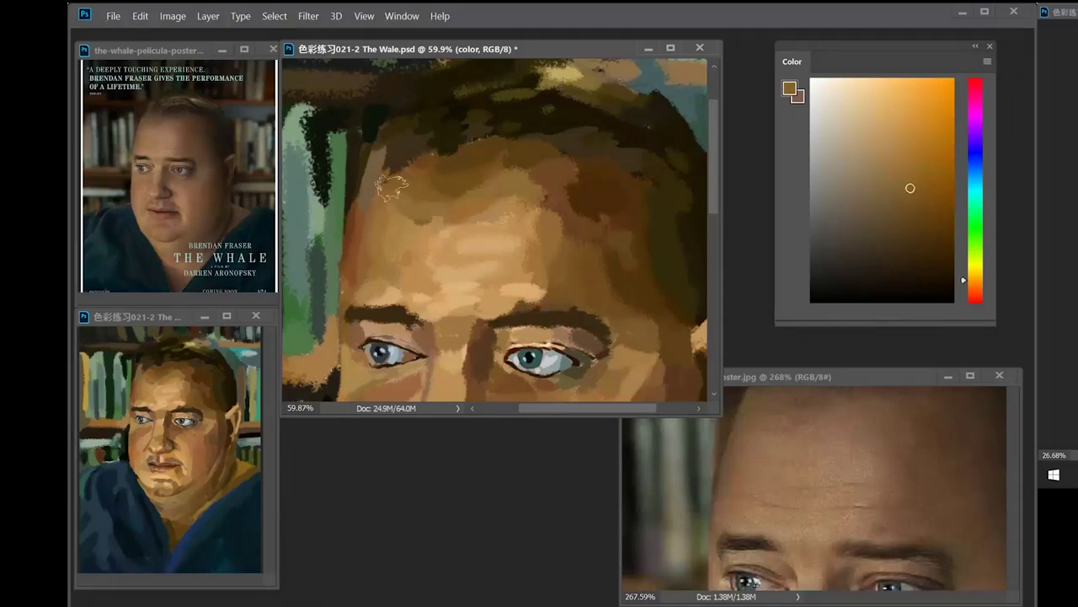
# - Soften the left hairline by painting sampled forehead browns into the lower edge of the hair
pyautogui.keyDown('alt'); pyautogui.click(447, 168); pyautogui.keyUp('alt')
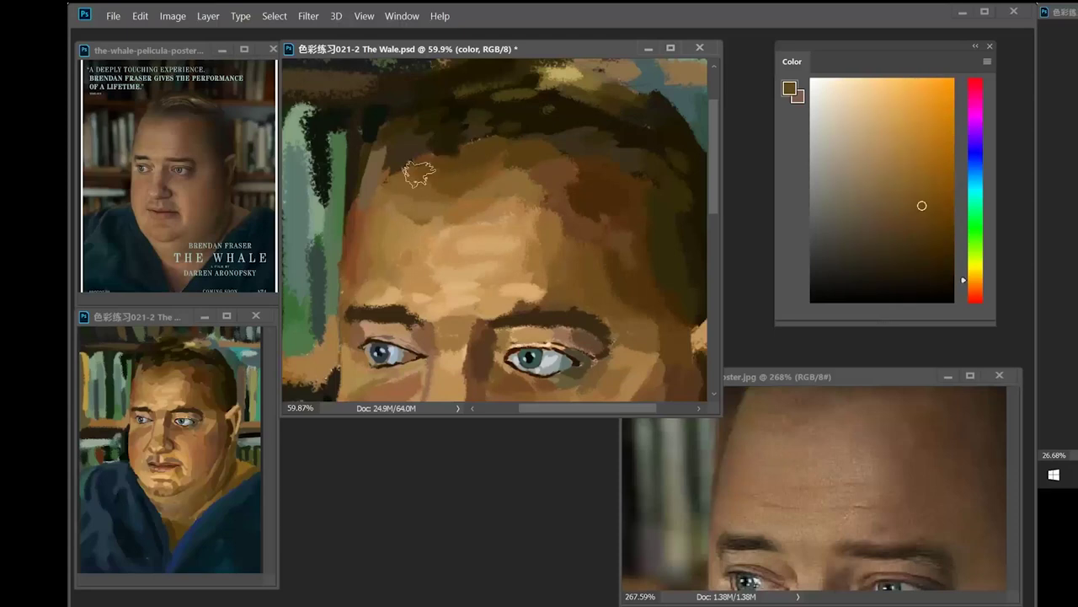
pyautogui.keyDown('alt'); pyautogui.click(402, 180); pyautogui.keyUp('alt')
pyautogui.keyDown('alt'); pyautogui.click(401, 167); pyautogui.keyUp('alt')
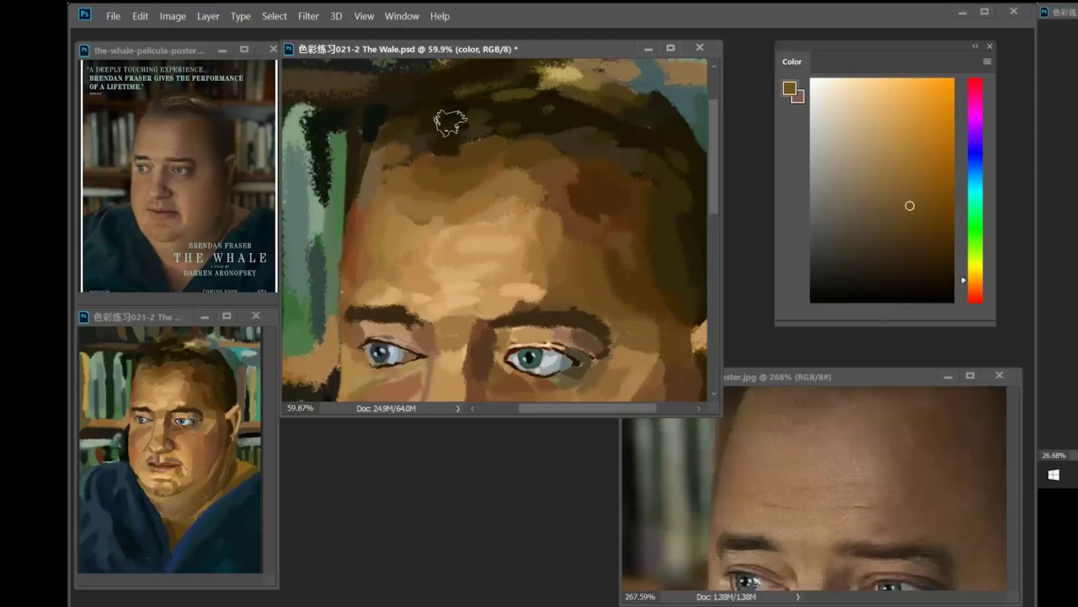
pyautogui.keyDown('alt'); pyautogui.click(415, 160); pyautogui.keyUp('alt')
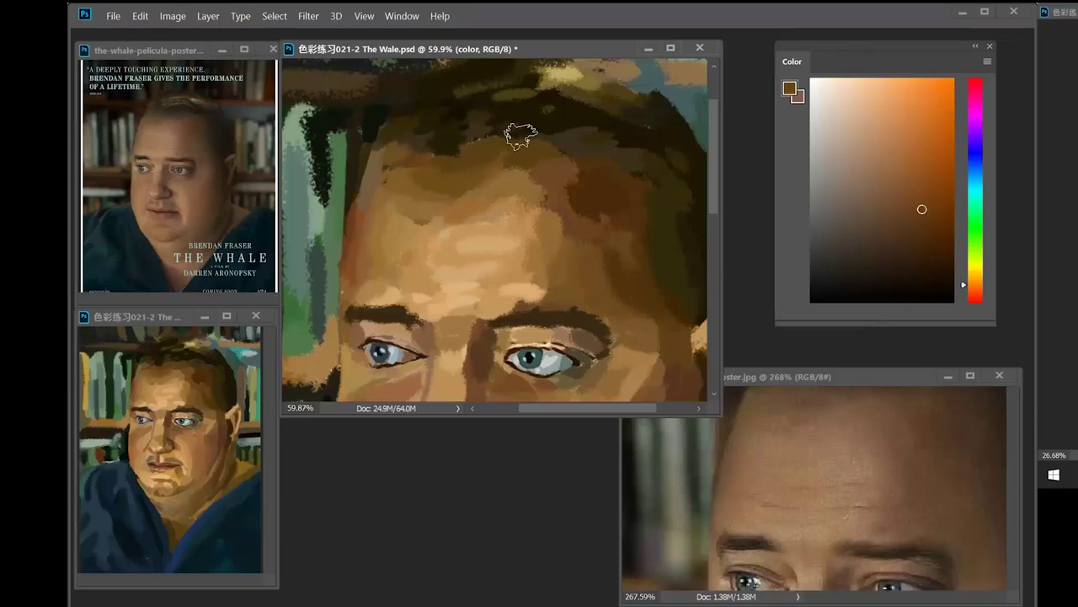
# - Bring the poster's hair into view and paint dark brown strokes along the central hairline
pyautogui.keyDown('alt'); pyautogui.click(473, 158); pyautogui.keyUp('alt')
pyautogui.moveTo(843, 404); pyautogui.dragTo(819, 515)
pyautogui.keyDown('alt'); pyautogui.click(505, 126); pyautogui.keyUp('alt')
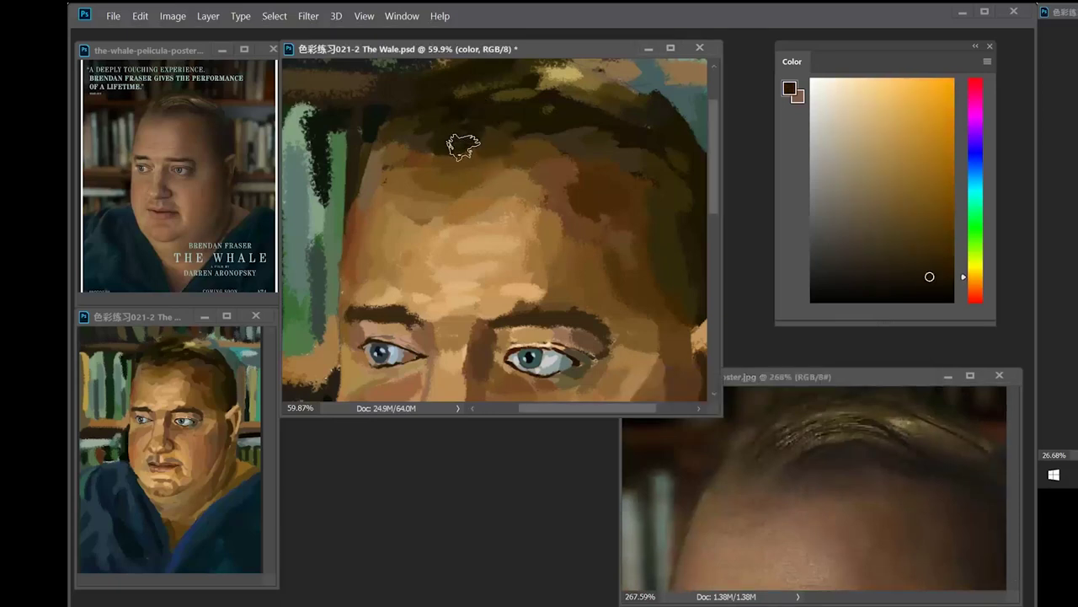
pyautogui.keyDown('alt'); pyautogui.click(474, 129); pyautogui.keyUp('alt')
pyautogui.click(921, 235)
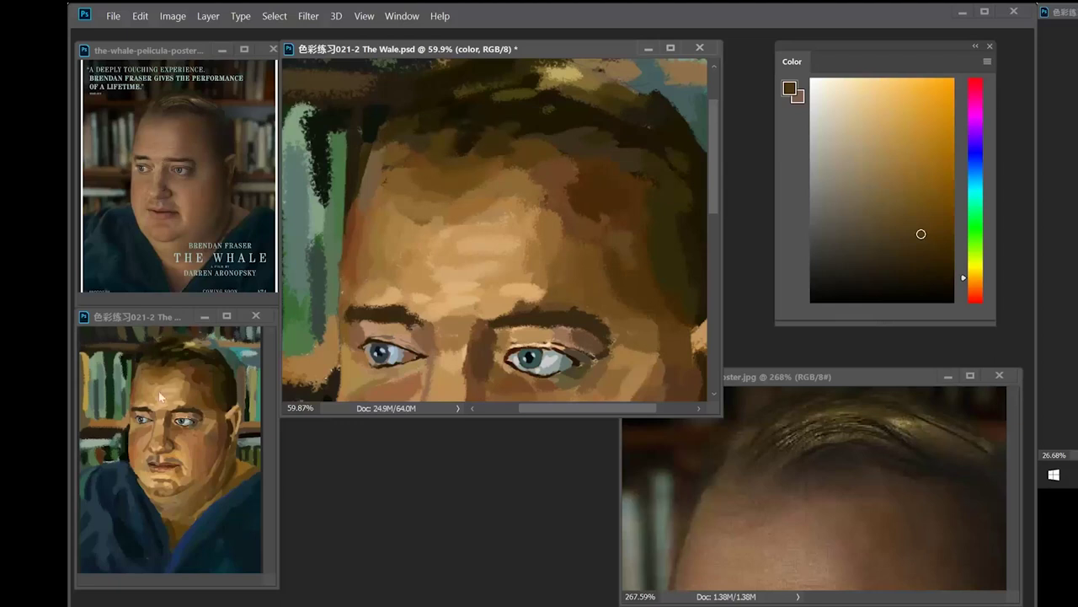
# - Paint a dark tuft of hair reaching down onto the forehead left of center
pyautogui.keyDown('alt'); pyautogui.click(483, 139); pyautogui.keyUp('alt')
pyautogui.keyDown('alt'); pyautogui.click(453, 156); pyautogui.keyUp('alt')
pyautogui.moveTo(483, 138); pyautogui.dragTo(452, 167)
pyautogui.keyDown('alt'); pyautogui.click(482, 148); pyautogui.keyUp('alt')
pyautogui.click(926, 235)
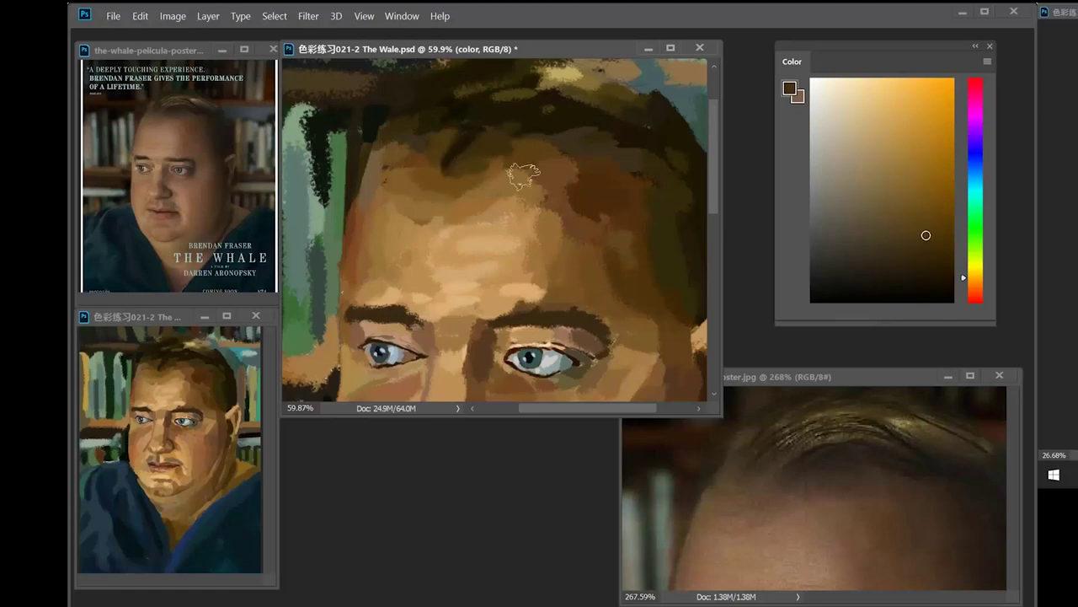
# - Blend the upper forehead around the dark hair tuft with sampled tan and brown tones
pyautogui.keyDown('alt'); pyautogui.click(523, 177); pyautogui.keyUp('alt')
pyautogui.keyDown('alt'); pyautogui.click(460, 207); pyautogui.keyUp('alt')
pyautogui.keyDown('alt'); pyautogui.click(456, 204); pyautogui.keyUp('alt')
pyautogui.keyDown('alt'); pyautogui.click(490, 177); pyautogui.keyUp('alt')
pyautogui.keyDown('alt'); pyautogui.click(510, 159); pyautogui.keyUp('alt')
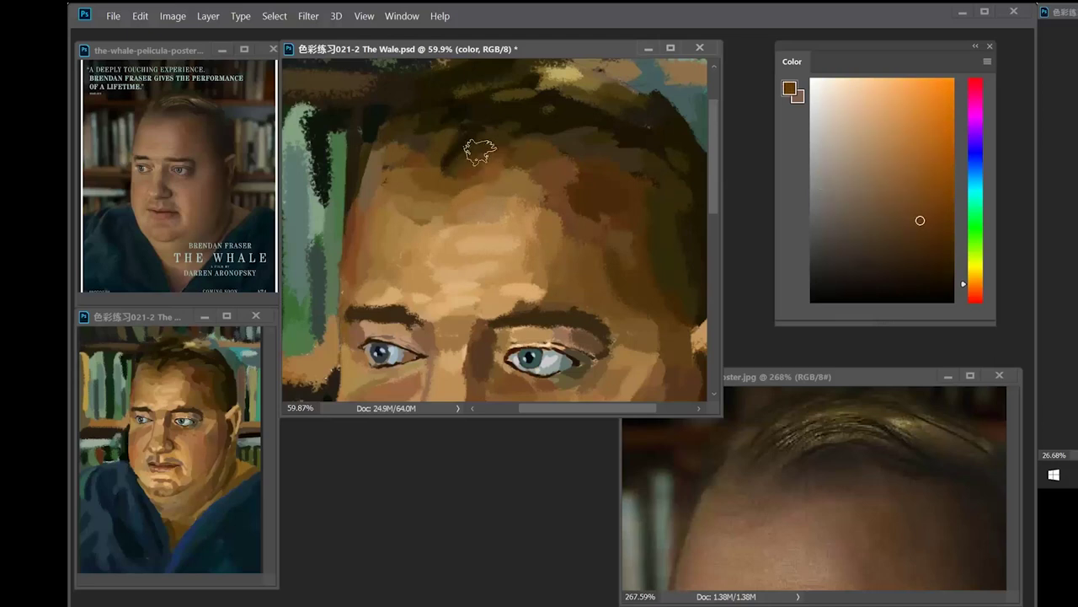
# - Tone the right edge of the forehead highlight with sampled tan and a slightly grayer skin color
pyautogui.keyDown('alt'); pyautogui.click(519, 252); pyautogui.keyUp('alt')
pyautogui.keyDown('alt'); pyautogui.click(524, 243); pyautogui.keyUp('alt')
pyautogui.click(876, 150)
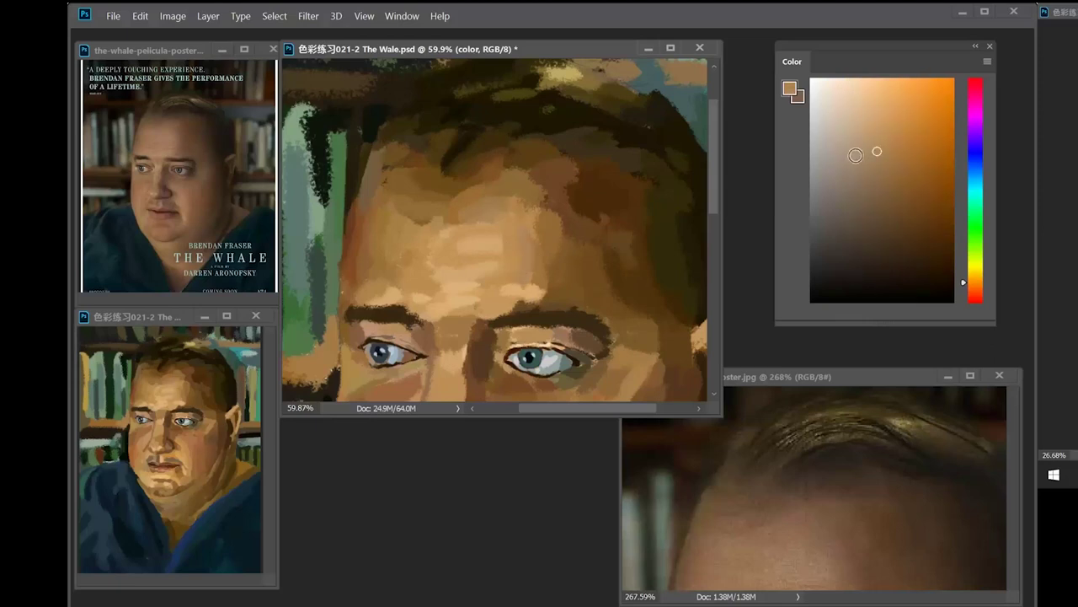
pyautogui.keyDown('alt'); pyautogui.click(523, 243); pyautogui.keyUp('alt')
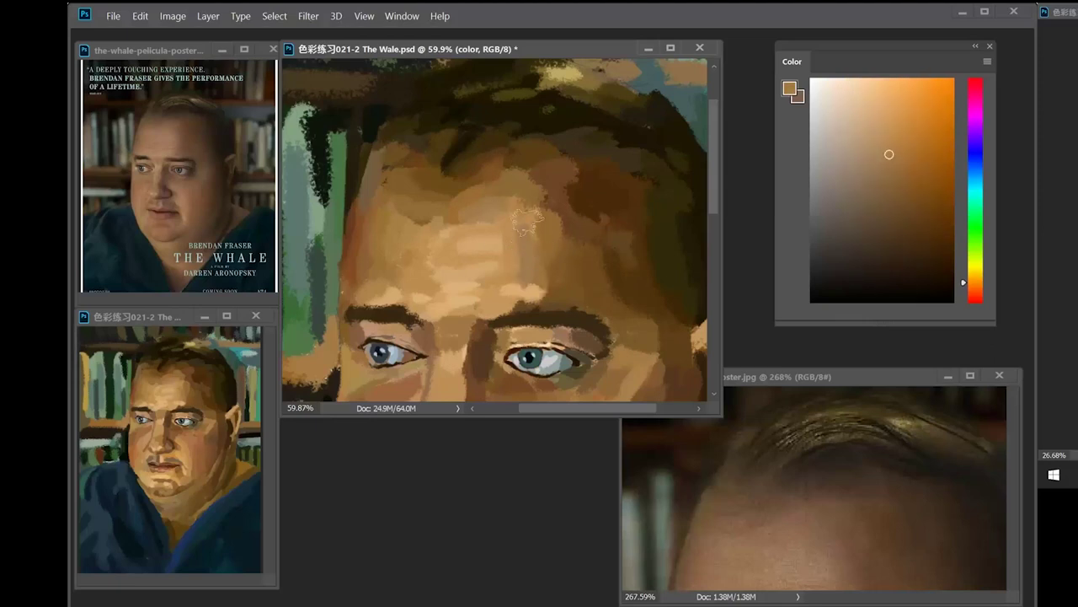
pyautogui.keyDown('alt'); pyautogui.click(520, 246); pyautogui.keyUp('alt')
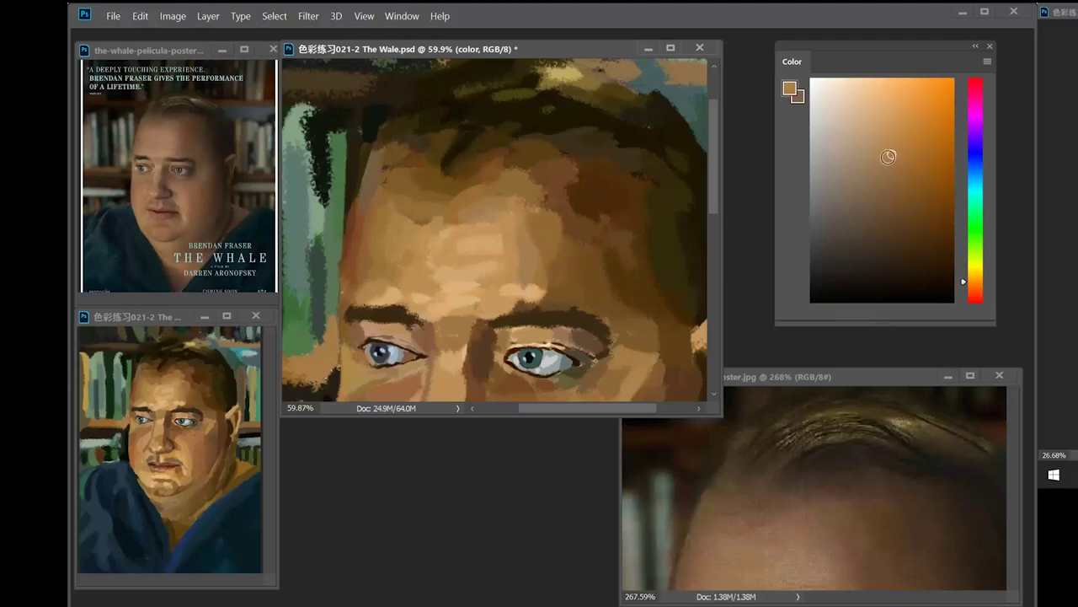
# - Blend the forehead's light area into the brown shadow on its right side with sampled mid-browns
pyautogui.keyDown('alt'); pyautogui.click(570, 238); pyautogui.keyUp('alt')
pyautogui.keyDown('alt'); pyautogui.click(548, 246); pyautogui.keyUp('alt')
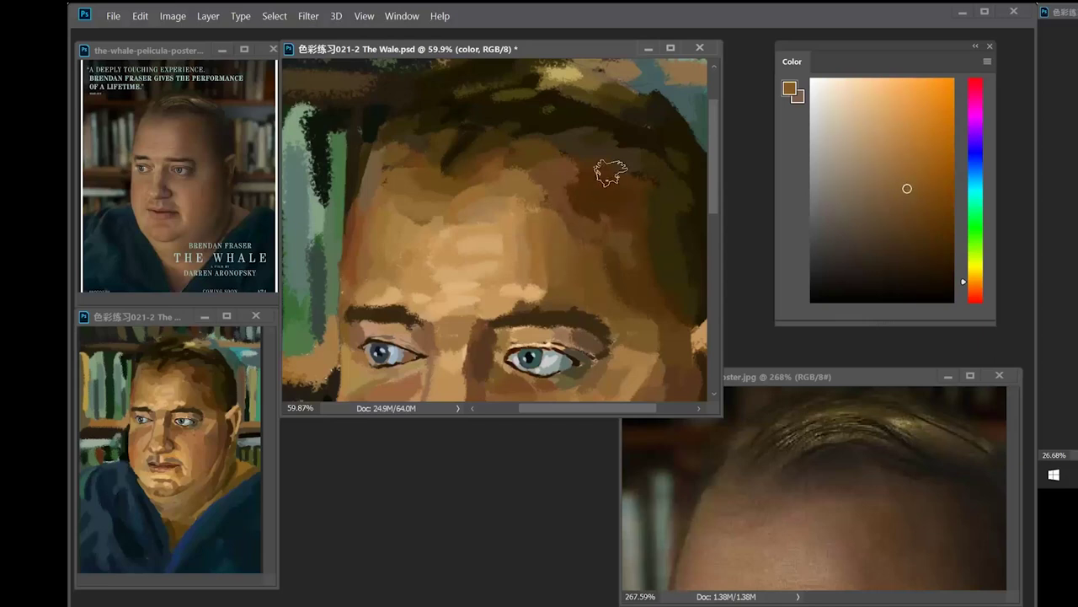
pyautogui.keyDown('alt'); pyautogui.click(514, 276); pyautogui.keyUp('alt')
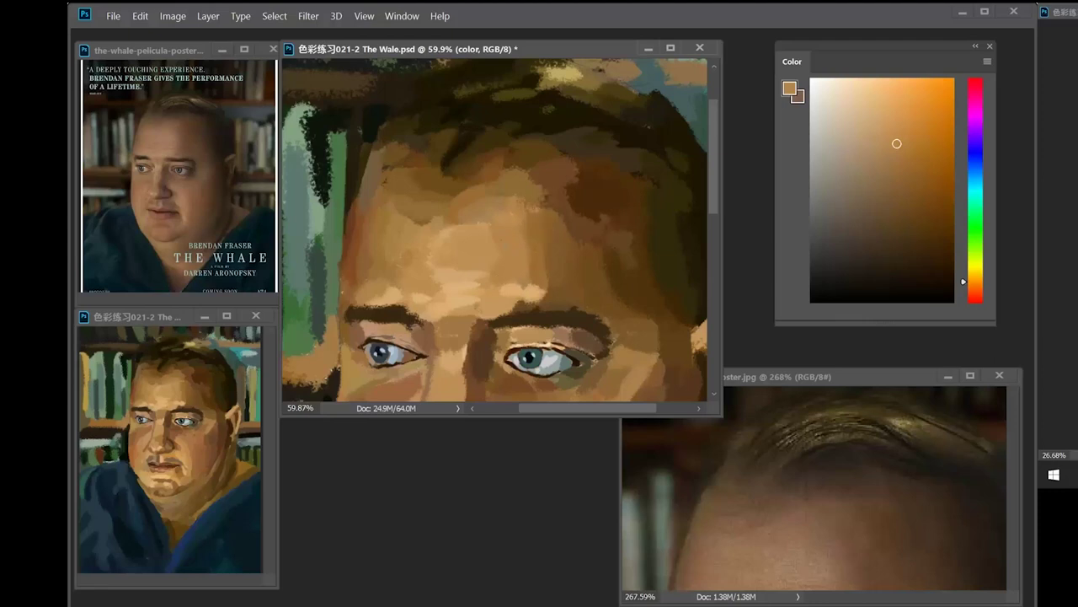
# - Paint brown horizontal crease strokes across the center of the forehead, following the poster's forehead wrinkles
pyautogui.moveTo(451, 257); pyautogui.dragTo(493, 257)
pyautogui.moveTo(444, 281); pyautogui.dragTo(484, 278)
pyautogui.moveTo(785, 487); pyautogui.dragTo(782, 455)
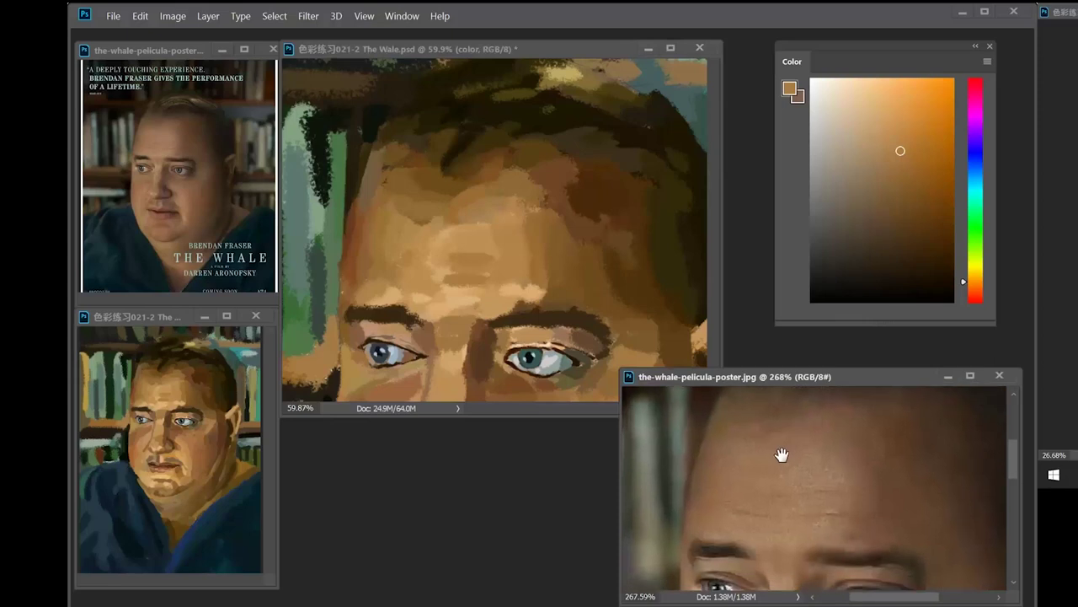
# - Soften the crease strokes across the center of the forehead and lighten the skin above the eyebrows with sampled tans
pyautogui.keyDown('alt'); pyautogui.click(449, 257); pyautogui.keyUp('alt')
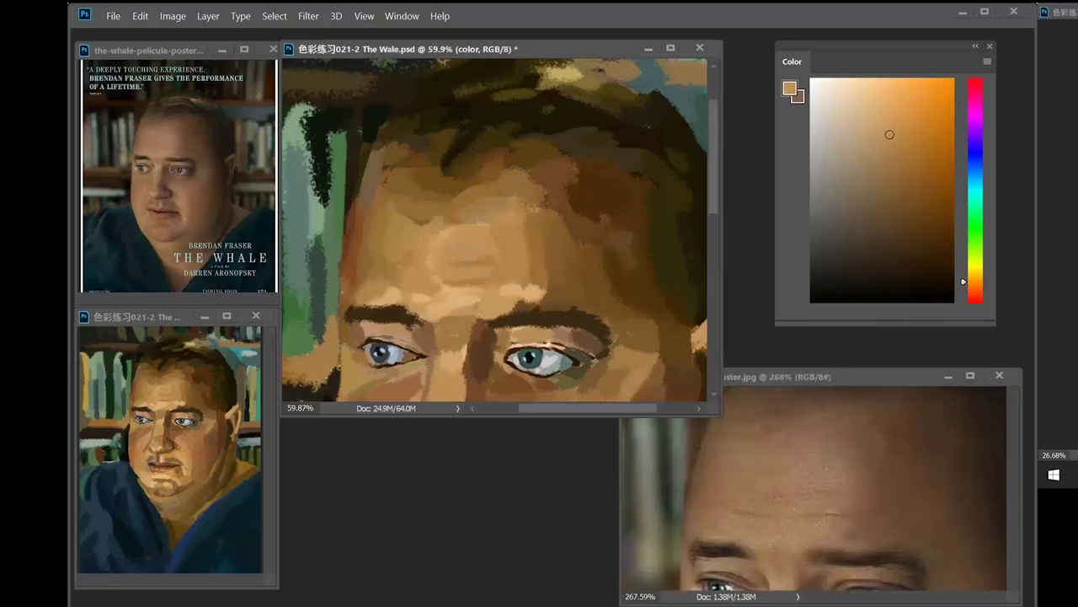
pyautogui.keyDown('alt'); pyautogui.click(467, 314); pyautogui.keyUp('alt')
pyautogui.keyDown('alt'); pyautogui.click(434, 288); pyautogui.keyUp('alt')
pyautogui.keyDown('alt'); pyautogui.click(401, 282); pyautogui.keyUp('alt')
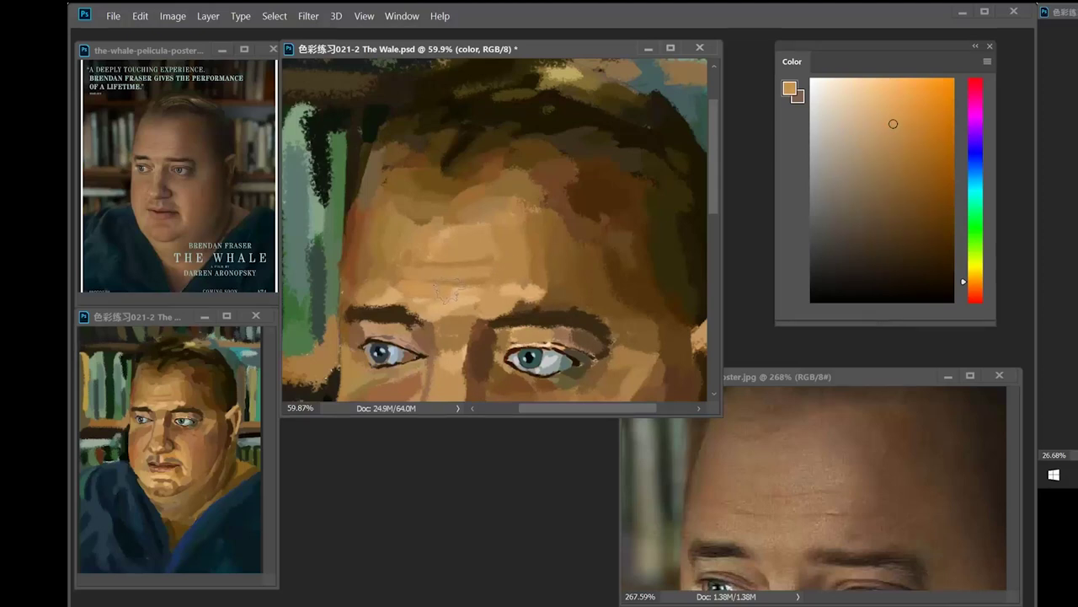
pyautogui.keyDown('alt'); pyautogui.click(480, 280); pyautogui.keyUp('alt')
pyautogui.keyDown('alt'); pyautogui.click(401, 266); pyautogui.keyUp('alt')
pyautogui.keyDown('alt'); pyautogui.click(446, 262); pyautogui.keyUp('alt')
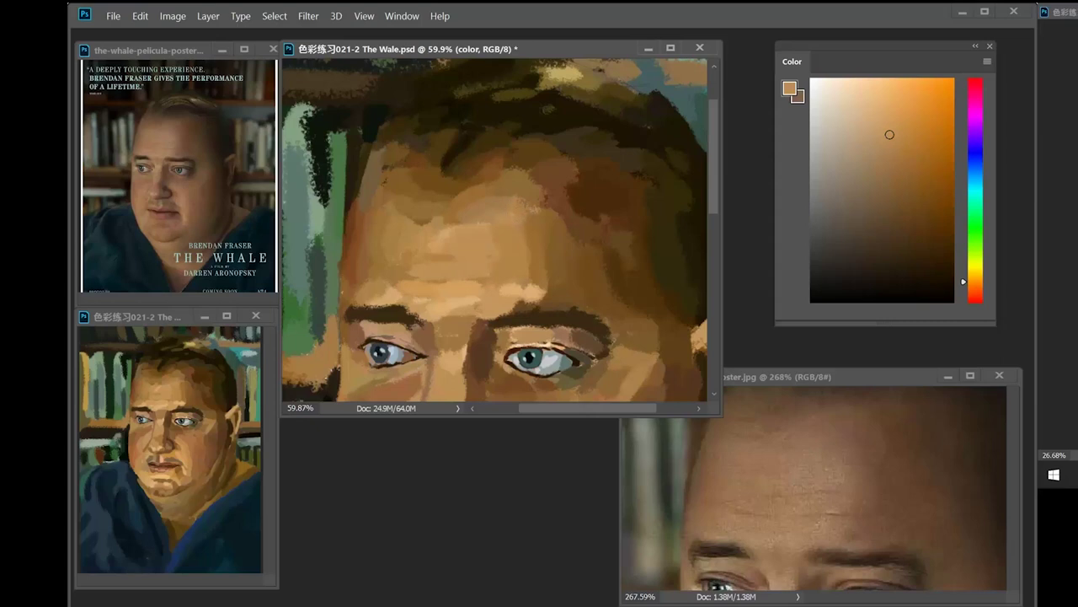
# - Blend the right end of the lower forehead highlight into the brown shadow with sampled mid-browns and light tan
pyautogui.keyDown('alt'); pyautogui.click(535, 252); pyautogui.keyUp('alt')
pyautogui.keyDown('alt'); pyautogui.click(536, 302); pyautogui.keyUp('alt')
pyautogui.keyDown('alt'); pyautogui.click(549, 265); pyautogui.keyUp('alt')
pyautogui.keyDown('alt'); pyautogui.click(565, 284); pyautogui.keyUp('alt')
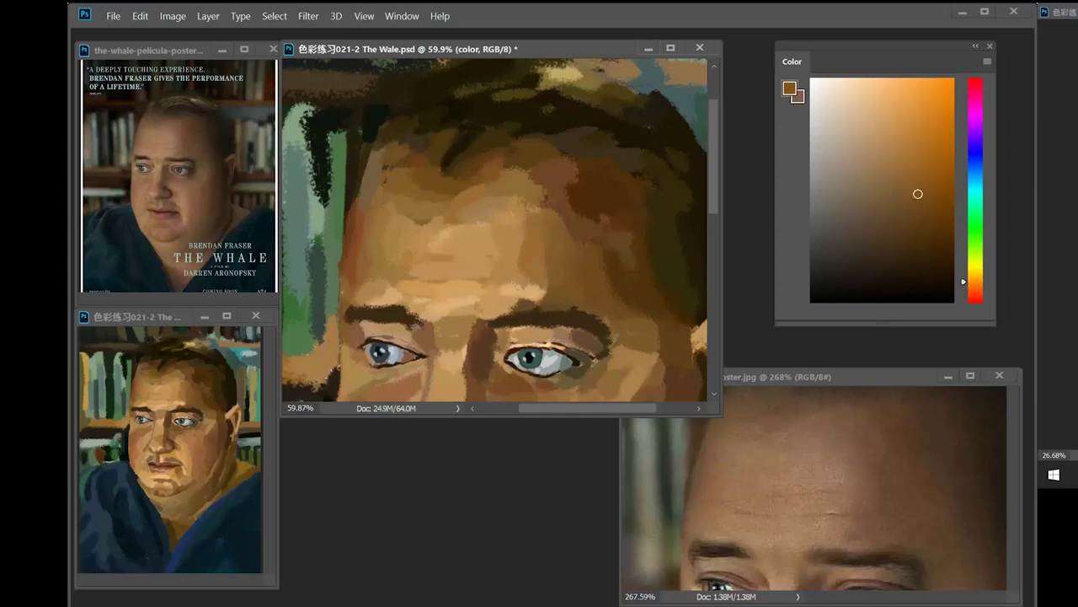
pyautogui.keyDown('alt'); pyautogui.click(532, 270); pyautogui.keyUp('alt')
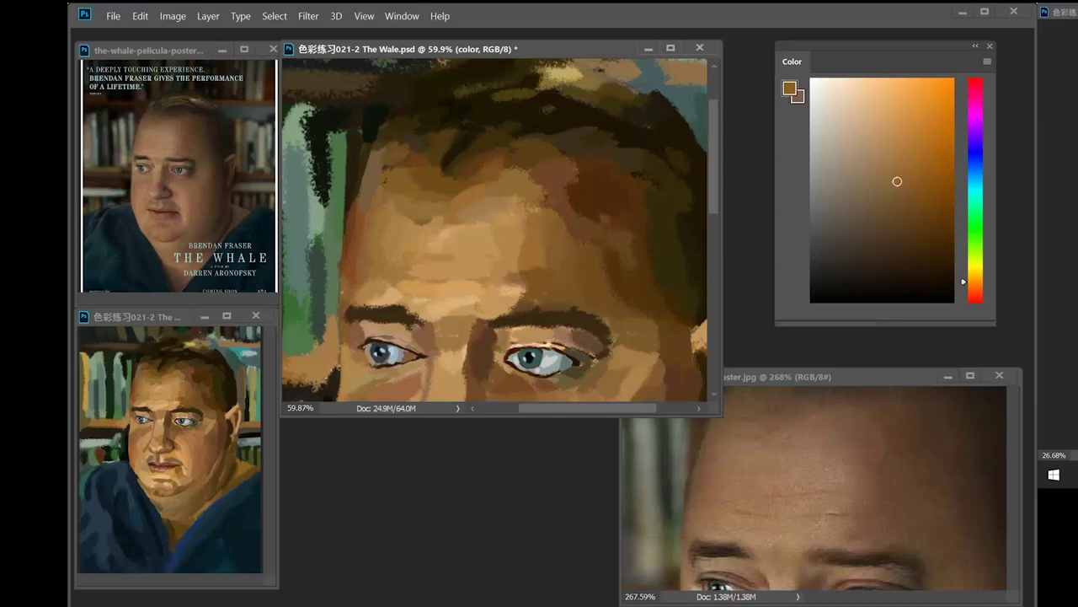
pyautogui.keyDown('alt'); pyautogui.click(502, 305); pyautogui.keyUp('alt')
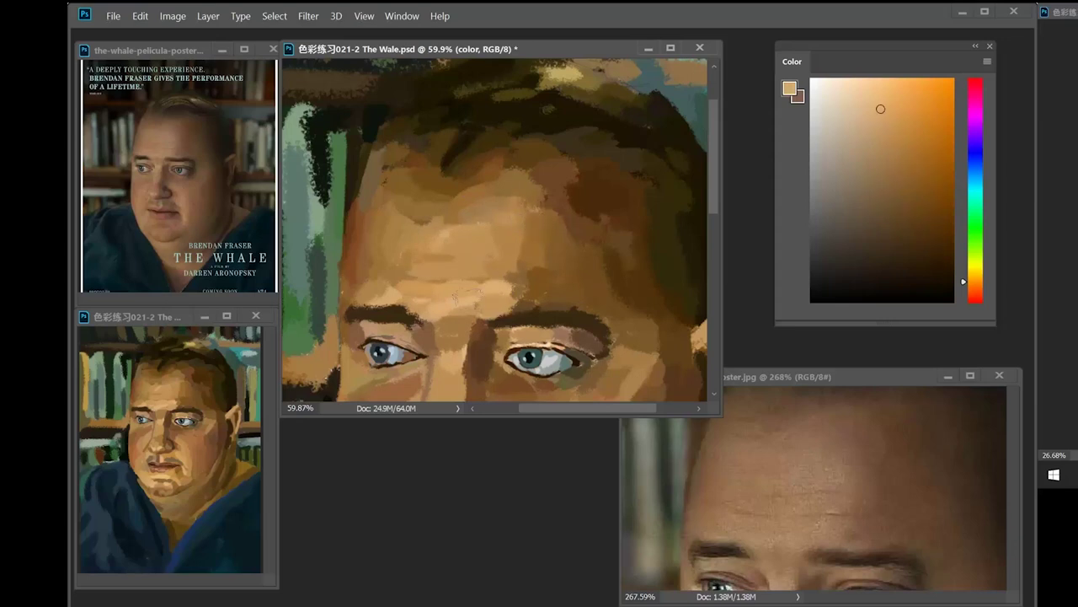
# - Blend the reddish-brown patch on the upper right forehead into the surrounding tan and brown skin with sampled colors
pyautogui.keyDown('alt'); pyautogui.click(544, 254); pyautogui.keyUp('alt')
pyautogui.moveTo(517, 250); pyautogui.dragTo(516, 261)
pyautogui.keyDown('alt'); pyautogui.click(545, 234); pyautogui.keyUp('alt')
pyautogui.moveTo(492, 224); pyautogui.dragTo(464, 226)
pyautogui.moveTo(464, 203)
pyautogui.mouseDown()
pyautogui.moveTo(530, 210)
pyautogui.moveTo(394, 179)
pyautogui.moveTo(527, 181)
pyautogui.mouseUp()
pyautogui.keyDown('alt'); pyautogui.click(438, 152); pyautogui.keyUp('alt')
pyautogui.keyDown('alt'); pyautogui.click(563, 203); pyautogui.keyUp('alt')
pyautogui.moveTo(543, 172)
pyautogui.mouseDown()
pyautogui.moveTo(549, 260)
pyautogui.moveTo(556, 216)
pyautogui.mouseUp()
pyautogui.keyDown('alt'); pyautogui.click(681, 179); pyautogui.keyUp('alt')
pyautogui.keyDown('alt'); pyautogui.click(597, 195); pyautogui.keyUp('alt')
# - Touch up the lower forehead highlight, and rework the top of the hair with a sampled dark olive brown
pyautogui.keyDown('alt'); pyautogui.click(501, 293); pyautogui.keyUp('alt')
pyautogui.moveTo(510, 300); pyautogui.dragTo(555, 309)
pyautogui.moveTo(472, 219)
pyautogui.mouseDown()
pyautogui.moveTo(527, 209)
pyautogui.moveTo(478, 288)
pyautogui.mouseUp()
pyautogui.keyDown('alt'); pyautogui.click(446, 185); pyautogui.keyUp('alt')
pyautogui.moveTo(505, 221); pyautogui.dragTo(544, 211)
pyautogui.moveTo(514, 158); pyautogui.dragTo(569, 150)
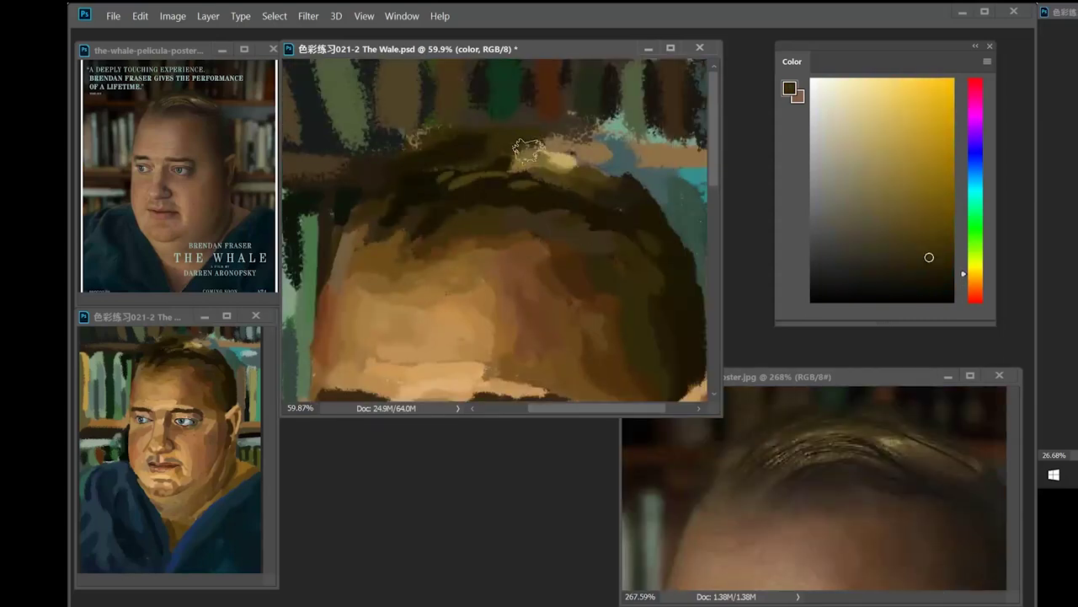
pyautogui.moveTo(590, 219); pyautogui.dragTo(497, 228)
# - Refine the hairline and the right side of the hair against the poster with sampled browns
pyautogui.moveTo(885, 472); pyautogui.dragTo(784, 488)
pyautogui.keyDown('alt'); pyautogui.click(578, 282); pyautogui.keyUp('alt')
pyautogui.moveTo(522, 345); pyautogui.dragTo(592, 210)
pyautogui.keyDown('alt'); pyautogui.click(577, 282); pyautogui.keyUp('alt')
pyautogui.moveTo(632, 261); pyautogui.dragTo(632, 327)
pyautogui.moveTo(624, 278); pyautogui.dragTo(587, 235)
pyautogui.moveTo(626, 193); pyautogui.dragTo(561, 233)
pyautogui.moveTo(609, 207)
pyautogui.mouseDown()
pyautogui.moveTo(573, 329)
pyautogui.moveTo(578, 249)
pyautogui.mouseUp()
pyautogui.keyDown('alt'); pyautogui.click(578, 249); pyautogui.keyUp('alt')
# - Blend the neck beside the right collar with sampled olive and warm browns
pyautogui.moveTo(578, 384); pyautogui.dragTo(575, 261)
pyautogui.moveTo(505, 354); pyautogui.dragTo(531, 228)
pyautogui.moveTo(800, 523); pyautogui.dragTo(830, 410)
pyautogui.keyDown('alt'); pyautogui.click(424, 332); pyautogui.keyUp('alt')
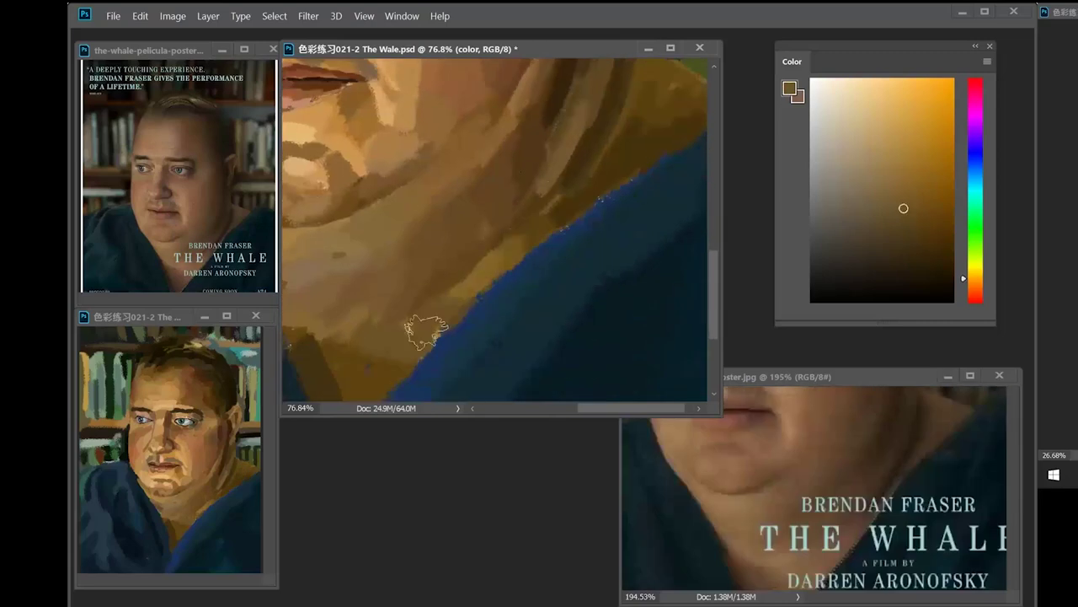
pyautogui.moveTo(421, 354); pyautogui.dragTo(459, 283)
pyautogui.keyDown('alt'); pyautogui.click(453, 284); pyautogui.keyUp('alt')
pyautogui.moveTo(619, 164); pyautogui.dragTo(688, 211)
pyautogui.keyDown('alt'); pyautogui.click(472, 182); pyautogui.keyUp('alt')
pyautogui.moveTo(505, 173); pyautogui.dragTo(476, 212)
# - Soften the folds on the right side of the neck using sampled and slightly adjusted browns
pyautogui.keyDown('alt'); pyautogui.click(573, 148); pyautogui.keyUp('alt')
pyautogui.keyDown('alt'); pyautogui.click(569, 193); pyautogui.keyUp('alt')
pyautogui.moveTo(470, 263); pyautogui.dragTo(506, 231)
pyautogui.moveTo(590, 169); pyautogui.dragTo(497, 240)
pyautogui.moveTo(575, 139)
pyautogui.mouseDown()
pyautogui.moveTo(546, 209)
pyautogui.moveTo(575, 207)
pyautogui.mouseUp()
pyautogui.click(904, 220)
pyautogui.keyDown('alt'); pyautogui.click(471, 291); pyautogui.keyUp('alt')
pyautogui.moveTo(465, 295); pyautogui.dragTo(454, 303)
# - Smooth the shaded neck area below the chin with sampled mid-browns, following the poster
pyautogui.moveTo(444, 236)
pyautogui.mouseDown()
pyautogui.moveTo(508, 289)
pyautogui.moveTo(644, 243)
pyautogui.mouseUp()
pyautogui.moveTo(800, 471); pyautogui.dragTo(863, 537)
pyautogui.keyDown('alt'); pyautogui.click(383, 182); pyautogui.keyUp('alt')
pyautogui.moveTo(364, 166); pyautogui.dragTo(389, 193)
pyautogui.keyDown('alt'); pyautogui.click(546, 291); pyautogui.keyUp('alt')
pyautogui.keyDown('alt'); pyautogui.click(546, 327); pyautogui.keyUp('alt')
pyautogui.moveTo(547, 320); pyautogui.dragTo(514, 308)
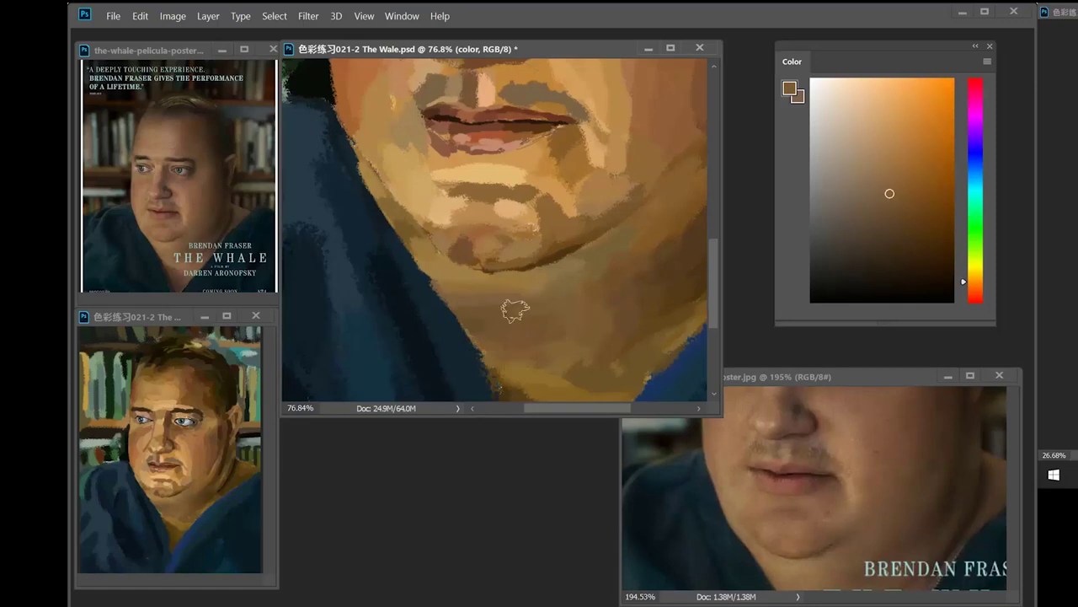
pyautogui.moveTo(589, 316); pyautogui.dragTo(612, 337)
# - Blend the chin highlights and the left jaw edge with sampled tan and pinkish-brown tones
pyautogui.keyDown('alt'); pyautogui.click(504, 240); pyautogui.keyUp('alt')
pyautogui.keyDown('alt'); pyautogui.click(444, 285); pyautogui.keyUp('alt')
pyautogui.keyDown('alt'); pyautogui.click(421, 257); pyautogui.keyUp('alt')
pyautogui.moveTo(408, 198); pyautogui.dragTo(402, 236)
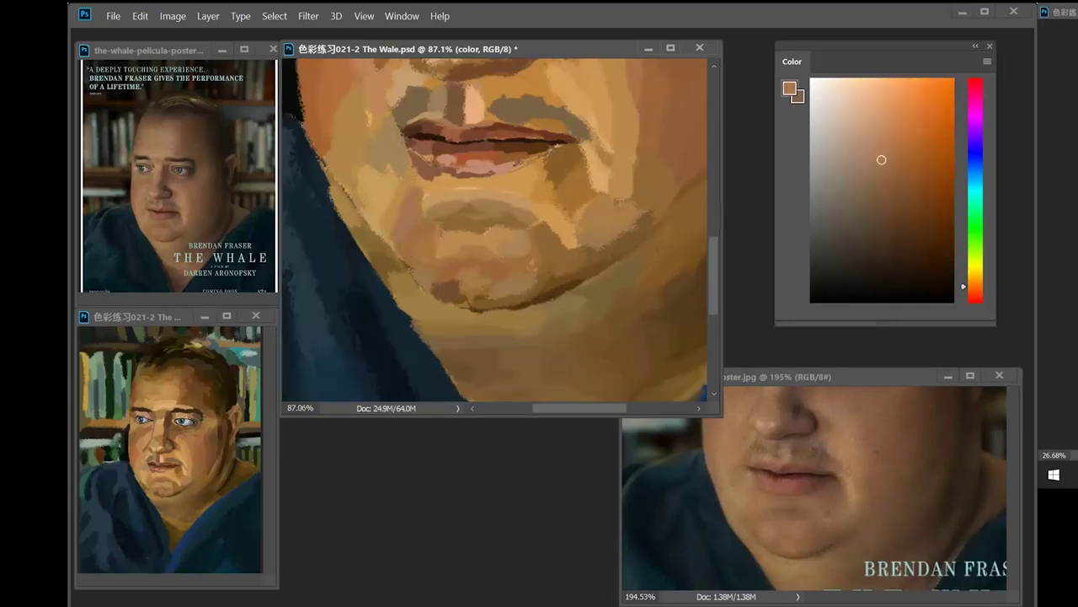
pyautogui.moveTo(480, 185); pyautogui.dragTo(513, 257)
pyautogui.keyDown('alt'); pyautogui.click(421, 278); pyautogui.keyUp('alt')
pyautogui.moveTo(489, 210); pyautogui.dragTo(503, 263)
pyautogui.keyDown('alt'); pyautogui.click(379, 203); pyautogui.keyUp('alt')
# - Blend the left cheek beside the nose and below the eye with sampled warm browns
pyautogui.moveTo(800, 472); pyautogui.dragTo(792, 524)
pyautogui.keyDown('alt'); pyautogui.click(439, 202); pyautogui.keyUp('alt')
pyautogui.moveTo(505, 194)
pyautogui.mouseDown()
pyautogui.moveTo(493, 265)
pyautogui.moveTo(476, 233)
pyautogui.mouseUp()
pyautogui.keyDown('alt'); pyautogui.click(428, 188); pyautogui.keyUp('alt')
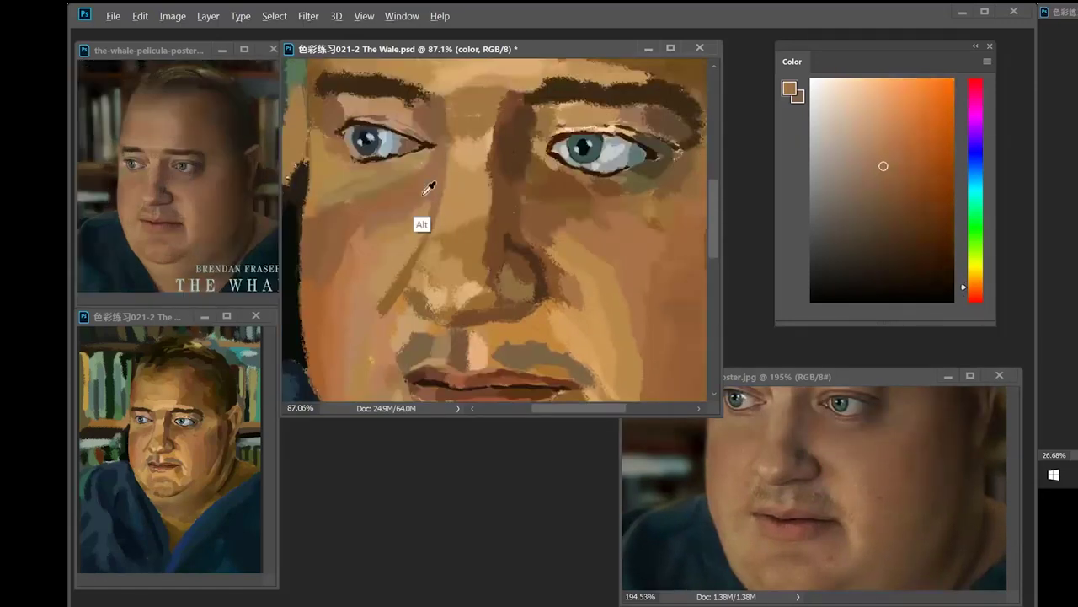
pyautogui.moveTo(801, 480); pyautogui.dragTo(798, 522)
pyautogui.keyDown('alt'); pyautogui.click(422, 210); pyautogui.keyUp('alt')
pyautogui.moveTo(439, 278); pyautogui.dragTo(472, 227)
# - Refine the skin and mustache area between the nose and upper lip with sampled tan and gray-brown colors
pyautogui.scroll(2, 419, 239)
pyautogui.keyDown('alt'); pyautogui.click(467, 204); pyautogui.keyUp('alt')
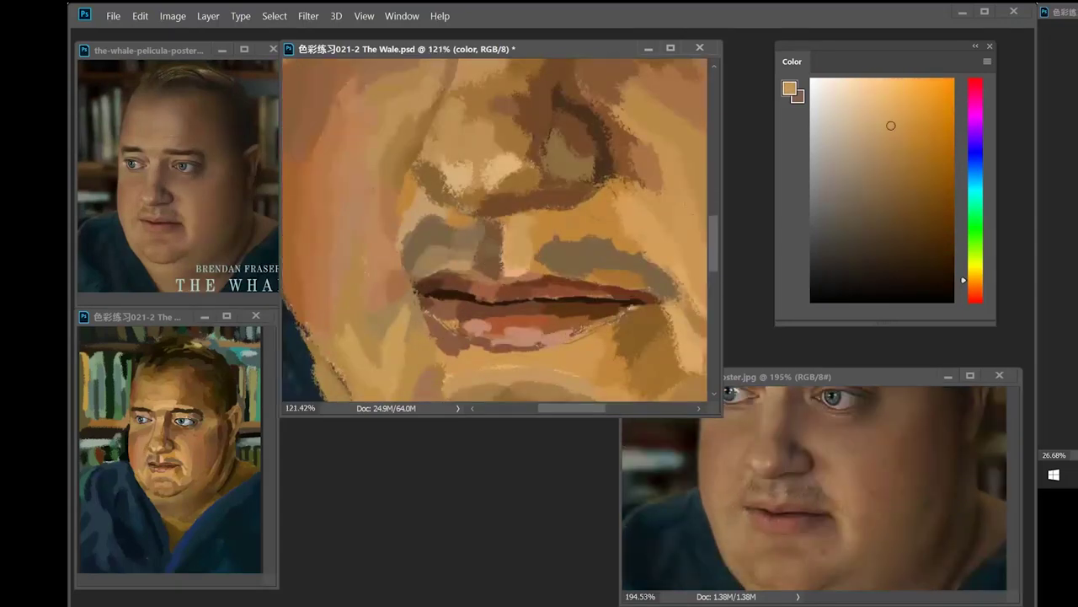
pyautogui.keyDown('alt'); pyautogui.click(581, 253); pyautogui.keyUp('alt')
pyautogui.moveTo(625, 246); pyautogui.dragTo(654, 271)
pyautogui.moveTo(523, 287)
pyautogui.mouseDown()
pyautogui.moveTo(495, 224)
pyautogui.moveTo(466, 289)
pyautogui.moveTo(514, 220)
pyautogui.mouseUp()
pyautogui.keyDown('alt'); pyautogui.click(539, 227); pyautogui.keyUp('alt')
pyautogui.keyDown('alt'); pyautogui.click(623, 252); pyautogui.keyUp('alt')
pyautogui.moveTo(560, 226); pyautogui.dragTo(590, 294)
pyautogui.moveTo(801, 523); pyautogui.dragTo(809, 471)
pyautogui.moveTo(539, 286)
pyautogui.mouseDown()
pyautogui.moveTo(510, 162)
pyautogui.moveTo(455, 190)
pyautogui.moveTo(595, 234)
pyautogui.mouseUp()
# - Blend the chin and the shading below the mouth with sampled tans and browns
pyautogui.keyDown('alt'); pyautogui.click(481, 180); pyautogui.keyUp('alt')
pyautogui.keyDown('alt'); pyautogui.click(494, 110); pyautogui.keyUp('alt')
pyautogui.moveTo(506, 236); pyautogui.dragTo(522, 168)
pyautogui.keyDown('alt'); pyautogui.click(531, 185); pyautogui.keyUp('alt')
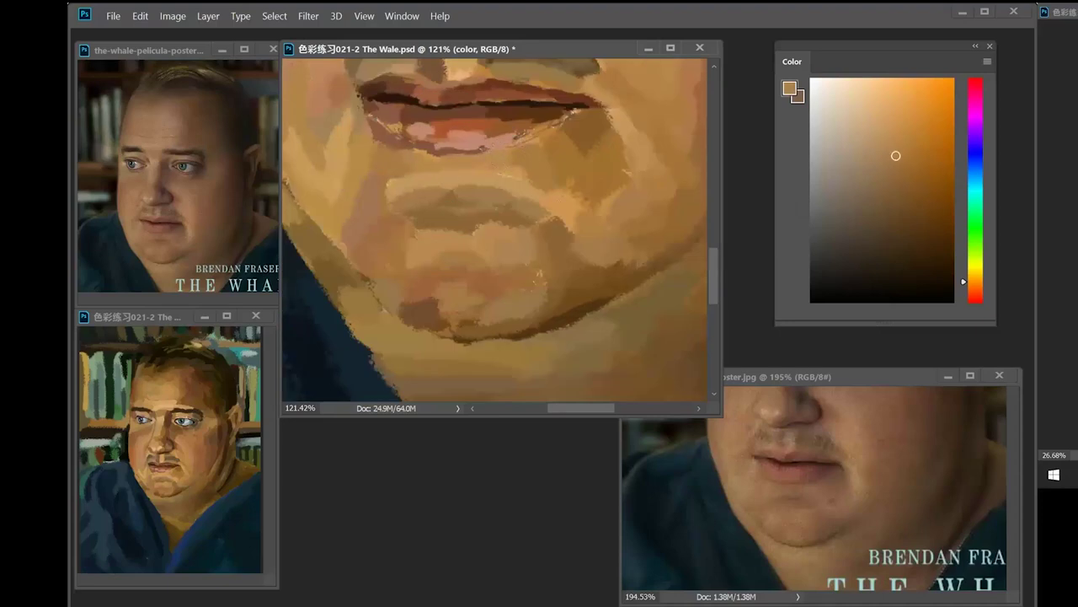
pyautogui.scroll(6, 788, 450)
pyautogui.scroll(5, 459, 110)
pyautogui.moveTo(581, 202); pyautogui.dragTo(526, 265)
# - Even out the color patches around the mouth with sampled skin tones
pyautogui.keyDown('alt'); pyautogui.click(509, 221); pyautogui.keyUp('alt')
pyautogui.moveTo(404, 219); pyautogui.dragTo(552, 251)
pyautogui.keyDown('alt'); pyautogui.click(349, 182); pyautogui.keyUp('alt')
pyautogui.keyDown('alt'); pyautogui.click(343, 220); pyautogui.keyUp('alt')
pyautogui.moveTo(354, 216); pyautogui.dragTo(598, 268)
pyautogui.keyDown('alt'); pyautogui.click(467, 312); pyautogui.keyUp('alt')
pyautogui.moveTo(471, 329); pyautogui.dragTo(615, 347)
# - Refine the upper lip and the dark line between the lips with sampled reddish browns
pyautogui.scroll(-3, 140, 205)
pyautogui.moveTo(156, 50); pyautogui.dragTo(128, 50)
pyautogui.moveTo(522, 269); pyautogui.dragTo(502, 229)
pyautogui.moveTo(506, 185); pyautogui.dragTo(548, 326)
pyautogui.keyDown('alt'); pyautogui.click(384, 152); pyautogui.keyUp('alt')
pyautogui.moveTo(645, 232); pyautogui.dragTo(529, 211)
pyautogui.keyDown('alt'); pyautogui.click(561, 217); pyautogui.keyUp('alt')
pyautogui.moveTo(610, 212); pyautogui.dragTo(571, 183)
# - Model the center of the lower lip with sampled orange-red and muted pinkish-brown strokes
pyautogui.keyDown('alt'); pyautogui.click(477, 197); pyautogui.keyUp('alt')
pyautogui.moveTo(640, 278); pyautogui.dragTo(527, 268)
pyautogui.keyDown('alt'); pyautogui.click(582, 290); pyautogui.keyUp('alt')
pyautogui.moveTo(602, 271)
pyautogui.mouseDown()
pyautogui.moveTo(650, 289)
pyautogui.moveTo(678, 215)
pyautogui.mouseUp()
pyautogui.moveTo(674, 203); pyautogui.dragTo(714, 229)
pyautogui.moveTo(471, 282); pyautogui.dragTo(648, 215)
pyautogui.keyDown('alt'); pyautogui.click(640, 291); pyautogui.keyUp('alt')
pyautogui.moveTo(362, 320); pyautogui.dragTo(459, 302)
# - Shade the right part of the lower lip with sampled browns, following the poster's lip close-up
pyautogui.moveTo(813, 523); pyautogui.dragTo(826, 422)
pyautogui.keyDown('alt'); pyautogui.click(418, 195); pyautogui.keyUp('alt')
pyautogui.moveTo(489, 226)
pyautogui.mouseDown()
pyautogui.moveTo(605, 221)
pyautogui.moveTo(578, 228)
pyautogui.moveTo(643, 207)
pyautogui.mouseUp()
pyautogui.keyDown('alt'); pyautogui.click(621, 204); pyautogui.keyUp('alt')
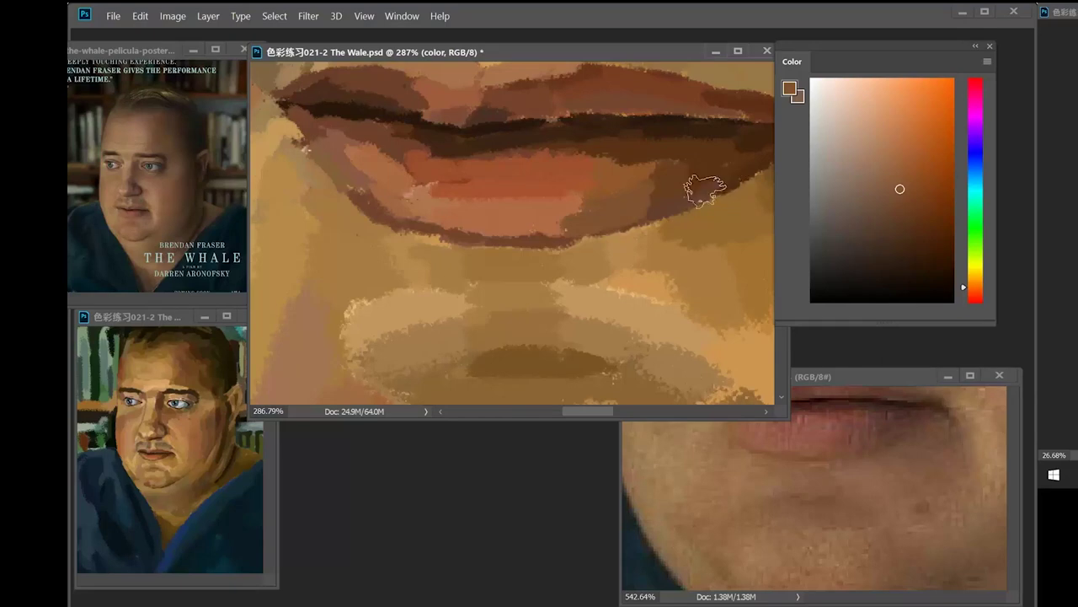
pyautogui.keyDown('alt'); pyautogui.click(581, 236); pyautogui.keyUp('alt')
pyautogui.keyDown('alt'); pyautogui.click(641, 215); pyautogui.keyUp('alt')
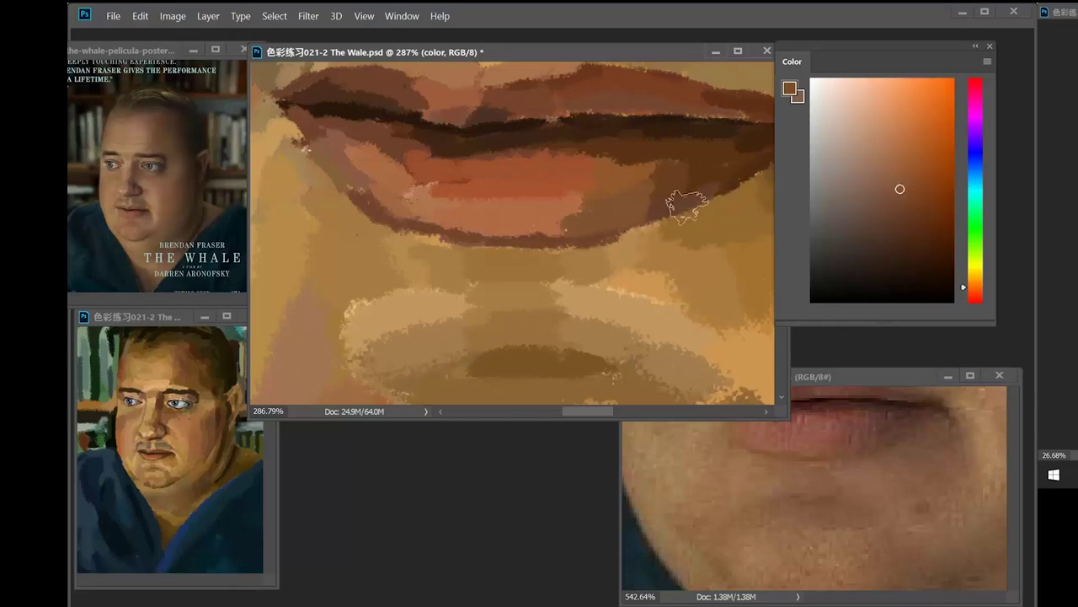
# - Redefine the lower lip's right bottom edge with sampled lip brown and ochre skin color
pyautogui.keyDown('alt'); pyautogui.click(635, 236); pyautogui.keyUp('alt')
pyautogui.keyDown('alt'); pyautogui.click(588, 262); pyautogui.keyUp('alt')
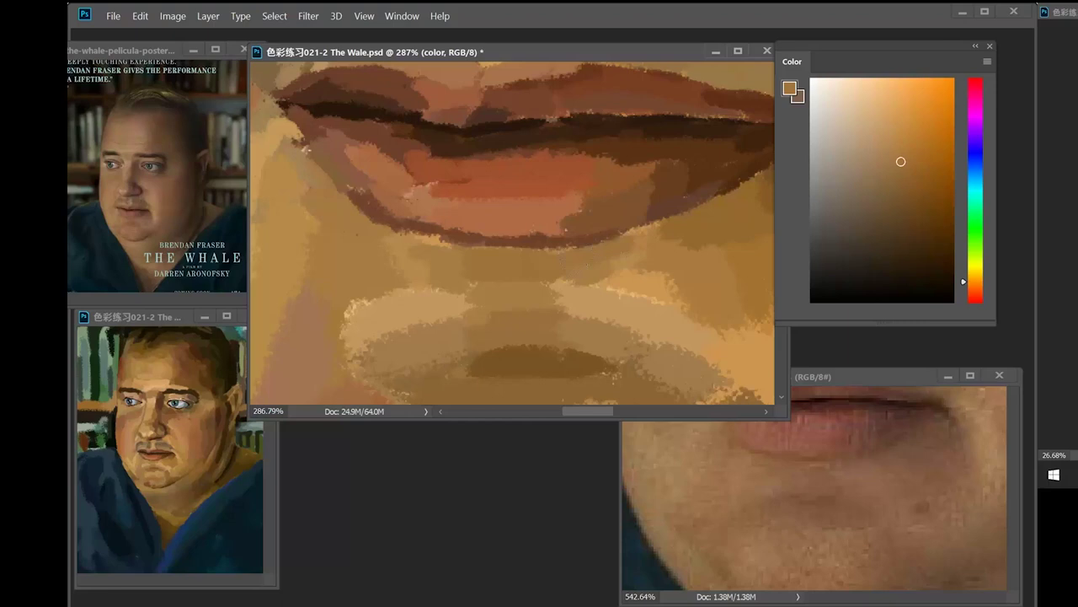
pyautogui.keyDown('alt'); pyautogui.click(642, 217); pyautogui.keyUp('alt')
pyautogui.keyDown('alt'); pyautogui.click(631, 211); pyautogui.keyUp('alt')
pyautogui.keyDown('alt'); pyautogui.click(674, 211); pyautogui.keyUp('alt')
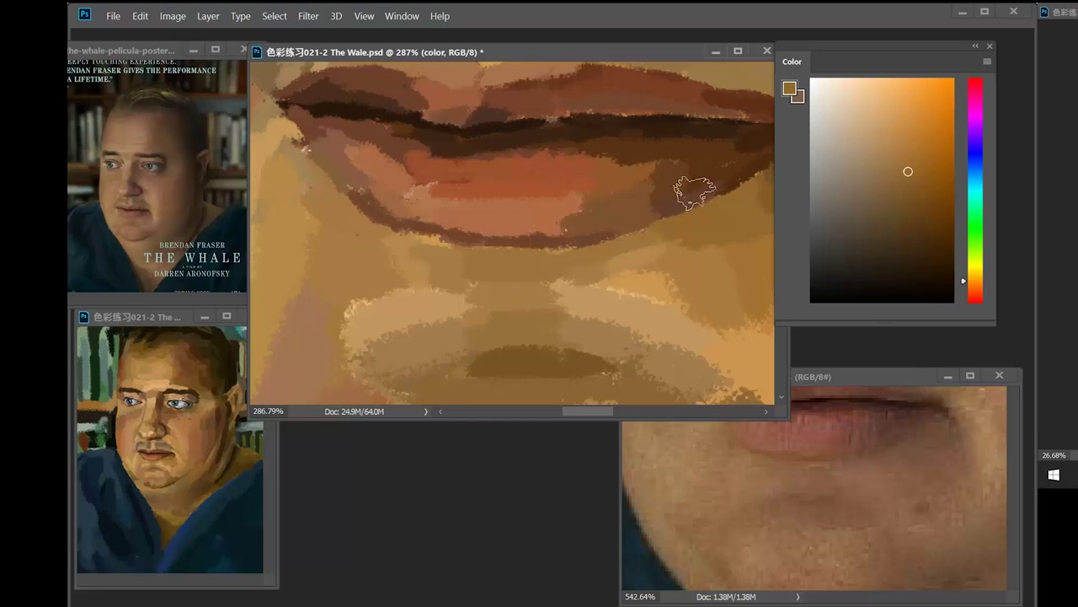
# - Repaint the left part of the lower lip with sampled oranges and slightly adjusted skin-brown hues
pyautogui.moveTo(474, 221); pyautogui.dragTo(518, 272)
pyautogui.moveTo(670, 426); pyautogui.dragTo(694, 461)
pyautogui.keyDown('alt'); pyautogui.click(405, 223); pyautogui.keyUp('alt')
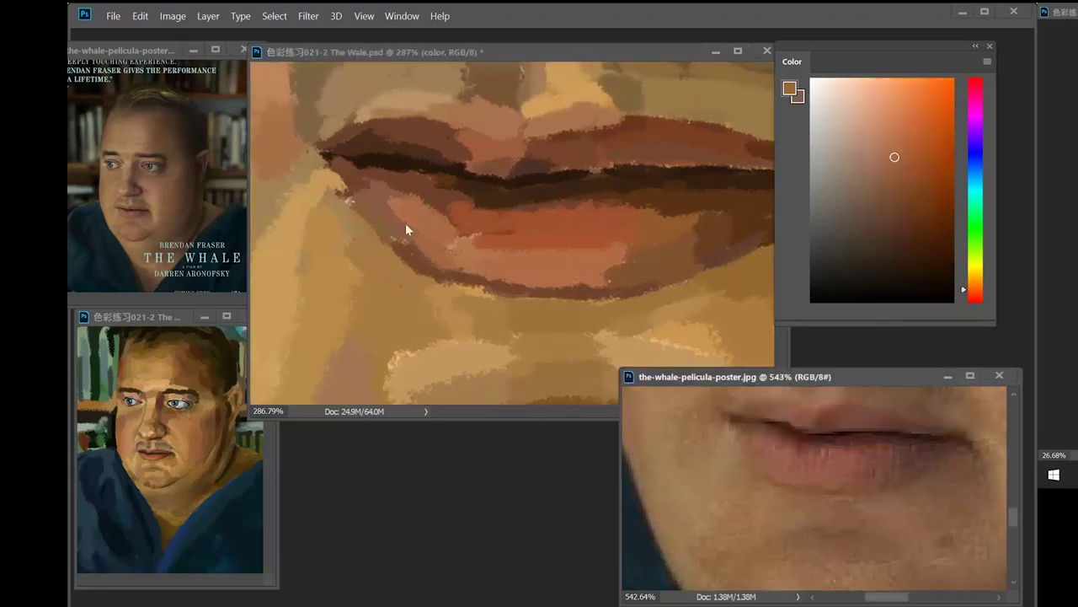
pyautogui.keyDown('alt'); pyautogui.click(496, 246); pyautogui.keyUp('alt')
pyautogui.click(966, 283)
pyautogui.click(900, 161)
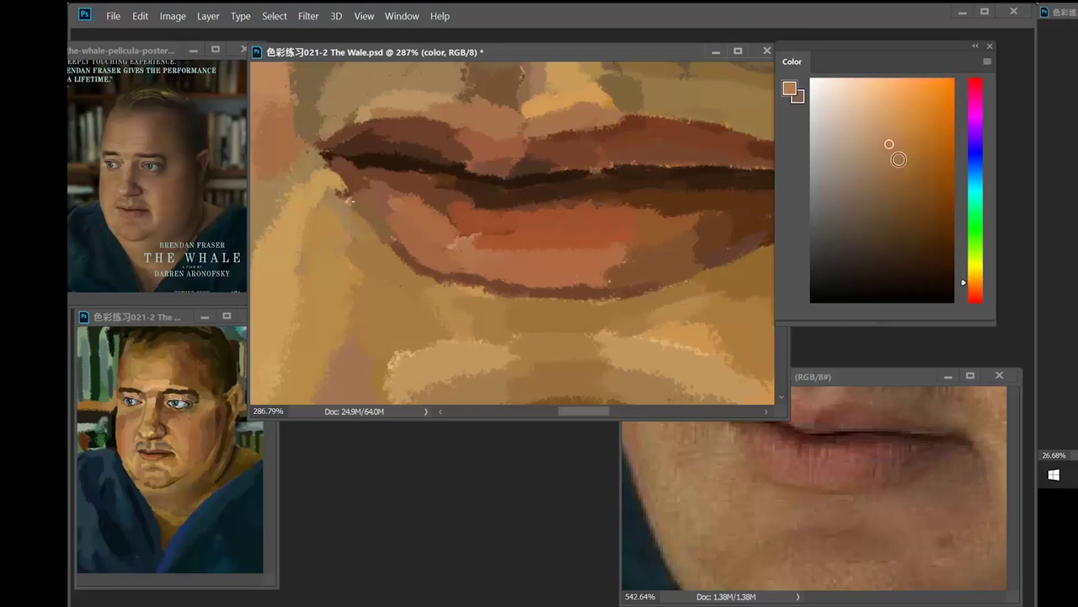
pyautogui.click(968, 285)
pyautogui.moveTo(480, 268); pyautogui.dragTo(508, 274)
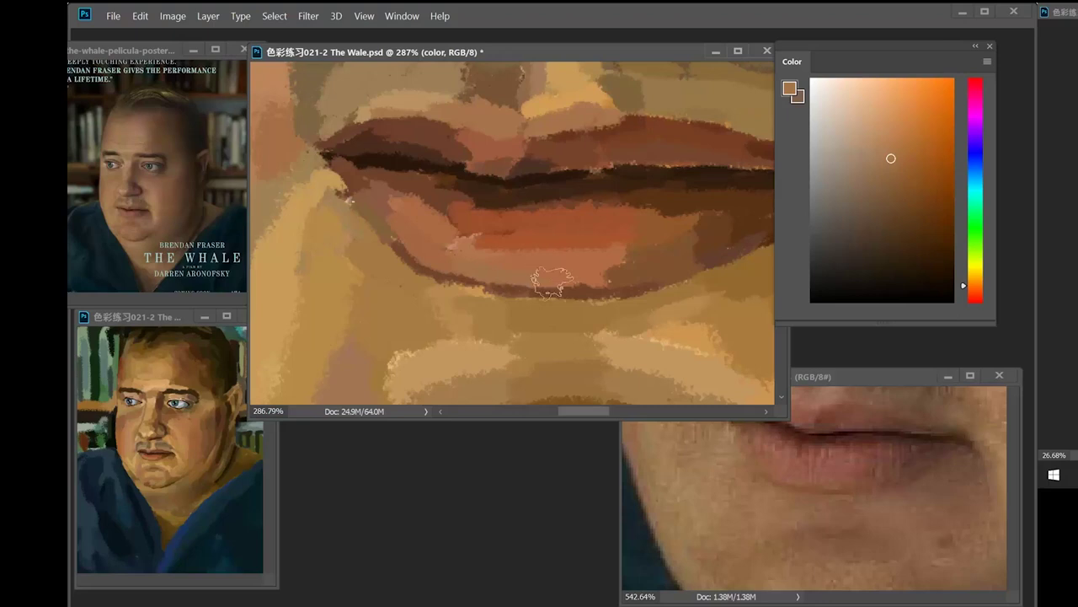
# - Thin the lower lip's bottom outline and paint short orange-red vertical streaks across the lip's left center
pyautogui.keyDown('alt'); pyautogui.click(493, 340); pyautogui.keyUp('alt')
pyautogui.keyDown('alt'); pyautogui.click(430, 273); pyautogui.keyUp('alt')
pyautogui.keyDown('alt'); pyautogui.click(483, 281); pyautogui.keyUp('alt')
pyautogui.moveTo(439, 279)
pyautogui.mouseDown()
pyautogui.moveTo(487, 293)
pyautogui.moveTo(515, 286)
pyautogui.mouseUp()
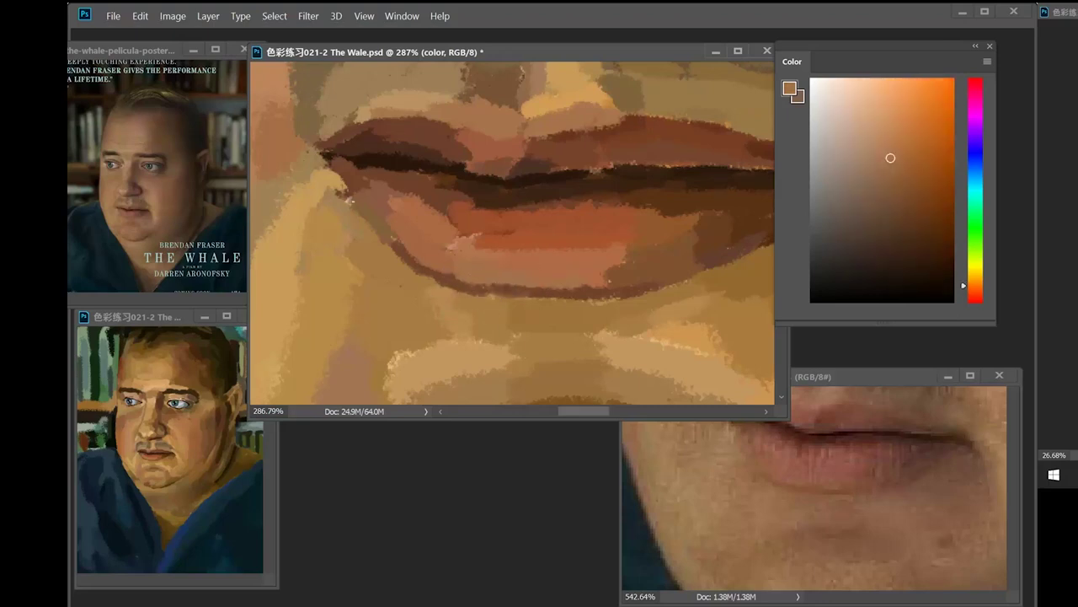
pyautogui.keyDown('alt'); pyautogui.click(478, 282); pyautogui.keyUp('alt')
pyautogui.moveTo(475, 247); pyautogui.dragTo(507, 241)
pyautogui.keyDown('alt'); pyautogui.click(455, 166); pyautogui.keyUp('alt')
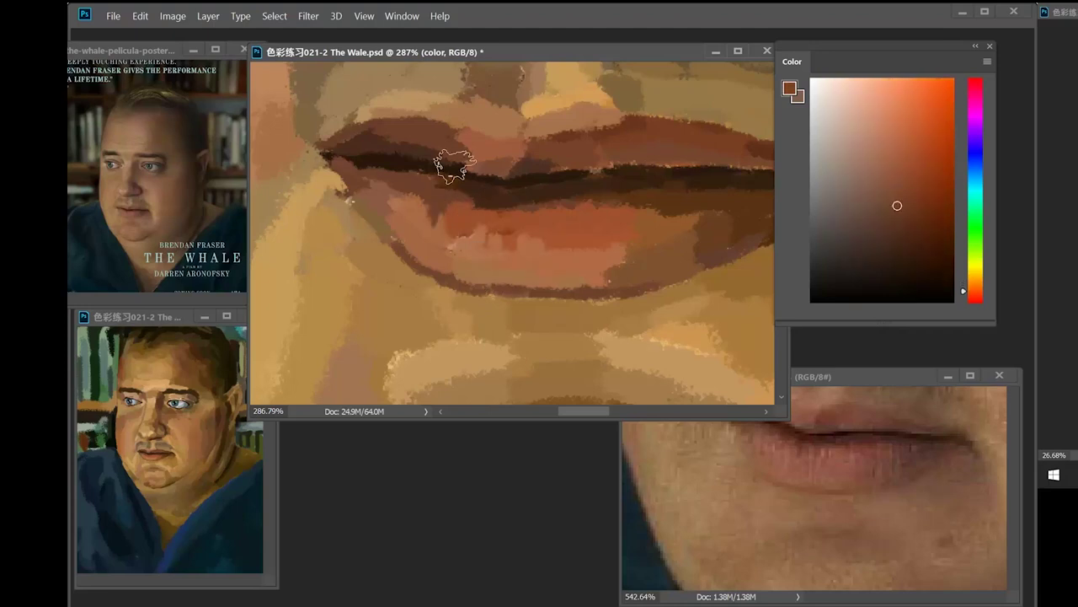
# - Paint a medium brown shadow on the skin below the left corner of the mouth with picked and sampled browns
pyautogui.keyDown('alt'); pyautogui.click(429, 285); pyautogui.keyUp('alt')
pyautogui.click(895, 180)
pyautogui.moveTo(378, 259); pyautogui.dragTo(406, 285)
pyautogui.keyDown('alt'); pyautogui.click(370, 283); pyautogui.keyUp('alt')
pyautogui.keyDown('alt'); pyautogui.click(347, 270); pyautogui.keyUp('alt')
pyautogui.moveTo(350, 265); pyautogui.dragTo(334, 304)
pyautogui.moveTo(412, 312); pyautogui.dragTo(446, 198)
pyautogui.keyDown('alt'); pyautogui.click(394, 230); pyautogui.keyUp('alt')
pyautogui.keyDown('alt'); pyautogui.click(411, 208); pyautogui.keyUp('alt')
pyautogui.keyDown('alt'); pyautogui.click(647, 192); pyautogui.keyUp('alt')
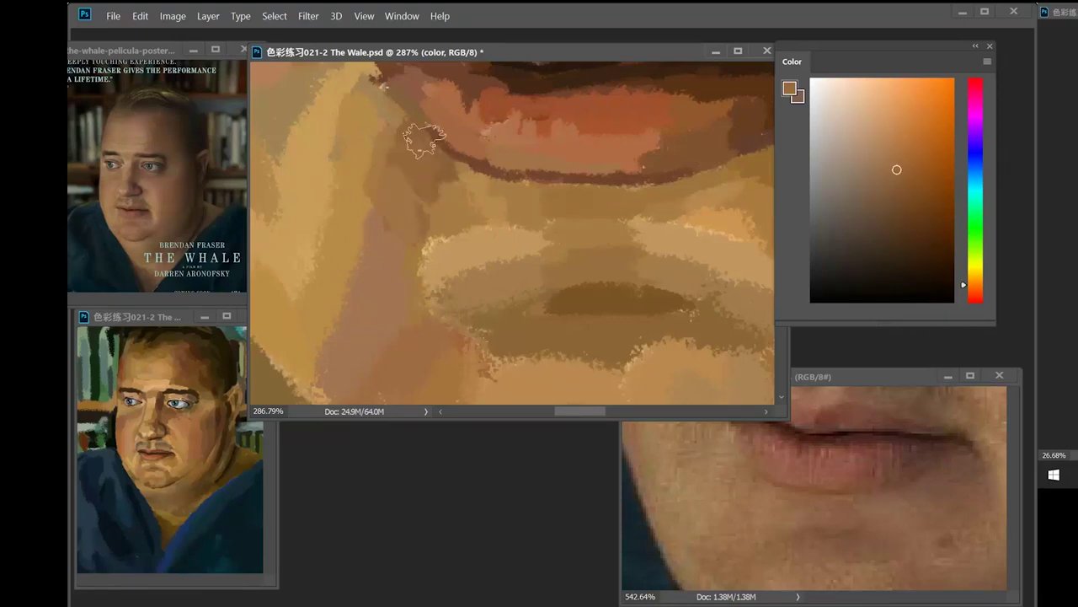
# - Blend the pinkish-brown patch left of the chin into the surrounding ochre skin with sampled colors
pyautogui.keyDown('alt'); pyautogui.click(378, 174); pyautogui.keyUp('alt')
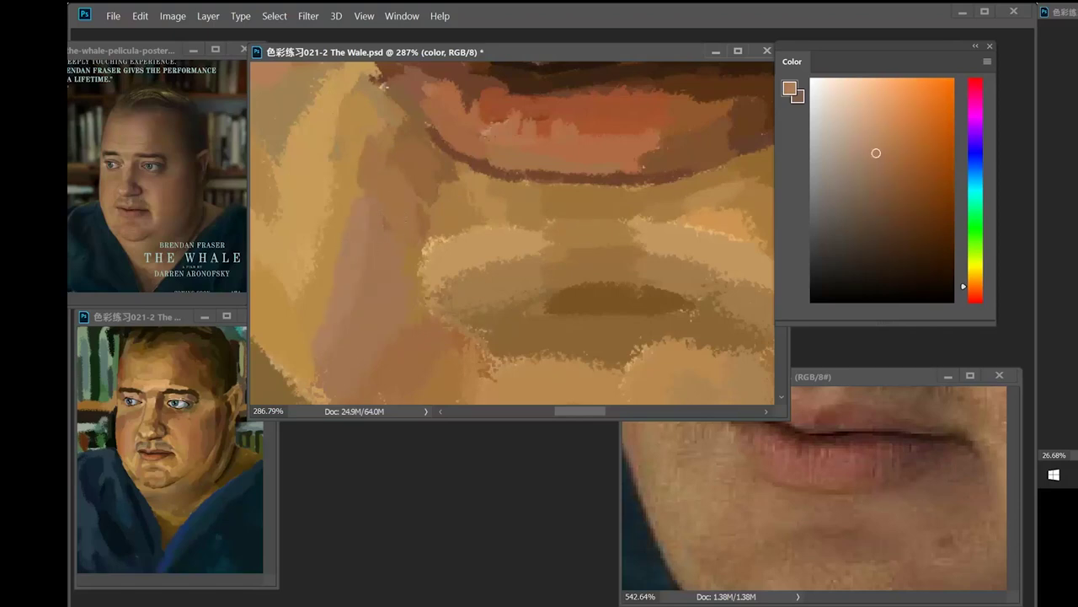
pyautogui.keyDown('alt'); pyautogui.click(450, 218); pyautogui.keyUp('alt')
pyautogui.keyDown('alt'); pyautogui.click(338, 217); pyautogui.keyUp('alt')
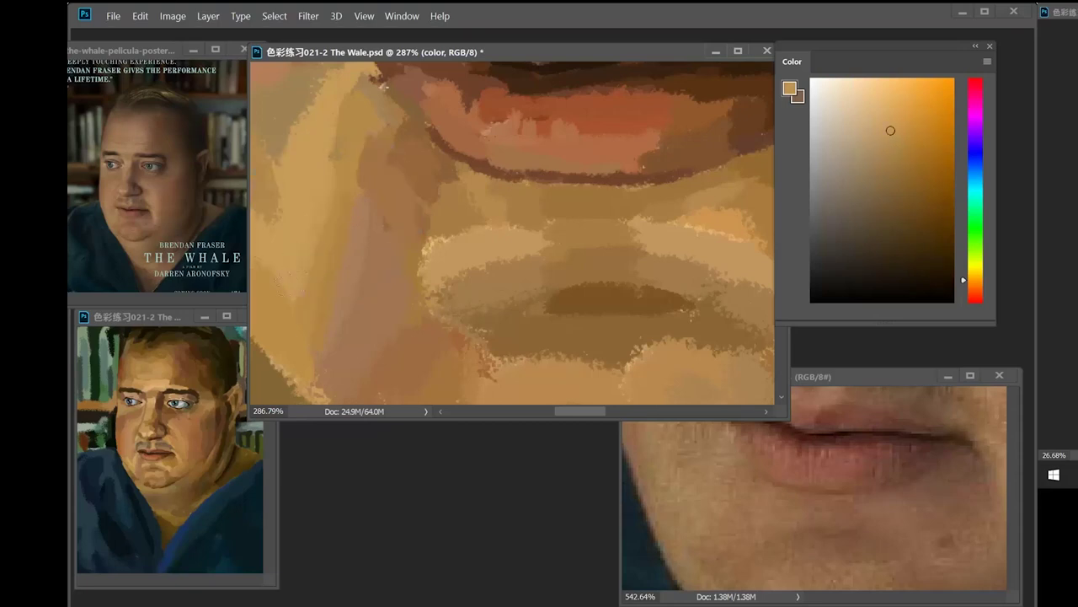
pyautogui.keyDown('alt'); pyautogui.click(290, 329); pyautogui.keyUp('alt')
pyautogui.moveTo(345, 290)
pyautogui.mouseDown()
pyautogui.moveTo(449, 257)
pyautogui.moveTo(355, 325)
pyautogui.mouseUp()
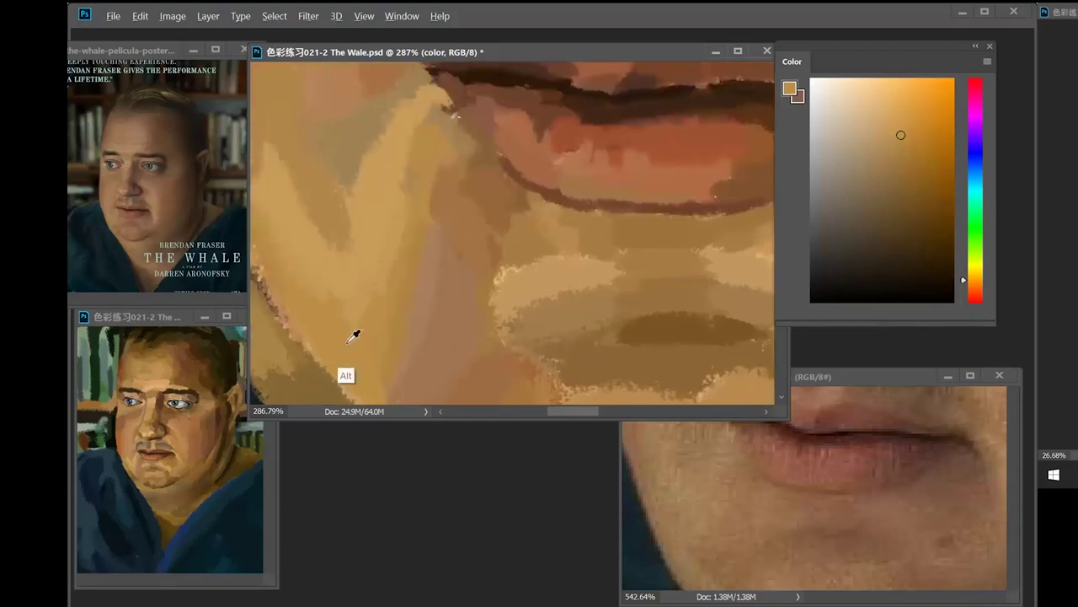
# - Blend the lighter ochre patches on the skin left of the mouth corner with sampled golden tones
pyautogui.keyDown('alt'); pyautogui.click(660, 150); pyautogui.keyUp('alt')
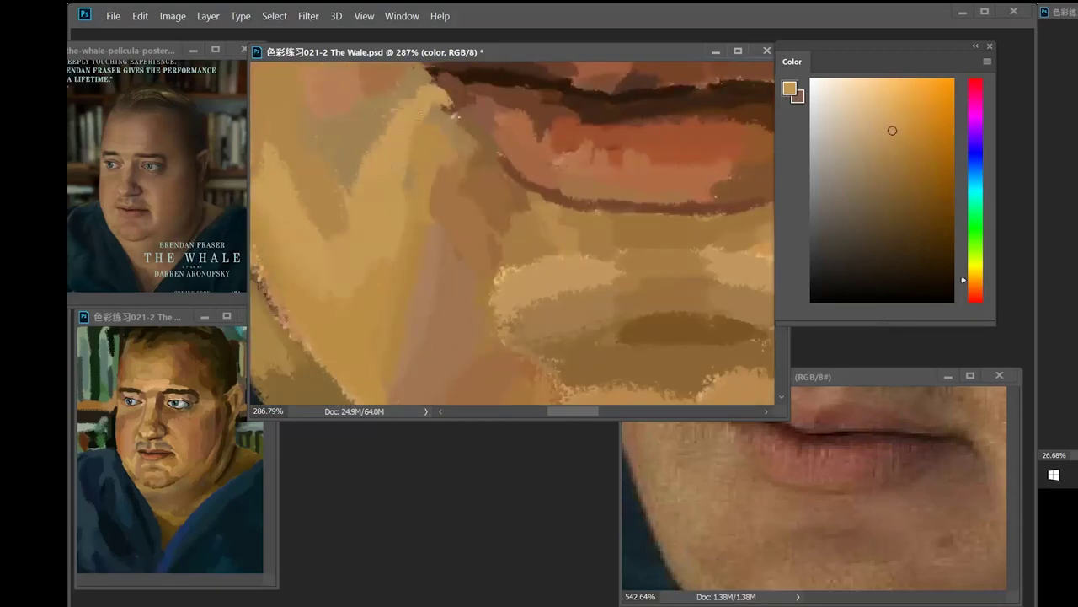
pyautogui.keyDown('alt'); pyautogui.click(390, 231); pyautogui.keyUp('alt')
pyautogui.moveTo(392, 223)
pyautogui.mouseDown()
pyautogui.moveTo(374, 255)
pyautogui.moveTo(469, 234)
pyautogui.mouseUp()
pyautogui.moveTo(403, 239); pyautogui.dragTo(394, 263)
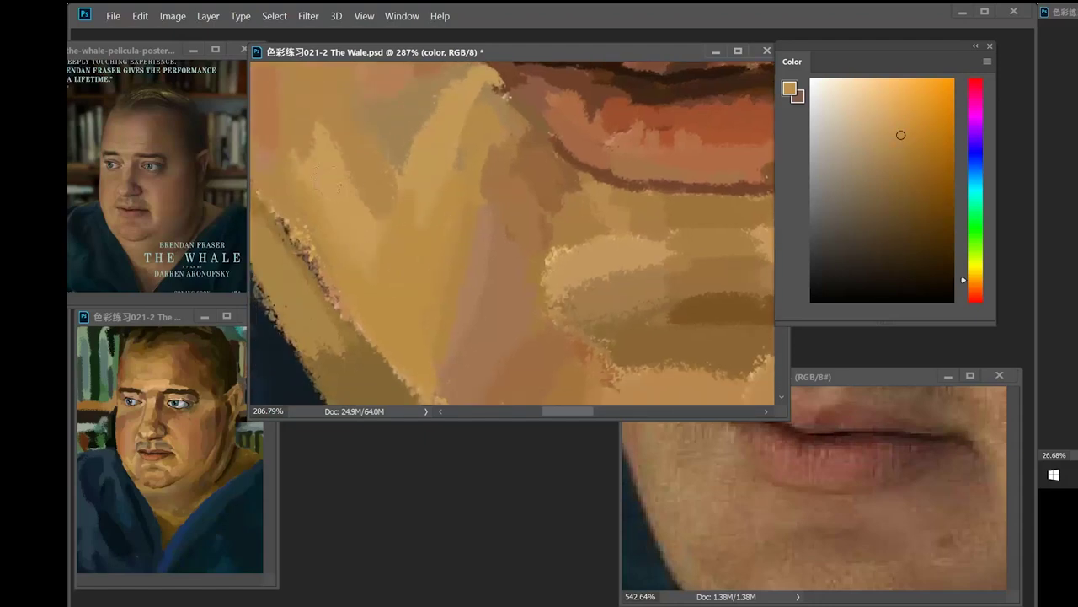
pyautogui.moveTo(332, 187); pyautogui.dragTo(365, 251)
pyautogui.moveTo(326, 150); pyautogui.dragTo(332, 169)
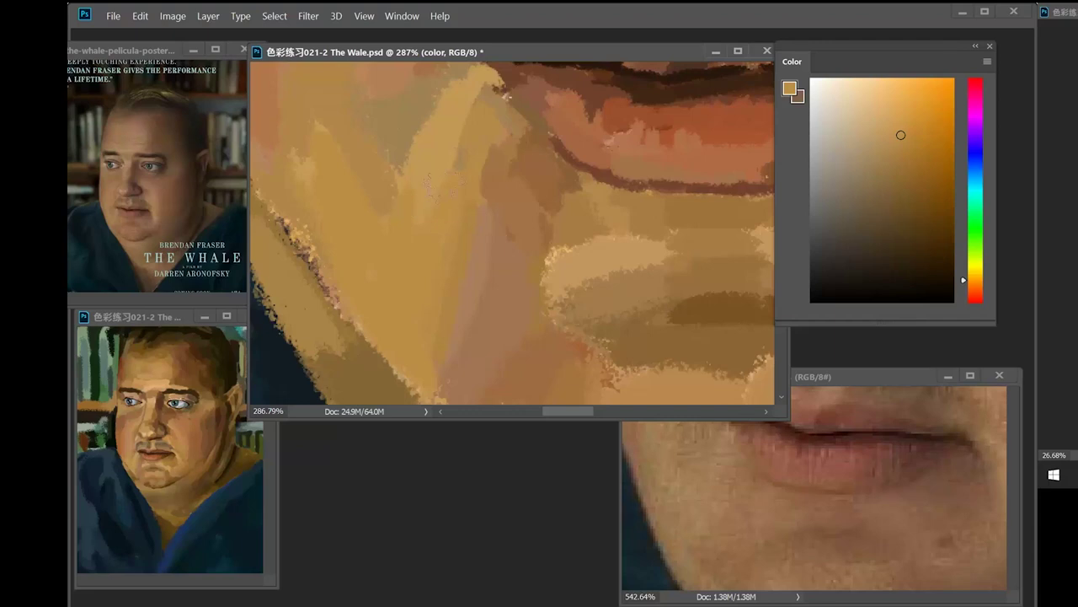
# - Extend the pinkish-brown patch left of the chin down to the jaw edge with sampled and slightly adjusted browns
pyautogui.moveTo(472, 337); pyautogui.dragTo(471, 263)
pyautogui.keyDown('alt'); pyautogui.click(468, 294); pyautogui.keyUp('alt')
pyautogui.keyDown('alt'); pyautogui.click(476, 332); pyautogui.keyUp('alt')
pyautogui.moveTo(435, 311); pyautogui.dragTo(452, 334)
pyautogui.click(874, 149)
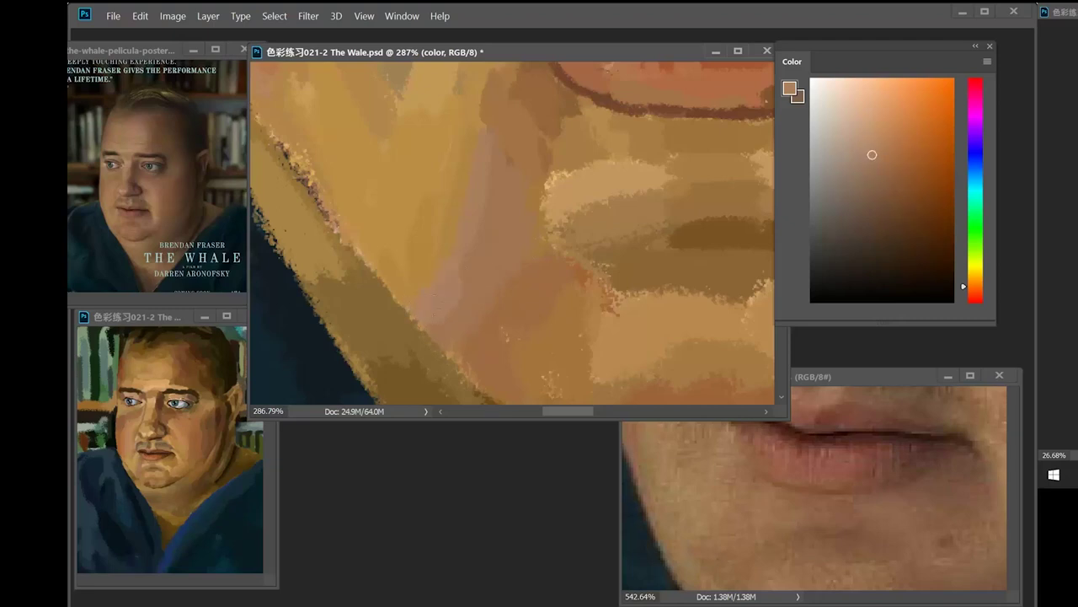
pyautogui.moveTo(434, 302); pyautogui.dragTo(455, 272)
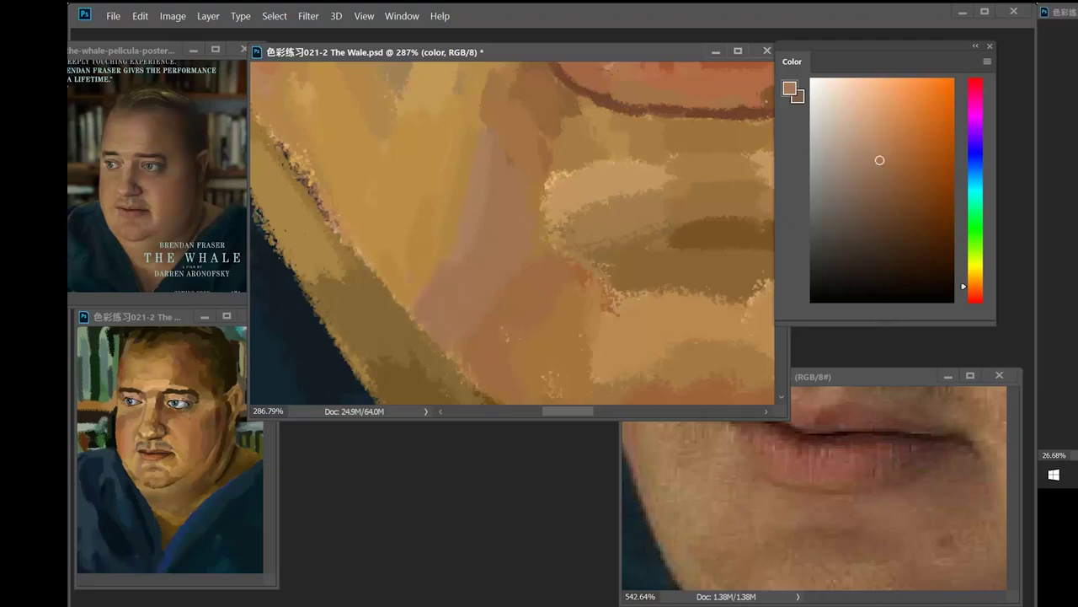
pyautogui.keyDown('alt'); pyautogui.click(445, 240); pyautogui.keyUp('alt')
pyautogui.keyDown('alt'); pyautogui.click(447, 253); pyautogui.keyUp('alt')
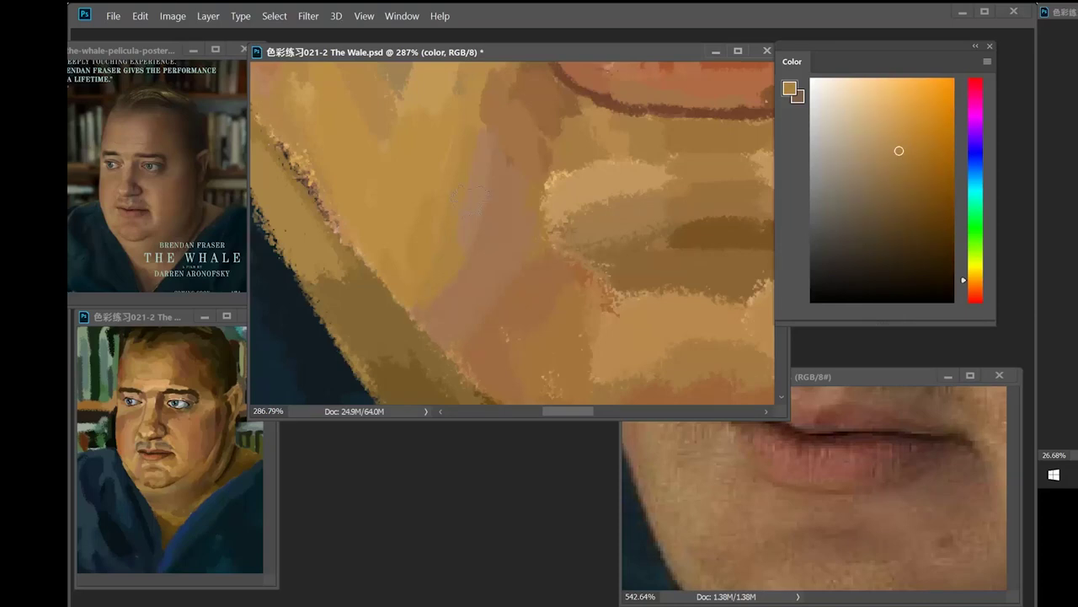
# - Paint a reddish-brown shadow along the jawline joining the dark patch at the chin's lower left
pyautogui.moveTo(504, 312); pyautogui.dragTo(446, 245)
pyautogui.moveTo(524, 283); pyautogui.dragTo(520, 219)
pyautogui.moveTo(824, 523); pyautogui.dragTo(823, 450)
pyautogui.moveTo(873, 484); pyautogui.dragTo(842, 484)
pyautogui.moveTo(518, 334); pyautogui.dragTo(484, 274)
pyautogui.keyDown('alt'); pyautogui.click(517, 293); pyautogui.keyUp('alt')
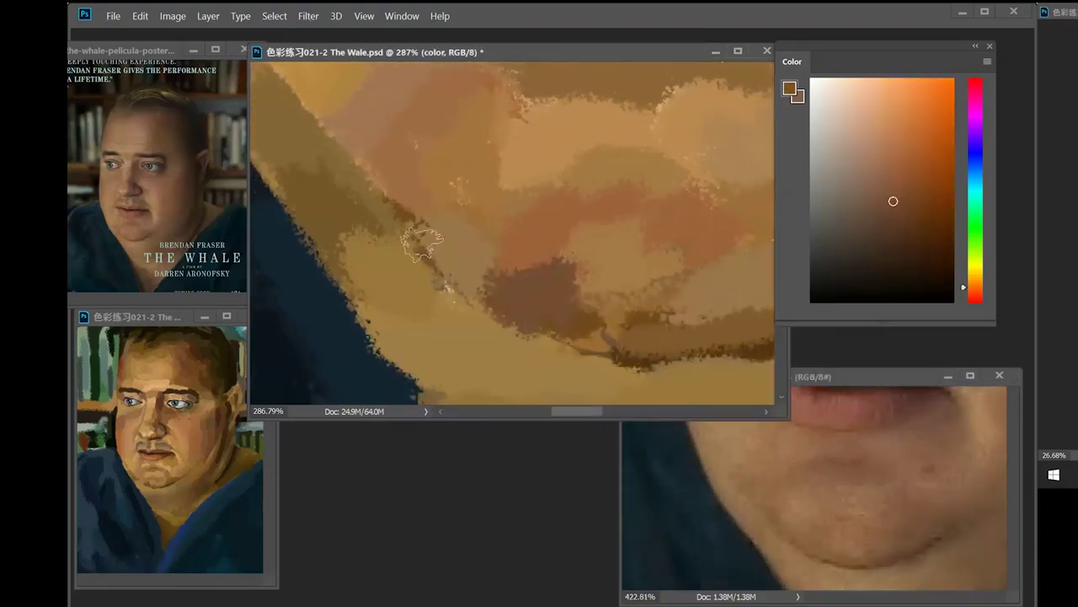
pyautogui.moveTo(418, 239); pyautogui.dragTo(469, 296)
pyautogui.keyDown('alt'); pyautogui.click(454, 313); pyautogui.keyUp('alt')
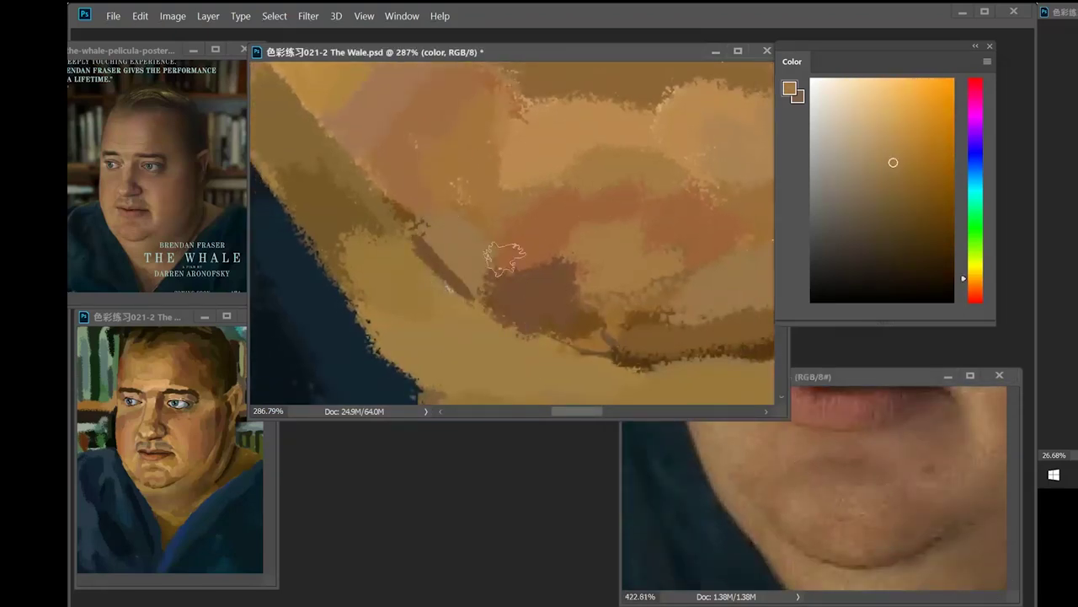
pyautogui.keyDown('alt'); pyautogui.click(506, 258); pyautogui.keyUp('alt')
pyautogui.moveTo(421, 229); pyautogui.dragTo(481, 294)
pyautogui.moveTo(451, 244); pyautogui.dragTo(482, 268)
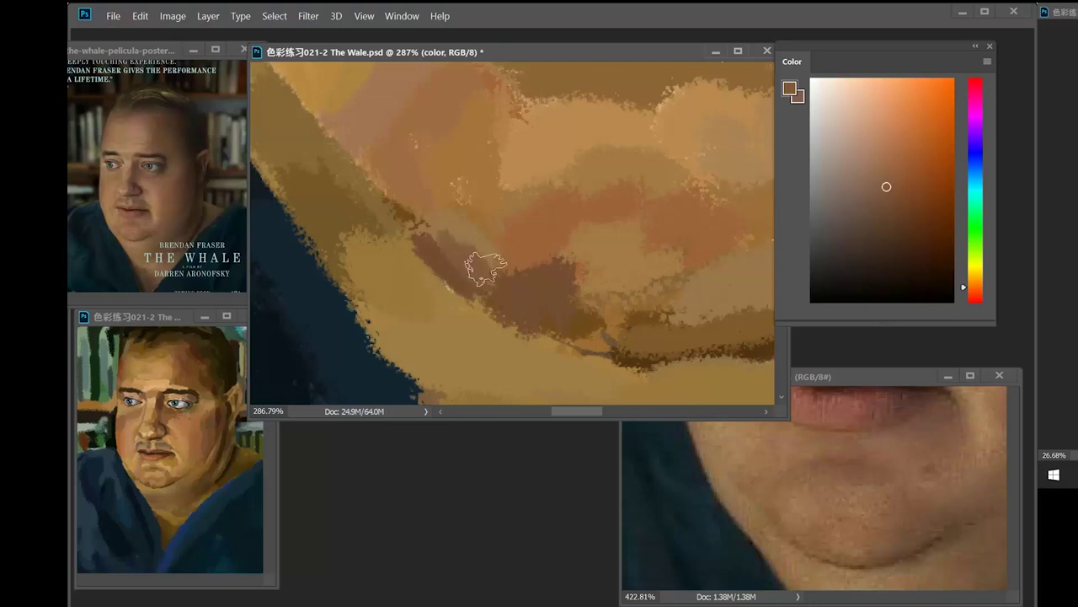
# - Adjust the brush and repaint the chin's underside in sampled browns, widening the shadow toward its lower right
pyautogui.moveTo(851, 472); pyautogui.dragTo(783, 489)
pyautogui.moveTo(651, 272); pyautogui.dragTo(541, 270)
pyautogui.moveTo(567, 254); pyautogui.dragTo(537, 255)
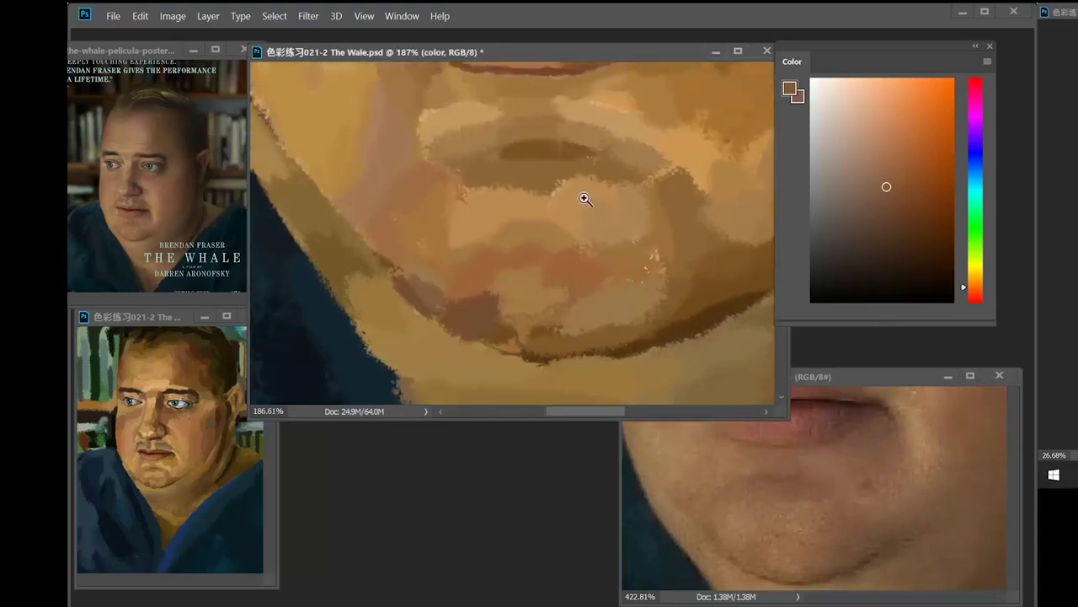
pyautogui.keyDown('alt'); pyautogui.click(579, 329); pyautogui.keyUp('alt')
pyautogui.rightClick(603, 207)
pyautogui.click(712, 238)
pyautogui.click(603, 60)
pyautogui.moveTo(523, 338)
pyautogui.mouseDown()
pyautogui.moveTo(526, 305)
pyautogui.moveTo(544, 310)
pyautogui.moveTo(503, 313)
pyautogui.moveTo(529, 322)
pyautogui.mouseUp()
pyautogui.keyDown('alt'); pyautogui.click(516, 306); pyautogui.keyUp('alt')
pyautogui.keyDown('alt'); pyautogui.click(539, 310); pyautogui.keyUp('alt')
pyautogui.keyDown('alt'); pyautogui.click(561, 330); pyautogui.keyUp('alt')
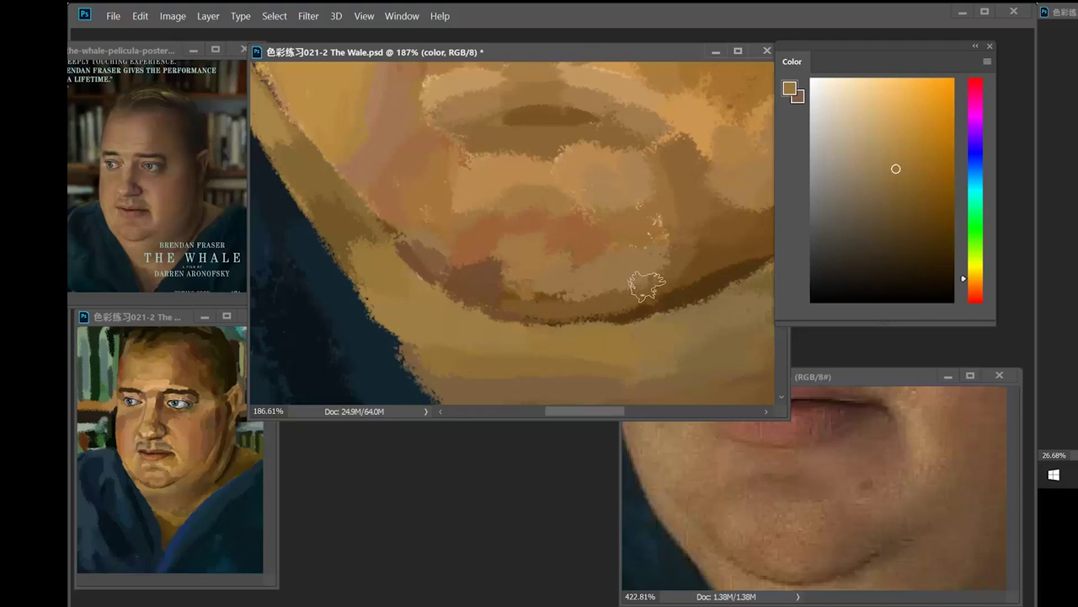
pyautogui.keyDown('alt'); pyautogui.click(654, 318); pyautogui.keyUp('alt')
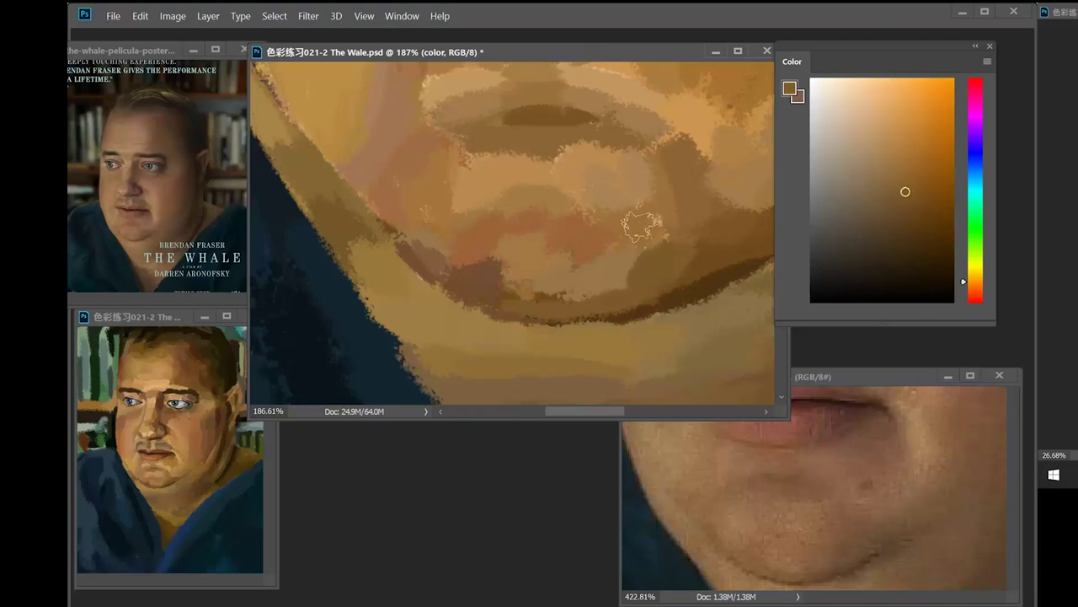
# - Reshape the dark reddish-brown patch at the chin's lower left and cover the orange above it with sampled ochres
pyautogui.keyDown('alt'); pyautogui.click(492, 278); pyautogui.keyUp('alt')
pyautogui.moveTo(493, 278)
pyautogui.mouseDown()
pyautogui.moveTo(511, 275)
pyautogui.moveTo(466, 258)
pyautogui.mouseUp()
pyautogui.keyDown('alt'); pyautogui.click(512, 248); pyautogui.keyUp('alt')
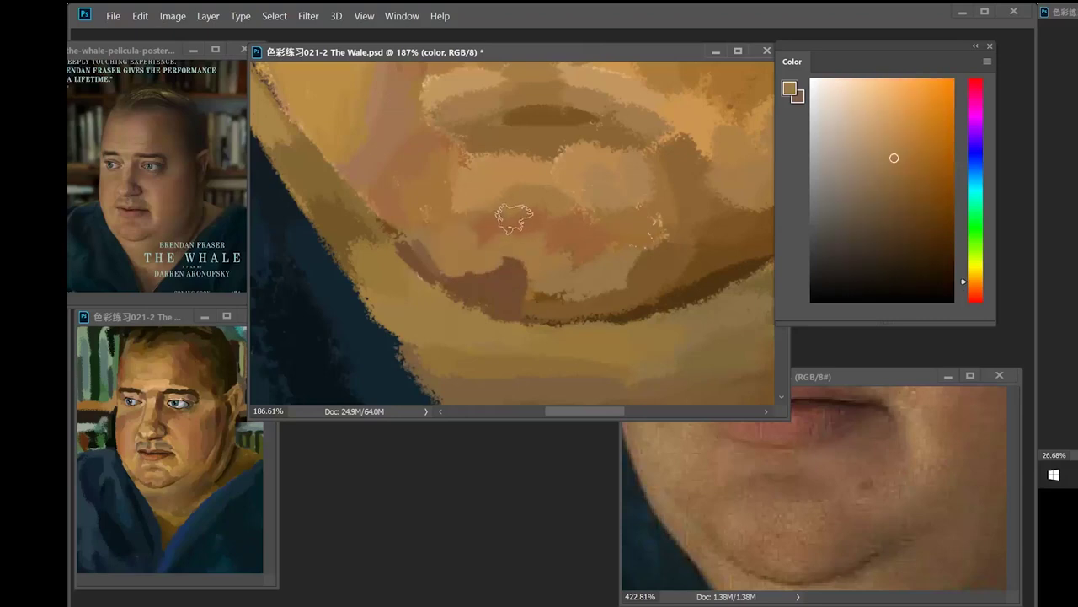
pyautogui.moveTo(464, 198)
pyautogui.mouseDown()
pyautogui.moveTo(481, 231)
pyautogui.moveTo(483, 206)
pyautogui.mouseUp()
pyautogui.click(881, 142)
pyautogui.keyDown('alt'); pyautogui.click(471, 193); pyautogui.keyUp('alt')
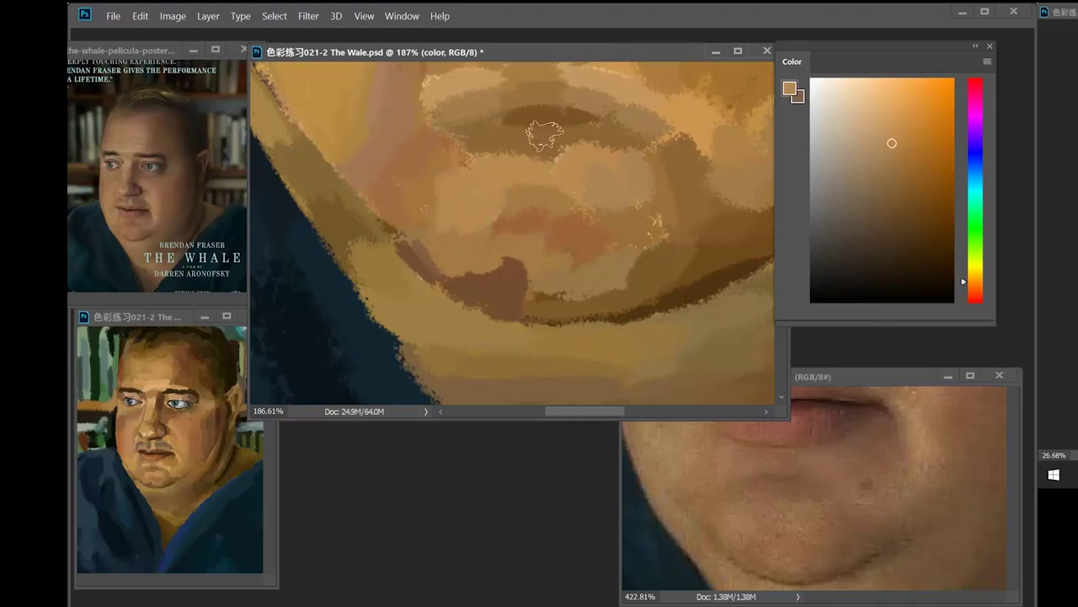
# - Blend the skin beside and across the upper chin with sampled tan and ochre tones
pyautogui.keyDown('alt'); pyautogui.click(420, 209); pyautogui.keyUp('alt')
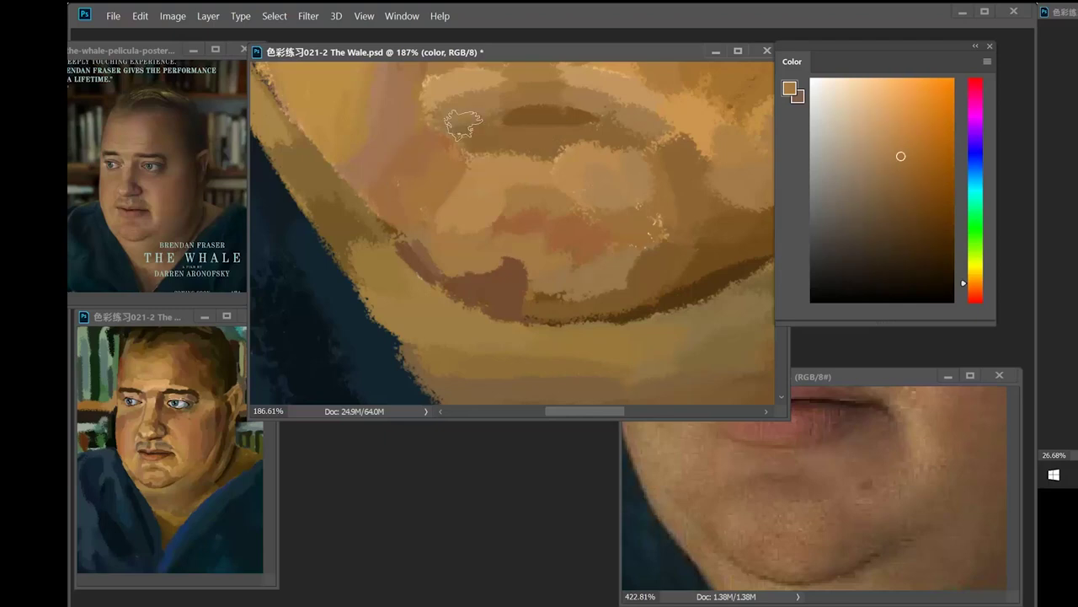
pyautogui.keyDown('alt'); pyautogui.click(543, 194); pyautogui.keyUp('alt')
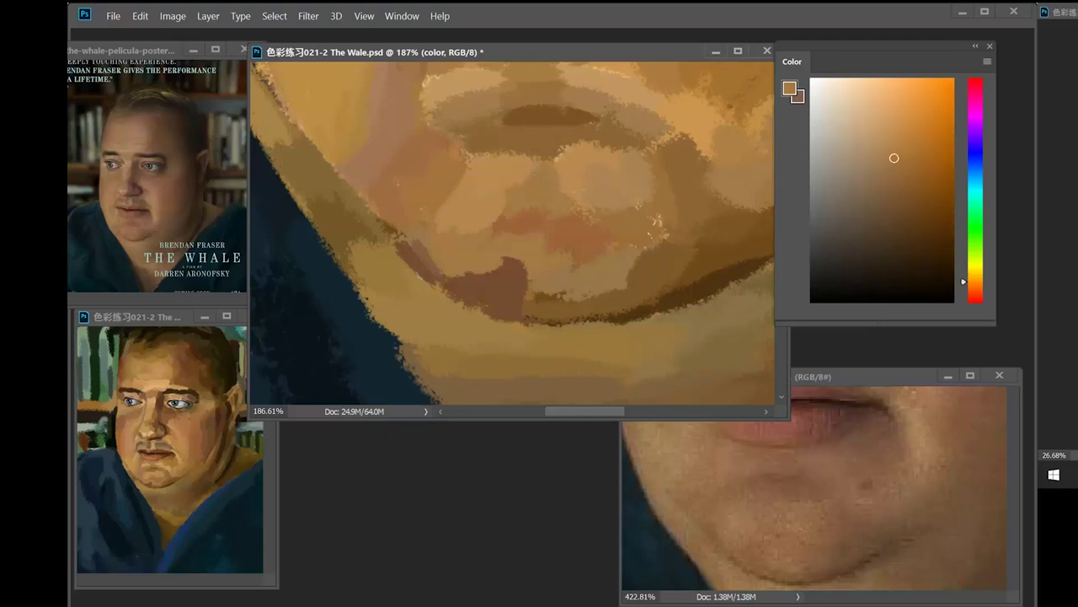
pyautogui.keyDown('alt'); pyautogui.click(496, 216); pyautogui.keyUp('alt')
pyautogui.keyDown('alt'); pyautogui.click(611, 189); pyautogui.keyUp('alt')
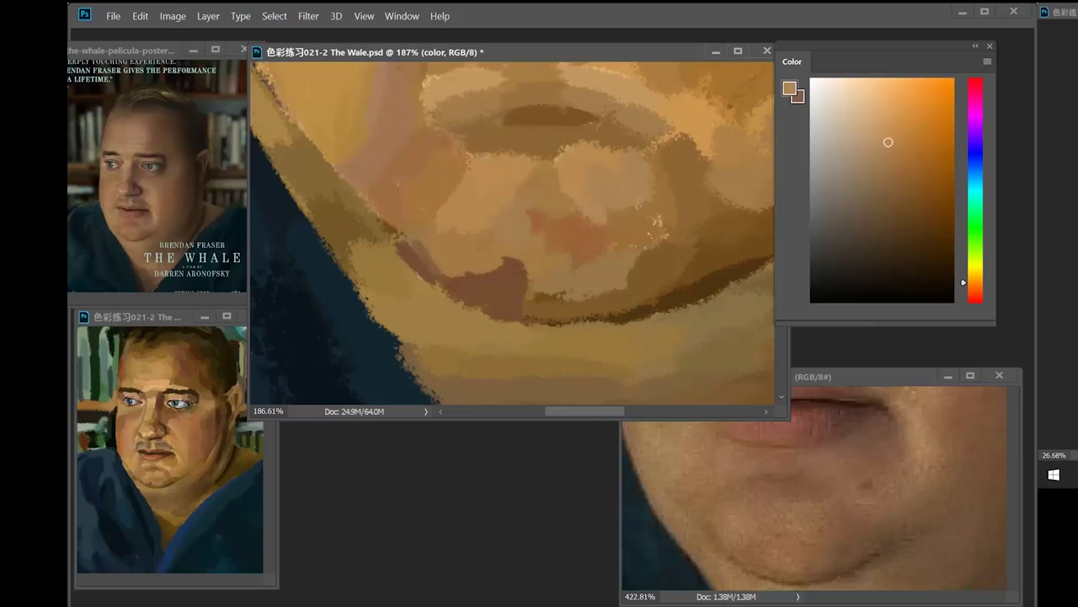
# - Reshape the orange-brown patch in the middle of the chin with sampled skin tones
pyautogui.keyDown('alt'); pyautogui.click(552, 205); pyautogui.keyUp('alt')
pyautogui.moveTo(542, 221); pyautogui.dragTo(580, 256)
pyautogui.keyDown('alt'); pyautogui.click(554, 230); pyautogui.keyUp('alt')
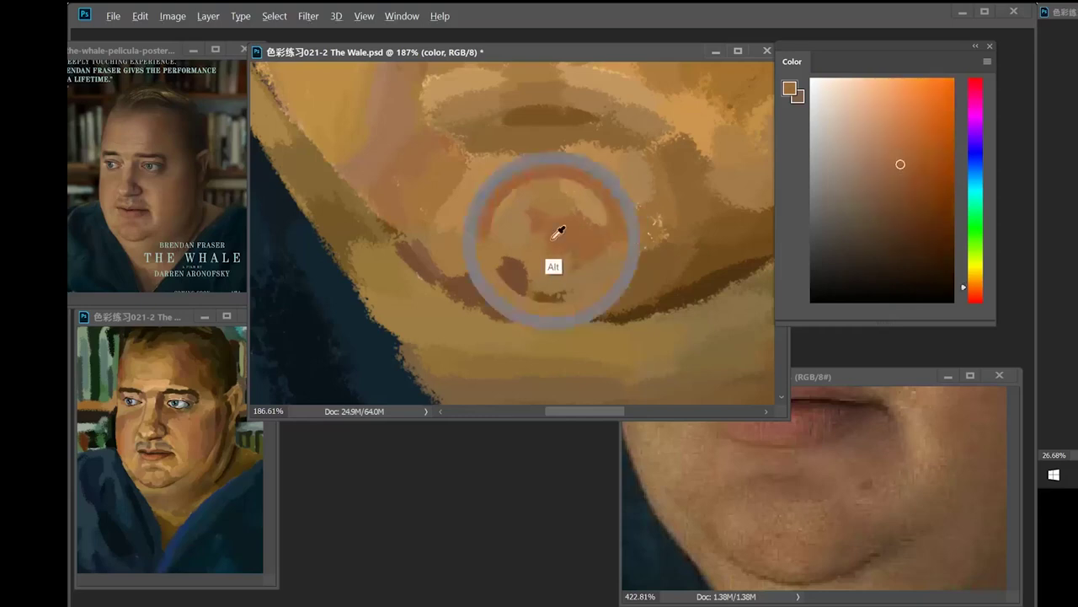
pyautogui.keyDown('alt'); pyautogui.click(588, 202); pyautogui.keyUp('alt')
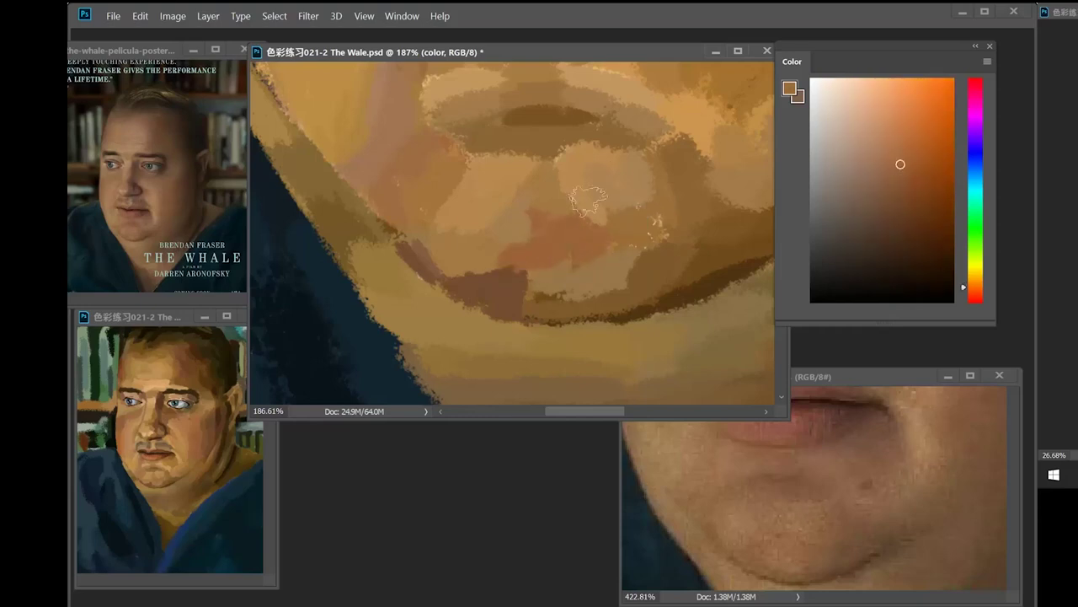
# - Soften the chin's upper edge below the lip shadow with sampled browns and ochres
pyautogui.keyDown('alt'); pyautogui.click(555, 128); pyautogui.keyUp('alt')
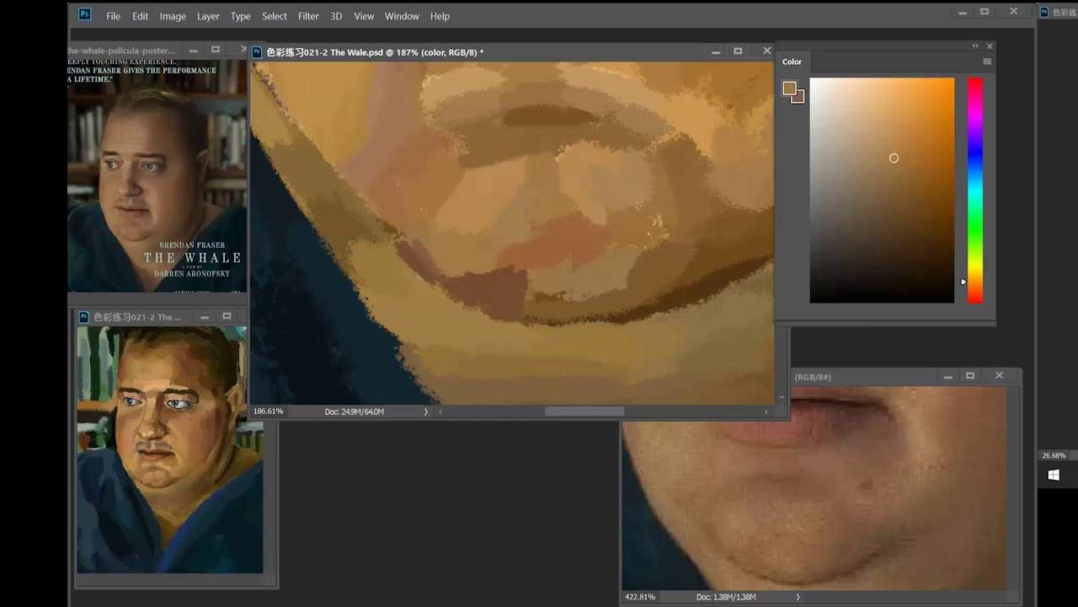
pyautogui.keyDown('alt'); pyautogui.click(514, 196); pyautogui.keyUp('alt')
pyautogui.moveTo(478, 167); pyautogui.dragTo(517, 165)
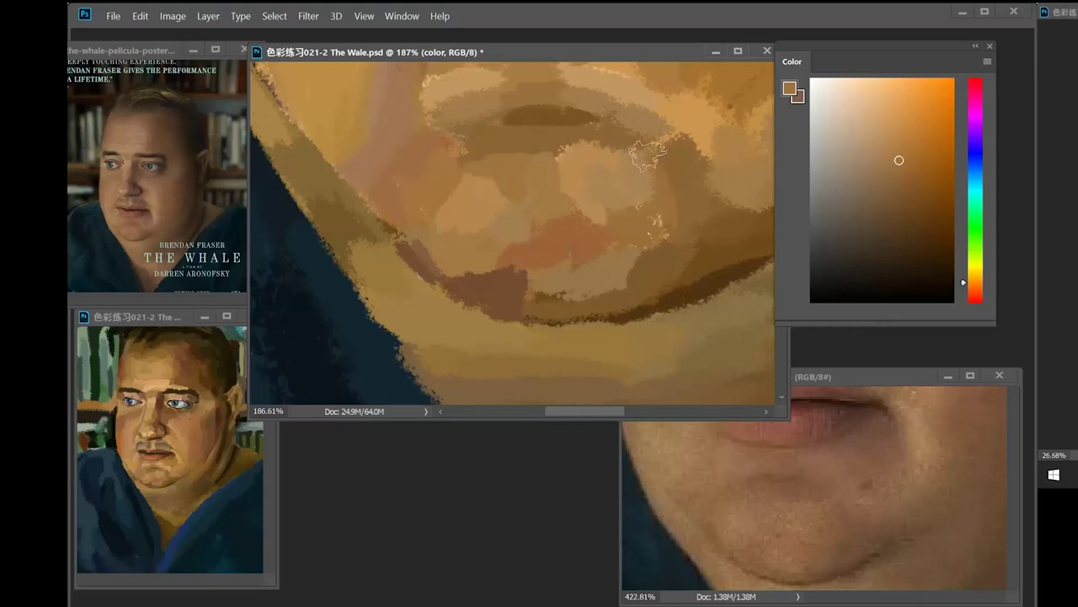
pyautogui.keyDown('alt'); pyautogui.click(604, 166); pyautogui.keyUp('alt')
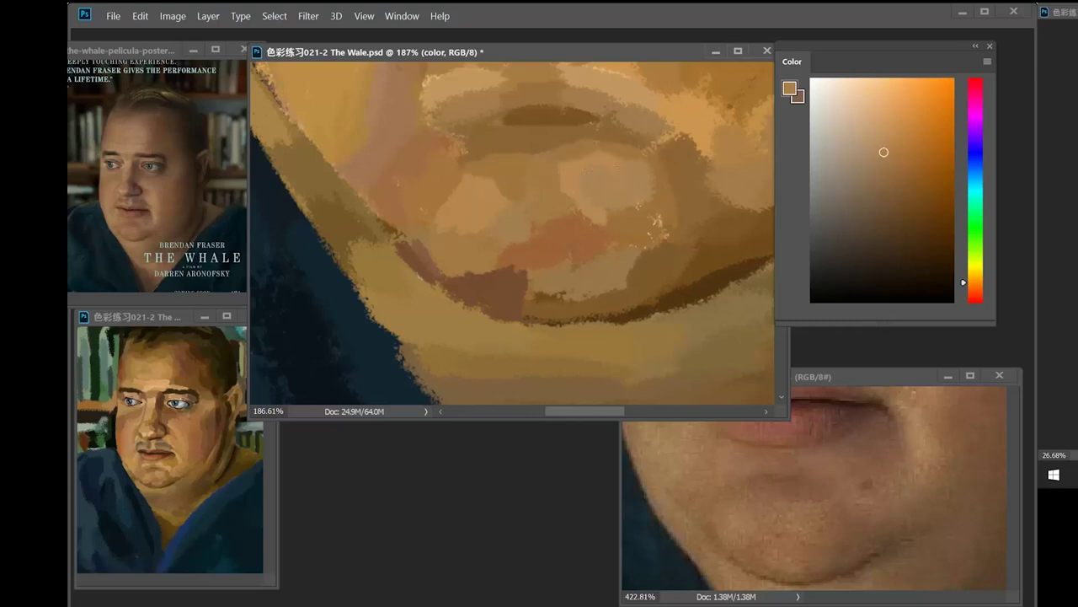
# - Smooth the right side of the chin into the neighboring jaw and cheek with sampled ochre-browns
pyautogui.keyDown('alt'); pyautogui.click(674, 253); pyautogui.keyUp('alt')
pyautogui.moveTo(644, 227); pyautogui.dragTo(678, 270)
pyautogui.keyDown('alt'); pyautogui.click(543, 240); pyautogui.keyUp('alt')
pyautogui.moveTo(640, 194); pyautogui.dragTo(512, 233)
pyautogui.keyDown('alt'); pyautogui.click(638, 151); pyautogui.keyUp('alt')
pyautogui.moveTo(708, 110); pyautogui.dragTo(625, 185)
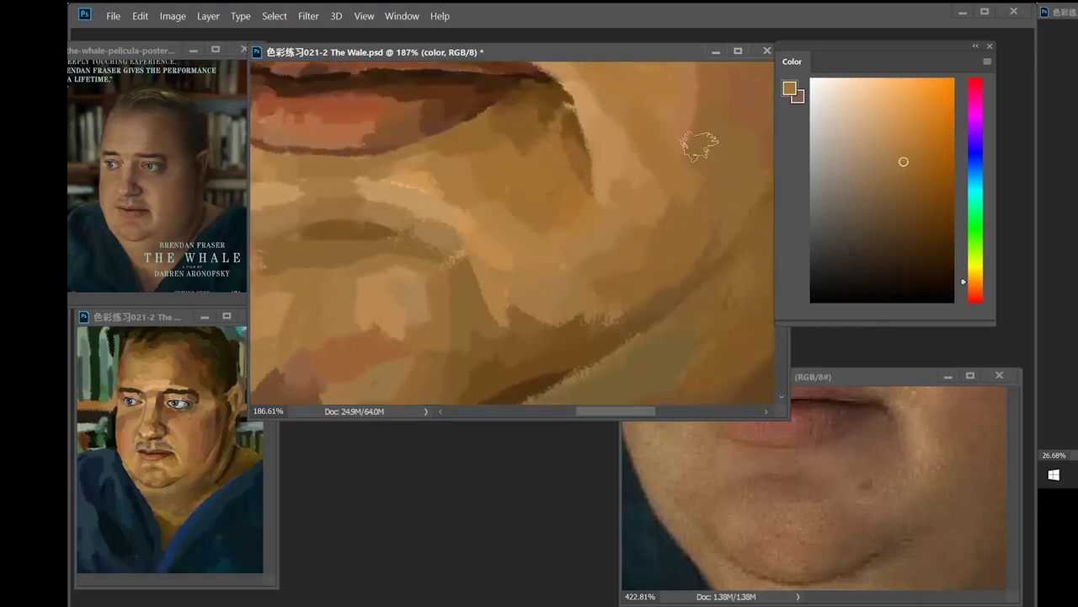
pyautogui.moveTo(698, 144); pyautogui.dragTo(671, 95)
pyautogui.rightClick(667, 176)
# - Repaint the shaded side of the nose tip and the right nostril wing with sampled pinkish and reddish browns
pyautogui.keyDown('alt'); pyautogui.click(549, 255); pyautogui.keyUp('alt')
pyautogui.moveTo(548, 147); pyautogui.dragTo(497, 253)
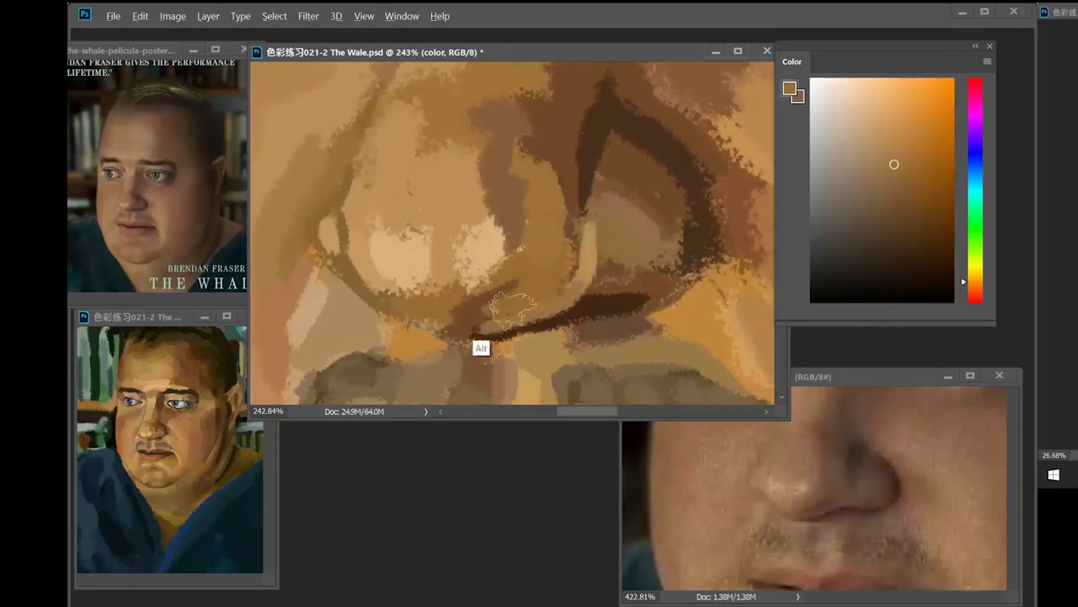
pyautogui.moveTo(481, 346); pyautogui.dragTo(417, 358)
pyautogui.moveTo(657, 177); pyautogui.dragTo(573, 143)
pyautogui.moveTo(693, 184); pyautogui.dragTo(687, 268)
pyautogui.moveTo(582, 223); pyautogui.dragTo(530, 284)
pyautogui.keyDown('alt'); pyautogui.click(530, 284); pyautogui.keyUp('alt')
pyautogui.moveTo(484, 232); pyautogui.dragTo(539, 286)
pyautogui.keyDown('alt'); pyautogui.click(560, 253); pyautogui.keyUp('alt')
pyautogui.moveTo(531, 290); pyautogui.dragTo(590, 211)
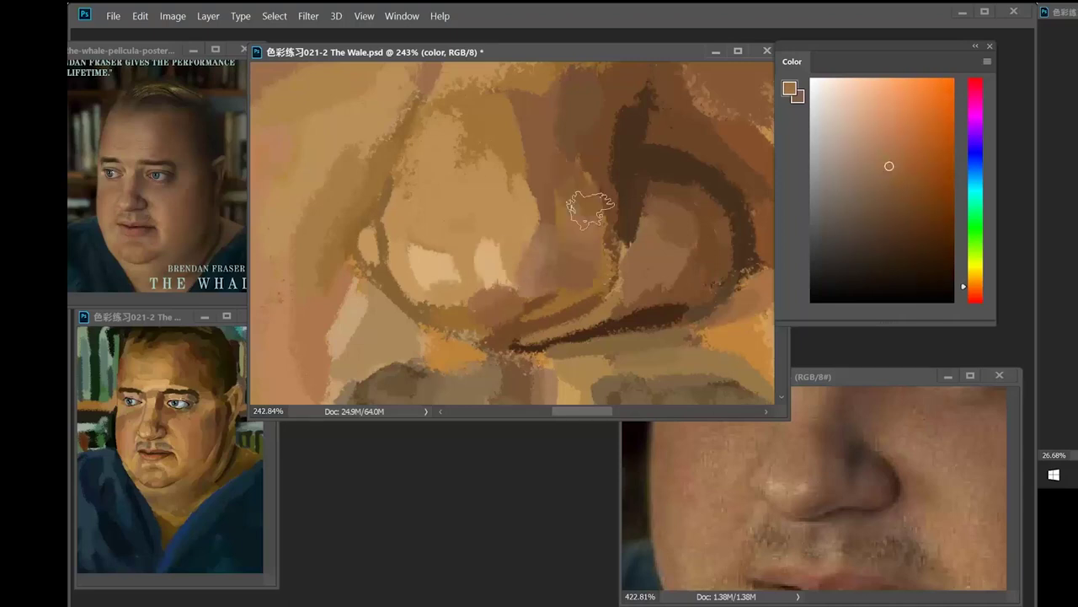
# - Paint the inner corner of the right eye dark red and pick a pale pink for its highlight
pyautogui.moveTo(590, 169); pyautogui.dragTo(539, 363)
pyautogui.moveTo(843, 446); pyautogui.dragTo(822, 539)
pyautogui.moveTo(584, 287); pyautogui.dragTo(597, 241)
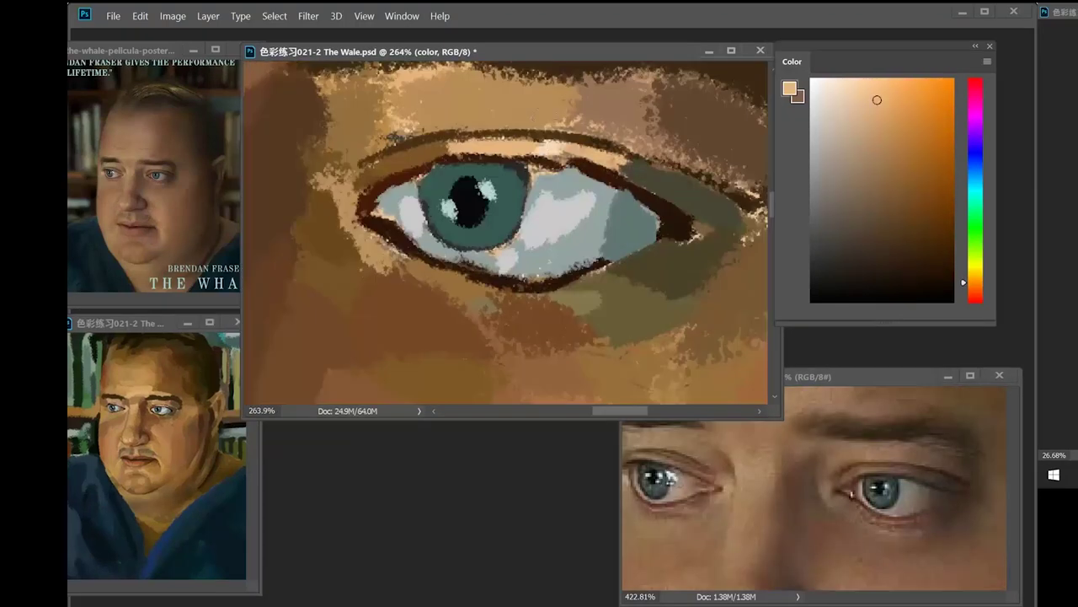
pyautogui.keyDown('alt'); pyautogui.click(375, 203); pyautogui.keyUp('alt')
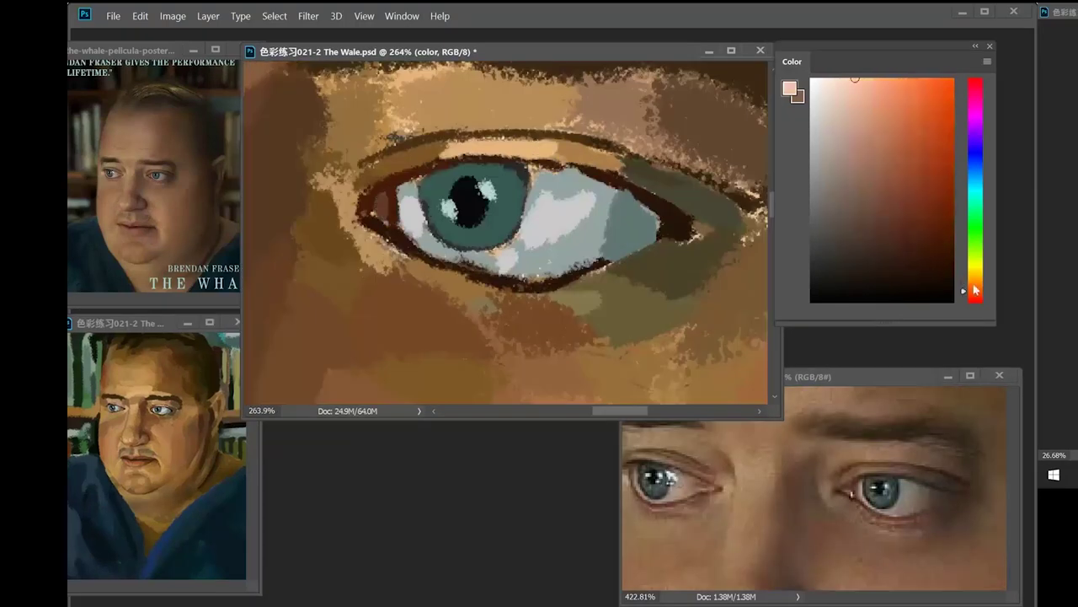
pyautogui.keyDown('alt'); pyautogui.click(377, 129); pyautogui.keyUp('alt')
# - Refine the right eye's outer lid crease in dark brown and even out the eye white with blue-grey
pyautogui.moveTo(505, 202); pyautogui.dragTo(431, 240)
pyautogui.moveTo(590, 236); pyautogui.dragTo(511, 257)
pyautogui.keyDown('alt'); pyautogui.click(539, 265); pyautogui.keyUp('alt')
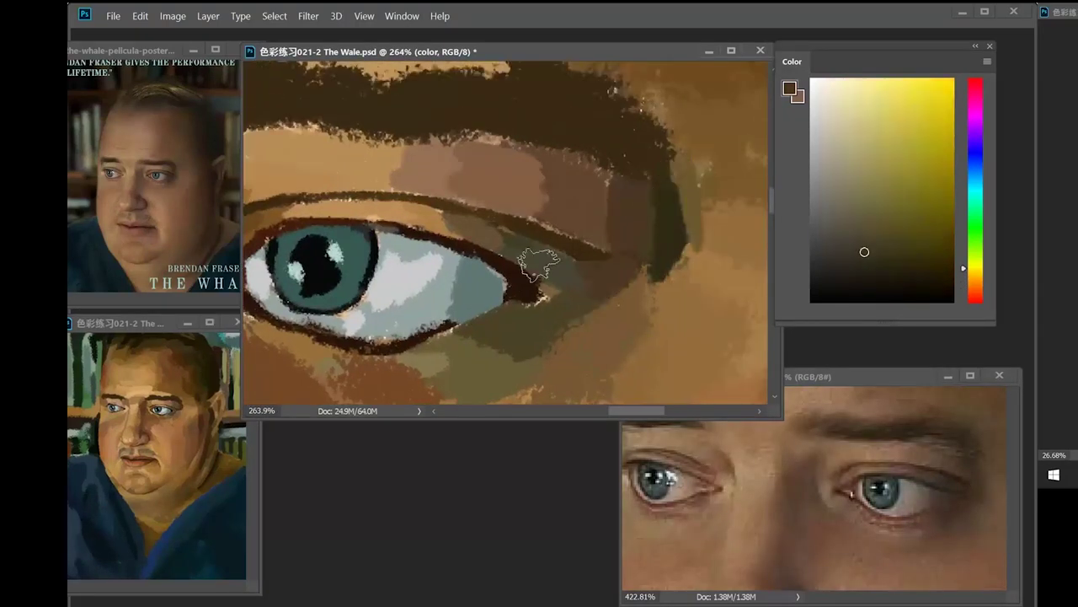
pyautogui.moveTo(405, 203); pyautogui.dragTo(590, 320)
pyautogui.moveTo(506, 169); pyautogui.dragTo(501, 362)
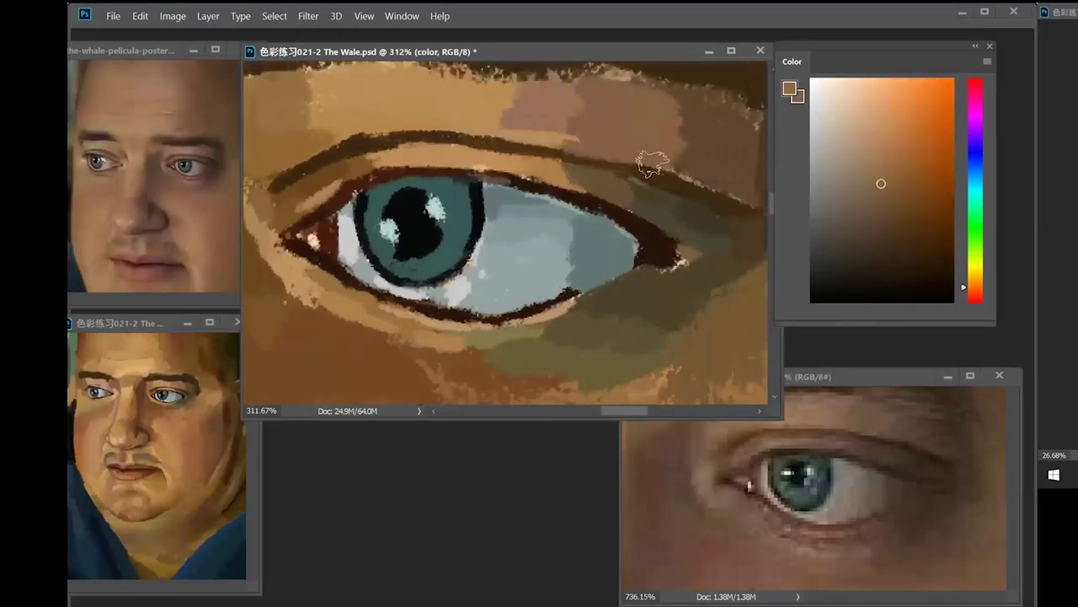
# - Deepen the shadow around the right eye's outer corner and refine the eyelid area with sampled browns and olives
pyautogui.moveTo(590, 282); pyautogui.dragTo(653, 257)
pyautogui.moveTo(539, 253); pyautogui.dragTo(507, 241)
pyautogui.moveTo(524, 241); pyautogui.dragTo(498, 283)
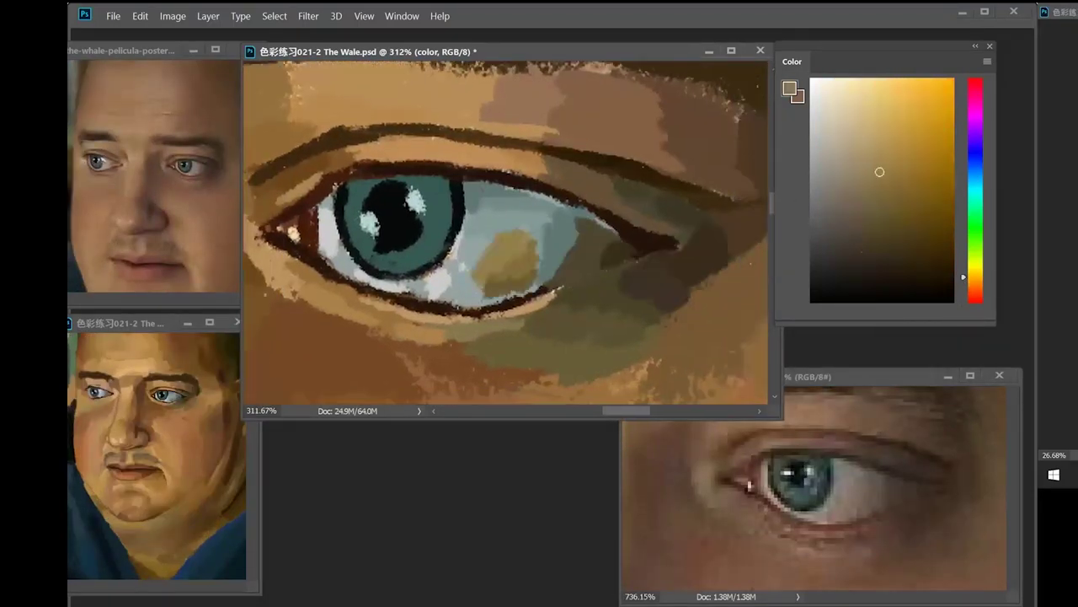
pyautogui.moveTo(453, 187); pyautogui.dragTo(431, 209)
pyautogui.moveTo(468, 345); pyautogui.dragTo(645, 336)
pyautogui.moveTo(505, 198); pyautogui.dragTo(489, 213)
pyautogui.moveTo(573, 211); pyautogui.dragTo(520, 219)
pyautogui.moveTo(531, 186); pyautogui.dragTo(592, 207)
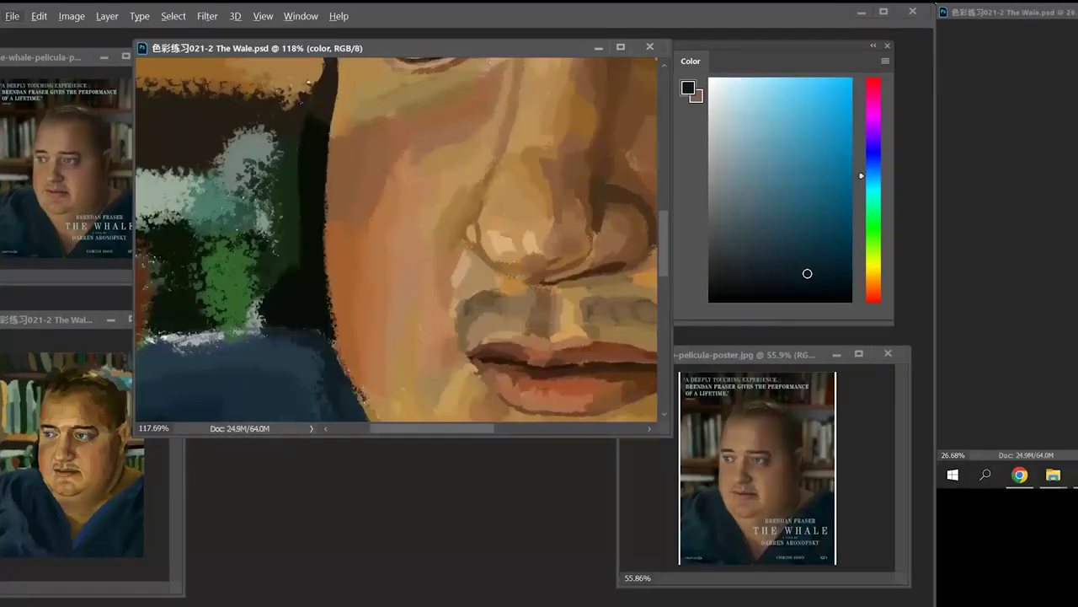
# - Adjust the brush and repaint the background strip along the left edge of the face with sampled near-black colors
pyautogui.rightClick(460, 226)
pyautogui.click(595, 239)
pyautogui.click(415, 57)
pyautogui.keyDown('alt'); pyautogui.click(373, 141); pyautogui.keyUp('alt')
pyautogui.moveTo(307, 148); pyautogui.dragTo(386, 132)
pyautogui.keyDown('alt'); pyautogui.click(372, 140); pyautogui.keyUp('alt')
pyautogui.keyDown('alt'); pyautogui.click(380, 192); pyautogui.keyUp('alt')
pyautogui.moveTo(381, 225)
pyautogui.mouseDown()
pyautogui.moveTo(385, 164)
pyautogui.moveTo(389, 320)
pyautogui.mouseUp()
pyautogui.keyDown('alt'); pyautogui.click(386, 260); pyautogui.keyUp('alt')
pyautogui.moveTo(386, 257); pyautogui.dragTo(387, 249)
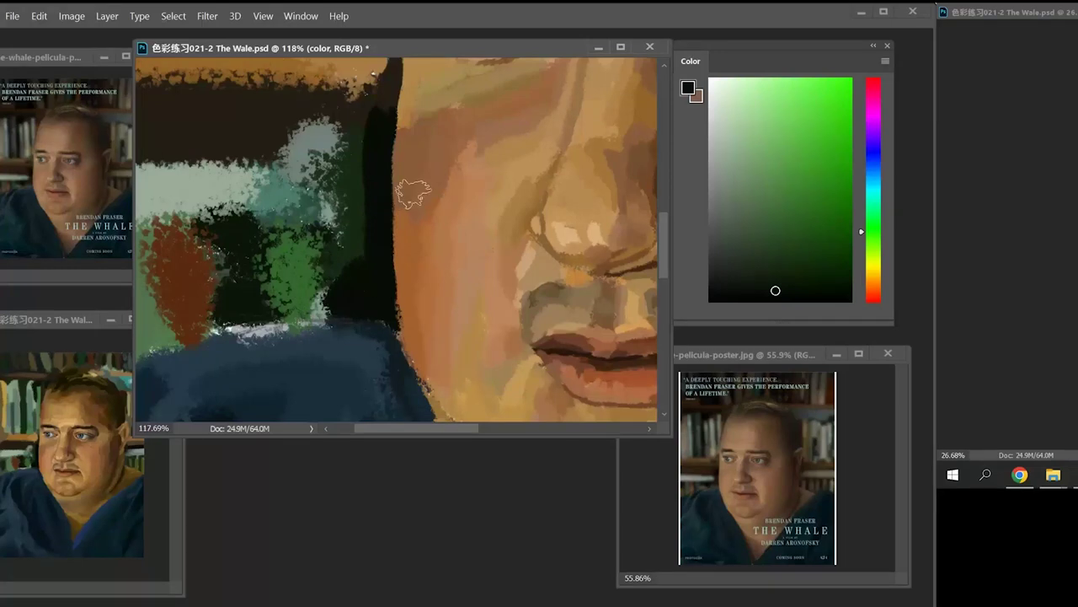
pyautogui.moveTo(397, 345); pyautogui.dragTo(397, 309)
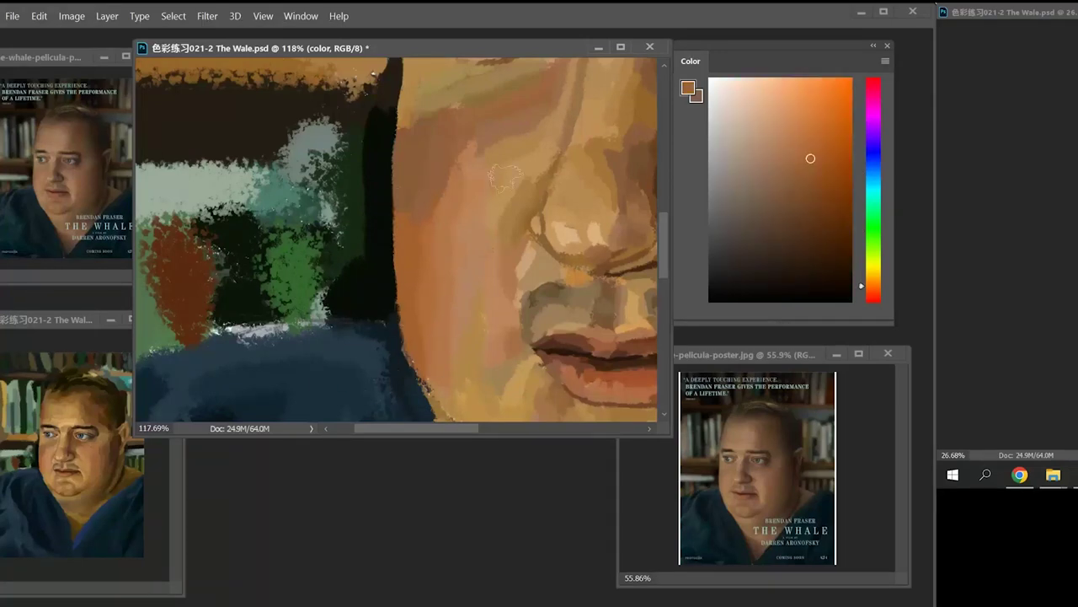
# - Blend the orange and pink patches on the left cheek with skin tones sampled from the surrounding area
pyautogui.keyDown('alt'); pyautogui.click(422, 304); pyautogui.keyUp('alt')
pyautogui.rightClick(571, 242)
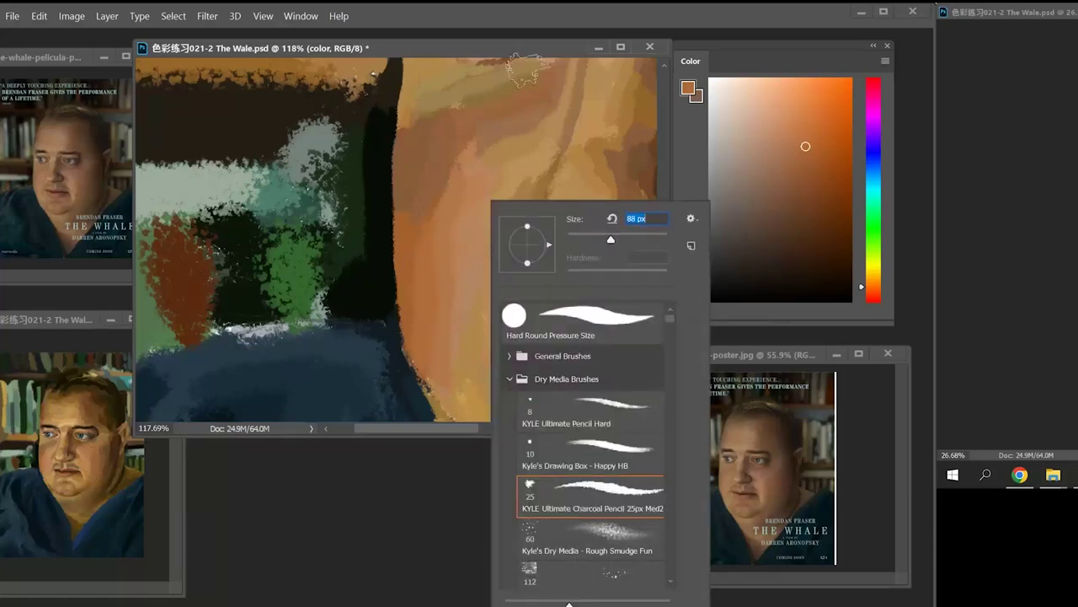
pyautogui.keyDown('alt'); pyautogui.click(437, 308); pyautogui.keyUp('alt')
pyautogui.keyDown('alt'); pyautogui.click(460, 376); pyautogui.keyUp('alt')
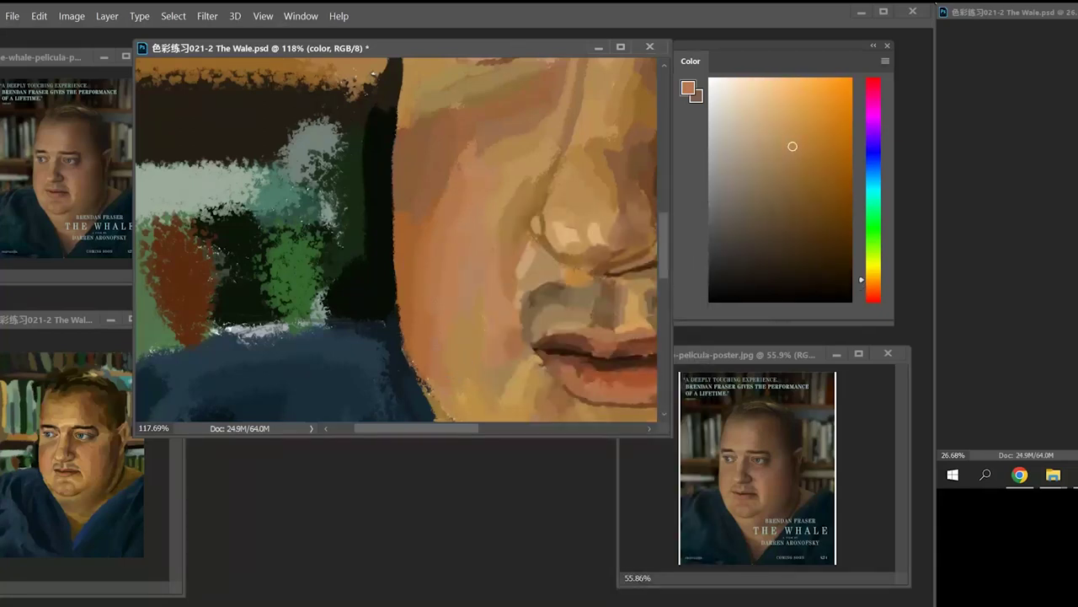
pyautogui.moveTo(477, 214); pyautogui.dragTo(455, 266)
pyautogui.keyDown('alt'); pyautogui.click(434, 239); pyautogui.keyUp('alt')
pyautogui.moveTo(425, 224)
pyautogui.mouseDown()
pyautogui.moveTo(405, 257)
pyautogui.moveTo(448, 186)
pyautogui.mouseUp()
# - Rework the cheek's outer edge beside the dark background with sampled browns and muted oranges
pyautogui.keyDown('alt'); pyautogui.click(426, 213); pyautogui.keyUp('alt')
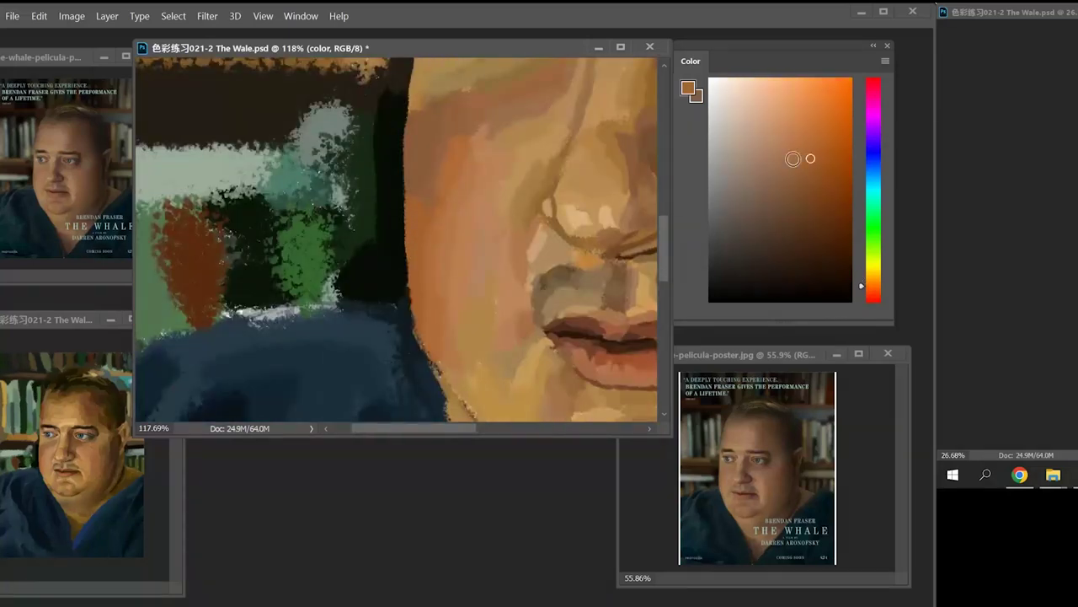
pyautogui.moveTo(414, 253)
pyautogui.mouseDown()
pyautogui.moveTo(412, 202)
pyautogui.moveTo(417, 295)
pyautogui.moveTo(419, 229)
pyautogui.mouseUp()
pyautogui.keyDown('alt'); pyautogui.click(428, 187); pyautogui.keyUp('alt')
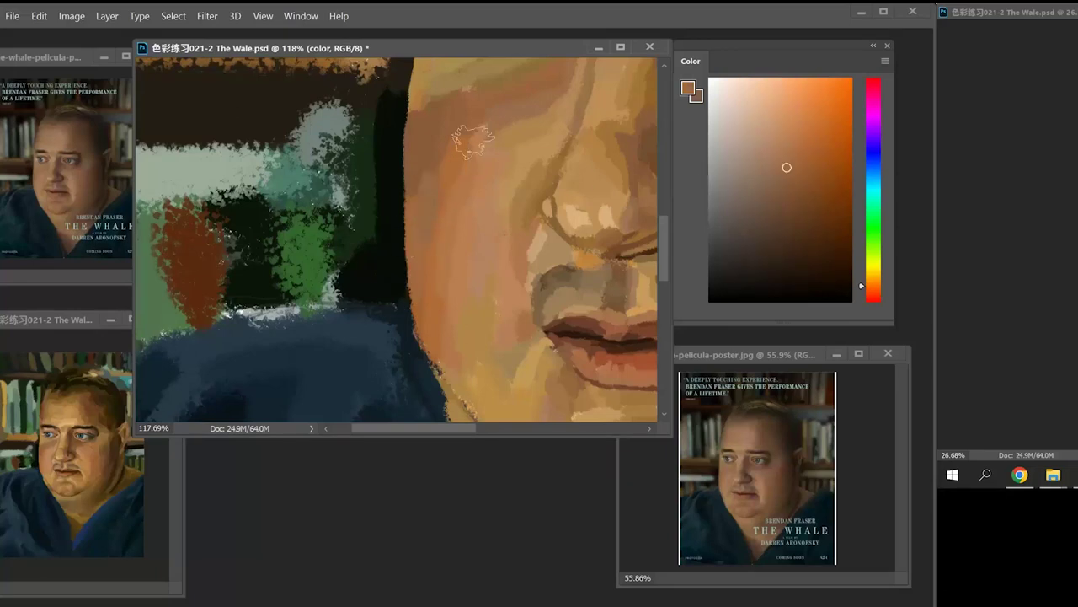
pyautogui.keyDown('alt'); pyautogui.click(433, 182); pyautogui.keyUp('alt')
pyautogui.keyDown('alt'); pyautogui.click(417, 218); pyautogui.keyUp('alt')
pyautogui.keyDown('alt'); pyautogui.click(414, 332); pyautogui.keyUp('alt')
pyautogui.keyDown('alt'); pyautogui.click(642, 202); pyautogui.keyUp('alt')
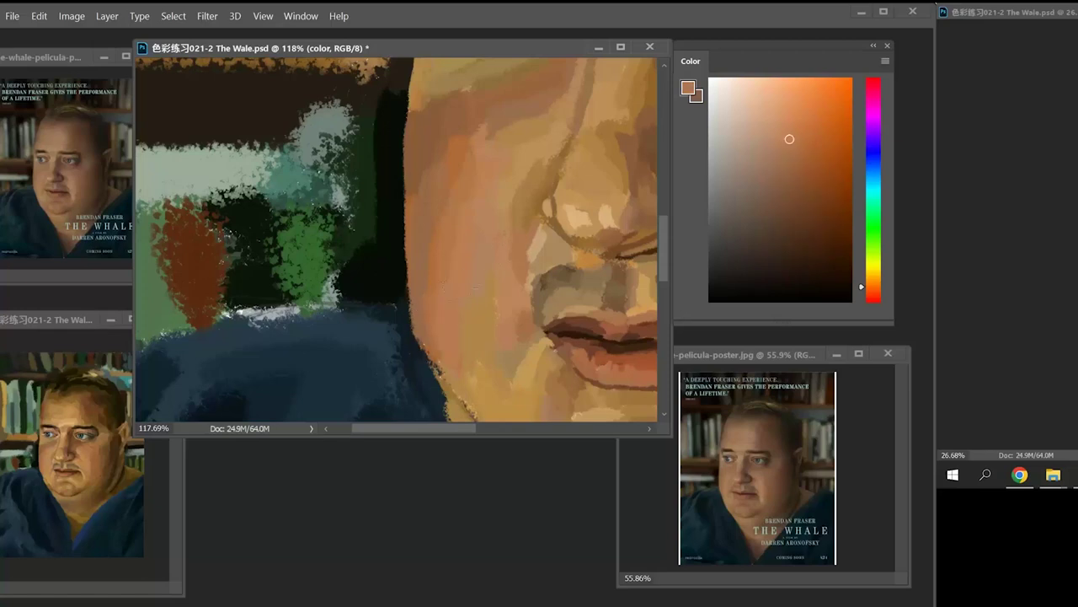
# - Soften the transition between the pink cheek and the tan area beside the nose with sampled peach and beige tones
pyautogui.keyDown('alt'); pyautogui.click(482, 176); pyautogui.keyUp('alt')
pyautogui.keyDown('alt'); pyautogui.click(501, 181); pyautogui.keyUp('alt')
pyautogui.keyDown('alt'); pyautogui.click(497, 198); pyautogui.keyUp('alt')
pyautogui.keyDown('alt'); pyautogui.click(489, 198); pyautogui.keyUp('alt')
pyautogui.keyDown('alt'); pyautogui.click(484, 166); pyautogui.keyUp('alt')
pyautogui.moveTo(495, 178); pyautogui.dragTo(501, 215)
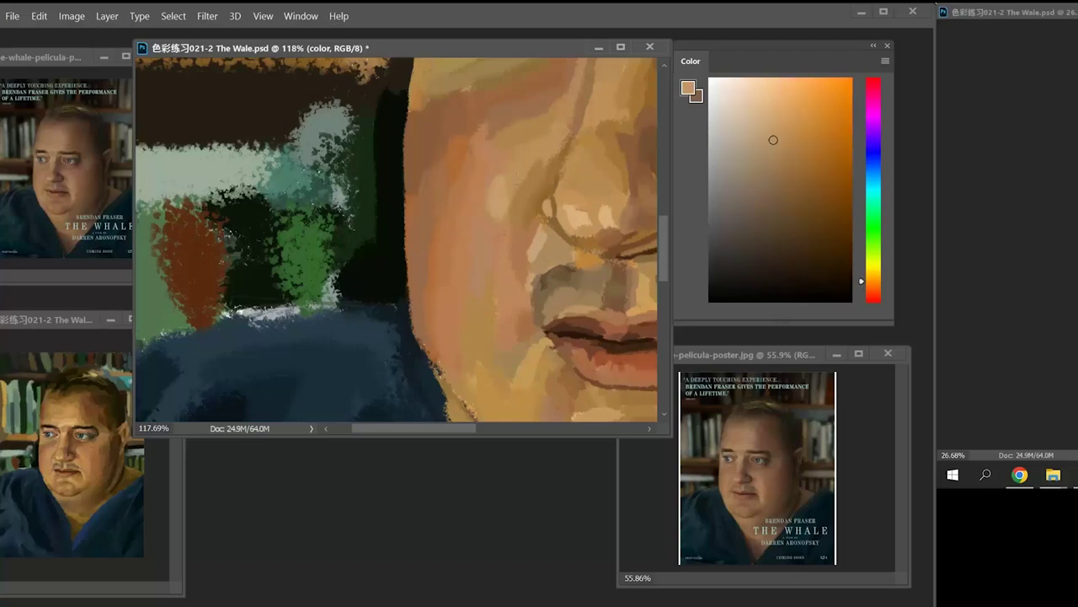
pyautogui.keyDown('alt'); pyautogui.click(496, 247); pyautogui.keyUp('alt')
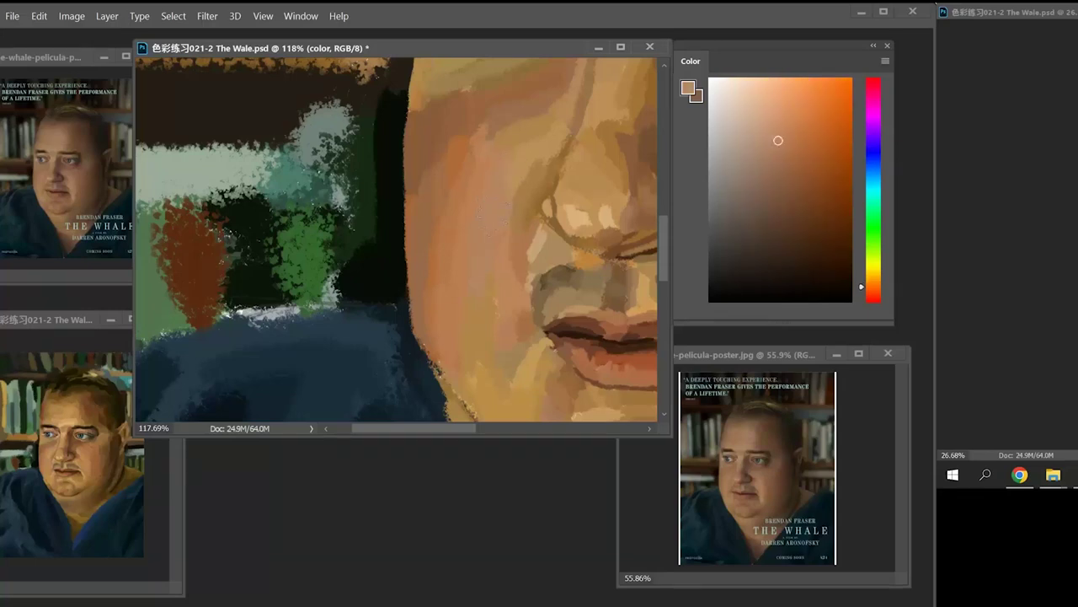
pyautogui.moveTo(480, 267); pyautogui.dragTo(488, 234)
# - Paint the lower left cheek near the shirt edge with sampled orange-browns and a warm tan
pyautogui.keyDown('alt'); pyautogui.click(455, 323); pyautogui.keyUp('alt')
pyautogui.moveTo(438, 295); pyautogui.dragTo(445, 348)
pyautogui.keyDown('alt'); pyautogui.click(446, 307); pyautogui.keyUp('alt')
pyautogui.click(783, 151)
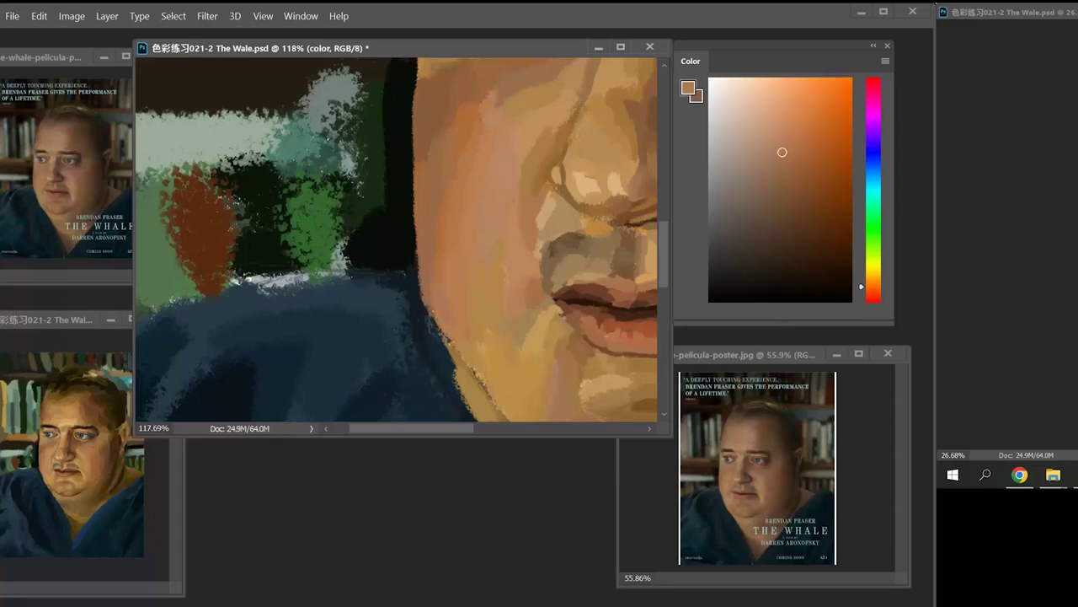
pyautogui.keyDown('alt'); pyautogui.click(608, 223); pyautogui.keyUp('alt')
pyautogui.keyDown('alt'); pyautogui.click(495, 265); pyautogui.keyUp('alt')
pyautogui.moveTo(473, 267); pyautogui.dragTo(479, 300)
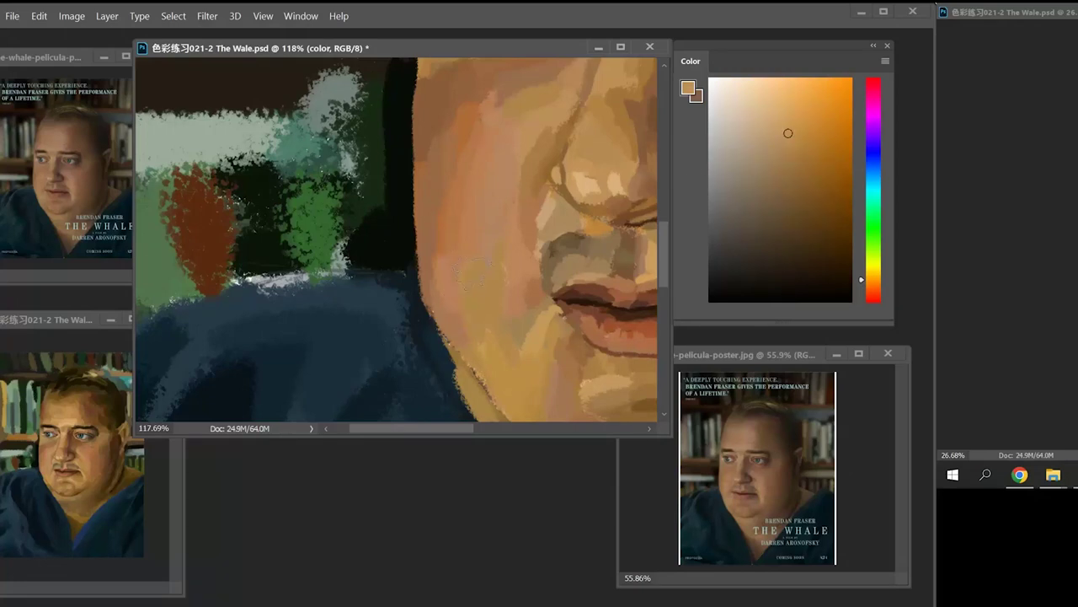
# - Break up the yellow patch on the lower left cheek with sampled peach and light orange strokes
pyautogui.keyDown('alt'); pyautogui.click(458, 272); pyautogui.keyUp('alt')
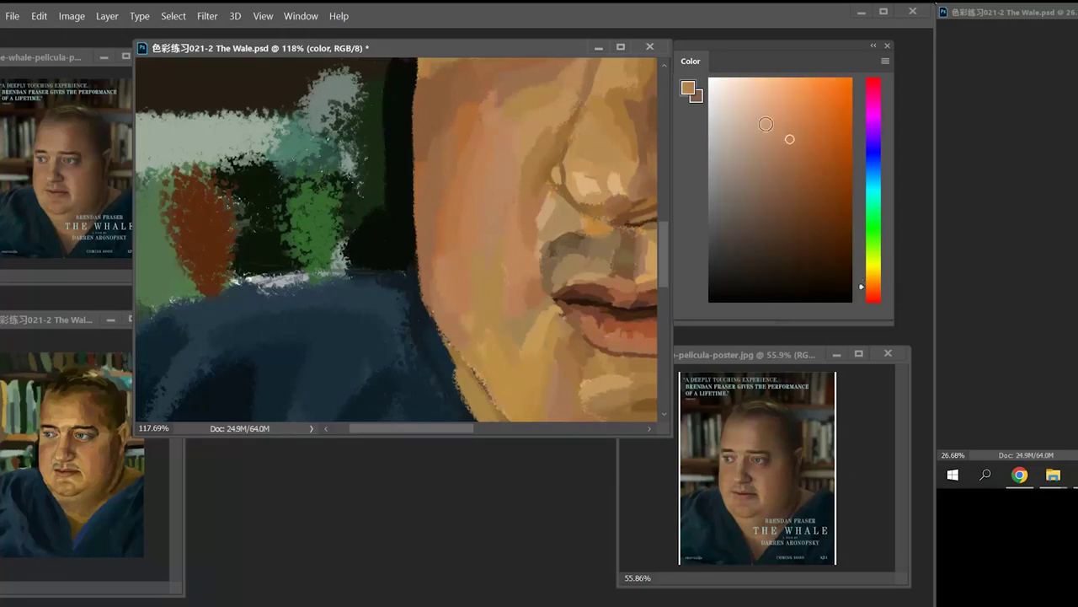
pyautogui.keyDown('alt'); pyautogui.click(495, 285); pyautogui.keyUp('alt')
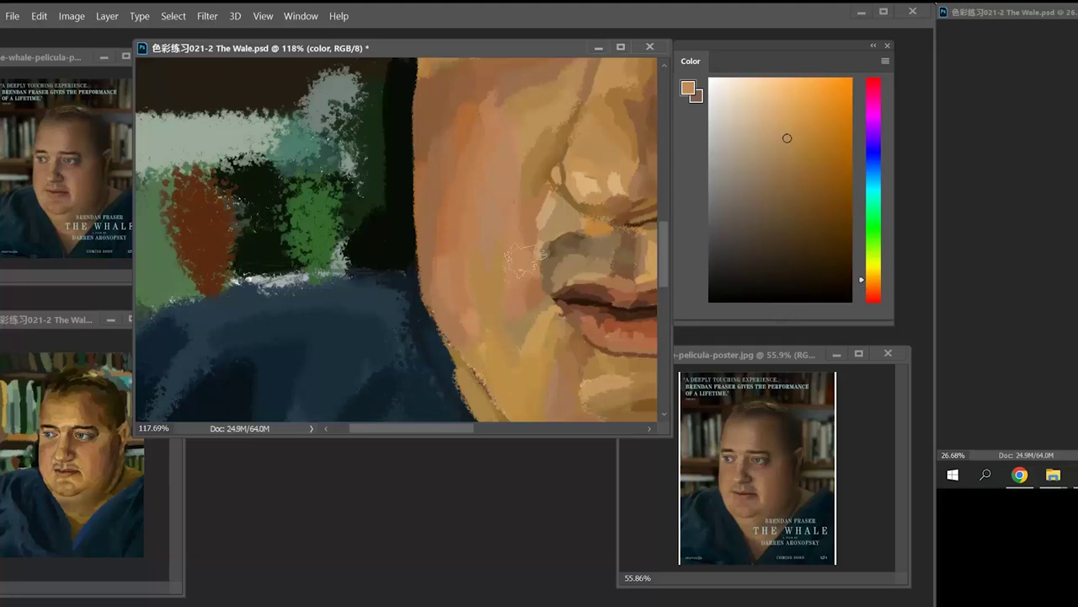
pyautogui.keyDown('alt'); pyautogui.click(473, 282); pyautogui.keyUp('alt')
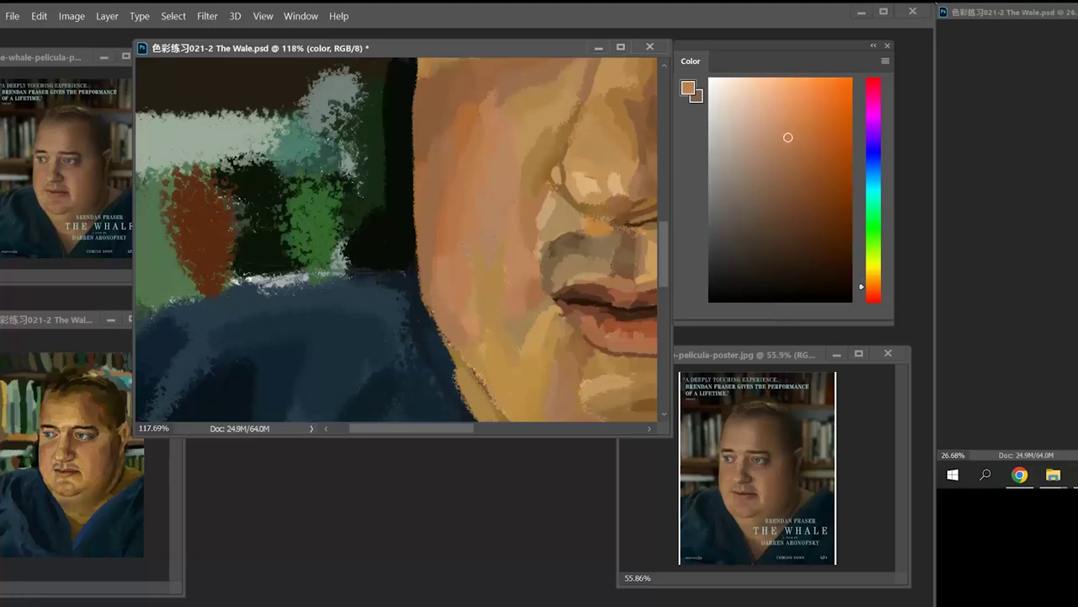
pyautogui.moveTo(467, 305); pyautogui.dragTo(468, 269)
pyautogui.keyDown('alt'); pyautogui.click(462, 225); pyautogui.keyUp('alt')
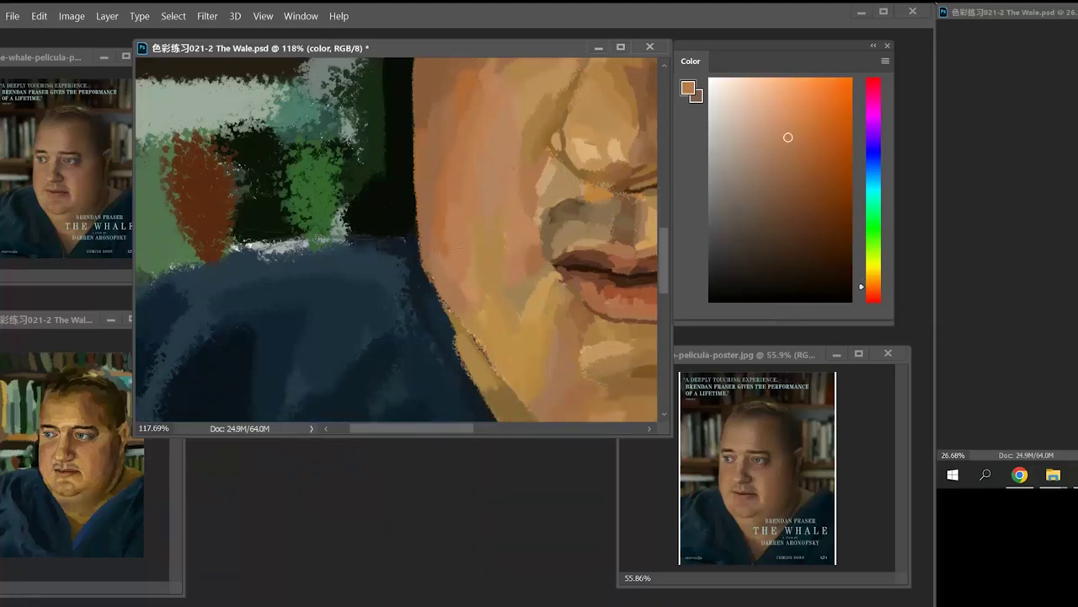
pyautogui.keyDown('alt'); pyautogui.click(448, 271); pyautogui.keyUp('alt')
pyautogui.scroll(-1, 506, 286)
# - Blend the cheek beside the left mouth corner into the jaw with sampled ochre and tan tones
pyautogui.keyDown('alt'); pyautogui.click(493, 240); pyautogui.keyUp('alt')
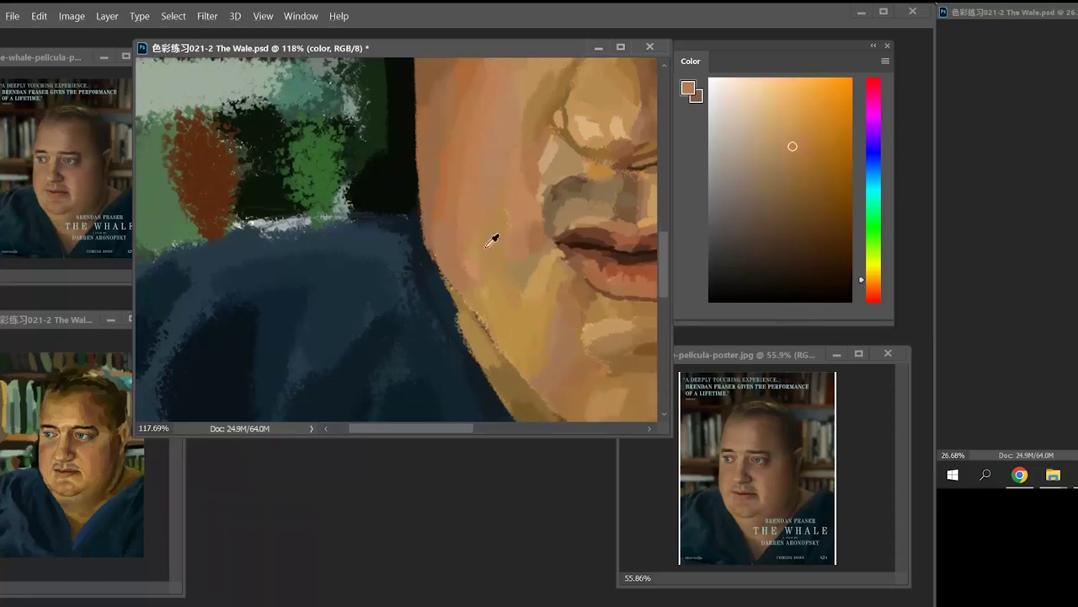
pyautogui.keyDown('alt'); pyautogui.click(478, 281); pyautogui.keyUp('alt')
pyautogui.keyDown('alt'); pyautogui.click(508, 239); pyautogui.keyUp('alt')
pyautogui.keyDown('alt'); pyautogui.click(505, 244); pyautogui.keyUp('alt')
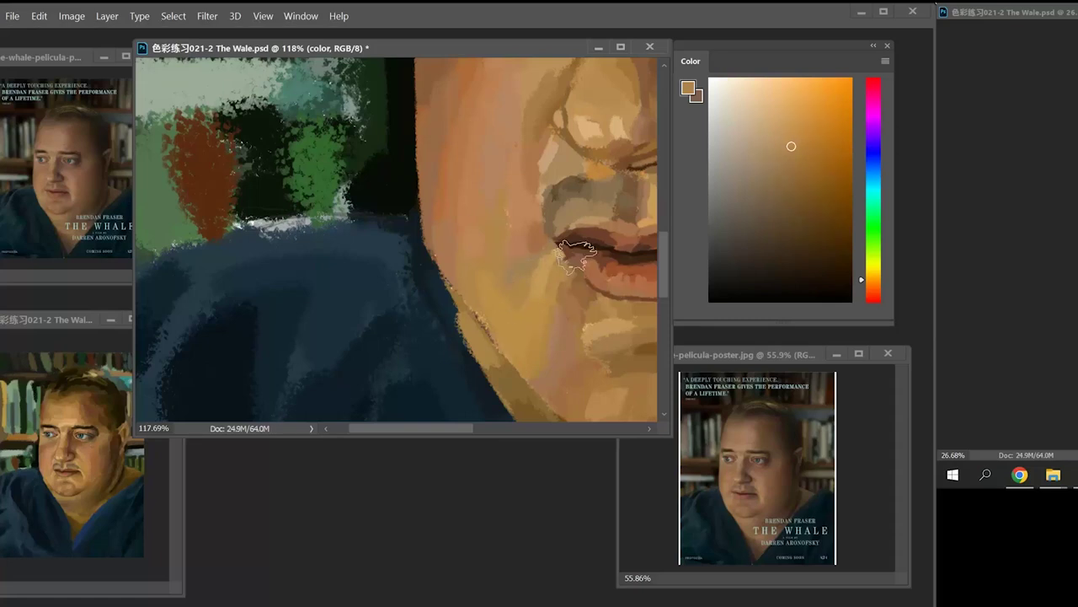
pyautogui.keyDown('alt'); pyautogui.click(524, 290); pyautogui.keyUp('alt')
pyautogui.moveTo(542, 292); pyautogui.dragTo(518, 262)
pyautogui.keyDown('alt'); pyautogui.click(477, 249); pyautogui.keyUp('alt')
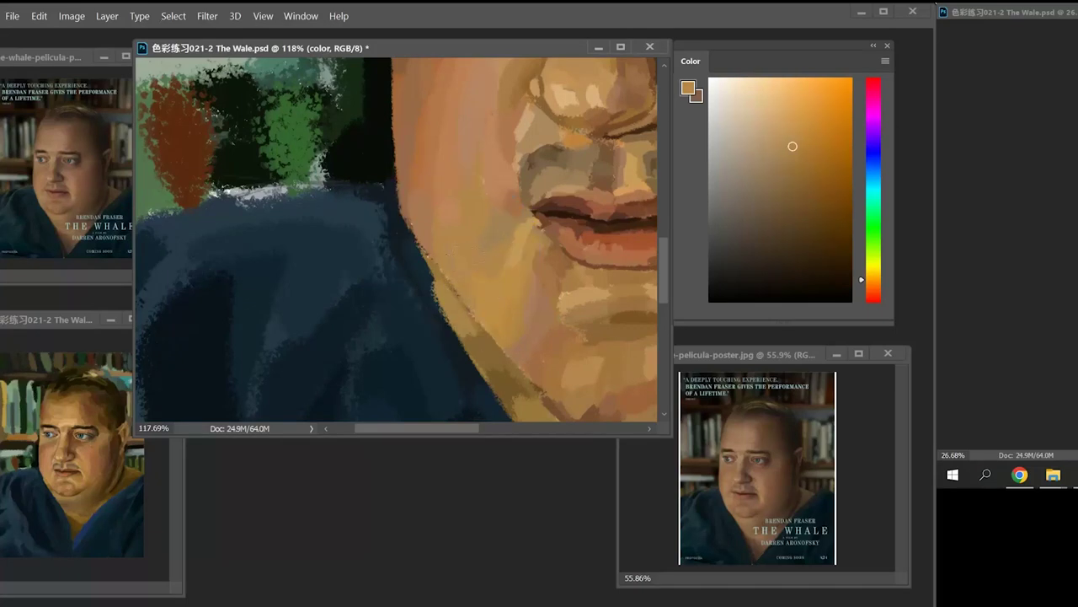
# - Even out the left jaw area below the mouth corner with sampled golden and brownish skin tones
pyautogui.keyDown('alt'); pyautogui.click(509, 272); pyautogui.keyUp('alt')
pyautogui.keyDown('alt'); pyautogui.click(514, 312); pyautogui.keyUp('alt')
pyautogui.moveTo(574, 322); pyautogui.dragTo(493, 281)
pyautogui.keyDown('alt'); pyautogui.click(466, 242); pyautogui.keyUp('alt')
pyautogui.moveTo(473, 220); pyautogui.dragTo(469, 249)
pyautogui.keyDown('alt'); pyautogui.click(456, 252); pyautogui.keyUp('alt')
pyautogui.keyDown('alt'); pyautogui.click(470, 234); pyautogui.keyUp('alt')
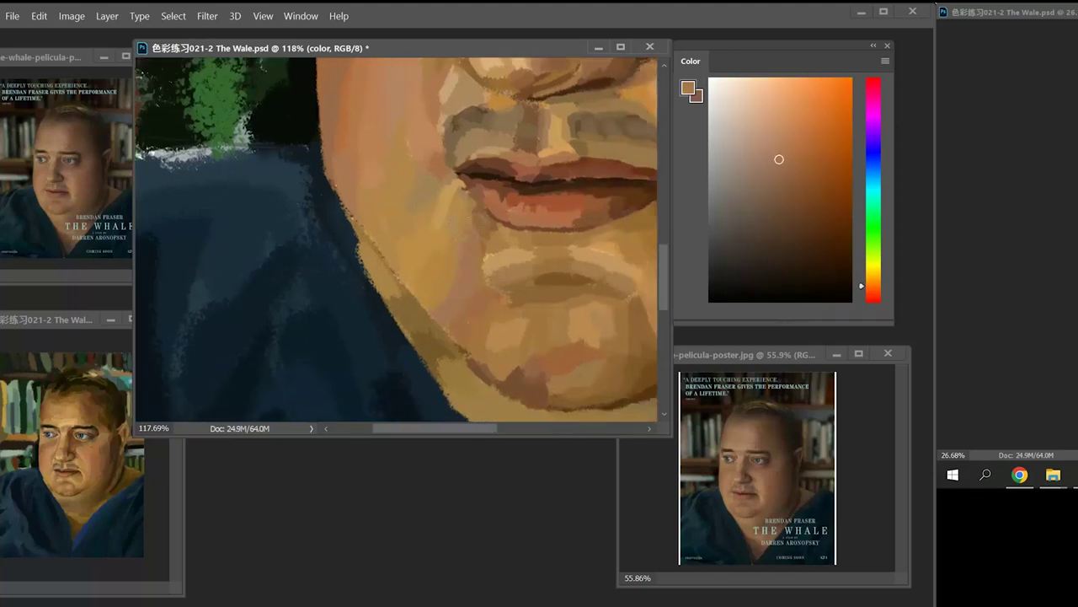
# - Smooth the skin around the left mouth corner and jowl with muted brown, beige and tan strokes
pyautogui.moveTo(472, 263)
pyautogui.mouseDown()
pyautogui.moveTo(433, 231)
pyautogui.moveTo(498, 270)
pyautogui.moveTo(480, 275)
pyautogui.mouseUp()
pyautogui.keyDown('alt'); pyautogui.click(442, 232); pyautogui.keyUp('alt')
pyautogui.keyDown('alt'); pyautogui.click(423, 235); pyautogui.keyUp('alt')
pyautogui.click(749, 174)
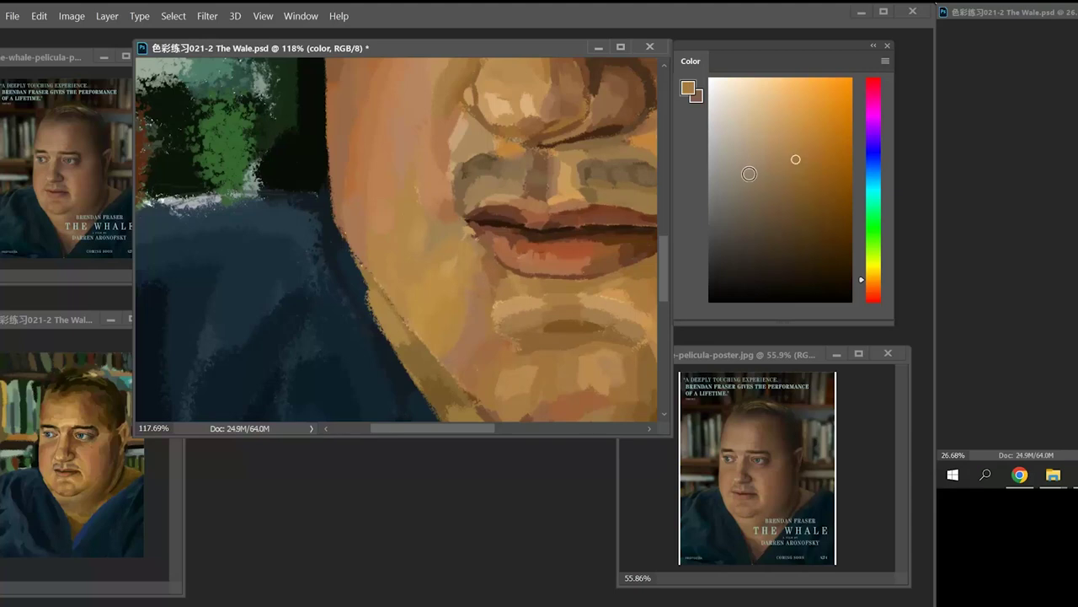
pyautogui.click(778, 145)
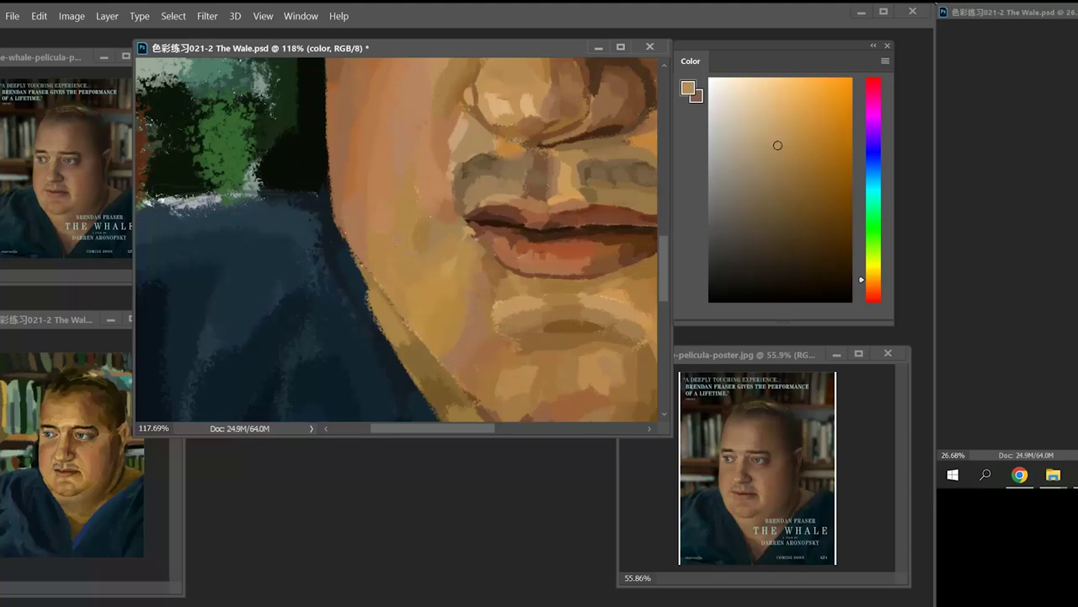
pyautogui.keyDown('alt'); pyautogui.click(438, 241); pyautogui.keyUp('alt')
pyautogui.moveTo(484, 264); pyautogui.dragTo(468, 285)
pyautogui.moveTo(455, 298); pyautogui.dragTo(426, 304)
pyautogui.moveTo(415, 249); pyautogui.dragTo(425, 250)
# - Enlarge the reference poster views and compare the face with the painting, from the whole head to the right eye
pyautogui.scroll(2, 423, 250)
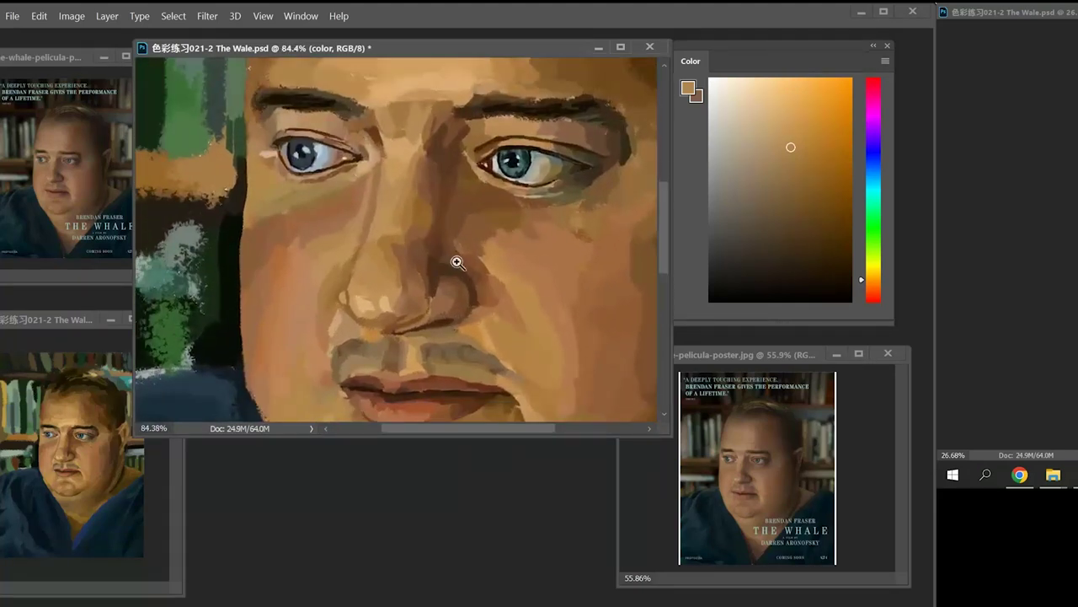
pyautogui.scroll(4, 443, 240)
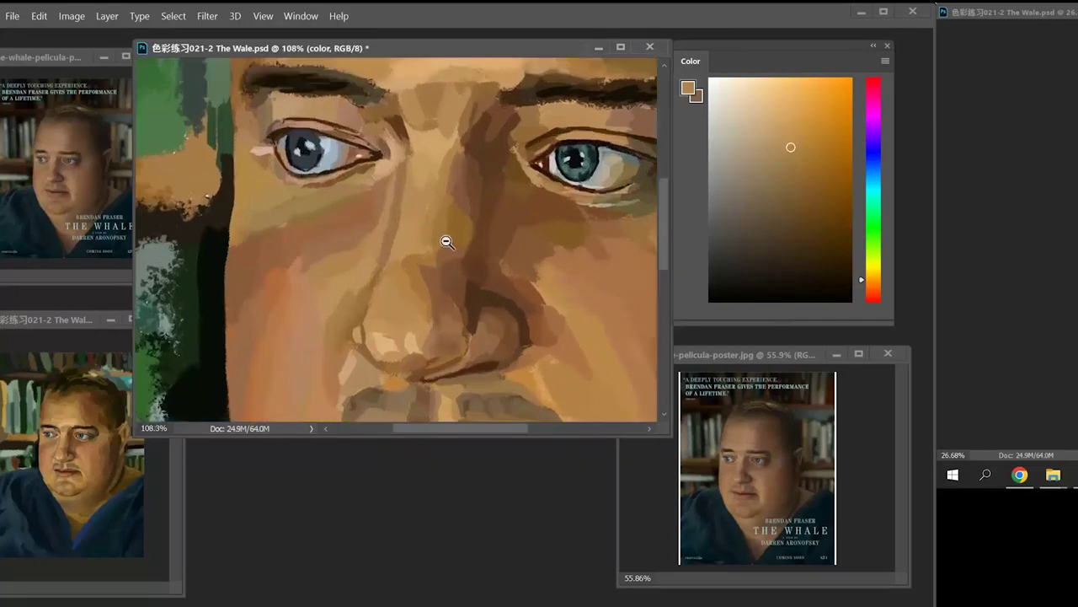
pyautogui.click(773, 481)
pyautogui.moveTo(775, 483); pyautogui.dragTo(801, 472)
pyautogui.moveTo(758, 347); pyautogui.dragTo(756, 367)
pyautogui.scroll(2, 624, 473)
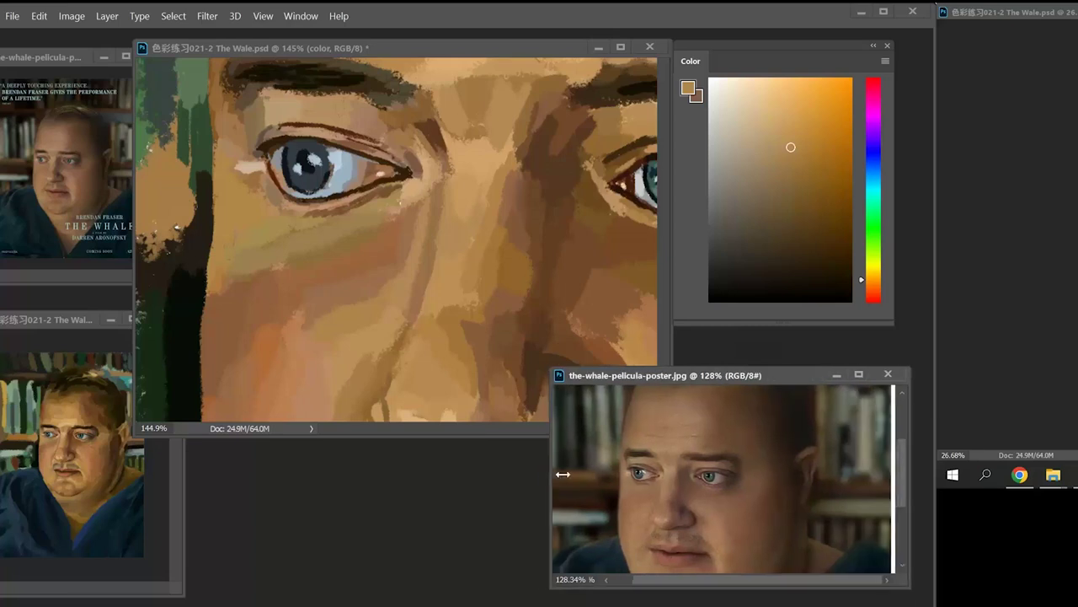
pyautogui.scroll(-4, 430, 263)
pyautogui.scroll(-5, 429, 264)
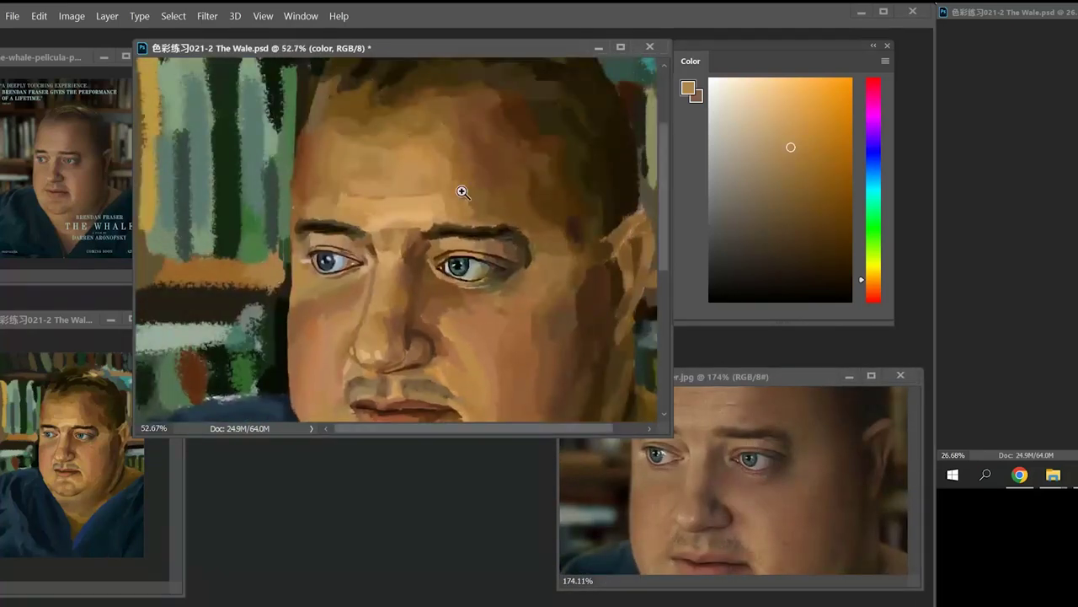
pyautogui.moveTo(478, 252); pyautogui.dragTo(486, 205)
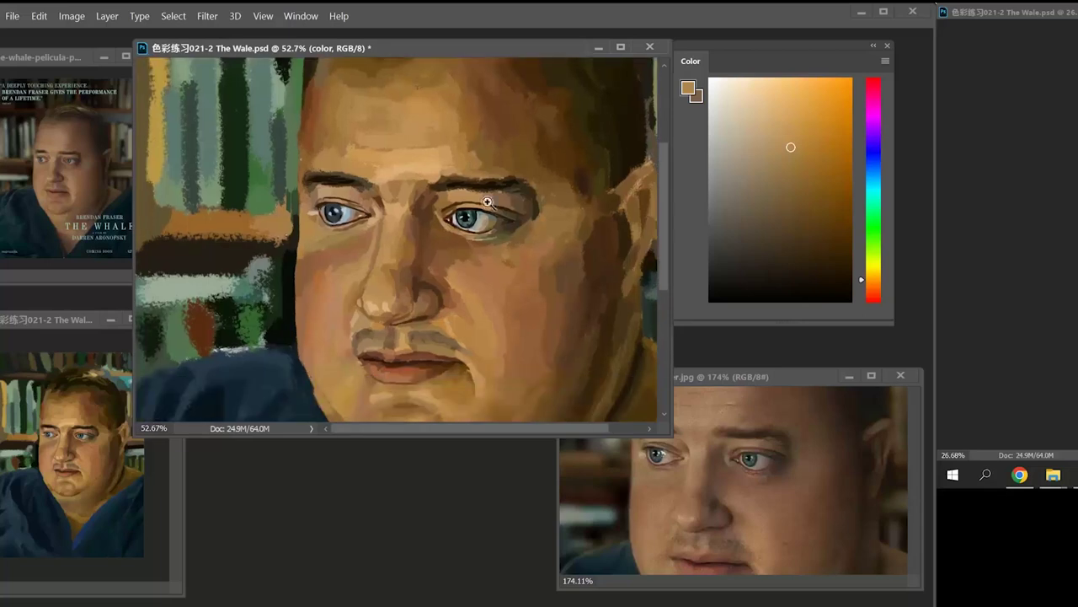
pyautogui.scroll(4, 85, 192)
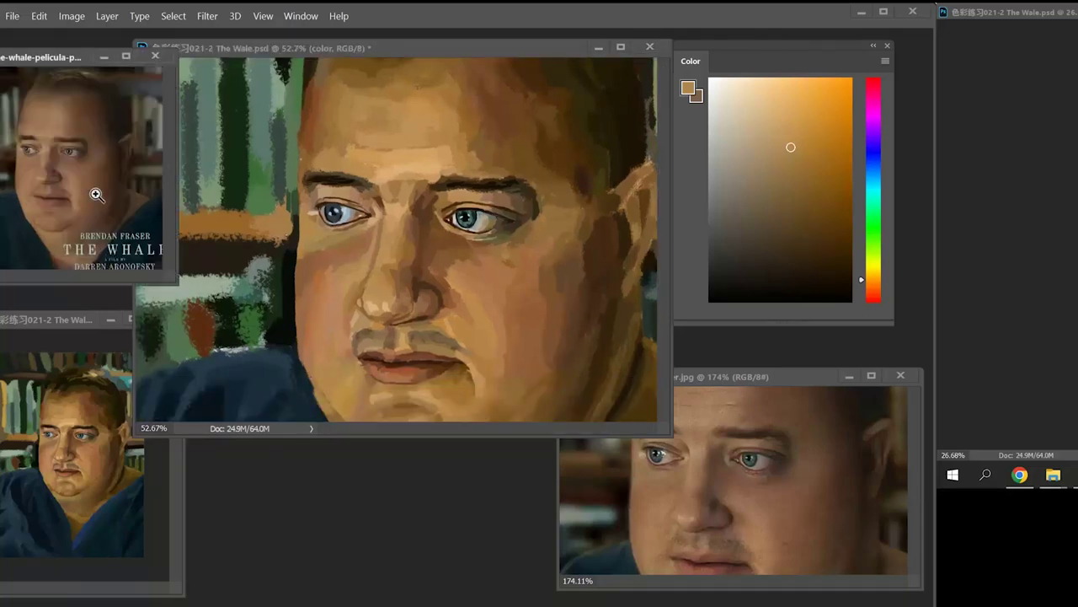
pyautogui.scroll(6, 506, 232)
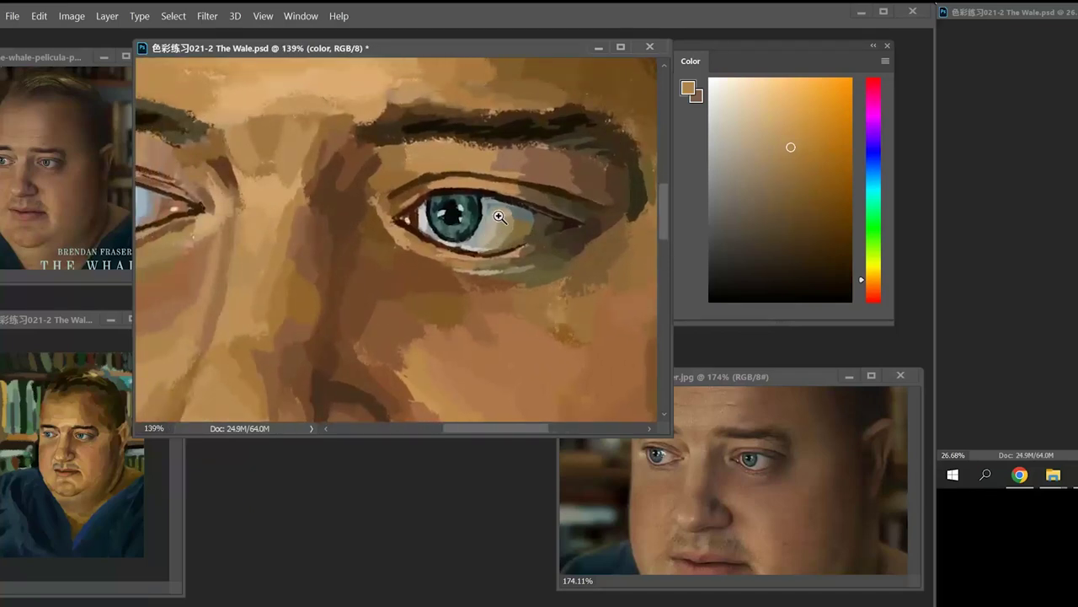
pyautogui.scroll(3, 499, 217)
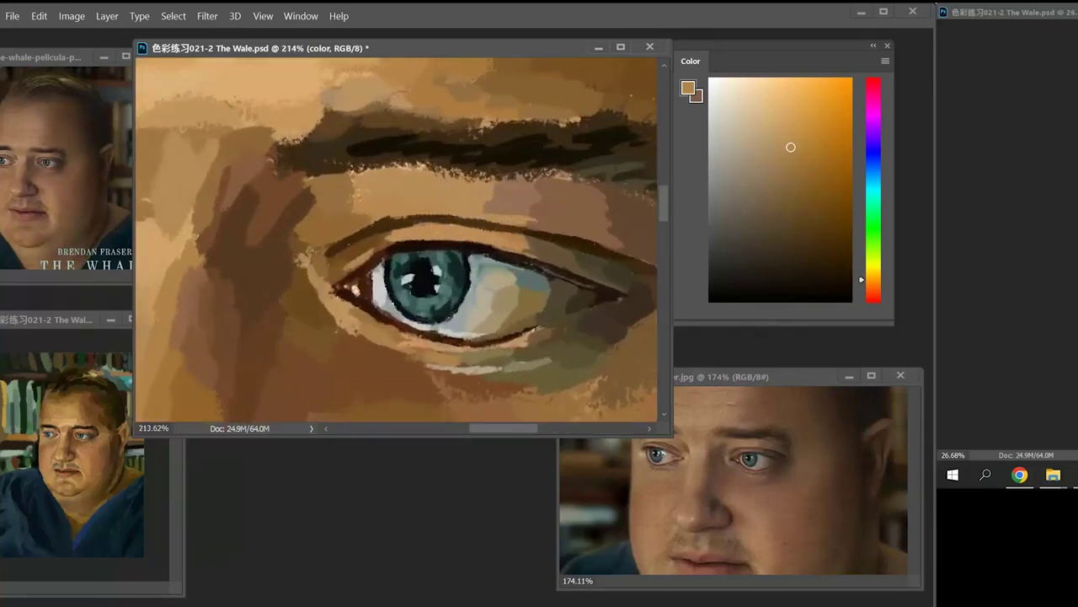
# - Adjust the brush size and refine the skin just under the right eyebrow with sampled pinkish and dark browns
pyautogui.rightClick(535, 200)
pyautogui.click(645, 240)
pyautogui.click(627, 238)
pyautogui.click(524, 54)
pyautogui.keyDown('alt'); pyautogui.click(504, 192); pyautogui.keyUp('alt')
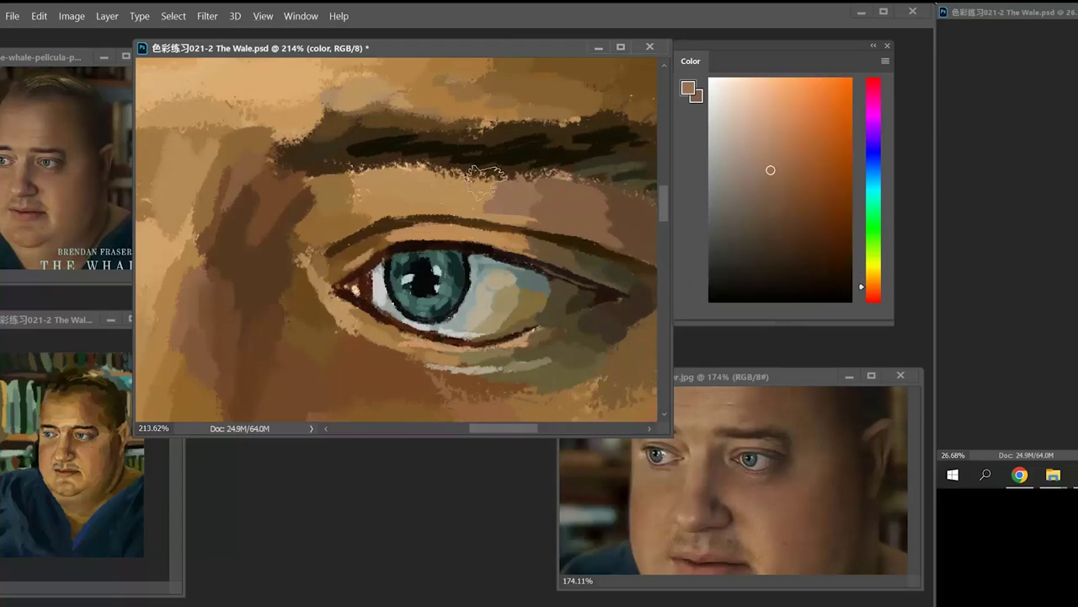
pyautogui.keyDown('alt'); pyautogui.click(497, 175); pyautogui.keyUp('alt')
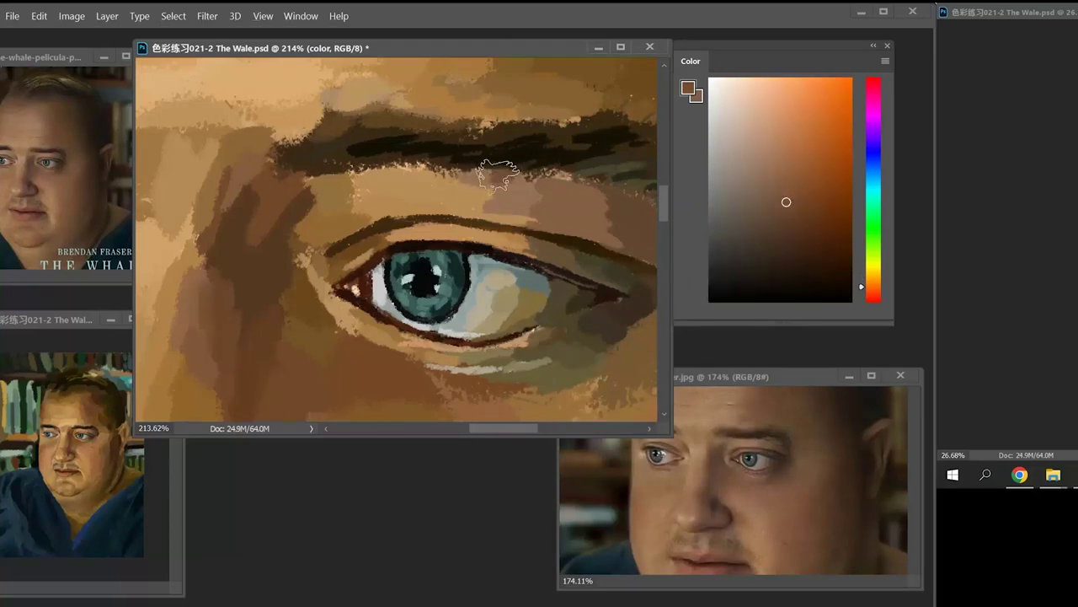
pyautogui.keyDown('alt'); pyautogui.click(477, 203); pyautogui.keyUp('alt')
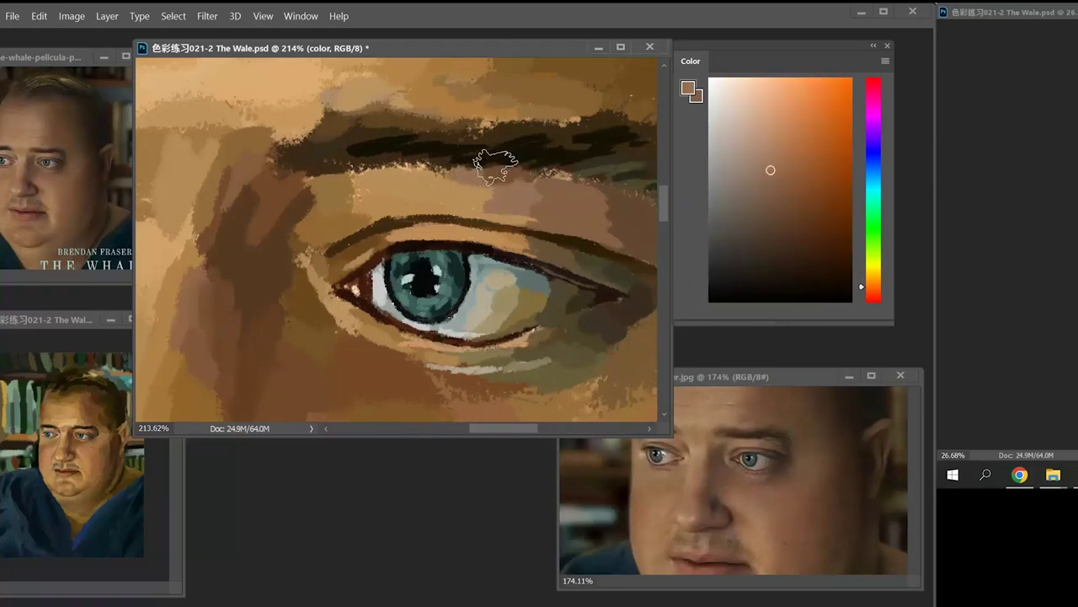
# - Repaint the lower edge of the right eyebrow's inner part with an ochre brown
pyautogui.keyDown('alt'); pyautogui.click(334, 222); pyautogui.keyUp('alt')
pyautogui.moveTo(342, 180)
pyautogui.mouseDown()
pyautogui.moveTo(405, 173)
pyautogui.moveTo(396, 169)
pyautogui.mouseUp()
pyautogui.click(794, 171)
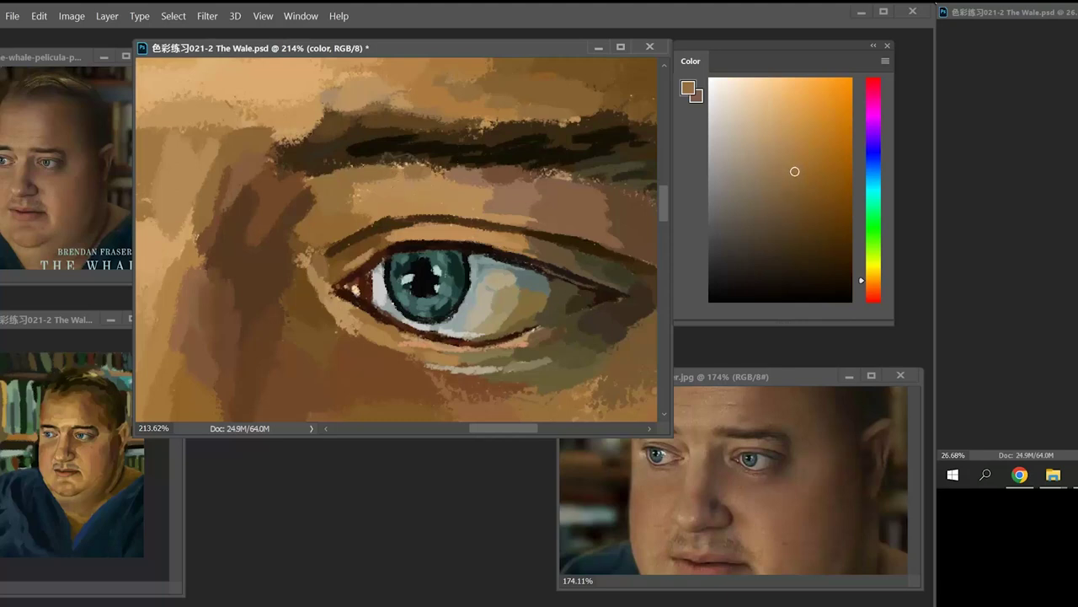
pyautogui.keyDown('alt'); pyautogui.click(391, 151); pyautogui.keyUp('alt')
pyautogui.keyDown('alt'); pyautogui.click(422, 172); pyautogui.keyUp('alt')
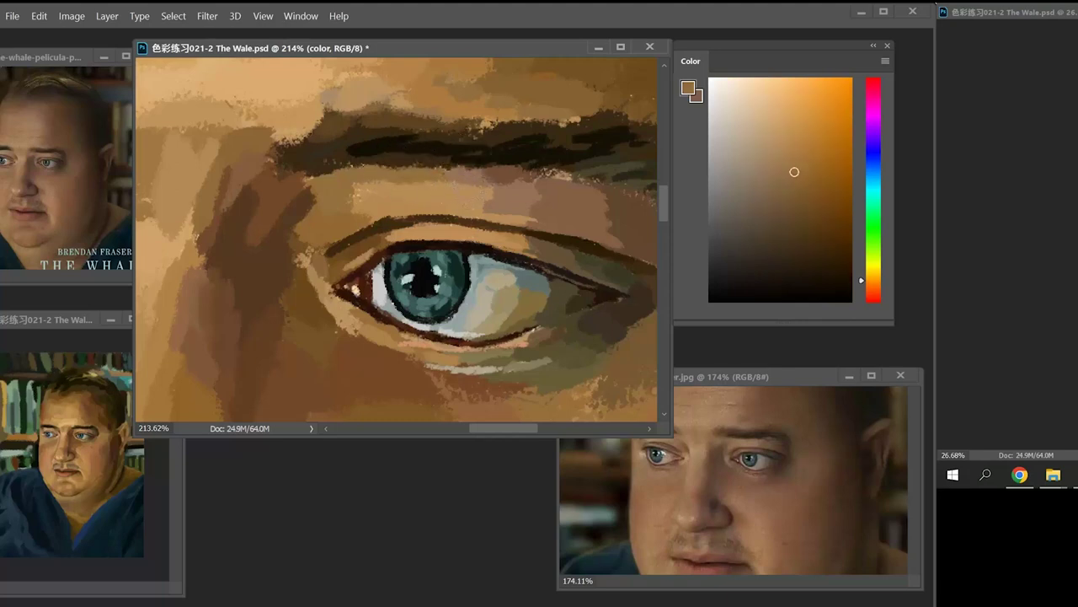
# - Even out the pinkish-brown skin patch under the middle of the right eyebrow with sampled light and mid browns
pyautogui.click(80, 438)
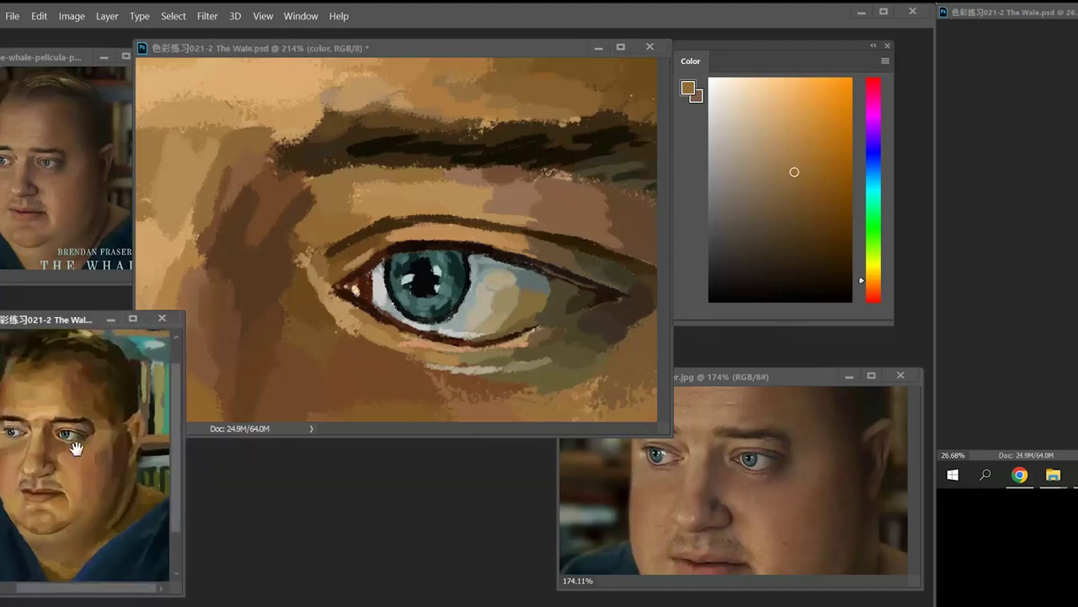
pyautogui.click(82, 178)
pyautogui.click(328, 48)
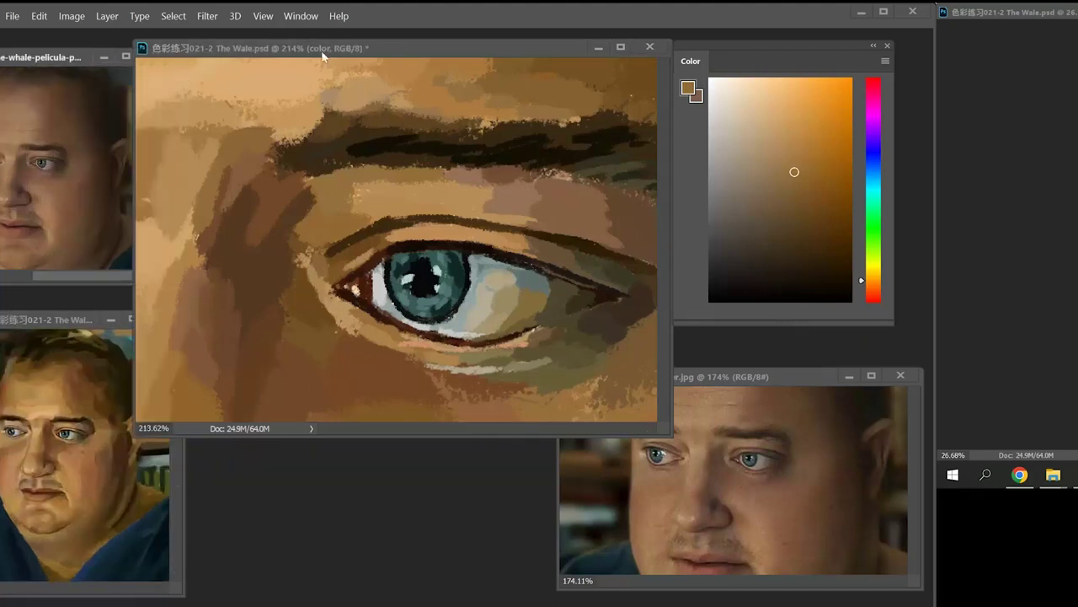
pyautogui.keyDown('alt'); pyautogui.click(515, 202); pyautogui.keyUp('alt')
pyautogui.moveTo(511, 201); pyautogui.dragTo(487, 195)
pyautogui.keyDown('alt'); pyautogui.click(502, 201); pyautogui.keyUp('alt')
pyautogui.keyDown('alt'); pyautogui.click(543, 209); pyautogui.keyUp('alt')
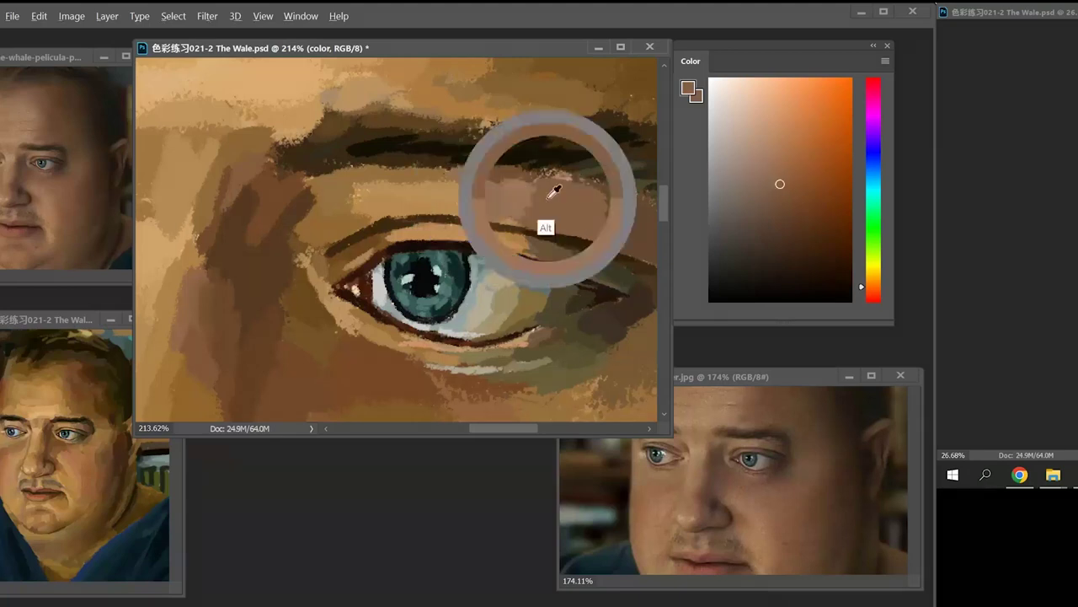
pyautogui.keyDown('alt'); pyautogui.click(476, 200); pyautogui.keyUp('alt')
pyautogui.moveTo(472, 187); pyautogui.dragTo(470, 202)
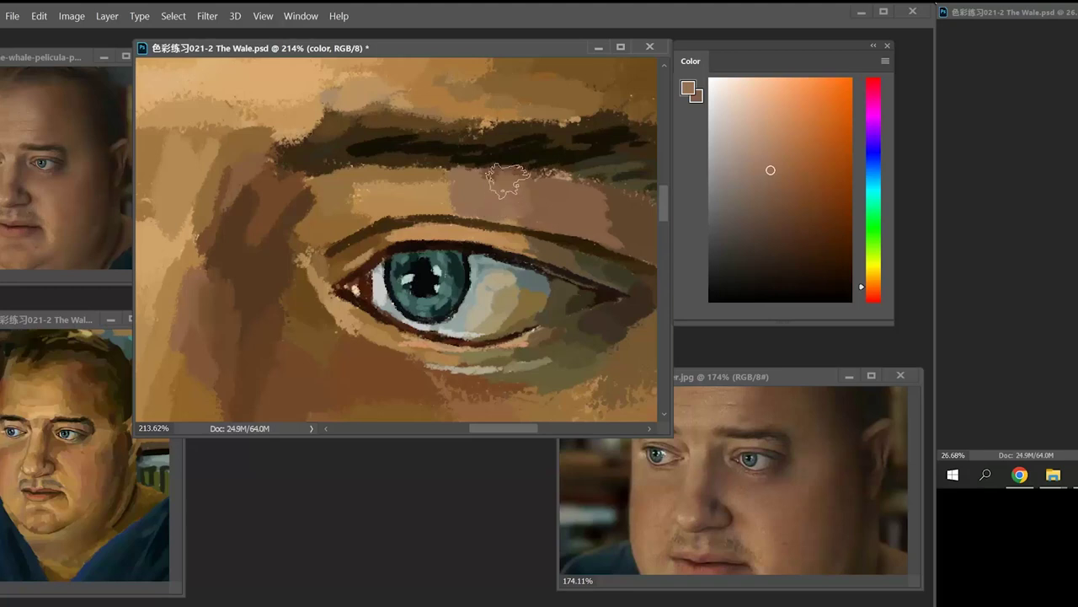
pyautogui.keyDown('alt'); pyautogui.click(473, 163); pyautogui.keyUp('alt')
pyautogui.keyDown('alt'); pyautogui.click(557, 191); pyautogui.keyUp('alt')
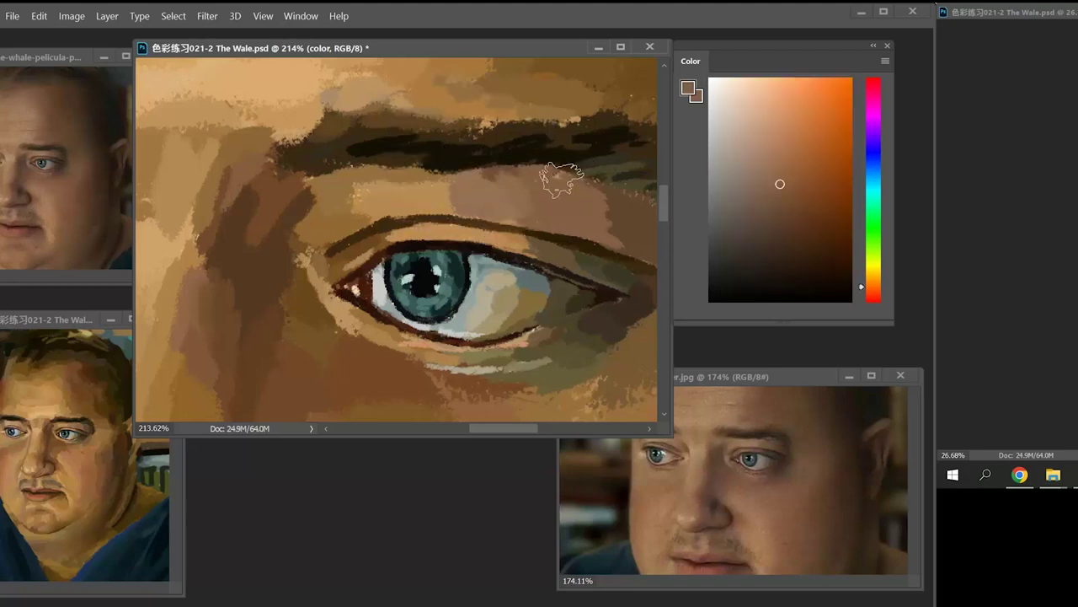
pyautogui.moveTo(542, 185); pyautogui.dragTo(472, 192)
# - Touch up the skin along the inner upper edge of the right eyebrow with sampled browns
pyautogui.keyDown('alt'); pyautogui.click(489, 148); pyautogui.keyUp('alt')
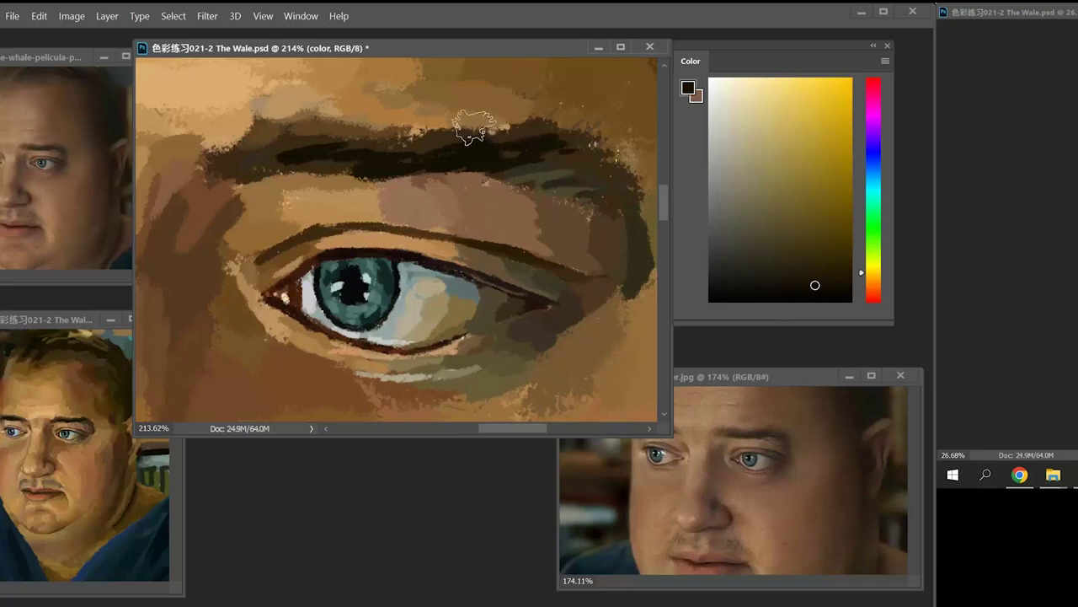
pyautogui.keyDown('alt'); pyautogui.click(350, 169); pyautogui.keyUp('alt')
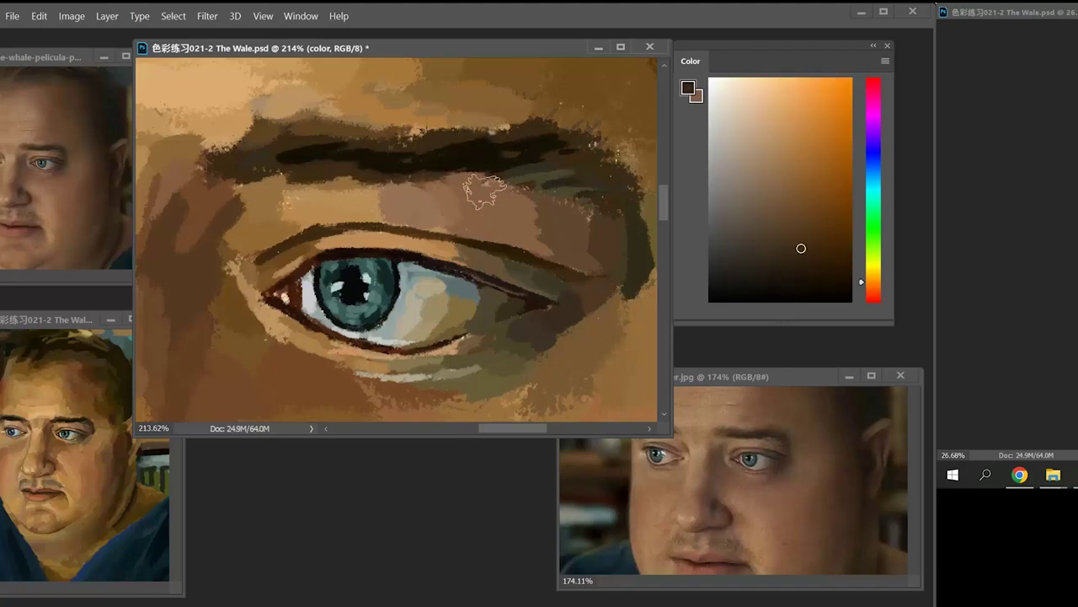
pyautogui.keyDown('alt'); pyautogui.click(307, 116); pyautogui.keyUp('alt')
pyautogui.moveTo(308, 115); pyautogui.dragTo(263, 125)
pyautogui.keyDown('alt'); pyautogui.click(273, 128); pyautogui.keyUp('alt')
pyautogui.keyDown('alt'); pyautogui.click(281, 118); pyautogui.keyUp('alt')
pyautogui.keyDown('alt'); pyautogui.click(328, 127); pyautogui.keyUp('alt')
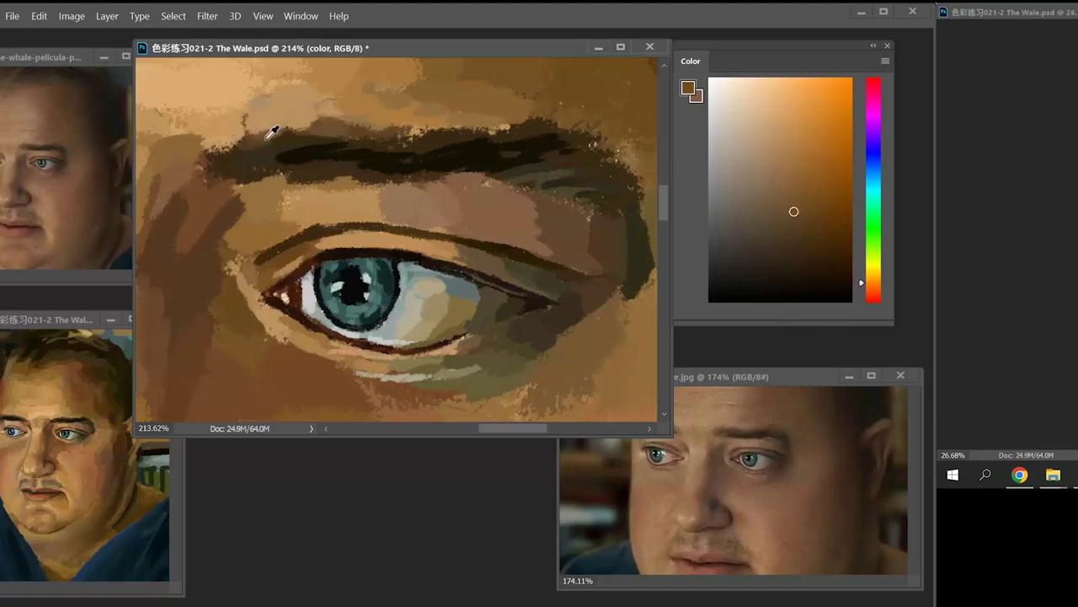
# - Soften the eyebrow's upper edge from the inner part to the middle with olive-brown strokes
pyautogui.keyDown('alt'); pyautogui.click(341, 140); pyautogui.keyUp('alt')
pyautogui.keyDown('alt'); pyautogui.click(269, 150); pyautogui.keyUp('alt')
pyautogui.moveTo(270, 150); pyautogui.dragTo(435, 130)
pyautogui.keyDown('alt'); pyautogui.click(394, 141); pyautogui.keyUp('alt')
pyautogui.keyDown('alt'); pyautogui.click(396, 131); pyautogui.keyUp('alt')
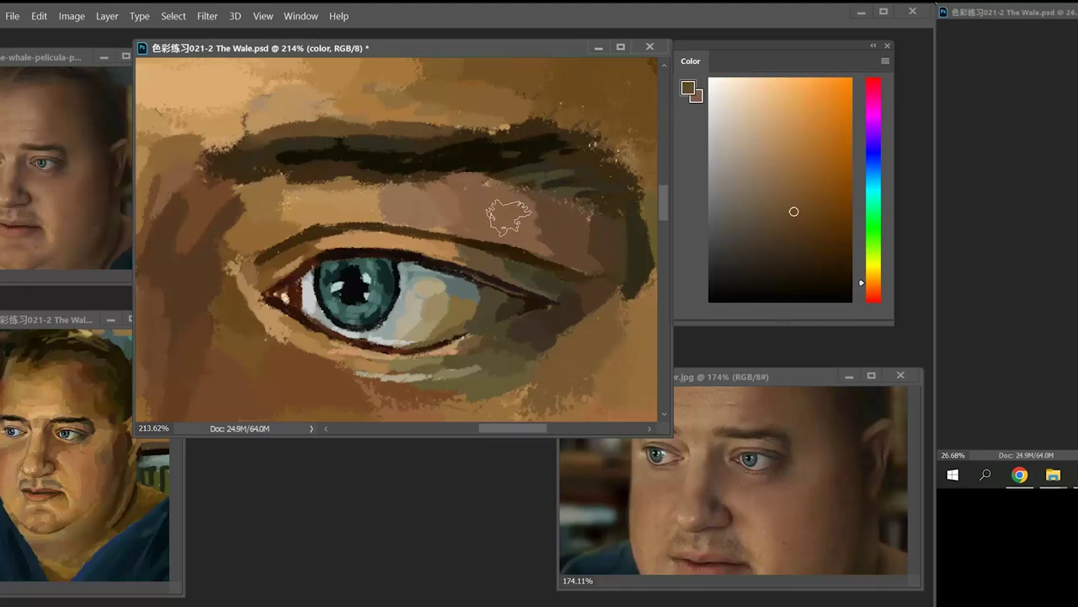
# - Rework the inner end of the right eyebrow with dark brown and muted olive-brown strokes
pyautogui.keyDown('alt'); pyautogui.click(253, 148); pyautogui.keyUp('alt')
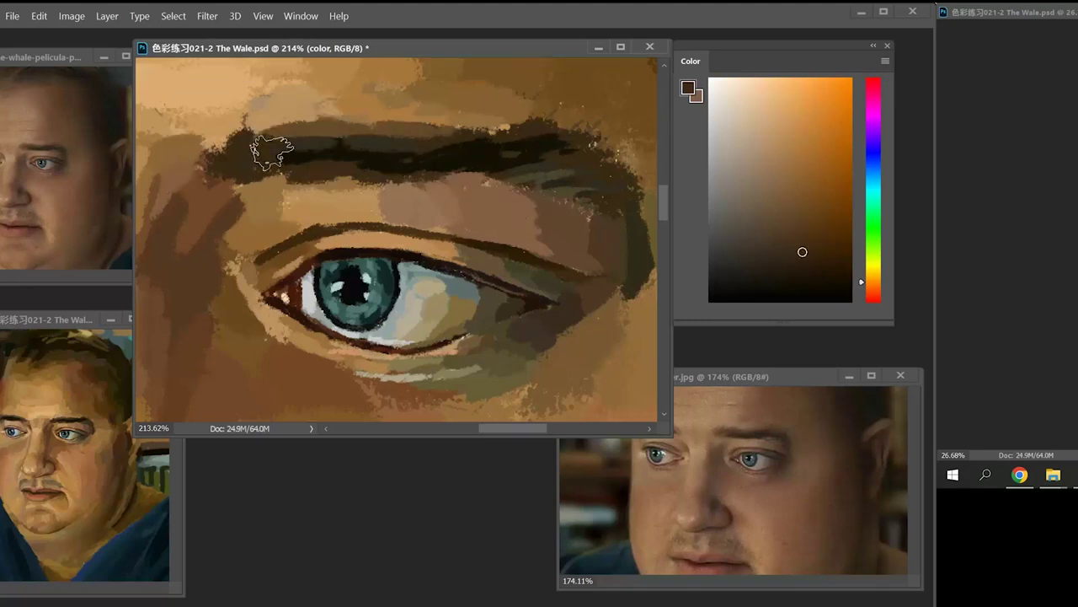
pyautogui.moveTo(325, 199); pyautogui.dragTo(401, 209)
pyautogui.moveTo(300, 159)
pyautogui.mouseDown()
pyautogui.moveTo(368, 149)
pyautogui.moveTo(407, 163)
pyautogui.moveTo(291, 161)
pyautogui.moveTo(357, 145)
pyautogui.moveTo(348, 141)
pyautogui.moveTo(289, 151)
pyautogui.moveTo(459, 145)
pyautogui.moveTo(293, 145)
pyautogui.moveTo(274, 165)
pyautogui.mouseUp()
pyautogui.keyDown('alt'); pyautogui.click(354, 150); pyautogui.keyUp('alt')
pyautogui.keyDown('alt'); pyautogui.click(341, 150); pyautogui.keyUp('alt')
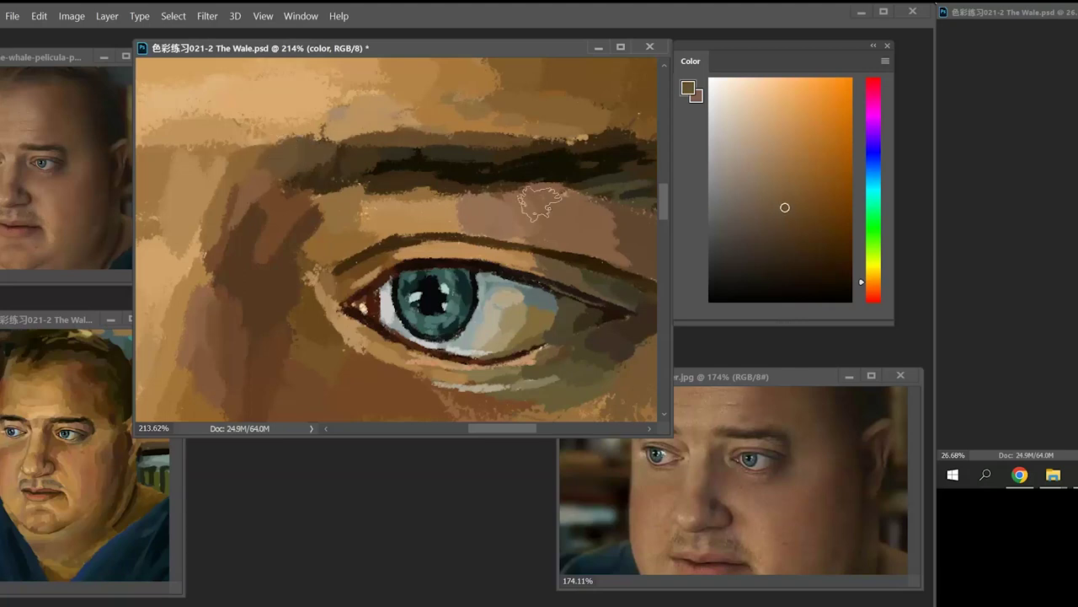
# - Blend the inner end of the eyebrow into the nose-bridge shadow with muted and reddish browns
pyautogui.moveTo(507, 194); pyautogui.dragTo(550, 187)
pyautogui.keyDown('alt'); pyautogui.click(285, 174); pyautogui.keyUp('alt')
pyautogui.moveTo(285, 207)
pyautogui.mouseDown()
pyautogui.moveTo(310, 205)
pyautogui.moveTo(309, 195)
pyautogui.mouseUp()
pyautogui.keyDown('alt'); pyautogui.click(280, 212); pyautogui.keyUp('alt')
pyautogui.keyDown('alt'); pyautogui.click(299, 197); pyautogui.keyUp('alt')
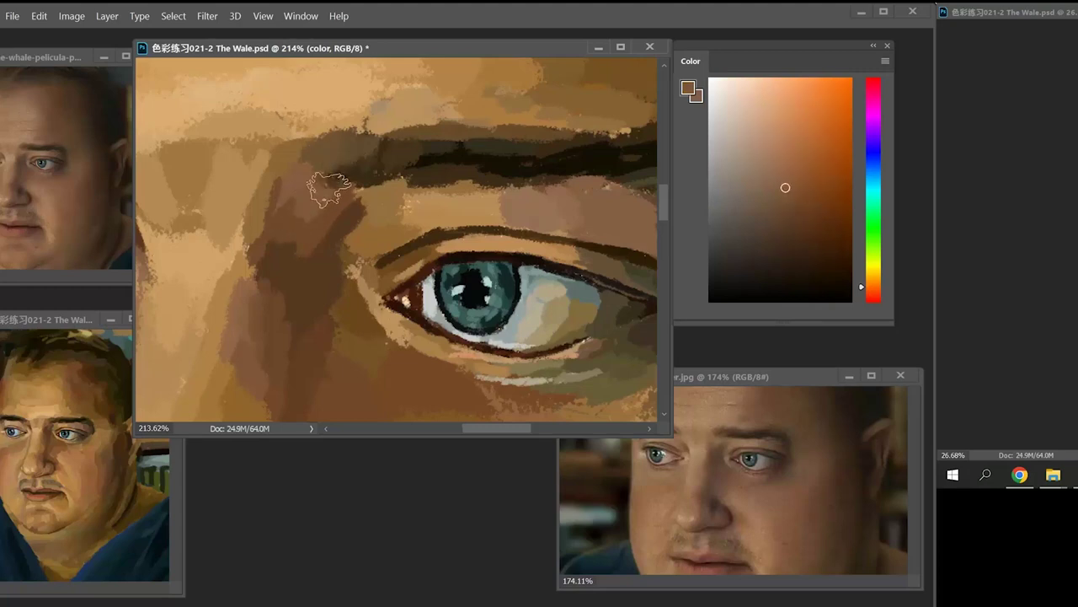
# - Smooth the reddish-brown shadow below the inner eyebrow and its ochre edge on the nose bridge
pyautogui.keyDown('alt'); pyautogui.click(269, 198); pyautogui.keyUp('alt')
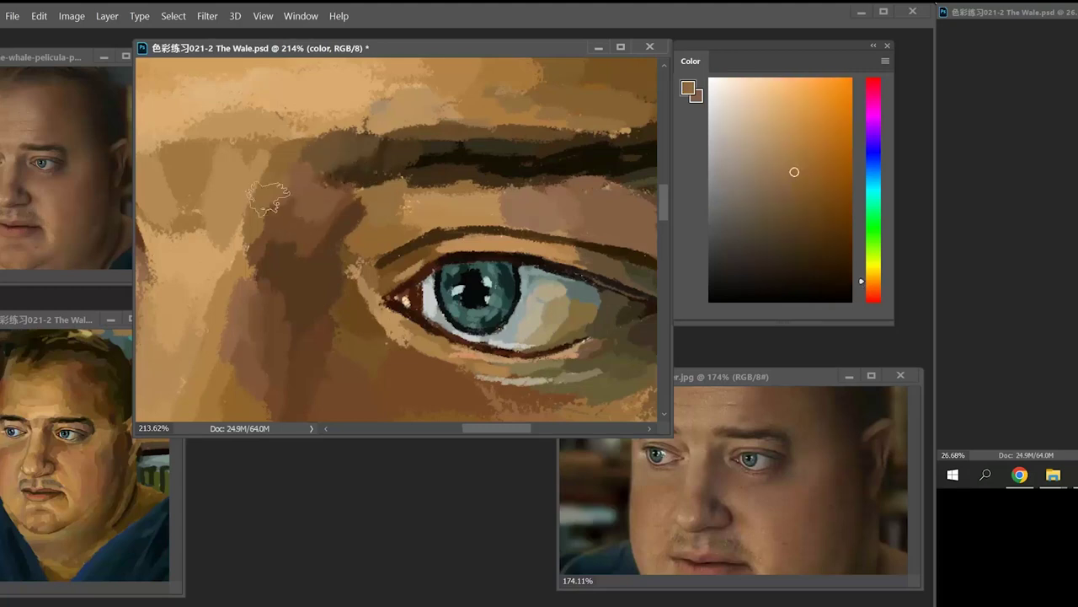
pyautogui.keyDown('alt'); pyautogui.click(316, 234); pyautogui.keyUp('alt')
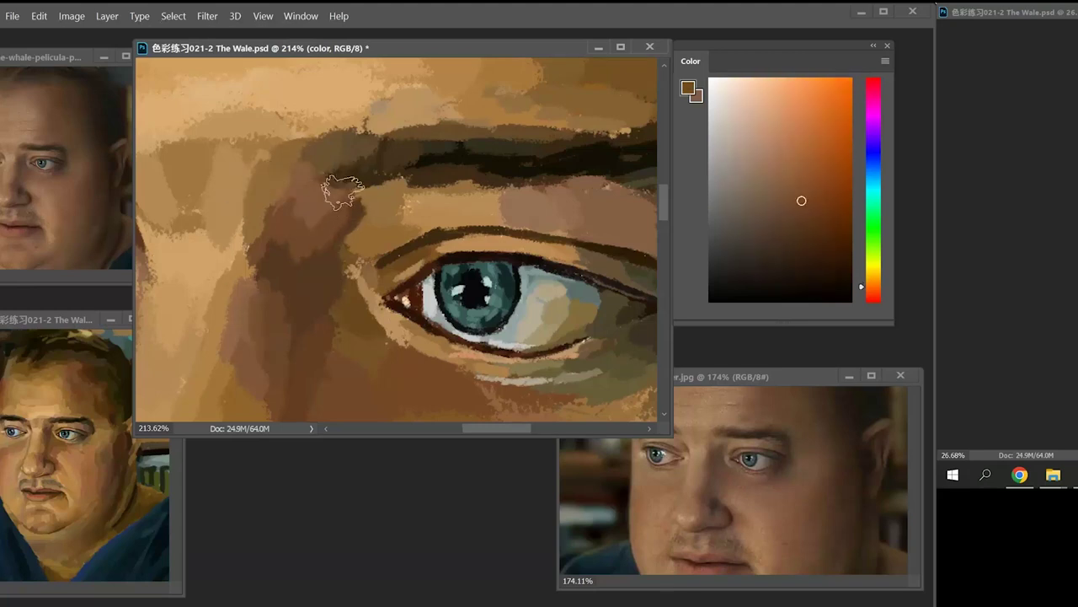
pyautogui.keyDown('alt'); pyautogui.click(308, 234); pyautogui.keyUp('alt')
pyautogui.keyDown('alt'); pyautogui.click(314, 211); pyautogui.keyUp('alt')
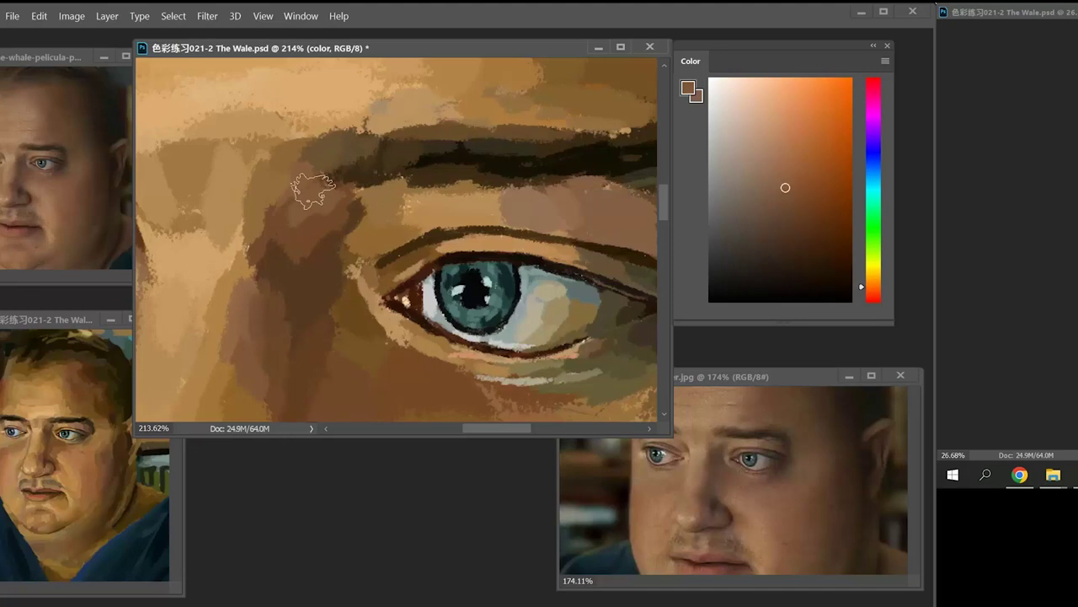
# - Refine the shadow down the side of the nose bridge with dark brown and pinkish-brown strokes
pyautogui.keyDown('alt'); pyautogui.click(288, 297); pyautogui.keyUp('alt')
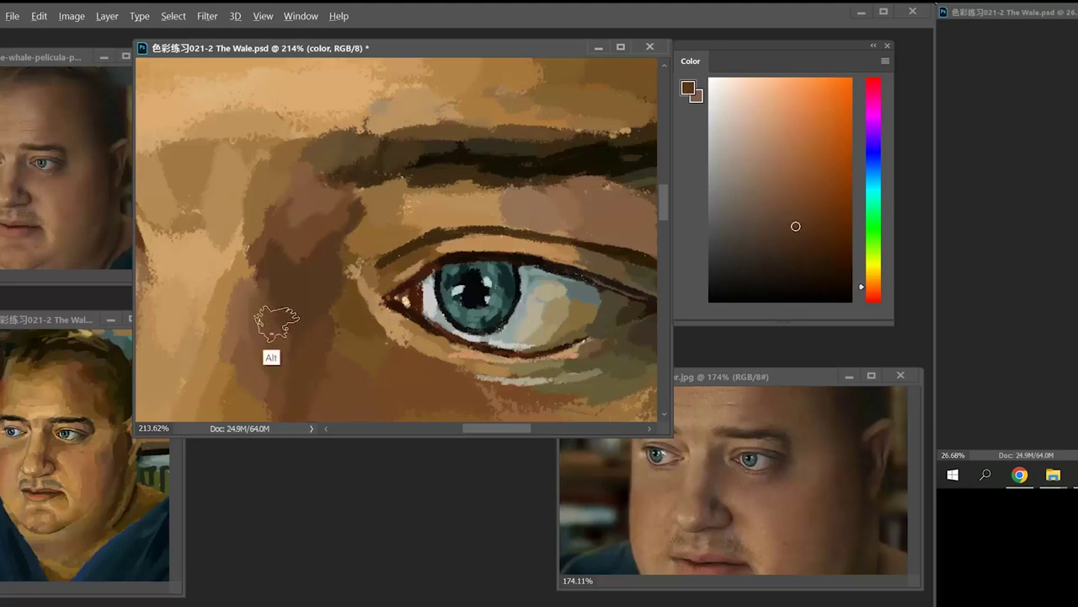
pyautogui.keyDown('alt'); pyautogui.click(256, 351); pyautogui.keyUp('alt')
pyautogui.moveTo(251, 294)
pyautogui.mouseDown()
pyautogui.moveTo(254, 330)
pyautogui.moveTo(240, 344)
pyautogui.mouseUp()
pyautogui.keyDown('alt'); pyautogui.click(258, 347); pyautogui.keyUp('alt')
pyautogui.keyDown('alt'); pyautogui.click(255, 352); pyautogui.keyUp('alt')
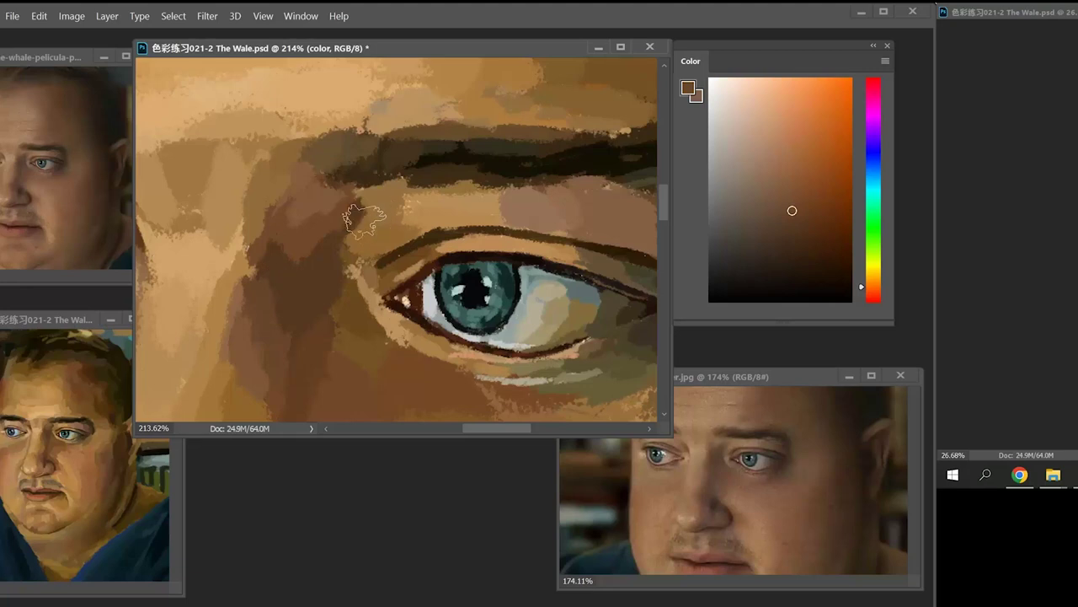
# - Extend the dark brown shadow between the nose bridge and the inner corner of the right eye
pyautogui.keyDown('alt'); pyautogui.click(349, 313); pyautogui.keyUp('alt')
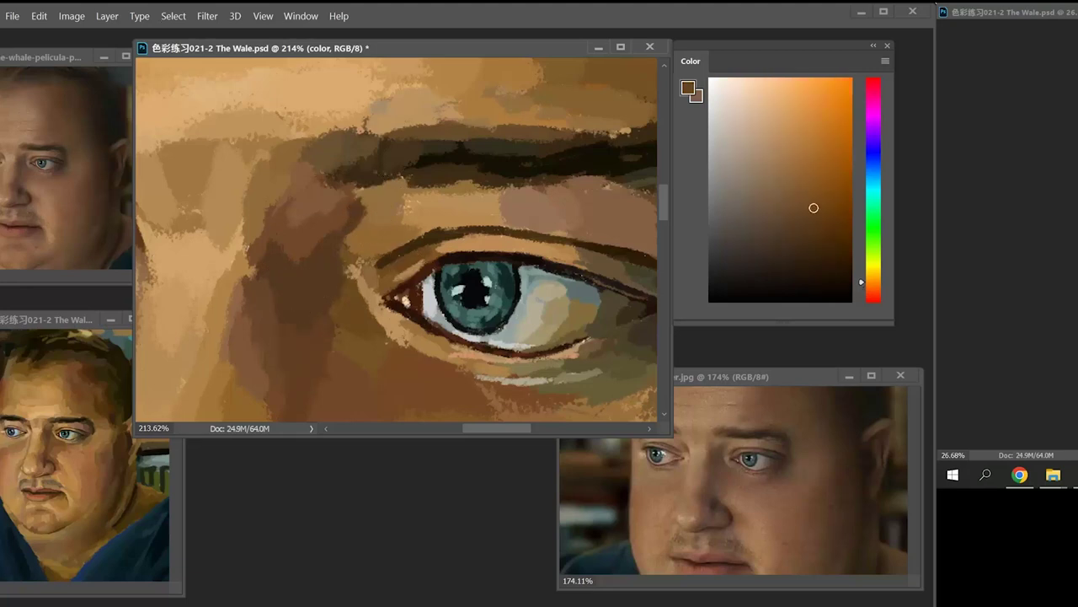
pyautogui.keyDown('alt'); pyautogui.click(361, 337); pyautogui.keyUp('alt')
pyautogui.keyDown('alt'); pyautogui.click(352, 347); pyautogui.keyUp('alt')
pyautogui.keyDown('alt'); pyautogui.click(354, 318); pyautogui.keyUp('alt')
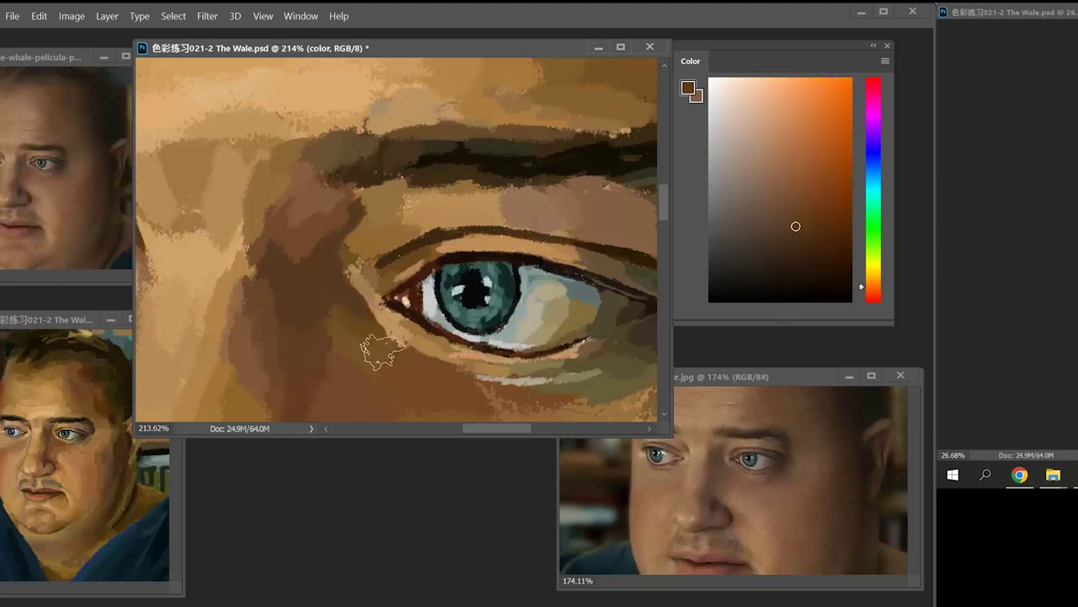
pyautogui.keyDown('alt'); pyautogui.click(364, 297); pyautogui.keyUp('alt')
pyautogui.keyDown('alt'); pyautogui.click(340, 295); pyautogui.keyUp('alt')
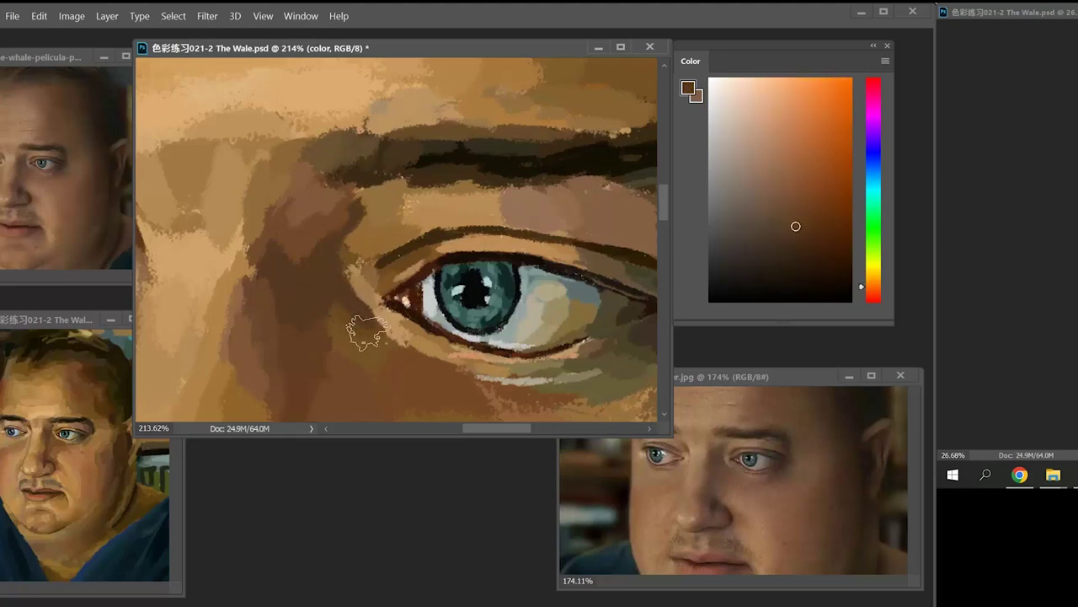
pyautogui.keyDown('alt'); pyautogui.click(371, 297); pyautogui.keyUp('alt')
pyautogui.keyDown('alt'); pyautogui.click(340, 293); pyautogui.keyUp('alt')
pyautogui.moveTo(344, 291); pyautogui.dragTo(368, 329)
# - Repaint the skin rim around the inner eye corner with beige and ochre browns, merging it into the shadow
pyautogui.keyDown('alt'); pyautogui.click(373, 317); pyautogui.keyUp('alt')
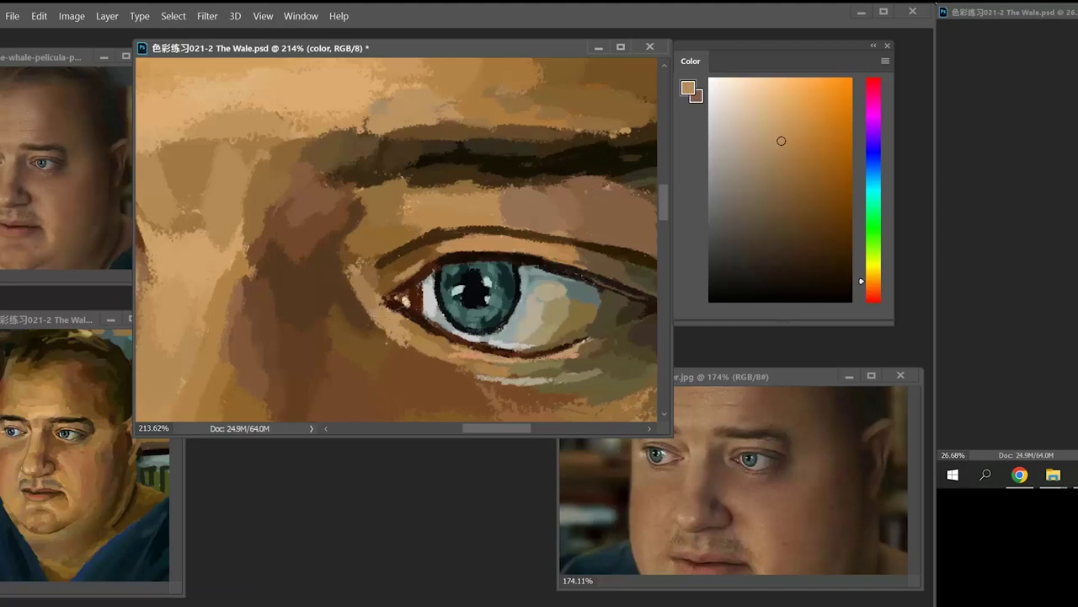
pyautogui.keyDown('alt'); pyautogui.click(375, 262); pyautogui.keyUp('alt')
pyautogui.keyDown('alt'); pyautogui.click(363, 283); pyautogui.keyUp('alt')
pyautogui.keyDown('alt'); pyautogui.click(344, 258); pyautogui.keyUp('alt')
pyautogui.keyDown('alt'); pyautogui.click(351, 252); pyautogui.keyUp('alt')
pyautogui.moveTo(346, 266); pyautogui.dragTo(345, 308)
# - Blend the skin above the upper eyelid crease with sampled ochre and pinkish browns
pyautogui.keyDown('alt'); pyautogui.click(403, 232); pyautogui.keyUp('alt')
pyautogui.keyDown('alt'); pyautogui.click(484, 212); pyautogui.keyUp('alt')
pyautogui.moveTo(572, 214)
pyautogui.mouseDown()
pyautogui.moveTo(484, 212)
pyautogui.moveTo(510, 193)
pyautogui.mouseUp()
pyautogui.keyDown('alt'); pyautogui.click(510, 193); pyautogui.keyUp('alt')
pyautogui.keyDown('alt'); pyautogui.click(590, 221); pyautogui.keyUp('alt')
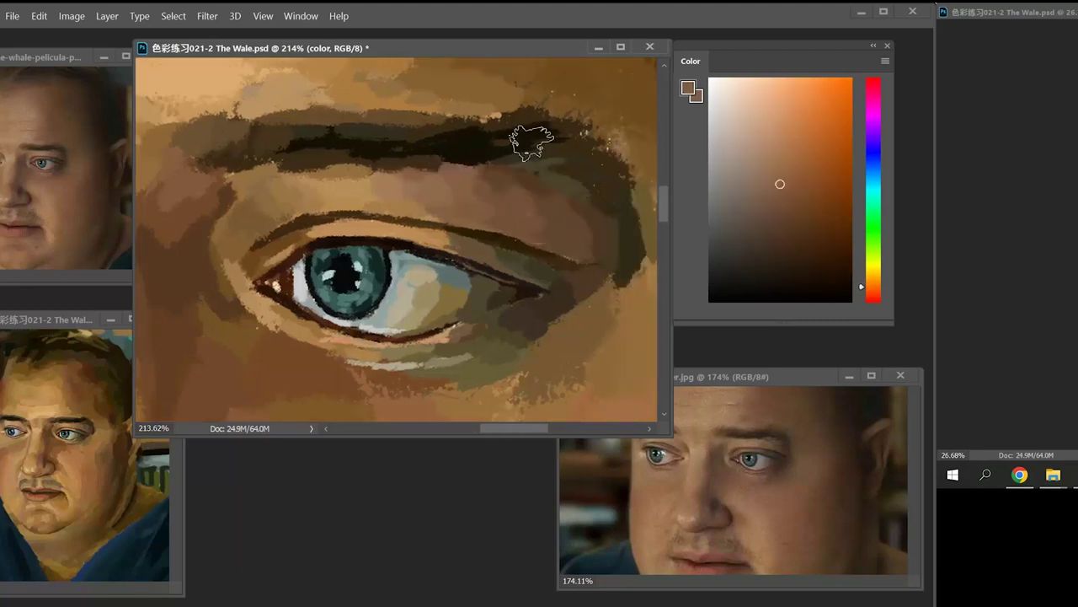
# - Build up the skin between the inner eyebrow and the eyelid crease with sampled medium browns
pyautogui.scroll(5, 354, 278)
pyautogui.scroll(10, 750, 472)
pyautogui.keyDown('alt'); pyautogui.click(291, 145); pyautogui.keyUp('alt')
pyautogui.keyDown('alt'); pyautogui.click(291, 240); pyautogui.keyUp('alt')
pyautogui.moveTo(287, 268); pyautogui.dragTo(299, 299)
pyautogui.scroll(-3, 404, 252)
pyautogui.keyDown('alt'); pyautogui.click(316, 236); pyautogui.keyUp('alt')
pyautogui.moveTo(268, 211); pyautogui.dragTo(316, 253)
pyautogui.moveTo(233, 289); pyautogui.dragTo(325, 156)
pyautogui.keyDown('alt'); pyautogui.click(405, 278); pyautogui.keyUp('alt')
pyautogui.moveTo(363, 253); pyautogui.dragTo(426, 324)
pyautogui.keyDown('alt'); pyautogui.click(362, 261); pyautogui.keyUp('alt')
pyautogui.scroll(-5, 351, 180)
pyautogui.keyDown('alt'); pyautogui.click(430, 295); pyautogui.keyUp('alt')
pyautogui.moveTo(400, 261)
pyautogui.mouseDown()
pyautogui.moveTo(421, 295)
pyautogui.moveTo(371, 307)
pyautogui.moveTo(383, 293)
pyautogui.mouseUp()
pyautogui.keyDown('alt'); pyautogui.click(387, 291); pyautogui.keyUp('alt')
pyautogui.keyDown('alt'); pyautogui.click(413, 228); pyautogui.keyUp('alt')
pyautogui.moveTo(472, 253)
pyautogui.mouseDown()
pyautogui.moveTo(425, 209)
pyautogui.moveTo(407, 246)
pyautogui.mouseUp()
pyautogui.keyDown('alt'); pyautogui.click(404, 181); pyautogui.keyUp('alt')
pyautogui.moveTo(413, 179)
pyautogui.mouseDown()
pyautogui.moveTo(492, 175)
pyautogui.moveTo(540, 126)
pyautogui.mouseUp()
pyautogui.moveTo(556, 151)
pyautogui.mouseDown()
pyautogui.moveTo(518, 196)
pyautogui.moveTo(549, 241)
pyautogui.mouseUp()
pyautogui.keyDown('alt'); pyautogui.click(536, 201); pyautogui.keyUp('alt')
pyautogui.scroll(-10, 741, 489)
pyautogui.scroll(3, 396, 240)
pyautogui.moveTo(337, 152); pyautogui.dragTo(488, 337)
pyautogui.keyDown('alt'); pyautogui.click(431, 217); pyautogui.keyUp('alt')
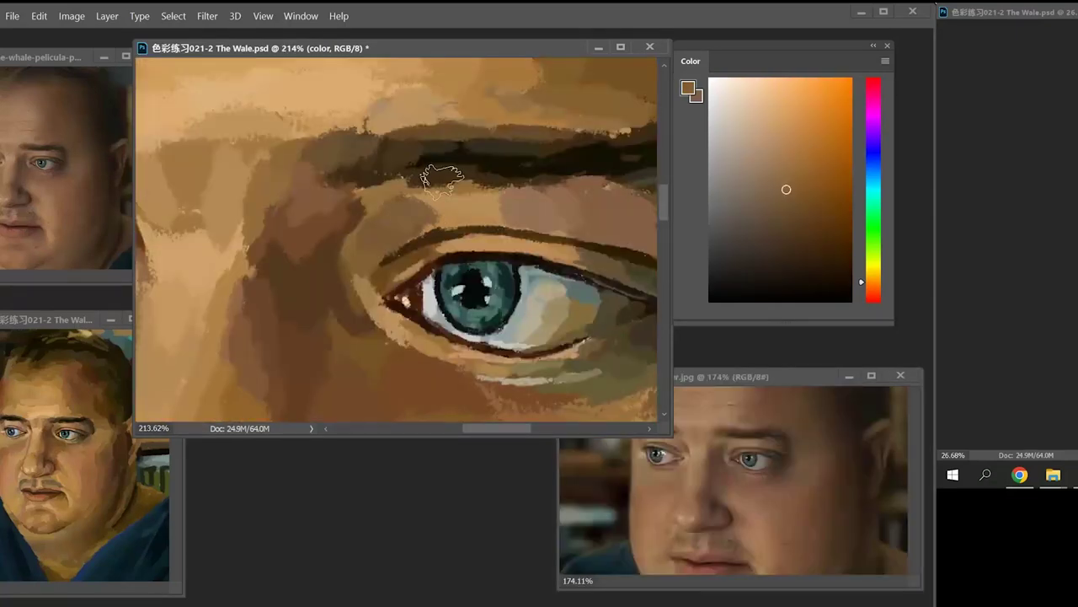
# - Lighten the brown patch above the inner eyelid crease with lighter ochre browns, blending it toward the pinkish area
pyautogui.click(779, 181)
pyautogui.click(779, 170)
pyautogui.moveTo(424, 211)
pyautogui.mouseDown()
pyautogui.moveTo(441, 220)
pyautogui.moveTo(411, 196)
pyautogui.mouseUp()
pyautogui.click(784, 154)
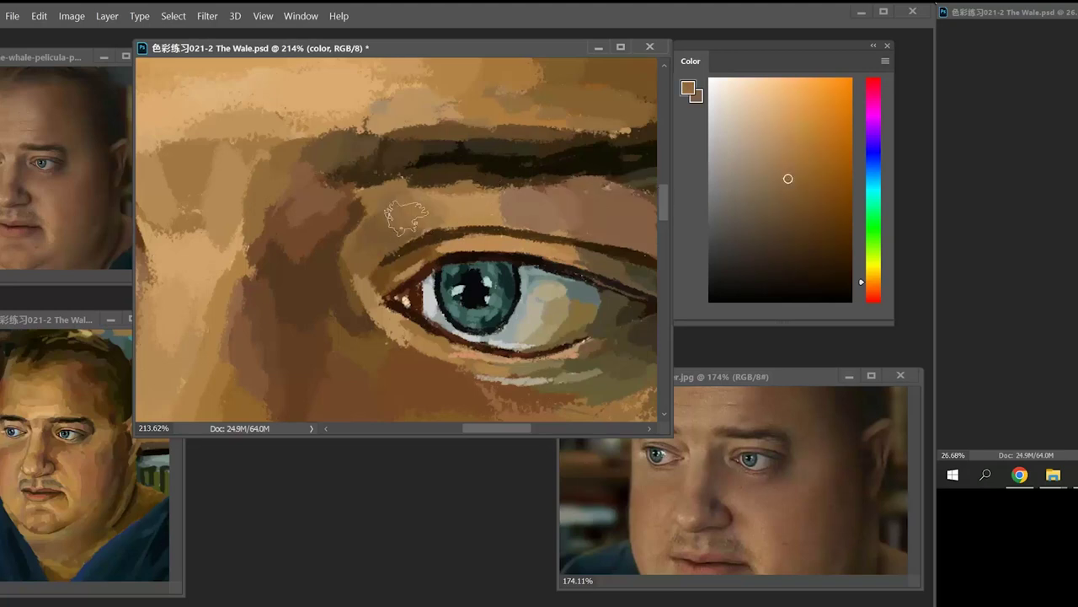
pyautogui.keyDown('alt'); pyautogui.click(510, 209); pyautogui.keyUp('alt')
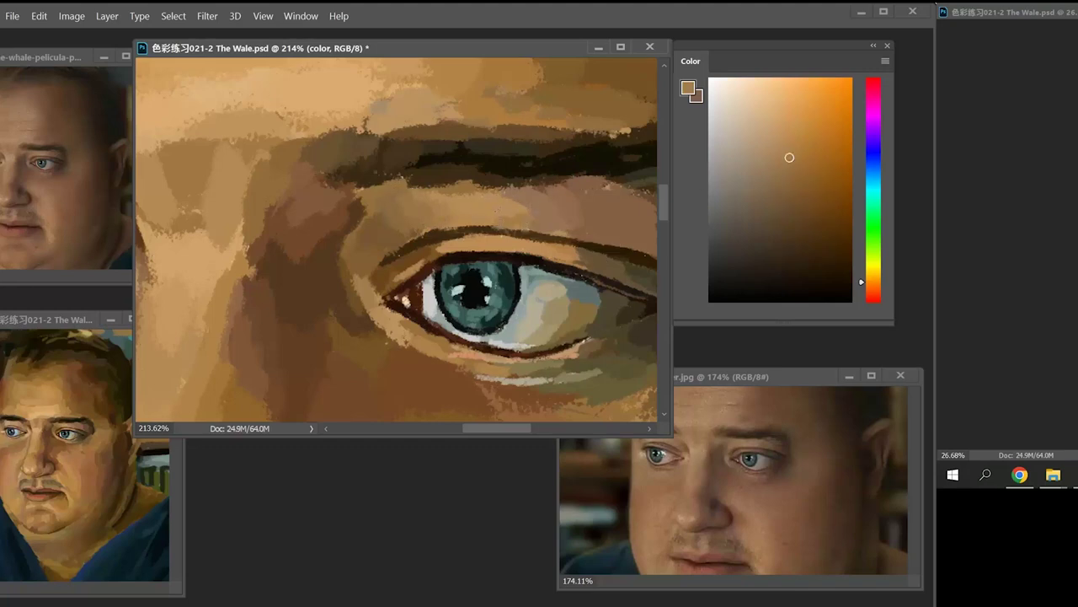
# - Smooth the skin above the outer eyelid crease from reddish brown to light brown toward the middle
pyautogui.hscroll(3, 564, 223)
pyautogui.keyDown('alt'); pyautogui.click(558, 226); pyautogui.keyUp('alt')
pyautogui.moveTo(554, 236); pyautogui.dragTo(583, 242)
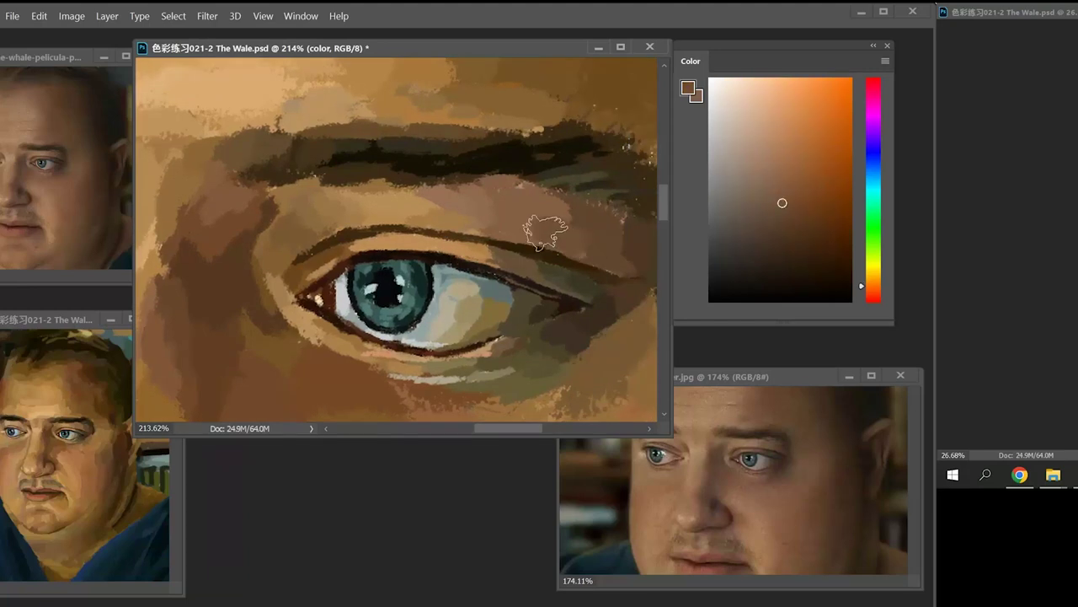
pyautogui.click(781, 191)
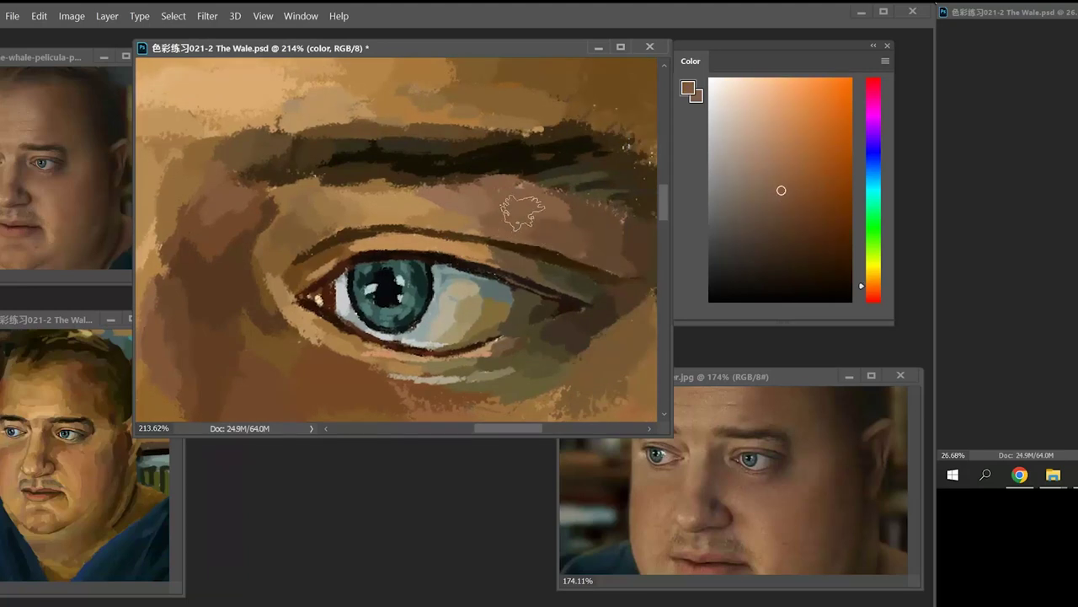
pyautogui.keyDown('alt'); pyautogui.click(495, 208); pyautogui.keyUp('alt')
pyautogui.moveTo(506, 214)
pyautogui.mouseDown()
pyautogui.moveTo(481, 217)
pyautogui.moveTo(486, 207)
pyautogui.mouseUp()
pyautogui.keyDown('alt'); pyautogui.click(479, 207); pyautogui.keyUp('alt')
pyautogui.keyDown('alt'); pyautogui.click(420, 204); pyautogui.keyUp('alt')
pyautogui.keyDown('alt'); pyautogui.click(440, 234); pyautogui.keyUp('alt')
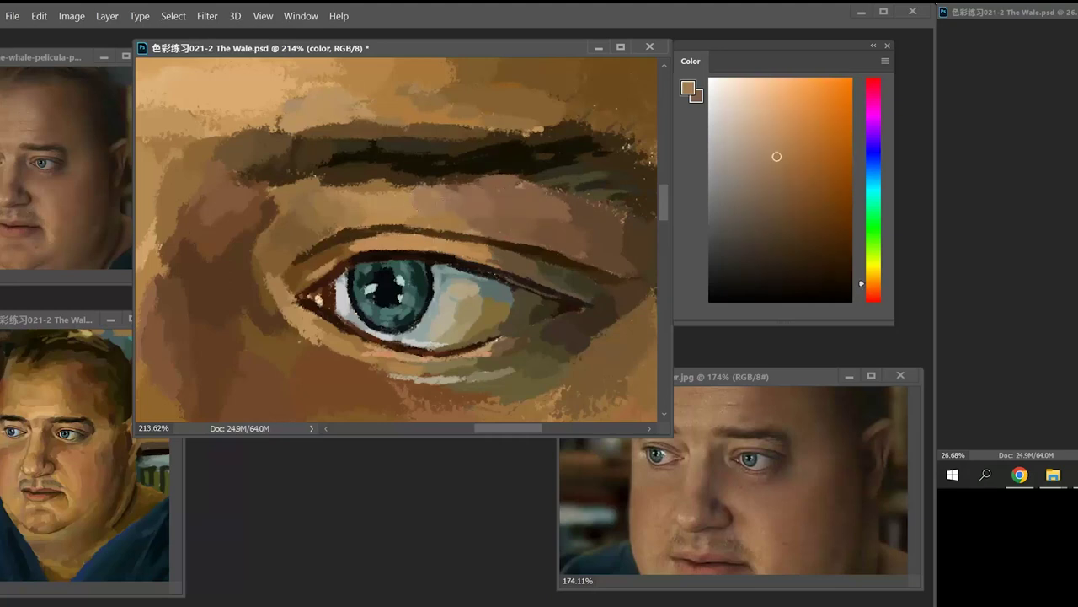
# - Refine the lower edge of the eyebrow's middle section with sampled brown skin and hair tones
pyautogui.keyDown('alt'); pyautogui.click(445, 176); pyautogui.keyUp('alt')
pyautogui.keyDown('alt'); pyautogui.click(388, 180); pyautogui.keyUp('alt')
pyautogui.keyDown('alt'); pyautogui.click(476, 176); pyautogui.keyUp('alt')
pyautogui.keyDown('alt'); pyautogui.click(475, 173); pyautogui.keyUp('alt')
pyautogui.moveTo(475, 177)
pyautogui.mouseDown()
pyautogui.moveTo(505, 176)
pyautogui.moveTo(419, 171)
pyautogui.mouseUp()
pyautogui.keyDown('alt'); pyautogui.click(445, 179); pyautogui.keyUp('alt')
# - Blend the underside of the outer eyebrow into the eyelid skin with near-black and reddish-brown strokes
pyautogui.keyDown('alt'); pyautogui.click(485, 166); pyautogui.keyUp('alt')
pyautogui.keyDown('alt'); pyautogui.click(520, 158); pyautogui.keyUp('alt')
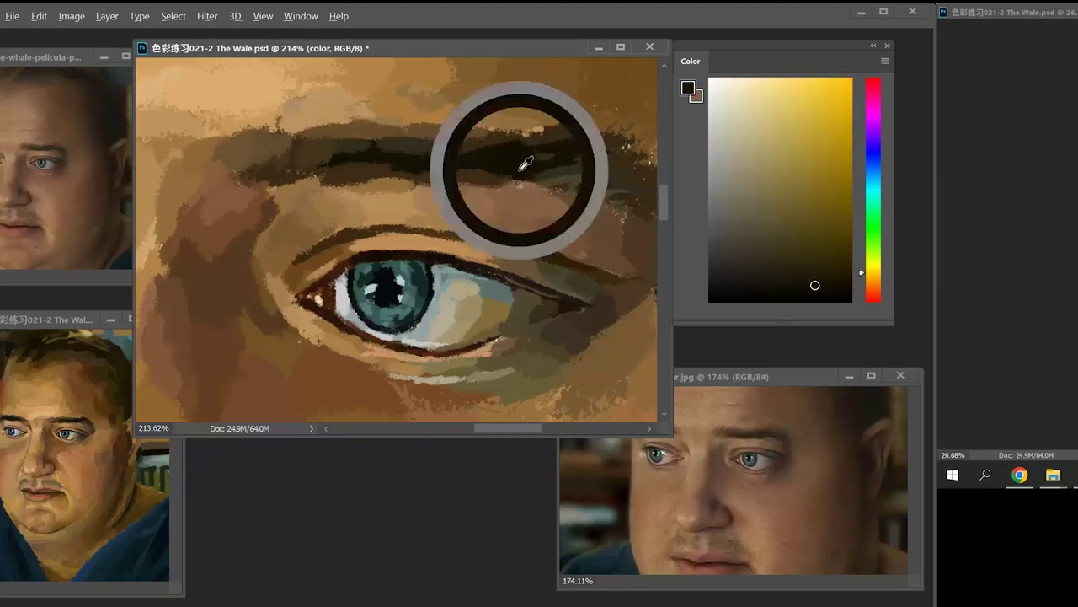
pyautogui.keyDown('alt'); pyautogui.click(592, 147); pyautogui.keyUp('alt')
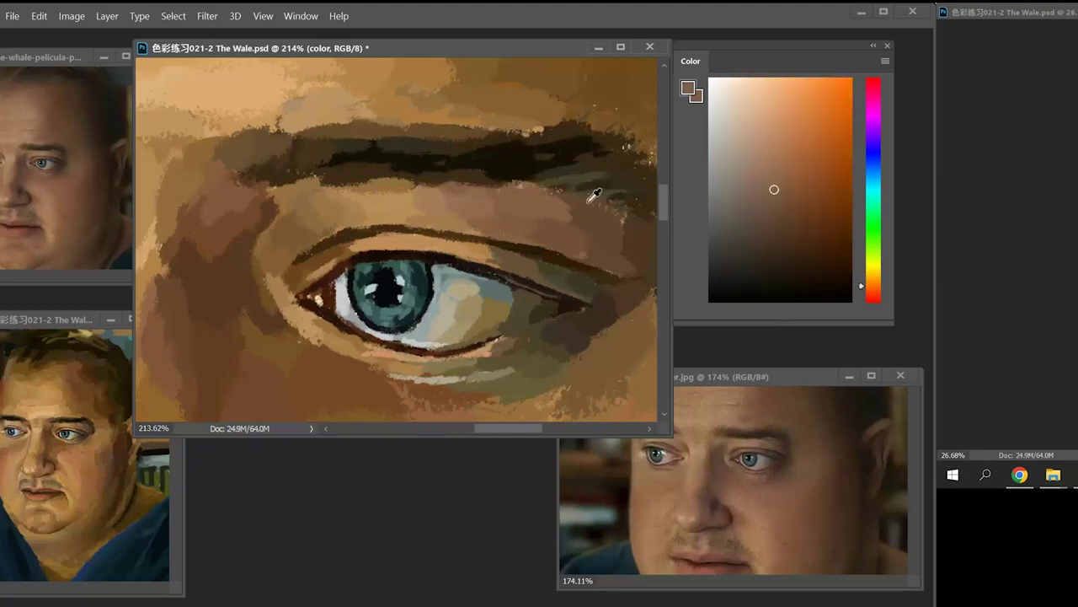
pyautogui.keyDown('alt'); pyautogui.click(558, 183); pyautogui.keyUp('alt')
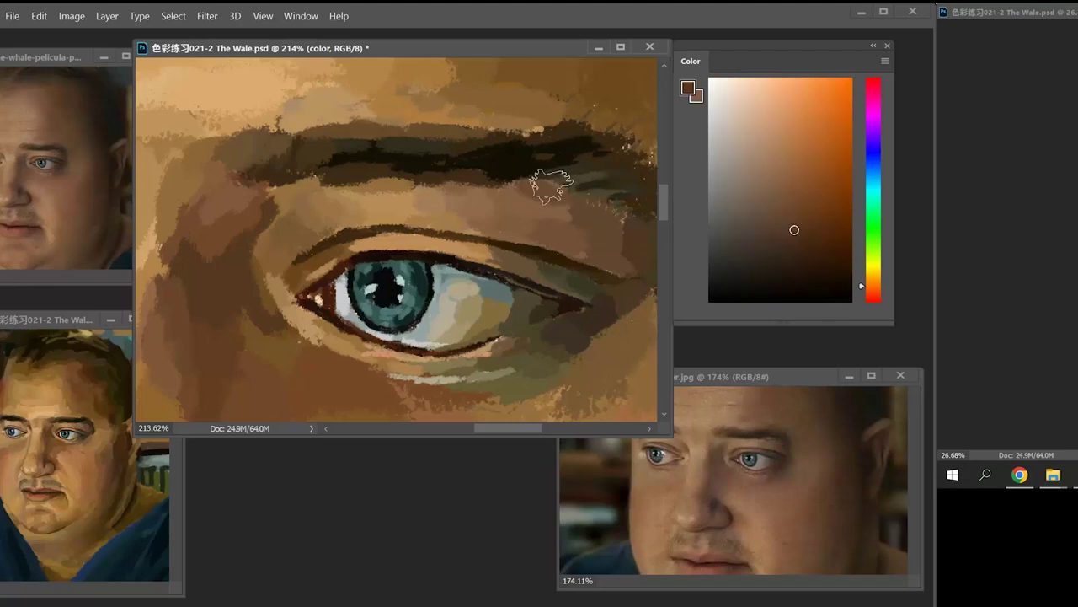
pyautogui.moveTo(597, 181); pyautogui.dragTo(560, 169)
pyautogui.keyDown('alt'); pyautogui.click(544, 188); pyautogui.keyUp('alt')
pyautogui.keyDown('alt'); pyautogui.click(516, 211); pyautogui.keyUp('alt')
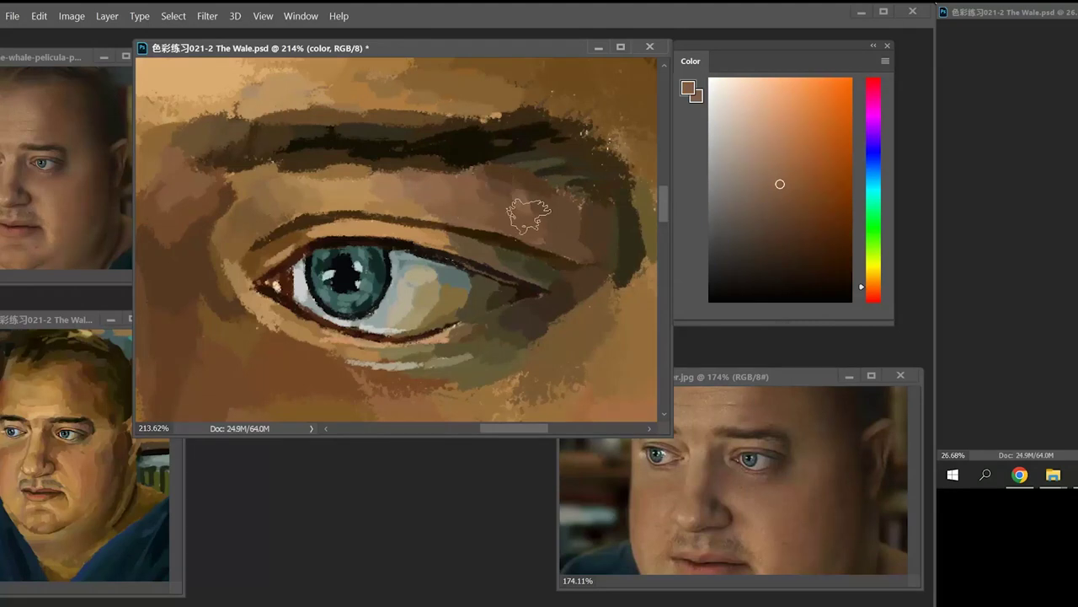
# - Cover the olive streaks and light specks beneath the eyebrow's outer end with dark brown strokes
pyautogui.keyDown('alt'); pyautogui.click(558, 207); pyautogui.keyUp('alt')
pyautogui.moveTo(573, 207)
pyautogui.mouseDown()
pyautogui.moveTo(548, 180)
pyautogui.moveTo(582, 208)
pyautogui.moveTo(565, 175)
pyautogui.moveTo(603, 158)
pyautogui.mouseUp()
pyautogui.keyDown('alt'); pyautogui.click(564, 174); pyautogui.keyUp('alt')
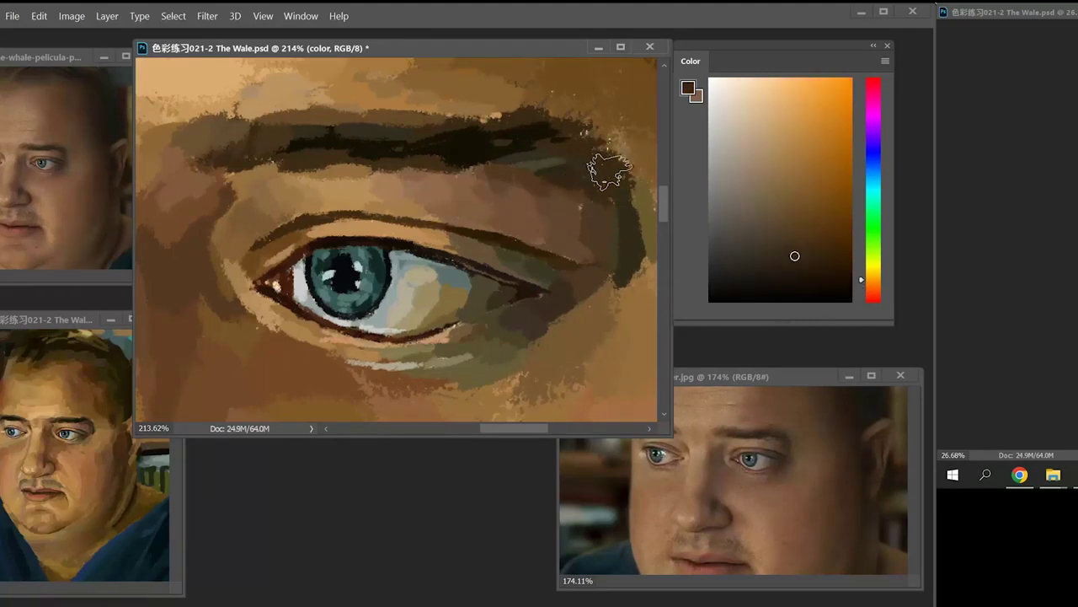
pyautogui.keyDown('alt'); pyautogui.click(541, 171); pyautogui.keyUp('alt')
pyautogui.keyDown('alt'); pyautogui.click(604, 192); pyautogui.keyUp('alt')
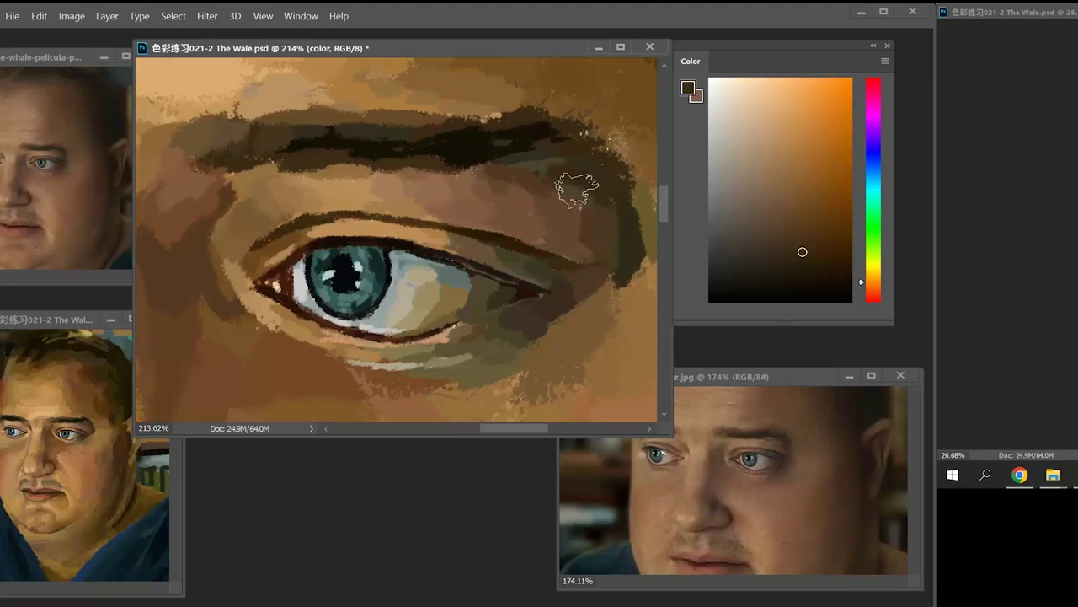
pyautogui.keyDown('alt'); pyautogui.click(572, 183); pyautogui.keyUp('alt')
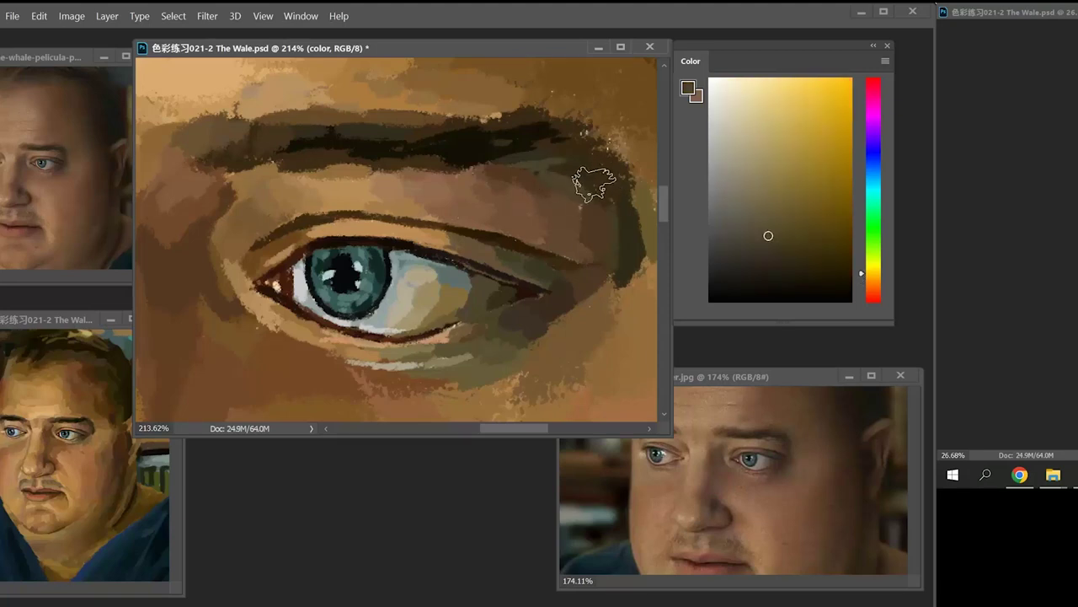
# - Blend the skin below the inner corner of the eye with sampled golden-brown and dark brown tones
pyautogui.keyDown('alt'); pyautogui.click(599, 217); pyautogui.keyUp('alt')
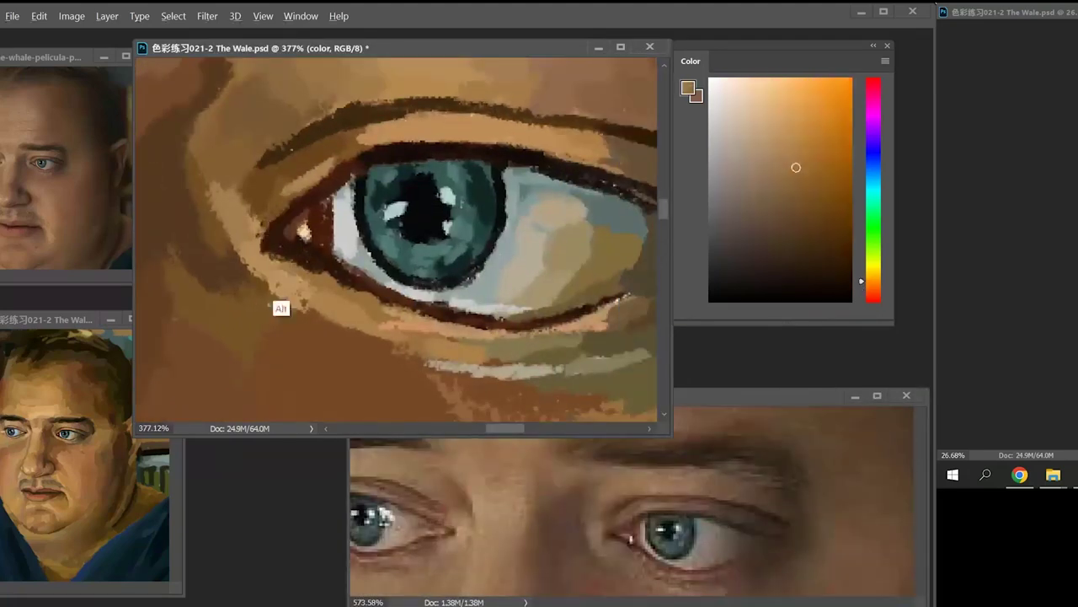
pyautogui.keyDown('alt'); pyautogui.click(281, 309); pyautogui.keyUp('alt')
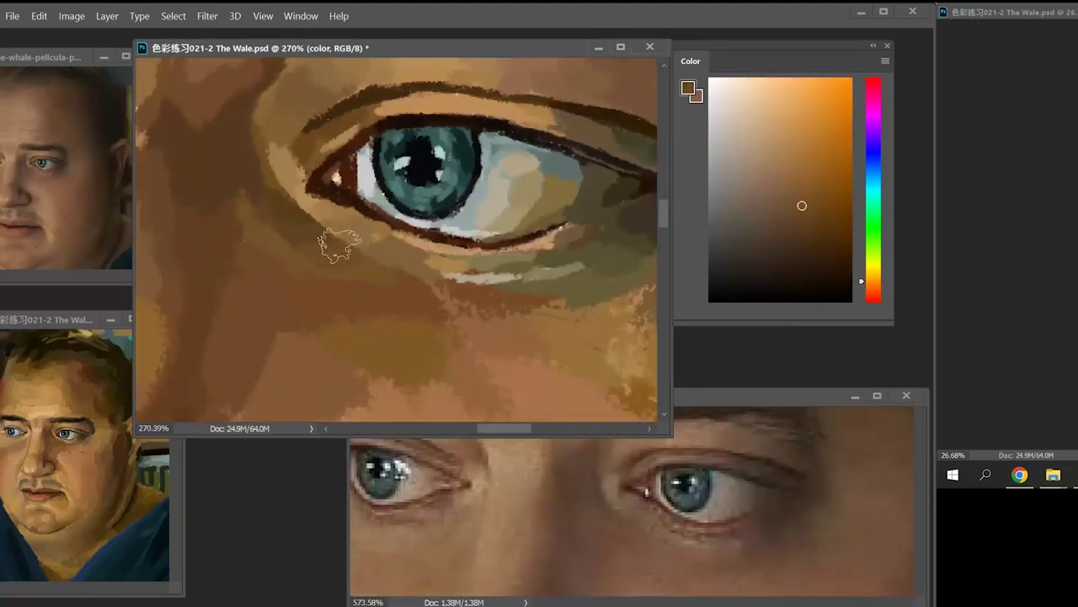
pyautogui.scroll(-3, 337, 241)
pyautogui.keyDown('alt'); pyautogui.click(396, 253); pyautogui.keyUp('alt')
pyautogui.keyDown('alt'); pyautogui.click(363, 278); pyautogui.keyUp('alt')
pyautogui.scroll(-4, 362, 278)
# - Blend the cheek beside the shadowed nostril with sampled reddish-brown and golden skin tones
pyautogui.moveTo(441, 345); pyautogui.dragTo(440, 292)
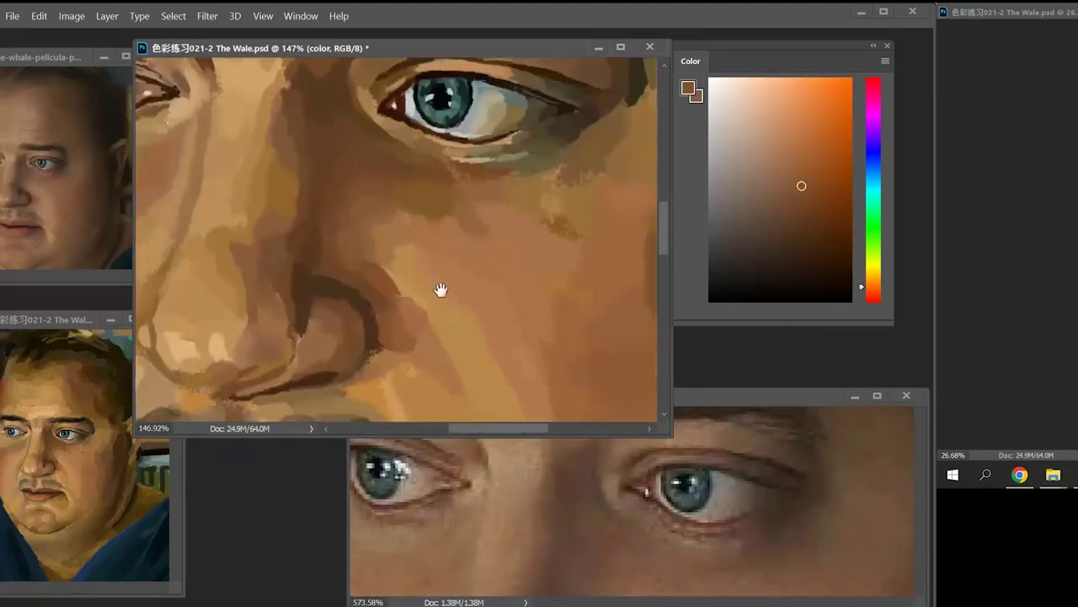
pyautogui.keyDown('alt'); pyautogui.click(398, 283); pyautogui.keyUp('alt')
pyautogui.keyDown('alt'); pyautogui.click(376, 283); pyautogui.keyUp('alt')
pyautogui.moveTo(401, 253); pyautogui.dragTo(371, 295)
pyautogui.keyDown('alt'); pyautogui.click(361, 252); pyautogui.keyUp('alt')
pyautogui.keyDown('alt'); pyautogui.click(426, 221); pyautogui.keyUp('alt')
# - Smooth the upper cheek below the outer eye corner, covering the light specks with sampled orange-brown tones
pyautogui.moveTo(394, 221); pyautogui.dragTo(433, 234)
pyautogui.moveTo(540, 235)
pyautogui.mouseDown()
pyautogui.moveTo(494, 193)
pyautogui.moveTo(475, 230)
pyautogui.mouseUp()
pyautogui.moveTo(413, 172); pyautogui.dragTo(506, 181)
pyautogui.keyDown('alt'); pyautogui.click(522, 168); pyautogui.keyUp('alt')
pyautogui.moveTo(576, 109); pyautogui.dragTo(536, 149)
pyautogui.keyDown('alt'); pyautogui.click(537, 147); pyautogui.keyUp('alt')
pyautogui.moveTo(523, 188); pyautogui.dragTo(510, 214)
pyautogui.keyDown('alt'); pyautogui.click(567, 206); pyautogui.keyUp('alt')
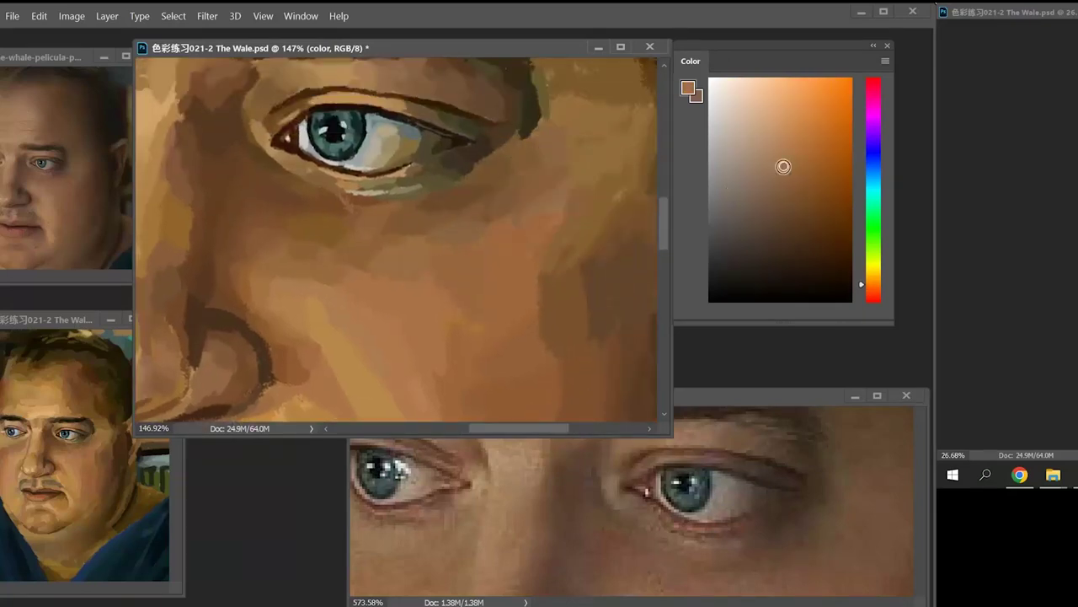
# - Blend the temple skin into the dark side of the face with sampled ochre and brown strokes
pyautogui.keyDown('alt'); pyautogui.click(572, 182); pyautogui.keyUp('alt')
pyautogui.moveTo(653, 160); pyautogui.dragTo(595, 192)
pyautogui.keyDown('alt'); pyautogui.click(563, 202); pyautogui.keyUp('alt')
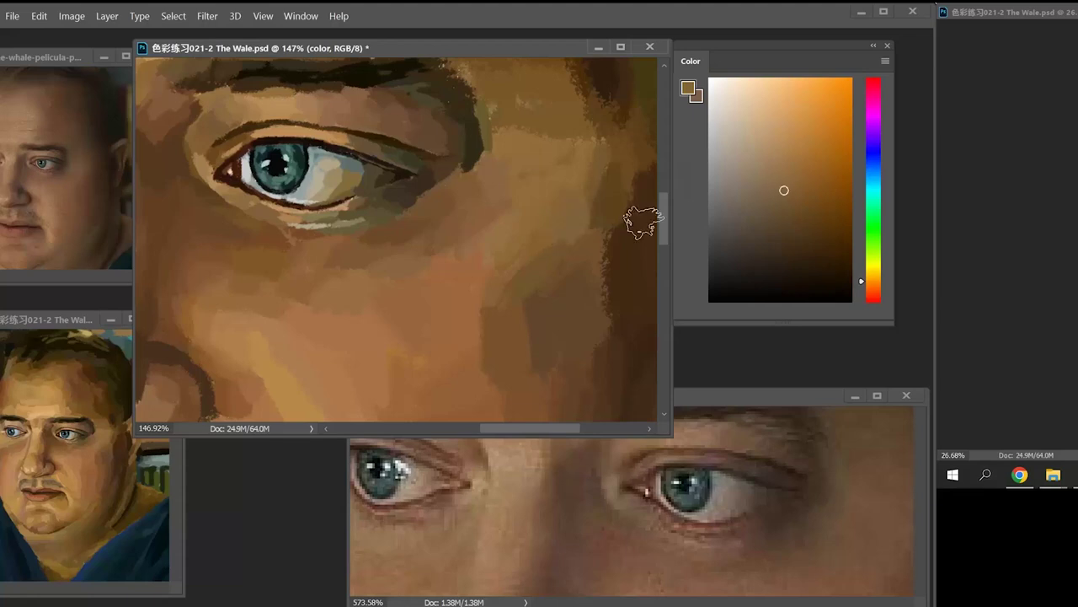
pyautogui.keyDown('alt'); pyautogui.click(582, 263); pyautogui.keyUp('alt')
pyautogui.keyDown('alt'); pyautogui.click(583, 241); pyautogui.keyUp('alt')
pyautogui.moveTo(585, 255); pyautogui.dragTo(596, 250)
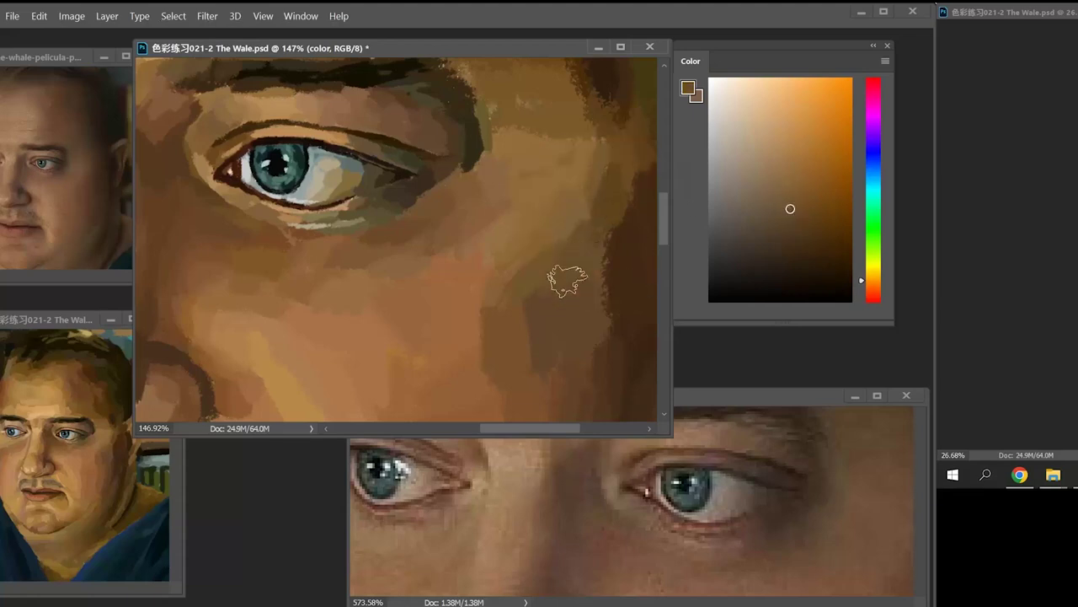
# - Soften the edge between the orange cheek and the dark cheekbone shadow with mid-brown tones
pyautogui.keyDown('alt'); pyautogui.click(492, 306); pyautogui.keyUp('alt')
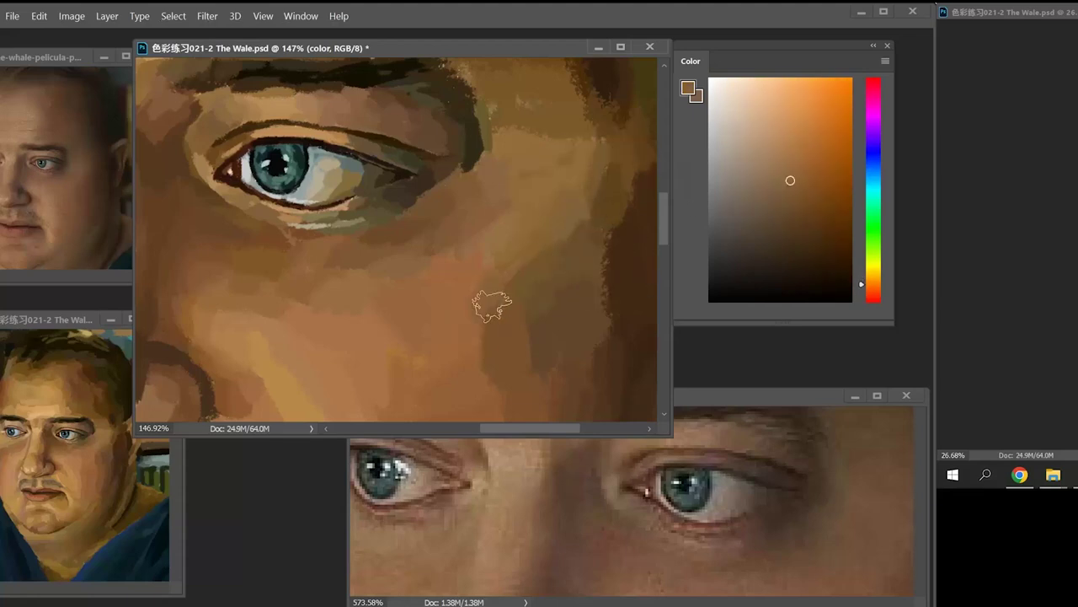
pyautogui.moveTo(472, 338); pyautogui.dragTo(493, 284)
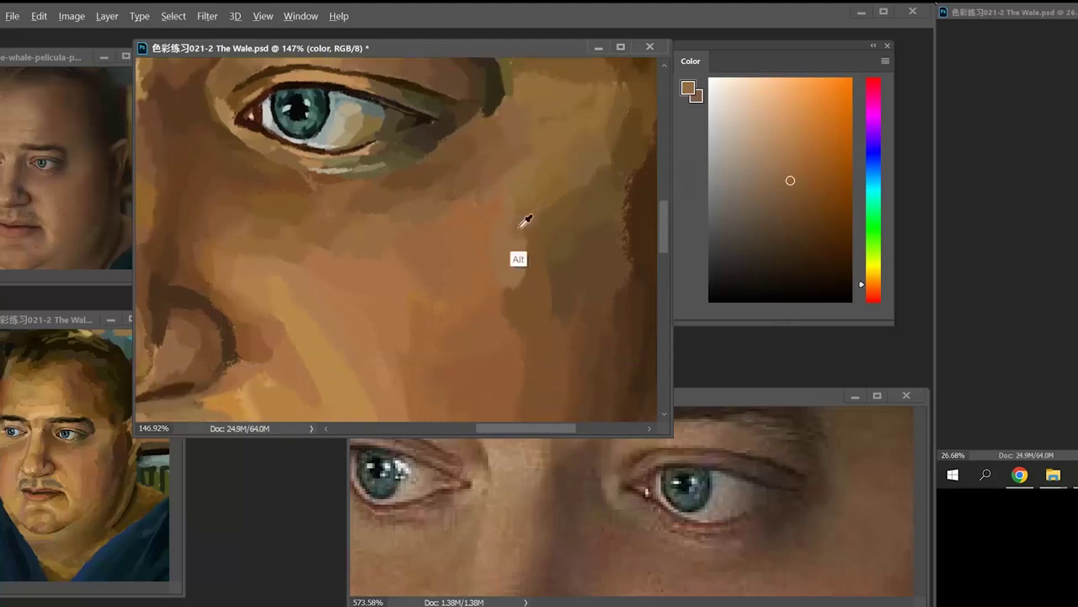
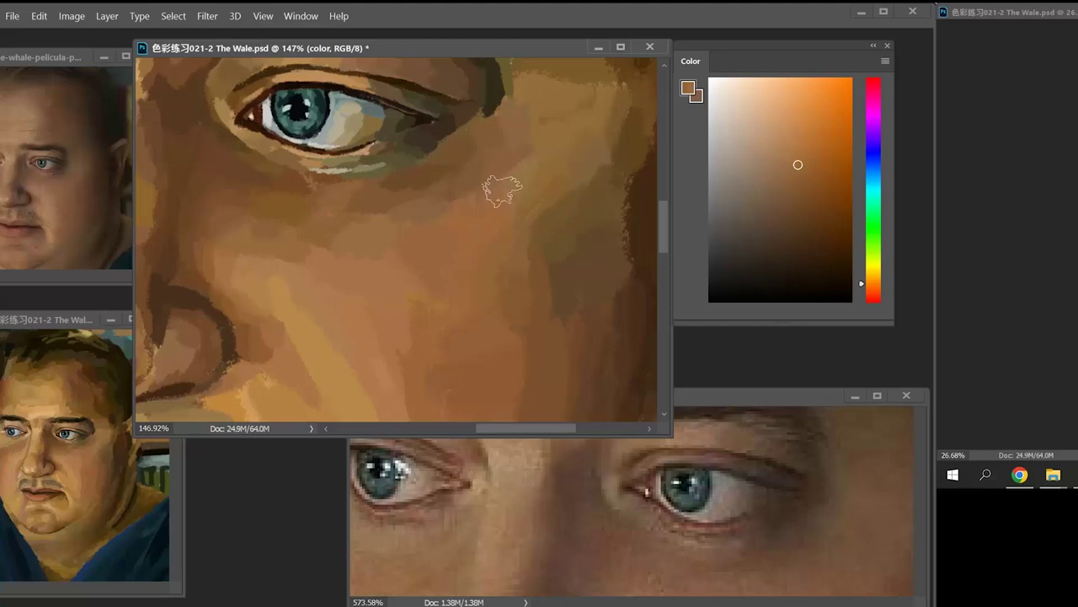
pyautogui.keyDown('alt'); pyautogui.click(552, 212); pyautogui.keyUp('alt')
pyautogui.keyDown('alt'); pyautogui.click(535, 244); pyautogui.keyUp('alt')
pyautogui.moveTo(535, 248); pyautogui.dragTo(520, 266)
pyautogui.keyDown('alt'); pyautogui.click(529, 212); pyautogui.keyUp('alt')
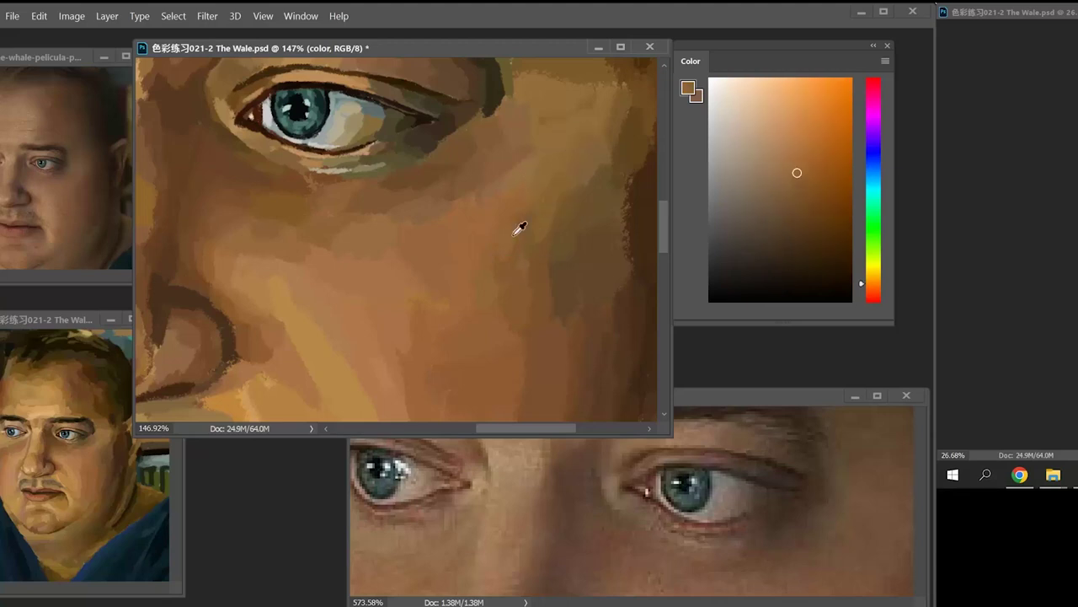
# - Break up the inner edge of the cheekbone shadow with sampled olive-brown and dark brown strokes
pyautogui.keyDown('alt'); pyautogui.click(549, 204); pyautogui.keyUp('alt')
pyautogui.keyDown('alt'); pyautogui.click(569, 202); pyautogui.keyUp('alt')
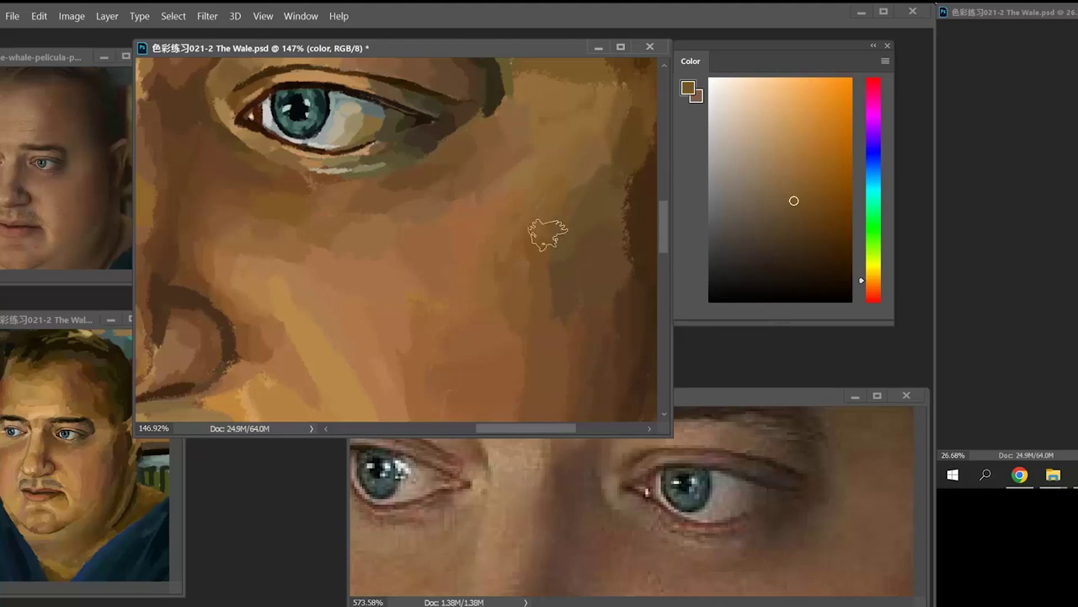
pyautogui.keyDown('alt'); pyautogui.click(561, 253); pyautogui.keyUp('alt')
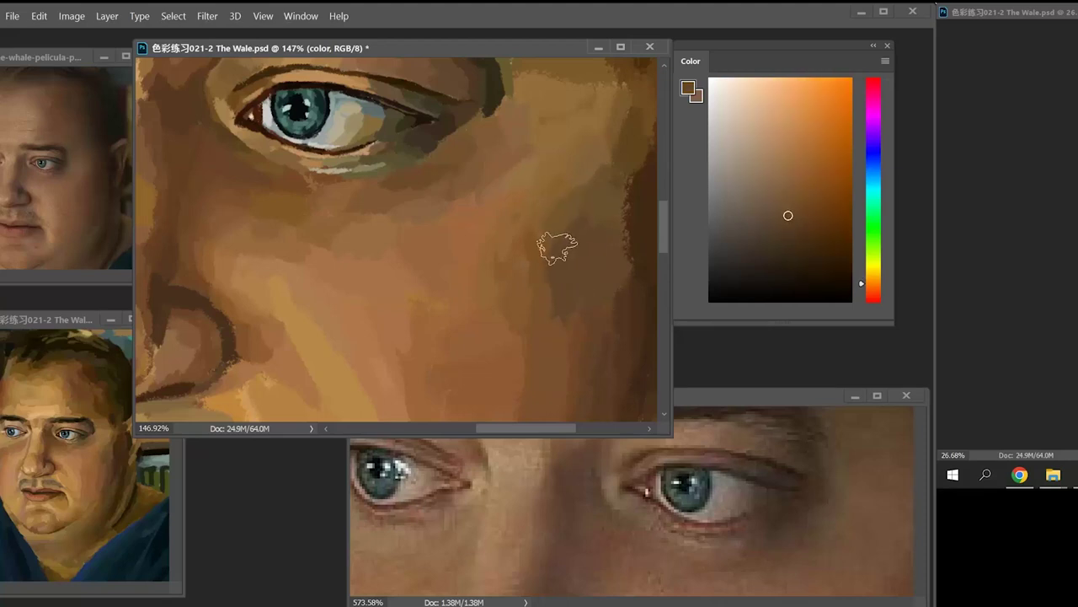
pyautogui.keyDown('alt'); pyautogui.click(576, 226); pyautogui.keyUp('alt')
pyautogui.keyDown('alt'); pyautogui.click(542, 291); pyautogui.keyUp('alt')
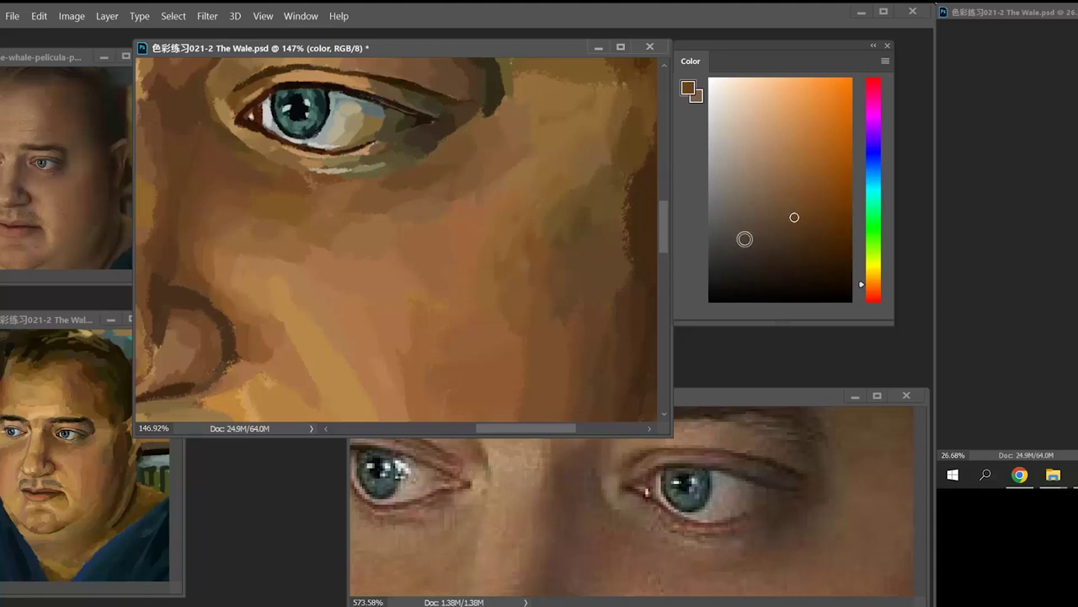
# - Blend the top of the cheekbone shadow into the ochre temple skin
pyautogui.keyDown('alt'); pyautogui.click(596, 215); pyautogui.keyUp('alt')
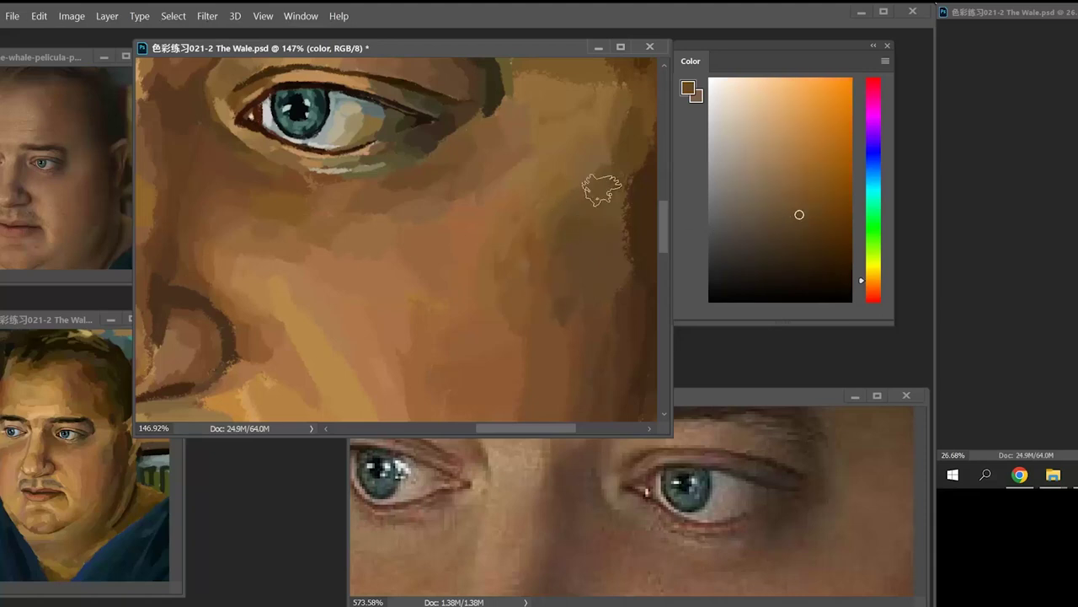
pyautogui.keyDown('alt'); pyautogui.click(573, 212); pyautogui.keyUp('alt')
pyautogui.keyDown('alt'); pyautogui.click(600, 166); pyautogui.keyUp('alt')
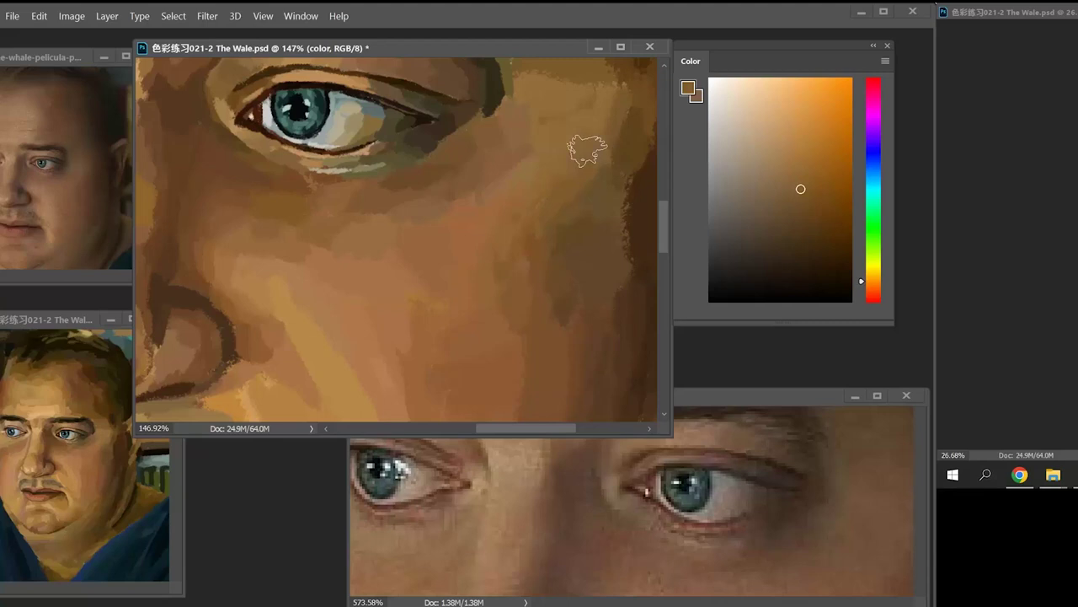
# - Soften the lower end of the cheekbone shadow into the reddish-brown cheek below it
pyautogui.keyDown('alt'); pyautogui.click(564, 281); pyautogui.keyUp('alt')
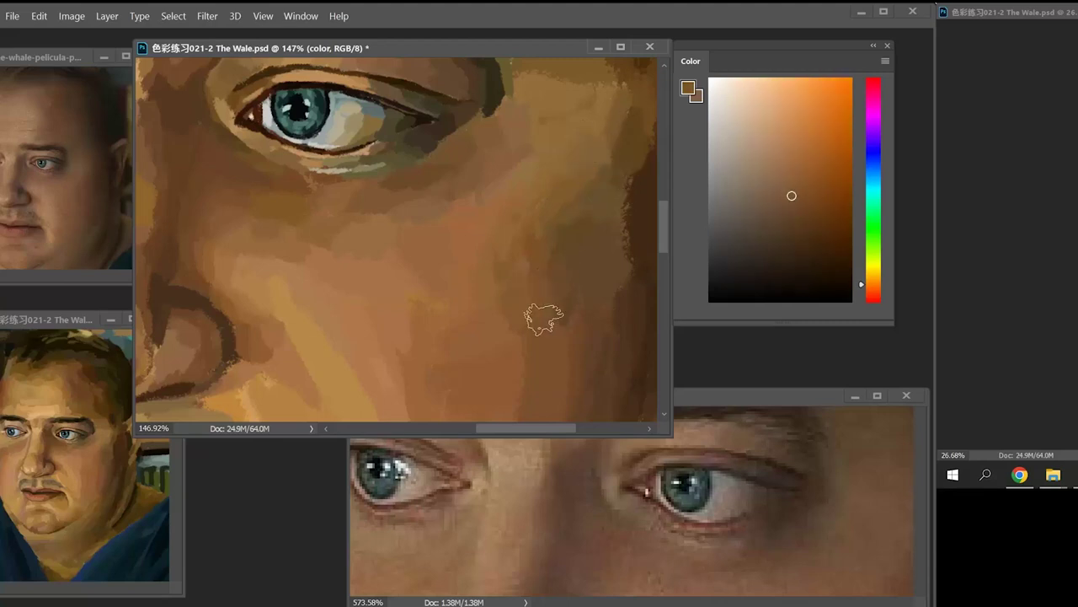
pyautogui.click(791, 210)
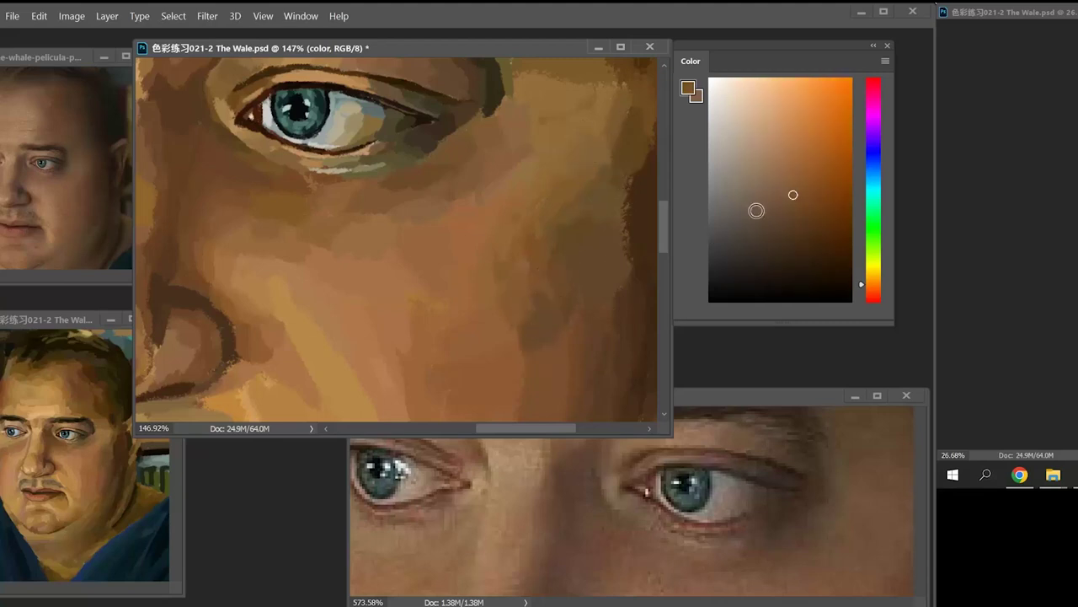
pyautogui.keyDown('alt'); pyautogui.click(568, 277); pyautogui.keyUp('alt')
pyautogui.moveTo(516, 338)
pyautogui.mouseDown()
pyautogui.moveTo(491, 327)
pyautogui.moveTo(487, 137)
pyautogui.moveTo(497, 274)
pyautogui.mouseUp()
pyautogui.keyDown('alt'); pyautogui.click(479, 239); pyautogui.keyUp('alt')
pyautogui.keyDown('alt'); pyautogui.click(483, 288); pyautogui.keyUp('alt')
pyautogui.keyDown('alt'); pyautogui.click(501, 274); pyautogui.keyUp('alt')
# - Blend the shaded side of the cheek down toward the jaw with sampled dark and reddish browns
pyautogui.keyDown('alt'); pyautogui.click(515, 219); pyautogui.keyUp('alt')
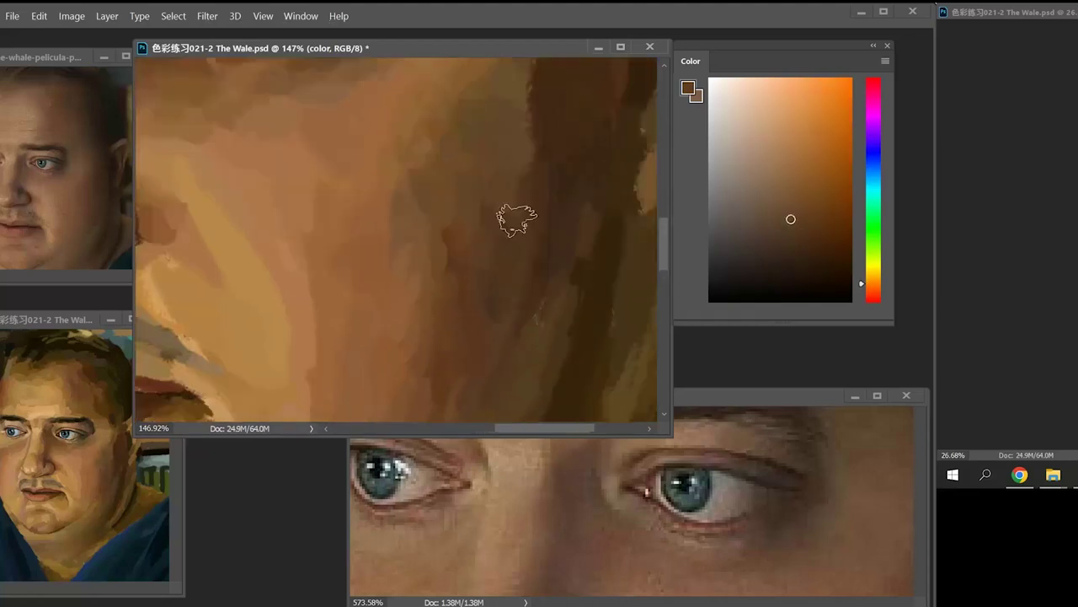
pyautogui.moveTo(510, 211); pyautogui.dragTo(514, 337)
pyautogui.click(792, 164)
pyautogui.moveTo(337, 253)
pyautogui.mouseDown()
pyautogui.moveTo(494, 292)
pyautogui.moveTo(405, 84)
pyautogui.mouseUp()
pyautogui.moveTo(42, 212); pyautogui.dragTo(15, 210)
pyautogui.moveTo(430, 245); pyautogui.dragTo(405, 227)
# - Smooth the cheek beside the shadowed mouth corner with sampled peach and orange-brown tones
pyautogui.keyDown('alt'); pyautogui.click(408, 190); pyautogui.keyUp('alt')
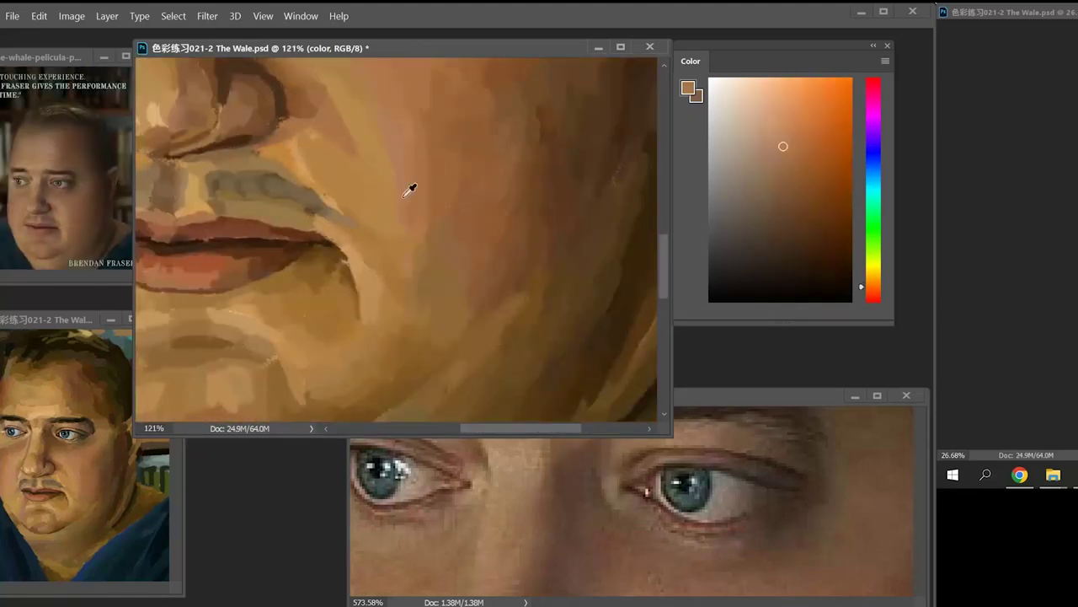
pyautogui.moveTo(430, 295); pyautogui.dragTo(292, 205)
pyautogui.moveTo(590, 548); pyautogui.dragTo(556, 480)
pyautogui.moveTo(396, 252)
pyautogui.mouseDown()
pyautogui.moveTo(364, 245)
pyautogui.moveTo(362, 198)
pyautogui.mouseUp()
pyautogui.keyDown('alt'); pyautogui.click(426, 308); pyautogui.keyUp('alt')
pyautogui.moveTo(358, 291); pyautogui.dragTo(384, 304)
# - Blend the chin and the skin beneath the lower lip with sampled golden and ochre tones
pyautogui.keyDown('alt'); pyautogui.click(523, 311); pyautogui.keyUp('alt')
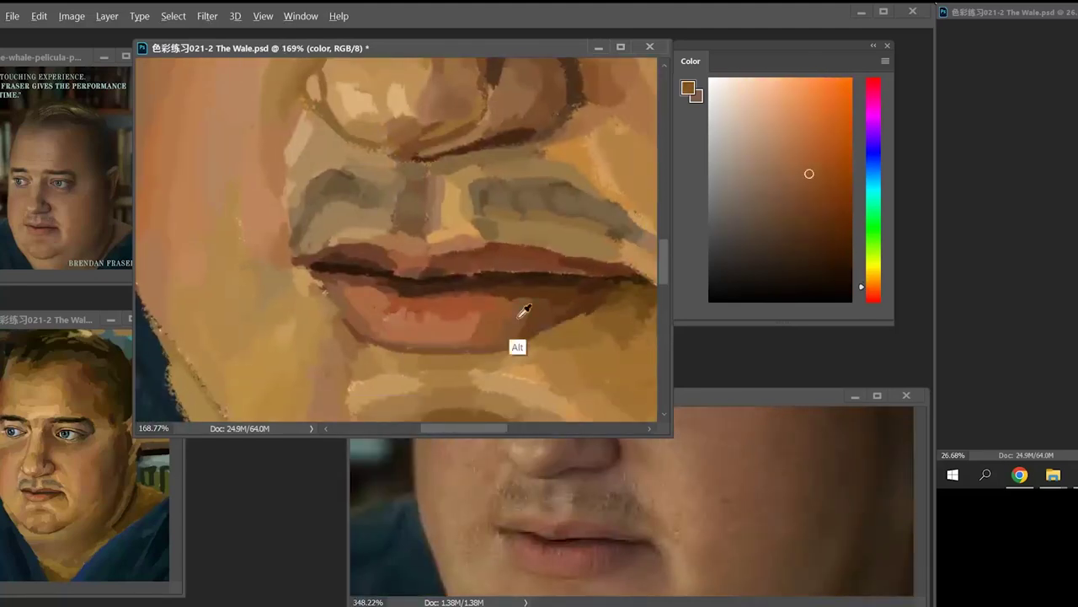
pyautogui.moveTo(522, 320); pyautogui.dragTo(409, 137)
pyautogui.moveTo(581, 548); pyautogui.dragTo(595, 455)
pyautogui.keyDown('alt'); pyautogui.click(303, 316); pyautogui.keyUp('alt')
pyautogui.keyDown('alt'); pyautogui.click(375, 275); pyautogui.keyUp('alt')
pyautogui.keyDown('alt'); pyautogui.click(422, 254); pyautogui.keyUp('alt')
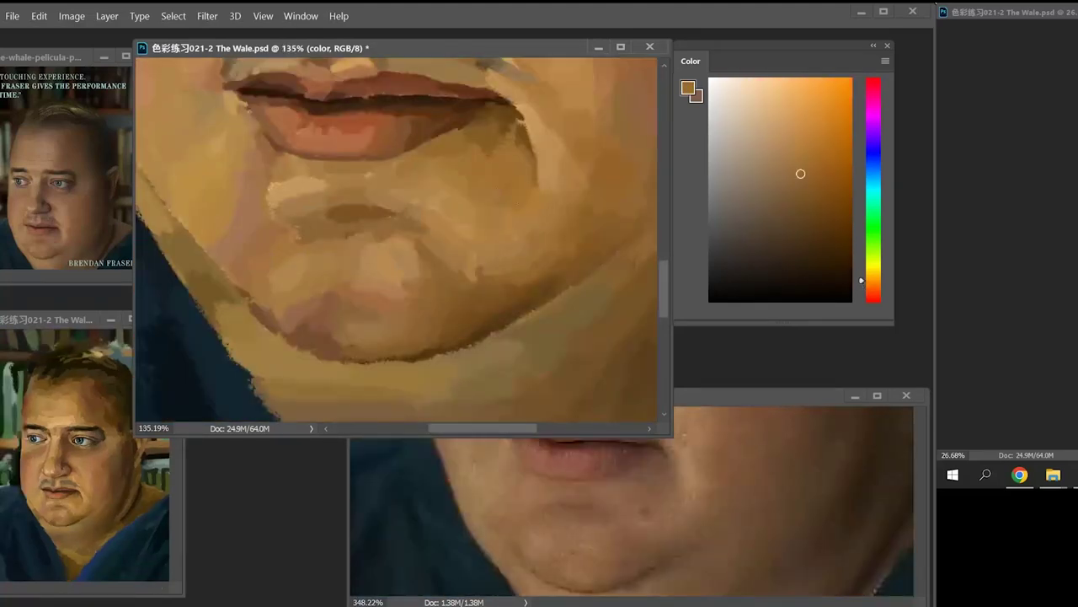
pyautogui.keyDown('alt'); pyautogui.click(253, 214); pyautogui.keyUp('alt')
pyautogui.moveTo(236, 227); pyautogui.dragTo(409, 234)
pyautogui.keyDown('alt'); pyautogui.click(404, 211); pyautogui.keyUp('alt')
# - Smooth the lit cheek beside the nose with sampled peach and light orange skin tones
pyautogui.moveTo(589, 506); pyautogui.dragTo(573, 573)
pyautogui.moveTo(396, 101); pyautogui.dragTo(383, 198)
pyautogui.keyDown('alt'); pyautogui.click(417, 218); pyautogui.keyUp('alt')
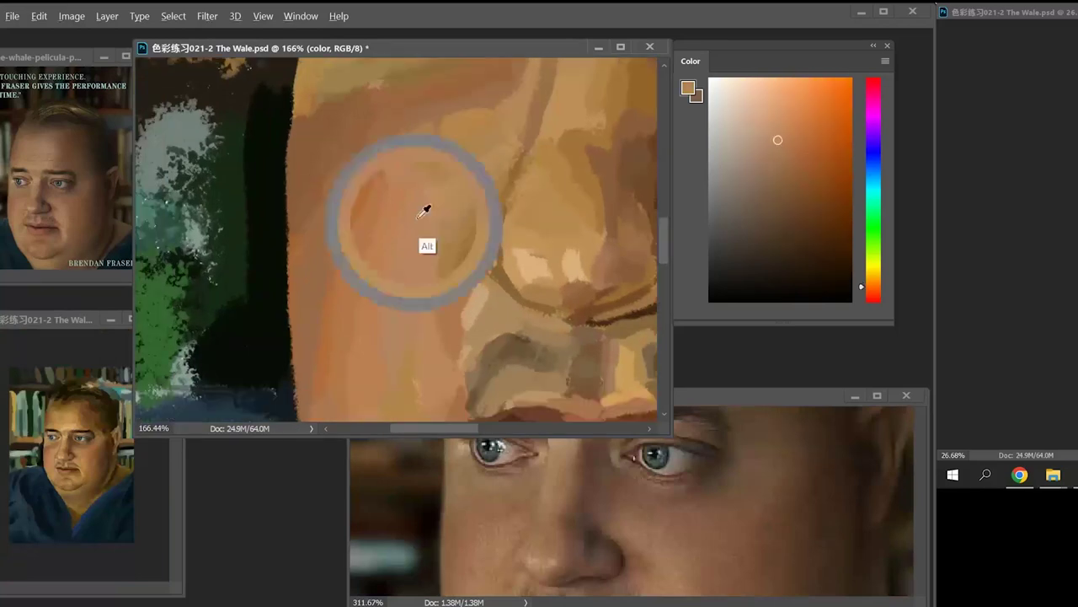
pyautogui.moveTo(362, 126); pyautogui.dragTo(405, 295)
pyautogui.keyDown('alt'); pyautogui.click(352, 251); pyautogui.keyUp('alt')
pyautogui.moveTo(396, 337); pyautogui.dragTo(337, 126)
# - Blend the outer part of the lit cheek near the dark background with light orange-brown strokes
pyautogui.keyDown('alt'); pyautogui.click(267, 101); pyautogui.keyUp('alt')
pyautogui.moveTo(421, 236)
pyautogui.mouseDown()
pyautogui.moveTo(391, 252)
pyautogui.moveTo(438, 262)
pyautogui.mouseUp()
pyautogui.keyDown('alt'); pyautogui.click(440, 263); pyautogui.keyUp('alt')
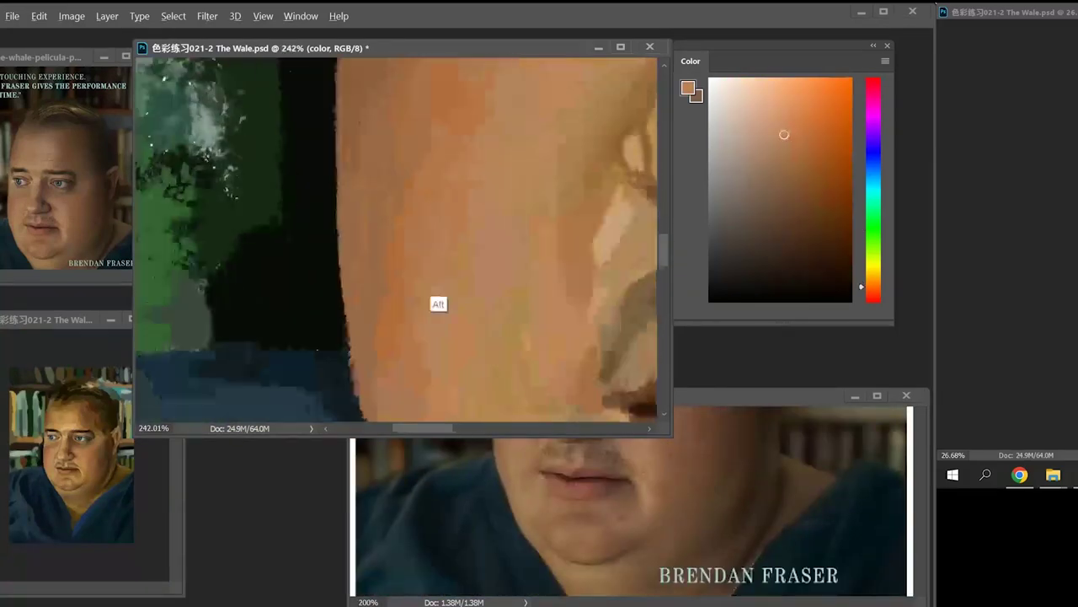
pyautogui.moveTo(438, 303); pyautogui.dragTo(404, 211)
pyautogui.keyDown('alt'); pyautogui.click(447, 220); pyautogui.keyUp('alt')
# - Soften the orange band on the lit cheek into the pinkish-beige skin beside the nose wing
pyautogui.moveTo(590, 447); pyautogui.dragTo(590, 581)
pyautogui.moveTo(447, 126); pyautogui.dragTo(421, 337)
pyautogui.keyDown('alt'); pyautogui.click(589, 247); pyautogui.keyUp('alt')
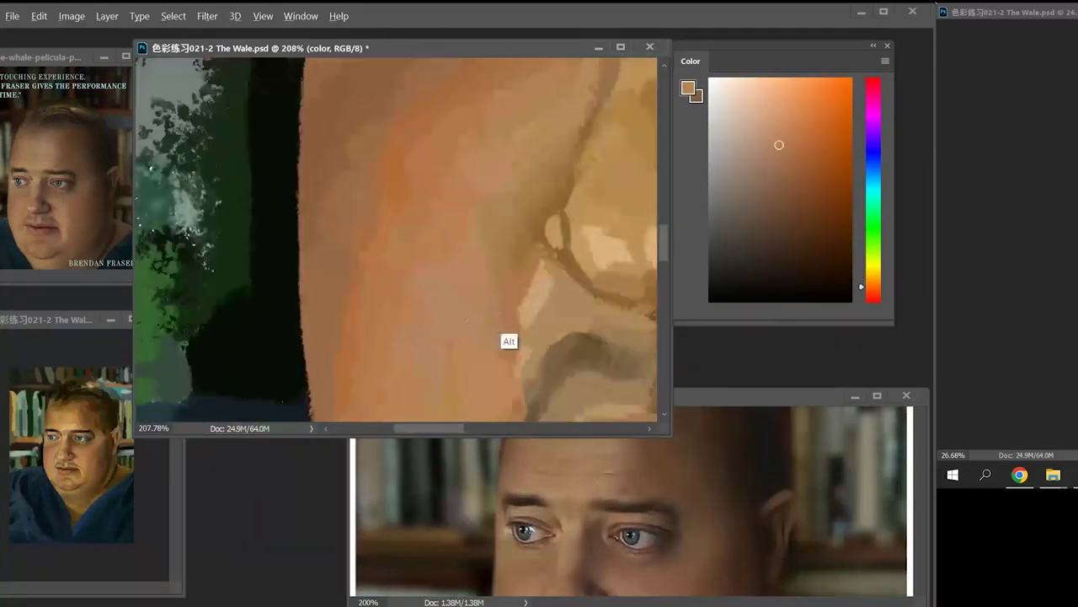
pyautogui.scroll(1, 501, 333)
pyautogui.keyDown('alt'); pyautogui.click(502, 333); pyautogui.keyUp('alt')
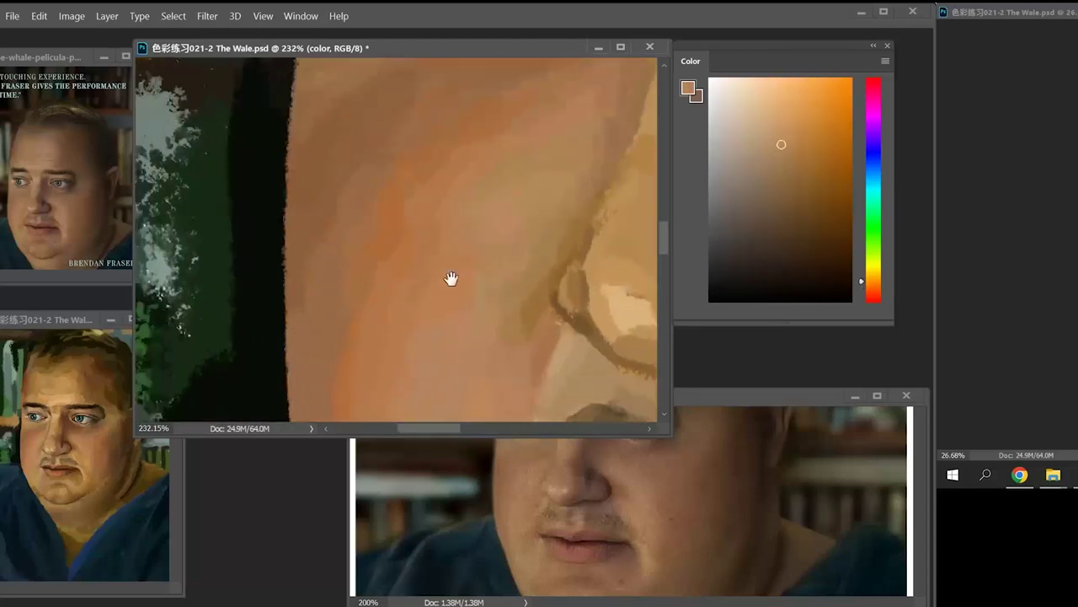
# - Blend the shadow above the nostril wing into the side of the nose with dark reddish brown
pyautogui.moveTo(439, 127); pyautogui.dragTo(539, 306)
pyautogui.keyDown('alt'); pyautogui.click(495, 222); pyautogui.keyUp('alt')
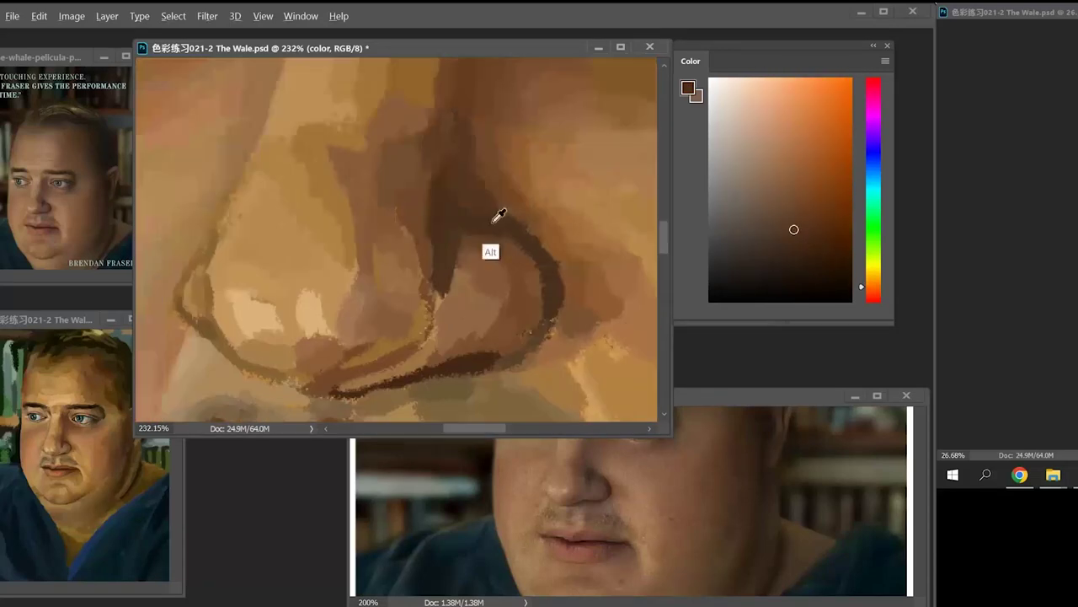
pyautogui.moveTo(496, 217); pyautogui.dragTo(496, 128)
pyautogui.keyDown('alt'); pyautogui.click(513, 157); pyautogui.keyUp('alt')
pyautogui.moveTo(540, 211); pyautogui.dragTo(434, 143)
# - Smooth the golden cheek fold beside the shadowed nostril with sampled brown and ochre tones
pyautogui.keyDown('alt'); pyautogui.click(480, 230); pyautogui.keyUp('alt')
pyautogui.moveTo(482, 105)
pyautogui.mouseDown()
pyautogui.moveTo(457, 231)
pyautogui.moveTo(452, 184)
pyautogui.mouseUp()
pyautogui.keyDown('alt'); pyautogui.click(498, 219); pyautogui.keyUp('alt')
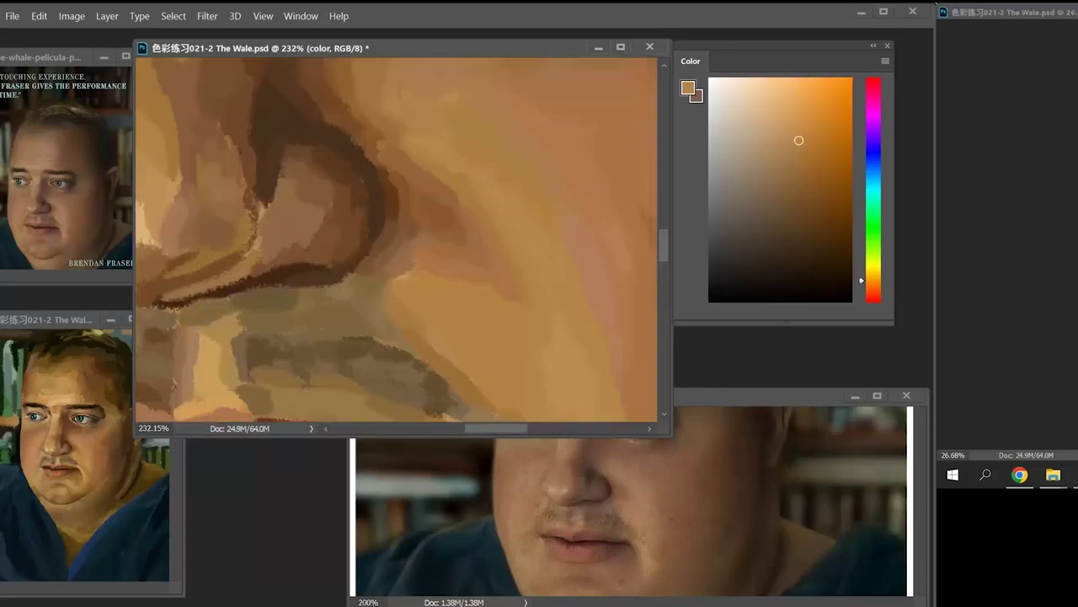
pyautogui.moveTo(539, 126); pyautogui.dragTo(379, 265)
pyautogui.keyDown('alt'); pyautogui.click(441, 202); pyautogui.keyUp('alt')
pyautogui.moveTo(438, 387); pyautogui.dragTo(466, 286)
# - Smooth the forehead skin above the eyebrows with sampled light golden tones
pyautogui.moveTo(421, 110); pyautogui.dragTo(471, 380)
pyautogui.moveTo(606, 421); pyautogui.dragTo(614, 586)
pyautogui.keyDown('alt'); pyautogui.click(578, 243); pyautogui.keyUp('alt')
pyautogui.keyDown('alt'); pyautogui.click(578, 257); pyautogui.keyUp('alt')
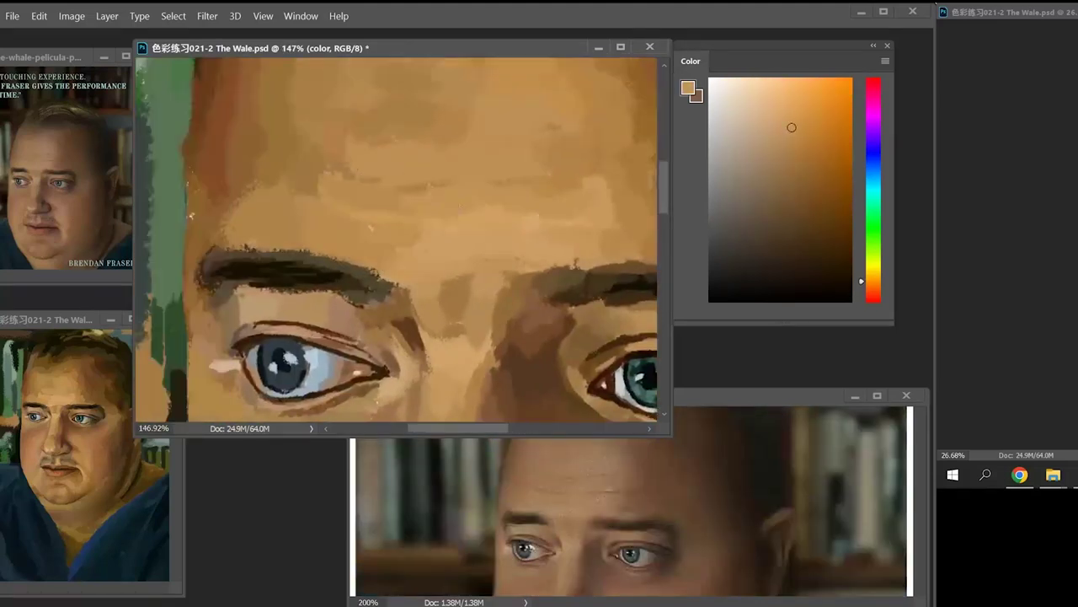
# - Blend the shaded forehead above the outer eyebrow into the temple with sampled warm and dark browns
pyautogui.moveTo(606, 252); pyautogui.dragTo(365, 243)
pyautogui.keyDown('alt'); pyautogui.click(571, 241); pyautogui.keyUp('alt')
pyautogui.moveTo(557, 152); pyautogui.dragTo(455, 202)
pyautogui.keyDown('alt'); pyautogui.click(494, 176); pyautogui.keyUp('alt')
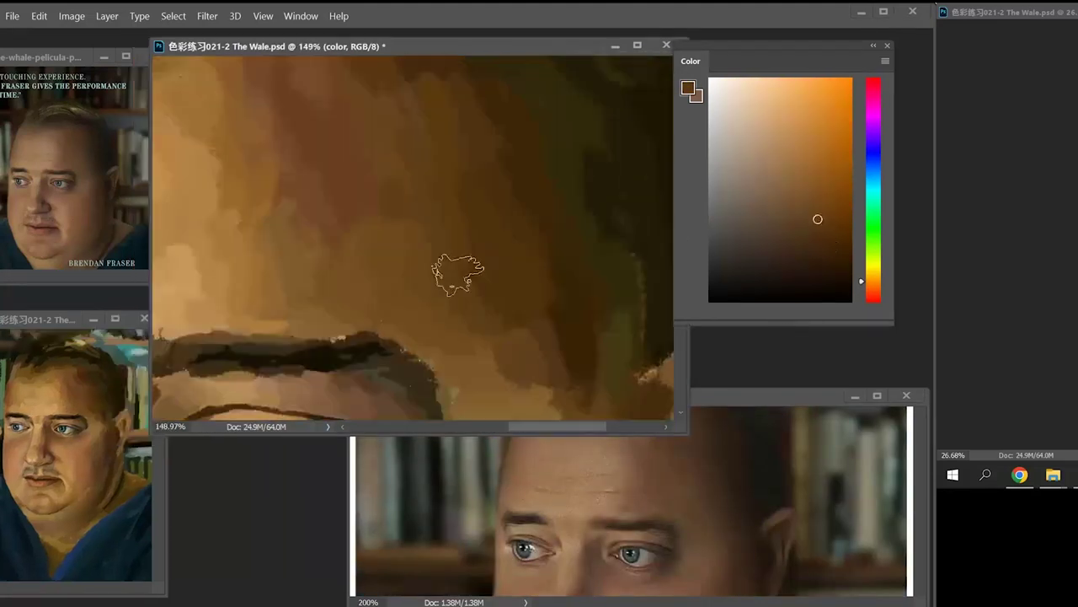
# - Enlarge the Color panel and blend the shaded temple beside the eyebrow with dark browns sampled from the painting
pyautogui.moveTo(783, 324); pyautogui.dragTo(783, 427)
pyautogui.moveTo(590, 270); pyautogui.dragTo(474, 296)
pyautogui.keyDown('alt'); pyautogui.click(506, 306); pyautogui.keyUp('alt')
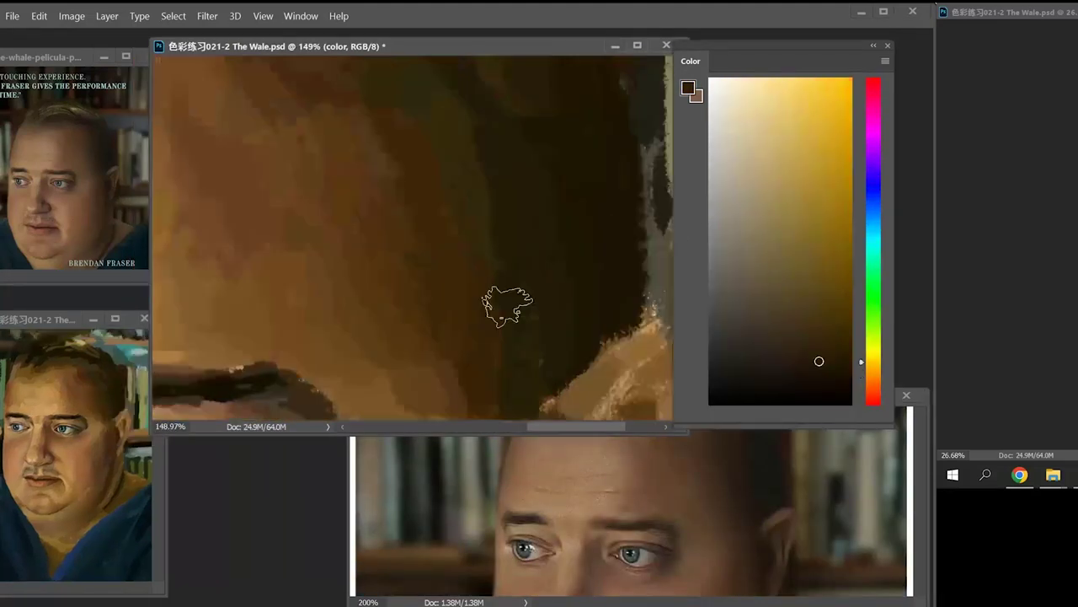
pyautogui.scroll(-2, 471, 278)
pyautogui.keyDown('alt'); pyautogui.click(414, 287); pyautogui.keyUp('alt')
pyautogui.moveTo(421, 363); pyautogui.dragTo(433, 161)
pyautogui.keyDown('alt'); pyautogui.click(493, 341); pyautogui.keyUp('alt')
pyautogui.moveTo(623, 539)
pyautogui.mouseDown()
pyautogui.moveTo(624, 486)
pyautogui.moveTo(624, 524)
pyautogui.mouseUp()
# - Paint the shadow between the cheek and the ear using dark and mid browns sampled from the surrounding strokes
pyautogui.keyDown('alt'); pyautogui.click(553, 174); pyautogui.keyUp('alt')
pyautogui.keyDown('alt'); pyautogui.click(496, 212); pyautogui.keyUp('alt')
pyautogui.moveTo(509, 135)
pyautogui.mouseDown()
pyautogui.moveTo(504, 240)
pyautogui.moveTo(472, 324)
pyautogui.mouseUp()
pyautogui.moveTo(535, 141); pyautogui.dragTo(534, 173)
pyautogui.scroll(3, 489, 278)
pyautogui.keyDown('alt'); pyautogui.click(474, 217); pyautogui.keyUp('alt')
pyautogui.keyDown('alt'); pyautogui.click(393, 241); pyautogui.keyUp('alt')
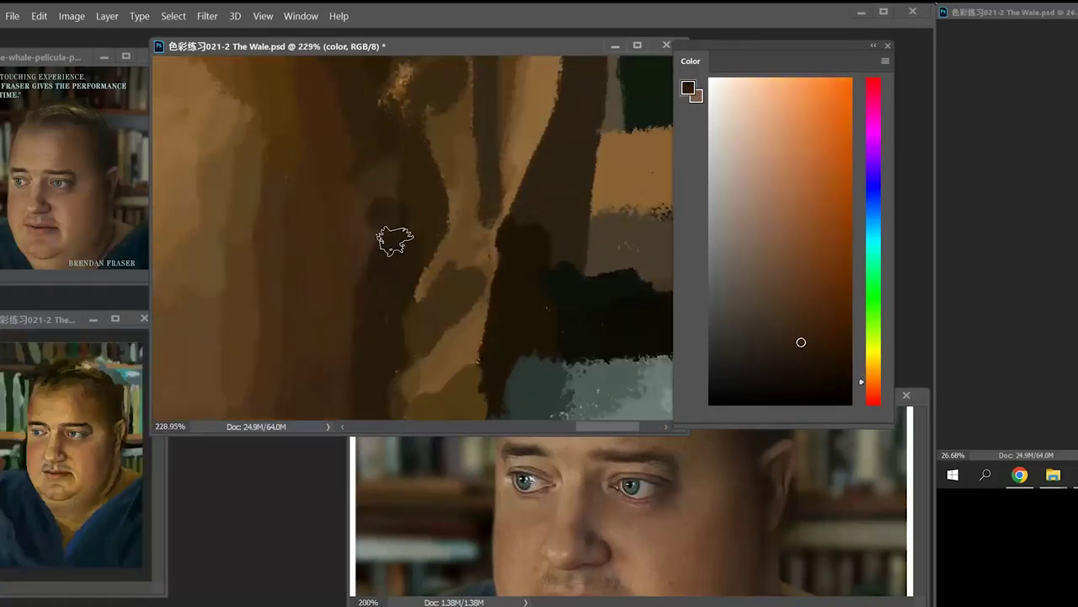
pyautogui.keyDown('alt'); pyautogui.click(462, 149); pyautogui.keyUp('alt')
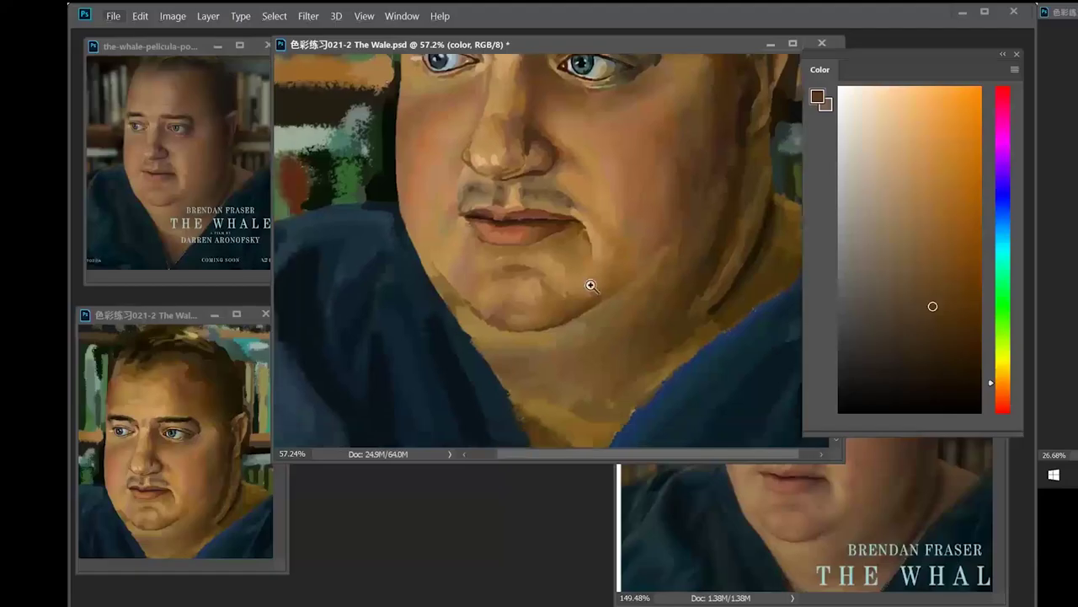
# - Choose the KYLE Ultimate Charcoal Pencil 25px Med2 brush from the Dry Media Brushes group at 25 px
pyautogui.moveTo(592, 286); pyautogui.dragTo(604, 266)
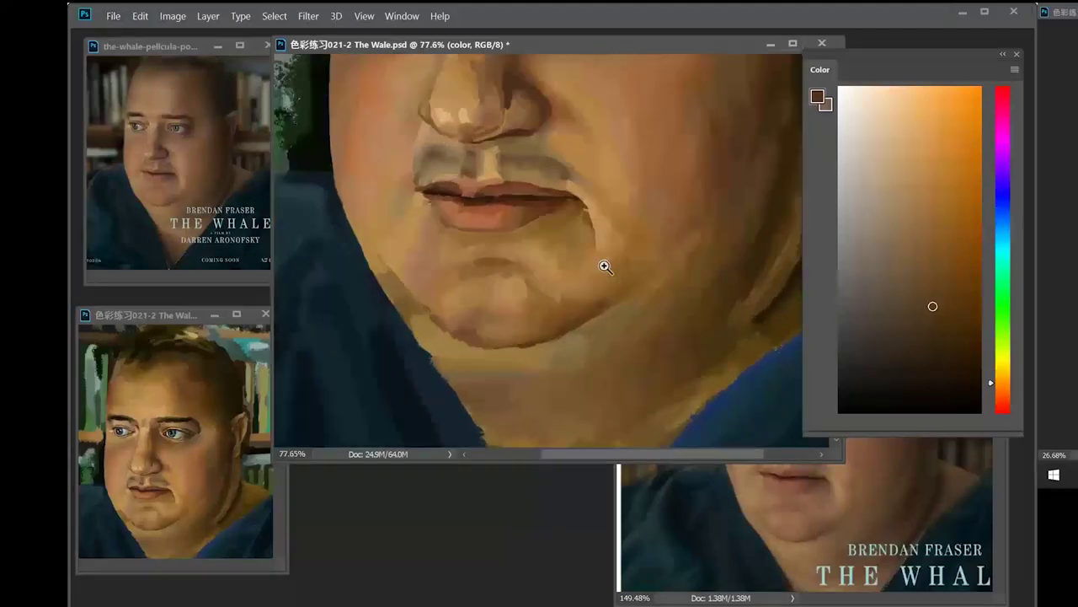
pyautogui.rightClick(663, 203)
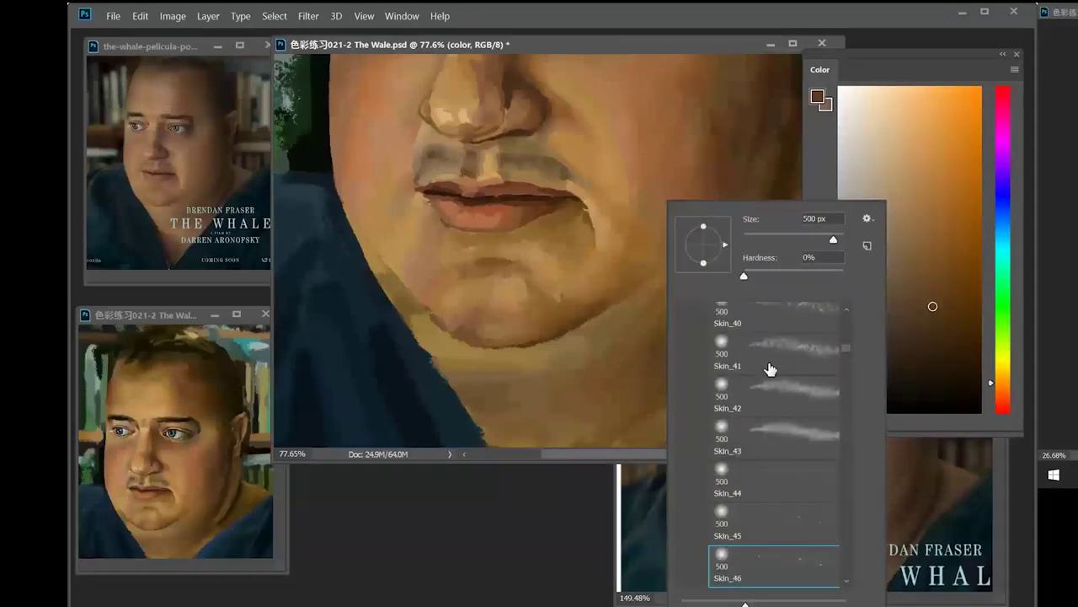
pyautogui.moveTo(846, 348); pyautogui.dragTo(846, 312)
pyautogui.click(686, 492)
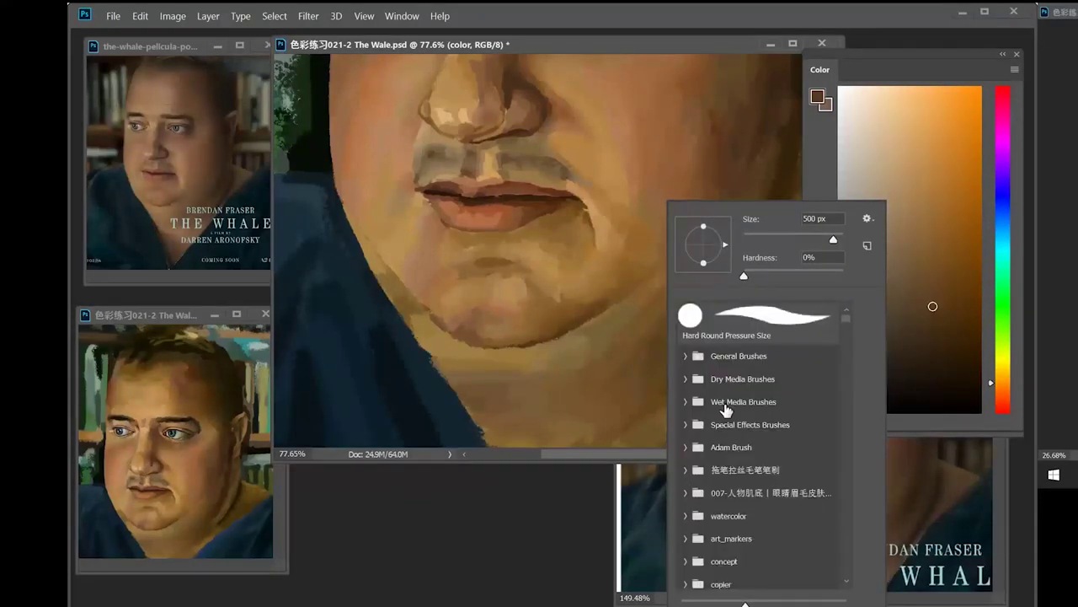
pyautogui.click(686, 379)
pyautogui.click(752, 487)
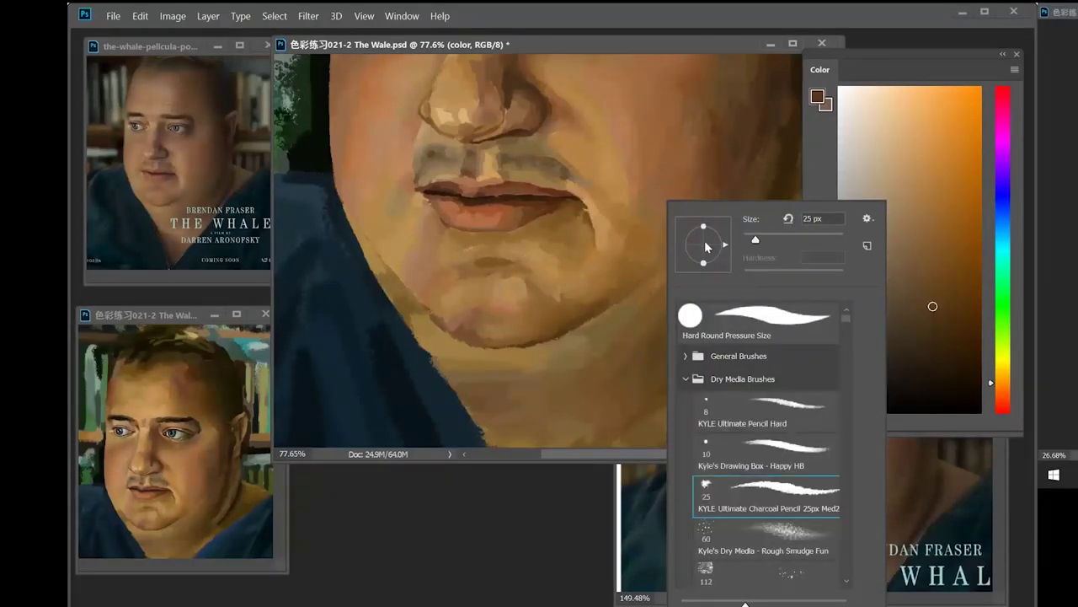
pyautogui.press('Return')
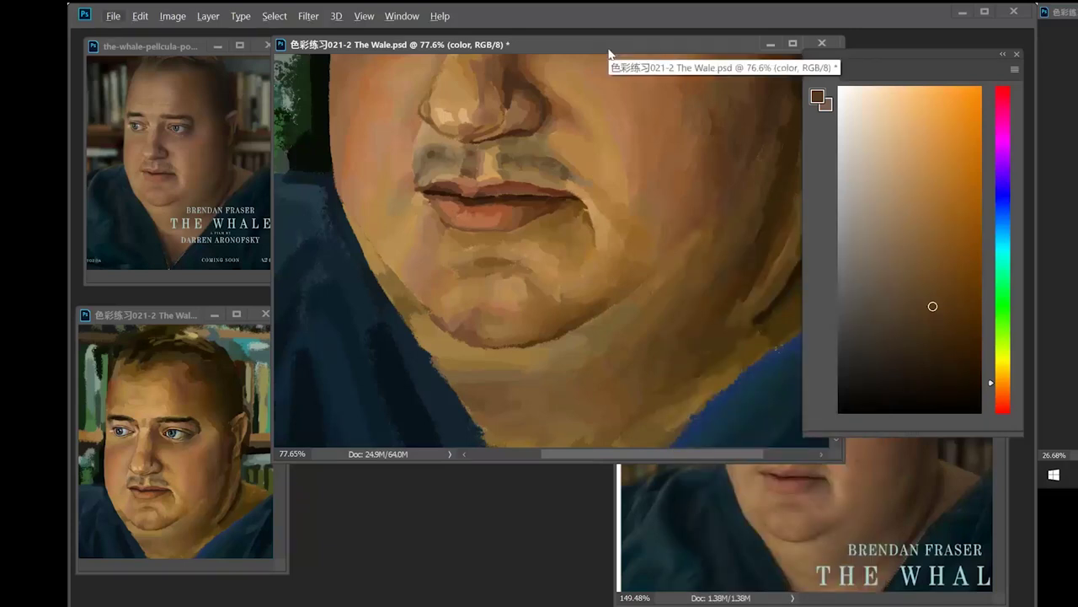
# - Undo the trial stroke by the mouth corner and darken the chin's lower contour with sampled dark and reddish browns
pyautogui.moveTo(591, 296)
pyautogui.mouseDown()
pyautogui.moveTo(617, 258)
pyautogui.moveTo(582, 281)
pyautogui.moveTo(615, 245)
pyautogui.mouseUp()
pyautogui.hotkey('ctrl', 'z')
pyautogui.moveTo(554, 275); pyautogui.dragTo(588, 303)
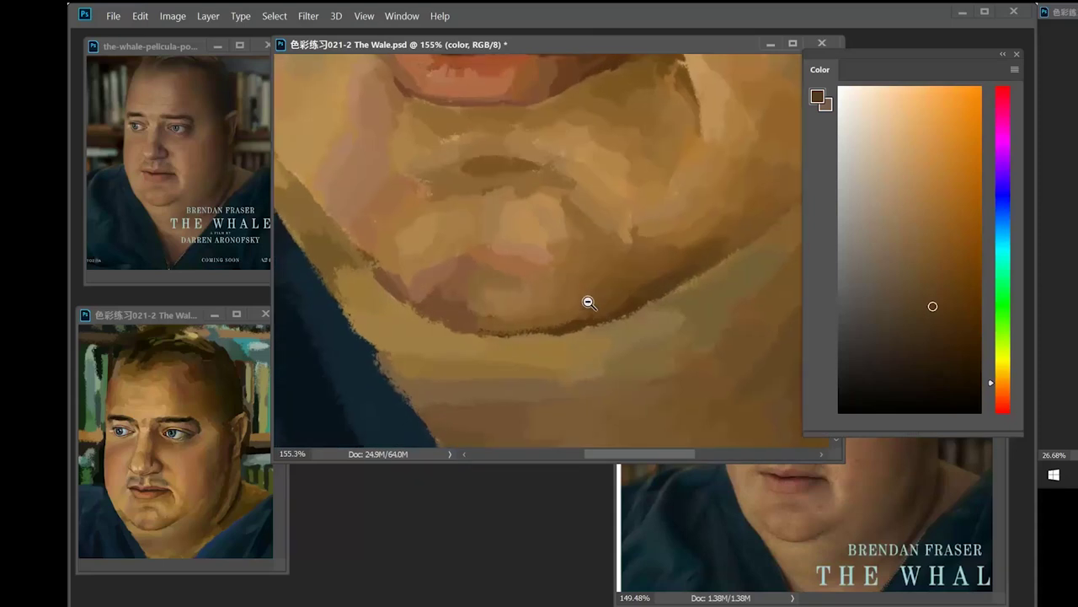
pyautogui.keyDown('alt'); pyautogui.click(633, 305); pyautogui.keyUp('alt')
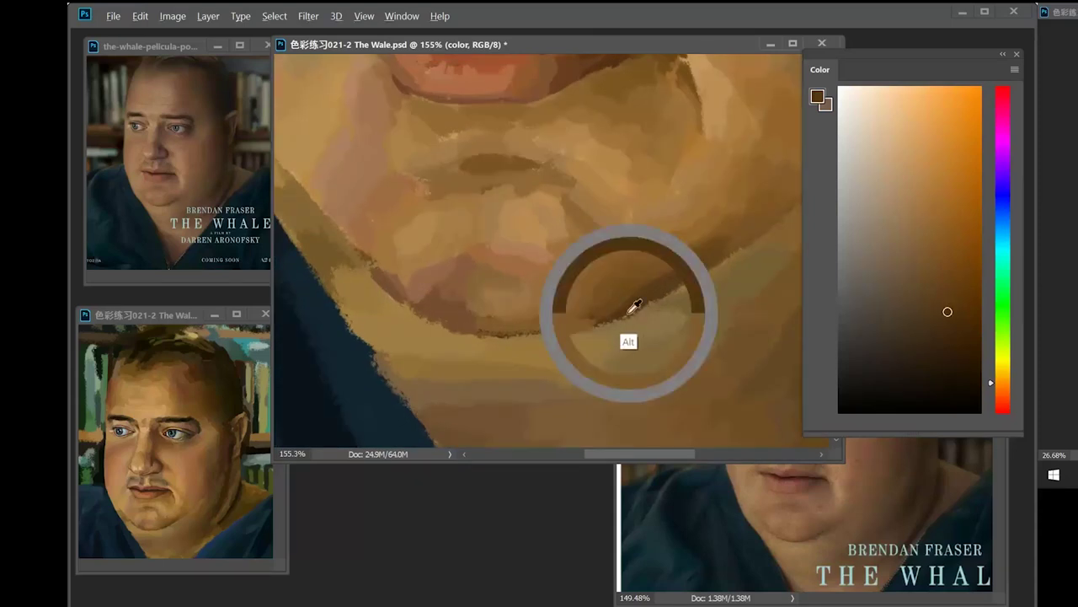
pyautogui.moveTo(556, 337); pyautogui.dragTo(583, 336)
pyautogui.keyDown('alt'); pyautogui.click(493, 312); pyautogui.keyUp('alt')
pyautogui.keyDown('alt'); pyautogui.click(458, 309); pyautogui.keyUp('alt')
pyautogui.moveTo(463, 317); pyautogui.dragTo(523, 341)
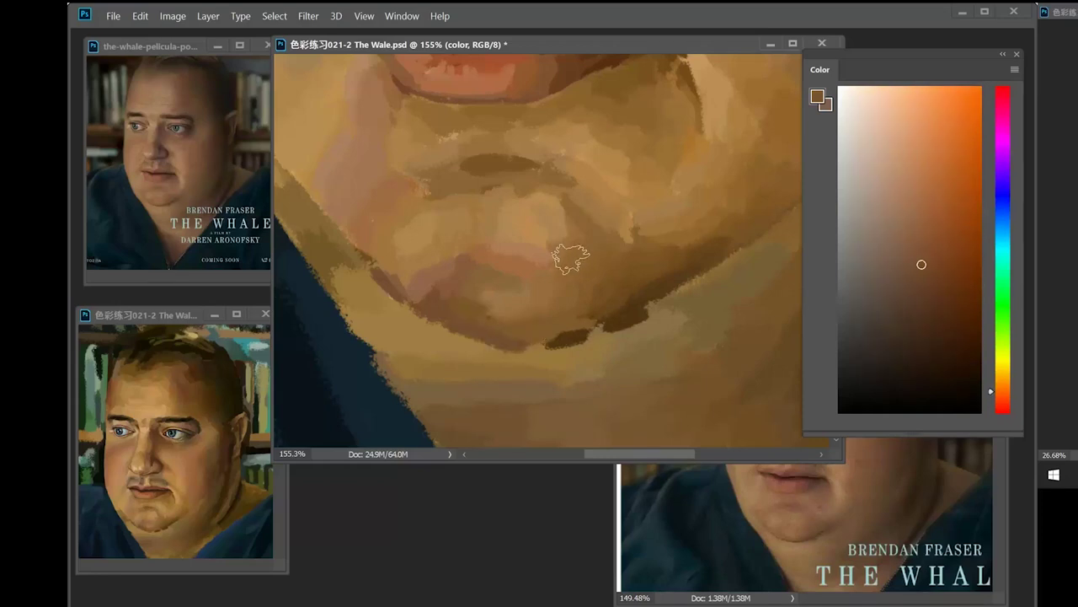
# - Redefine the chin's lit-side edge with sampled tan and reddish brown, and join the dark strokes along its underside
pyautogui.keyDown('alt'); pyautogui.click(370, 260); pyautogui.keyUp('alt')
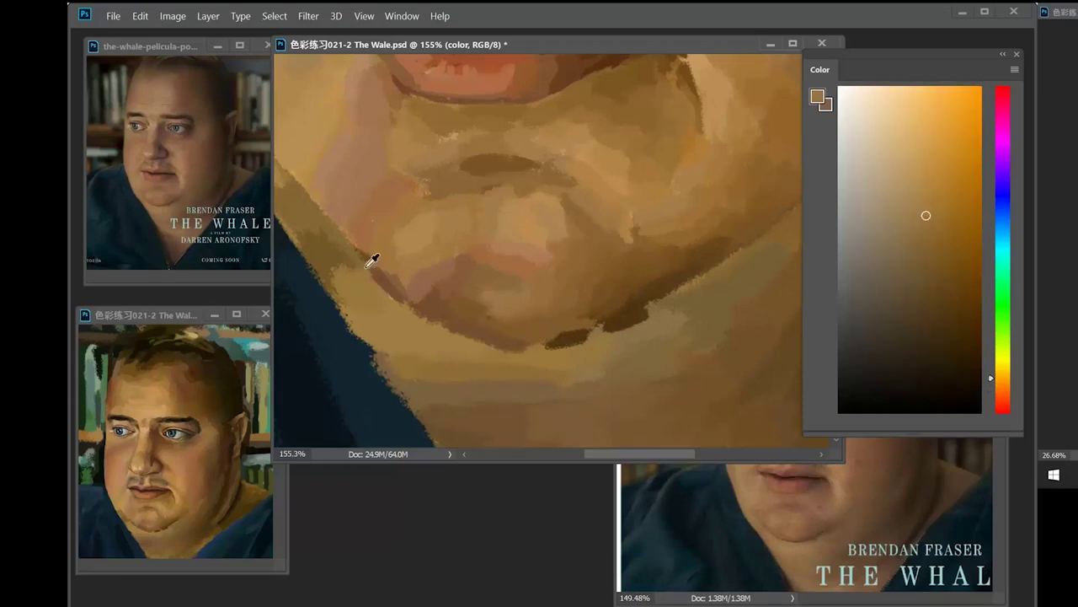
pyautogui.keyDown('alt'); pyautogui.click(431, 298); pyautogui.keyUp('alt')
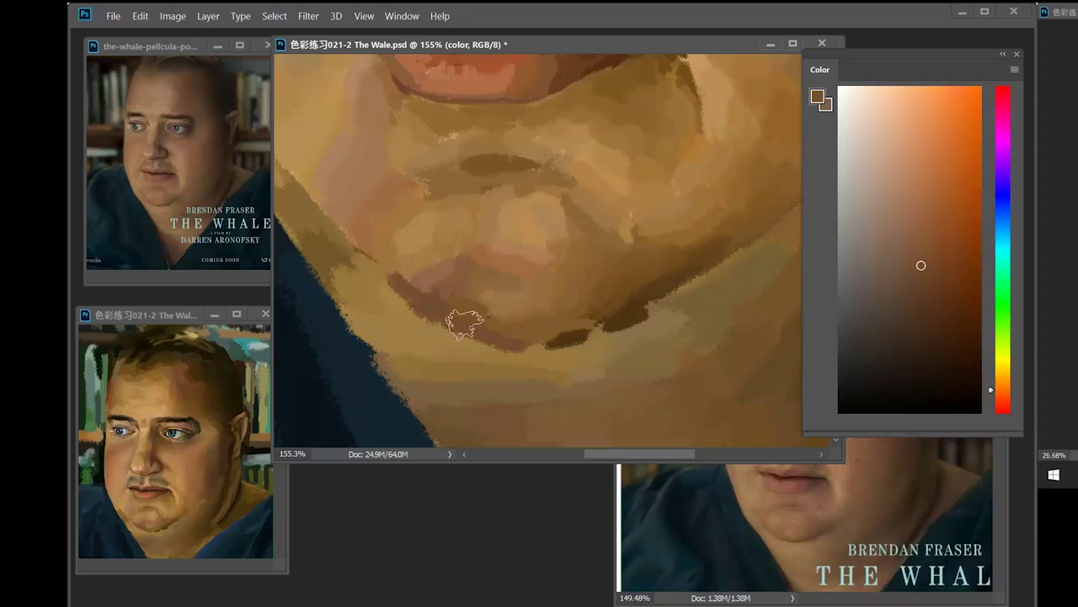
pyautogui.keyDown('alt'); pyautogui.click(595, 292); pyautogui.keyUp('alt')
pyautogui.keyDown('alt'); pyautogui.click(583, 335); pyautogui.keyUp('alt')
pyautogui.moveTo(588, 330)
pyautogui.mouseDown()
pyautogui.moveTo(534, 337)
pyautogui.moveTo(592, 325)
pyautogui.moveTo(611, 299)
pyautogui.mouseUp()
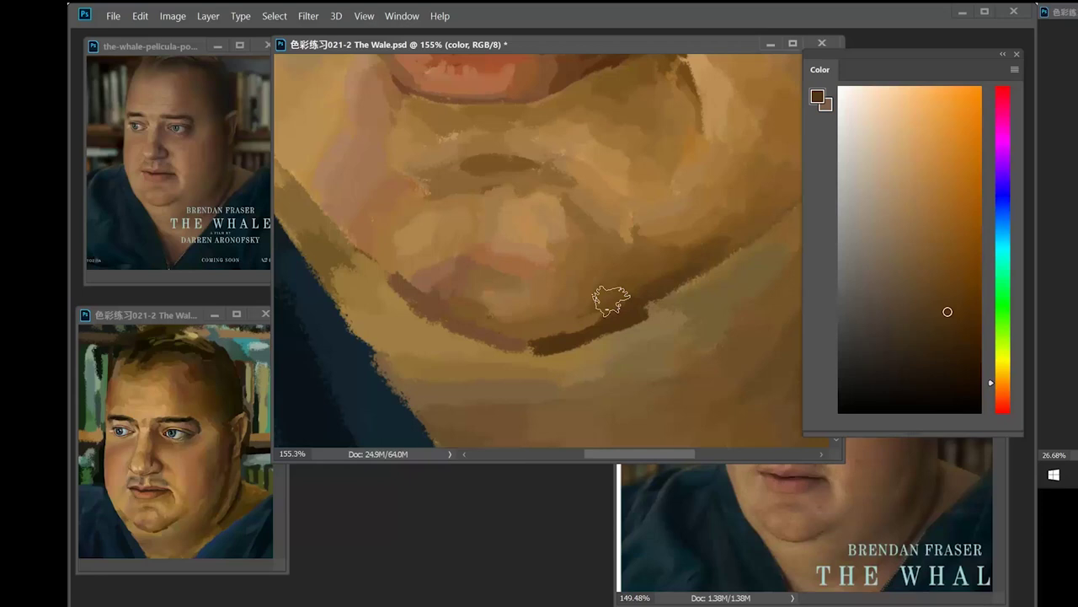
# - Smooth the full curve under the chin by painting sampled neck and shadow tones along both sides of it
pyautogui.keyDown('alt'); pyautogui.click(653, 304); pyautogui.keyUp('alt')
pyautogui.moveTo(666, 299); pyautogui.dragTo(510, 346)
pyautogui.keyDown('alt'); pyautogui.click(453, 332); pyautogui.keyUp('alt')
pyautogui.moveTo(400, 289)
pyautogui.mouseDown()
pyautogui.moveTo(472, 339)
pyautogui.moveTo(582, 332)
pyautogui.moveTo(686, 282)
pyautogui.mouseUp()
pyautogui.keyDown('alt'); pyautogui.click(474, 357); pyautogui.keyUp('alt')
pyautogui.keyDown('alt'); pyautogui.click(516, 346); pyautogui.keyUp('alt')
# - Soften the shadow's end at the jowl and blend the chin's lit planes with sampled skin tones
pyautogui.moveTo(643, 297); pyautogui.dragTo(628, 239)
pyautogui.keyDown('alt'); pyautogui.click(722, 210); pyautogui.keyUp('alt')
pyautogui.moveTo(726, 211)
pyautogui.mouseDown()
pyautogui.moveTo(617, 280)
pyautogui.moveTo(661, 216)
pyautogui.mouseUp()
pyautogui.keyDown('alt'); pyautogui.click(660, 216); pyautogui.keyUp('alt')
pyautogui.keyDown('alt'); pyautogui.click(496, 289); pyautogui.keyUp('alt')
pyautogui.keyDown('alt'); pyautogui.click(459, 249); pyautogui.keyUp('alt')
pyautogui.moveTo(480, 263); pyautogui.dragTo(413, 245)
pyautogui.keyDown('alt'); pyautogui.click(327, 166); pyautogui.keyUp('alt')
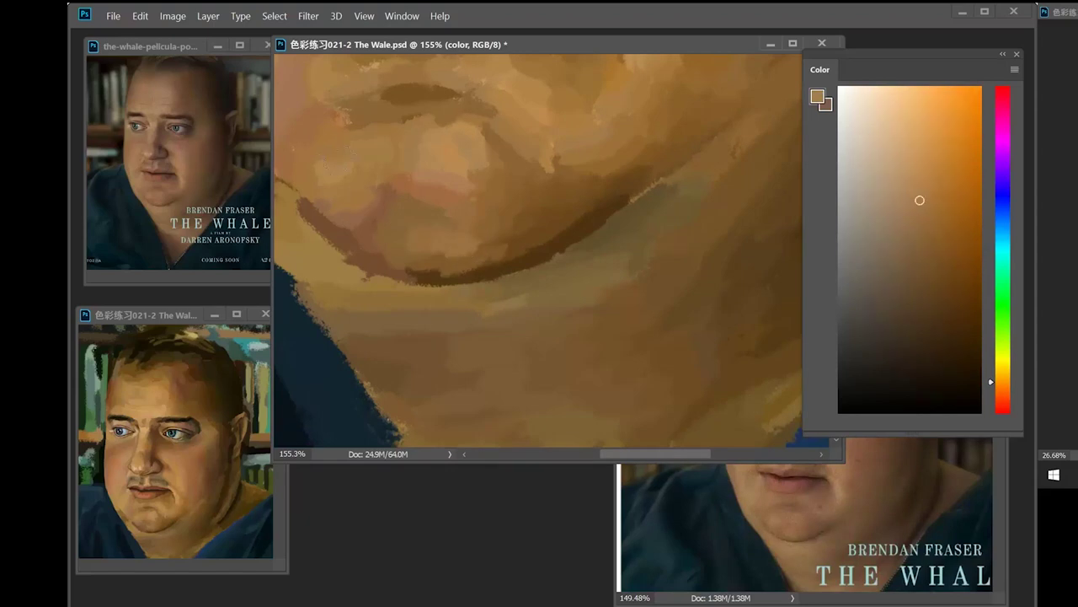
# - Repaint the crease below the lower lip and its transition into the cheek with sampled and slightly darkened ochre browns
pyautogui.moveTo(327, 166); pyautogui.dragTo(388, 200)
pyautogui.keyDown('alt'); pyautogui.click(434, 91); pyautogui.keyUp('alt')
pyautogui.moveTo(413, 131); pyautogui.dragTo(460, 133)
pyautogui.click(929, 219)
pyautogui.moveTo(523, 162)
pyautogui.mouseDown()
pyautogui.moveTo(548, 149)
pyautogui.moveTo(588, 190)
pyautogui.mouseUp()
pyautogui.click(934, 225)
pyautogui.keyDown('alt'); pyautogui.click(633, 231); pyautogui.keyUp('alt')
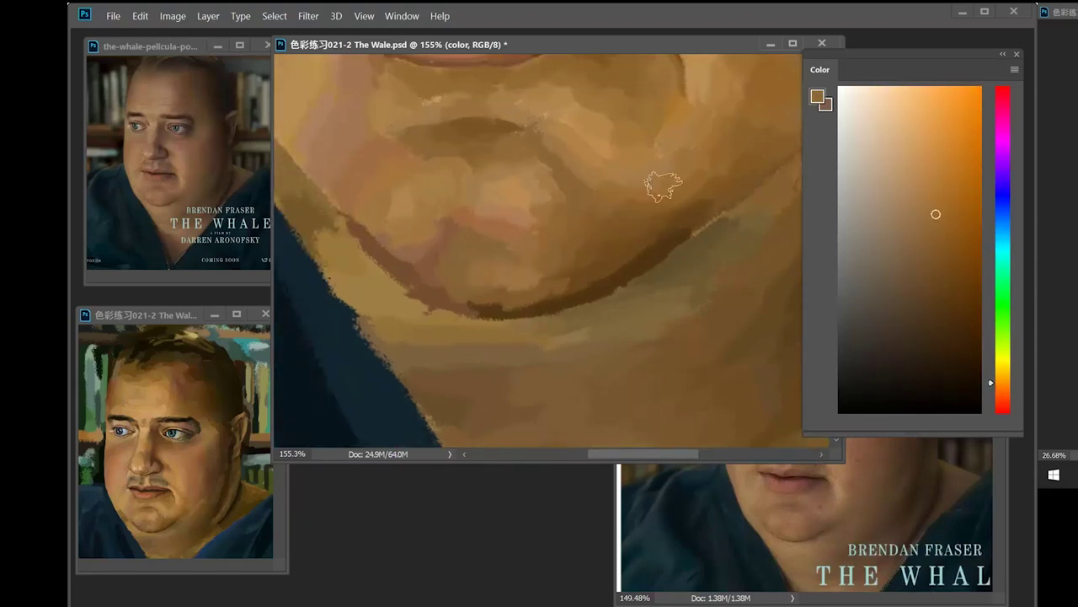
# - Refine the reddish shadow at the chin's lower corner with warm brown and ochre tones sampled nearby
pyautogui.keyDown('alt'); pyautogui.click(428, 261); pyautogui.keyUp('alt')
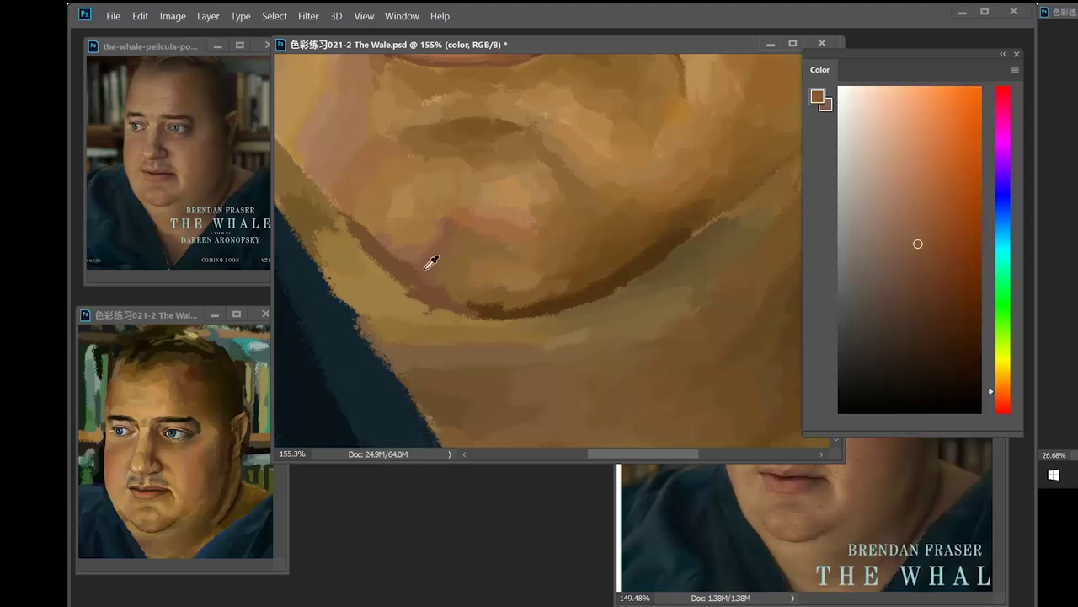
pyautogui.keyDown('alt'); pyautogui.click(443, 293); pyautogui.keyUp('alt')
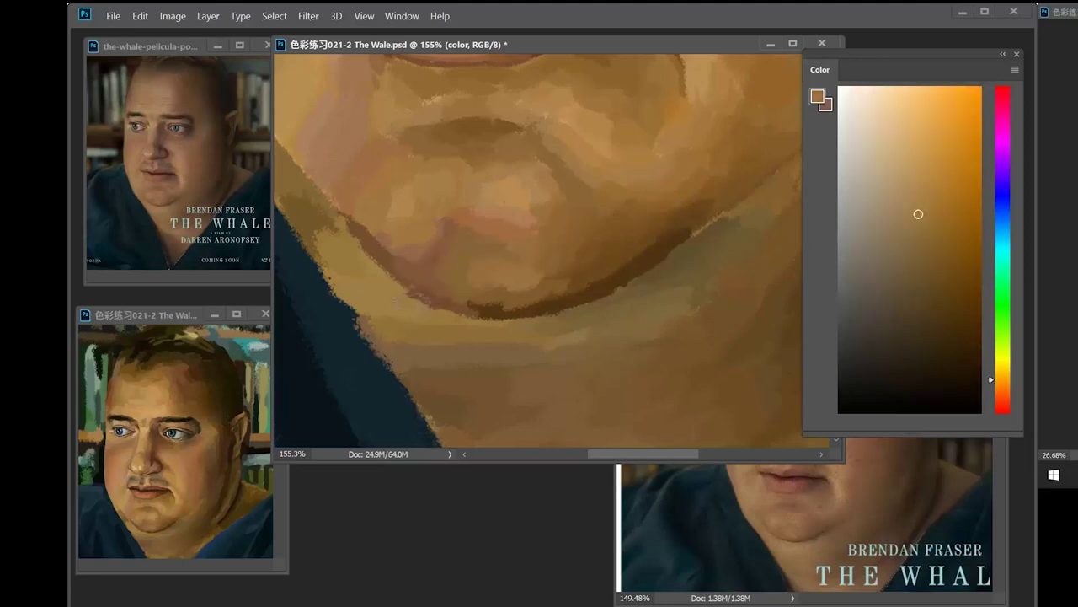
pyautogui.moveTo(409, 239); pyautogui.dragTo(457, 259)
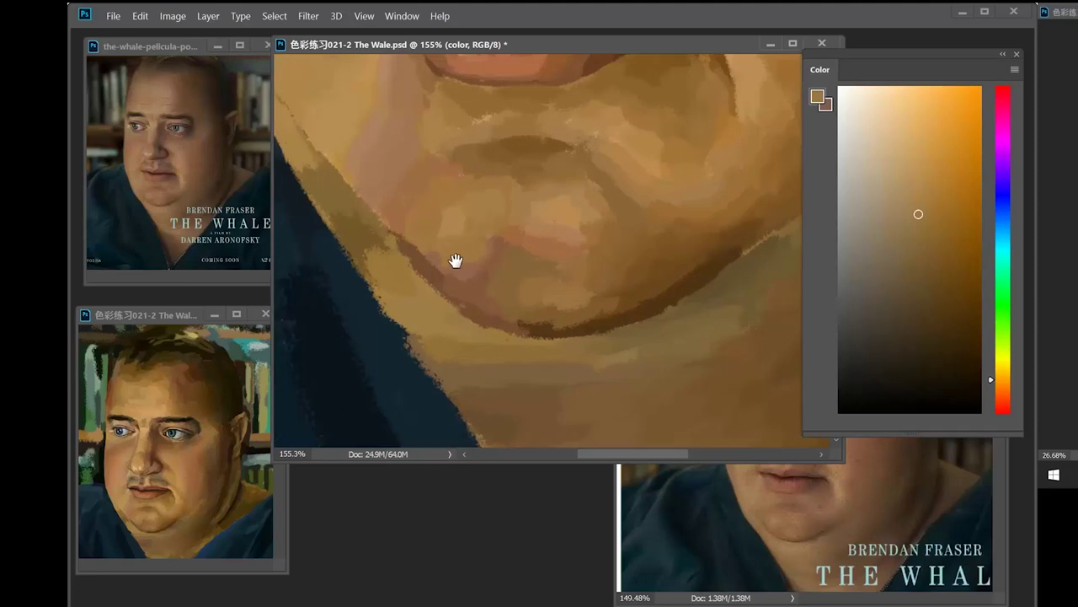
pyautogui.keyDown('alt'); pyautogui.click(426, 274); pyautogui.keyUp('alt')
pyautogui.keyDown('alt'); pyautogui.click(640, 257); pyautogui.keyUp('alt')
pyautogui.keyDown('alt'); pyautogui.click(464, 272); pyautogui.keyUp('alt')
# - Pick a muted reddish brown and extend the chin's edge up toward the cheek
pyautogui.click(915, 220)
pyautogui.moveTo(398, 230); pyautogui.dragTo(418, 243)
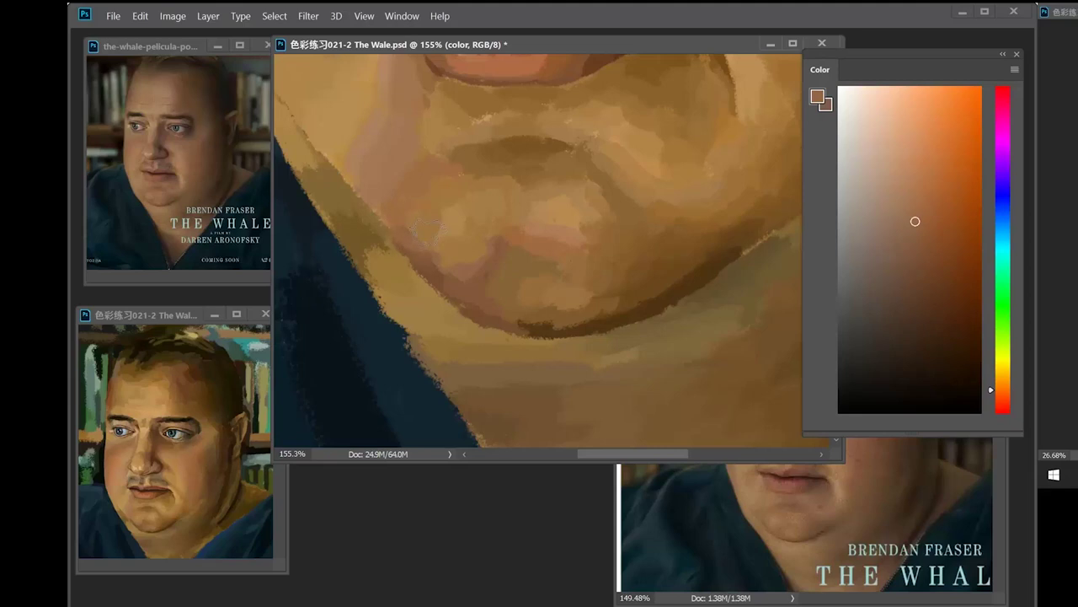
pyautogui.moveTo(470, 270); pyautogui.dragTo(550, 292)
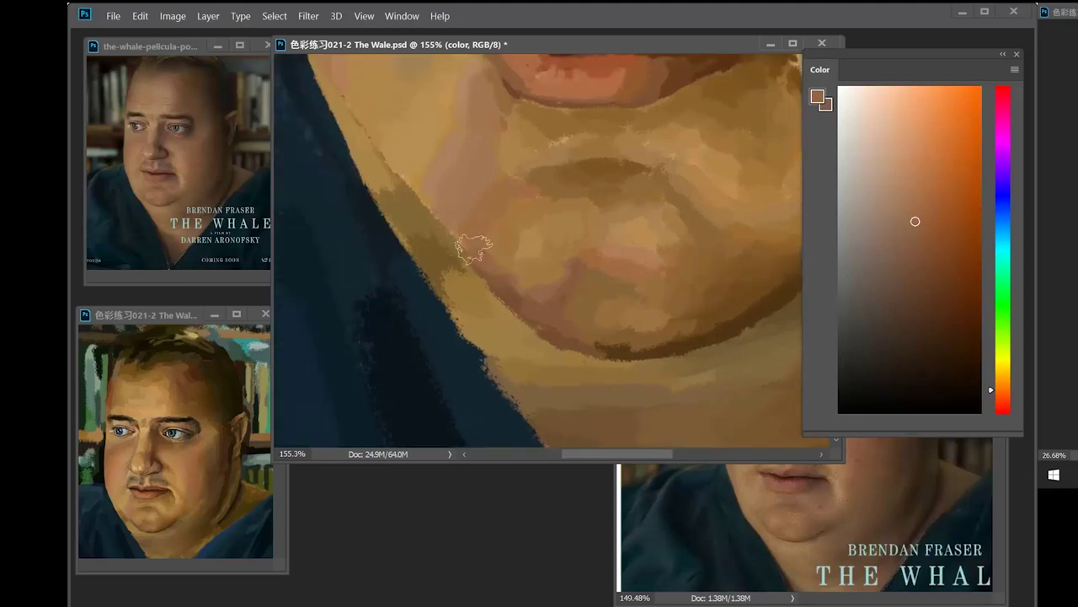
# - Paint the neck strip between the jaw and the blue collar with sampled tan and a darker olive brown
pyautogui.keyDown('alt'); pyautogui.click(422, 253); pyautogui.keyUp('alt')
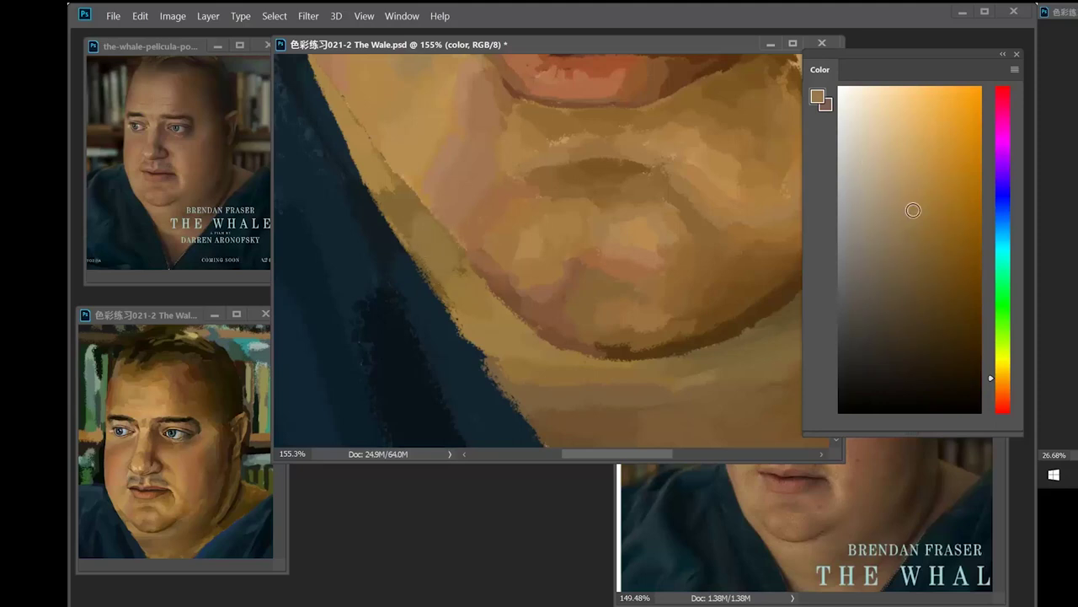
pyautogui.moveTo(389, 194); pyautogui.dragTo(404, 214)
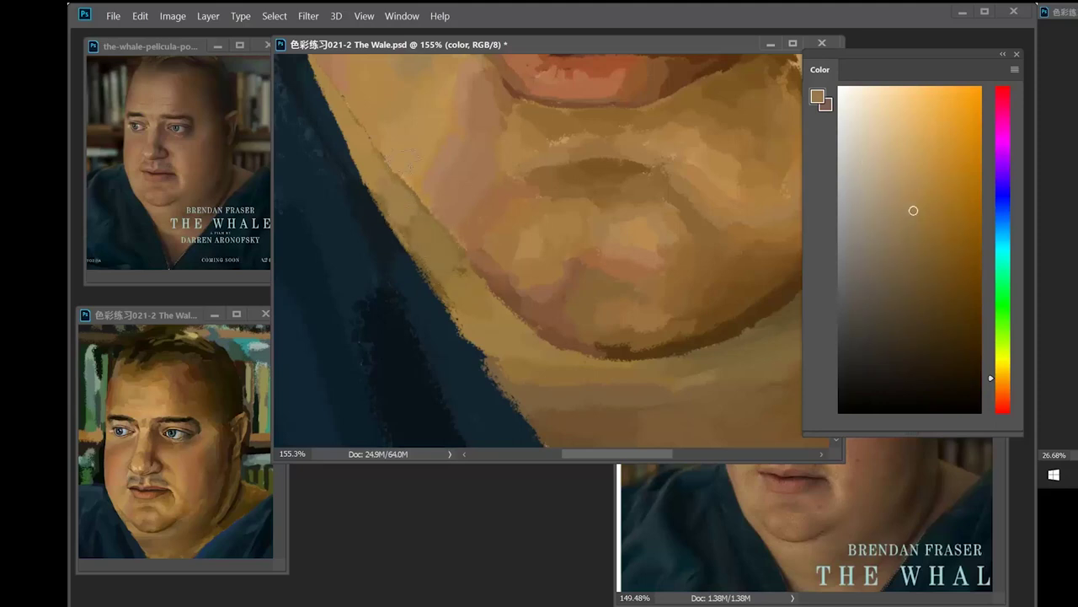
pyautogui.moveTo(412, 241); pyautogui.dragTo(460, 304)
pyautogui.click(924, 241)
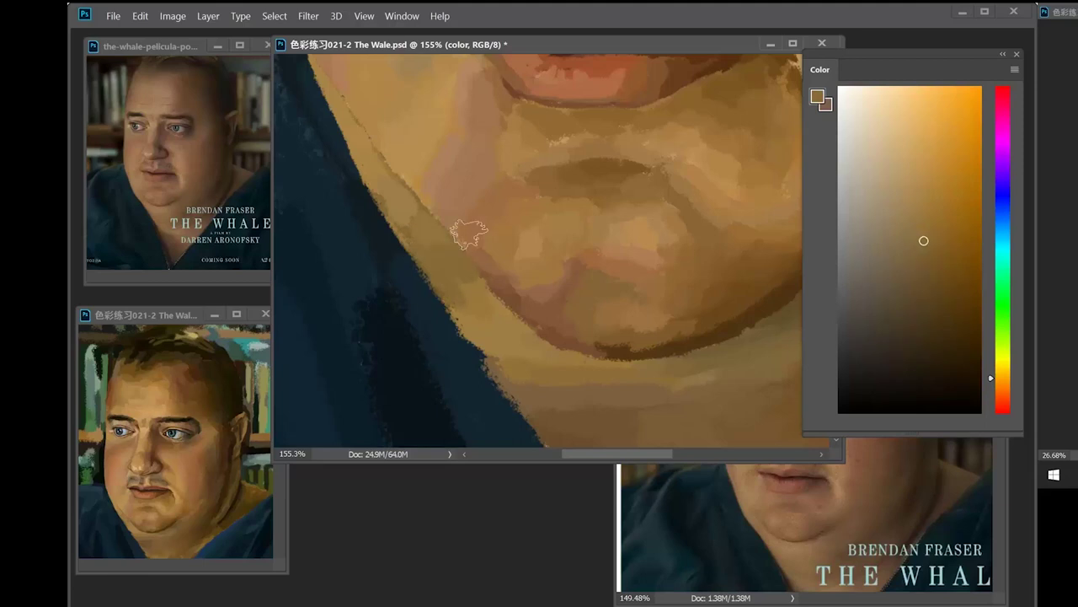
# - Blend the neck below the jaw into the collar edge using ochre tones sampled from the neck
pyautogui.keyDown('alt'); pyautogui.click(542, 362); pyautogui.keyUp('alt')
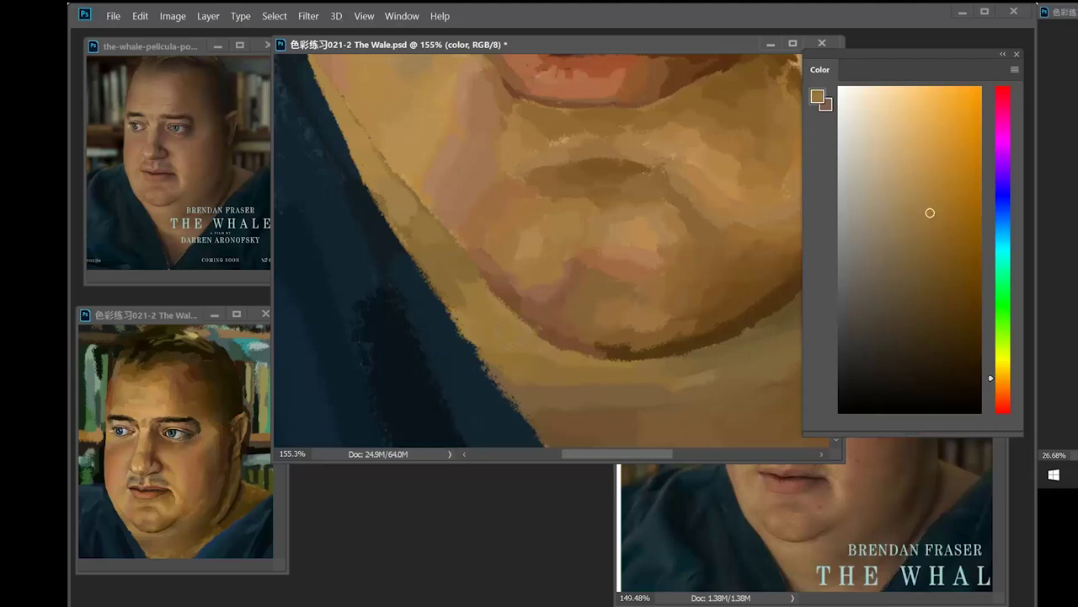
pyautogui.keyDown('alt'); pyautogui.click(467, 317); pyautogui.keyUp('alt')
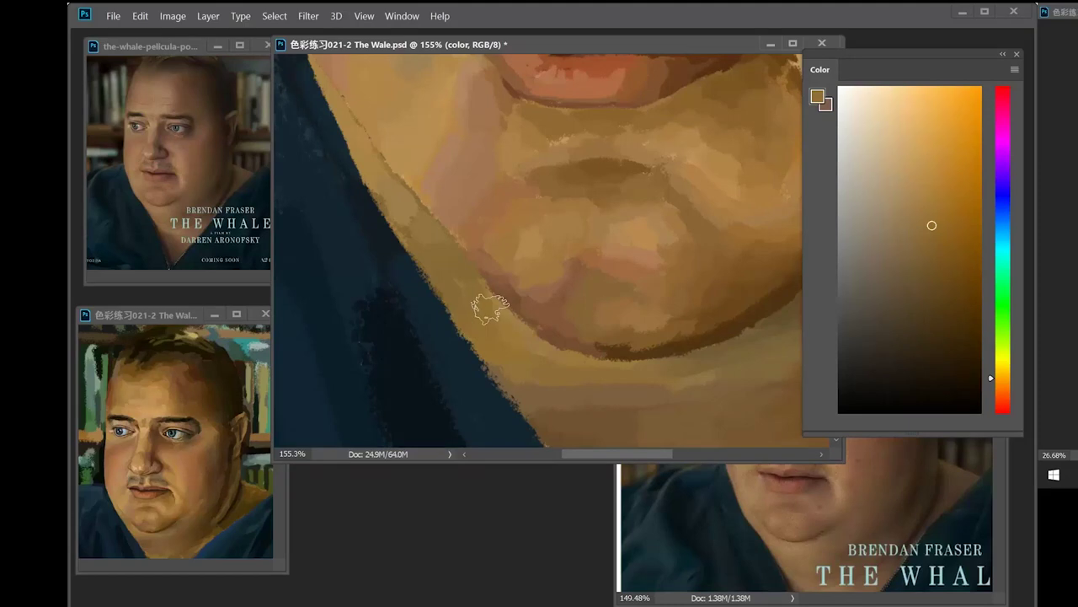
pyautogui.moveTo(681, 361); pyautogui.dragTo(604, 322)
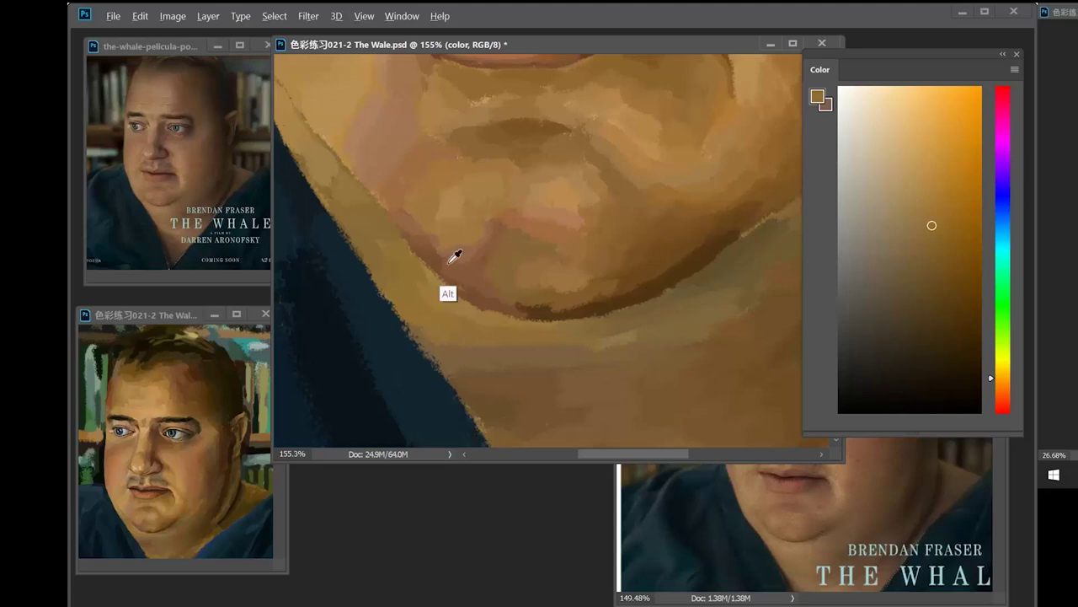
# - Mix a greyer reddish brown from the sampled chin colour for the chin's lit-side shading
pyautogui.keyDown('alt'); pyautogui.click(447, 246); pyautogui.keyUp('alt')
pyautogui.click(913, 233)
pyautogui.click(898, 216)
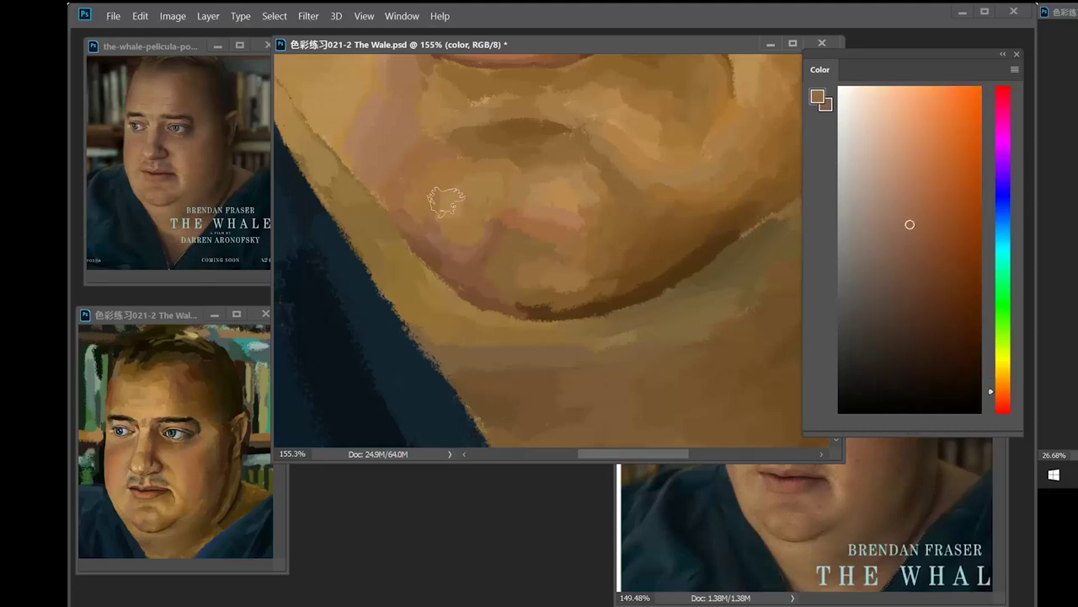
# - Clean up the outer cheek outline against the background and shirt with near-black and dark blue tones sampled beside it
pyautogui.scroll(-3, 445, 200)
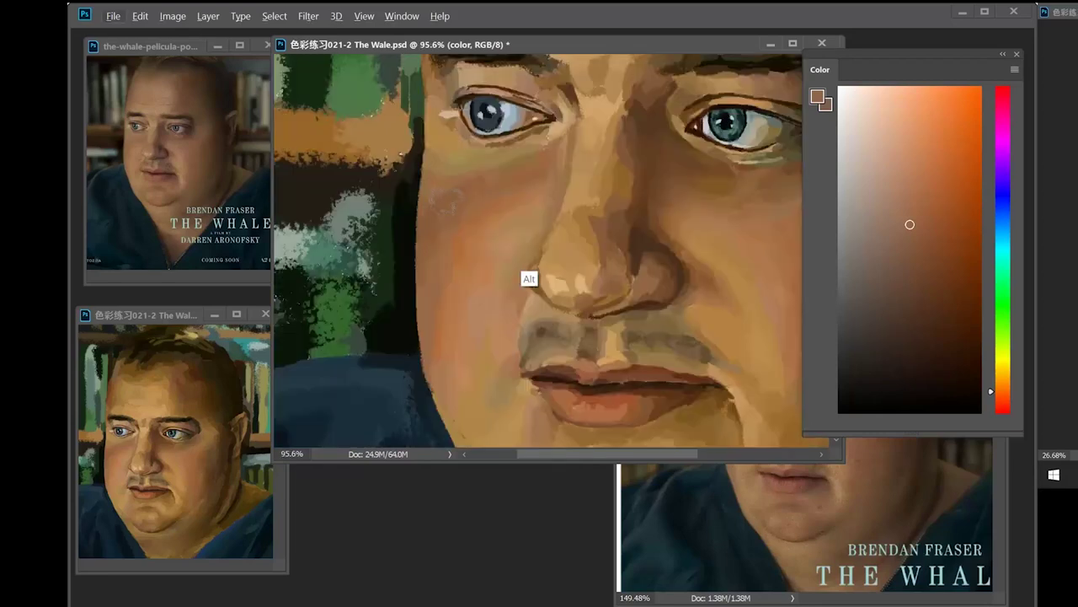
pyautogui.scroll(4, 457, 284)
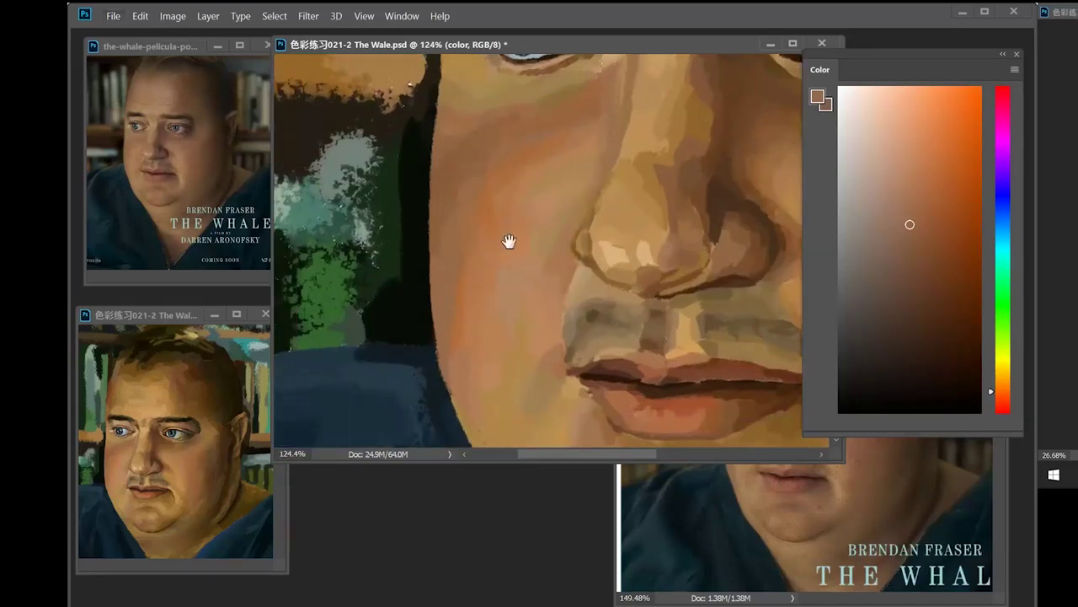
pyautogui.keyDown('alt'); pyautogui.click(474, 241); pyautogui.keyUp('alt')
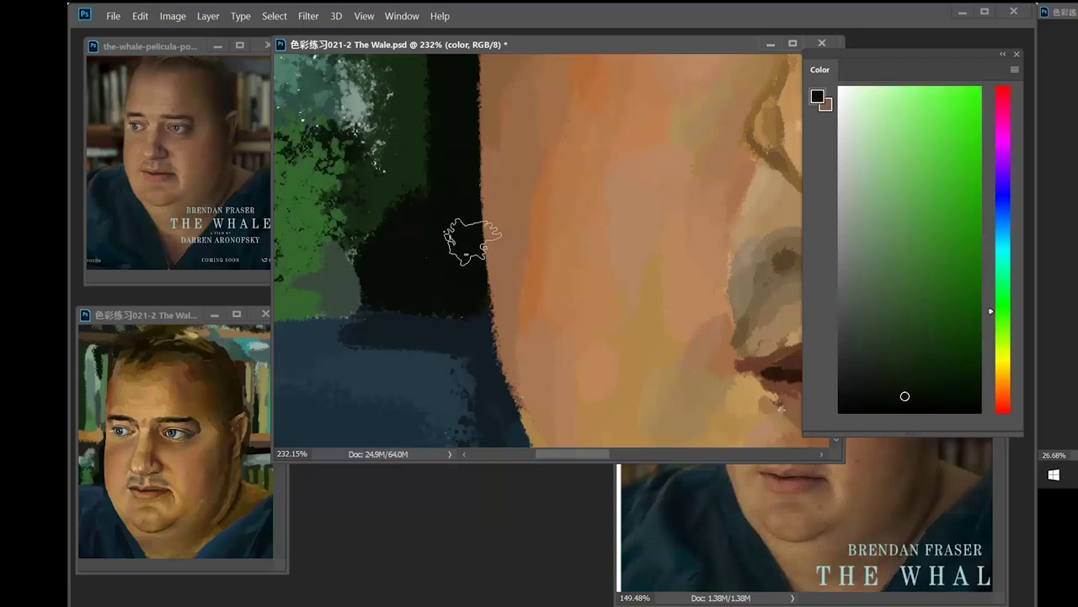
pyautogui.keyDown('alt'); pyautogui.click(482, 334); pyautogui.keyUp('alt')
pyautogui.keyDown('alt'); pyautogui.click(498, 337); pyautogui.keyUp('alt')
pyautogui.scroll(-2, 477, 253)
pyautogui.moveTo(472, 202); pyautogui.dragTo(460, 358)
# - Sharpen the upper side of the face's outline with colours sampled from the background and the skin
pyautogui.keyDown('alt'); pyautogui.click(446, 169); pyautogui.keyUp('alt')
pyautogui.moveTo(451, 160)
pyautogui.mouseDown()
pyautogui.moveTo(428, 253)
pyautogui.moveTo(459, 379)
pyautogui.mouseUp()
pyautogui.keyDown('alt'); pyautogui.click(461, 194); pyautogui.keyUp('alt')
pyautogui.keyDown('alt'); pyautogui.click(537, 211); pyautogui.keyUp('alt')
pyautogui.moveTo(547, 192)
pyautogui.mouseDown()
pyautogui.moveTo(539, 330)
pyautogui.moveTo(547, 211)
pyautogui.mouseUp()
pyautogui.keyDown('alt'); pyautogui.click(552, 311); pyautogui.keyUp('alt')
# - Trim the forehead's outer edge at the hairline with dark green-black and brown background tones
pyautogui.scroll(4, 749, 476)
pyautogui.moveTo(547, 338); pyautogui.dragTo(536, 302)
pyautogui.keyDown('alt'); pyautogui.click(487, 324); pyautogui.keyUp('alt')
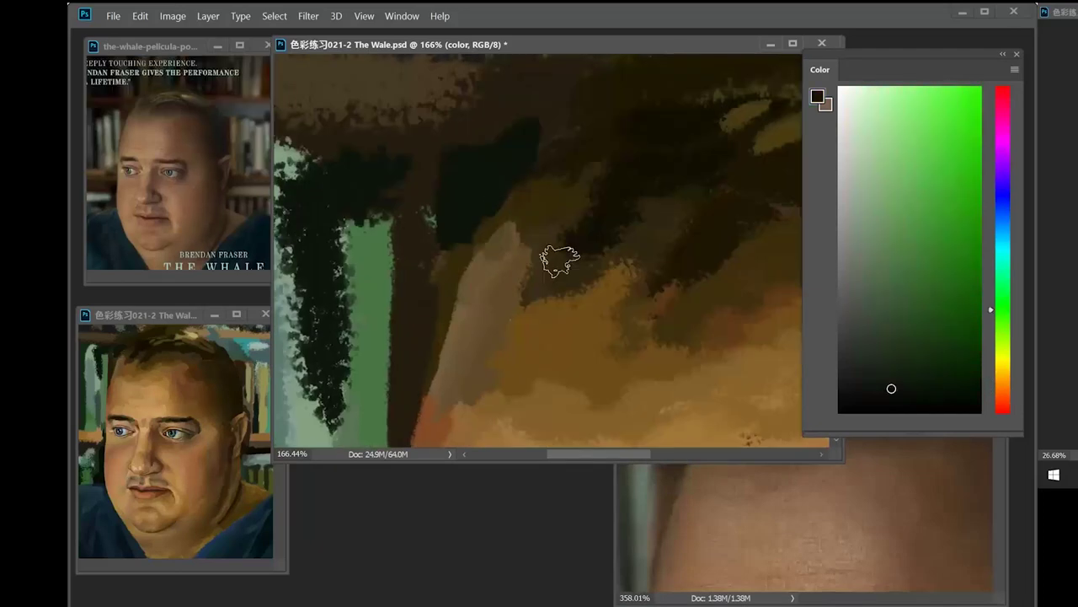
pyautogui.keyDown('alt'); pyautogui.click(477, 205); pyautogui.keyUp('alt')
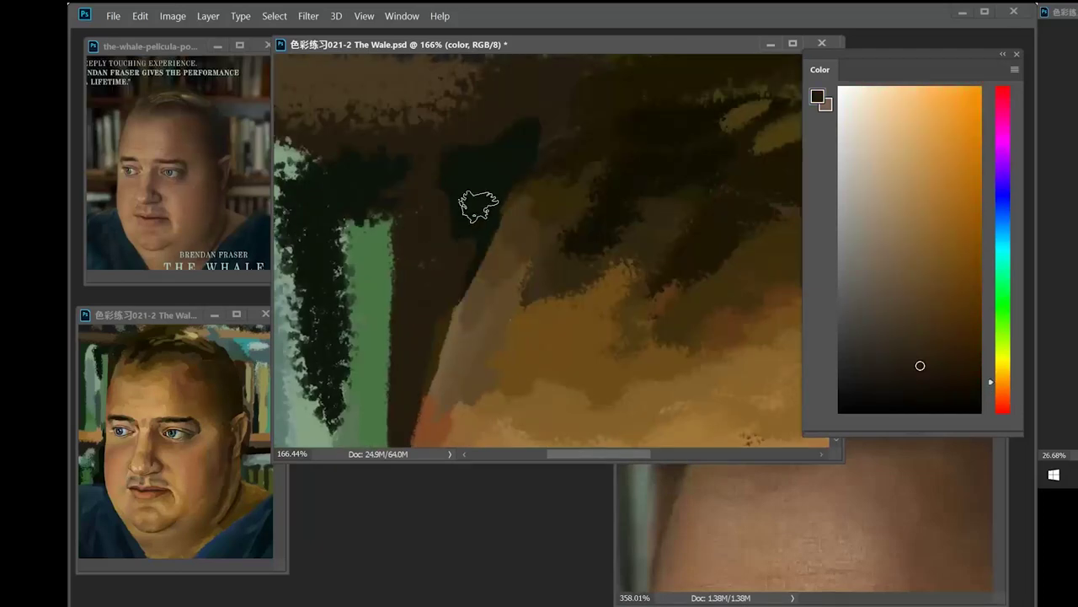
# - Soften the forehead's outer corner at the hairline with sampled dark browns and a mixed greyish brown
pyautogui.scroll(-2, 663, 224)
pyautogui.keyDown('alt'); pyautogui.click(524, 270); pyautogui.keyUp('alt')
pyautogui.keyDown('alt'); pyautogui.click(490, 228); pyautogui.keyUp('alt')
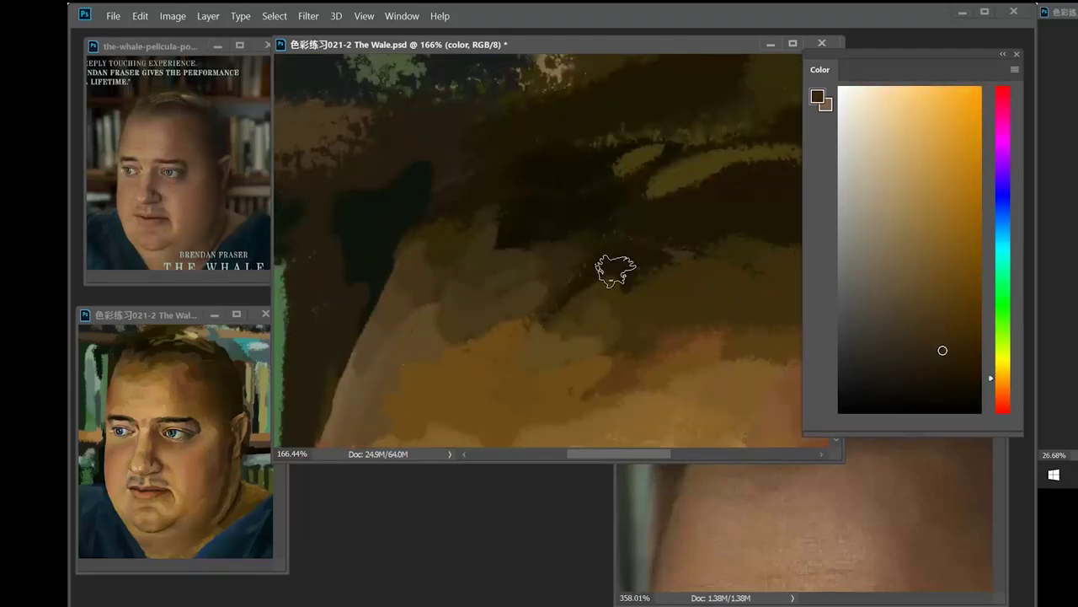
pyautogui.keyDown('alt'); pyautogui.click(450, 338); pyautogui.keyUp('alt')
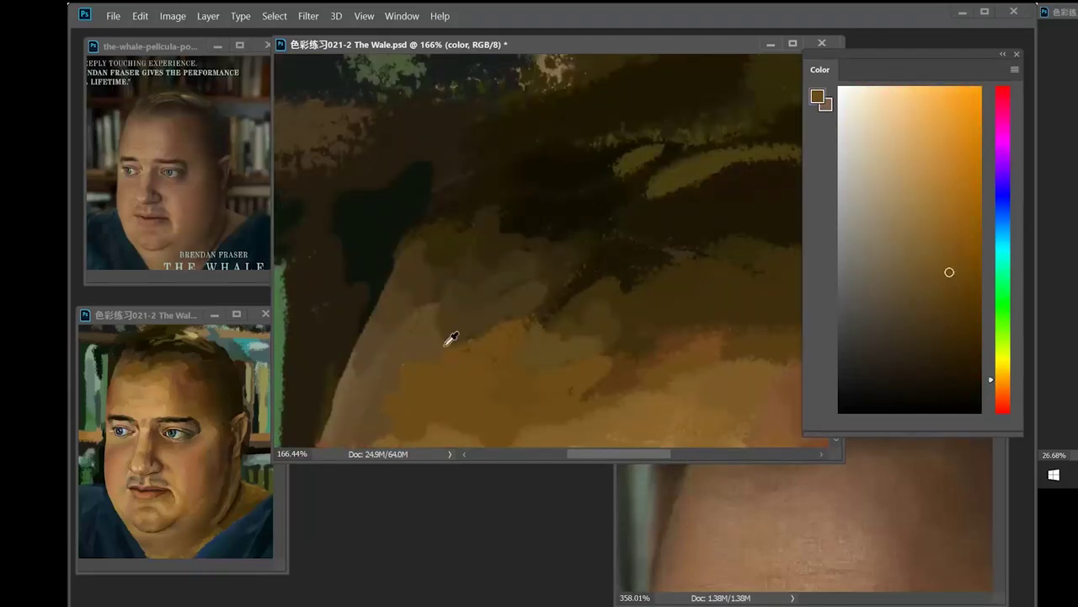
pyautogui.click(926, 299)
pyautogui.moveTo(454, 267); pyautogui.dragTo(463, 290)
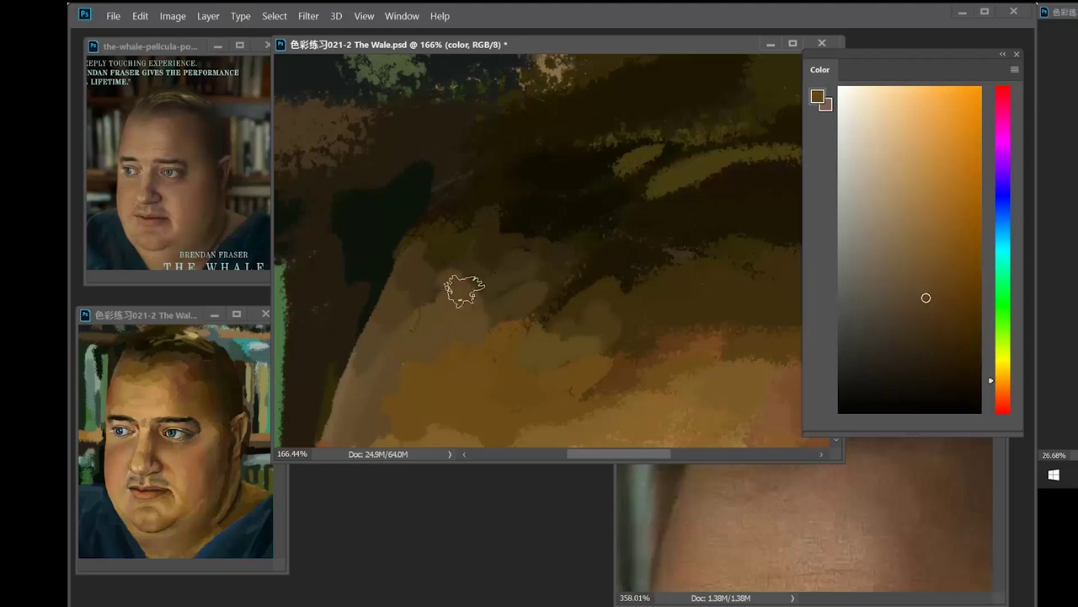
pyautogui.click(931, 308)
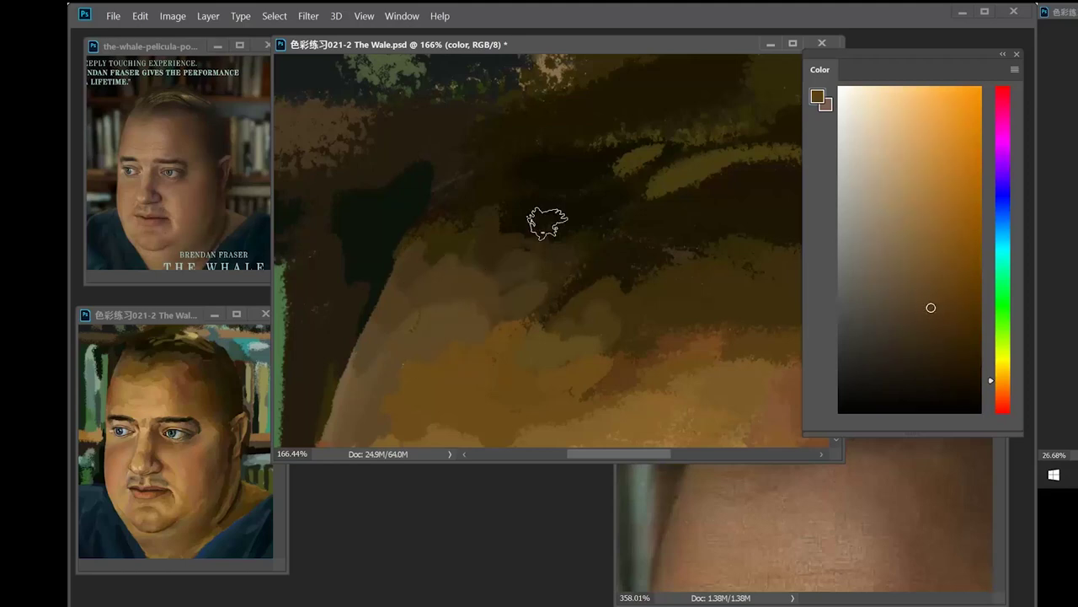
# - Blend the ochre-brown patches just below the hairline using neighbouring colours sampled from the upper forehead
pyautogui.scroll(-3, 548, 222)
pyautogui.keyDown('alt'); pyautogui.click(487, 238); pyautogui.keyUp('alt')
pyautogui.keyDown('alt'); pyautogui.click(510, 356); pyautogui.keyUp('alt')
pyautogui.keyDown('alt'); pyautogui.click(520, 315); pyautogui.keyUp('alt')
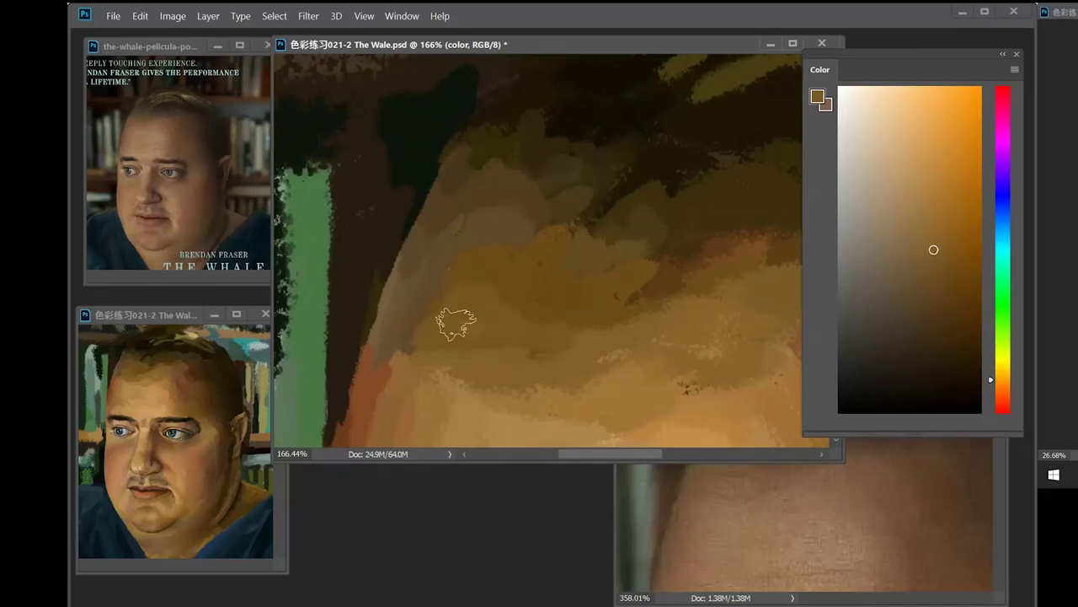
pyautogui.keyDown('alt'); pyautogui.click(495, 288); pyautogui.keyUp('alt')
pyautogui.moveTo(515, 310); pyautogui.dragTo(524, 291)
pyautogui.keyDown('alt'); pyautogui.click(531, 289); pyautogui.keyUp('alt')
pyautogui.keyDown('alt'); pyautogui.click(490, 305); pyautogui.keyUp('alt')
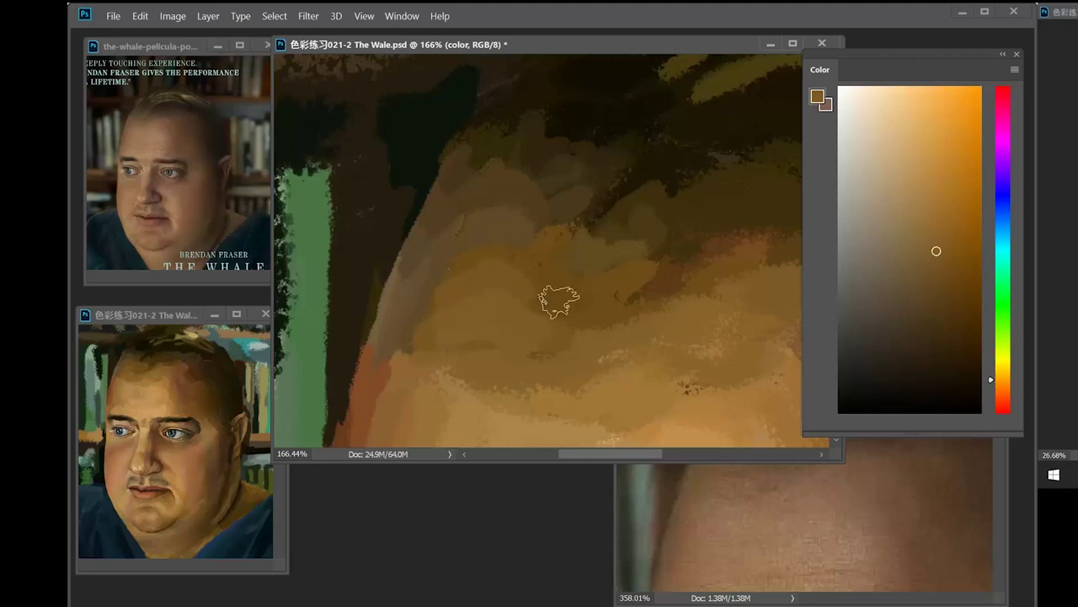
pyautogui.keyDown('alt'); pyautogui.click(534, 297); pyautogui.keyUp('alt')
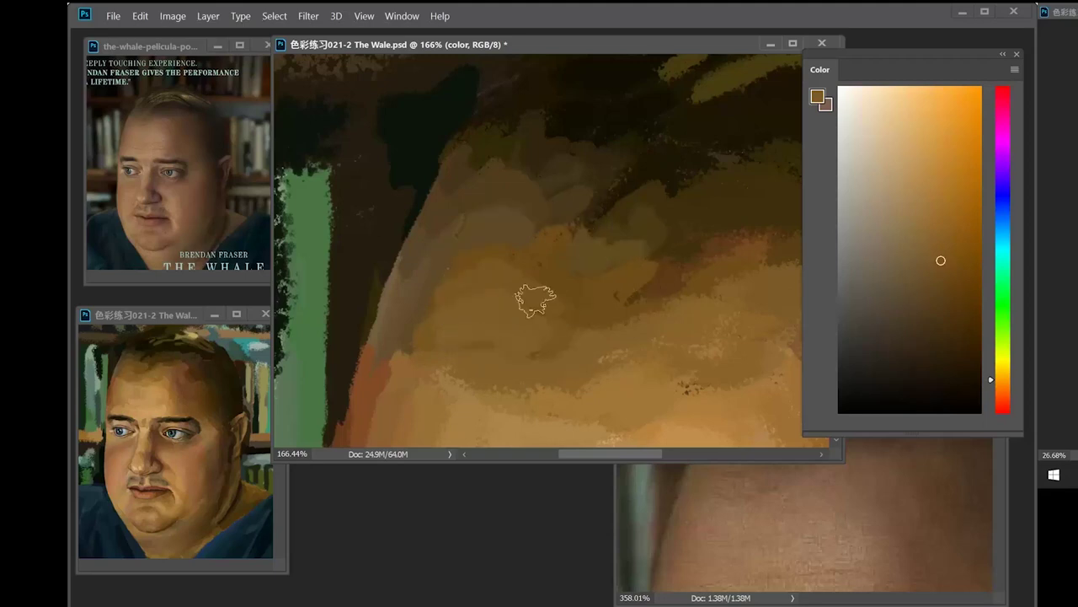
# - Smooth the transition from the brown band below the hairline into the lit forehead with sampled golden tan tones
pyautogui.rightClick(652, 292)
pyautogui.click(761, 240)
pyautogui.moveTo(561, 257); pyautogui.dragTo(576, 183)
pyautogui.moveTo(578, 196); pyautogui.dragTo(544, 199)
pyautogui.moveTo(539, 258); pyautogui.dragTo(541, 226)
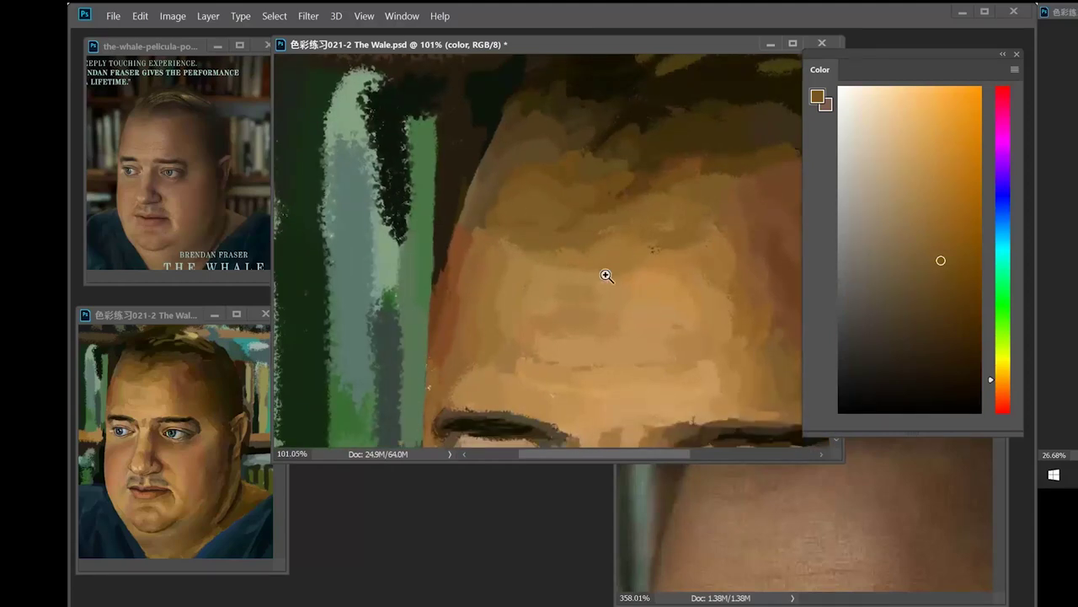
pyautogui.rightClick(600, 256)
pyautogui.click(717, 241)
pyautogui.click(544, 236)
pyautogui.keyDown('alt'); pyautogui.click(490, 275); pyautogui.keyUp('alt')
pyautogui.moveTo(534, 260)
pyautogui.mouseDown()
pyautogui.moveTo(510, 237)
pyautogui.moveTo(525, 250)
pyautogui.moveTo(556, 243)
pyautogui.mouseUp()
pyautogui.keyDown('alt'); pyautogui.click(512, 239); pyautogui.keyUp('alt')
pyautogui.keyDown('alt'); pyautogui.click(562, 250); pyautogui.keyUp('alt')
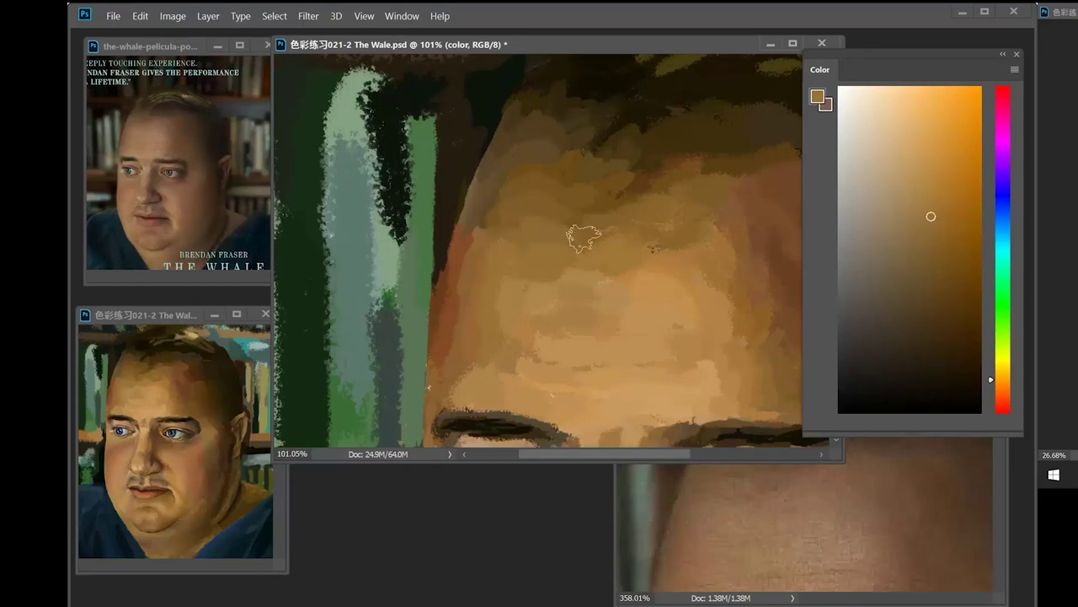
pyautogui.keyDown('alt'); pyautogui.click(581, 263); pyautogui.keyUp('alt')
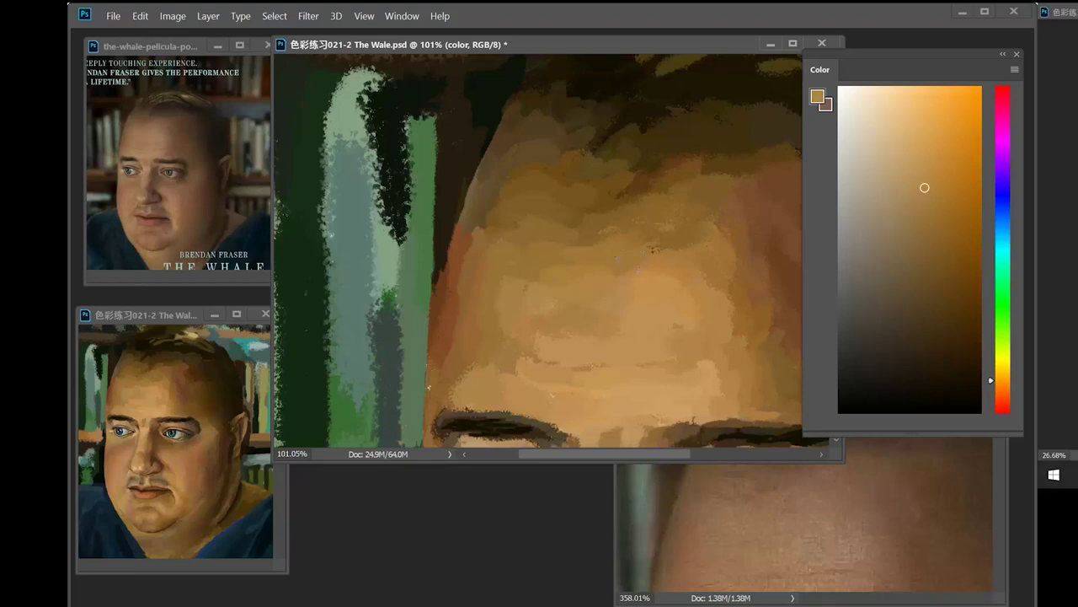
# - Even out the upper forehead with sampled ochres and add a dark hair stroke at the hairline
pyautogui.keyDown('alt'); pyautogui.click(566, 241); pyautogui.keyUp('alt')
pyautogui.moveTo(587, 217); pyautogui.dragTo(611, 217)
pyautogui.keyDown('alt'); pyautogui.click(574, 207); pyautogui.keyUp('alt')
pyautogui.moveTo(686, 312)
pyautogui.mouseDown()
pyautogui.moveTo(664, 272)
pyautogui.moveTo(655, 301)
pyautogui.mouseUp()
pyautogui.keyDown('alt'); pyautogui.click(617, 129); pyautogui.keyUp('alt')
pyautogui.moveTo(617, 129); pyautogui.dragTo(568, 164)
# - Blend the reddish-brown shadow plane on the forehead's shaded side with browns sampled from it
pyautogui.moveTo(768, 201); pyautogui.dragTo(734, 200)
pyautogui.keyDown('alt'); pyautogui.click(735, 200); pyautogui.keyUp('alt')
pyautogui.keyDown('alt'); pyautogui.click(671, 211); pyautogui.keyUp('alt')
pyautogui.moveTo(672, 244)
pyautogui.mouseDown()
pyautogui.moveTo(676, 271)
pyautogui.moveTo(655, 329)
pyautogui.moveTo(679, 305)
pyautogui.mouseUp()
pyautogui.keyDown('alt'); pyautogui.click(679, 304); pyautogui.keyUp('alt')
pyautogui.moveTo(679, 314); pyautogui.dragTo(679, 261)
pyautogui.moveTo(725, 341); pyautogui.dragTo(719, 308)
pyautogui.keyDown('alt'); pyautogui.click(719, 308); pyautogui.keyUp('alt')
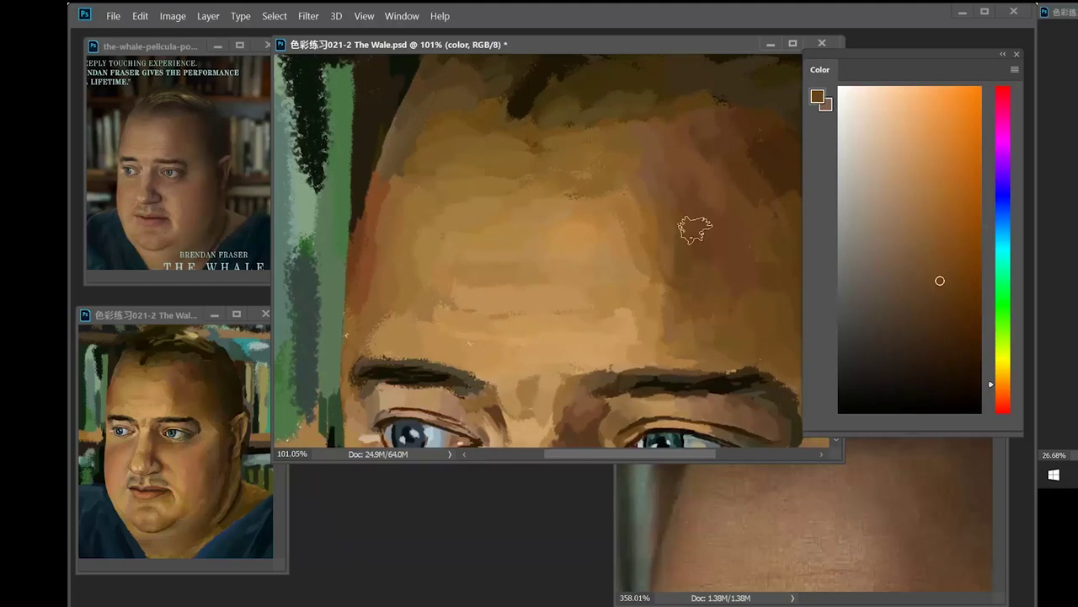
# - Soften the boundary between the lit forehead and the shaded temple with intermediate browns sampled along it
pyautogui.keyDown('alt'); pyautogui.click(679, 287); pyautogui.keyUp('alt')
pyautogui.keyDown('alt'); pyautogui.click(682, 287); pyautogui.keyUp('alt')
pyautogui.keyDown('alt'); pyautogui.click(656, 292); pyautogui.keyUp('alt')
pyautogui.keyDown('alt'); pyautogui.click(674, 286); pyautogui.keyUp('alt')
pyautogui.keyDown('alt'); pyautogui.click(663, 317); pyautogui.keyUp('alt')
pyautogui.moveTo(673, 293)
pyautogui.mouseDown()
pyautogui.moveTo(669, 316)
pyautogui.moveTo(662, 241)
pyautogui.mouseUp()
pyautogui.keyDown('alt'); pyautogui.click(655, 288); pyautogui.keyUp('alt')
pyautogui.keyDown('alt'); pyautogui.click(686, 273); pyautogui.keyUp('alt')
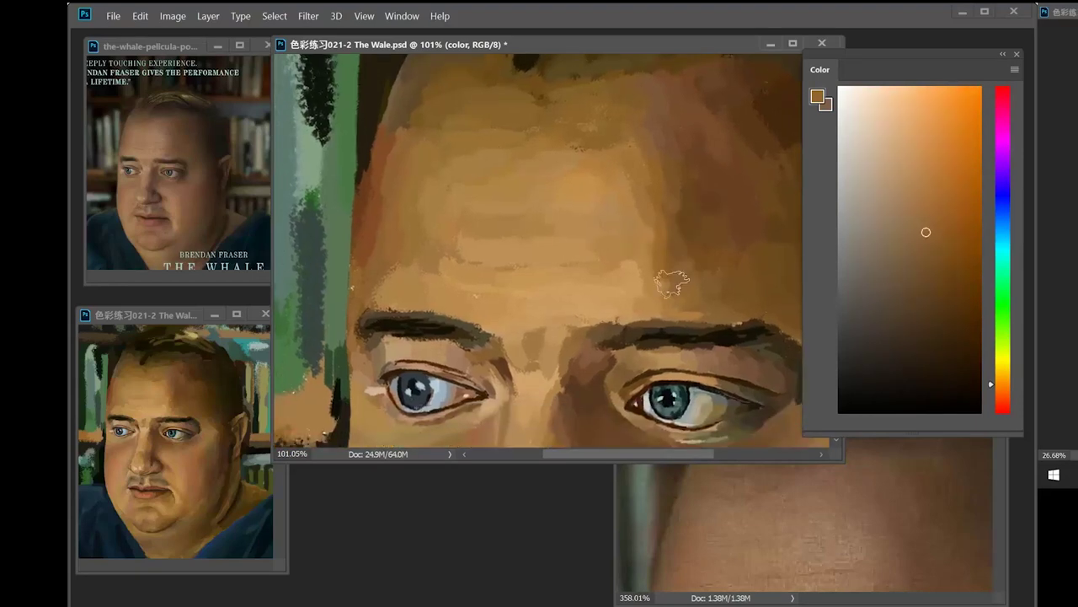
pyautogui.keyDown('alt'); pyautogui.click(689, 272); pyautogui.keyUp('alt')
pyautogui.keyDown('alt'); pyautogui.click(683, 294); pyautogui.keyUp('alt')
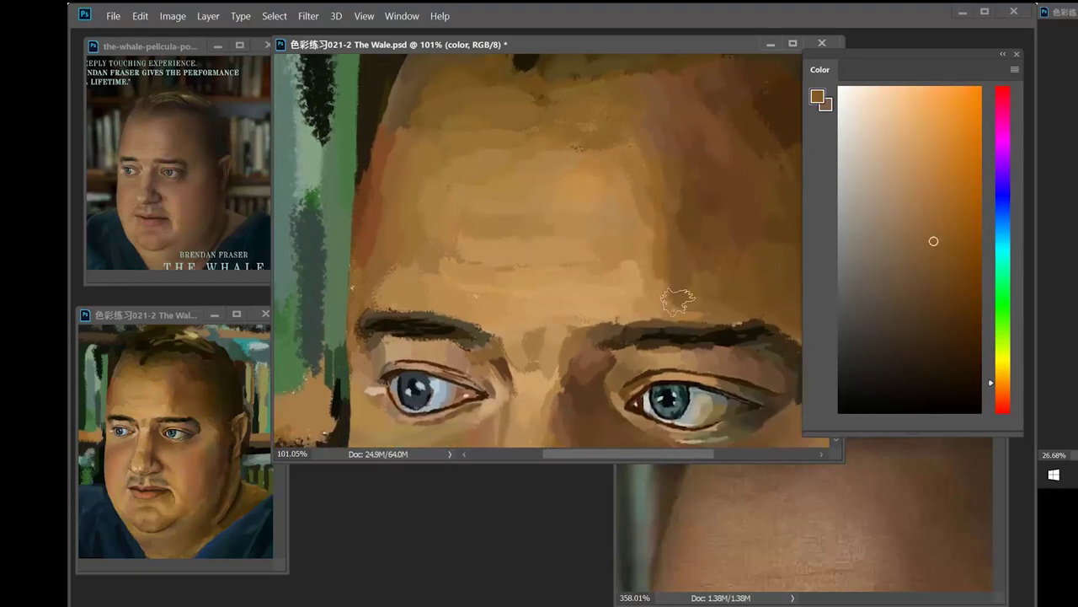
pyautogui.keyDown('alt'); pyautogui.click(653, 262); pyautogui.keyUp('alt')
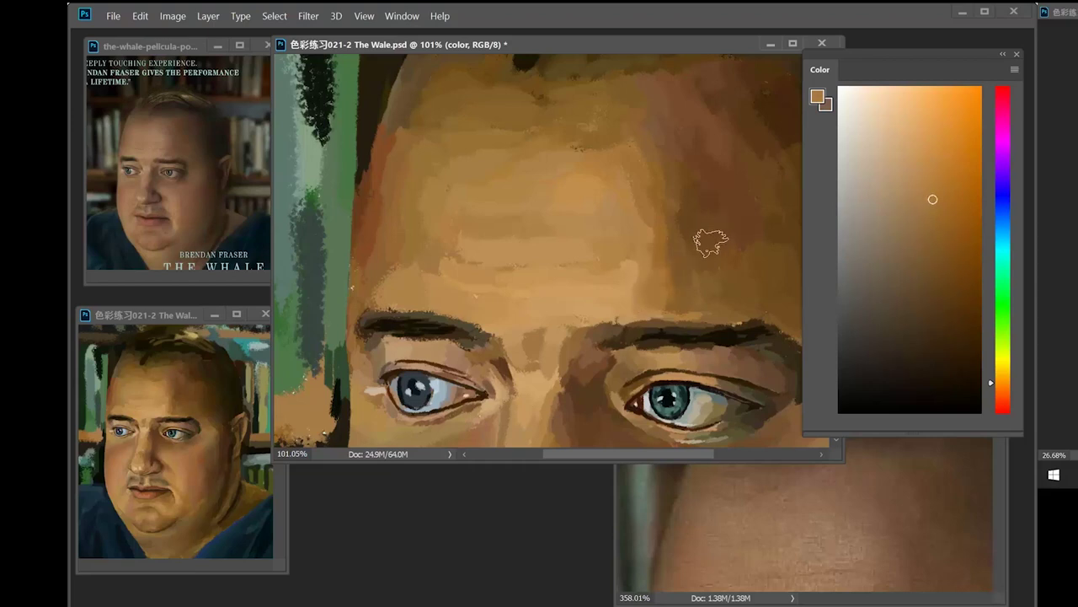
pyautogui.keyDown('alt'); pyautogui.click(663, 296); pyautogui.keyUp('alt')
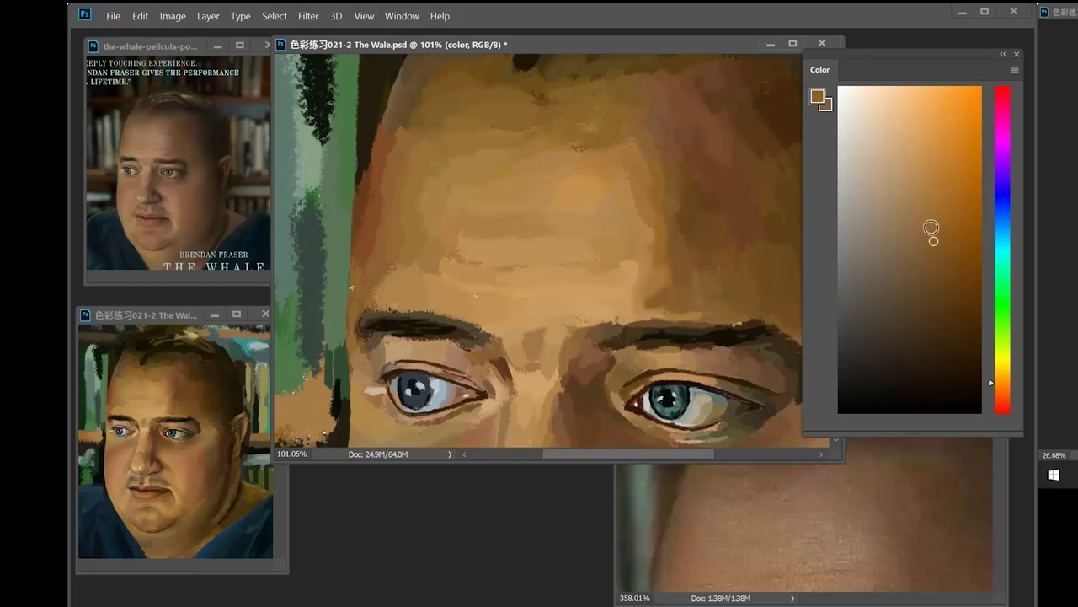
# - Paint the skin above the shadow-side eyebrow with a lighter tan towards the centre and a darker brown outward
pyautogui.keyDown('alt'); pyautogui.click(670, 278); pyautogui.keyUp('alt')
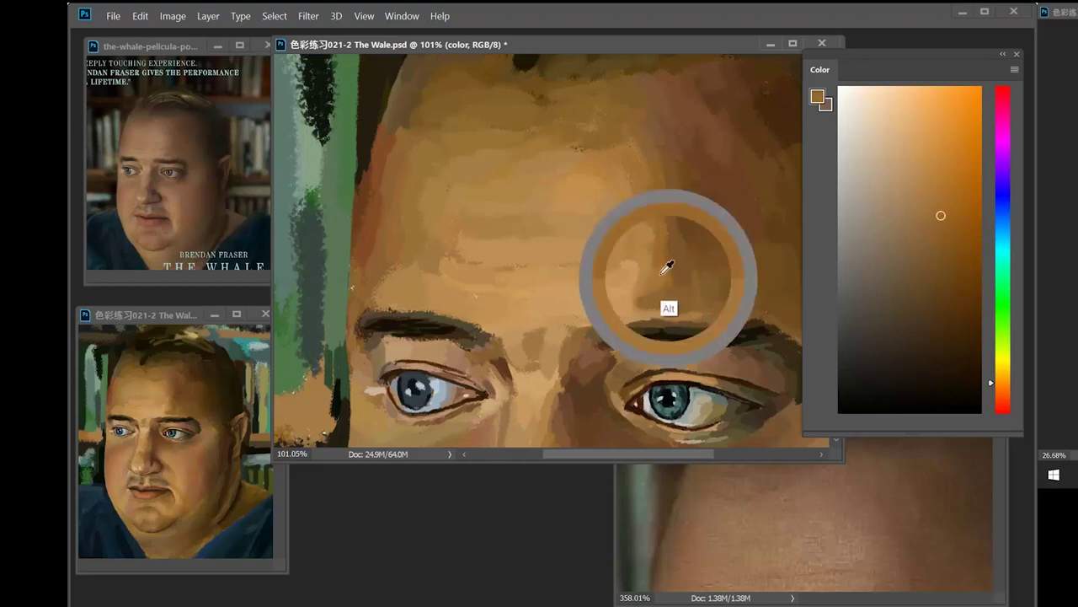
pyautogui.click(930, 210)
pyautogui.moveTo(653, 315); pyautogui.dragTo(691, 313)
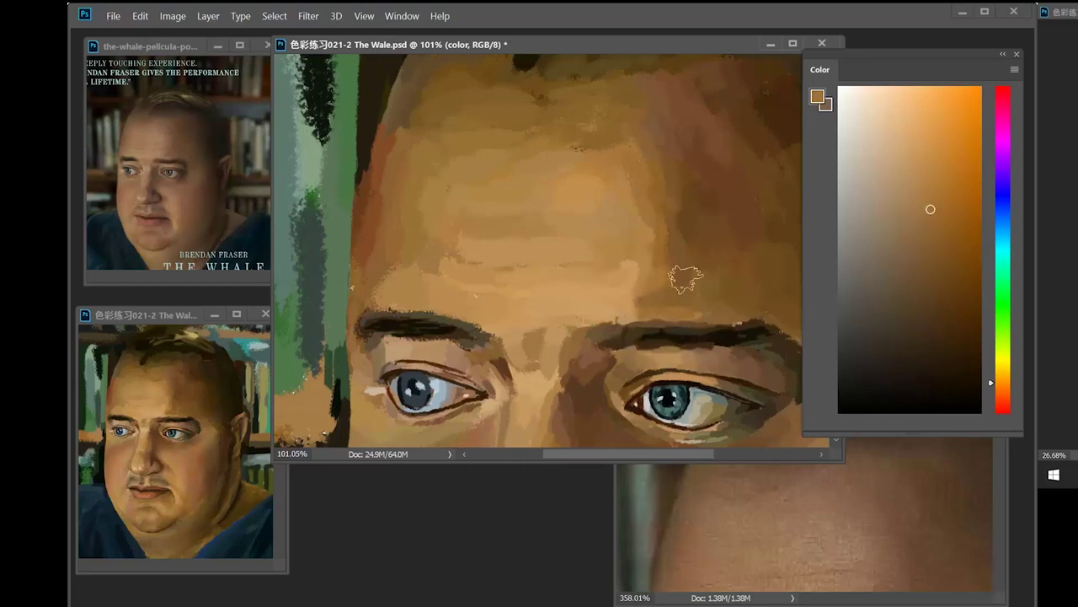
pyautogui.keyDown('alt'); pyautogui.click(717, 311); pyautogui.keyUp('alt')
pyautogui.click(931, 255)
pyautogui.moveTo(699, 312); pyautogui.dragTo(746, 315)
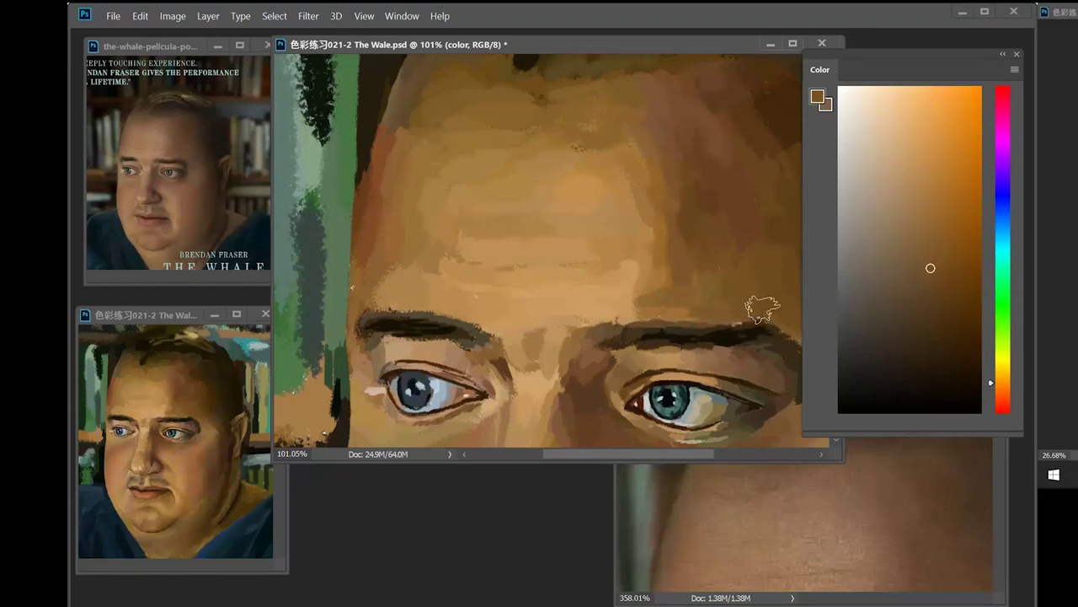
# - Refine the lit forehead's shadow-side edge with sampled light tan and a slightly lightened mid brown
pyautogui.keyDown('alt'); pyautogui.click(643, 283); pyautogui.keyUp('alt')
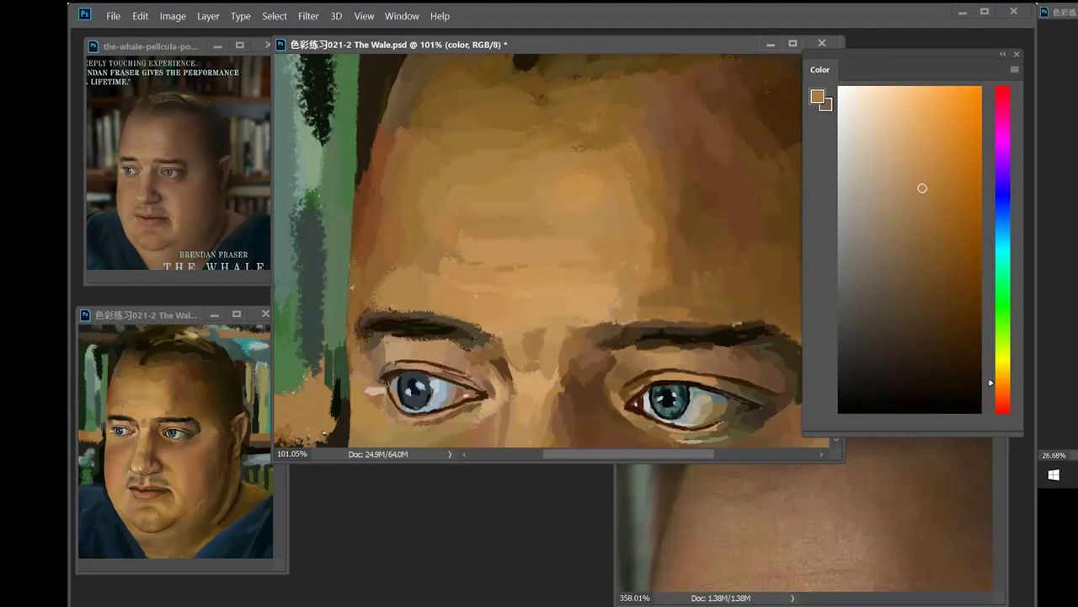
pyautogui.moveTo(659, 218); pyautogui.dragTo(663, 237)
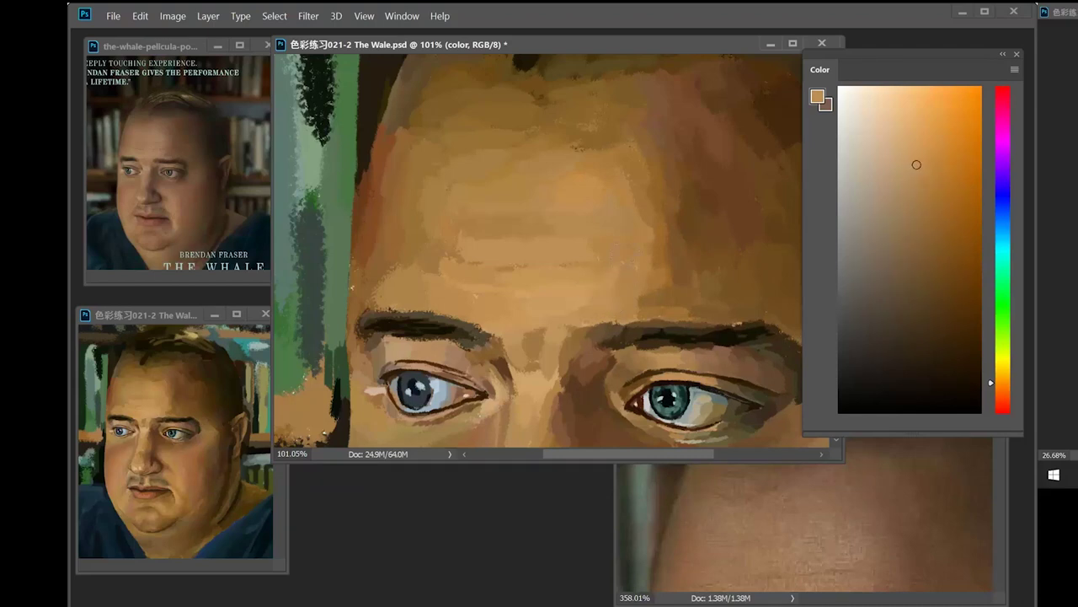
pyautogui.press('alt')
pyautogui.keyDown('alt'); pyautogui.click(655, 260); pyautogui.keyUp('alt')
pyautogui.keyDown('alt'); pyautogui.click(671, 275); pyautogui.keyUp('alt')
pyautogui.moveTo(679, 254); pyautogui.dragTo(671, 236)
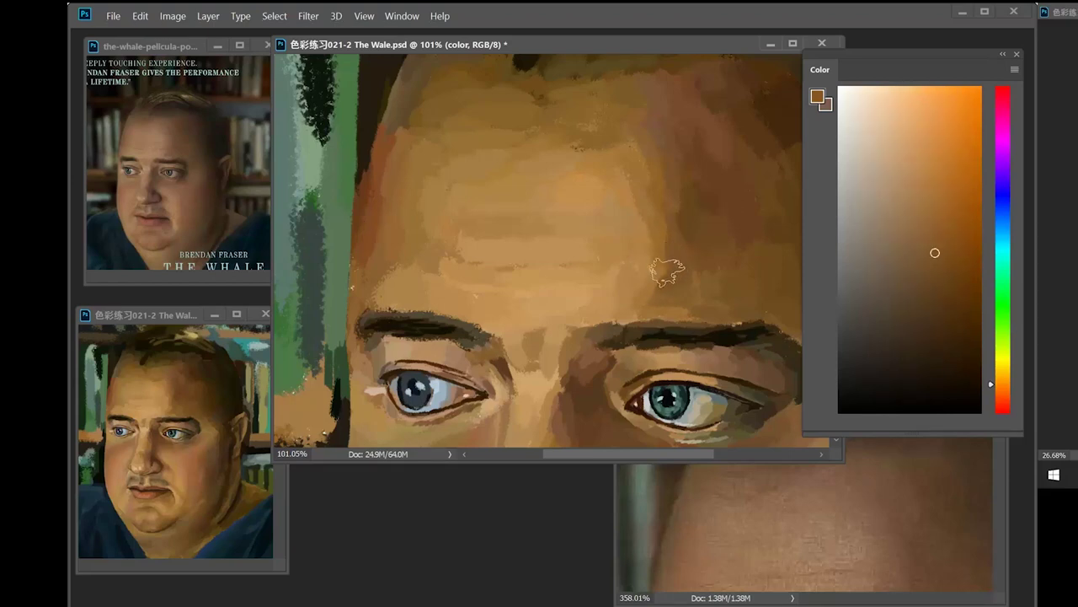
pyautogui.click(932, 242)
pyautogui.moveTo(658, 274); pyautogui.dragTo(650, 293)
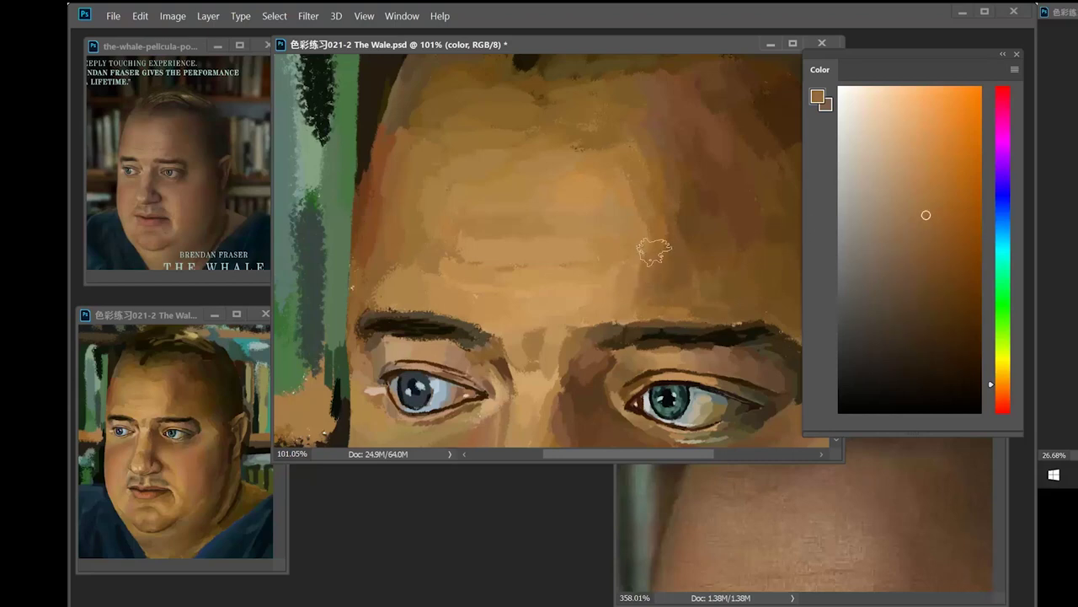
# - Rework the turn into the temple shadow with sampled tan and mixed dark orange-brown tones
pyautogui.keyDown('alt'); pyautogui.click(658, 214); pyautogui.keyUp('alt')
pyautogui.keyDown('alt'); pyautogui.click(637, 211); pyautogui.keyUp('alt')
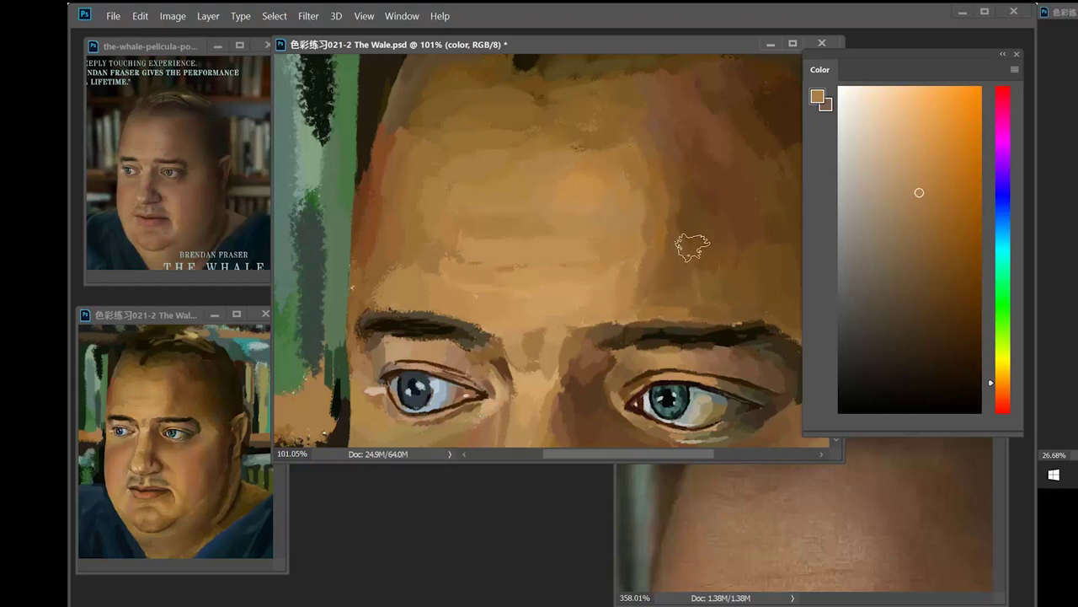
pyautogui.keyDown('alt'); pyautogui.click(682, 217); pyautogui.keyUp('alt')
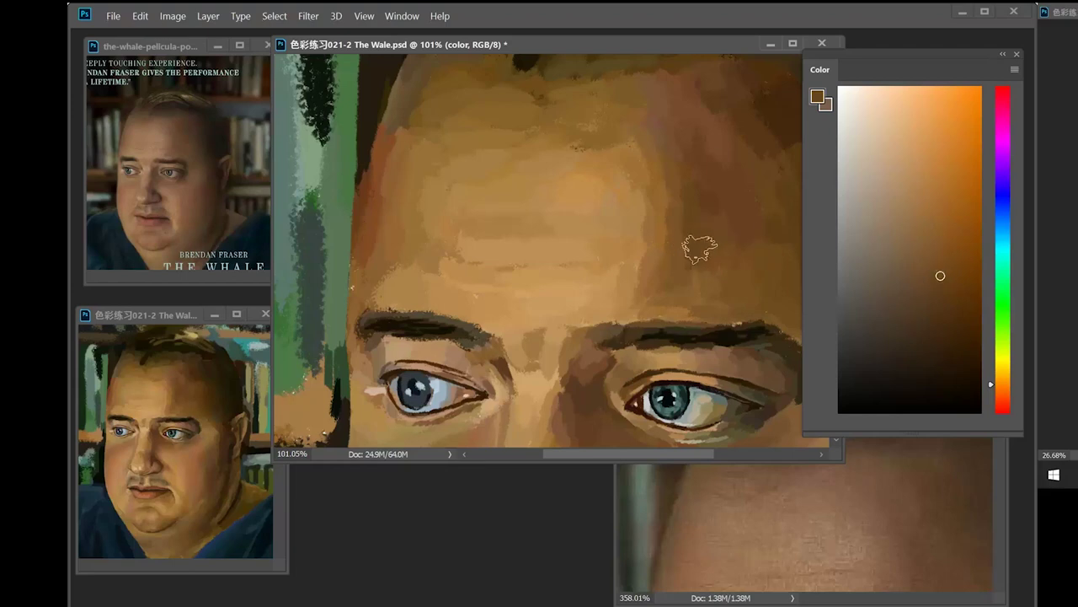
pyautogui.click(942, 270)
pyautogui.moveTo(688, 273); pyautogui.dragTo(707, 267)
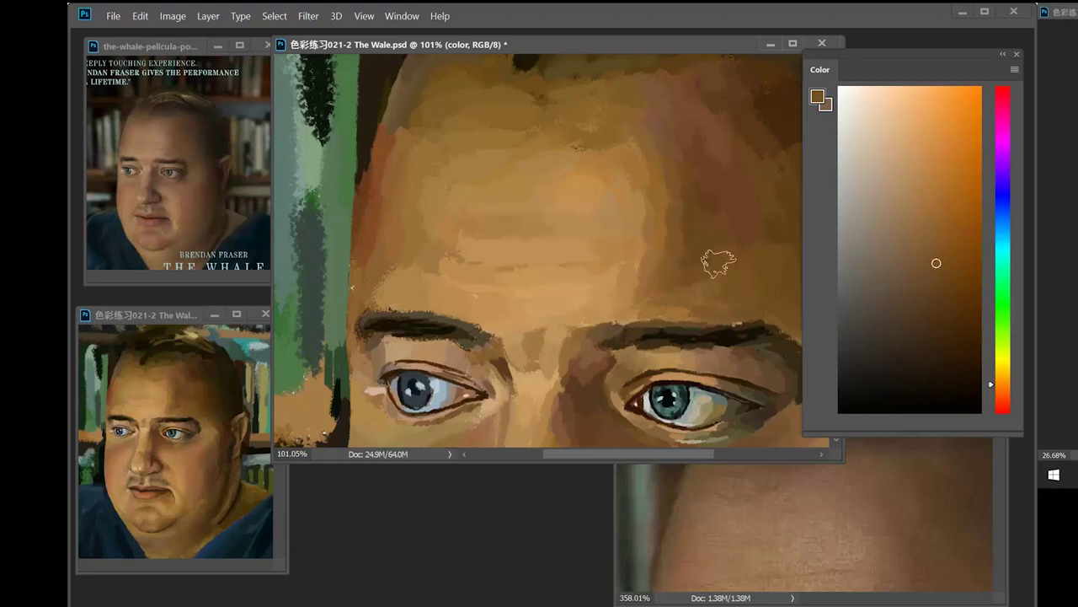
pyautogui.keyDown('alt'); pyautogui.click(707, 206); pyautogui.keyUp('alt')
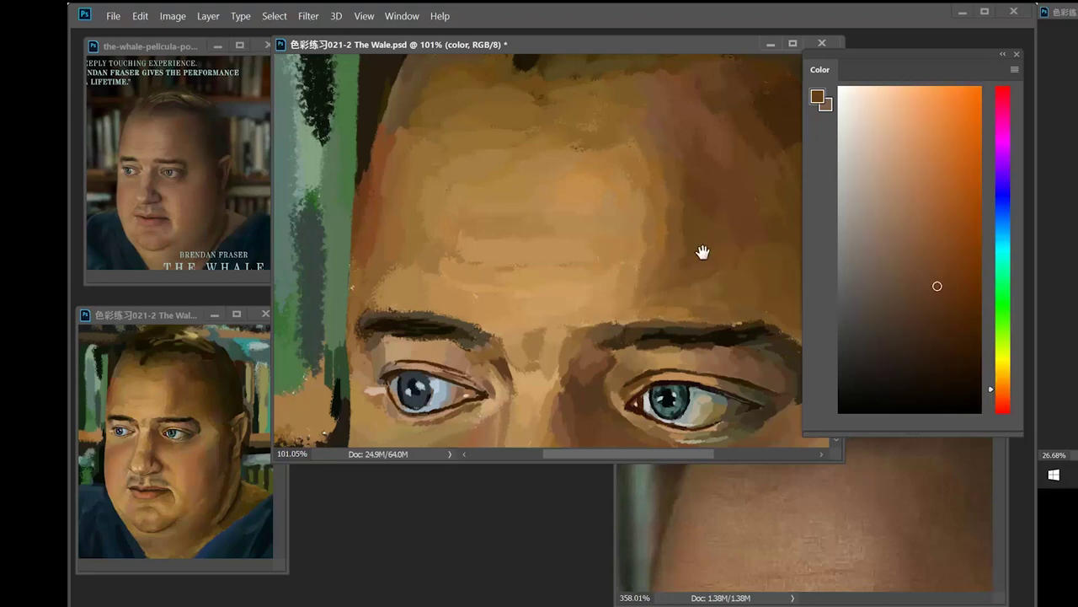
# - Blend the central forehead highlight outward into the shaded side with sampled tan and brown tones
pyautogui.moveTo(702, 252); pyautogui.dragTo(711, 298)
pyautogui.keyDown('alt'); pyautogui.click(650, 259); pyautogui.keyUp('alt')
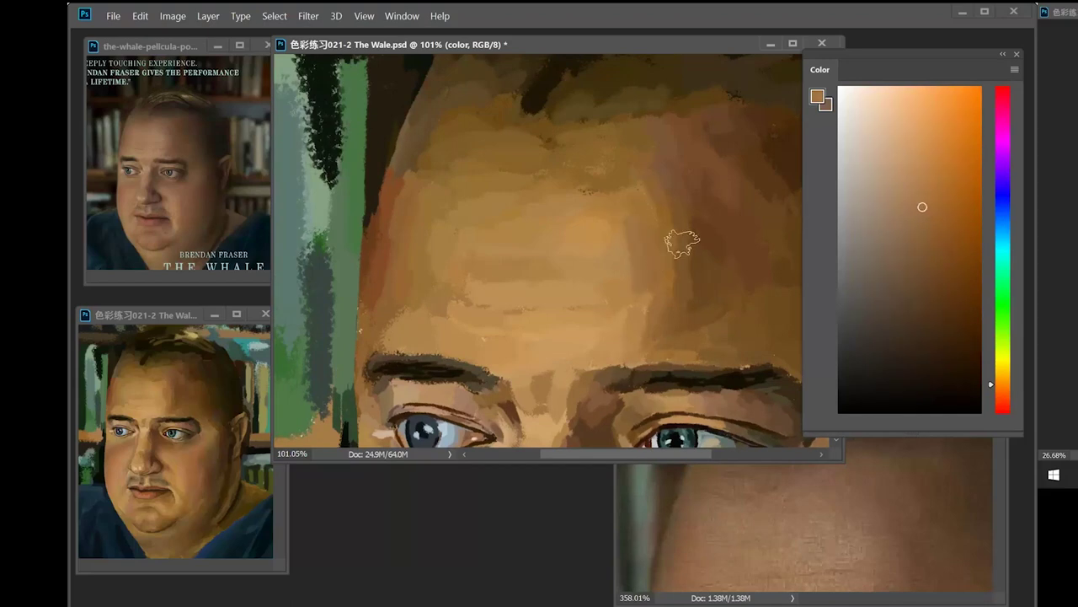
pyautogui.keyDown('alt'); pyautogui.click(620, 253); pyautogui.keyUp('alt')
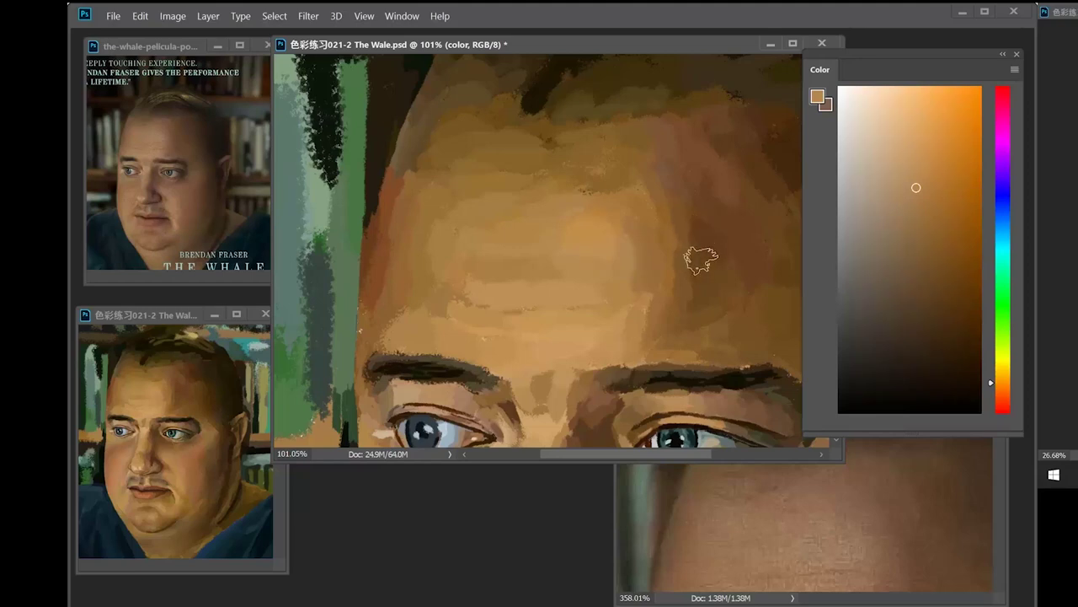
pyautogui.keyDown('alt'); pyautogui.click(758, 264); pyautogui.keyUp('alt')
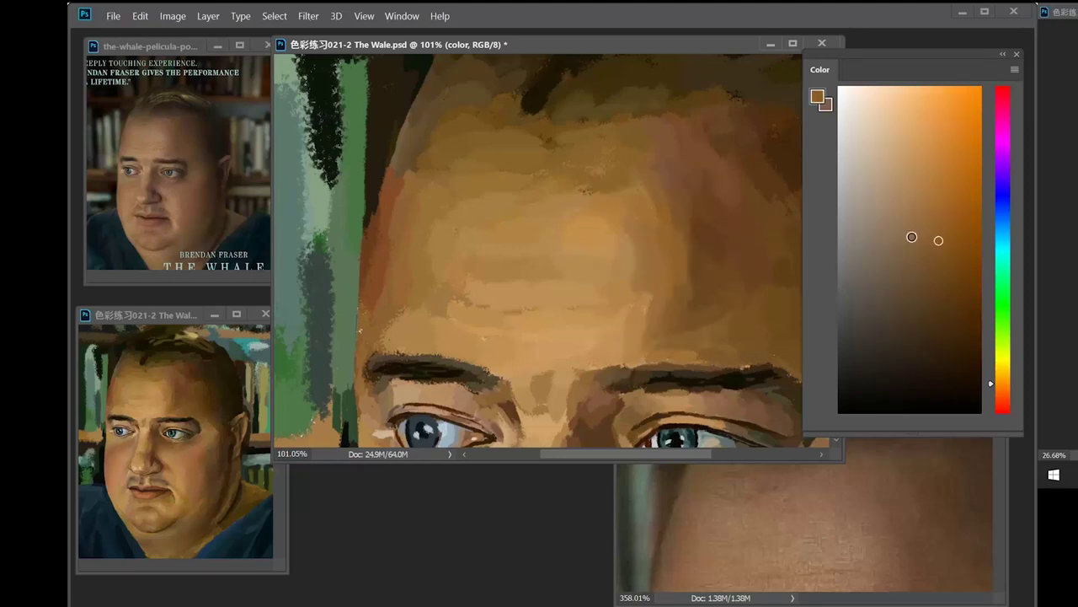
pyautogui.keyDown('alt'); pyautogui.click(682, 251); pyautogui.keyUp('alt')
pyautogui.moveTo(703, 250)
pyautogui.mouseDown()
pyautogui.moveTo(684, 239)
pyautogui.moveTo(690, 293)
pyautogui.mouseUp()
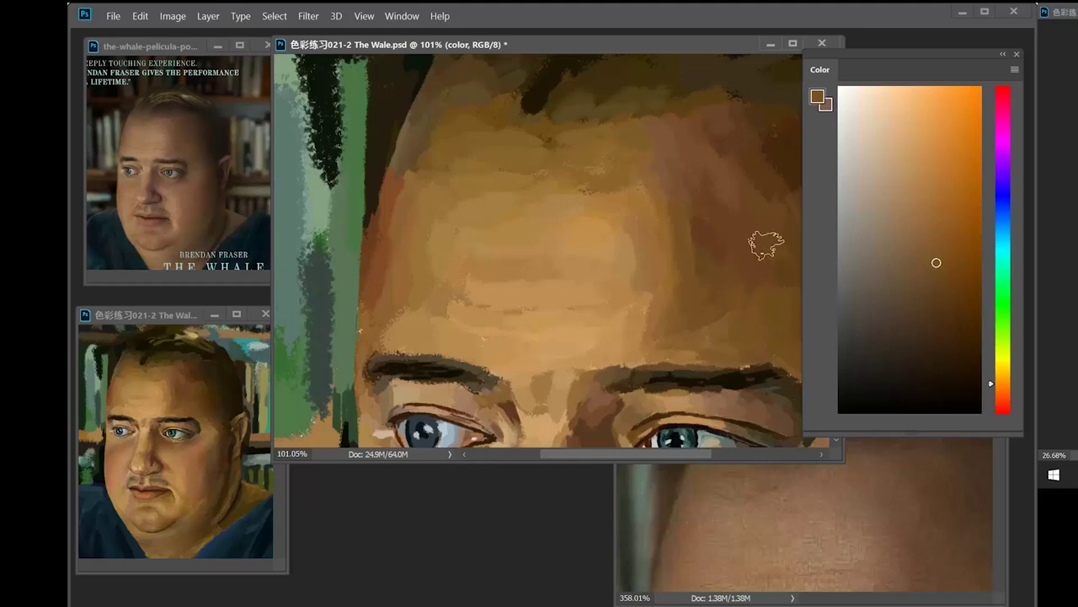
# - Merge the dark patch in the temple shadow with the surrounding reddish and golden browns sampled beside it
pyautogui.keyDown('alt'); pyautogui.click(700, 252); pyautogui.keyUp('alt')
pyautogui.keyDown('alt'); pyautogui.click(693, 250); pyautogui.keyUp('alt')
pyautogui.keyDown('alt'); pyautogui.click(705, 238); pyautogui.keyUp('alt')
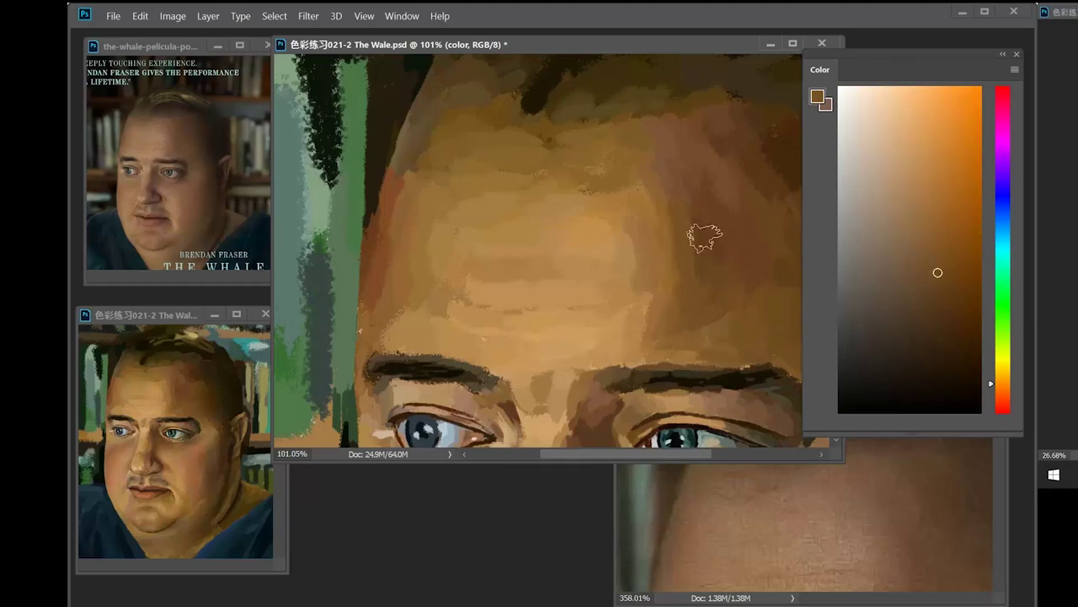
pyautogui.keyDown('alt'); pyautogui.click(717, 241); pyautogui.keyUp('alt')
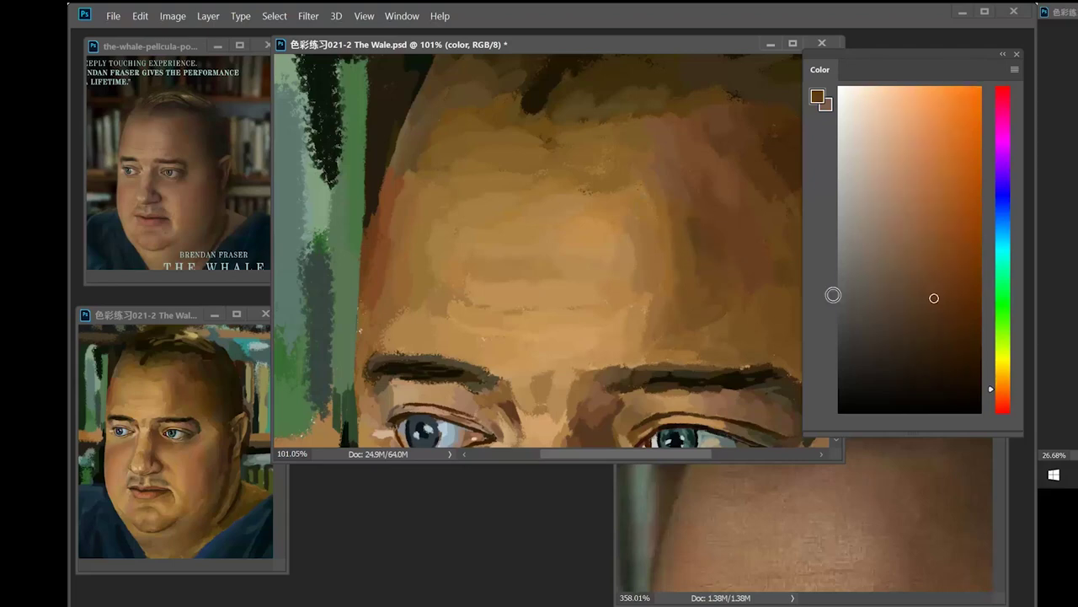
pyautogui.keyDown('alt'); pyautogui.click(736, 250); pyautogui.keyUp('alt')
pyautogui.keyDown('alt'); pyautogui.click(699, 255); pyautogui.keyUp('alt')
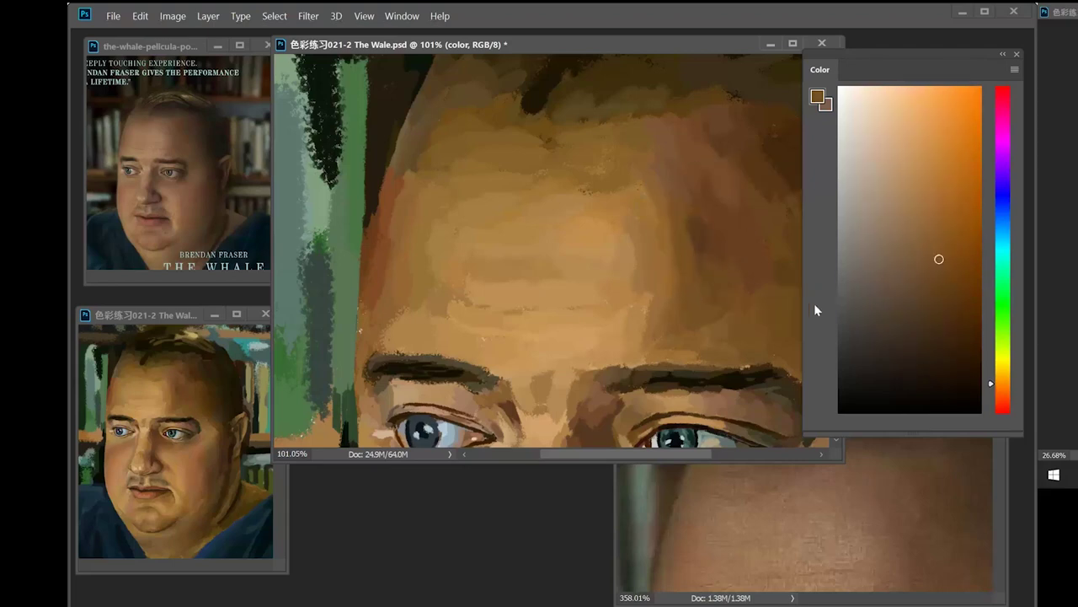
pyautogui.keyDown('alt'); pyautogui.click(700, 251); pyautogui.keyUp('alt')
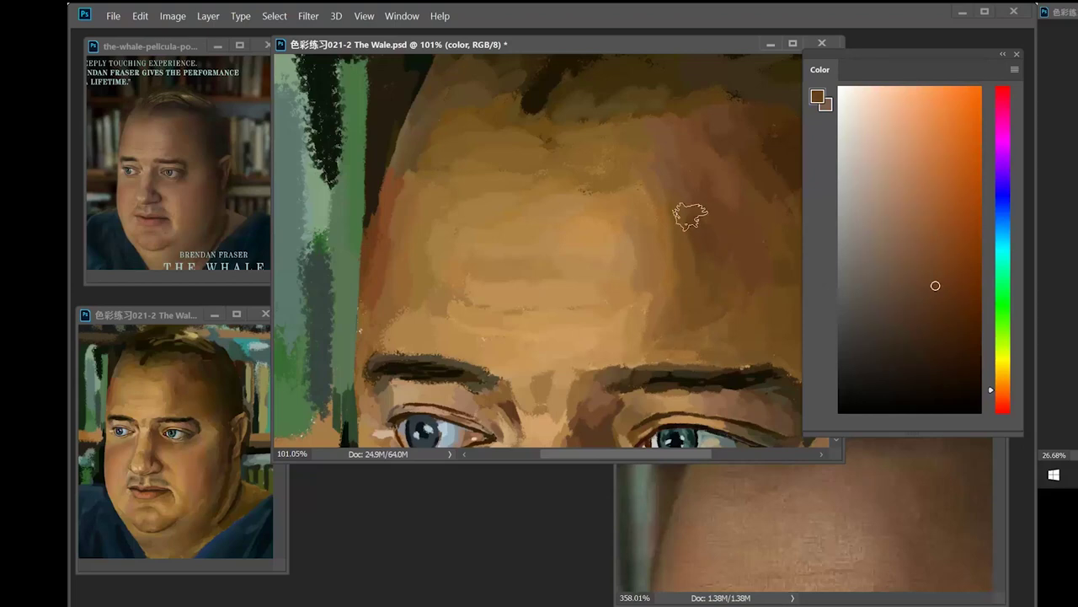
pyautogui.keyDown('alt'); pyautogui.click(666, 282); pyautogui.keyUp('alt')
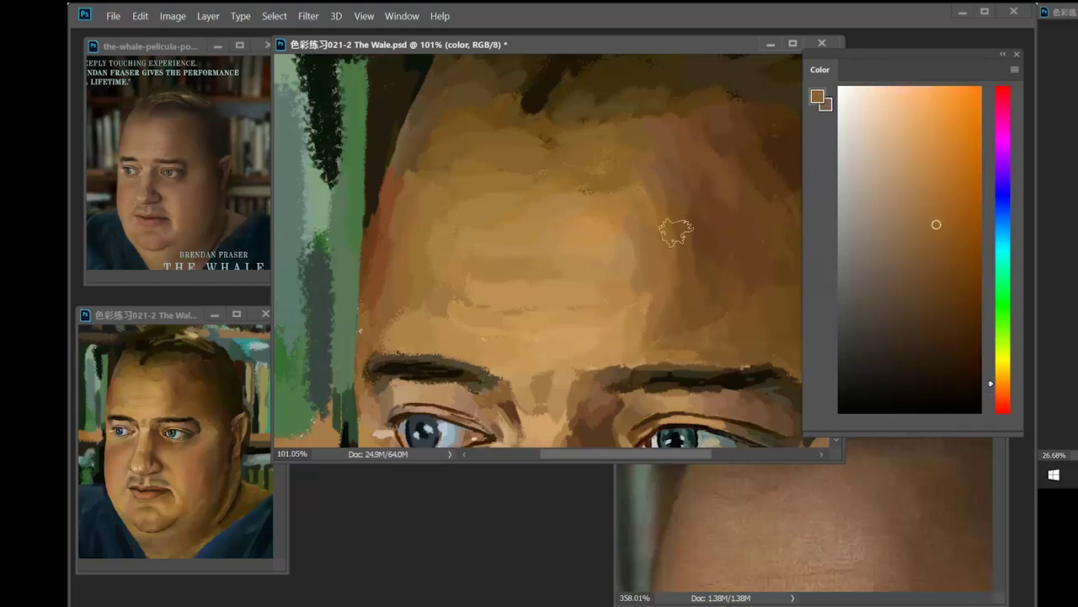
# - Soften the inner edge of the temple shadow with sampled browns and mixed deeper orange-brown and mid-brown tones
pyautogui.keyDown('alt'); pyautogui.click(691, 225); pyautogui.keyUp('alt')
pyautogui.click(938, 273)
pyautogui.moveTo(689, 223)
pyautogui.mouseDown()
pyautogui.moveTo(698, 276)
pyautogui.moveTo(704, 256)
pyautogui.mouseUp()
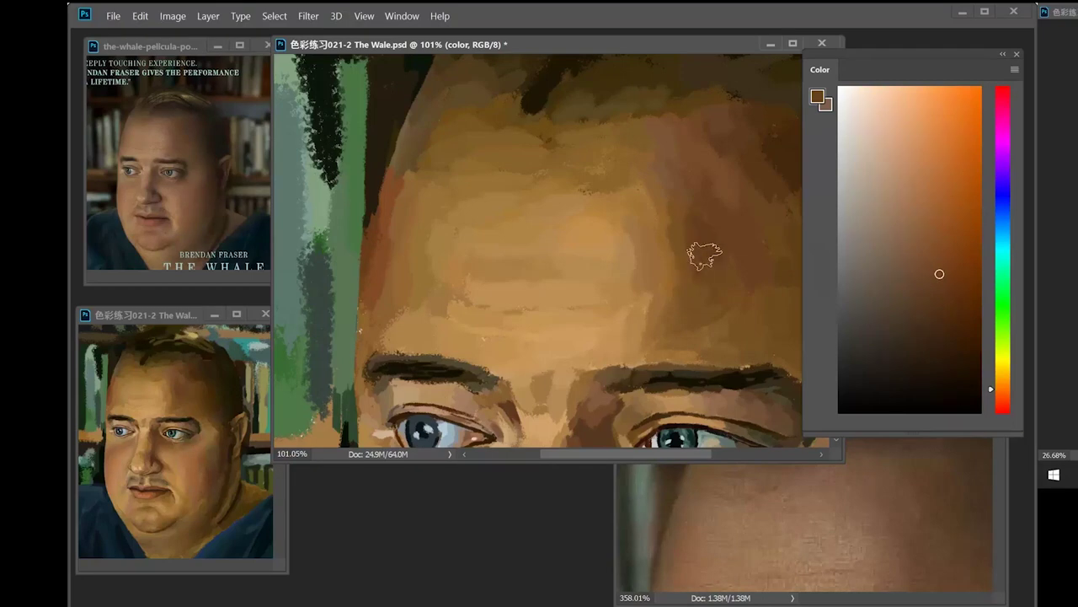
pyautogui.keyDown('alt'); pyautogui.click(682, 241); pyautogui.keyUp('alt')
pyautogui.keyDown('alt'); pyautogui.click(674, 212); pyautogui.keyUp('alt')
pyautogui.moveTo(679, 228)
pyautogui.mouseDown()
pyautogui.moveTo(679, 264)
pyautogui.moveTo(679, 237)
pyautogui.mouseUp()
pyautogui.click(932, 246)
pyautogui.keyDown('alt'); pyautogui.click(682, 253); pyautogui.keyUp('alt')
pyautogui.keyDown('alt'); pyautogui.click(691, 243); pyautogui.keyUp('alt')
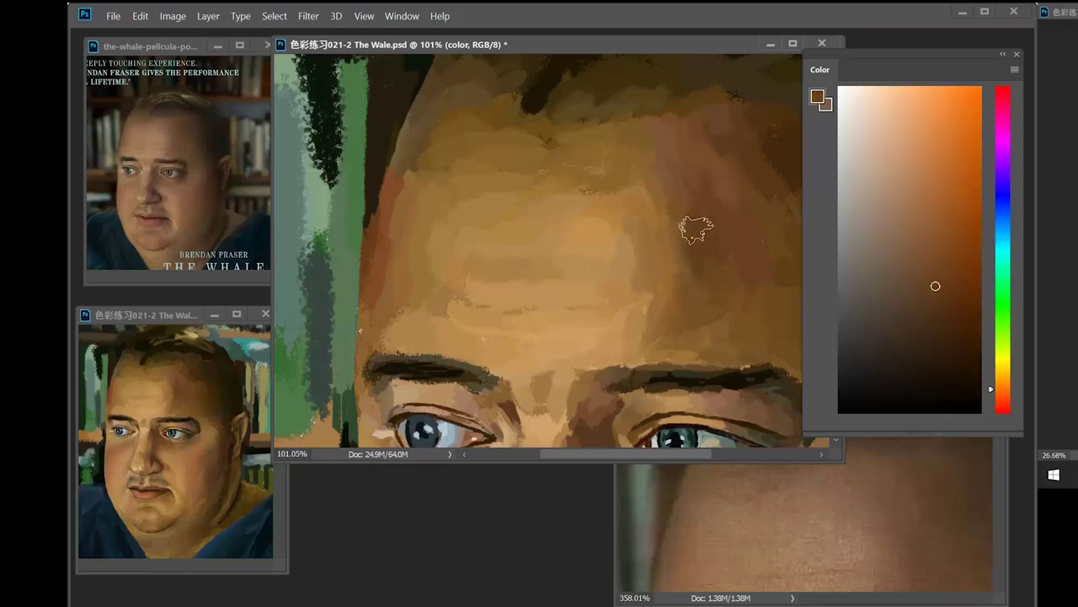
# - Blend the forehead highlight into the temple shadow with golden brown and tan sampled from the lit side
pyautogui.keyDown('alt'); pyautogui.click(647, 243); pyautogui.keyUp('alt')
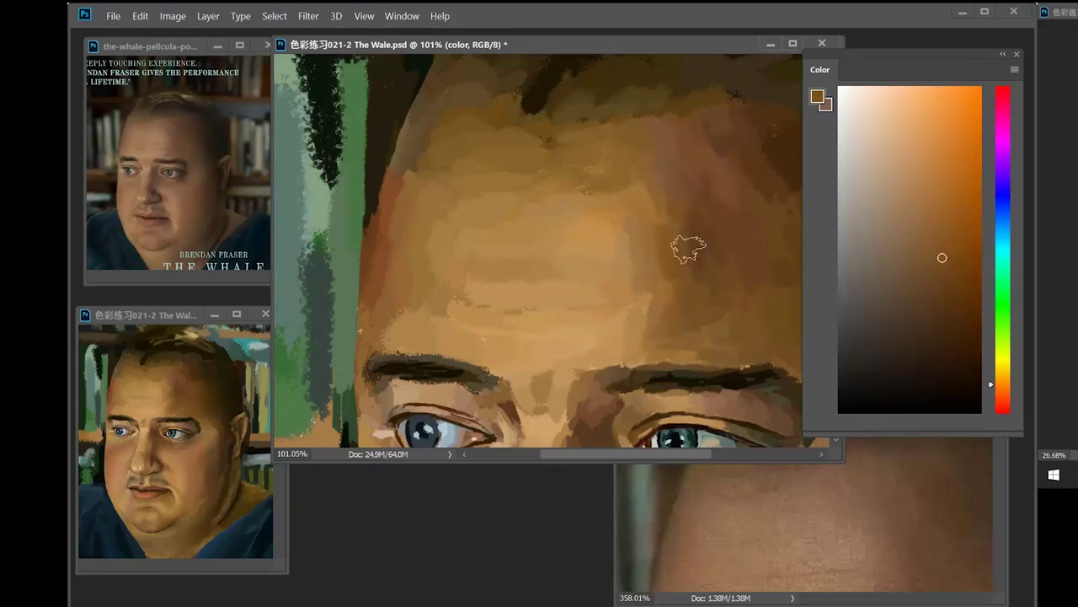
pyautogui.keyDown('alt'); pyautogui.click(627, 239); pyautogui.keyUp('alt')
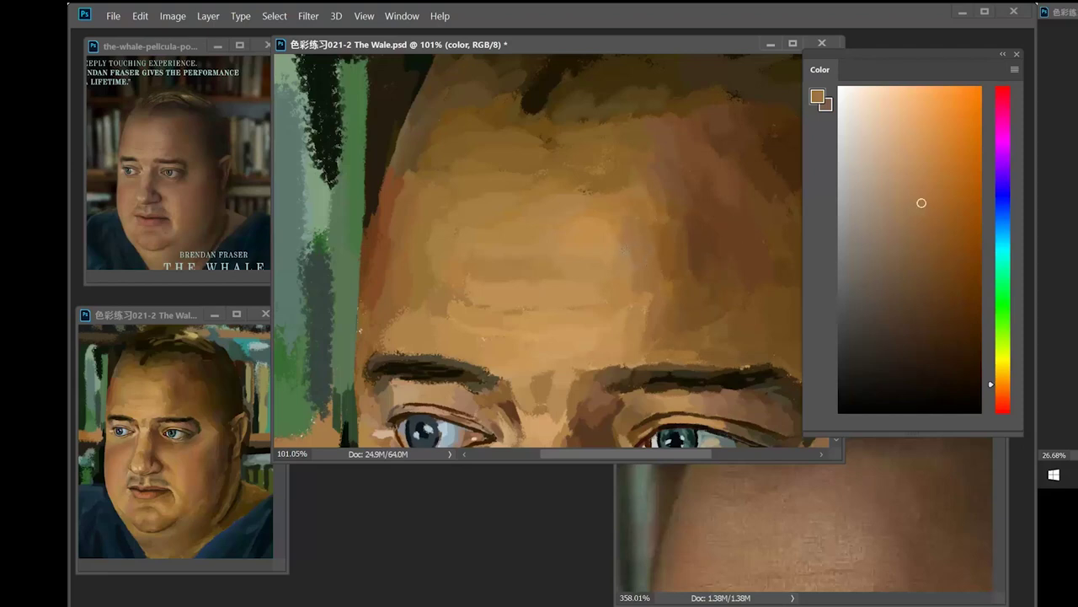
pyautogui.keyDown('alt'); pyautogui.click(607, 235); pyautogui.keyUp('alt')
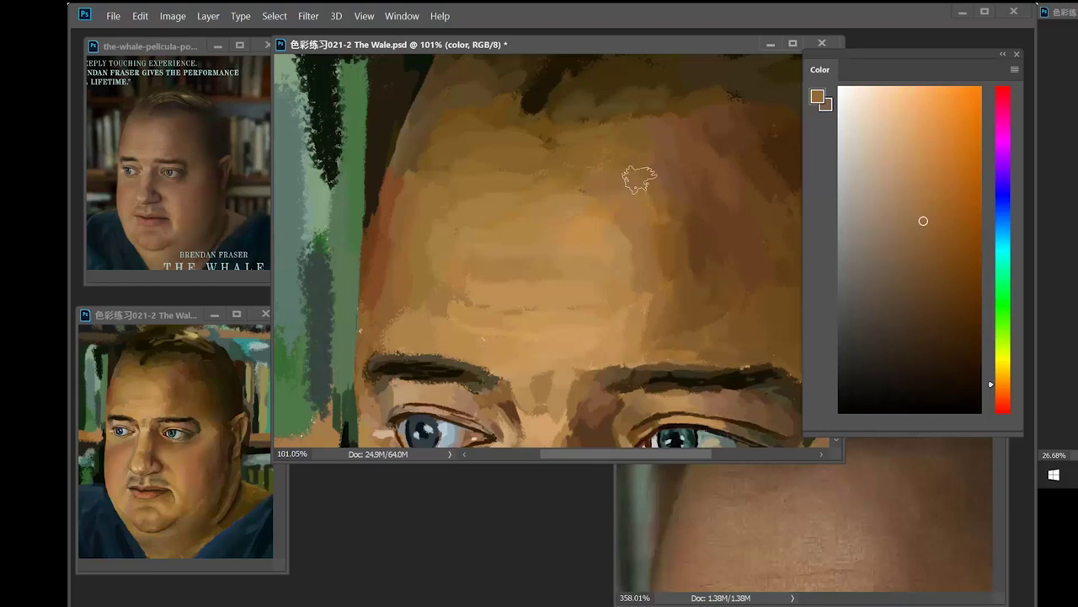
pyautogui.keyDown('alt'); pyautogui.click(699, 239); pyautogui.keyUp('alt')
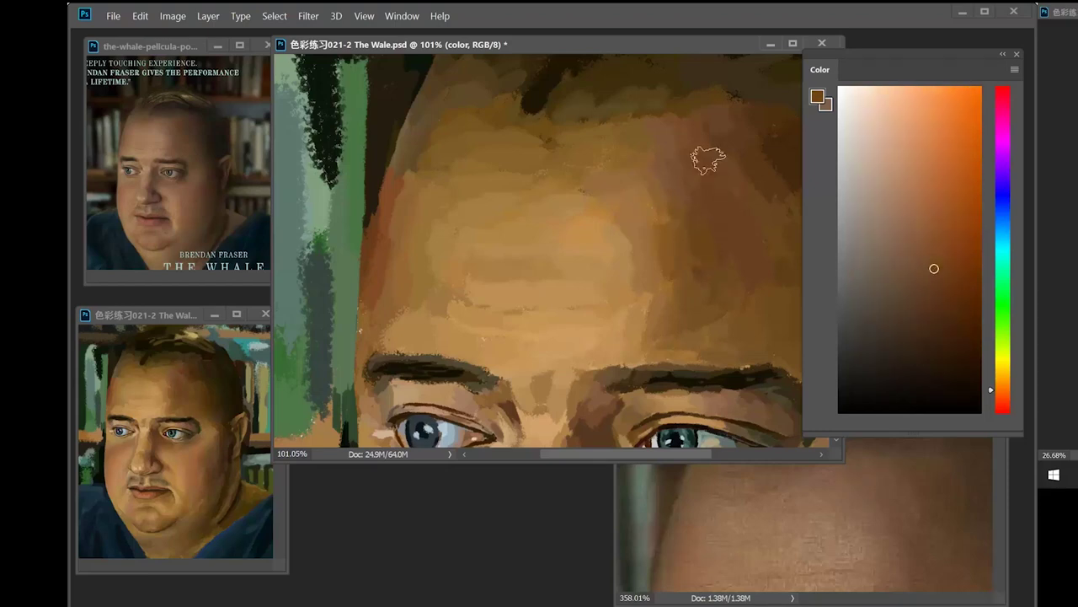
# - Smooth the upper forehead below the hairline with browns and tans sampled from the surrounding skin
pyautogui.moveTo(707, 126); pyautogui.dragTo(652, 137)
pyautogui.keyDown('alt'); pyautogui.click(790, 249); pyautogui.keyUp('alt')
pyautogui.keyDown('alt'); pyautogui.click(650, 122); pyautogui.keyUp('alt')
pyautogui.moveTo(586, 129); pyautogui.dragTo(624, 160)
pyautogui.keyDown('alt'); pyautogui.click(624, 160); pyautogui.keyUp('alt')
pyautogui.keyDown('alt'); pyautogui.click(539, 161); pyautogui.keyUp('alt')
pyautogui.moveTo(515, 167); pyautogui.dragTo(556, 163)
pyautogui.moveTo(421, 163)
pyautogui.mouseDown()
pyautogui.moveTo(513, 236)
pyautogui.moveTo(553, 207)
pyautogui.mouseUp()
pyautogui.keyDown('alt'); pyautogui.click(490, 229); pyautogui.keyUp('alt')
pyautogui.keyDown('alt'); pyautogui.click(510, 221); pyautogui.keyUp('alt')
pyautogui.keyDown('alt'); pyautogui.click(642, 202); pyautogui.keyUp('alt')
pyautogui.moveTo(624, 228)
pyautogui.mouseDown()
pyautogui.moveTo(591, 199)
pyautogui.moveTo(582, 225)
pyautogui.mouseUp()
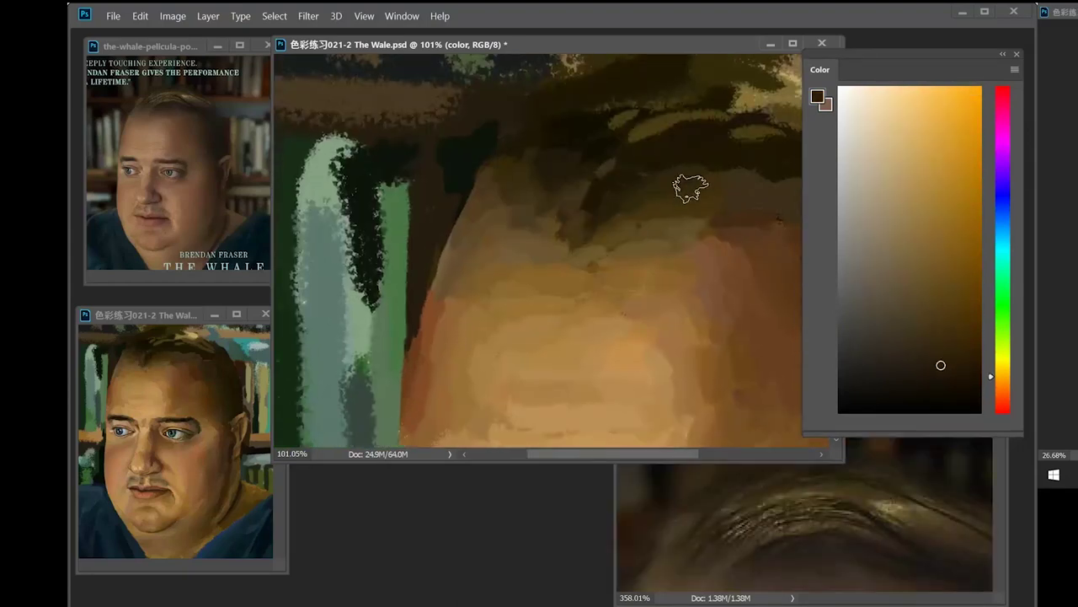
# - Work the hairline transition and the hair on the crown with sampled dark brown and olive tones
pyautogui.moveTo(700, 210); pyautogui.dragTo(511, 203)
pyautogui.keyDown('alt'); pyautogui.click(674, 282); pyautogui.keyUp('alt')
pyautogui.moveTo(684, 289); pyautogui.dragTo(666, 363)
pyautogui.keyDown('alt'); pyautogui.click(578, 155); pyautogui.keyUp('alt')
pyautogui.keyDown('alt'); pyautogui.click(539, 165); pyautogui.keyUp('alt')
pyautogui.moveTo(506, 152); pyautogui.dragTo(593, 180)
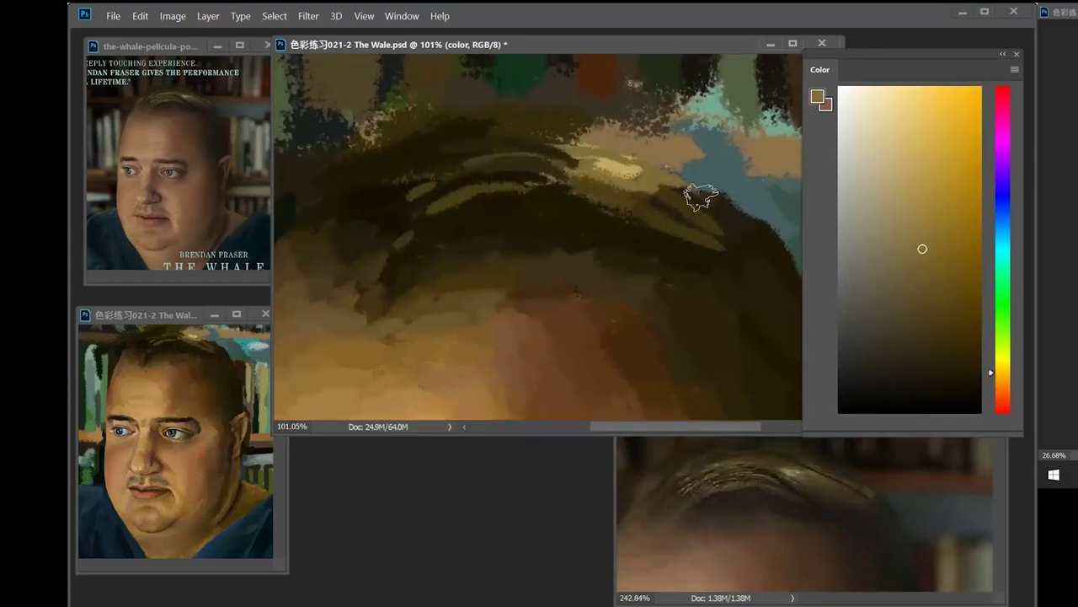
pyautogui.moveTo(699, 199); pyautogui.dragTo(727, 226)
pyautogui.moveTo(758, 312); pyautogui.dragTo(713, 275)
pyautogui.keyDown('alt'); pyautogui.click(761, 285); pyautogui.keyUp('alt')
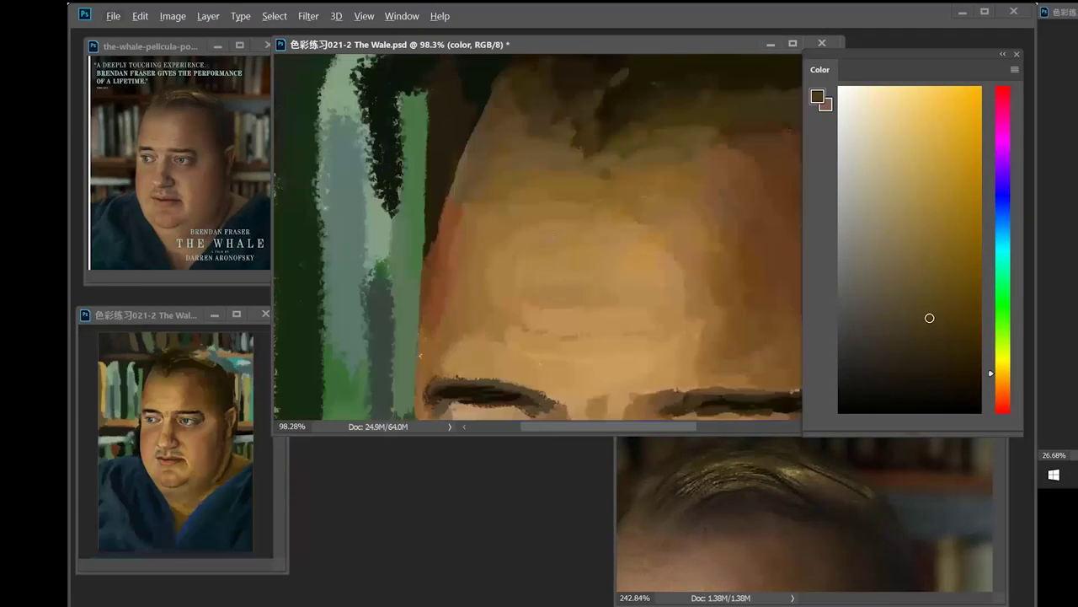
# - Tidy the background along the lit forehead's outer contour with sampled dark brown and grey-green
pyautogui.keyDown('alt'); pyautogui.click(456, 214); pyautogui.keyUp('alt')
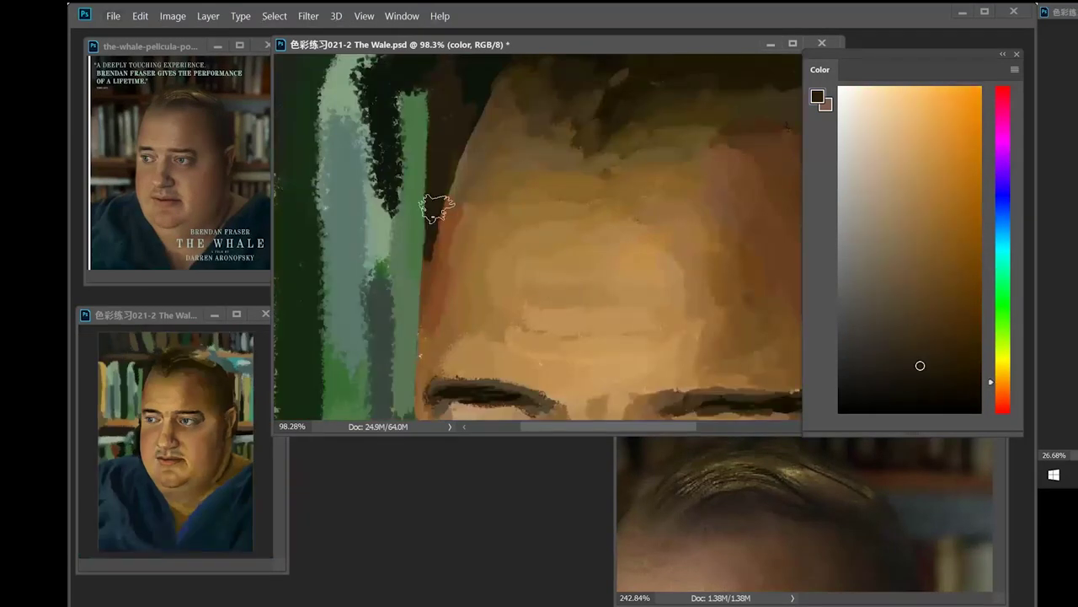
pyautogui.keyDown('alt'); pyautogui.click(426, 267); pyautogui.keyUp('alt')
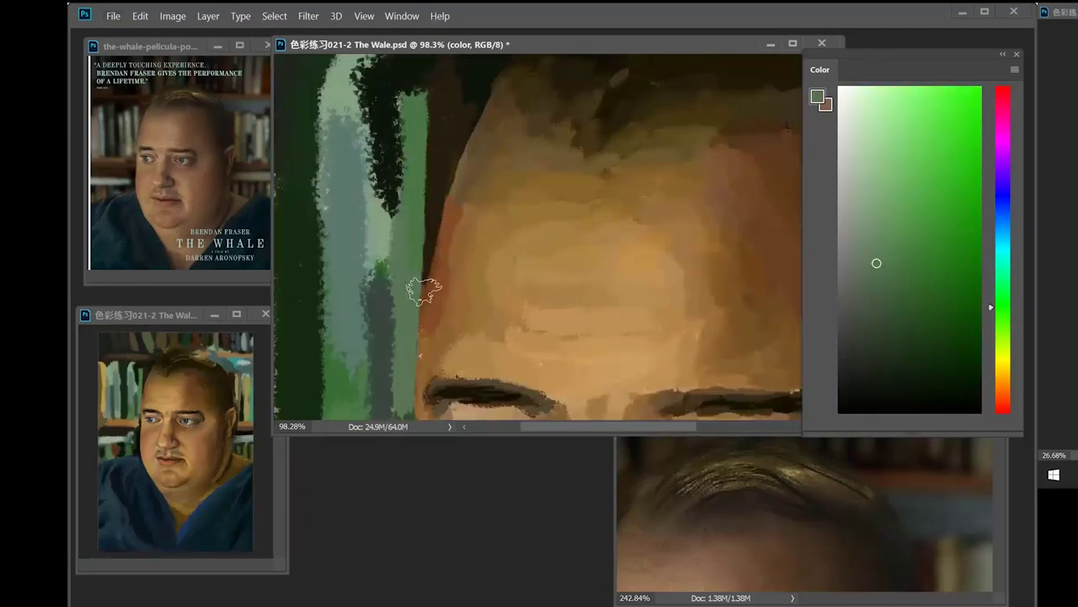
pyautogui.scroll(1, 434, 244)
pyautogui.keyDown('alt'); pyautogui.click(428, 236); pyautogui.keyUp('alt')
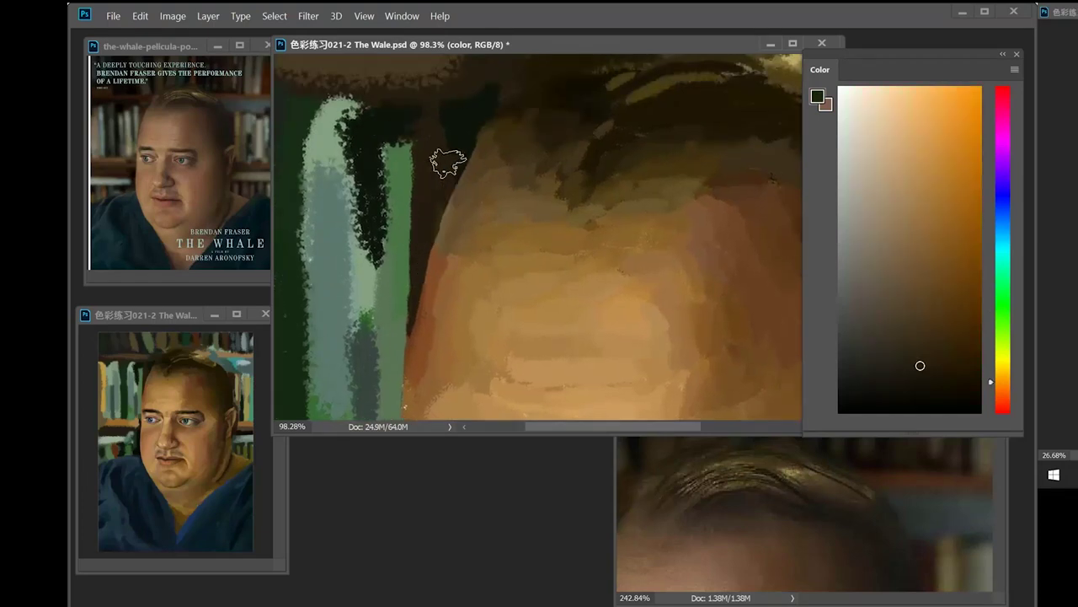
# - Reduce the brush size and refine the forehead's outer contour with sampled near-black brown and muted skin brown
pyautogui.moveTo(430, 223); pyautogui.dragTo(459, 246)
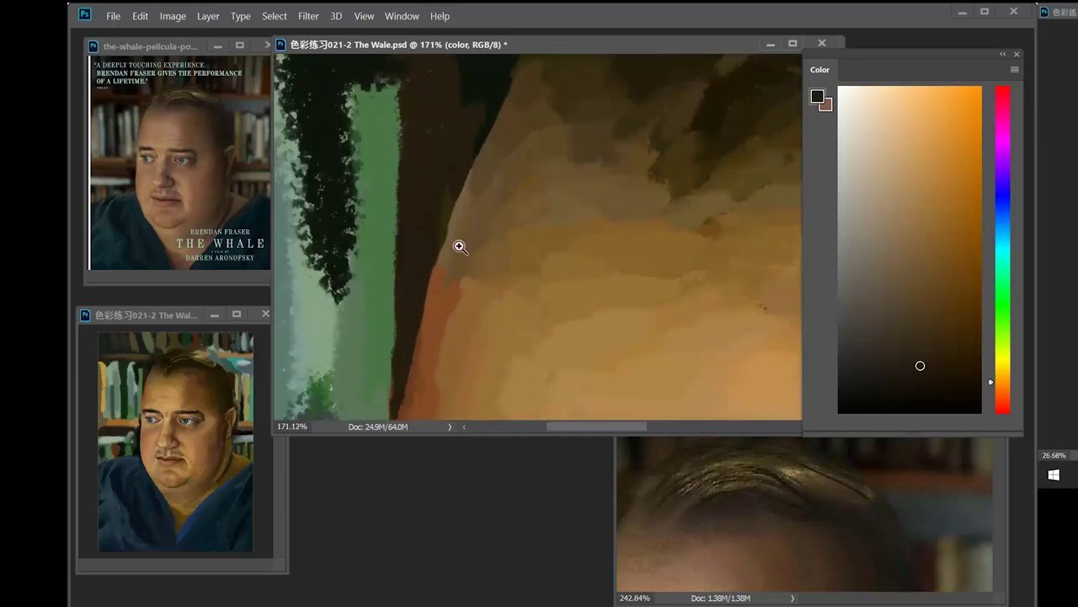
pyautogui.rightClick(562, 201)
pyautogui.click(667, 241)
pyautogui.click(581, 59)
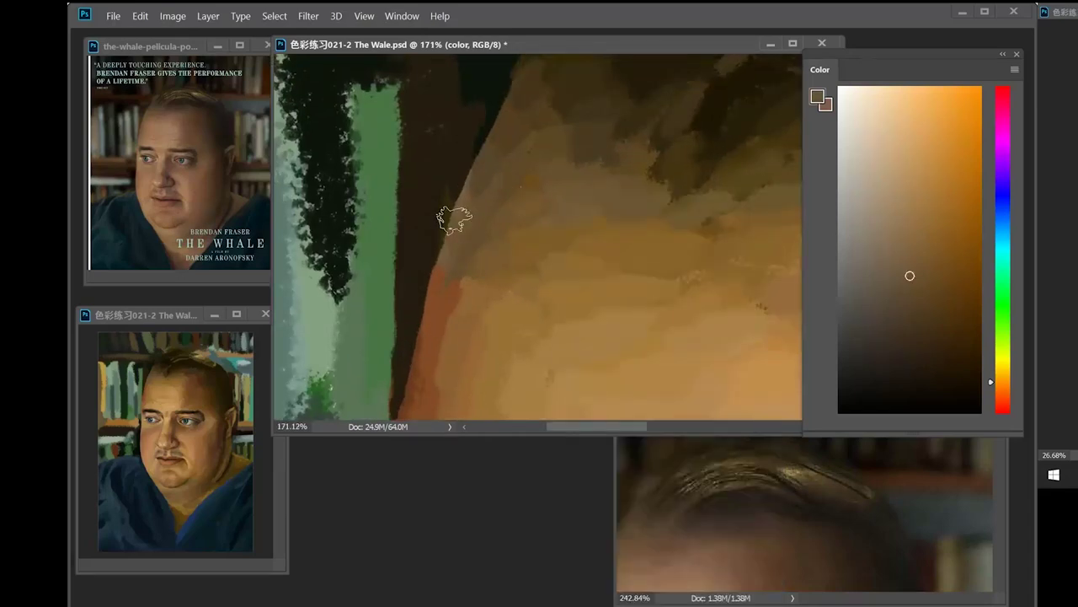
pyautogui.keyDown('alt'); pyautogui.click(435, 243); pyautogui.keyUp('alt')
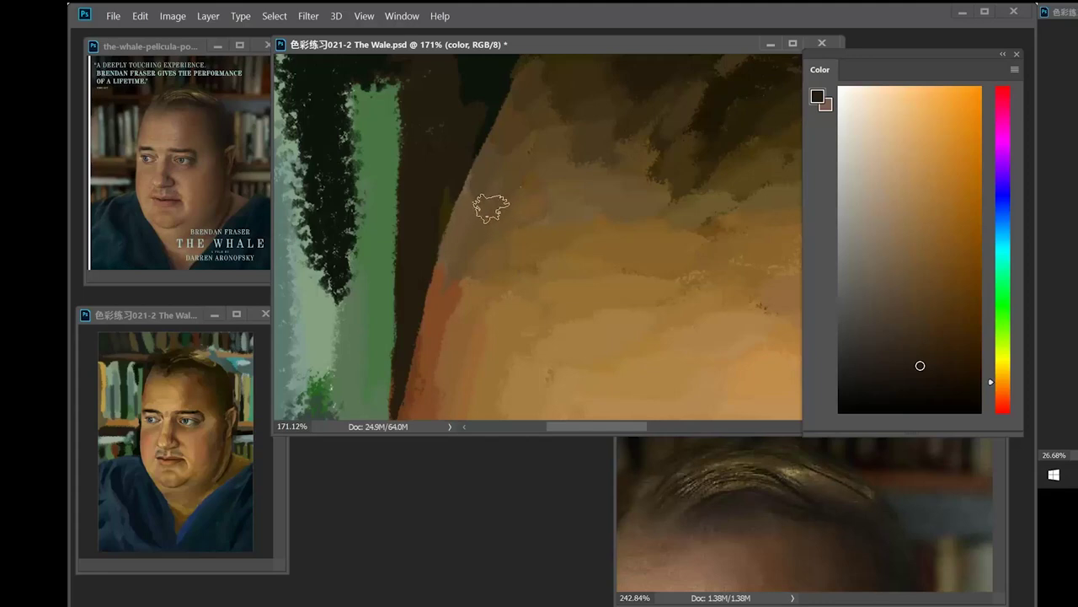
pyautogui.scroll(2, 481, 202)
pyautogui.keyDown('alt'); pyautogui.click(477, 184); pyautogui.keyUp('alt')
pyautogui.keyDown('alt'); pyautogui.click(414, 294); pyautogui.keyUp('alt')
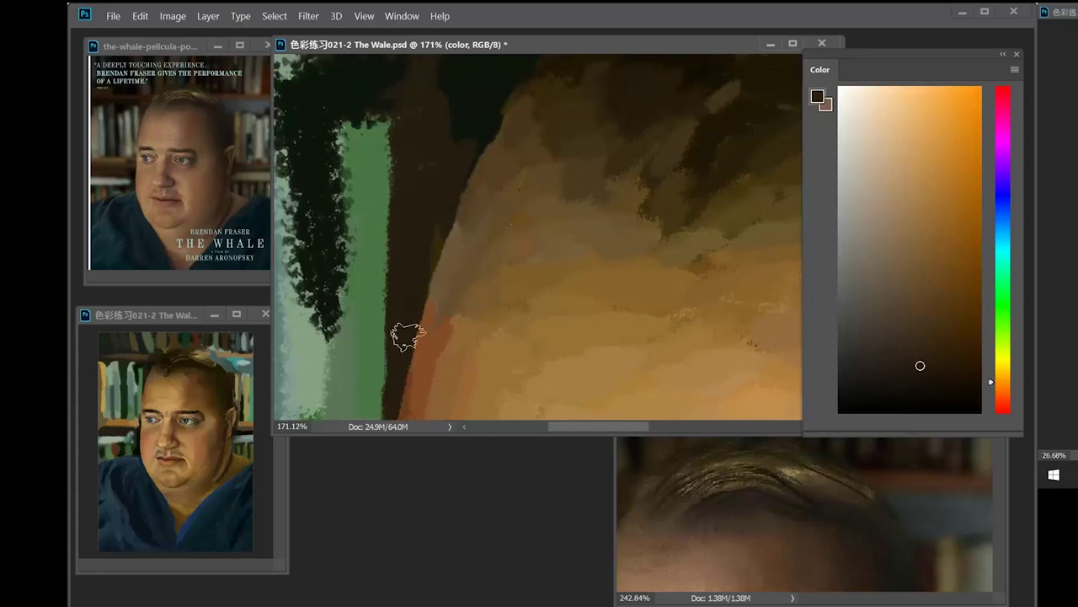
pyautogui.keyDown('alt'); pyautogui.click(434, 257); pyautogui.keyUp('alt')
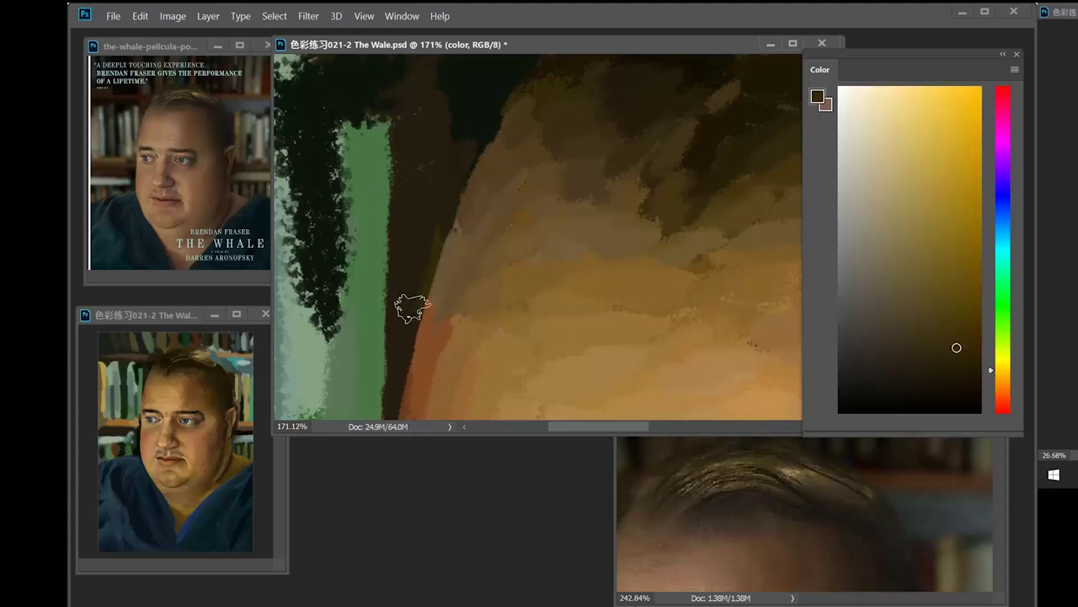
# - Refine the face edge beside the outer end of the lit-side eyebrow with sampled skin browns and adjacent background colours
pyautogui.moveTo(516, 317); pyautogui.dragTo(493, 288)
pyautogui.moveTo(478, 400); pyautogui.dragTo(488, 219)
pyautogui.keyDown('alt'); pyautogui.click(445, 139); pyautogui.keyUp('alt')
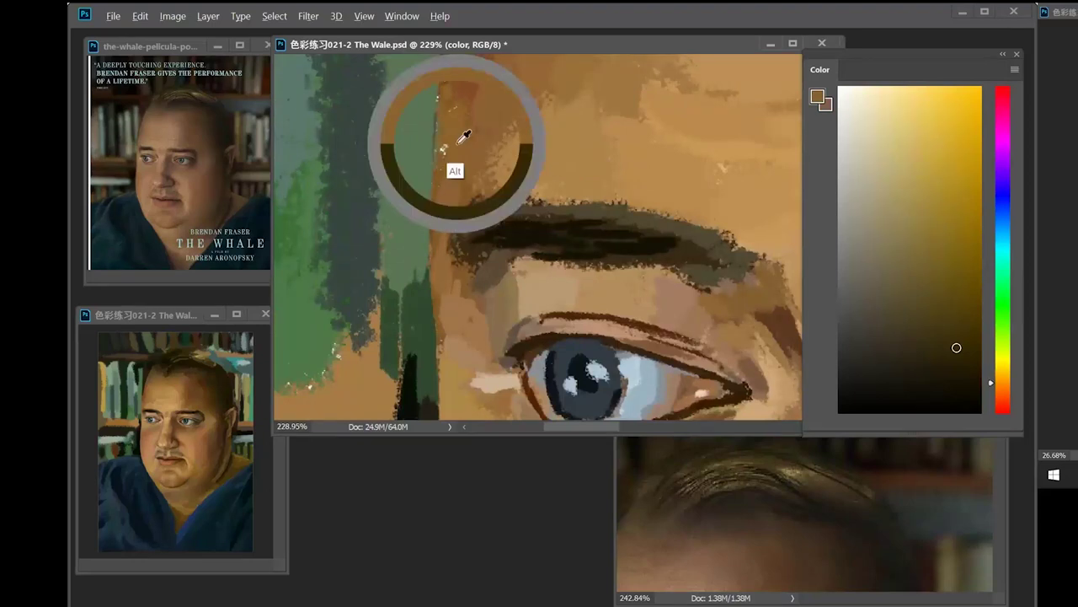
pyautogui.keyDown('alt'); pyautogui.click(462, 136); pyautogui.keyUp('alt')
pyautogui.moveTo(490, 263); pyautogui.dragTo(516, 216)
pyautogui.keyDown('alt'); pyautogui.click(439, 126); pyautogui.keyUp('alt')
pyautogui.keyDown('alt'); pyautogui.click(461, 108); pyautogui.keyUp('alt')
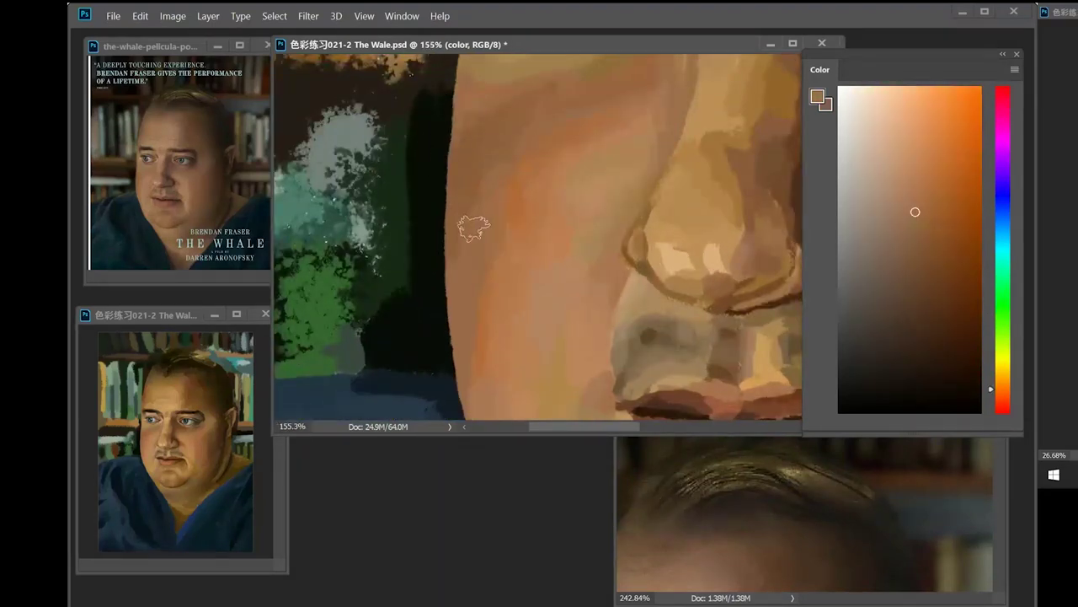
# - Smooth the outer contour of the lit cheek beside the dark background with sampled reddish-brown skin tones
pyautogui.moveTo(463, 350); pyautogui.dragTo(485, 198)
pyautogui.keyDown('alt'); pyautogui.click(455, 127); pyautogui.keyUp('alt')
pyautogui.moveTo(473, 135); pyautogui.dragTo(459, 201)
pyautogui.keyDown('alt'); pyautogui.click(470, 224); pyautogui.keyUp('alt')
pyautogui.keyDown('alt'); pyautogui.click(453, 189); pyautogui.keyUp('alt')
pyautogui.keyDown('alt'); pyautogui.click(466, 181); pyautogui.keyUp('alt')
# - Enlarge the brush for blending the shaded lower cheek between the mouth corner and the jaw
pyautogui.scroll(-4, 567, 301)
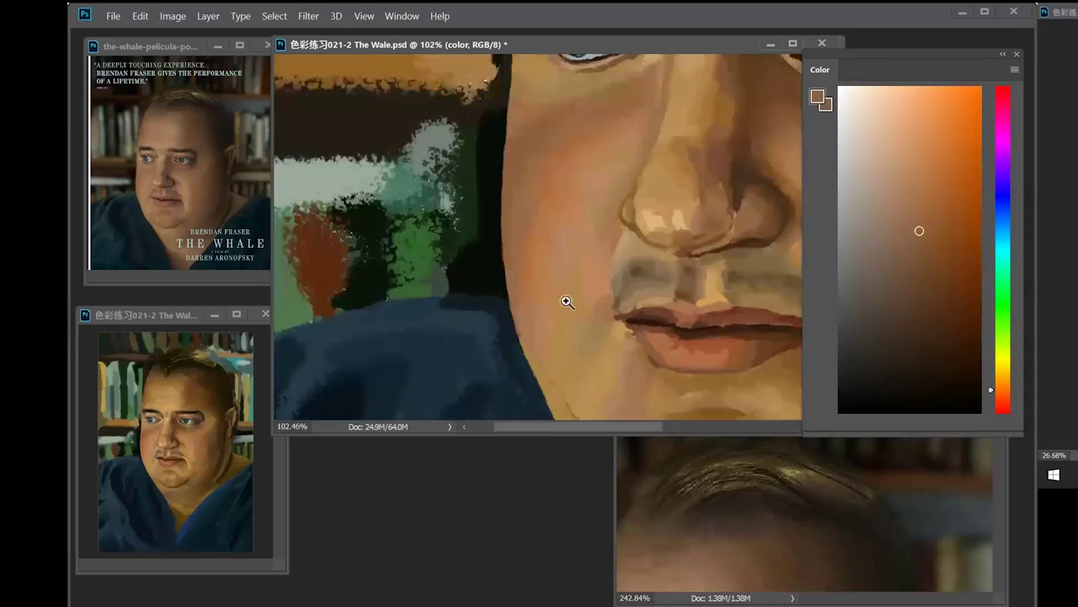
pyautogui.scroll(-3, 520, 279)
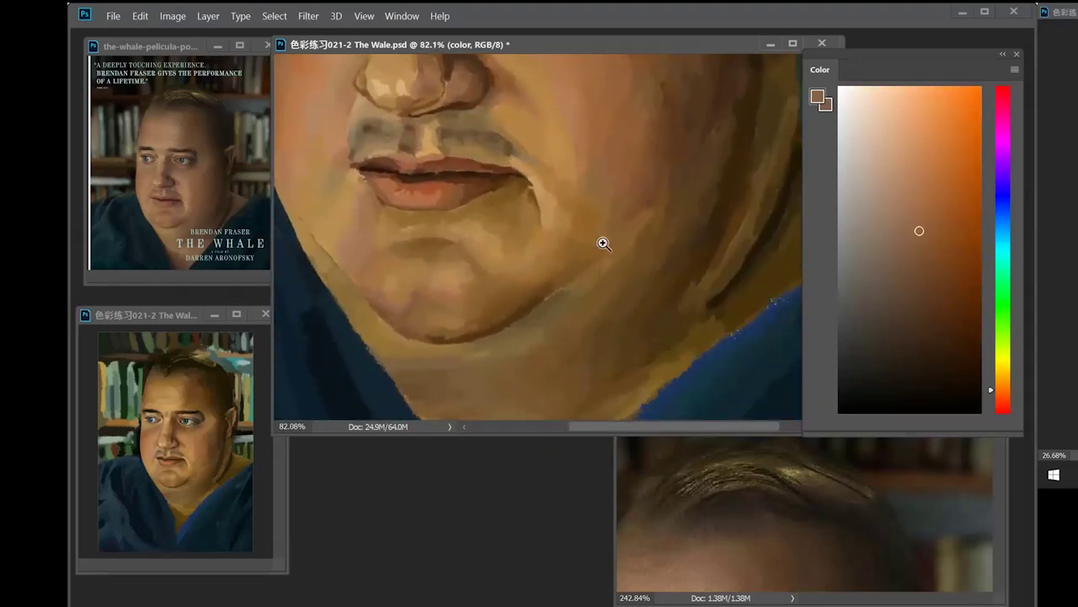
pyautogui.scroll(3, 616, 241)
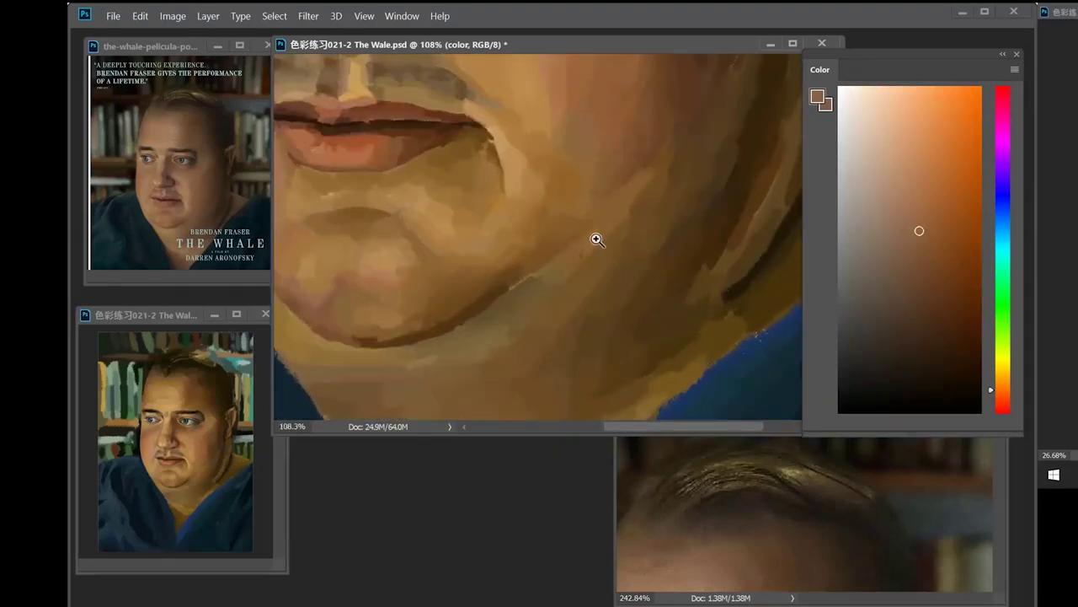
pyautogui.rightClick(616, 227)
pyautogui.click(741, 239)
pyautogui.click(642, 78)
pyautogui.moveTo(638, 68); pyautogui.dragTo(617, 86)
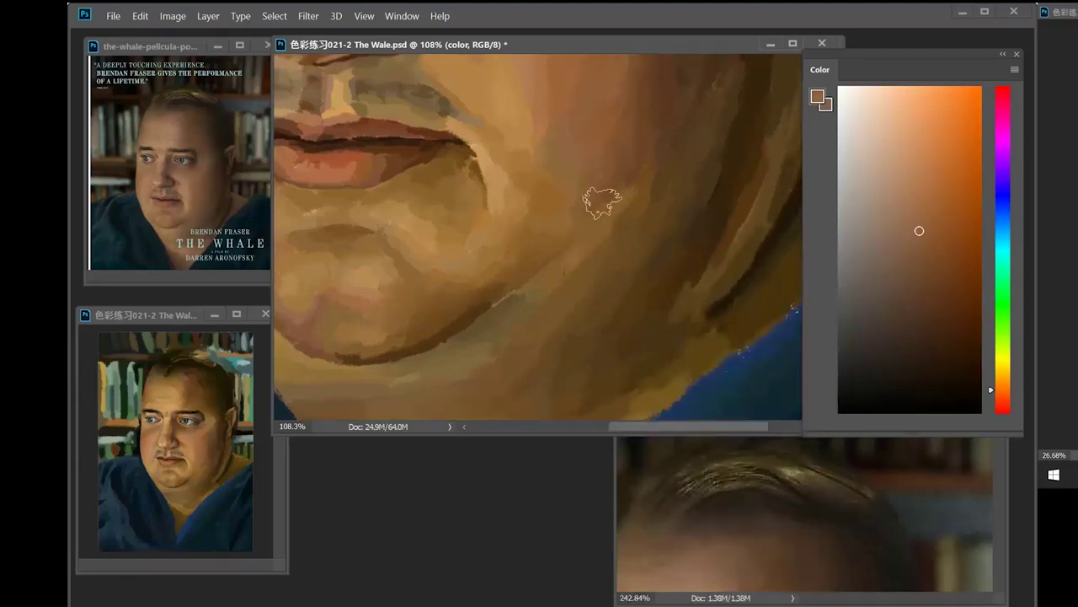
# - Enlarge the painting overview and poster reference, and centre the close-up reference on the mouth, lower cheek and jaw
pyautogui.scroll(3, 188, 413)
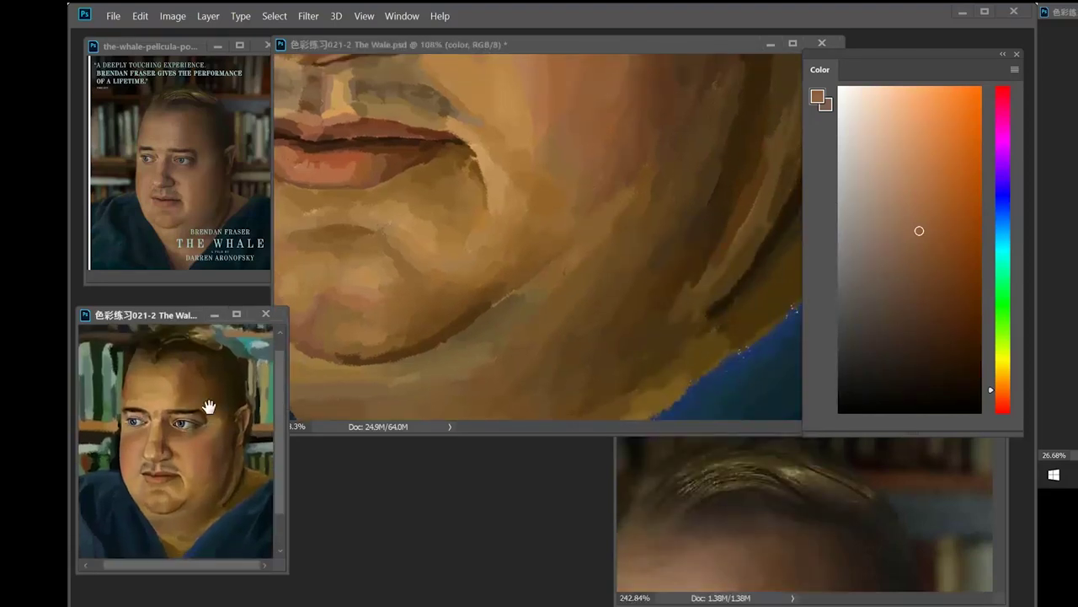
pyautogui.click(203, 180)
pyautogui.scroll(2, 206, 186)
pyautogui.moveTo(219, 188); pyautogui.dragTo(204, 163)
pyautogui.moveTo(895, 573)
pyautogui.mouseDown()
pyautogui.moveTo(893, 491)
pyautogui.moveTo(845, 485)
pyautogui.moveTo(835, 522)
pyautogui.mouseUp()
pyautogui.click(612, 44)
pyautogui.moveTo(611, 211); pyautogui.dragTo(564, 210)
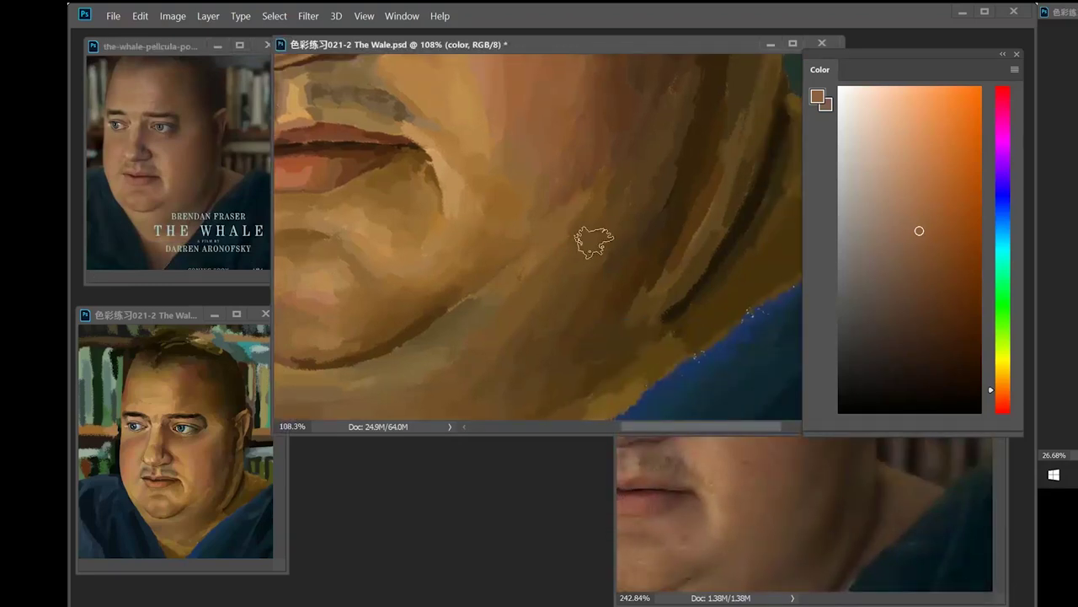
# - Adjust the brush size and blend the lower cheek's turn into the jaw with sampled orange-brown and reddish brown
pyautogui.rightClick(597, 228)
pyautogui.click(710, 237)
pyautogui.click(621, 52)
pyautogui.rightClick(605, 195)
pyautogui.click(730, 237)
pyautogui.click(552, 207)
pyautogui.moveTo(542, 208); pyautogui.dragTo(575, 190)
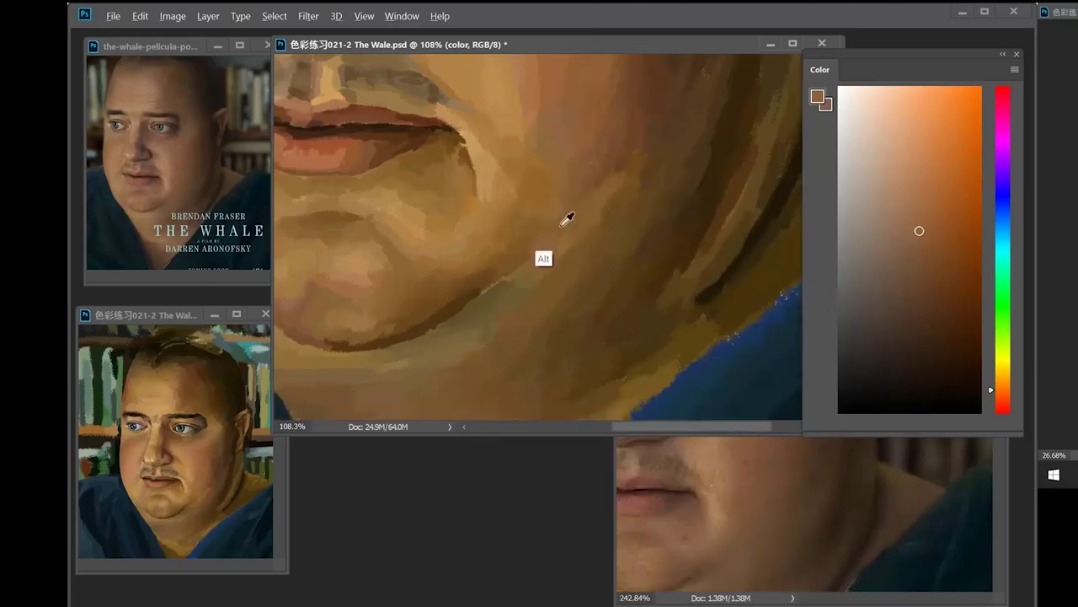
pyautogui.keyDown('alt'); pyautogui.click(563, 224); pyautogui.keyUp('alt')
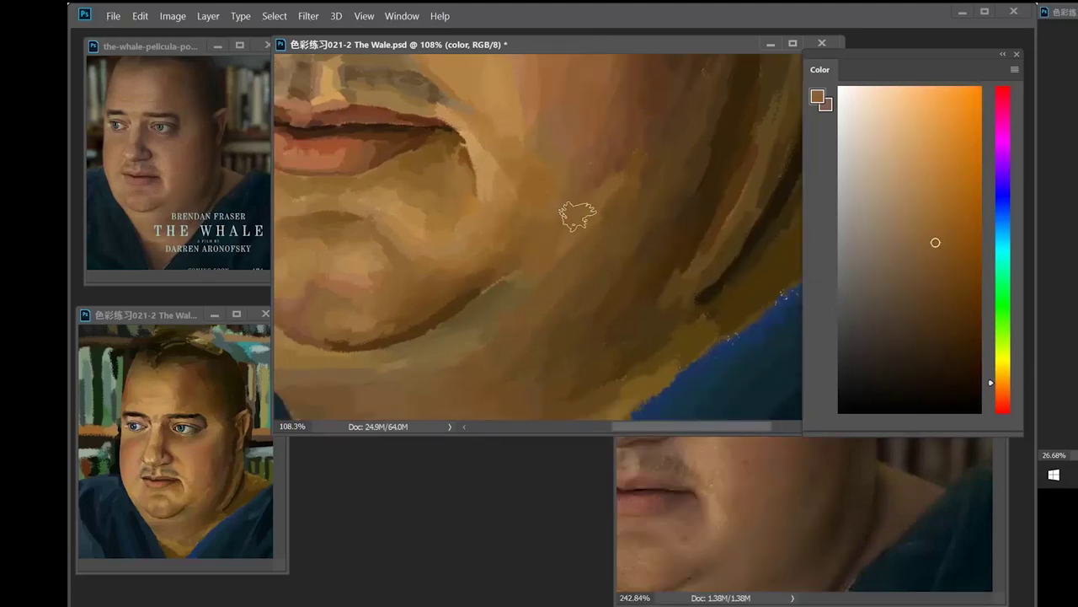
pyautogui.keyDown('alt'); pyautogui.click(597, 178); pyautogui.keyUp('alt')
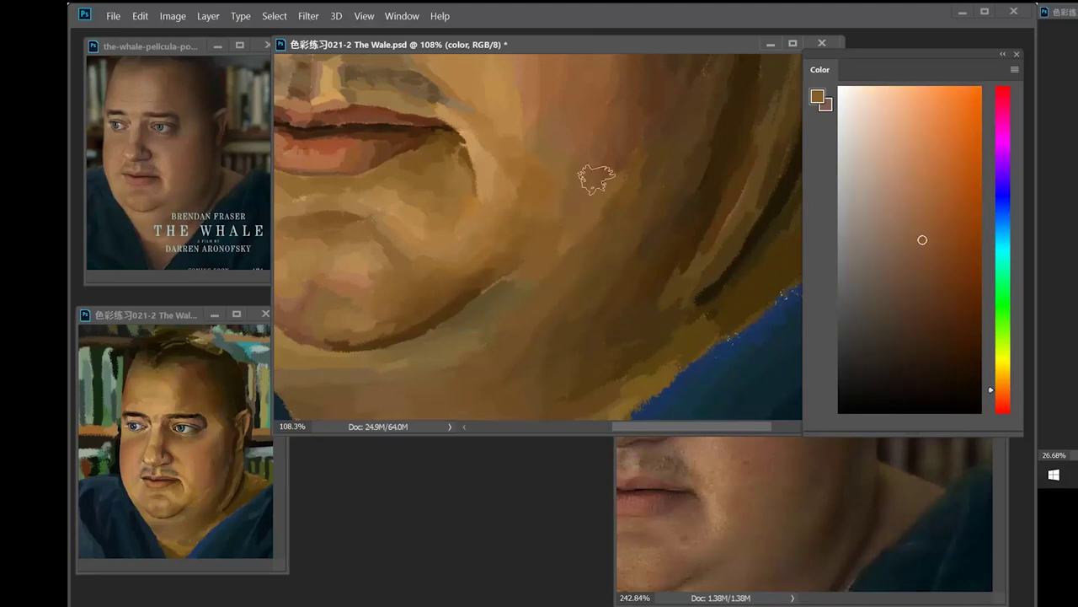
# - Merge the reddish cheek patch into the jaw shadow with darker and mid browns sampled around it
pyautogui.keyDown('alt'); pyautogui.click(576, 236); pyautogui.keyUp('alt')
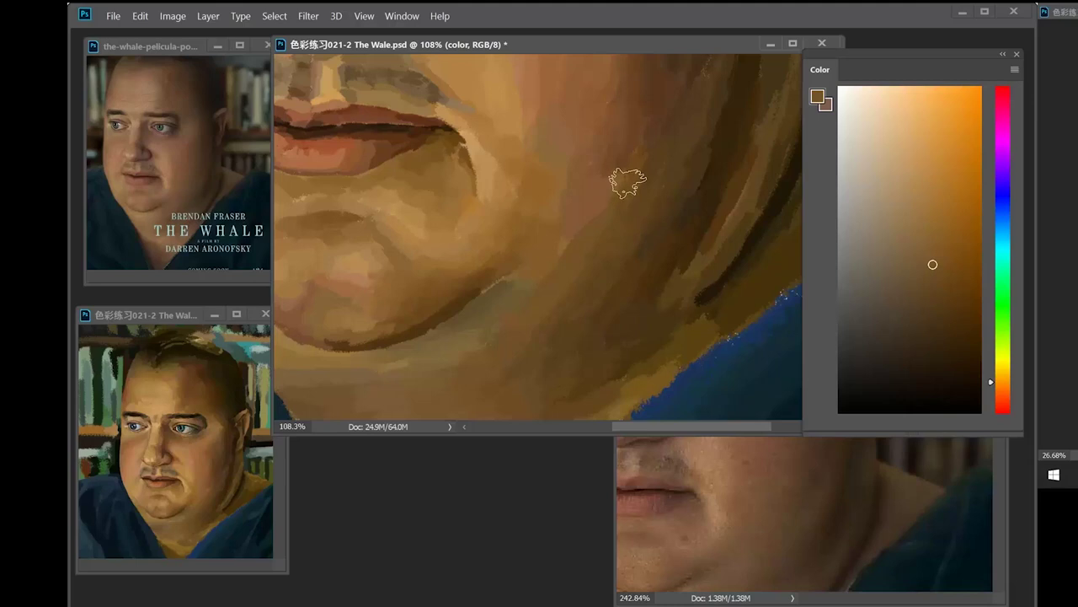
pyautogui.keyDown('alt'); pyautogui.click(621, 165); pyautogui.keyUp('alt')
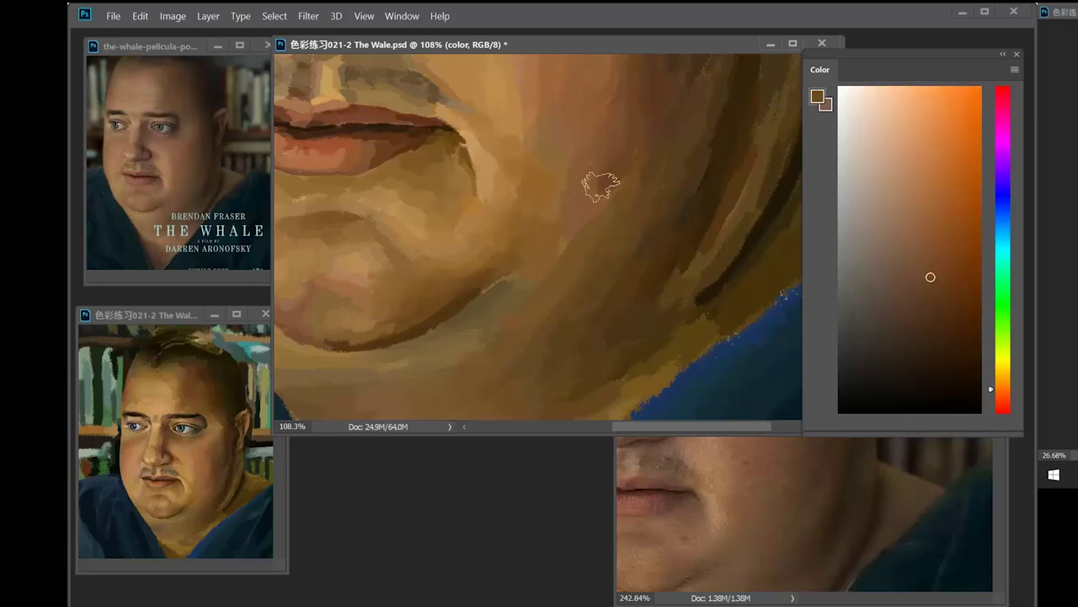
pyautogui.moveTo(594, 185)
pyautogui.mouseDown()
pyautogui.moveTo(573, 208)
pyautogui.moveTo(616, 183)
pyautogui.mouseUp()
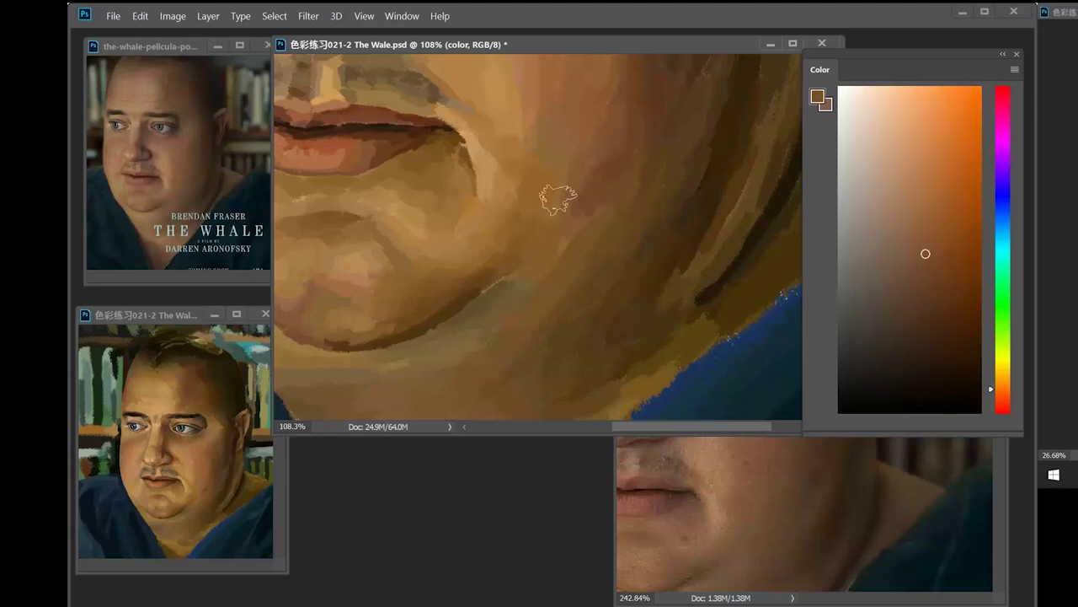
pyautogui.moveTo(590, 227); pyautogui.dragTo(563, 283)
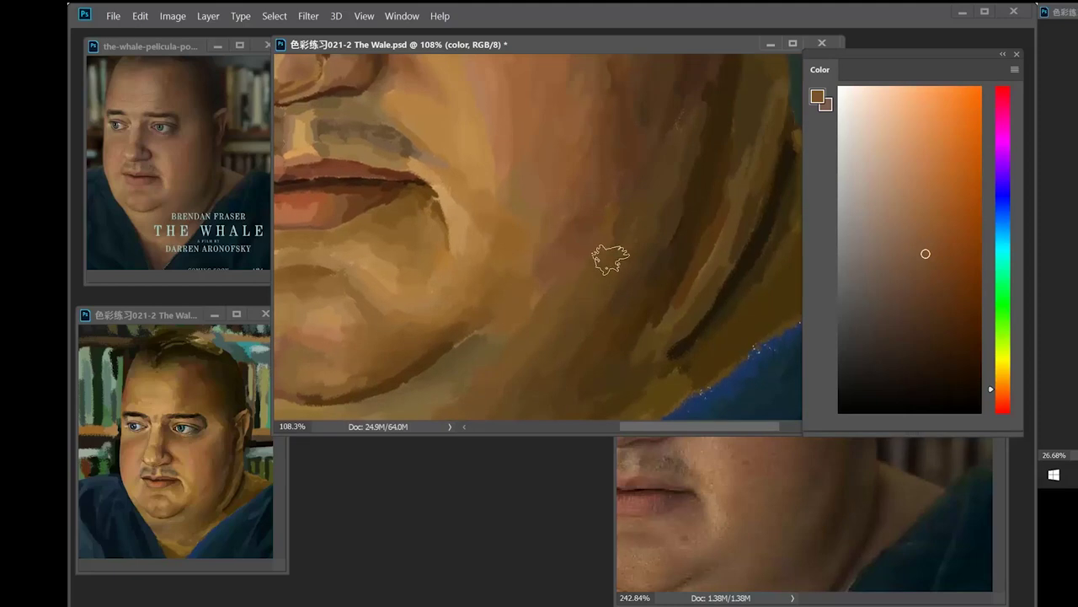
pyautogui.keyDown('alt'); pyautogui.click(560, 239); pyautogui.keyUp('alt')
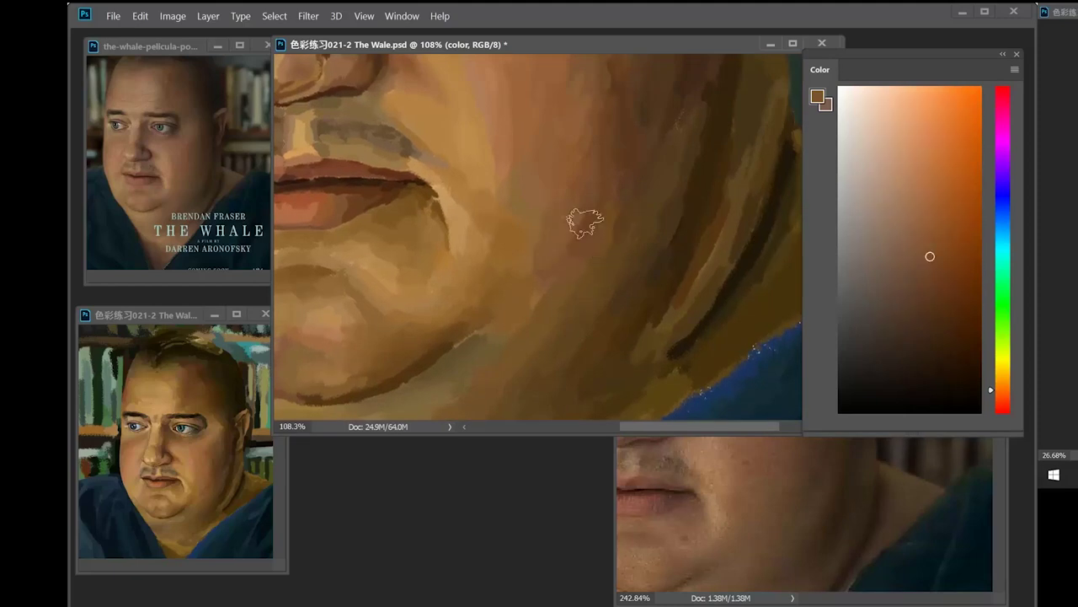
pyautogui.keyDown('alt'); pyautogui.click(571, 240); pyautogui.keyUp('alt')
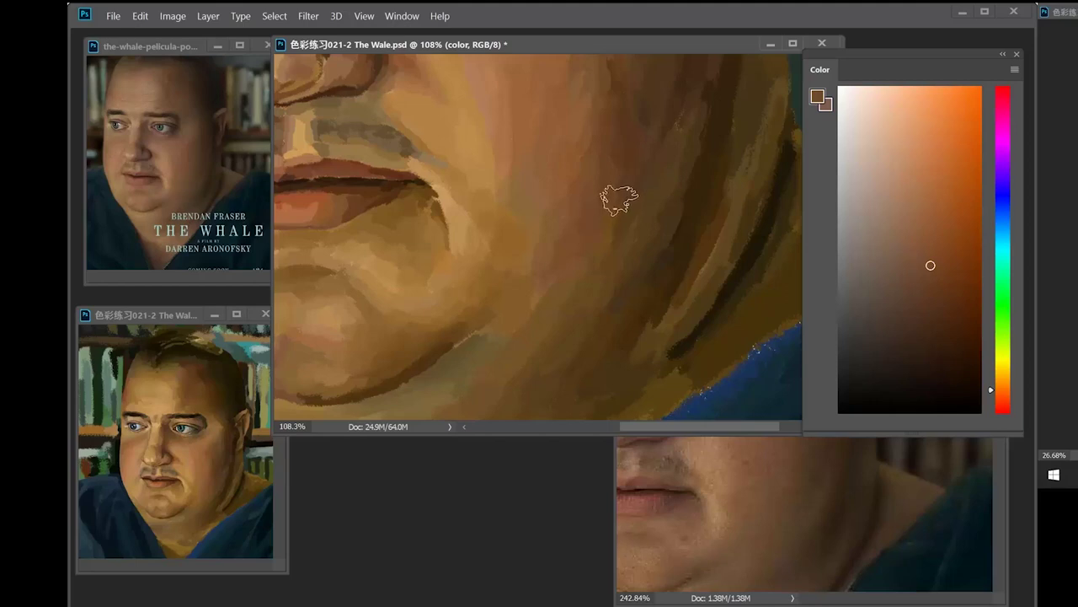
pyautogui.moveTo(553, 258); pyautogui.dragTo(591, 236)
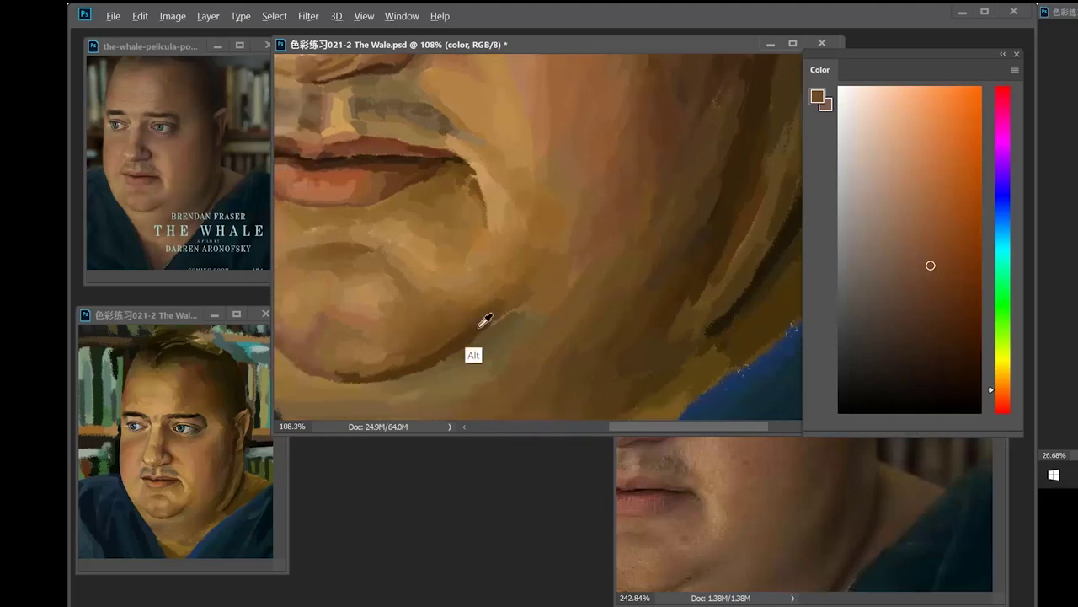
# - Soften the outer end of the chin crease into the jaw with browns sampled around it
pyautogui.keyDown('alt'); pyautogui.click(477, 328); pyautogui.keyUp('alt')
pyautogui.keyDown('alt'); pyautogui.click(448, 354); pyautogui.keyUp('alt')
pyautogui.keyDown('alt'); pyautogui.click(455, 343); pyautogui.keyUp('alt')
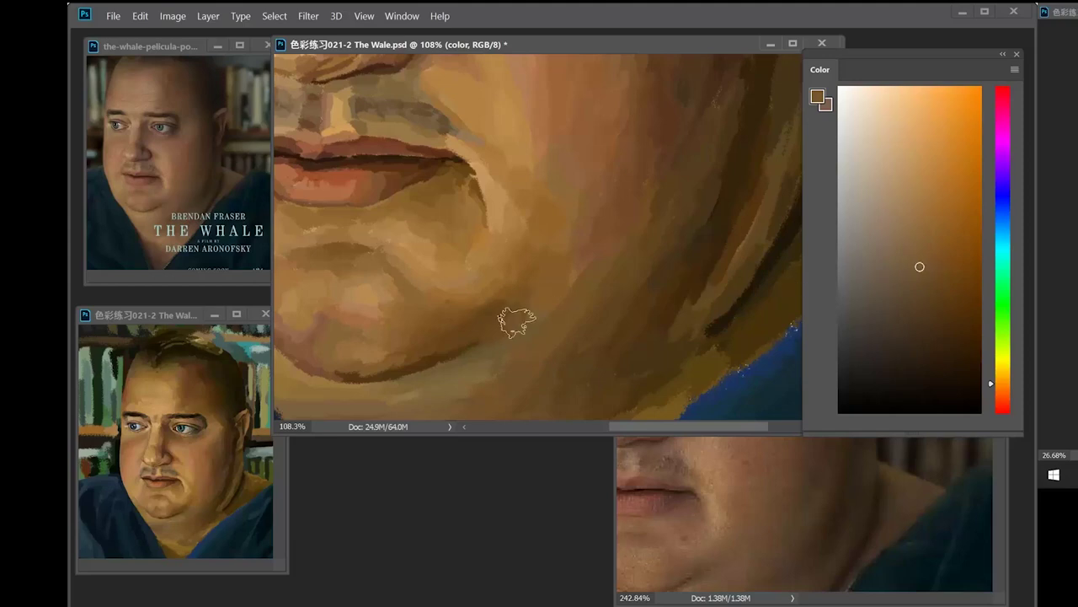
pyautogui.keyDown('alt'); pyautogui.click(516, 331); pyautogui.keyUp('alt')
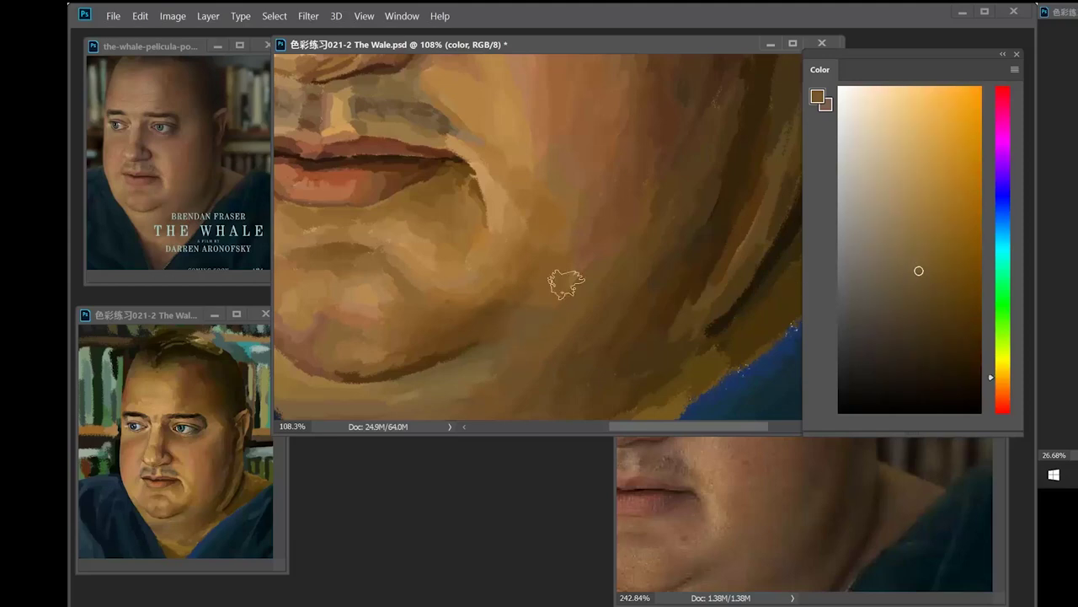
pyautogui.keyDown('alt'); pyautogui.click(539, 297); pyautogui.keyUp('alt')
pyautogui.keyDown('alt'); pyautogui.click(615, 288); pyautogui.keyUp('alt')
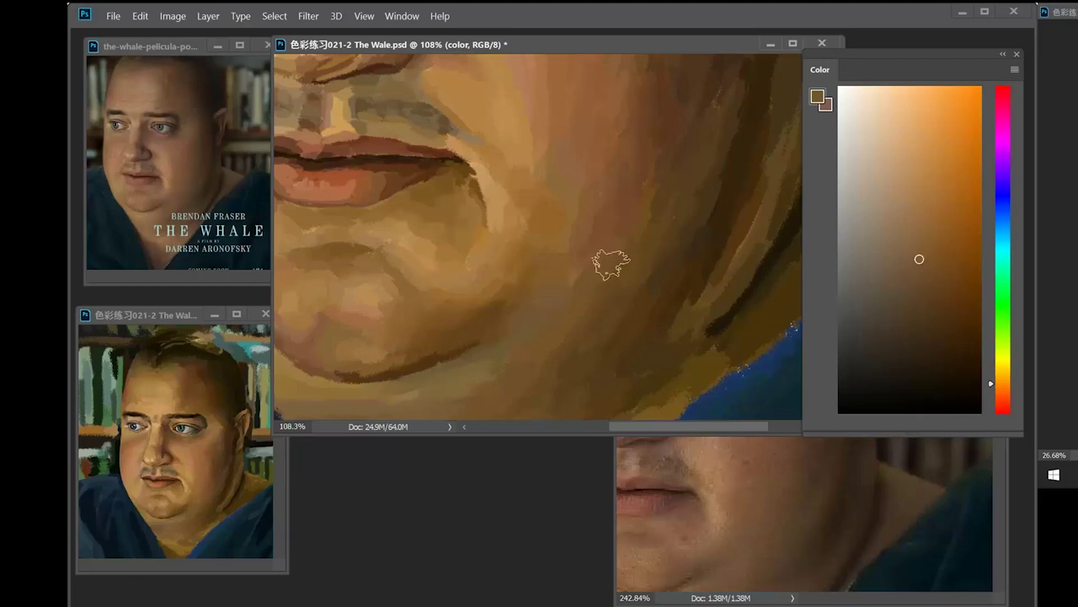
# - Smooth the transition from the chin to the lower cheek and jaw with mid orange-browns sampled nearby
pyautogui.keyDown('alt'); pyautogui.click(497, 334); pyautogui.keyUp('alt')
pyautogui.click(931, 270)
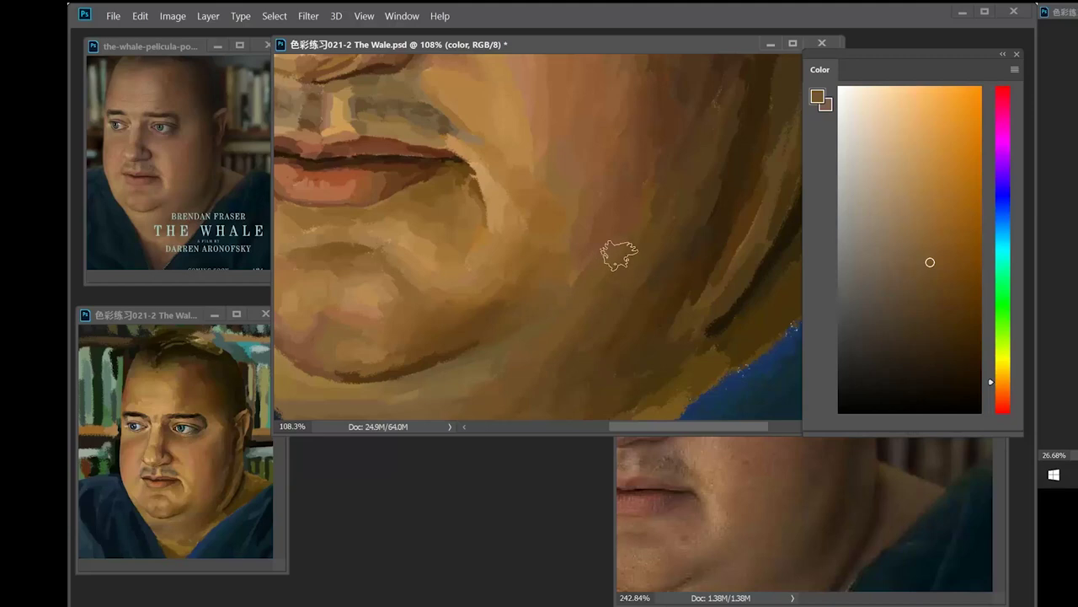
pyautogui.keyDown('alt'); pyautogui.click(467, 307); pyautogui.keyUp('alt')
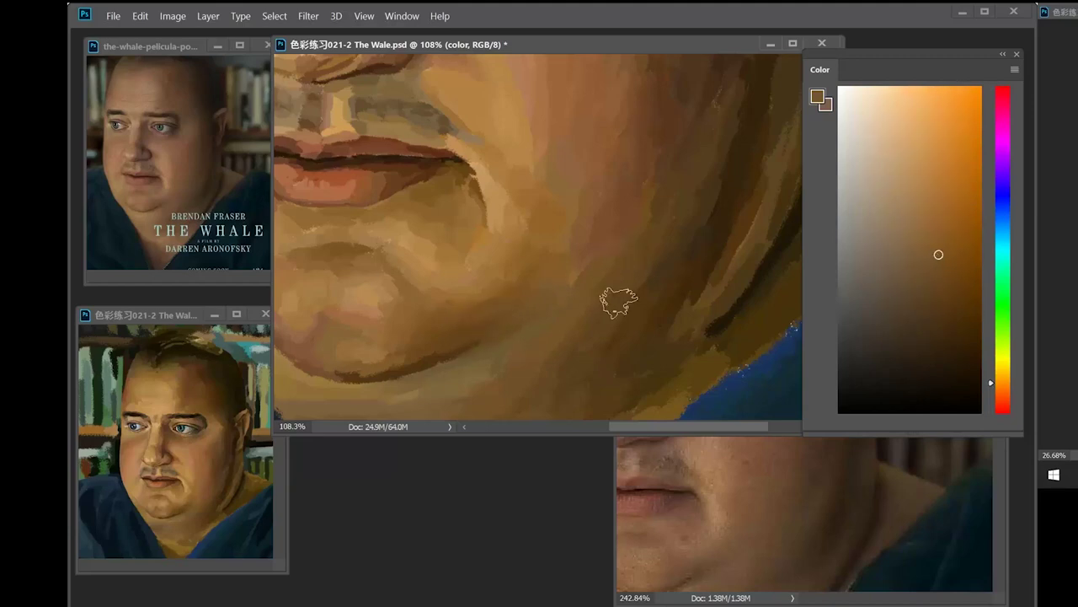
pyautogui.keyDown('alt'); pyautogui.click(511, 323); pyautogui.keyUp('alt')
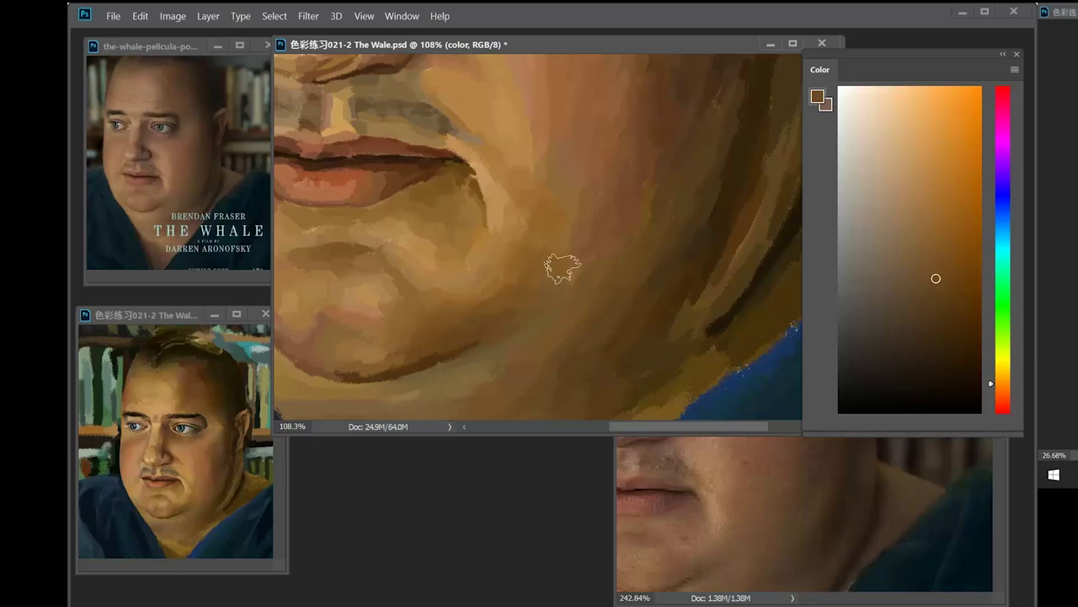
pyautogui.keyDown('alt'); pyautogui.click(567, 275); pyautogui.keyUp('alt')
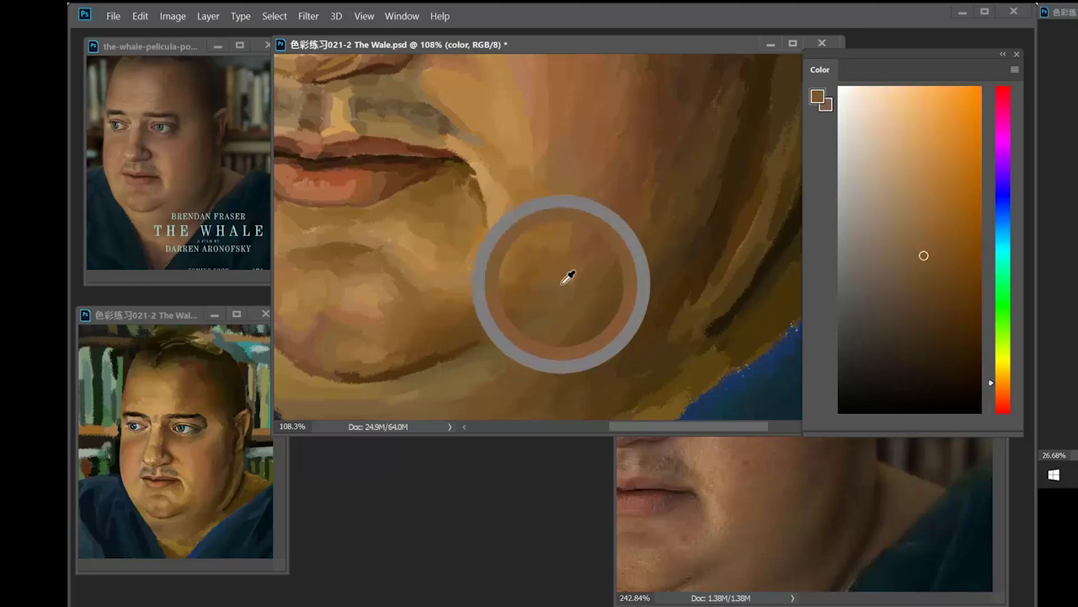
pyautogui.keyDown('alt'); pyautogui.click(588, 285); pyautogui.keyUp('alt')
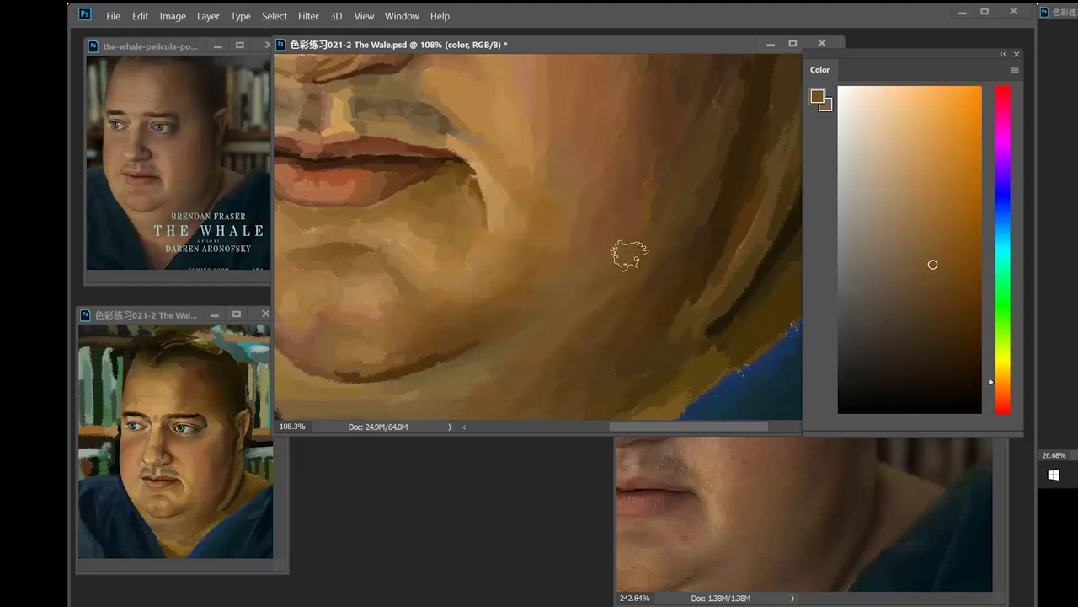
pyautogui.keyDown('alt'); pyautogui.click(633, 281); pyautogui.keyUp('alt')
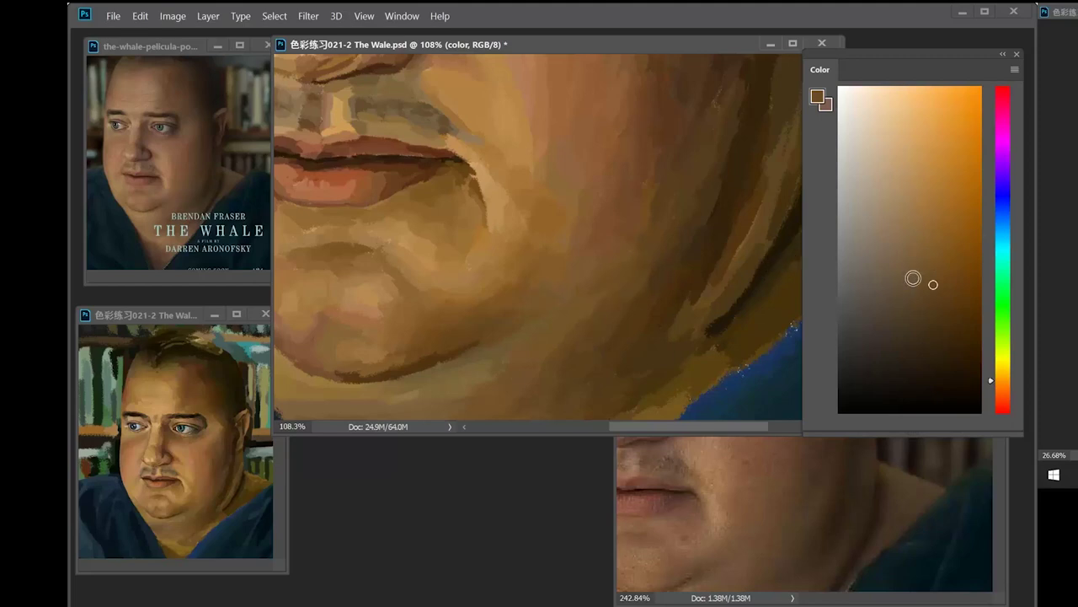
# - Deepen the shaded jaw below the reddish cheek with darker browns and blend its upper edge into the cheek
pyautogui.moveTo(687, 323); pyautogui.dragTo(639, 331)
pyautogui.keyDown('alt'); pyautogui.click(572, 317); pyautogui.keyUp('alt')
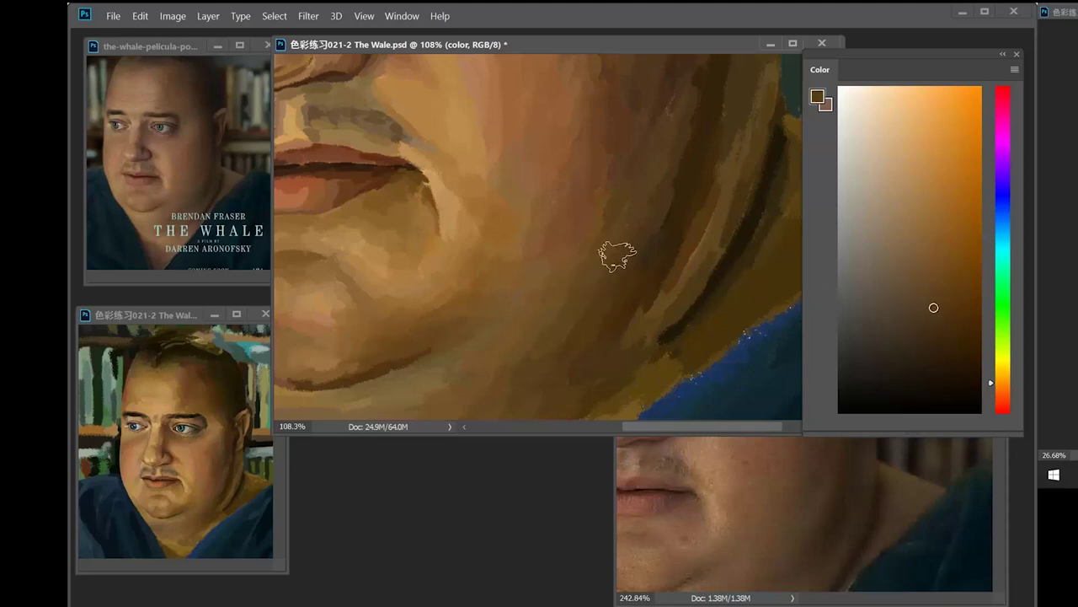
pyautogui.keyDown('alt'); pyautogui.click(586, 280); pyautogui.keyUp('alt')
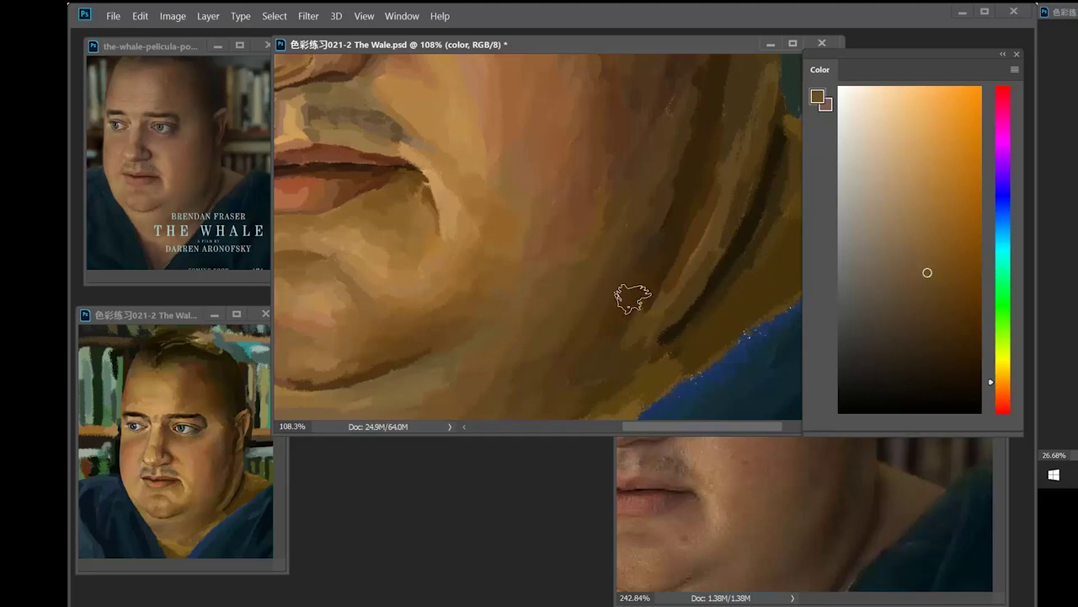
pyautogui.click(931, 305)
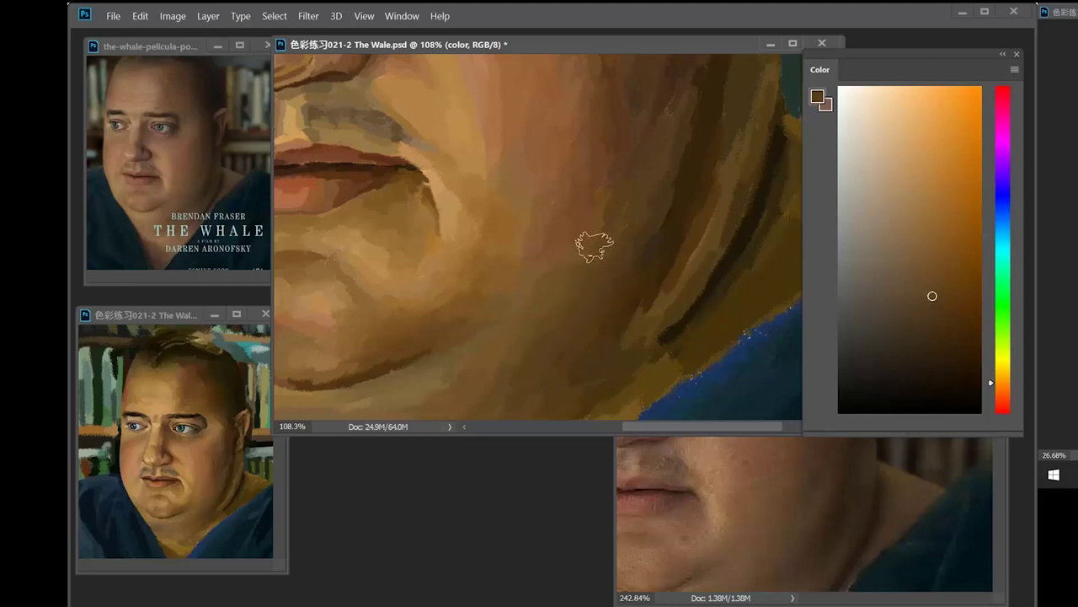
pyautogui.keyDown('alt'); pyautogui.click(619, 207); pyautogui.keyUp('alt')
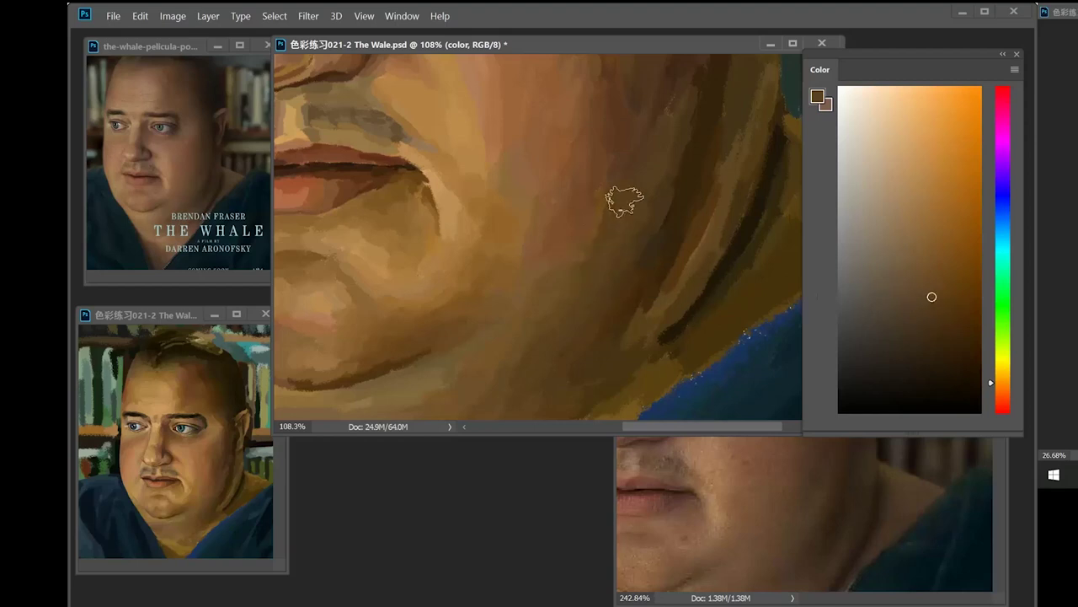
pyautogui.keyDown('alt'); pyautogui.click(612, 212); pyautogui.keyUp('alt')
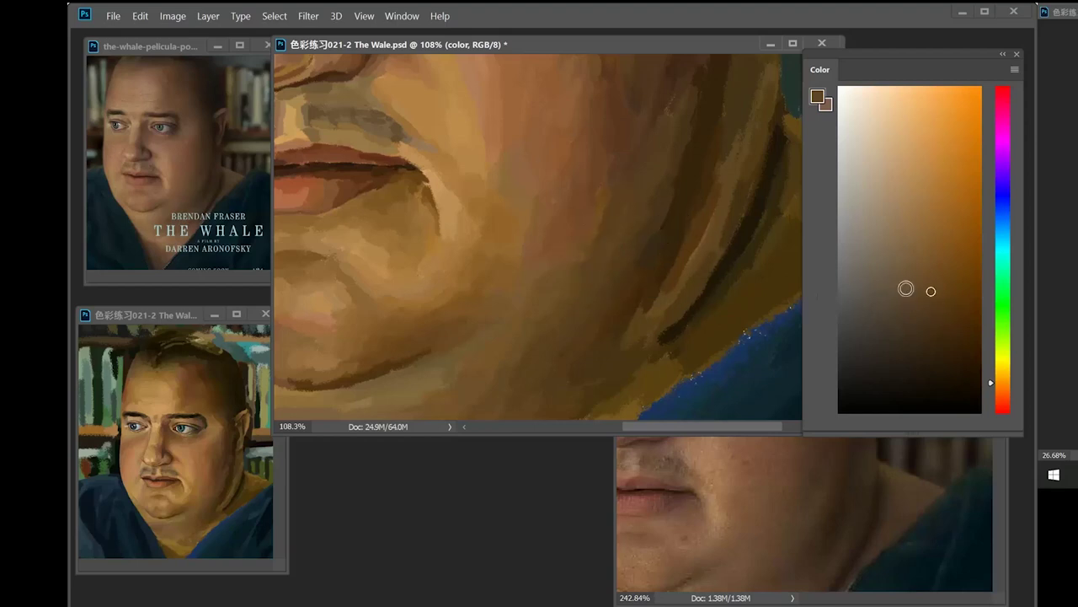
# - Blend the shaded outer cheek up the side of the face with brown tones sampled along it
pyautogui.scroll(3, 534, 210)
pyautogui.keyDown('alt'); pyautogui.click(546, 252); pyautogui.keyUp('alt')
pyautogui.moveTo(605, 134); pyautogui.dragTo(532, 317)
pyautogui.keyDown('alt'); pyautogui.click(534, 287); pyautogui.keyUp('alt')
pyautogui.moveTo(517, 194); pyautogui.dragTo(512, 238)
pyautogui.keyDown('alt'); pyautogui.click(544, 226); pyautogui.keyUp('alt')
pyautogui.scroll(2, 566, 203)
pyautogui.keyDown('alt'); pyautogui.click(603, 202); pyautogui.keyUp('alt')
pyautogui.moveTo(609, 217); pyautogui.dragTo(599, 316)
# - Blend the side plane between the eye's outer corner and the temple with sampled dark and light browns
pyautogui.keyDown('alt'); pyautogui.click(446, 203); pyautogui.keyUp('alt')
pyautogui.keyDown('alt'); pyautogui.click(494, 270); pyautogui.keyUp('alt')
pyautogui.moveTo(591, 84); pyautogui.dragTo(562, 157)
pyautogui.keyDown('alt'); pyautogui.click(600, 194); pyautogui.keyUp('alt')
pyautogui.moveTo(582, 231); pyautogui.dragTo(593, 185)
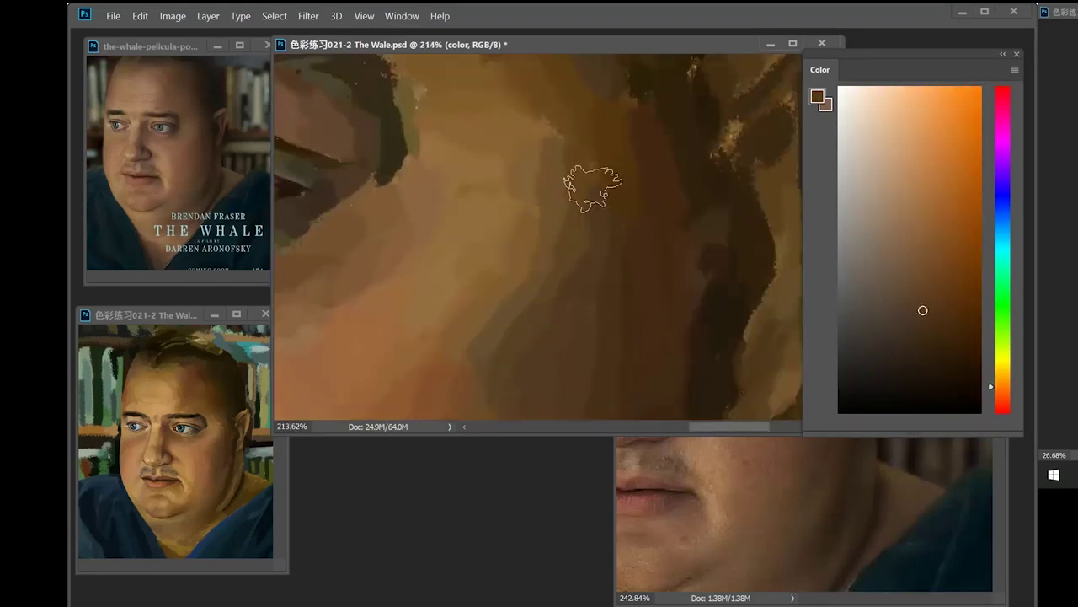
pyautogui.moveTo(506, 127); pyautogui.dragTo(558, 223)
pyautogui.keyDown('alt'); pyautogui.click(496, 161); pyautogui.keyUp('alt')
pyautogui.moveTo(521, 350); pyautogui.dragTo(563, 219)
pyautogui.keyDown('alt'); pyautogui.click(563, 219); pyautogui.keyUp('alt')
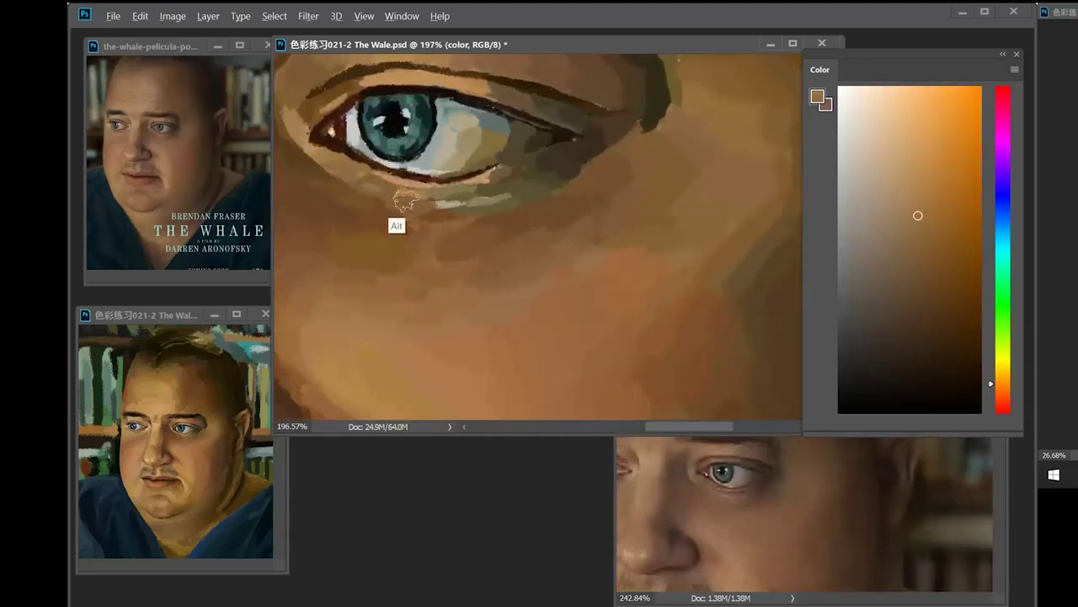
pyautogui.keyDown('alt'); pyautogui.click(404, 200); pyautogui.keyUp('alt')
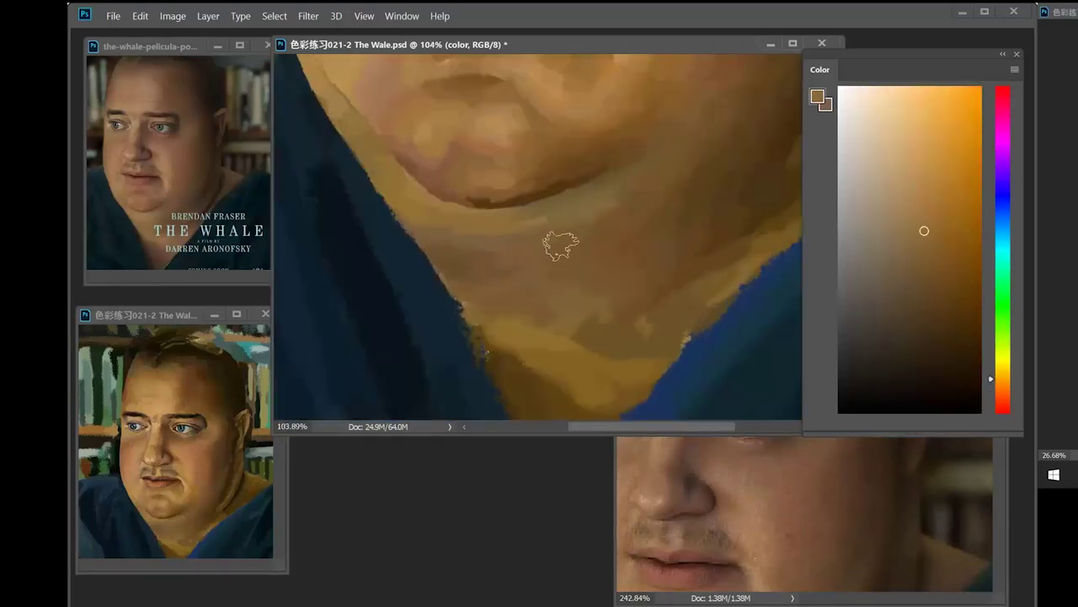
# - Merge the shadow under the jaw into the neck beside the blue collar with sampled browns
pyautogui.keyDown('alt'); pyautogui.click(484, 352); pyautogui.keyUp('alt')
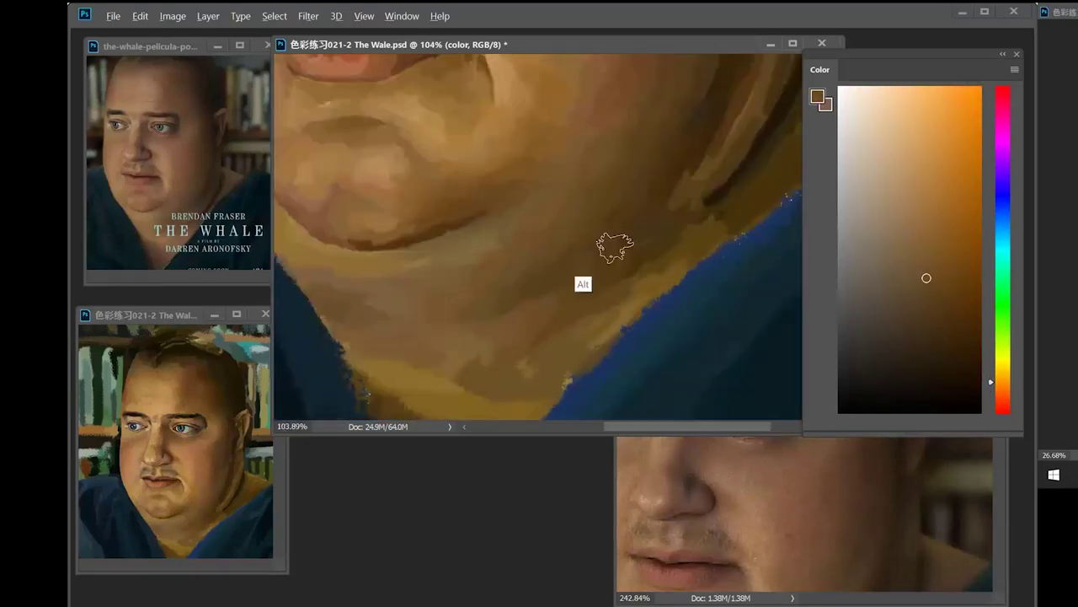
pyautogui.keyDown('alt'); pyautogui.click(661, 285); pyautogui.keyUp('alt')
pyautogui.keyDown('alt'); pyautogui.click(685, 278); pyautogui.keyUp('alt')
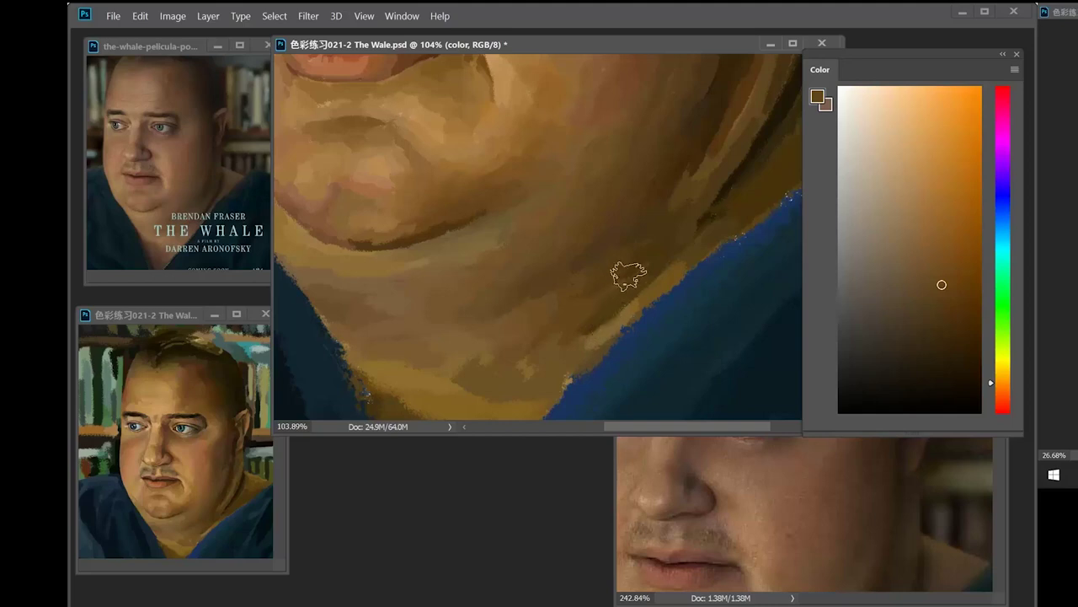
pyautogui.keyDown('alt'); pyautogui.click(580, 343); pyautogui.keyUp('alt')
pyautogui.keyDown('alt'); pyautogui.click(600, 331); pyautogui.keyUp('alt')
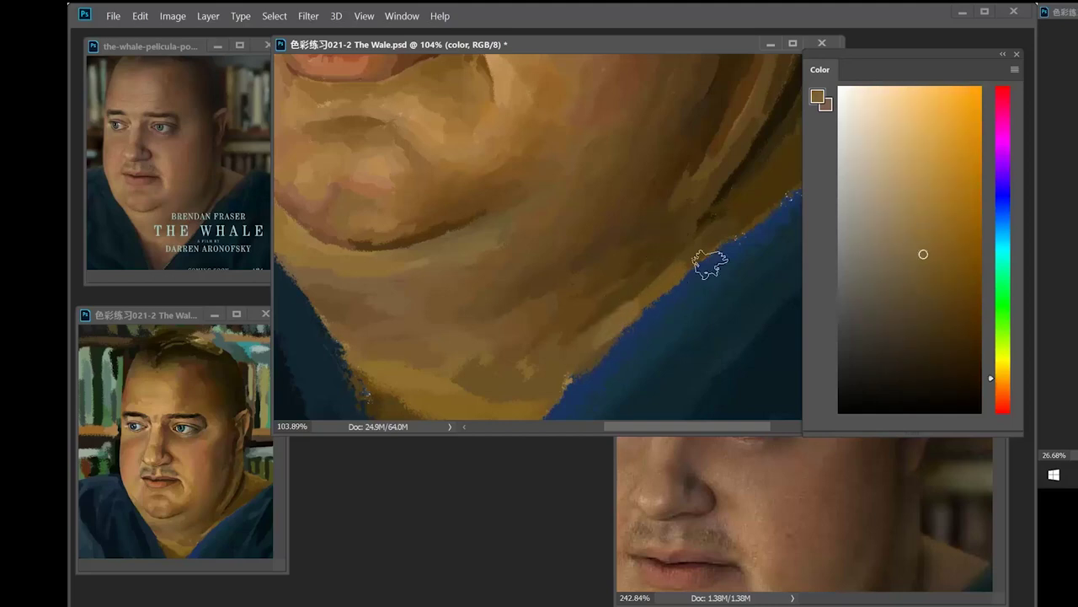
# - Paint olive-brown tones along the neck's edge beside the blue collar, down towards the yellowish neck base
pyautogui.click(947, 268)
pyautogui.moveTo(640, 305); pyautogui.dragTo(594, 341)
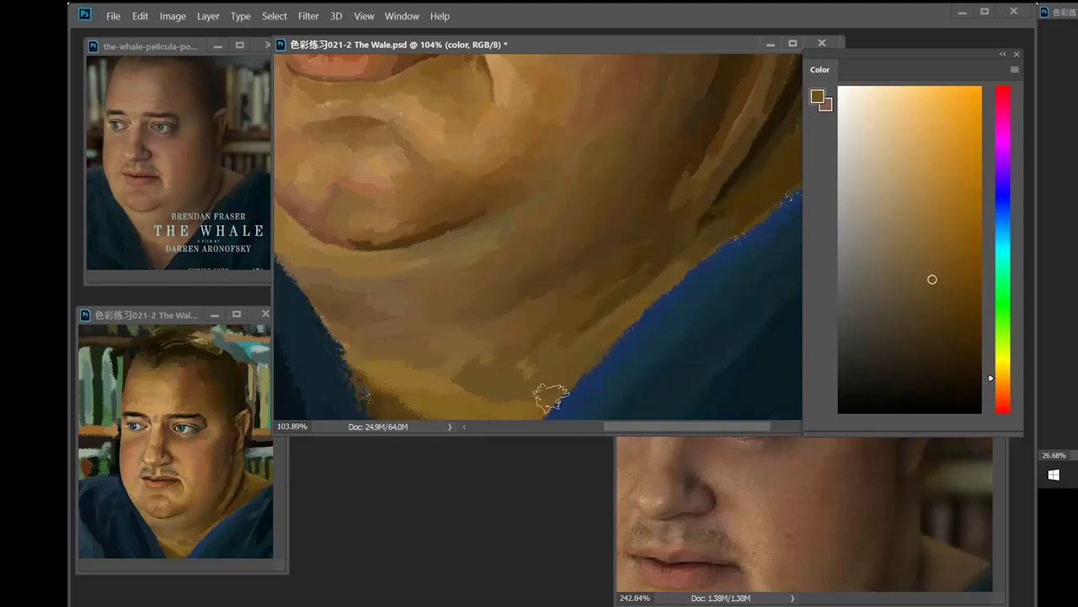
pyautogui.moveTo(548, 393); pyautogui.dragTo(594, 318)
pyautogui.keyDown('alt'); pyautogui.click(540, 353); pyautogui.keyUp('alt')
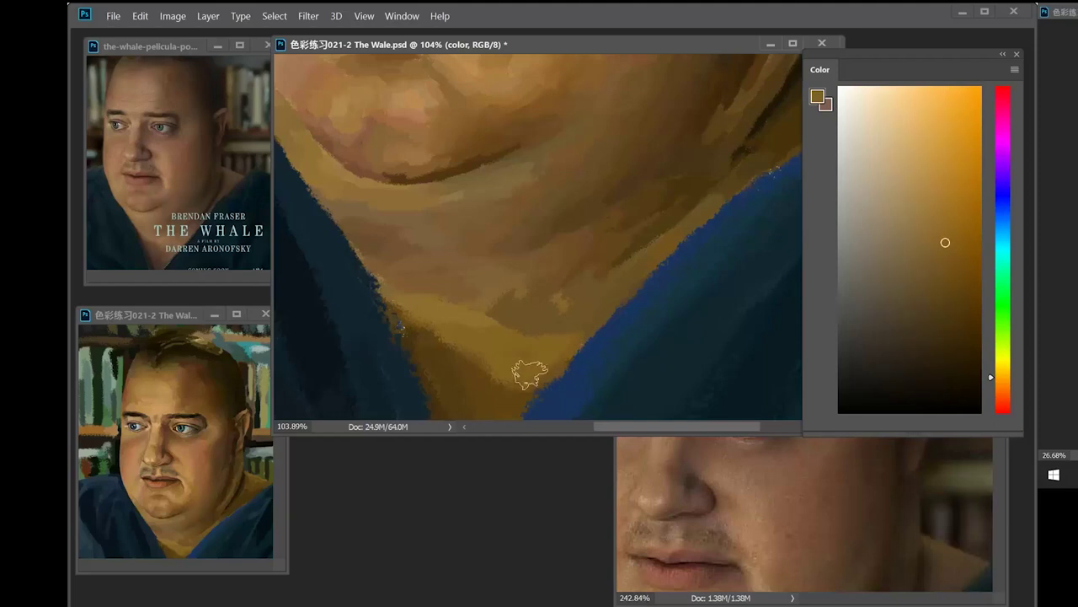
# - Fit the whole picture in the painting overview and shift the poster reference to show the neckline
pyautogui.rightClick(600, 268)
pyautogui.click(460, 201)
pyautogui.moveTo(198, 414)
pyautogui.mouseDown()
pyautogui.moveTo(202, 381)
pyautogui.moveTo(193, 426)
pyautogui.mouseUp()
pyautogui.moveTo(187, 218); pyautogui.dragTo(186, 207)
pyautogui.click(560, 42)
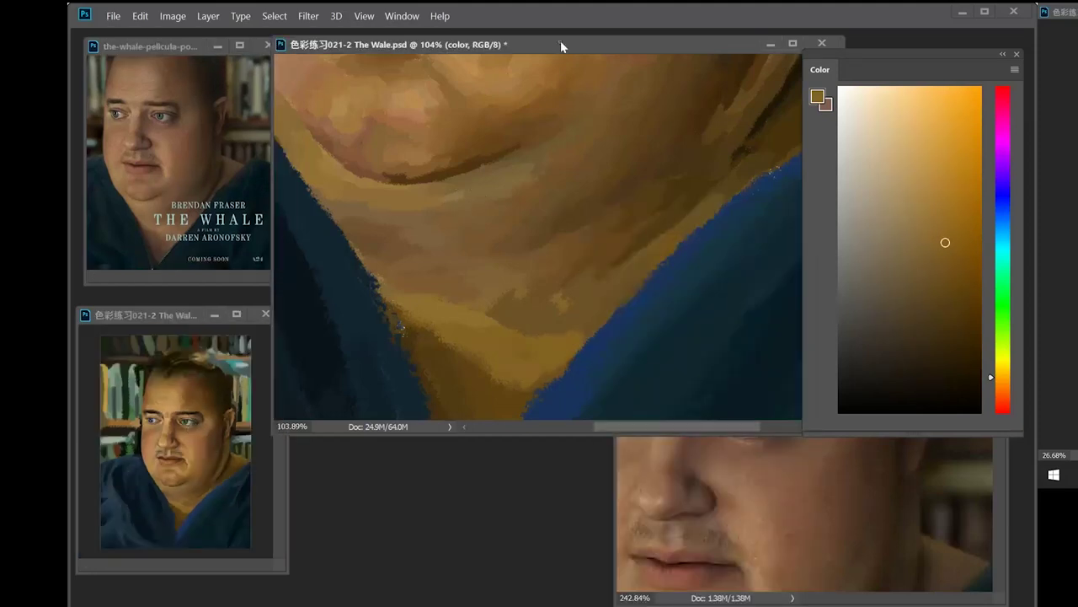
# - Paint a very dark brown shadow inside the neck opening along the collar's shaded edge
pyautogui.scroll(-2, 563, 269)
pyautogui.keyDown('alt'); pyautogui.click(480, 345); pyautogui.keyUp('alt')
pyautogui.click(937, 358)
pyautogui.moveTo(461, 316); pyautogui.dragTo(474, 384)
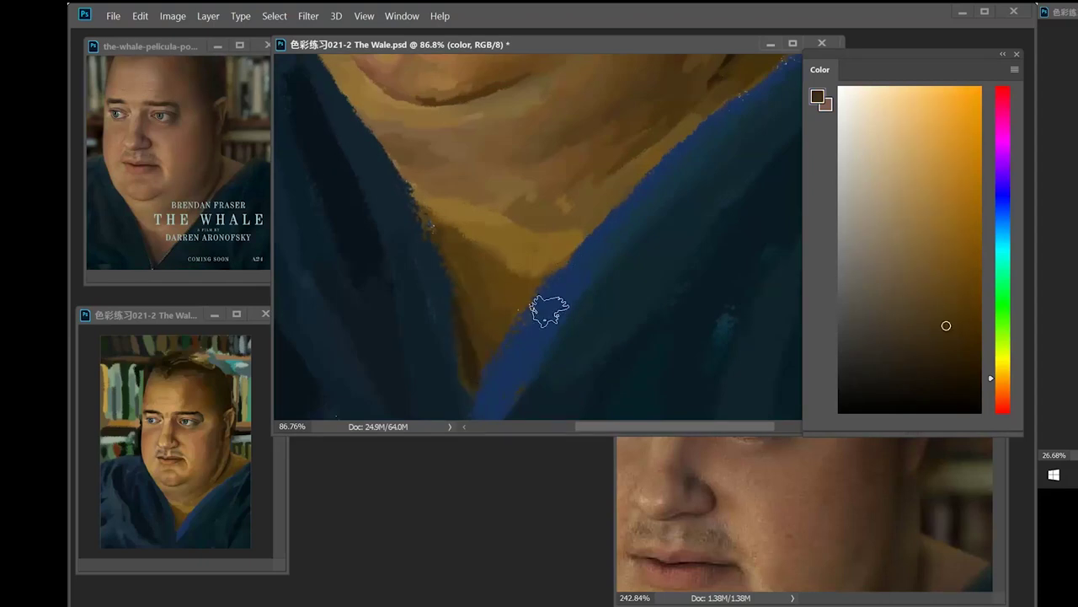
# - Blend the skin in the neck opening with sampled yellow-browns and tidy its blue collar edge
pyautogui.keyDown('alt'); pyautogui.click(505, 269); pyautogui.keyUp('alt')
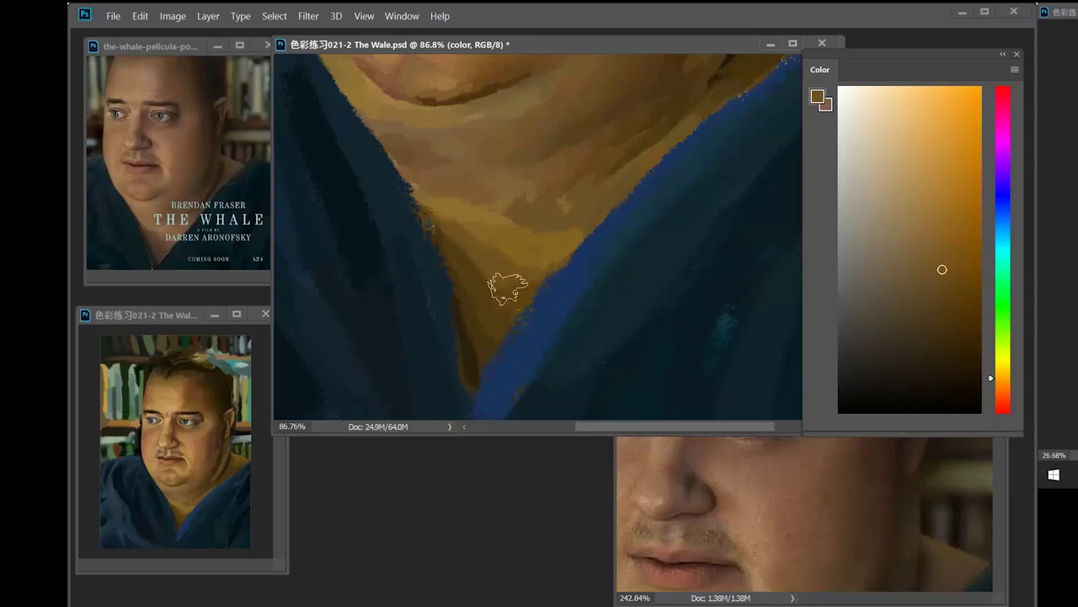
pyautogui.keyDown('alt'); pyautogui.click(541, 304); pyautogui.keyUp('alt')
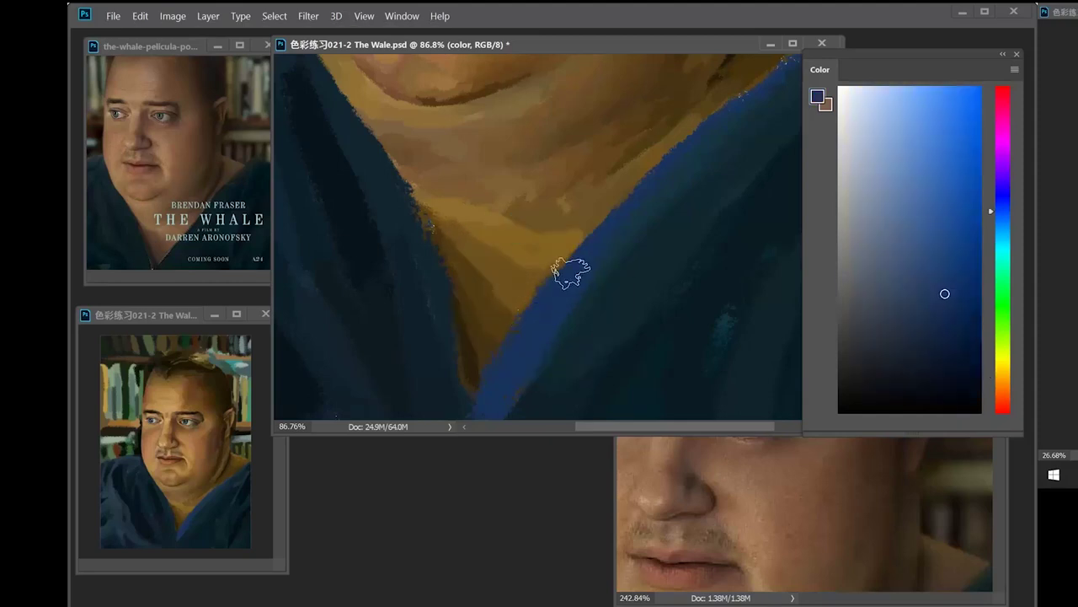
pyautogui.keyDown('alt'); pyautogui.click(489, 227); pyautogui.keyUp('alt')
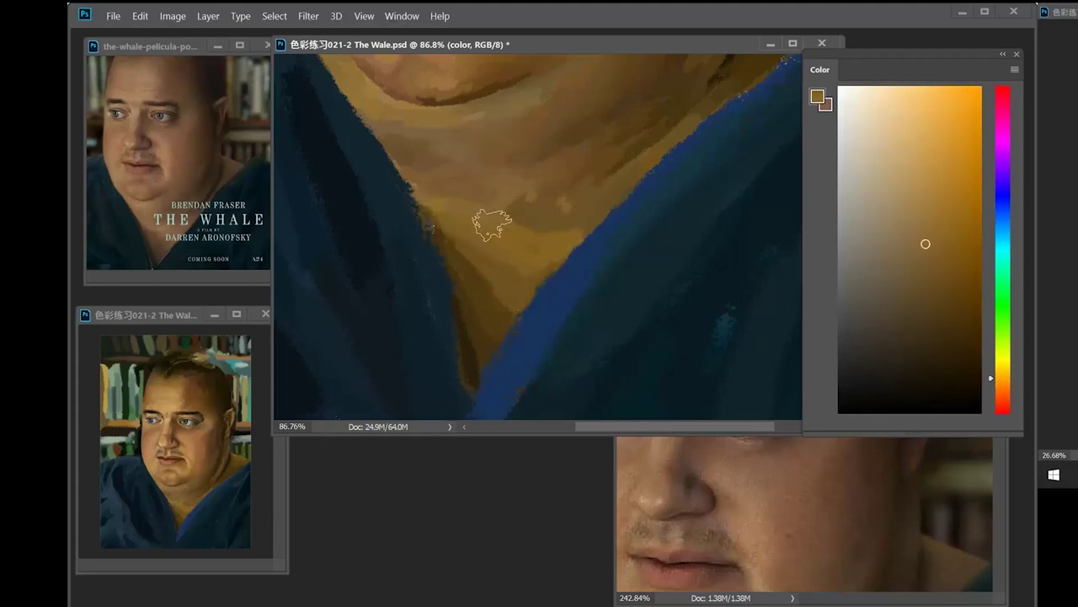
pyautogui.keyDown('alt'); pyautogui.click(490, 201); pyautogui.keyUp('alt')
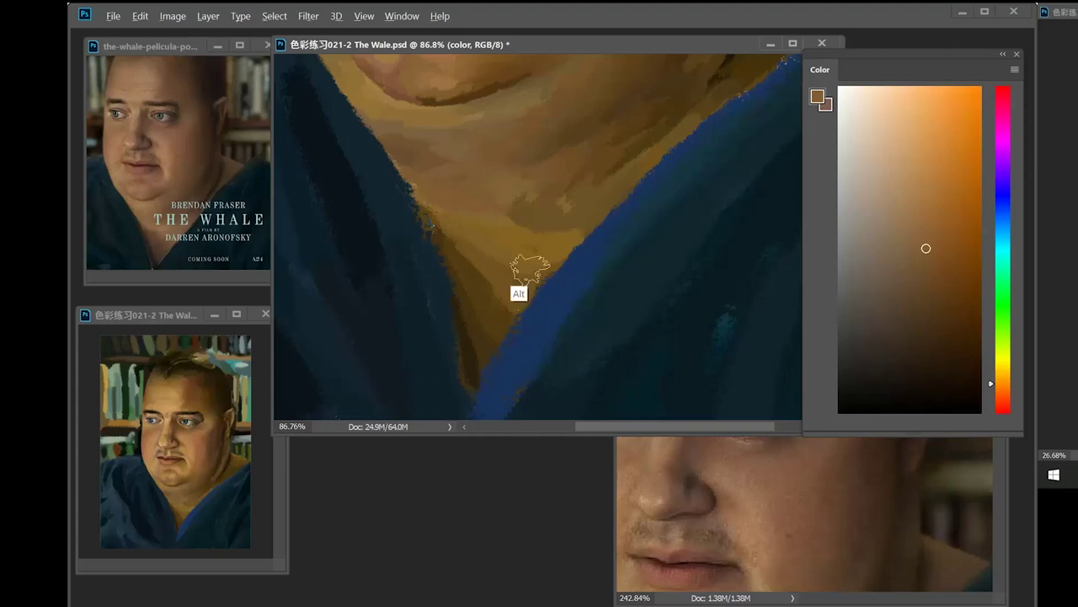
pyautogui.keyDown('alt'); pyautogui.click(520, 268); pyautogui.keyUp('alt')
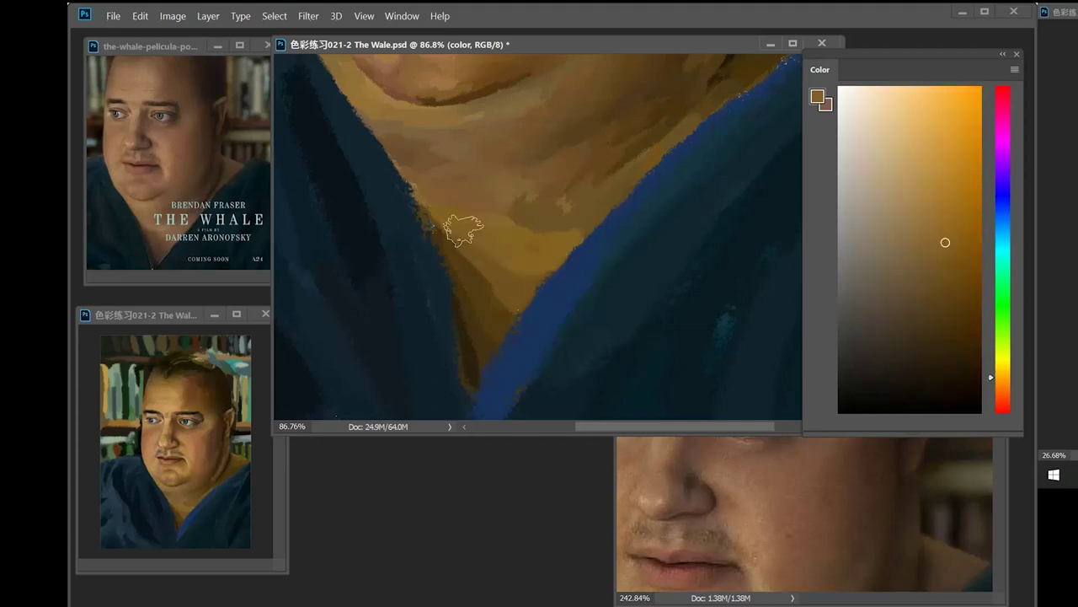
pyautogui.keyDown('alt'); pyautogui.click(471, 244); pyautogui.keyUp('alt')
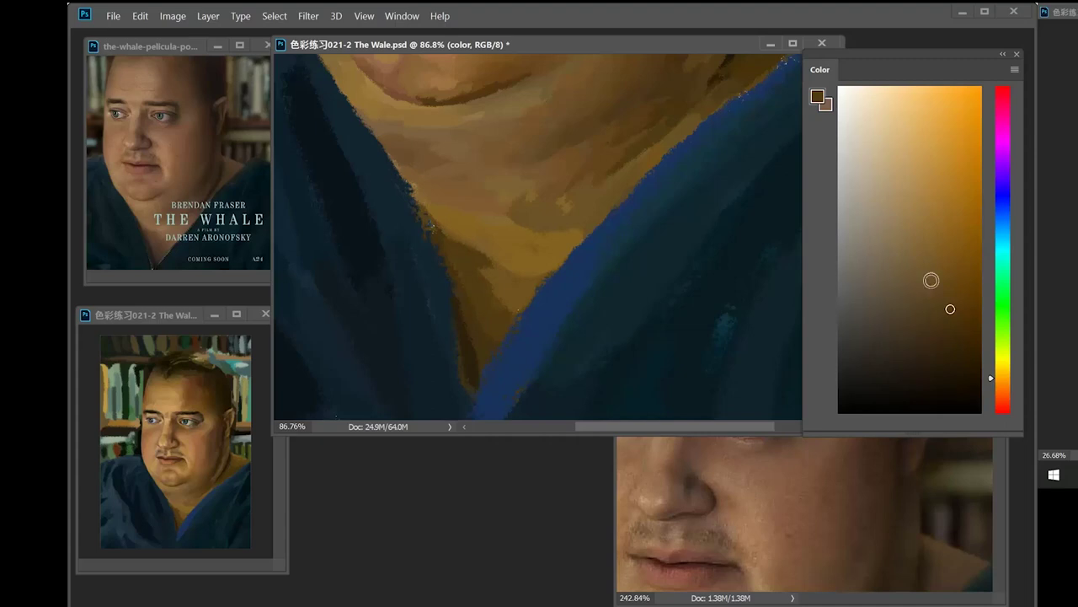
# - Centre the close-up reference on the zipped neckline and refine the shadowed tip of the neck opening with sampled browns
pyautogui.moveTo(778, 527)
pyautogui.mouseDown()
pyautogui.moveTo(785, 469)
pyautogui.moveTo(743, 451)
pyautogui.moveTo(729, 393)
pyautogui.mouseUp()
pyautogui.click(559, 96)
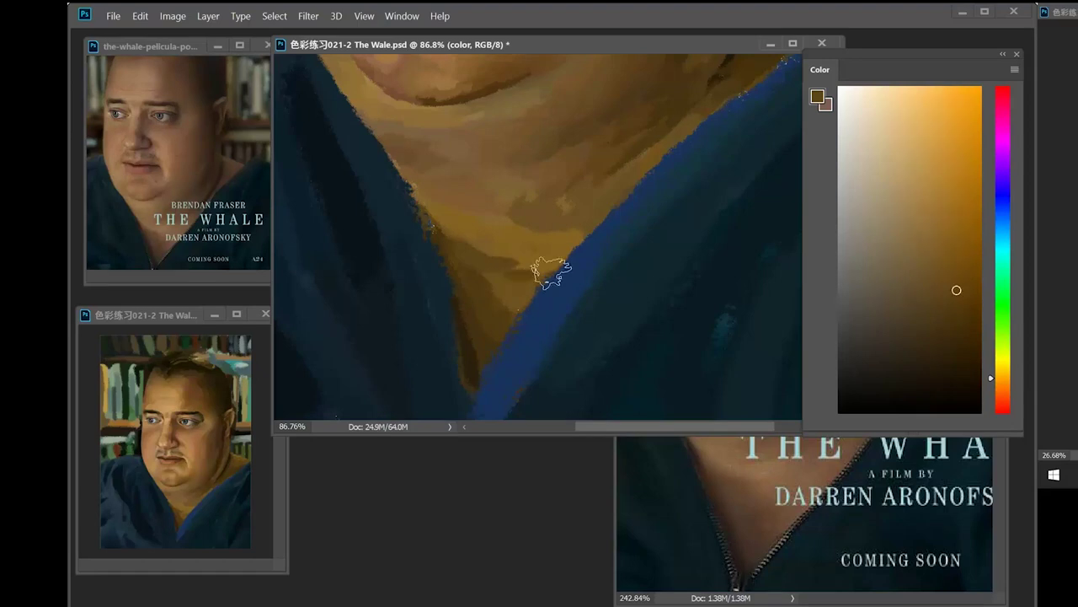
pyautogui.keyDown('alt'); pyautogui.click(513, 289); pyautogui.keyUp('alt')
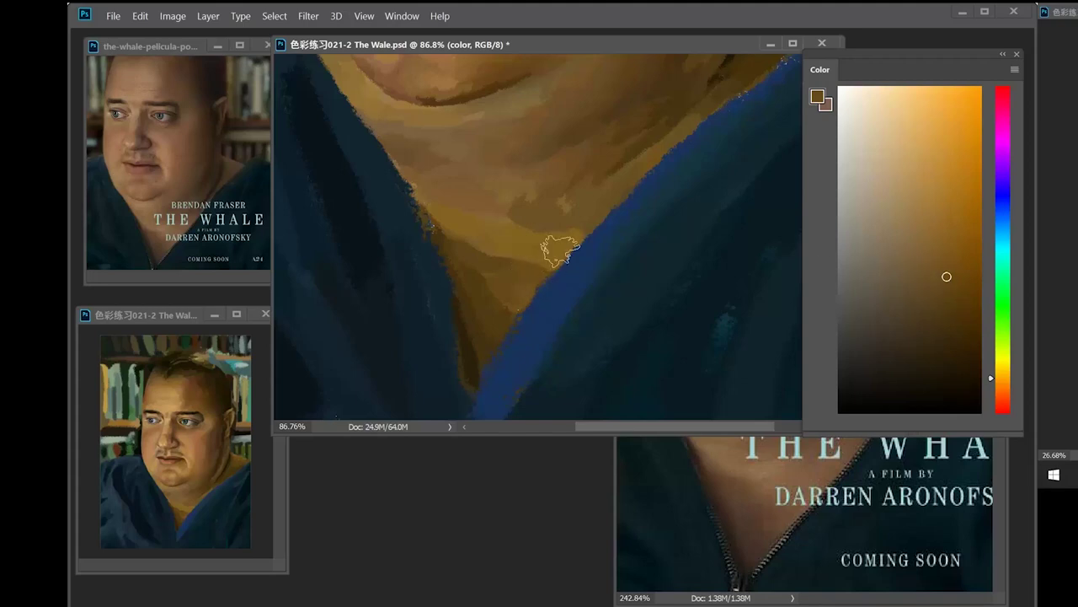
pyautogui.keyDown('alt'); pyautogui.click(509, 339); pyautogui.keyUp('alt')
pyautogui.keyDown('alt'); pyautogui.click(482, 391); pyautogui.keyUp('alt')
pyautogui.moveTo(502, 352); pyautogui.dragTo(484, 391)
pyautogui.keyDown('alt'); pyautogui.click(472, 386); pyautogui.keyUp('alt')
pyautogui.moveTo(474, 384); pyautogui.dragTo(477, 392)
# - Reshape the collar edge beside the neck base with sampled blue and skin tones
pyautogui.keyDown('alt'); pyautogui.click(541, 295); pyautogui.keyUp('alt')
pyautogui.keyDown('alt'); pyautogui.click(562, 256); pyautogui.keyUp('alt')
pyautogui.moveTo(573, 249); pyautogui.dragTo(568, 261)
pyautogui.keyDown('alt'); pyautogui.click(545, 286); pyautogui.keyUp('alt')
pyautogui.moveTo(527, 313); pyautogui.dragTo(542, 308)
pyautogui.keyDown('alt'); pyautogui.click(551, 290); pyautogui.keyUp('alt')
pyautogui.moveTo(575, 247); pyautogui.dragTo(488, 342)
pyautogui.keyDown('alt'); pyautogui.click(517, 289); pyautogui.keyUp('alt')
pyautogui.moveTo(623, 182); pyautogui.dragTo(532, 287)
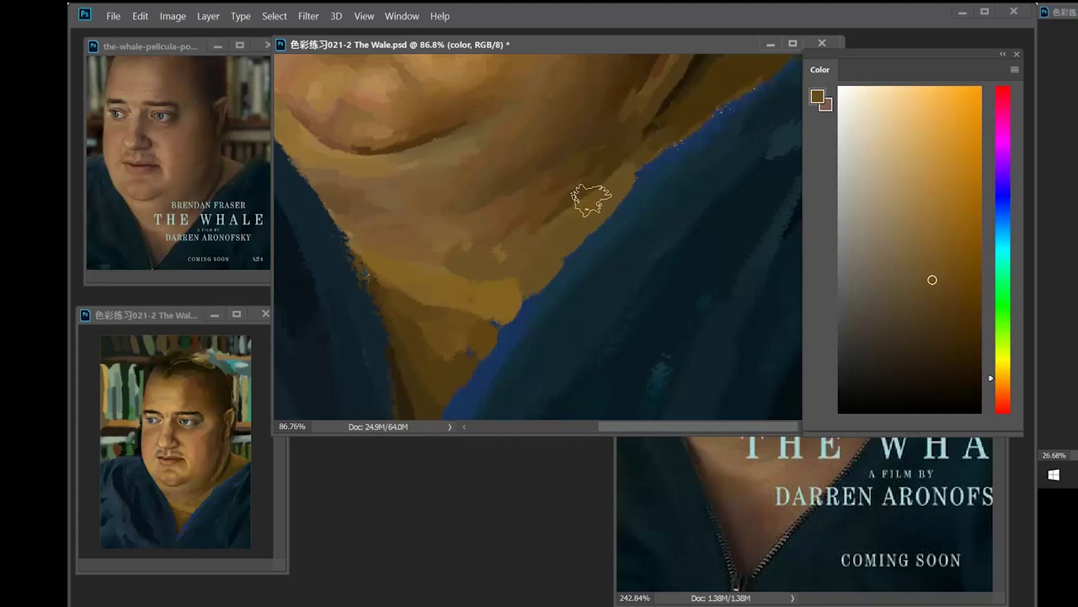
# - Clean up the upper collar edge below the jaw with sampled dark blue and olive-brown neck tones
pyautogui.moveTo(585, 211); pyautogui.dragTo(532, 262)
pyautogui.keyDown('alt'); pyautogui.click(615, 198); pyautogui.keyUp('alt')
pyautogui.moveTo(576, 232); pyautogui.dragTo(604, 209)
pyautogui.keyDown('alt'); pyautogui.click(584, 232); pyautogui.keyUp('alt')
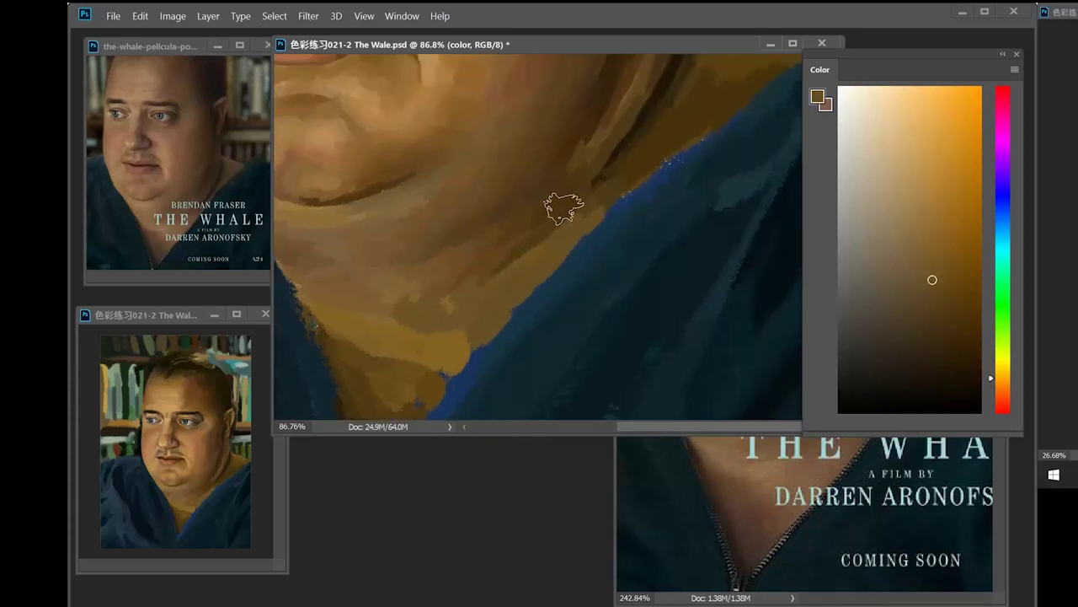
pyautogui.moveTo(575, 212); pyautogui.dragTo(481, 309)
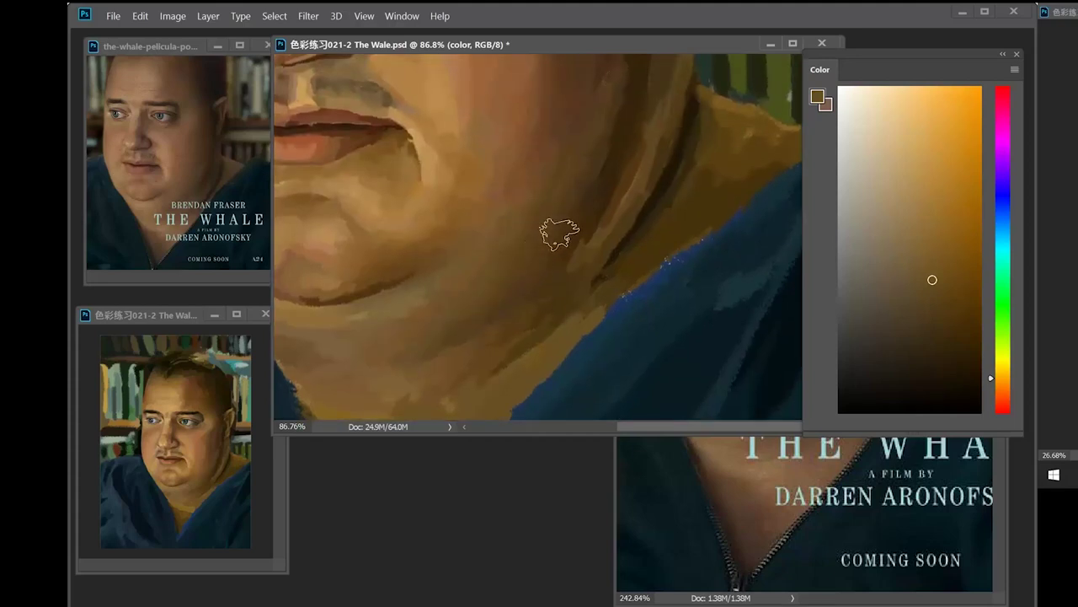
# - Soften the dark creases between the jaw and neck with sampled brown tones
pyautogui.keyDown('alt'); pyautogui.click(640, 188); pyautogui.keyUp('alt')
pyautogui.keyDown('alt'); pyautogui.click(679, 177); pyautogui.keyUp('alt')
pyautogui.keyDown('alt'); pyautogui.click(647, 230); pyautogui.keyUp('alt')
pyautogui.keyDown('alt'); pyautogui.click(685, 179); pyautogui.keyUp('alt')
pyautogui.moveTo(689, 158); pyautogui.dragTo(641, 239)
pyautogui.keyDown('alt'); pyautogui.click(653, 183); pyautogui.keyUp('alt')
pyautogui.moveTo(653, 183); pyautogui.dragTo(613, 255)
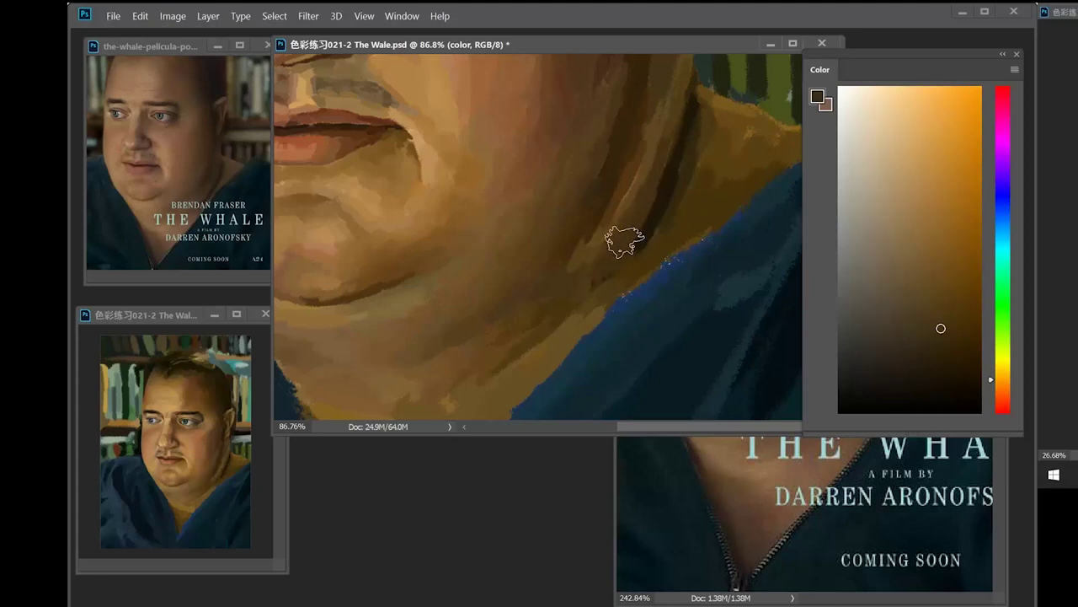
pyautogui.keyDown('alt'); pyautogui.click(586, 291); pyautogui.keyUp('alt')
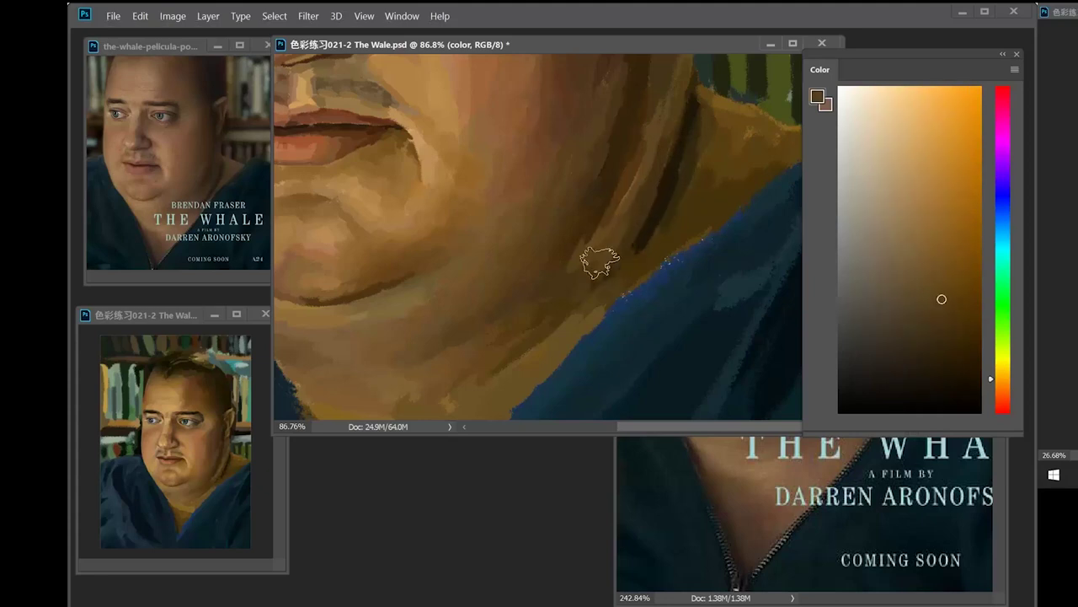
pyautogui.keyDown('alt'); pyautogui.click(666, 99); pyautogui.keyUp('alt')
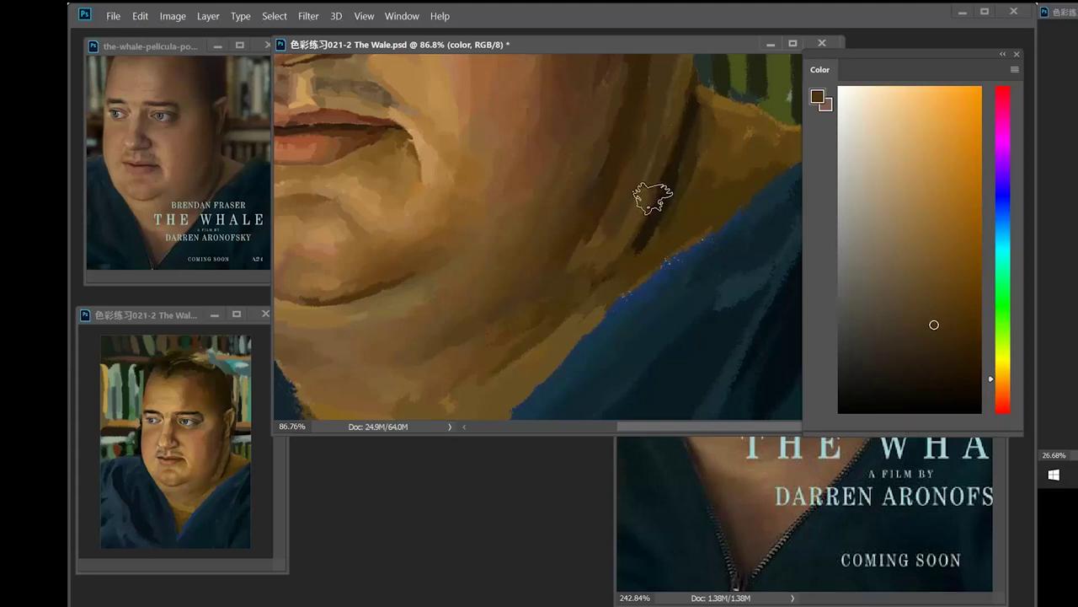
# - Deepen the shadowed fold behind the jaw and its transition into the neck with sampled and darkened browns
pyautogui.scroll(1, 683, 152)
pyautogui.keyDown('alt'); pyautogui.click(678, 132); pyautogui.keyUp('alt')
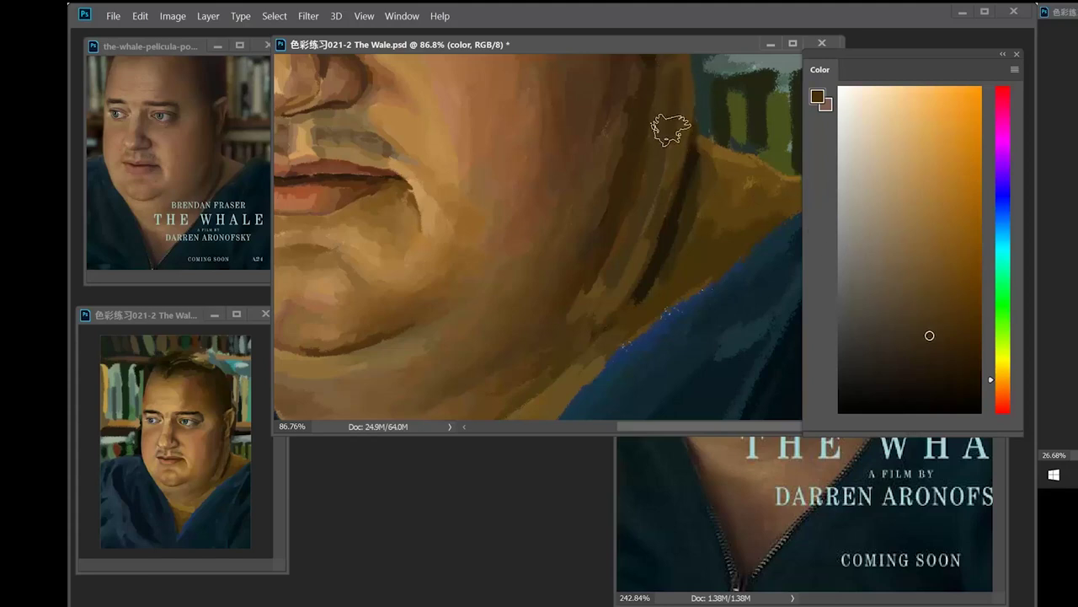
pyautogui.keyDown('alt'); pyautogui.click(649, 203); pyautogui.keyUp('alt')
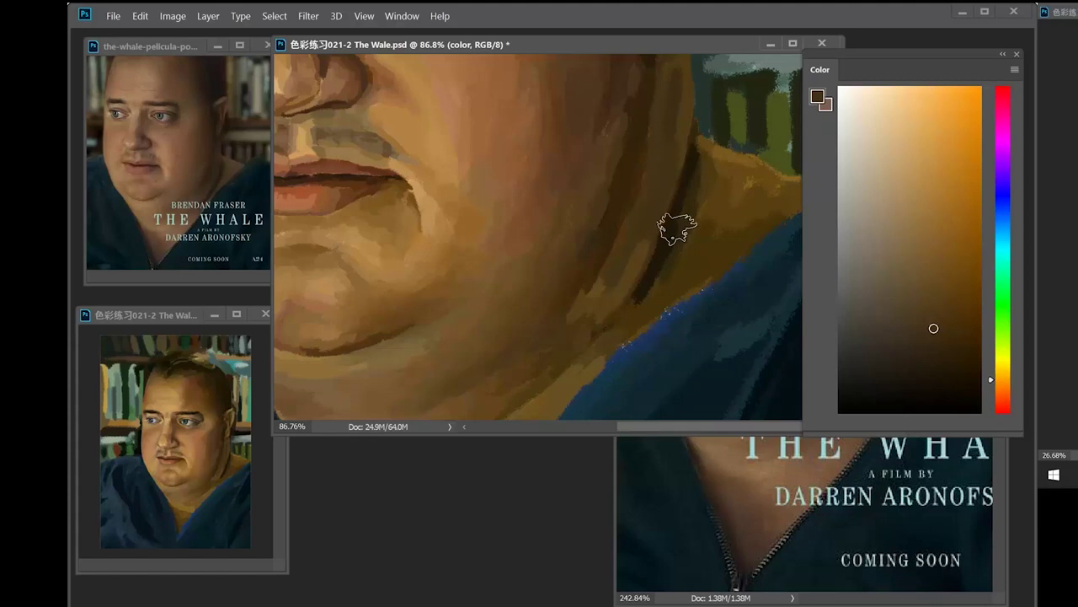
pyautogui.click(932, 344)
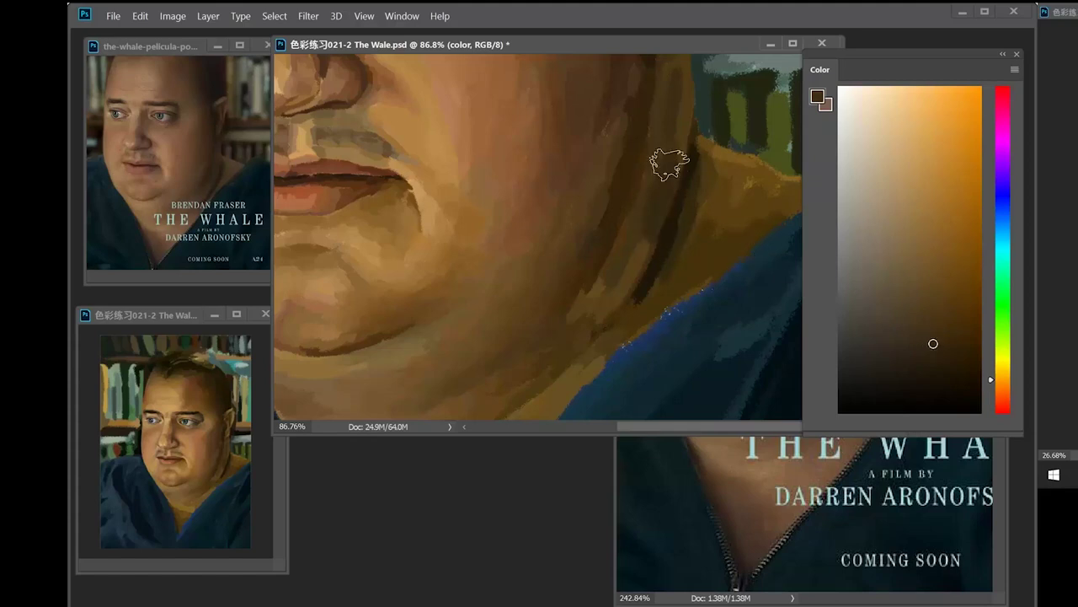
pyautogui.keyDown('alt'); pyautogui.click(691, 208); pyautogui.keyUp('alt')
pyautogui.moveTo(693, 207); pyautogui.dragTo(684, 234)
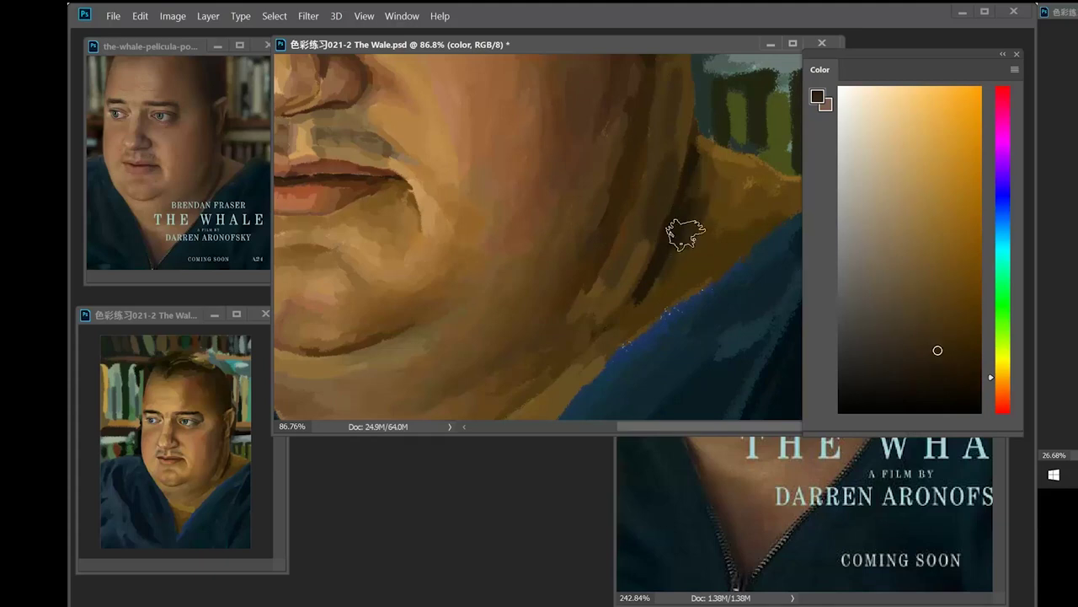
pyautogui.click(931, 335)
pyautogui.moveTo(712, 197); pyautogui.dragTo(684, 240)
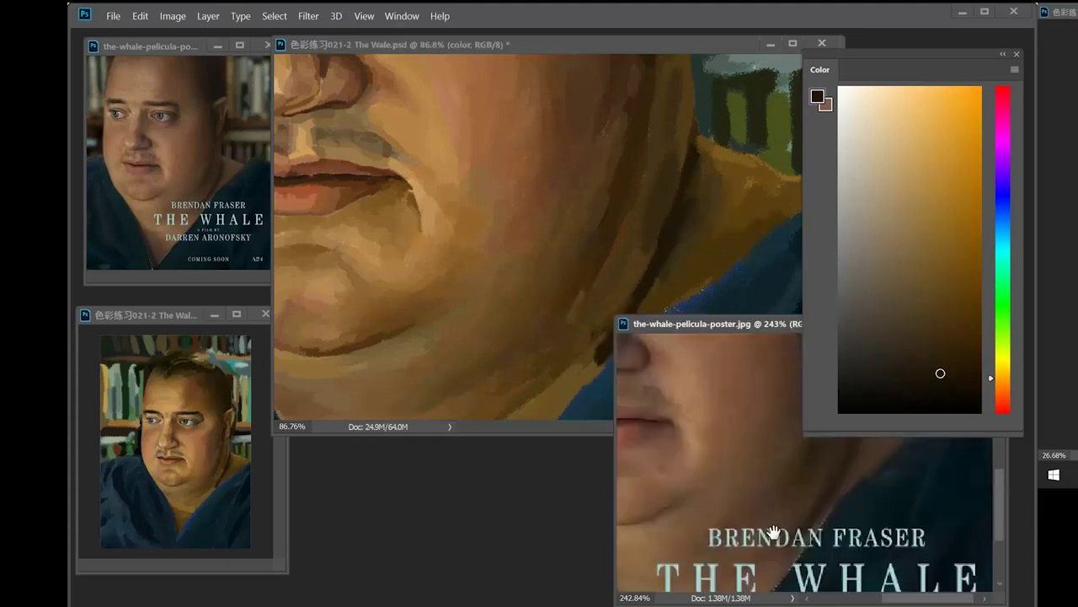
# - Refine the neck fold and the skin beside the collar with sampled dark and olive-brown tones, using the reference's jaw area
pyautogui.click(679, 158)
pyautogui.keyDown('alt'); pyautogui.click(682, 207); pyautogui.keyUp('alt')
pyautogui.keyDown('alt'); pyautogui.click(722, 245); pyautogui.keyUp('alt')
pyautogui.keyDown('alt'); pyautogui.click(657, 150); pyautogui.keyUp('alt')
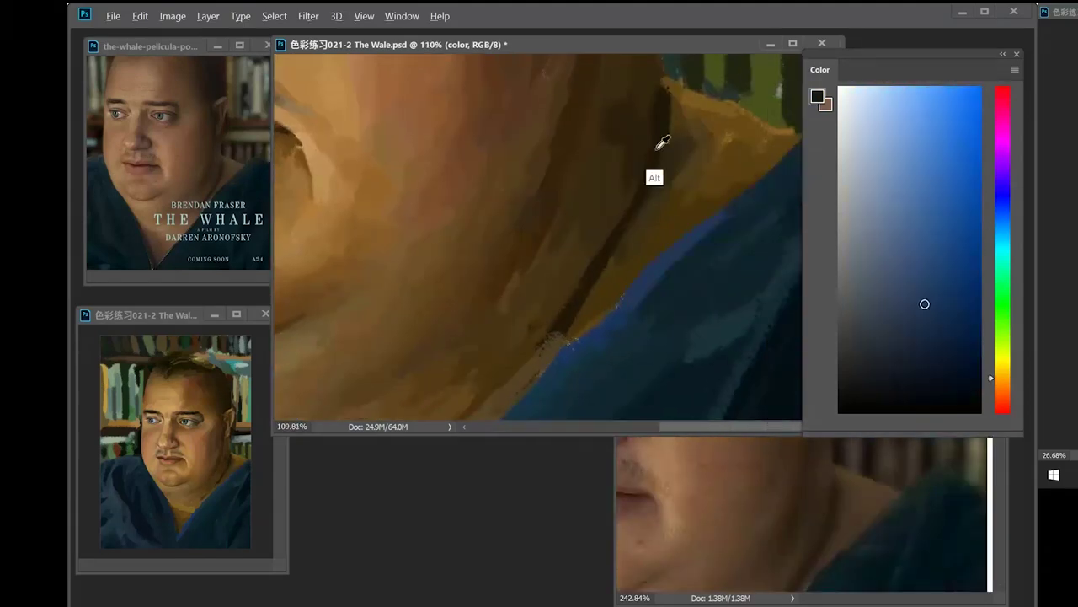
pyautogui.keyDown('alt'); pyautogui.click(657, 149); pyautogui.keyUp('alt')
pyautogui.moveTo(644, 211); pyautogui.dragTo(593, 293)
pyautogui.keyDown('alt'); pyautogui.click(645, 193); pyautogui.keyUp('alt')
pyautogui.moveTo(674, 221)
pyautogui.mouseDown()
pyautogui.moveTo(637, 221)
pyautogui.moveTo(674, 245)
pyautogui.mouseUp()
pyautogui.moveTo(726, 132); pyautogui.dragTo(707, 190)
# - Blend the lower jaw and cheek shading into the neck with sampled brown skin tones
pyautogui.keyDown('alt'); pyautogui.click(716, 184); pyautogui.keyUp('alt')
pyautogui.moveTo(701, 269); pyautogui.dragTo(662, 325)
pyautogui.moveTo(640, 360); pyautogui.dragTo(641, 234)
pyautogui.moveTo(573, 337)
pyautogui.mouseDown()
pyautogui.moveTo(590, 261)
pyautogui.moveTo(514, 308)
pyautogui.mouseUp()
pyautogui.keyDown('alt'); pyautogui.click(503, 305); pyautogui.keyUp('alt')
pyautogui.moveTo(633, 250)
pyautogui.mouseDown()
pyautogui.moveTo(543, 270)
pyautogui.moveTo(470, 313)
pyautogui.mouseUp()
pyautogui.keyDown('alt'); pyautogui.click(593, 202); pyautogui.keyUp('alt')
pyautogui.moveTo(505, 244); pyautogui.dragTo(506, 340)
# - Darken the shadow along the jaw edge and blend the neck below the chin with sampled browns
pyautogui.keyDown('alt'); pyautogui.click(686, 130); pyautogui.keyUp('alt')
pyautogui.click(938, 327)
pyautogui.moveTo(690, 135)
pyautogui.mouseDown()
pyautogui.moveTo(647, 245)
pyautogui.moveTo(676, 184)
pyautogui.moveTo(676, 203)
pyautogui.moveTo(690, 185)
pyautogui.mouseUp()
pyautogui.keyDown('alt'); pyautogui.click(659, 180); pyautogui.keyUp('alt')
pyautogui.keyDown('alt'); pyautogui.click(659, 187); pyautogui.keyUp('alt')
pyautogui.moveTo(681, 312); pyautogui.dragTo(688, 251)
pyautogui.keyDown('alt'); pyautogui.click(601, 382); pyautogui.keyUp('alt')
pyautogui.moveTo(601, 382); pyautogui.dragTo(623, 314)
pyautogui.keyDown('alt'); pyautogui.click(615, 317); pyautogui.keyUp('alt')
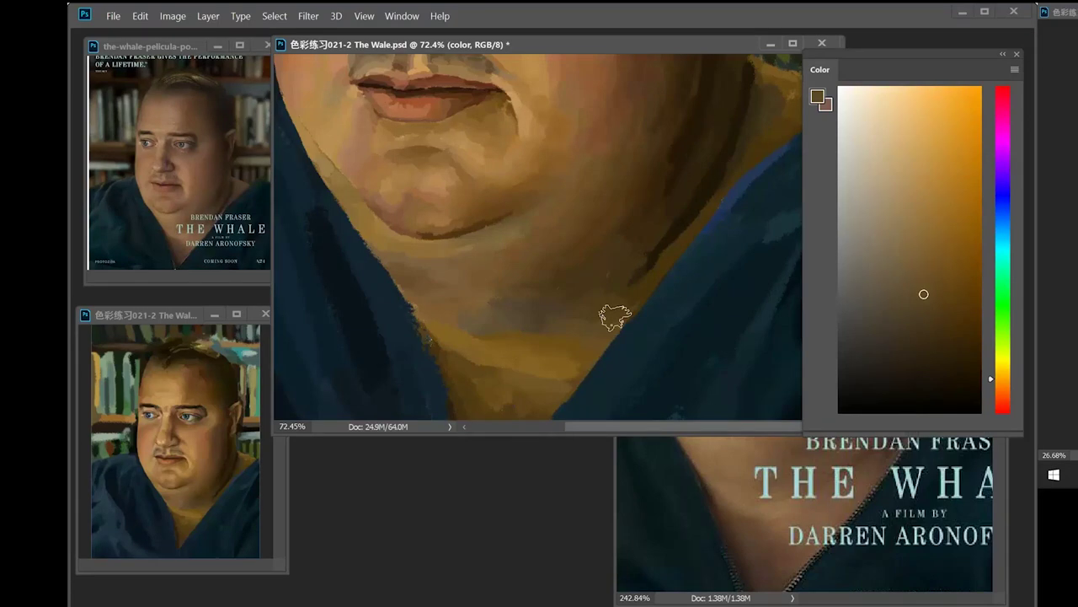
# - Refine the hair's outer edge and golden strands on top of the head with sampled dark brown and ochre
pyautogui.scroll(8, 615, 316)
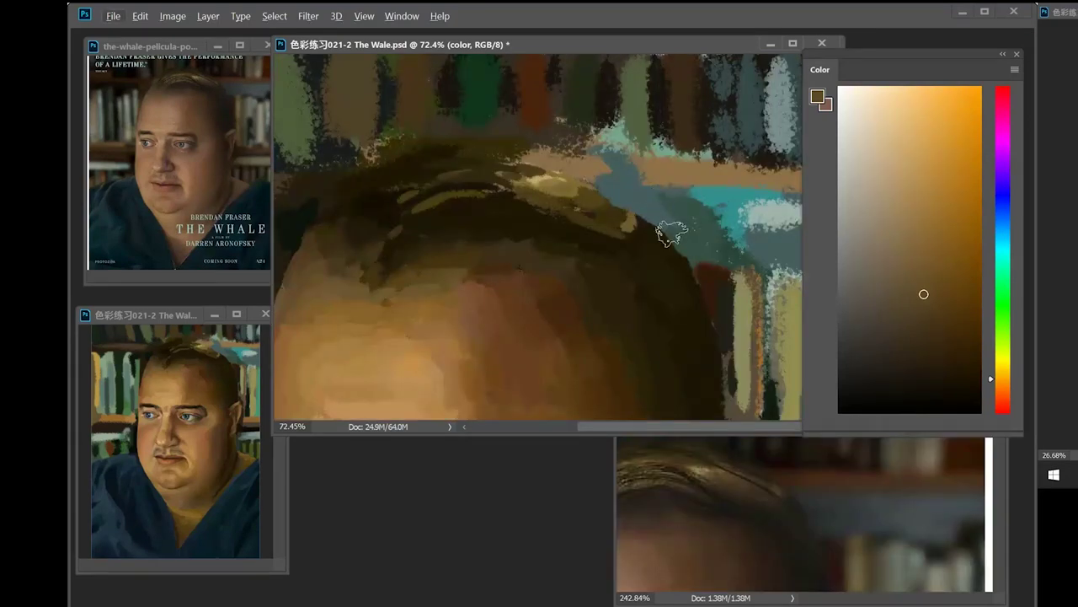
pyautogui.keyDown('alt'); pyautogui.click(643, 220); pyautogui.keyUp('alt')
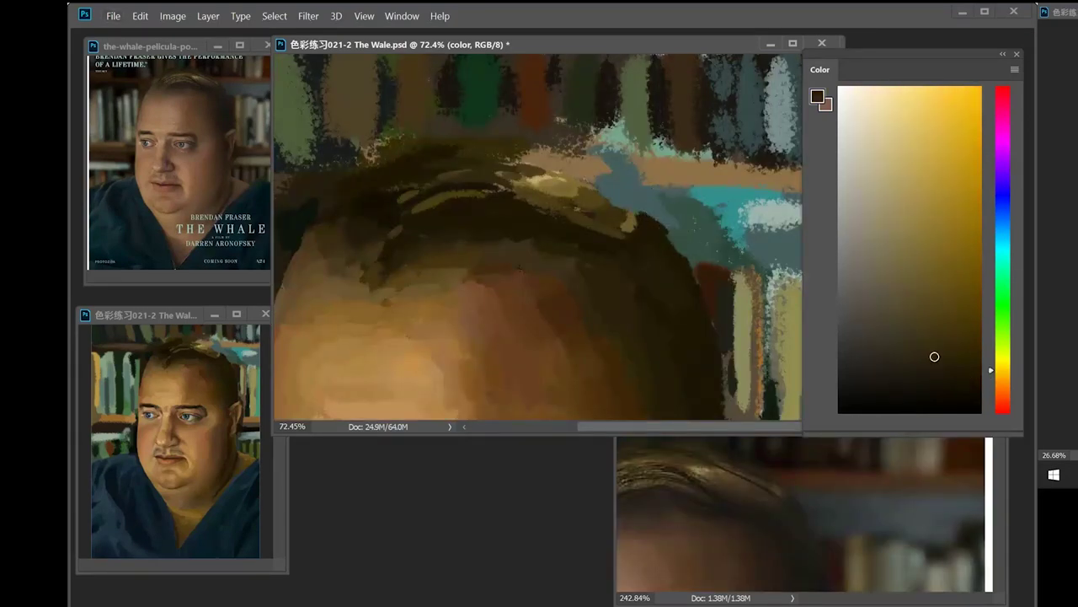
pyautogui.moveTo(650, 229); pyautogui.dragTo(673, 251)
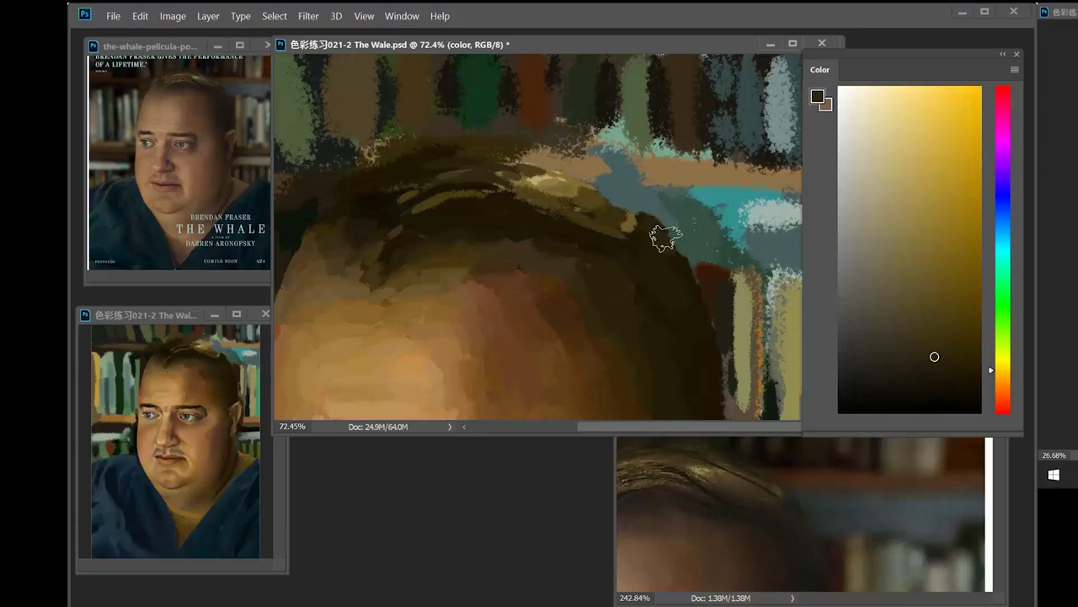
pyautogui.keyDown('alt'); pyautogui.click(628, 222); pyautogui.keyUp('alt')
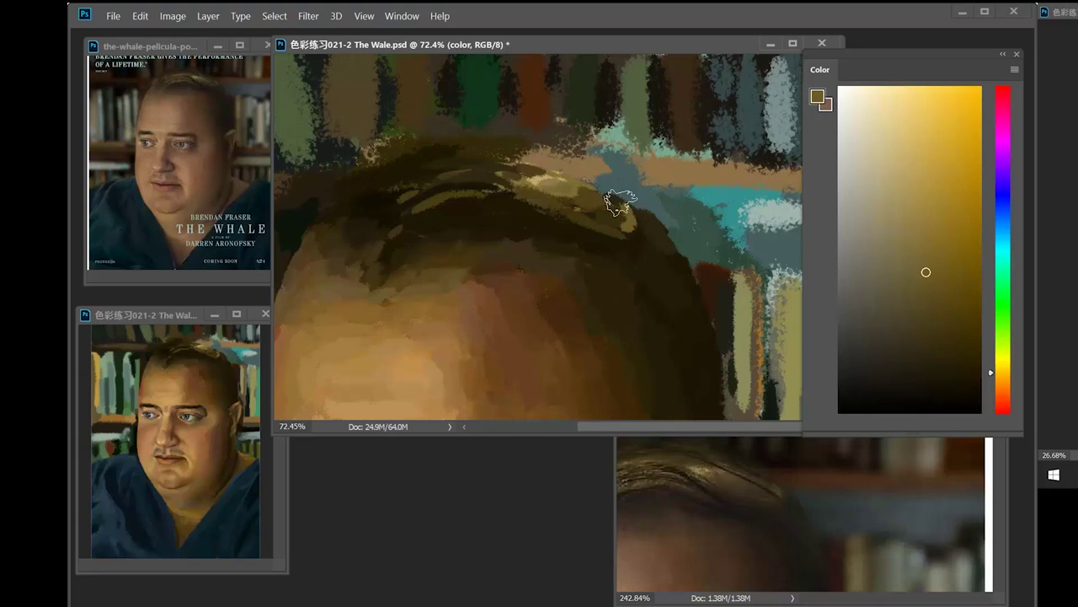
pyautogui.keyDown('alt'); pyautogui.click(616, 203); pyautogui.keyUp('alt')
pyautogui.moveTo(620, 200); pyautogui.dragTo(546, 166)
pyautogui.click(936, 385)
pyautogui.moveTo(464, 150); pyautogui.dragTo(540, 163)
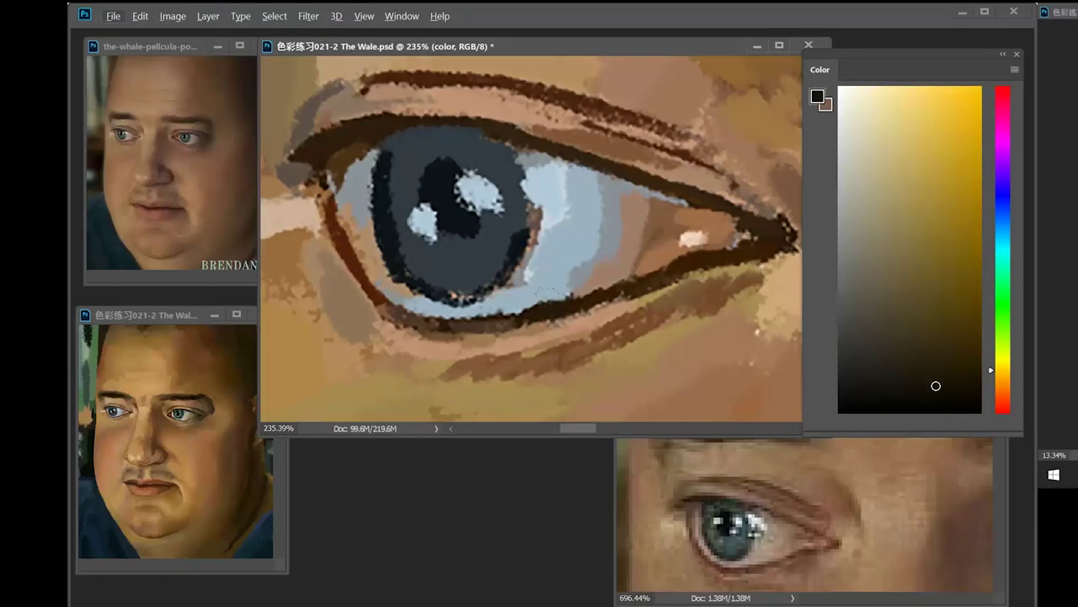
# - Repaint the lower eyelid line in sampled dark red-brown and tidy the skin beneath it with sampled flesh tones
pyautogui.keyDown('alt'); pyautogui.click(379, 294); pyautogui.keyUp('alt')
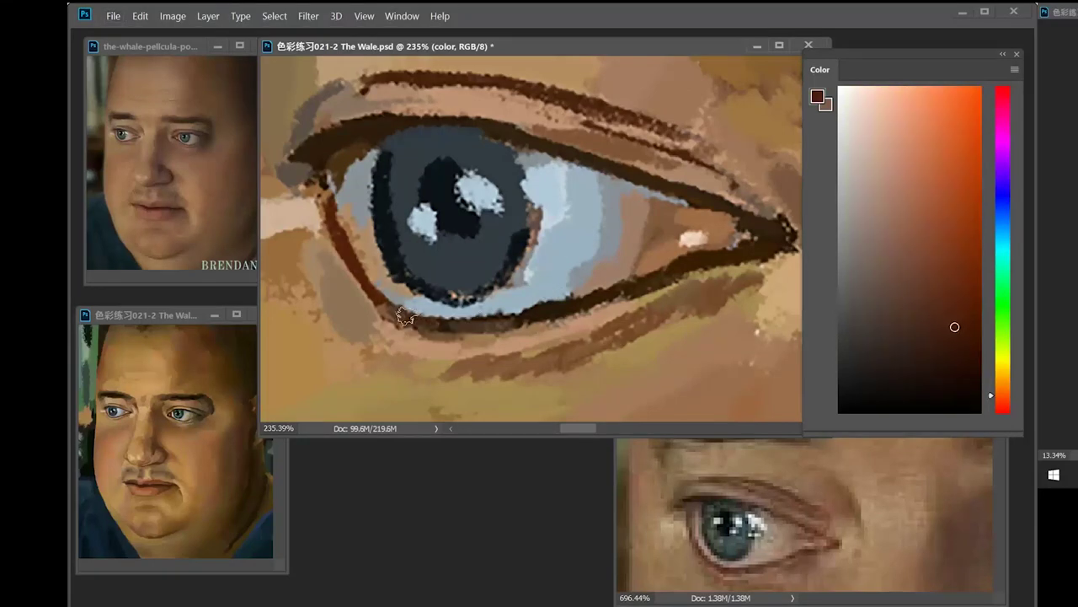
pyautogui.rightClick(652, 265)
pyautogui.click(425, 323)
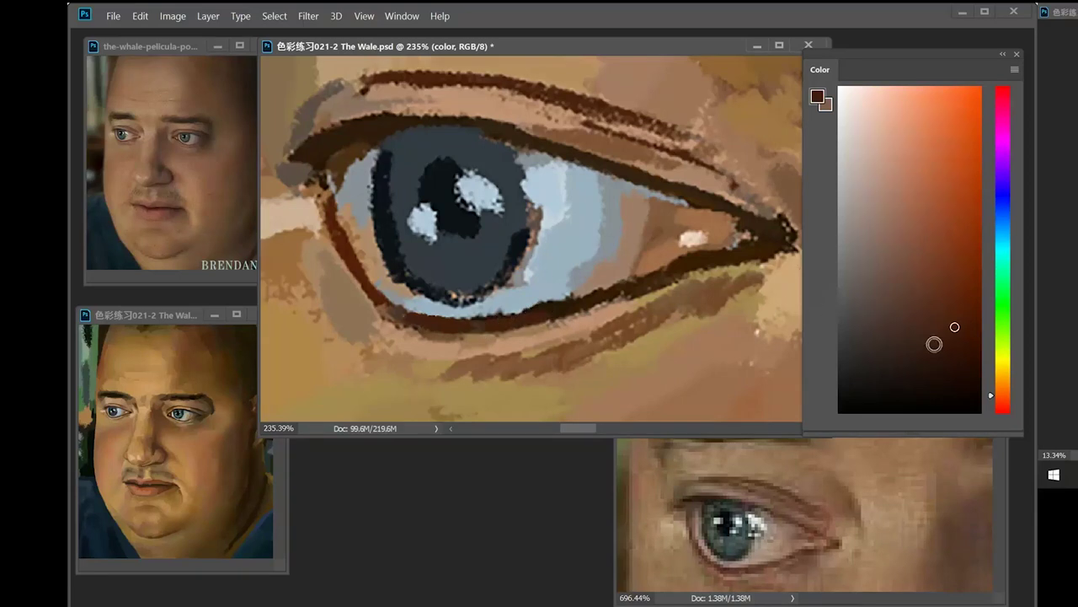
pyautogui.keyDown('alt'); pyautogui.click(536, 297); pyautogui.keyUp('alt')
pyautogui.keyDown('alt'); pyautogui.click(445, 341); pyautogui.keyUp('alt')
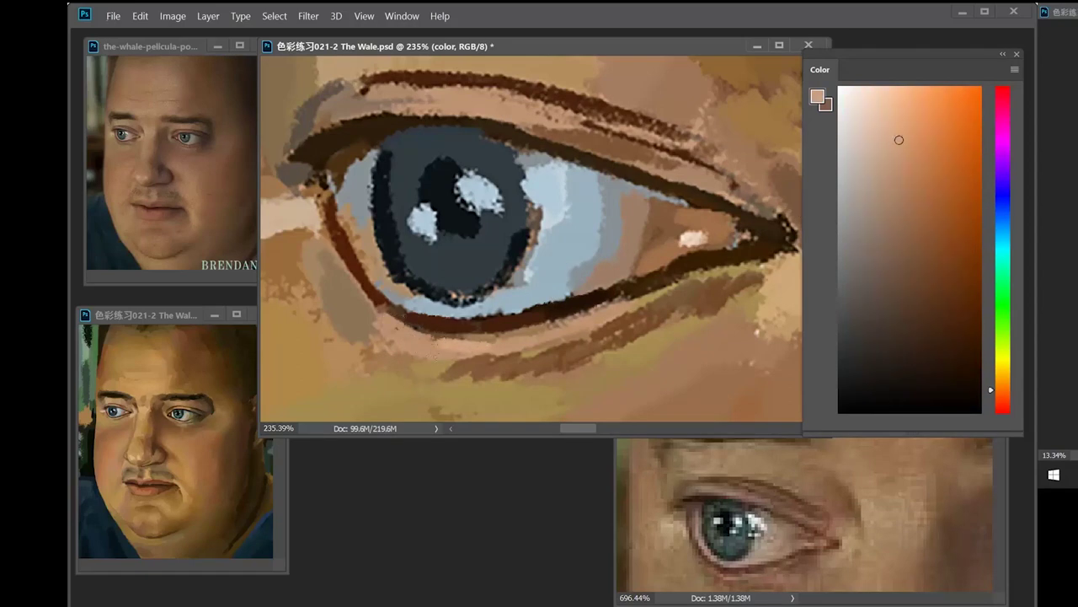
pyautogui.keyDown('alt'); pyautogui.click(423, 393); pyautogui.keyUp('alt')
pyautogui.keyDown('alt'); pyautogui.click(379, 337); pyautogui.keyUp('alt')
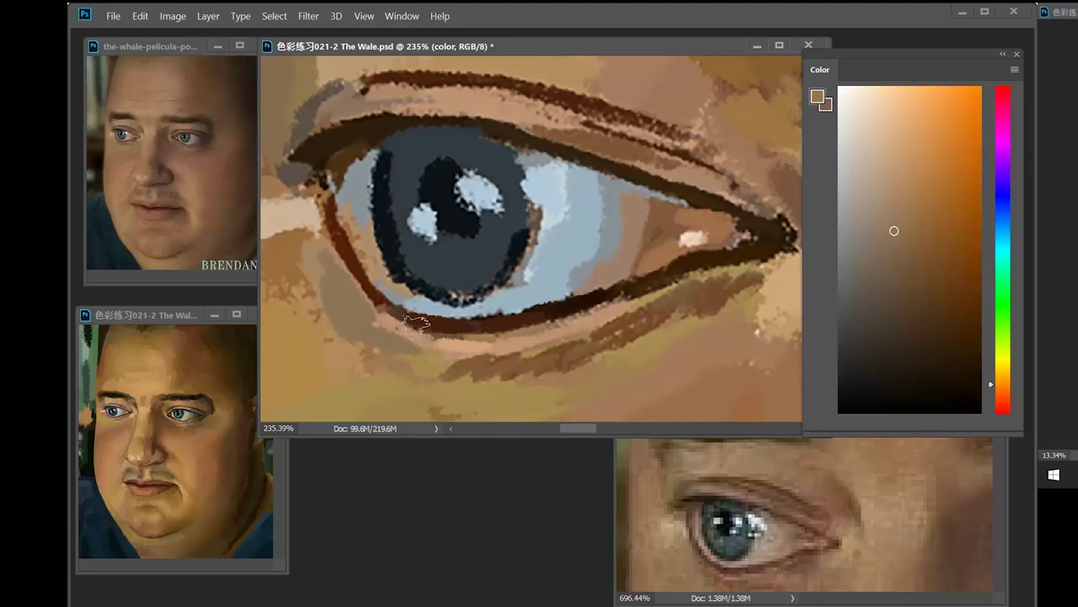
# - Reshape the eye's outer corner and lower lid curve with sampled red-brown, pale blue and skin tones
pyautogui.keyDown('alt'); pyautogui.click(364, 282); pyautogui.keyUp('alt')
pyautogui.keyDown('alt'); pyautogui.click(407, 304); pyautogui.keyUp('alt')
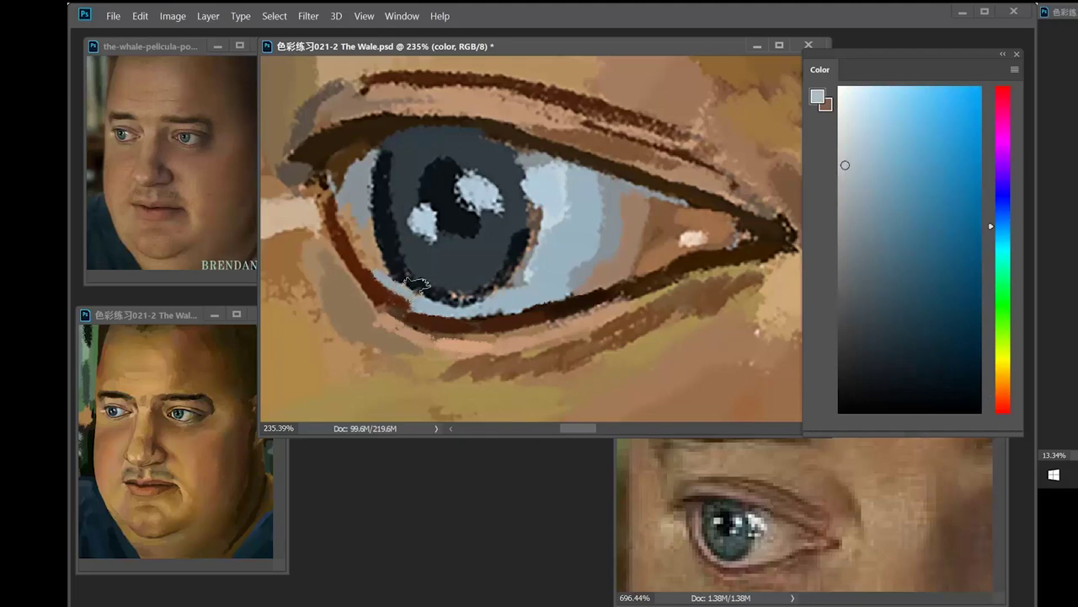
pyautogui.keyDown('alt'); pyautogui.click(358, 268); pyautogui.keyUp('alt')
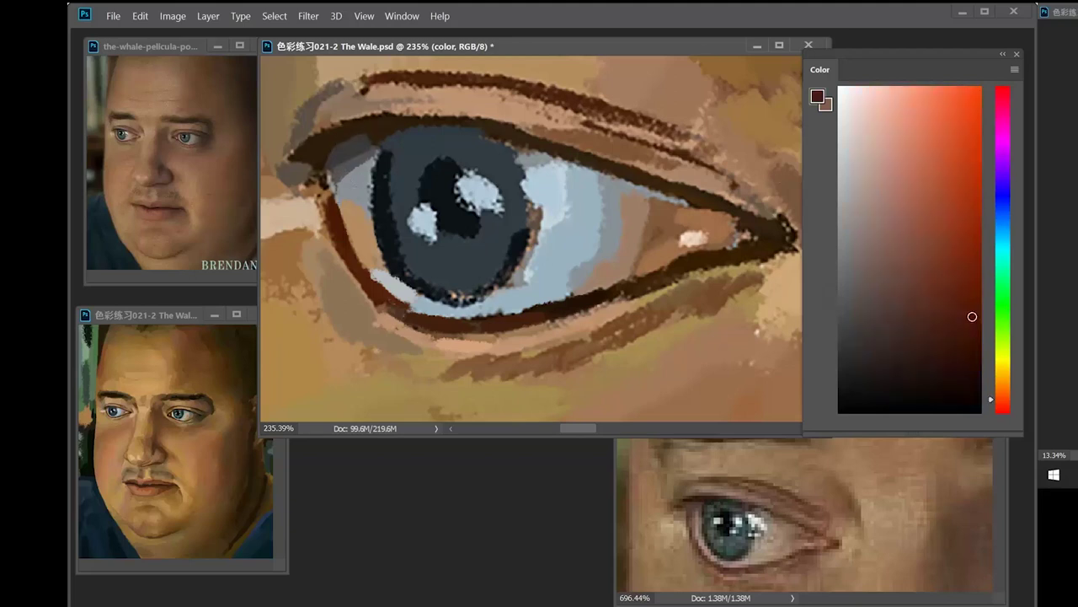
pyautogui.keyDown('alt'); pyautogui.click(310, 211); pyautogui.keyUp('alt')
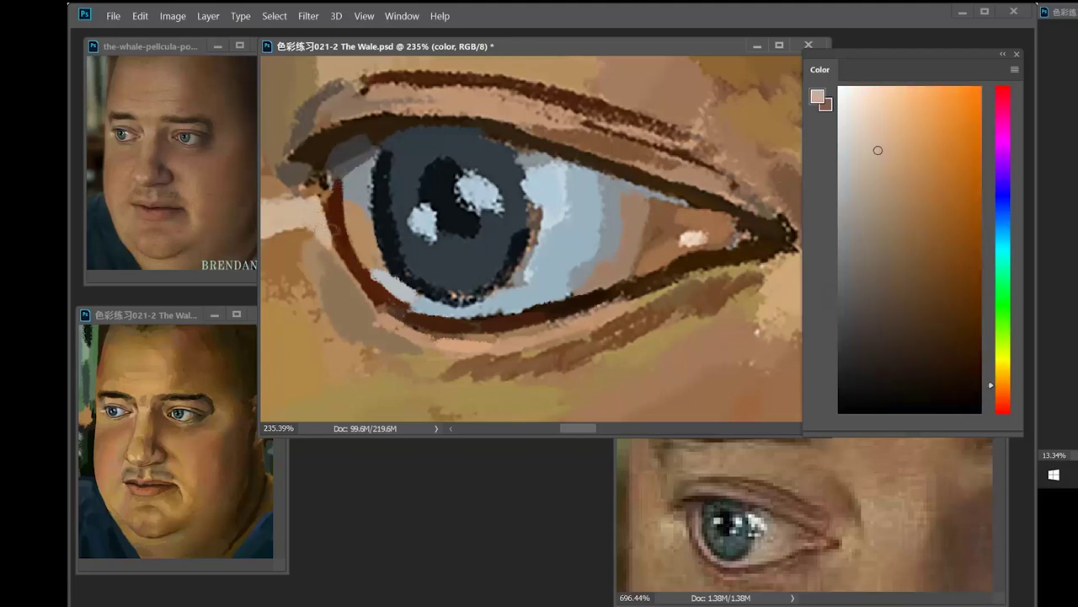
pyautogui.keyDown('alt'); pyautogui.click(329, 247); pyautogui.keyUp('alt')
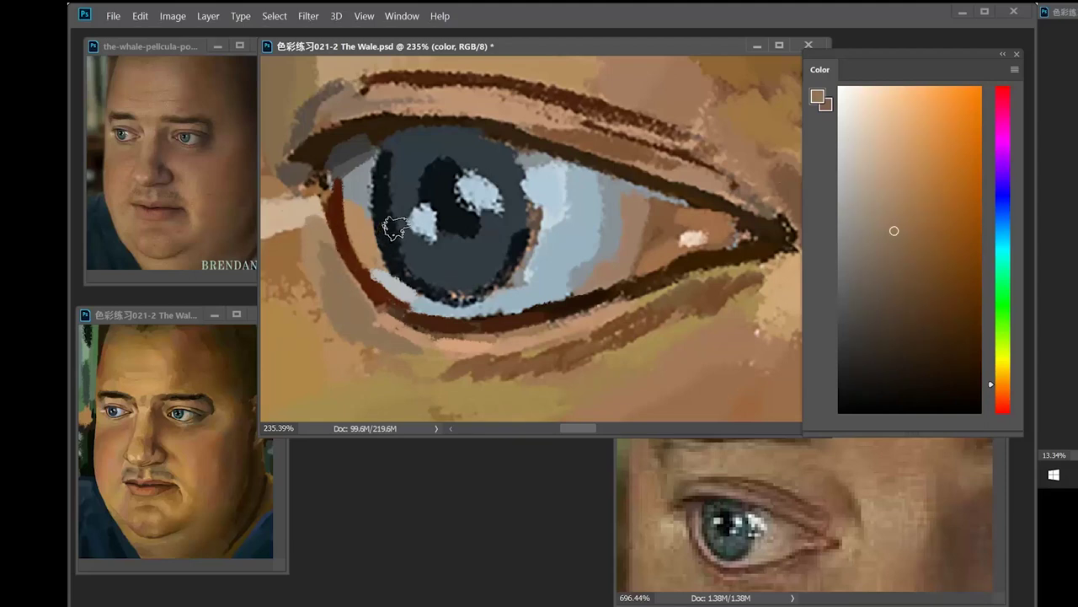
# - Extend the red-brown lower lid line toward the inner eye corner and clean its lower edge with a sampled skin tone
pyautogui.keyDown('alt'); pyautogui.click(540, 277); pyautogui.keyUp('alt')
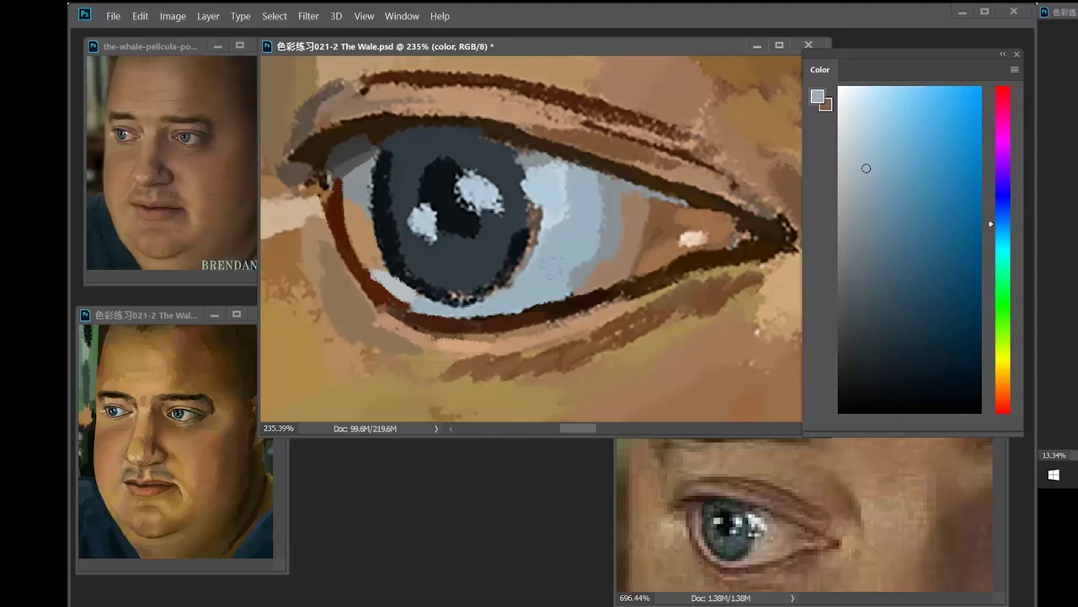
pyautogui.keyDown('alt'); pyautogui.click(651, 285); pyautogui.keyUp('alt')
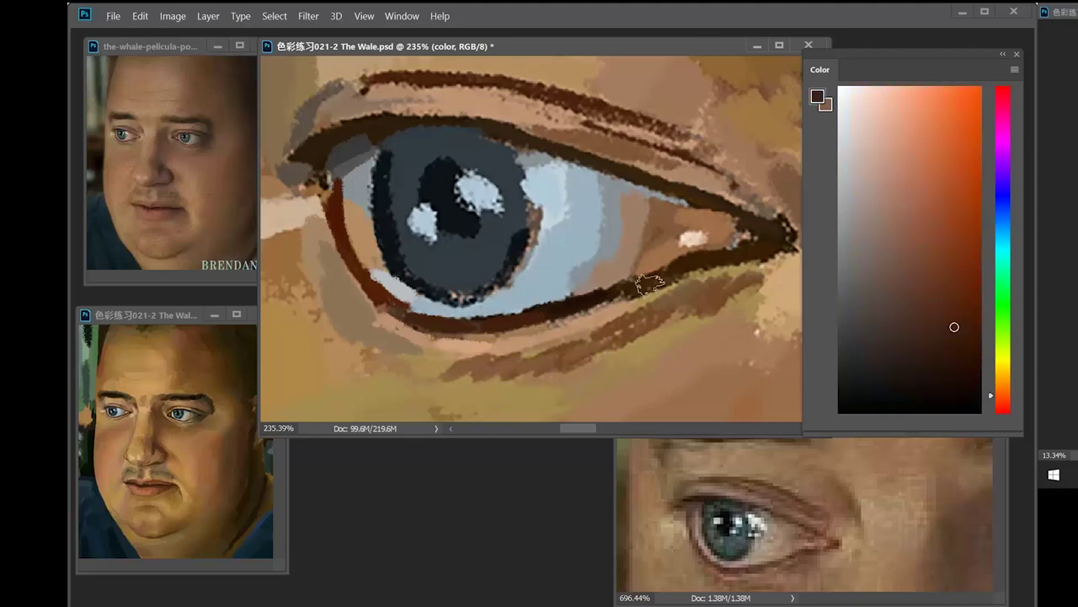
pyautogui.moveTo(531, 316); pyautogui.dragTo(619, 284)
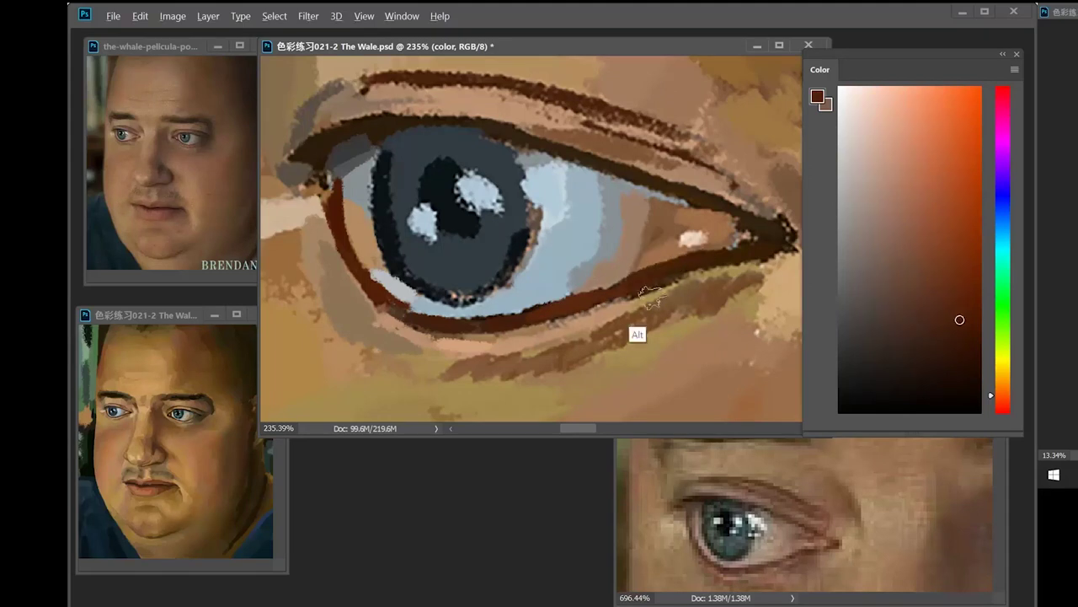
pyautogui.keyDown('alt'); pyautogui.click(647, 294); pyautogui.keyUp('alt')
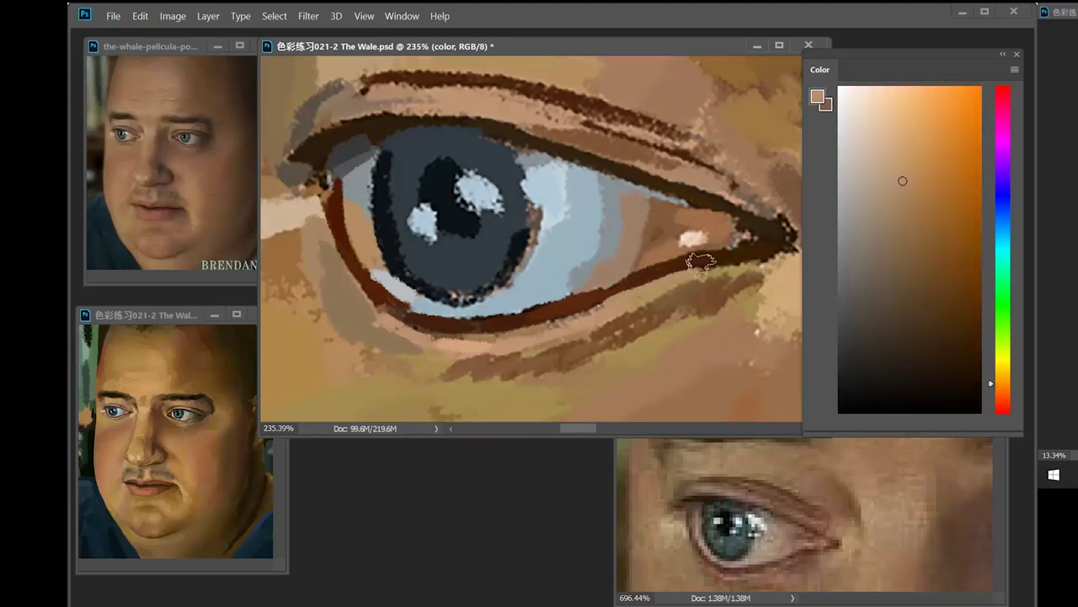
pyautogui.moveTo(552, 327); pyautogui.dragTo(595, 314)
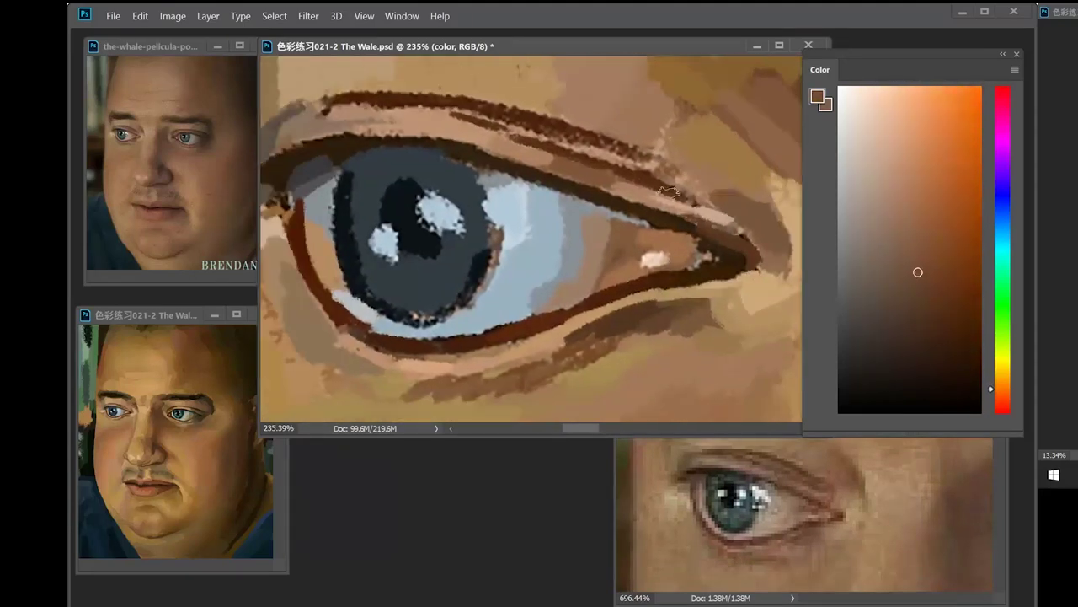
# - Refine the upper lid line and crease with dark red-brown and pinkish skin strokes, and shade the inner eye corner
pyautogui.keyDown('alt'); pyautogui.click(491, 157); pyautogui.keyUp('alt')
pyautogui.click(964, 352)
pyautogui.moveTo(421, 192); pyautogui.dragTo(588, 164)
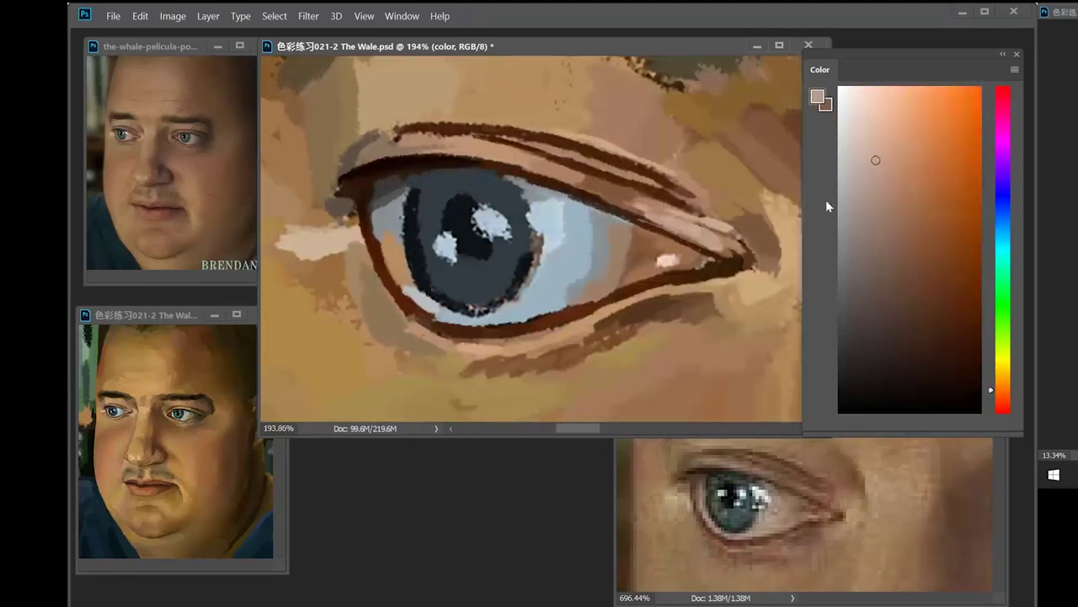
pyautogui.moveTo(523, 150); pyautogui.dragTo(693, 218)
pyautogui.moveTo(600, 182); pyautogui.dragTo(661, 211)
pyautogui.keyDown('alt'); pyautogui.click(604, 221); pyautogui.keyUp('alt')
pyautogui.moveTo(623, 244); pyautogui.dragTo(669, 261)
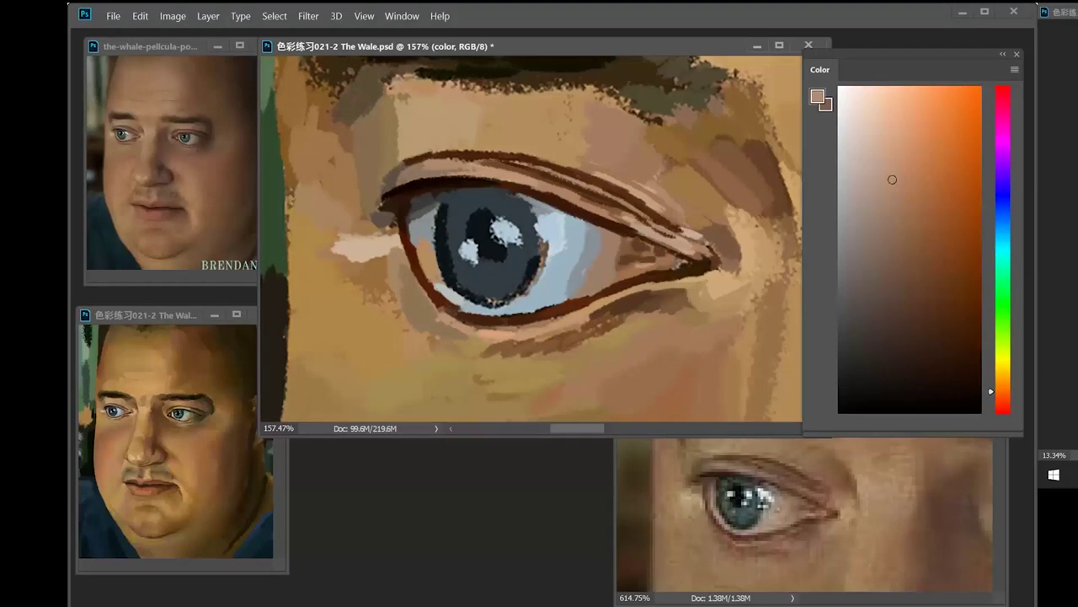
# - Blend the eye white into the inner corner with greyish-pink tones and soften the skin along the lower lid
pyautogui.scroll(2, 596, 253)
pyautogui.moveTo(552, 312); pyautogui.dragTo(623, 287)
pyautogui.moveTo(507, 327); pyautogui.dragTo(550, 318)
pyautogui.moveTo(602, 224); pyautogui.dragTo(578, 263)
pyautogui.moveTo(662, 293); pyautogui.dragTo(733, 278)
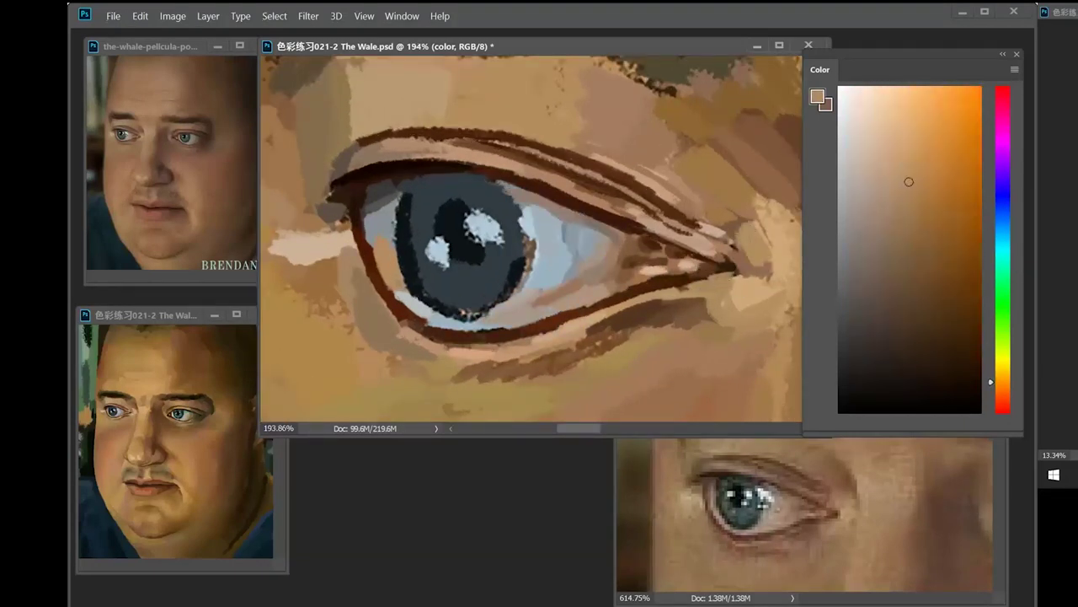
# - Soften the iris's inner edge and blend the pale highlight and lid shadow at the outer eye corner
pyautogui.moveTo(522, 236); pyautogui.dragTo(569, 241)
pyautogui.moveTo(404, 236); pyautogui.dragTo(323, 261)
pyautogui.moveTo(362, 231); pyautogui.dragTo(312, 271)
pyautogui.moveTo(384, 220)
pyautogui.mouseDown()
pyautogui.moveTo(311, 226)
pyautogui.moveTo(411, 180)
pyautogui.mouseUp()
# - Smooth the upper eyelid folds and crease with sampled light skin and brown strokes
pyautogui.keyDown('alt'); pyautogui.click(696, 180); pyautogui.keyUp('alt')
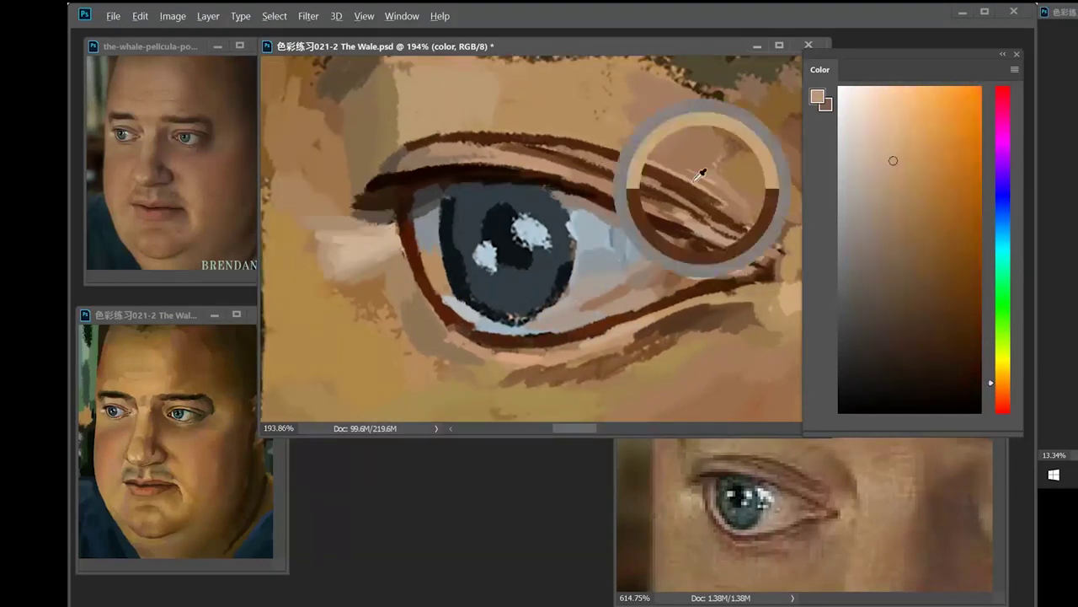
pyautogui.moveTo(434, 141); pyautogui.dragTo(725, 215)
pyautogui.moveTo(642, 194); pyautogui.dragTo(731, 227)
pyautogui.moveTo(553, 159); pyautogui.dragTo(632, 189)
pyautogui.moveTo(413, 183); pyautogui.dragTo(427, 161)
# - Repaint the iris with dark slate and teal-green patches around the pupil
pyautogui.moveTo(482, 245); pyautogui.dragTo(585, 270)
pyautogui.moveTo(489, 169); pyautogui.dragTo(559, 182)
pyautogui.click(929, 329)
pyautogui.moveTo(559, 252); pyautogui.dragTo(511, 289)
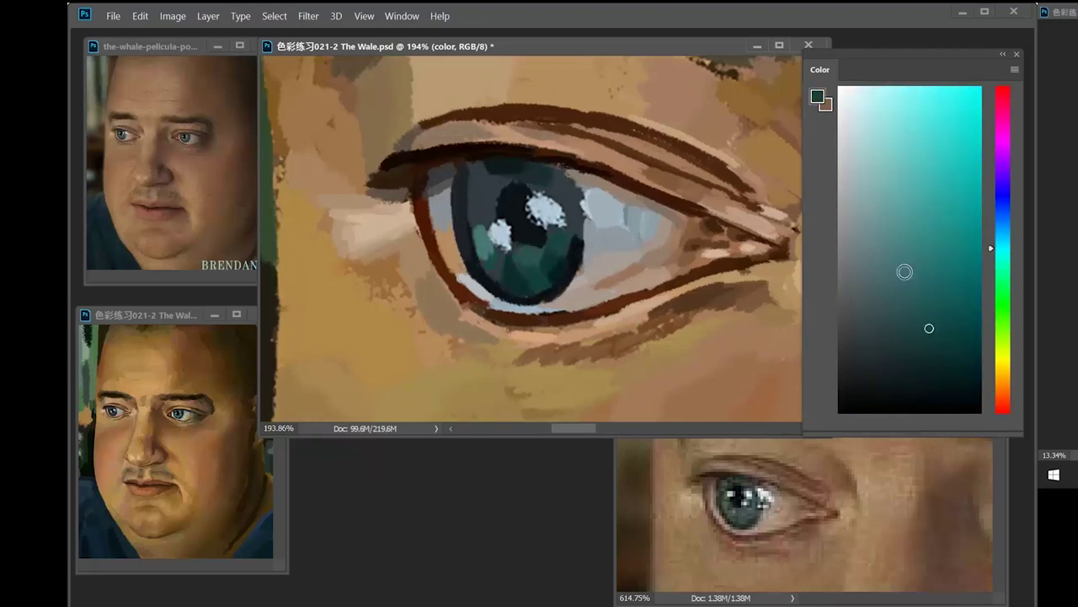
# - Reshape the eye's reflections as white window-like patches with dark edges over the pupil, iris and adjoining eye white
pyautogui.scroll(4, 582, 226)
pyautogui.moveTo(500, 175); pyautogui.dragTo(539, 218)
pyautogui.moveTo(445, 221); pyautogui.dragTo(459, 257)
pyautogui.moveTo(435, 184); pyautogui.dragTo(449, 197)
pyautogui.moveTo(573, 176); pyautogui.dragTo(627, 220)
pyautogui.moveTo(568, 232); pyautogui.dragTo(608, 232)
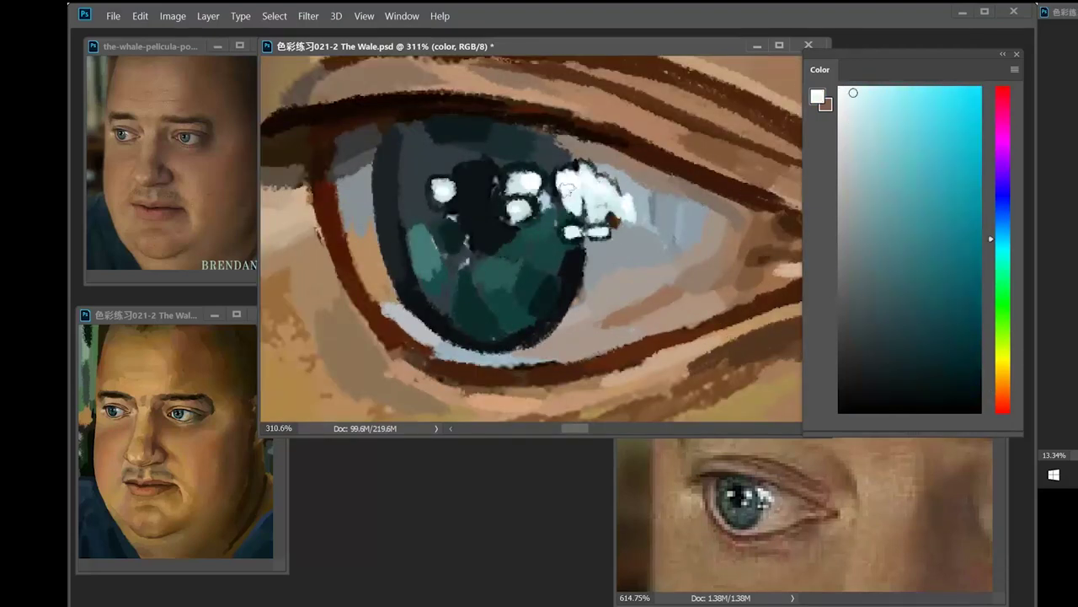
pyautogui.moveTo(567, 190); pyautogui.dragTo(576, 225)
# - Add lighter teal patches to the outer part of the iris and refine its dark rim and adjoining eye white
pyautogui.moveTo(416, 268); pyautogui.dragTo(437, 342)
pyautogui.click(657, 302)
pyautogui.scroll(1, 539, 245)
pyautogui.moveTo(457, 253); pyautogui.dragTo(465, 281)
pyautogui.moveTo(453, 172); pyautogui.dragTo(460, 192)
pyautogui.moveTo(389, 199); pyautogui.dragTo(379, 275)
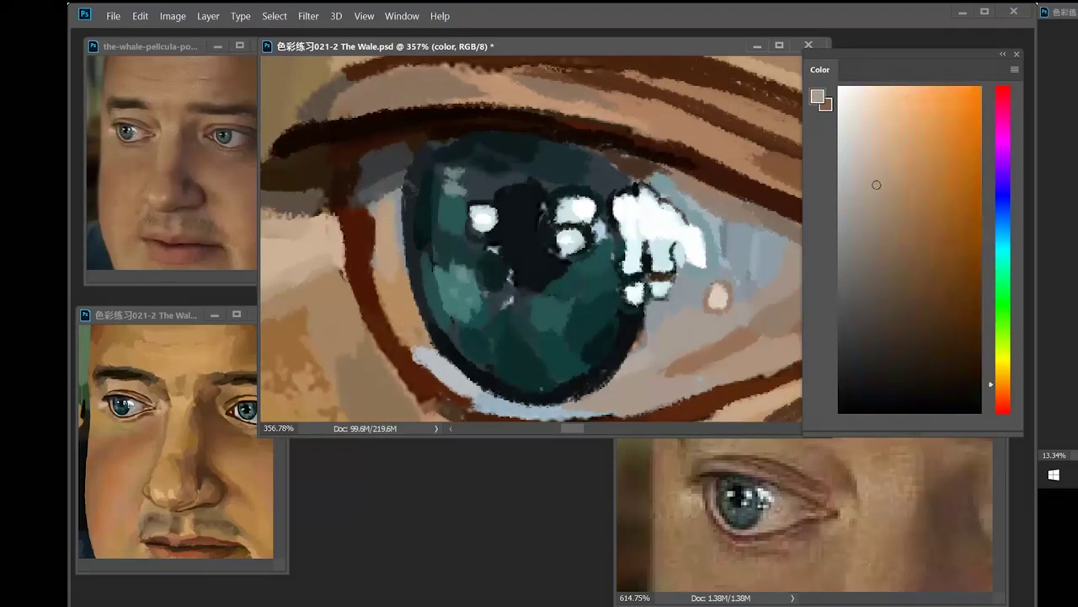
# - Blend the eye white of the portrait's right-hand eye with a sampled light grey beside the iris
pyautogui.scroll(-3, 539, 245)
pyautogui.moveTo(667, 387); pyautogui.dragTo(597, 301)
pyautogui.scroll(-1, 597, 300)
pyautogui.moveTo(508, 171); pyautogui.dragTo(638, 301)
pyautogui.keyDown('alt'); pyautogui.click(638, 250); pyautogui.keyUp('alt')
pyautogui.moveTo(649, 356); pyautogui.dragTo(626, 372)
pyautogui.moveTo(610, 263); pyautogui.dragTo(637, 268)
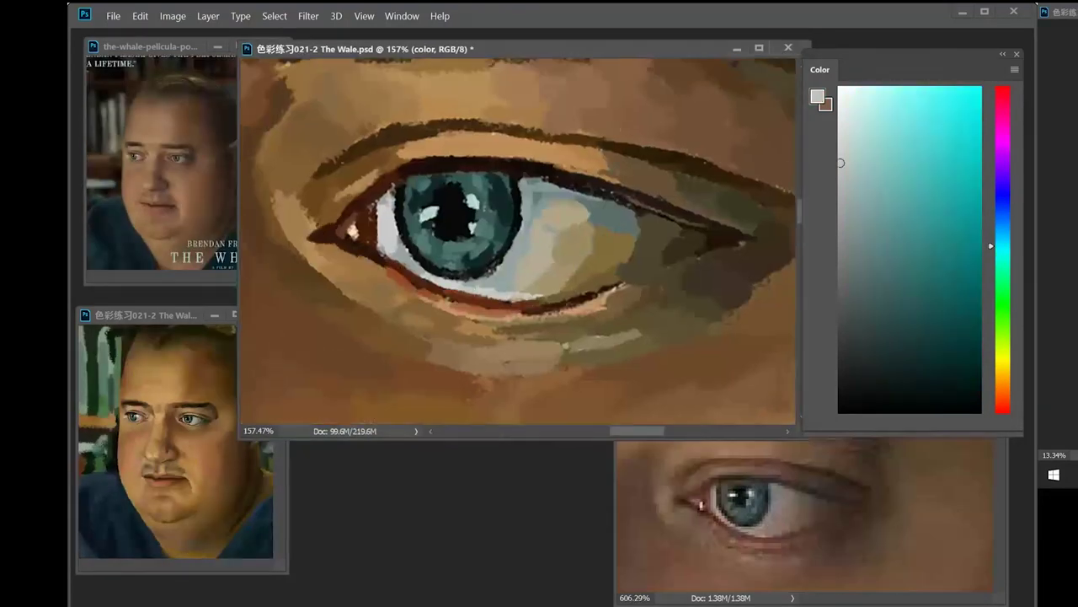
# - Blend the shadowed skin around the right-hand eye's outer corner with sampled dark olive-brown strokes
pyautogui.keyDown('alt'); pyautogui.click(674, 304); pyautogui.keyUp('alt')
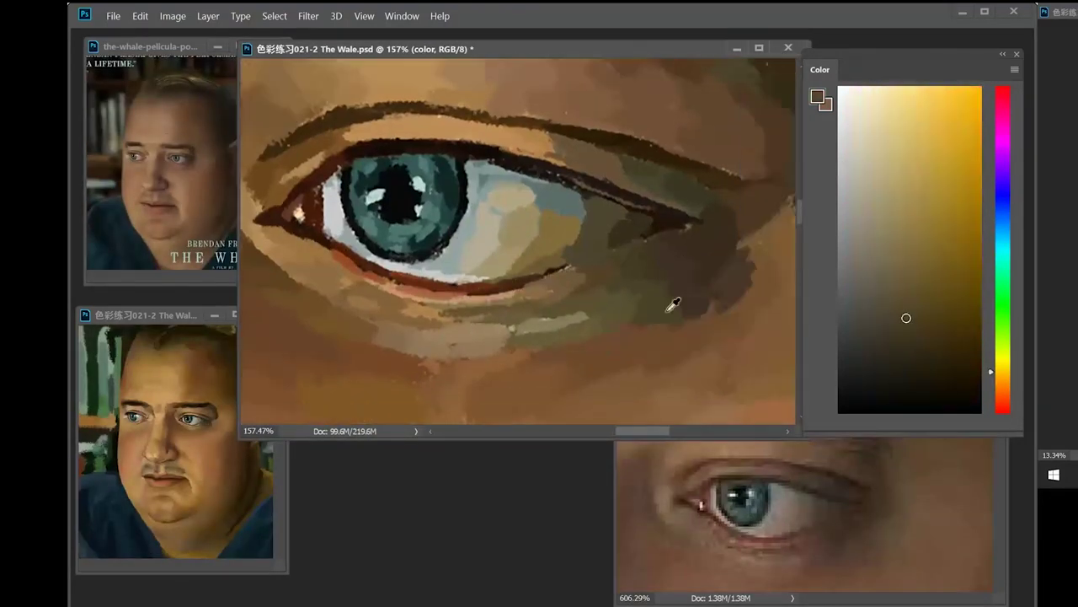
pyautogui.moveTo(646, 327); pyautogui.dragTo(718, 308)
pyautogui.moveTo(775, 245); pyautogui.dragTo(665, 253)
pyautogui.moveTo(723, 168); pyautogui.dragTo(681, 215)
pyautogui.moveTo(659, 200)
pyautogui.mouseDown()
pyautogui.moveTo(674, 284)
pyautogui.moveTo(790, 254)
pyautogui.mouseUp()
pyautogui.keyDown('alt'); pyautogui.click(646, 253); pyautogui.keyUp('alt')
# - Soften the skin above the right-hand eye's upper lid crease with sampled reddish brown
pyautogui.moveTo(381, 196); pyautogui.dragTo(455, 180)
pyautogui.keyDown('alt'); pyautogui.click(565, 179); pyautogui.keyUp('alt')
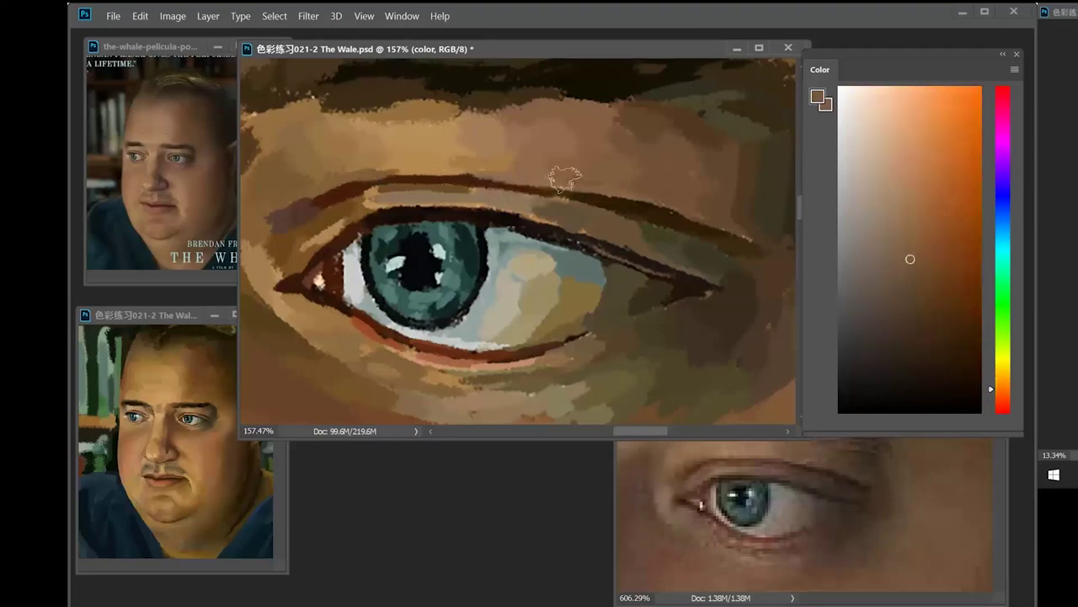
pyautogui.moveTo(564, 178); pyautogui.dragTo(614, 143)
pyautogui.keyDown('alt'); pyautogui.click(590, 187); pyautogui.keyUp('alt')
# - Smooth the right-hand eye's lid and eye white, blending pale grey into beige and olive, and refine its details with sampled colours
pyautogui.scroll(3, 370, 240)
pyautogui.moveTo(427, 202)
pyautogui.mouseDown()
pyautogui.moveTo(390, 229)
pyautogui.moveTo(441, 233)
pyautogui.mouseUp()
pyautogui.keyDown('alt'); pyautogui.click(635, 272); pyautogui.keyUp('alt')
pyautogui.moveTo(636, 272); pyautogui.dragTo(421, 280)
pyautogui.keyDown('alt'); pyautogui.click(462, 290); pyautogui.keyUp('alt')
pyautogui.moveTo(510, 253); pyautogui.dragTo(552, 295)
pyautogui.moveTo(421, 216)
pyautogui.mouseDown()
pyautogui.moveTo(481, 212)
pyautogui.moveTo(487, 199)
pyautogui.moveTo(549, 228)
pyautogui.mouseUp()
pyautogui.scroll(1, 472, 210)
pyautogui.keyDown('alt'); pyautogui.click(582, 211); pyautogui.keyUp('alt')
pyautogui.moveTo(463, 228); pyautogui.dragTo(460, 242)
# - Redefine the right-hand eye's iris rim with near-black and dark teal strokes
pyautogui.keyDown('alt'); pyautogui.click(425, 168); pyautogui.keyUp('alt')
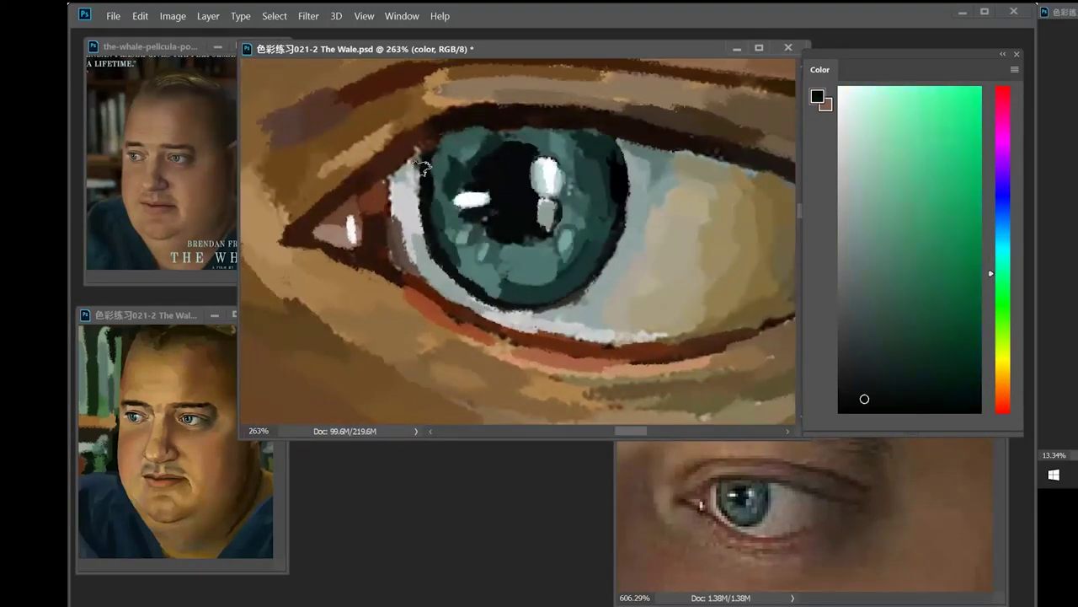
pyautogui.moveTo(425, 169); pyautogui.dragTo(423, 209)
pyautogui.scroll(4, 453, 290)
pyautogui.scroll(-2, 453, 291)
pyautogui.keyDown('alt'); pyautogui.click(653, 209); pyautogui.keyUp('alt')
pyautogui.moveTo(652, 210)
pyautogui.mouseDown()
pyautogui.moveTo(633, 284)
pyautogui.moveTo(652, 244)
pyautogui.mouseUp()
# - Blend the moustache shading above the upper lip with sampled brown tones
pyautogui.scroll(3, 160, 160)
pyautogui.scroll(3, 164, 422)
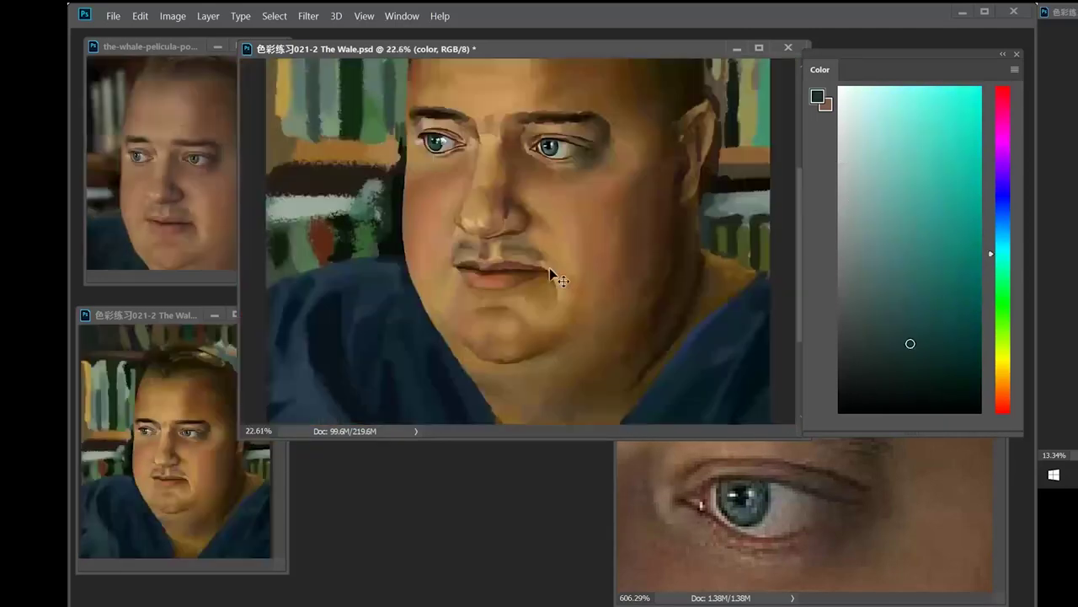
pyautogui.scroll(3, 536, 245)
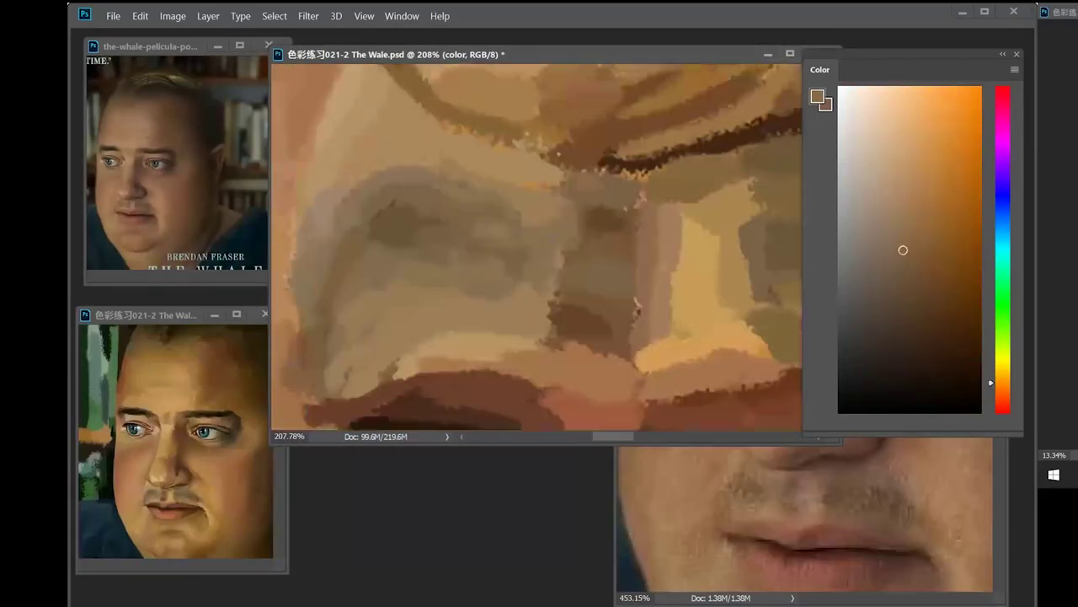
pyautogui.scroll(-3, 638, 303)
pyautogui.keyDown('alt'); pyautogui.click(448, 277); pyautogui.keyUp('alt')
pyautogui.keyDown('alt'); pyautogui.click(558, 149); pyautogui.keyUp('alt')
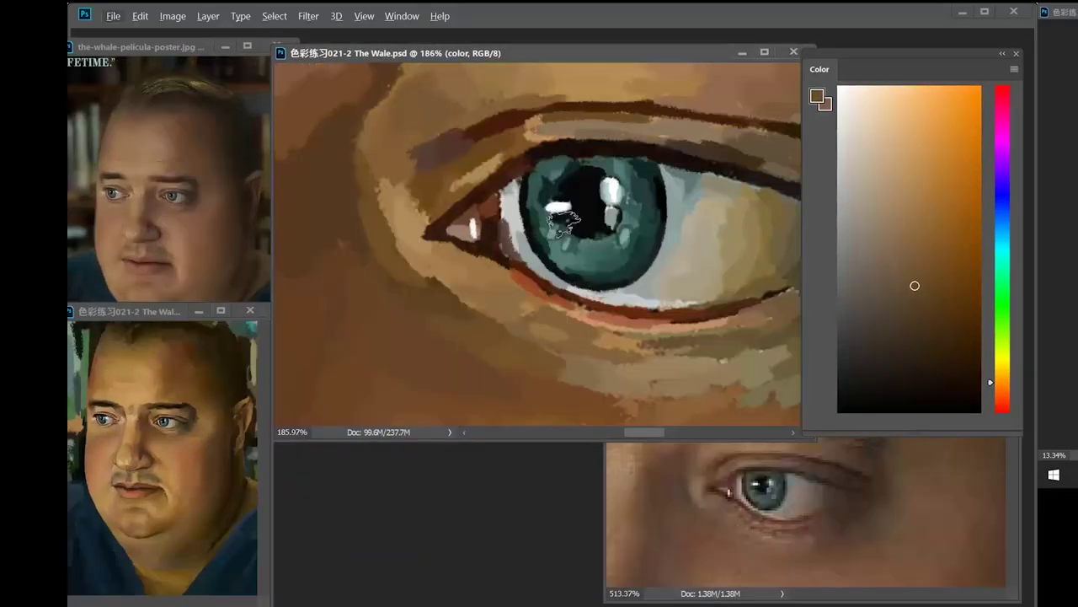
# - Repaint the right-hand eye's inner corner and the upper lash line above the iris with reddish brown and dark maroon
pyautogui.keyDown('alt'); pyautogui.click(498, 209); pyautogui.keyUp('alt')
pyautogui.moveTo(453, 215); pyautogui.dragTo(499, 177)
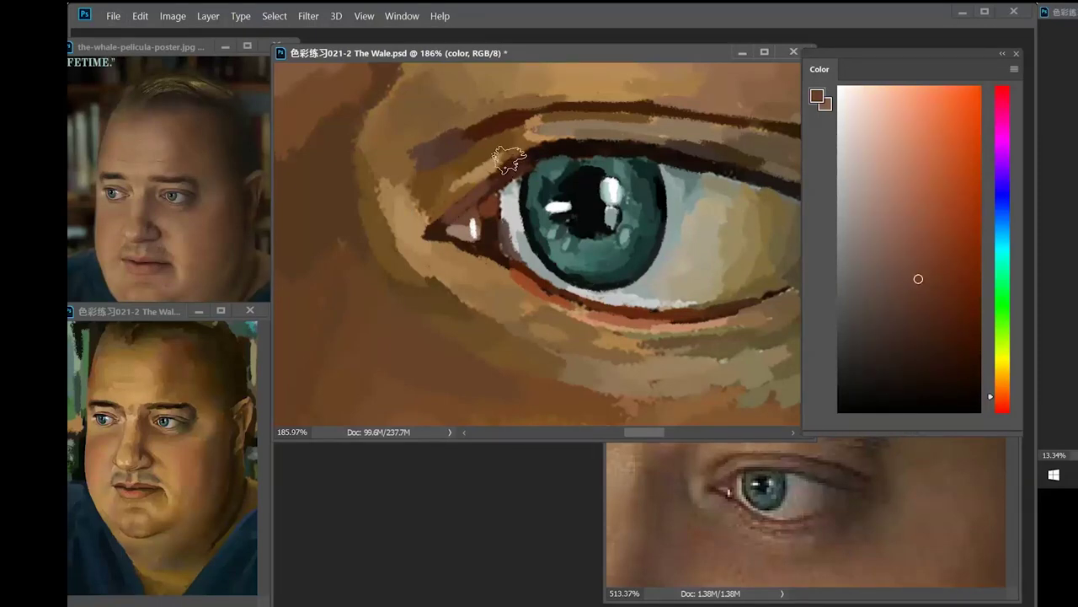
pyautogui.click(925, 387)
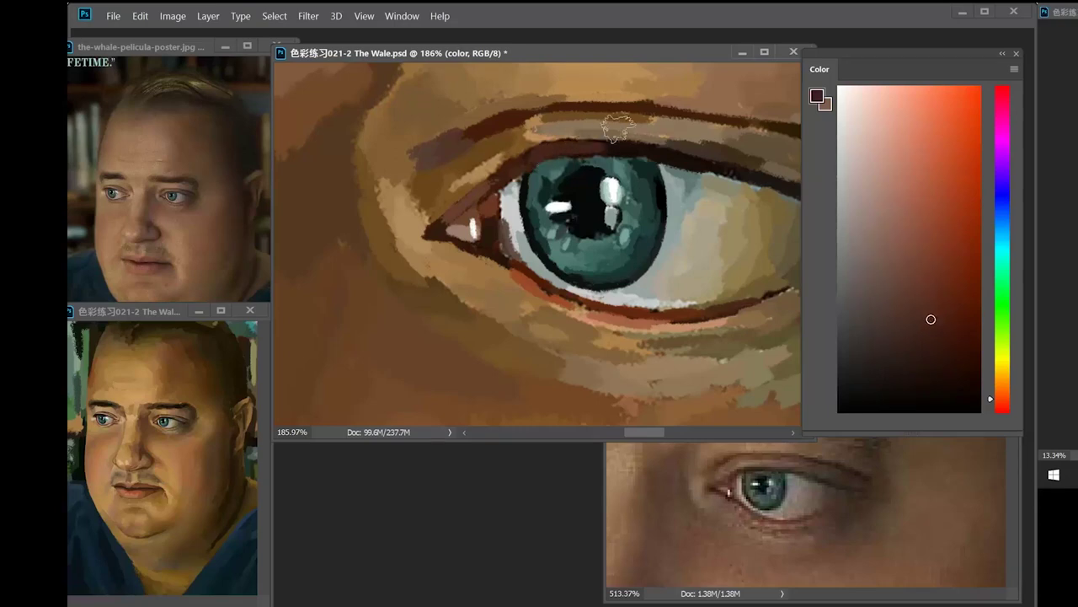
pyautogui.keyDown('alt'); pyautogui.click(588, 150); pyautogui.keyUp('alt')
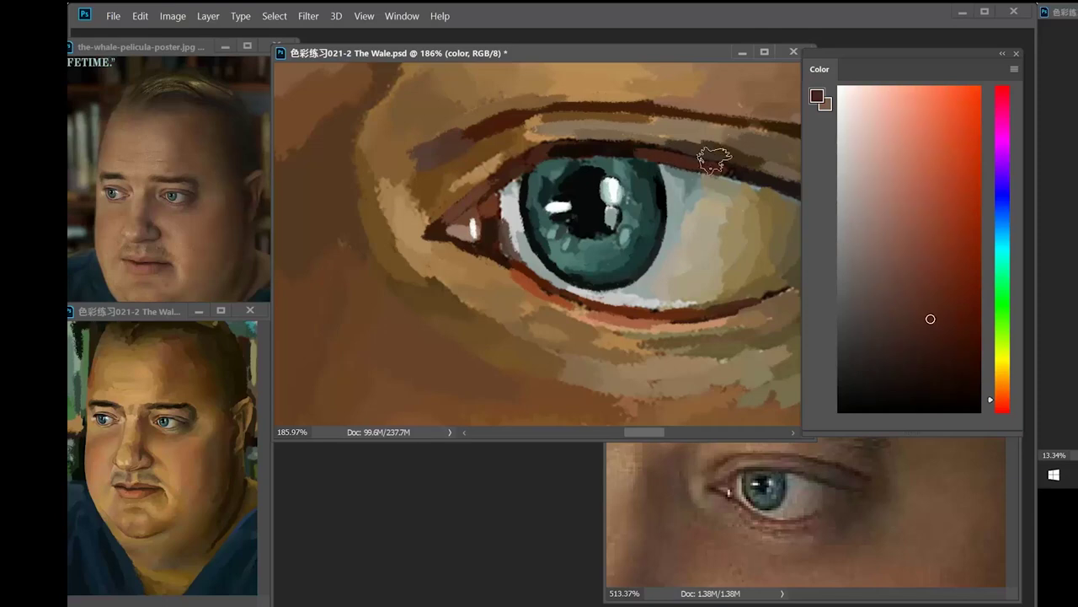
# - Blend the right-hand eye's upper lash line over the outer eye white with sampled dark browns
pyautogui.moveTo(715, 160); pyautogui.dragTo(643, 165)
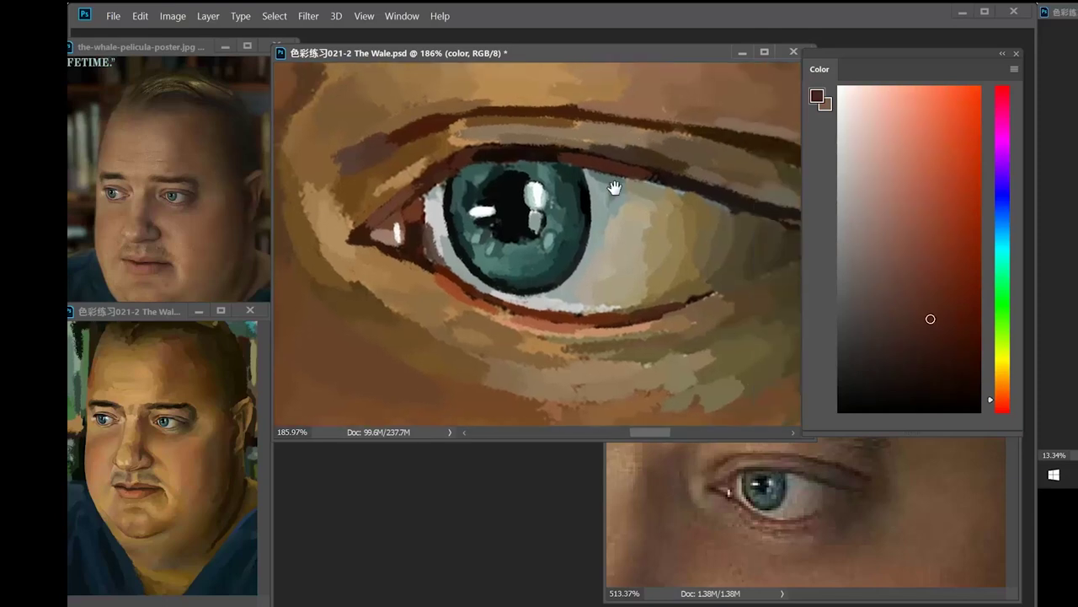
pyautogui.keyDown('alt'); pyautogui.click(670, 179); pyautogui.keyUp('alt')
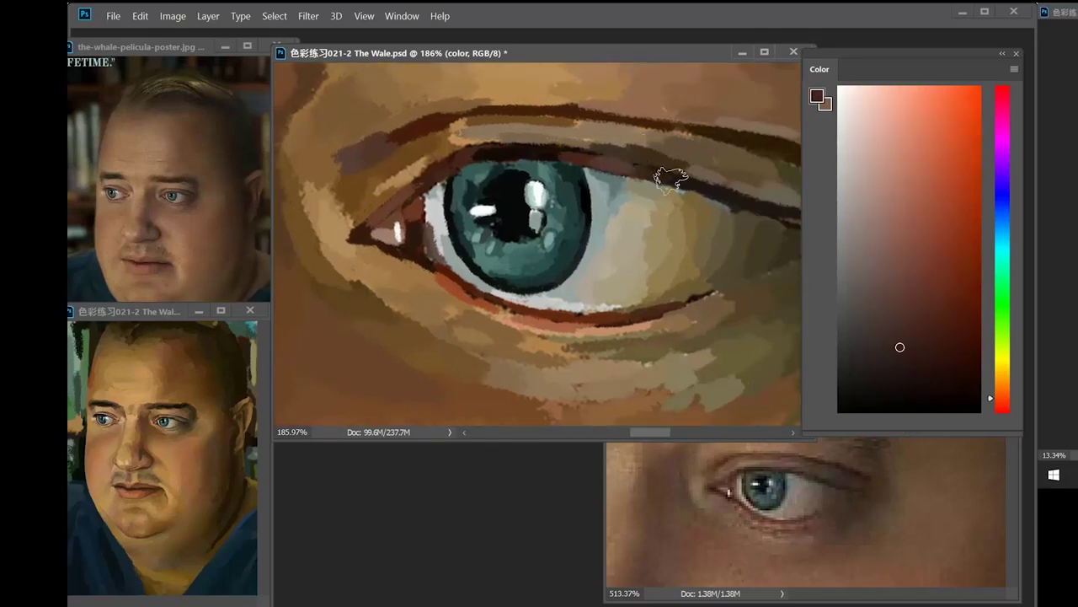
pyautogui.keyDown('alt'); pyautogui.click(662, 156); pyautogui.keyUp('alt')
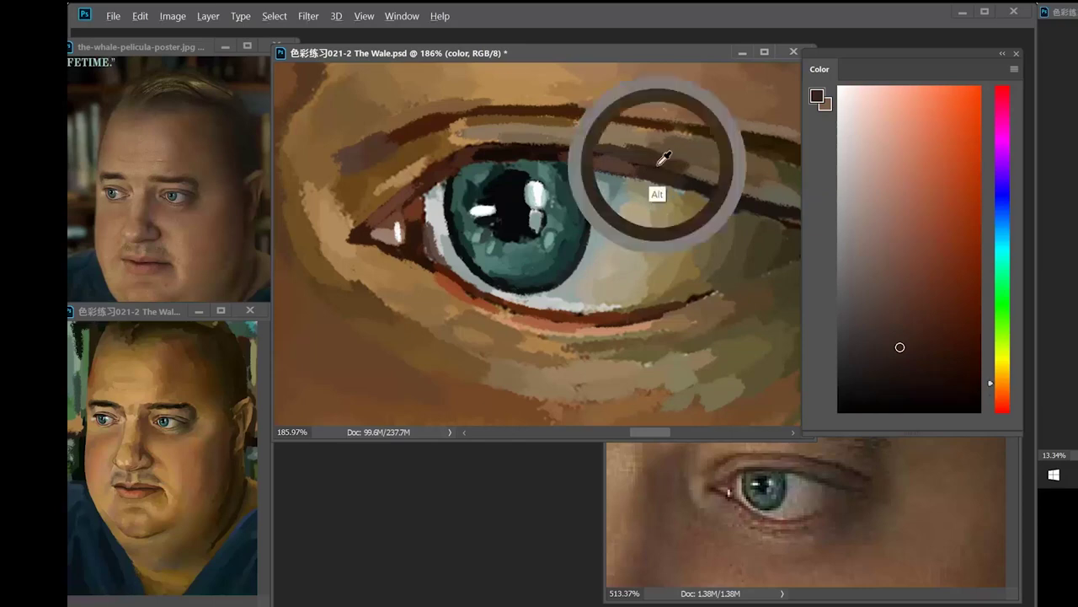
pyautogui.keyDown('alt'); pyautogui.click(595, 149); pyautogui.keyUp('alt')
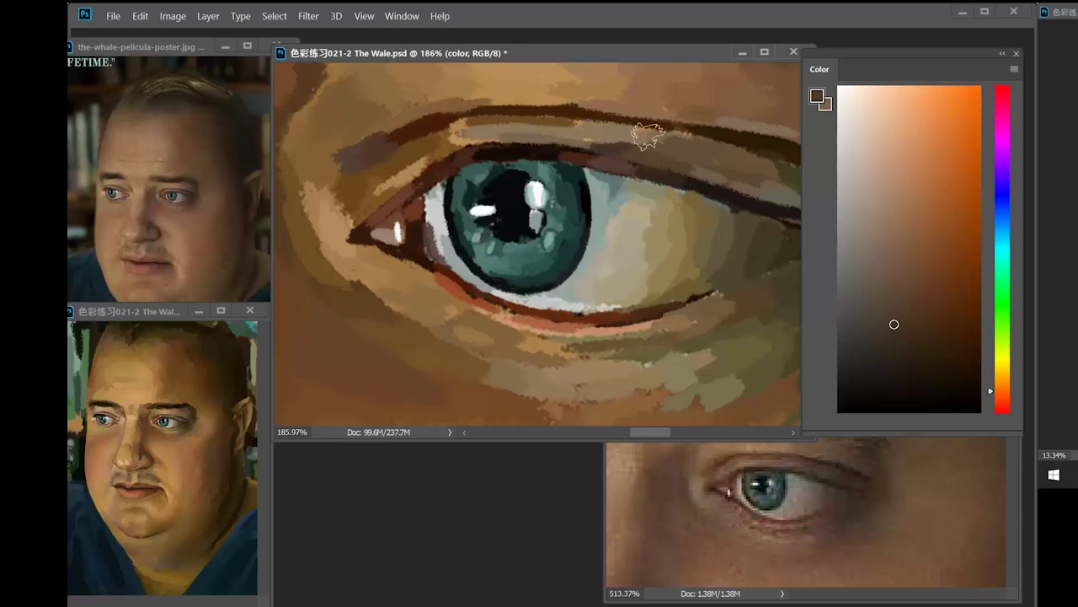
# - Deepen the left-hand eye's upper lash line near its outer corner with near-black and dark reddish brown
pyautogui.moveTo(391, 242); pyautogui.dragTo(909, 263)
pyautogui.moveTo(718, 559); pyautogui.dragTo(1011, 547)
pyautogui.moveTo(477, 239); pyautogui.dragTo(794, 270)
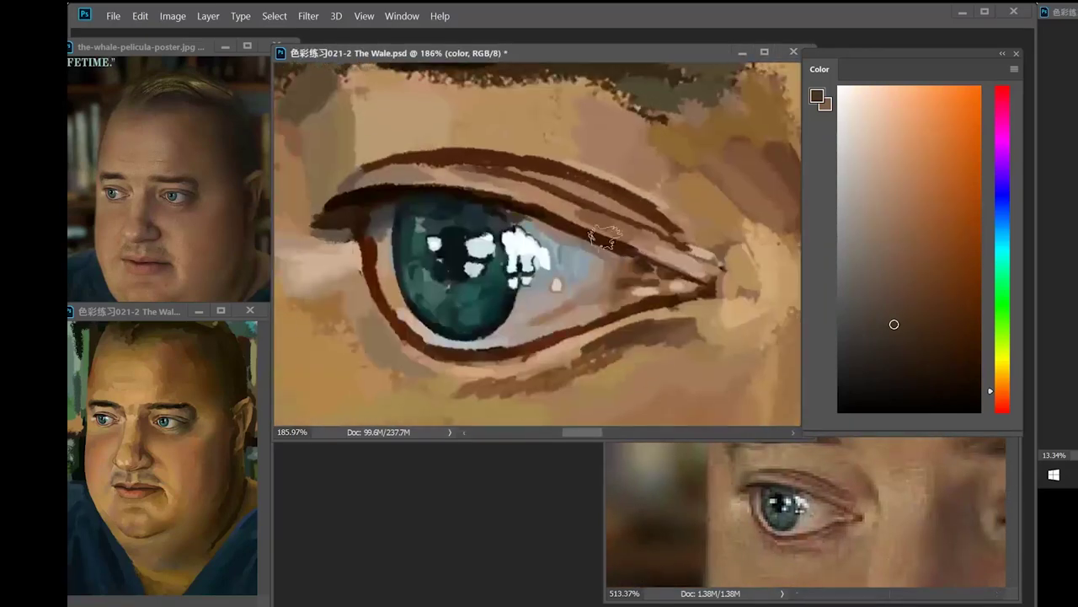
pyautogui.moveTo(503, 211); pyautogui.dragTo(561, 215)
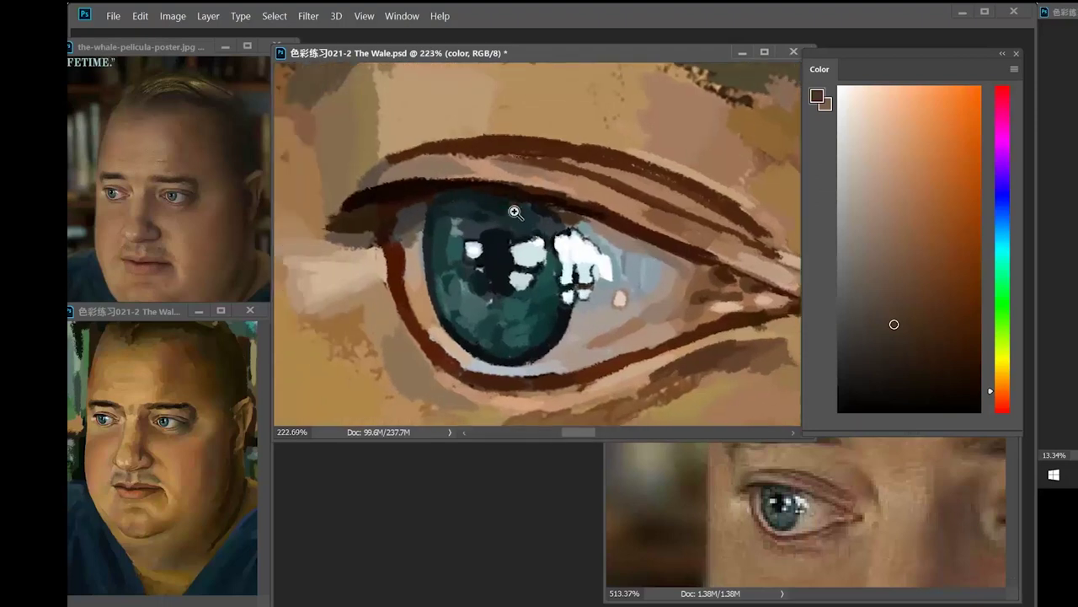
pyautogui.keyDown('alt'); pyautogui.click(373, 186); pyautogui.keyUp('alt')
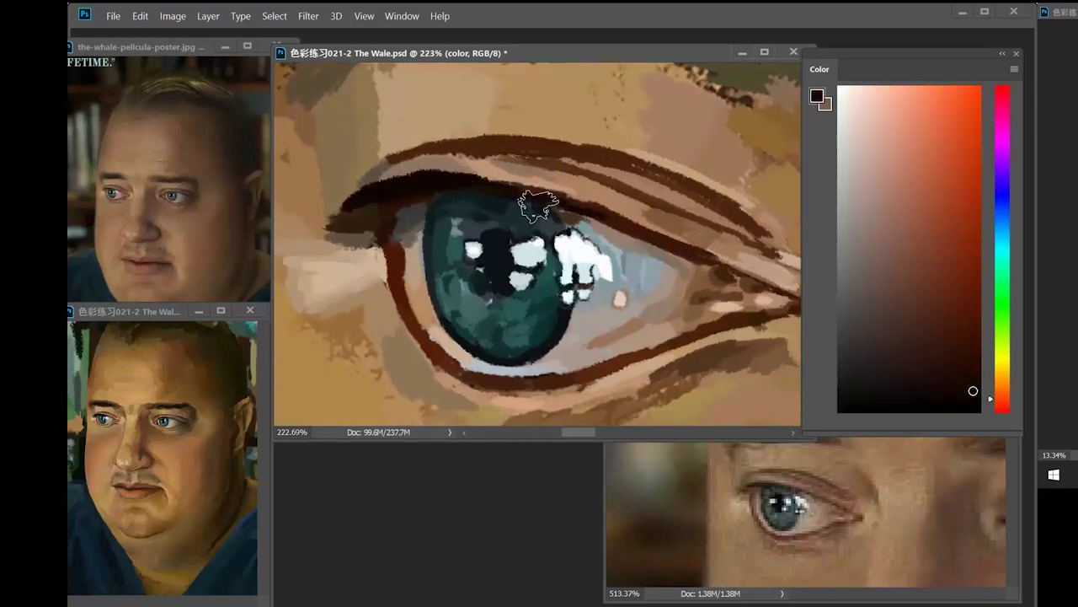
pyautogui.keyDown('alt'); pyautogui.click(397, 196); pyautogui.keyUp('alt')
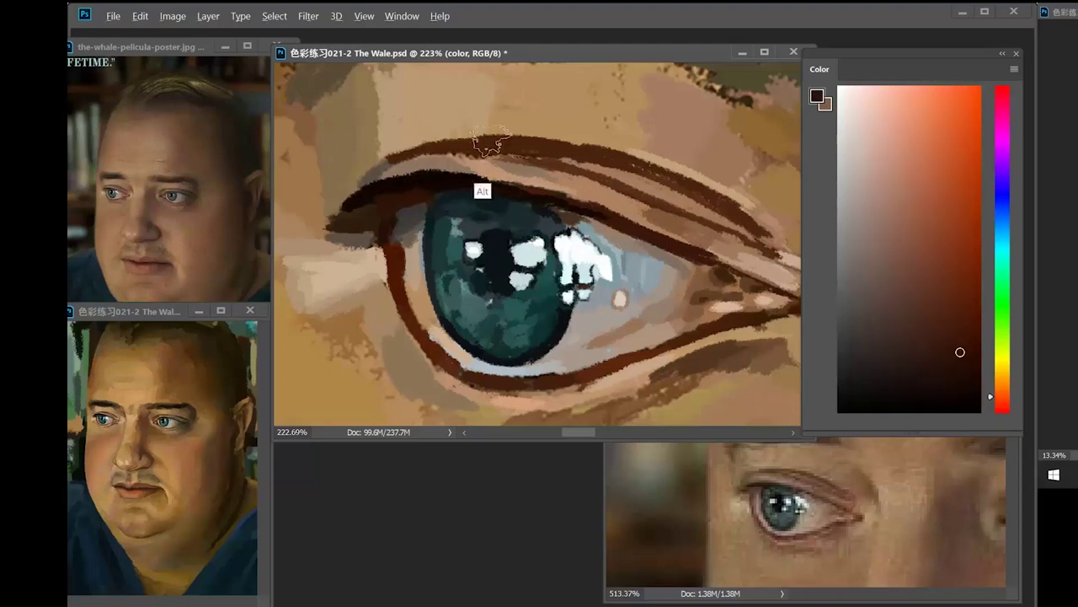
# - Blend the left-hand eye's upper lid fold with sampled skin browns and shade the eye white beside the iris dark brown
pyautogui.keyDown('alt'); pyautogui.click(487, 151); pyautogui.keyUp('alt')
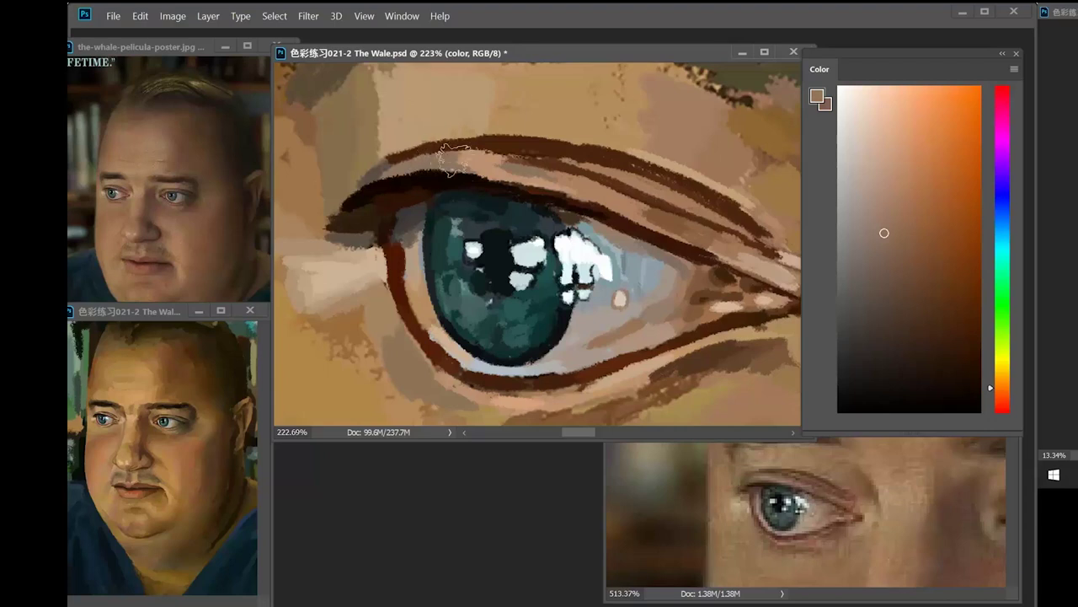
pyautogui.keyDown('alt'); pyautogui.click(425, 147); pyautogui.keyUp('alt')
pyautogui.keyDown('alt'); pyautogui.click(389, 168); pyautogui.keyUp('alt')
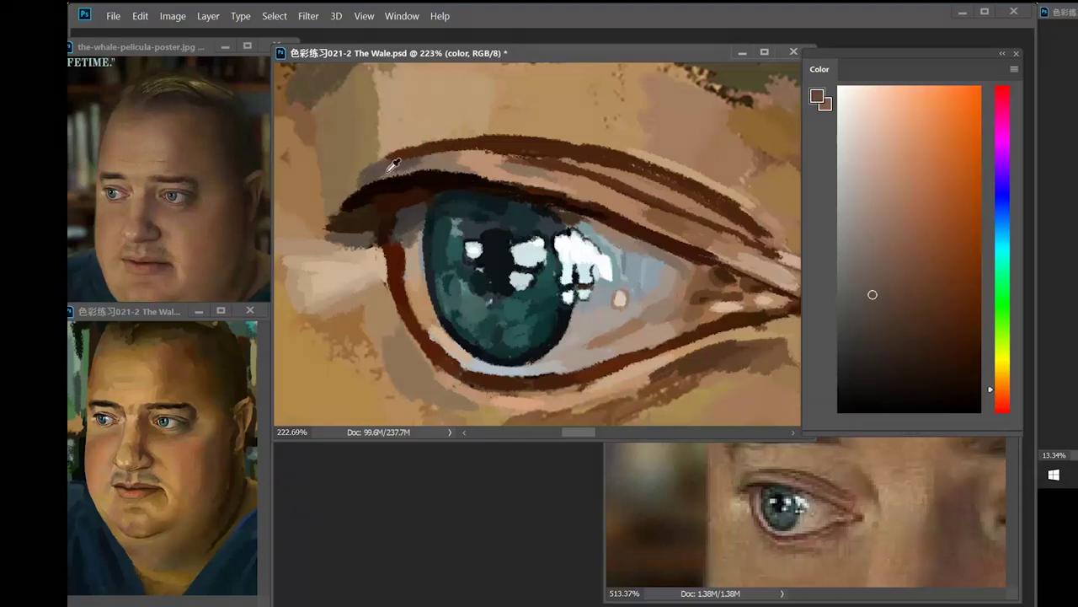
pyautogui.moveTo(358, 181); pyautogui.dragTo(391, 165)
pyautogui.keyDown('alt'); pyautogui.click(349, 174); pyautogui.keyUp('alt')
pyautogui.keyDown('alt'); pyautogui.click(473, 159); pyautogui.keyUp('alt')
pyautogui.moveTo(489, 160); pyautogui.dragTo(548, 171)
pyautogui.keyDown('alt'); pyautogui.click(414, 221); pyautogui.keyUp('alt')
pyautogui.moveTo(399, 202); pyautogui.dragTo(414, 217)
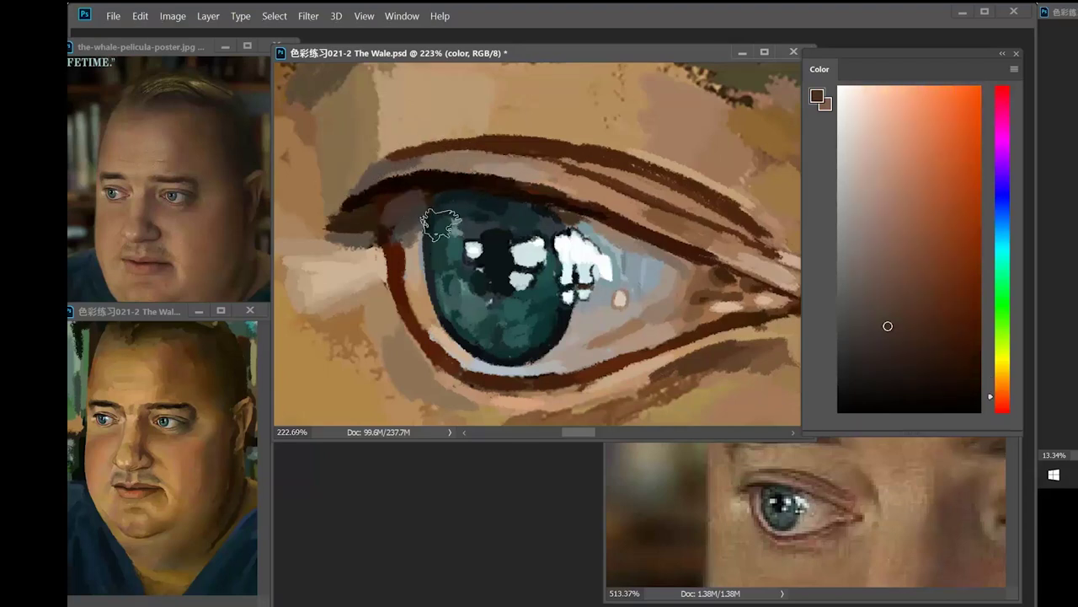
# - Refine the left-hand eye's upper lid crease and folds toward the inner corner with sampled tones
pyautogui.keyDown('alt'); pyautogui.click(633, 217); pyautogui.keyUp('alt')
pyautogui.moveTo(416, 144); pyautogui.dragTo(509, 132)
pyautogui.keyDown('alt'); pyautogui.click(566, 157); pyautogui.keyUp('alt')
pyautogui.moveTo(470, 131); pyautogui.dragTo(660, 158)
pyautogui.moveTo(674, 211); pyautogui.dragTo(507, 225)
pyautogui.moveTo(578, 149); pyautogui.dragTo(678, 221)
pyautogui.keyDown('alt'); pyautogui.click(716, 202); pyautogui.keyUp('alt')
# - Smooth the left-hand eyebrow's outer end and the adjoining temple skin with sampled ochre and grey-brown strokes
pyautogui.moveTo(329, 182)
pyautogui.mouseDown()
pyautogui.moveTo(571, 221)
pyautogui.moveTo(636, 371)
pyautogui.mouseUp()
pyautogui.scroll(1, 636, 370)
pyautogui.keyDown('alt'); pyautogui.click(534, 317); pyautogui.keyUp('alt')
pyautogui.moveTo(541, 286); pyautogui.dragTo(547, 337)
pyautogui.keyDown('alt'); pyautogui.click(428, 194); pyautogui.keyUp('alt')
pyautogui.keyDown('alt'); pyautogui.click(436, 296); pyautogui.keyUp('alt')
pyautogui.moveTo(438, 173); pyautogui.dragTo(438, 279)
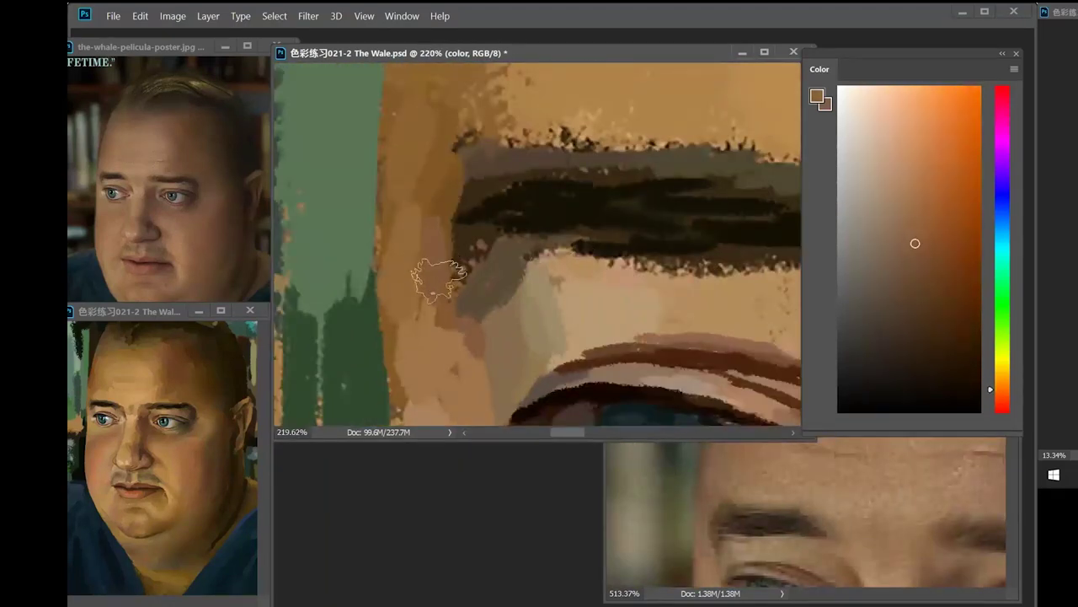
pyautogui.keyDown('alt'); pyautogui.click(476, 150); pyautogui.keyUp('alt')
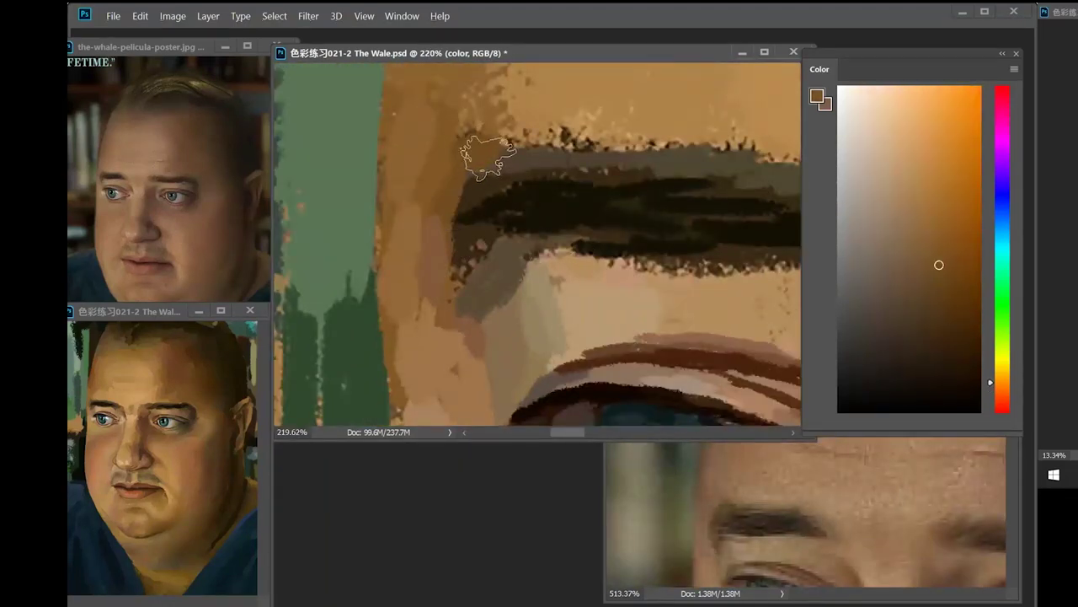
pyautogui.keyDown('alt'); pyautogui.click(489, 167); pyautogui.keyUp('alt')
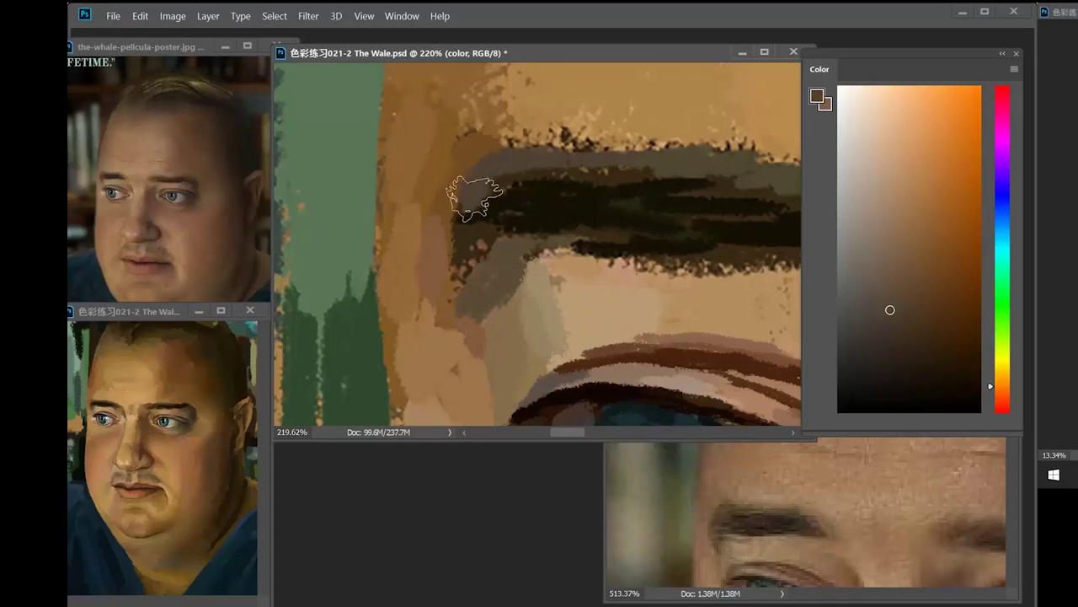
# - Clean the left-hand eyebrow's lower edge near its outer end with dark brown and a muted tan
pyautogui.keyDown('alt'); pyautogui.click(591, 223); pyautogui.keyUp('alt')
pyautogui.moveTo(546, 244); pyautogui.dragTo(617, 251)
pyautogui.keyDown('alt'); pyautogui.click(709, 262); pyautogui.keyUp('alt')
pyautogui.keyDown('alt'); pyautogui.click(542, 302); pyautogui.keyUp('alt')
pyautogui.moveTo(532, 263)
pyautogui.mouseDown()
pyautogui.moveTo(590, 252)
pyautogui.moveTo(571, 248)
pyautogui.moveTo(663, 247)
pyautogui.moveTo(648, 261)
pyautogui.moveTo(588, 259)
pyautogui.mouseUp()
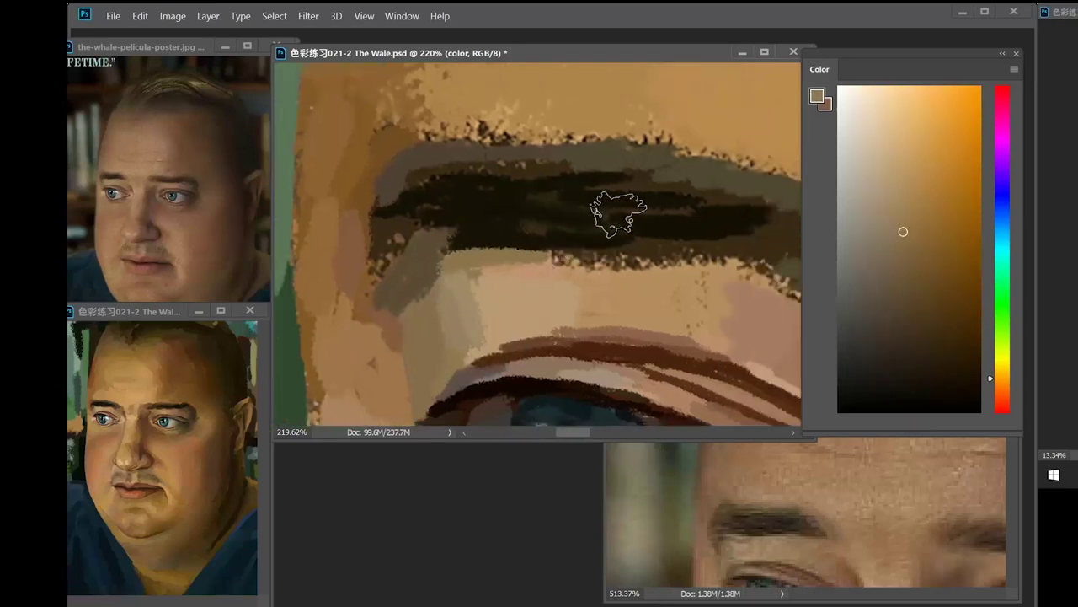
# - Fill the left-hand eyebrow's body with near-black brown and even out its ragged lower edge with sampled tan
pyautogui.keyDown('alt'); pyautogui.click(551, 181); pyautogui.keyUp('alt')
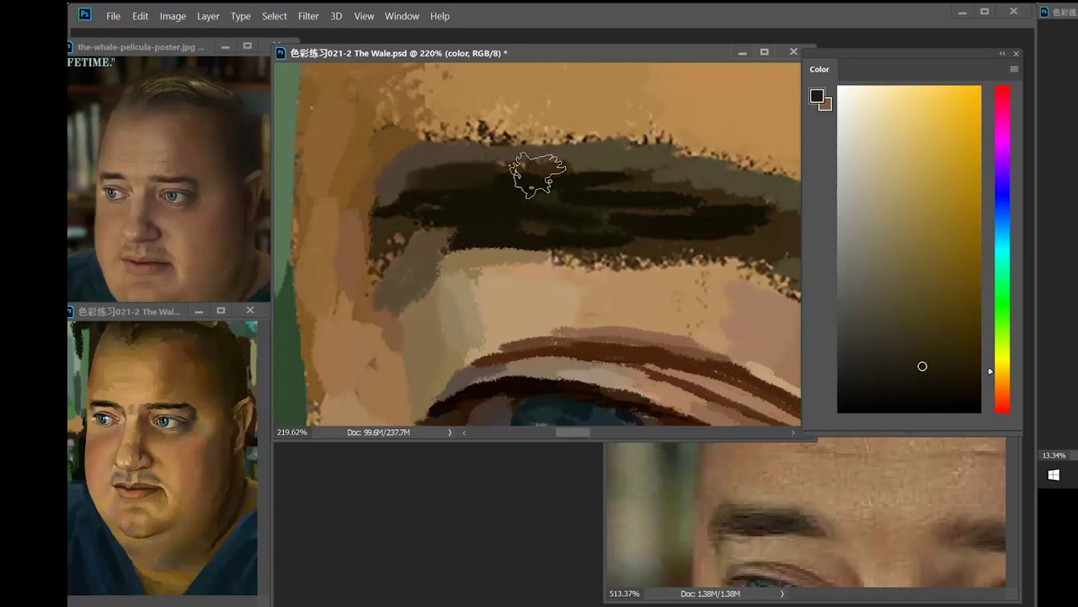
pyautogui.keyDown('alt'); pyautogui.click(617, 190); pyautogui.keyUp('alt')
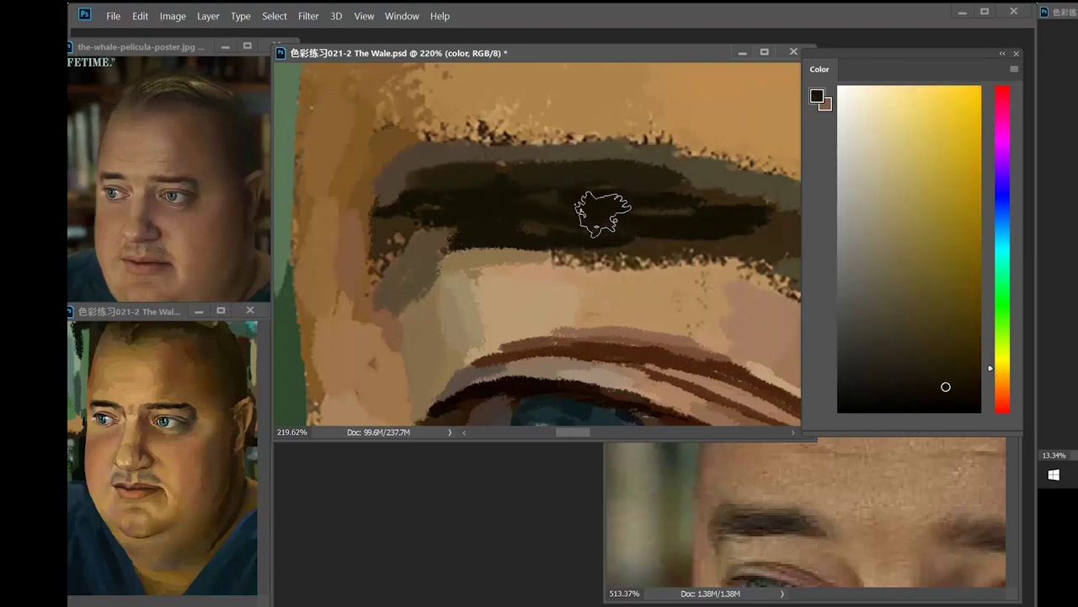
pyautogui.keyDown('alt'); pyautogui.click(686, 253); pyautogui.keyUp('alt')
pyautogui.keyDown('alt'); pyautogui.click(635, 282); pyautogui.keyUp('alt')
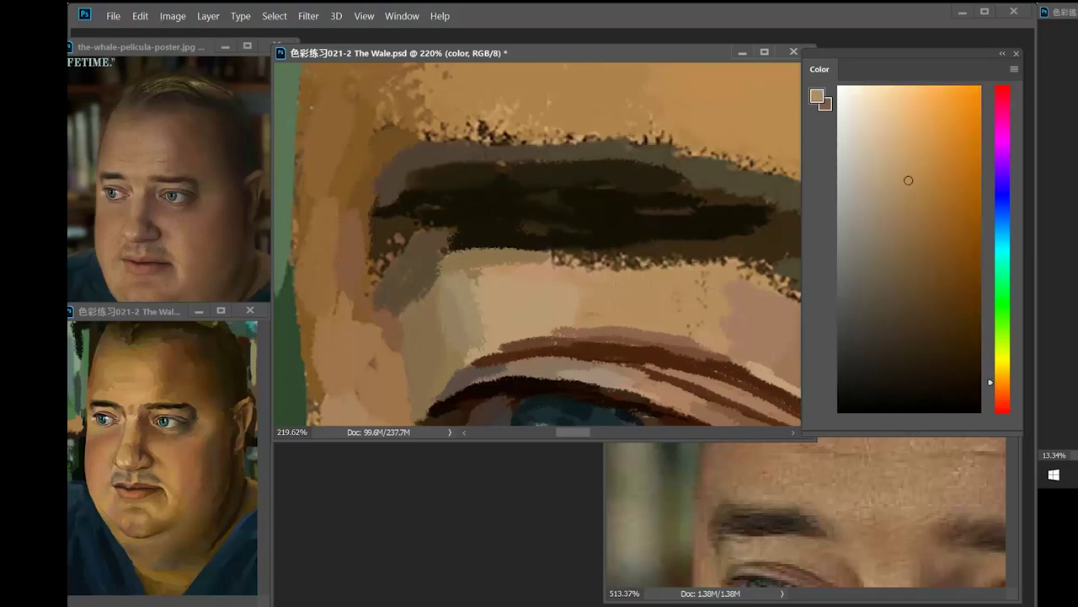
pyautogui.moveTo(603, 270); pyautogui.dragTo(702, 275)
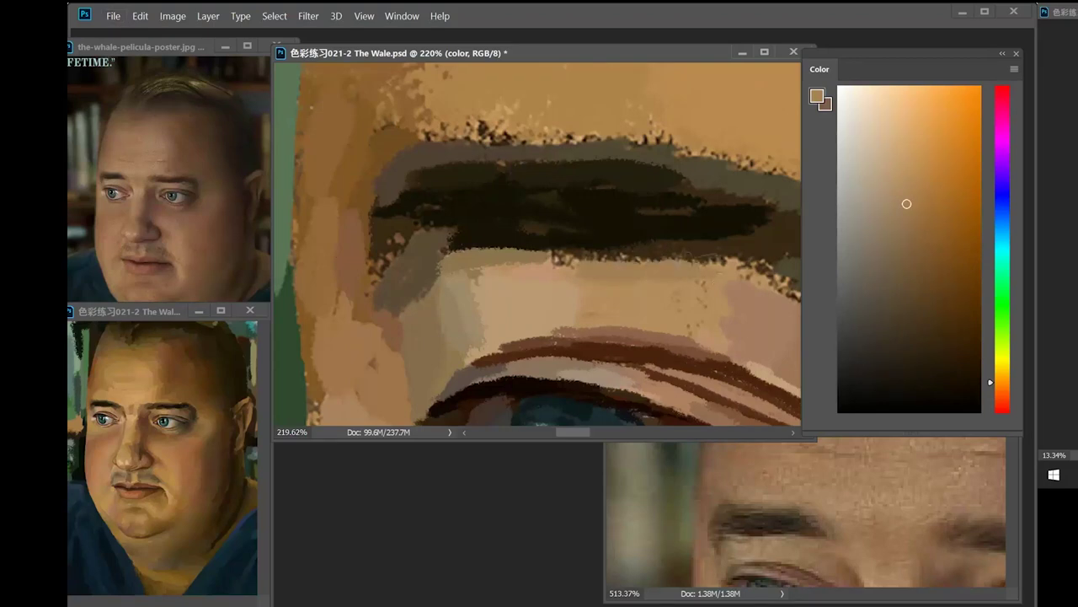
pyautogui.moveTo(588, 267); pyautogui.dragTo(713, 268)
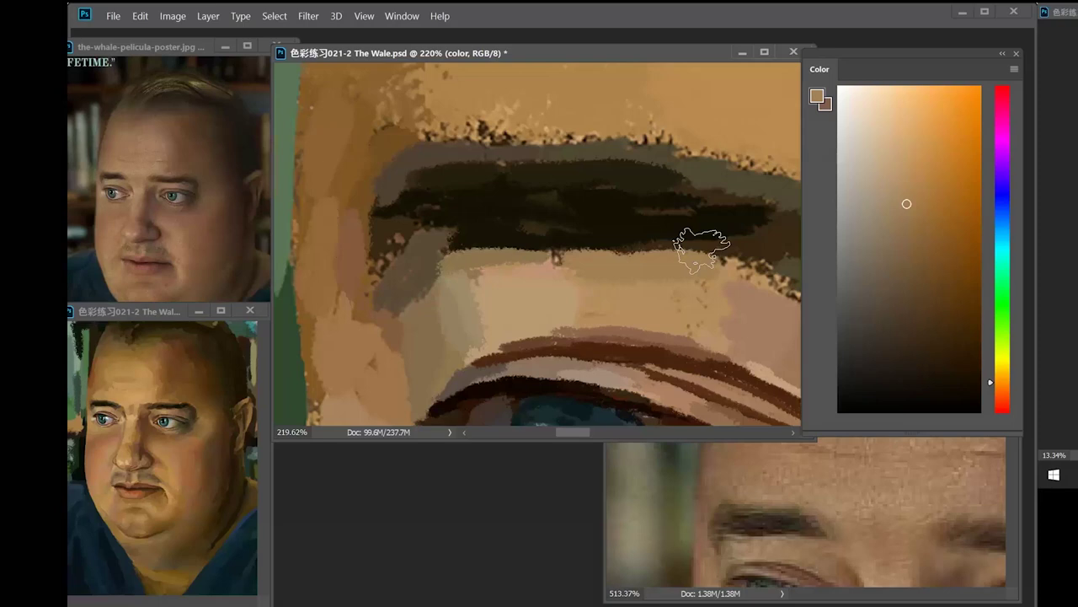
# - Refine the left-hand eyebrow's lower edge toward its inner end with sampled brow and skin tones
pyautogui.moveTo(676, 307); pyautogui.dragTo(514, 308)
pyautogui.moveTo(586, 288); pyautogui.dragTo(539, 287)
pyautogui.keyDown('alt'); pyautogui.click(686, 245); pyautogui.keyUp('alt')
pyautogui.keyDown('alt'); pyautogui.click(645, 253); pyautogui.keyUp('alt')
pyautogui.moveTo(620, 244)
pyautogui.mouseDown()
pyautogui.moveTo(595, 234)
pyautogui.moveTo(628, 265)
pyautogui.moveTo(706, 272)
pyautogui.moveTo(742, 231)
pyautogui.mouseUp()
pyautogui.keyDown('alt'); pyautogui.click(651, 250); pyautogui.keyUp('alt')
# - Blend the skin around the left-hand eyebrow's inner end with sampled light tan and brown strokes
pyautogui.keyDown('alt'); pyautogui.click(698, 257); pyautogui.keyUp('alt')
pyautogui.keyDown('alt'); pyautogui.click(759, 244); pyautogui.keyUp('alt')
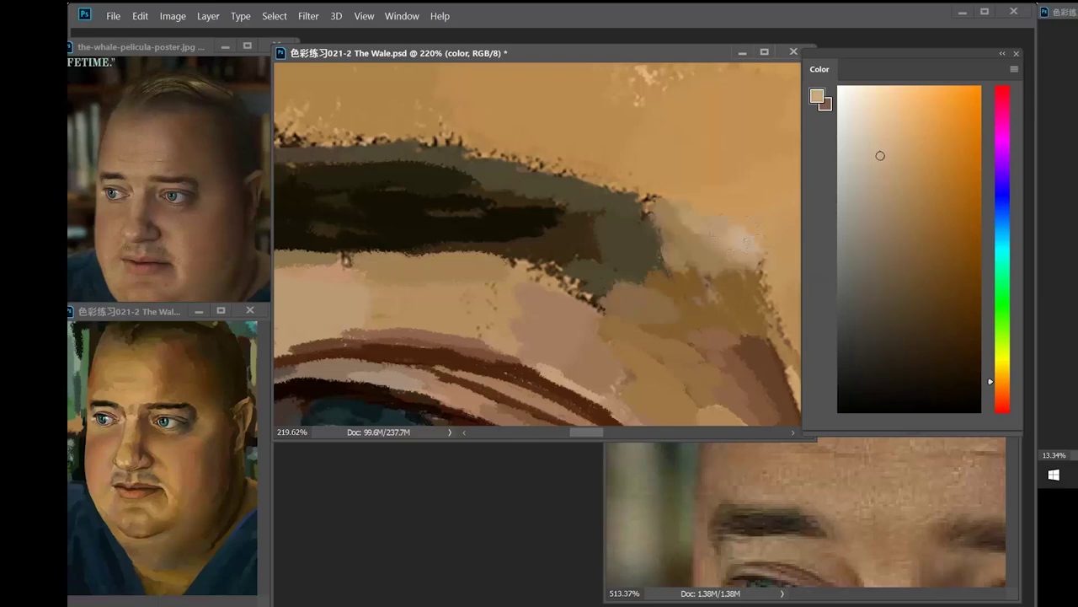
pyautogui.moveTo(624, 337); pyautogui.dragTo(620, 289)
pyautogui.keyDown('alt'); pyautogui.click(582, 278); pyautogui.keyUp('alt')
pyautogui.moveTo(590, 274); pyautogui.dragTo(658, 290)
pyautogui.moveTo(590, 295); pyautogui.dragTo(640, 295)
# - Soften the left-hand eyebrow's upper edge into the forehead with repeated strokes of sampled brow and skin colours
pyautogui.moveTo(472, 169); pyautogui.dragTo(623, 371)
pyautogui.keyDown('alt'); pyautogui.click(509, 219); pyautogui.keyUp('alt')
pyautogui.keyDown('alt'); pyautogui.click(548, 202); pyautogui.keyUp('alt')
pyautogui.moveTo(522, 220); pyautogui.dragTo(593, 188)
pyautogui.keyDown('alt'); pyautogui.click(624, 257); pyautogui.keyUp('alt')
pyautogui.moveTo(628, 249); pyautogui.dragTo(699, 252)
pyautogui.moveTo(472, 236); pyautogui.dragTo(619, 244)
pyautogui.moveTo(413, 211)
pyautogui.mouseDown()
pyautogui.moveTo(497, 221)
pyautogui.moveTo(459, 273)
pyautogui.mouseUp()
pyautogui.keyDown('alt'); pyautogui.click(505, 226); pyautogui.keyUp('alt')
pyautogui.keyDown('alt'); pyautogui.click(506, 295); pyautogui.keyUp('alt')
pyautogui.moveTo(513, 286); pyautogui.dragTo(554, 258)
pyautogui.keyDown('alt'); pyautogui.click(547, 210); pyautogui.keyUp('alt')
pyautogui.moveTo(506, 223)
pyautogui.mouseDown()
pyautogui.moveTo(544, 207)
pyautogui.moveTo(508, 216)
pyautogui.mouseUp()
pyautogui.keyDown('alt'); pyautogui.click(508, 216); pyautogui.keyUp('alt')
# - Blend the right-hand eyebrow's inner end and upper edge into the forehead with sampled browns
pyautogui.moveTo(674, 253); pyautogui.dragTo(505, 252)
pyautogui.moveTo(849, 484); pyautogui.dragTo(628, 505)
pyautogui.keyDown('alt'); pyautogui.click(472, 198); pyautogui.keyUp('alt')
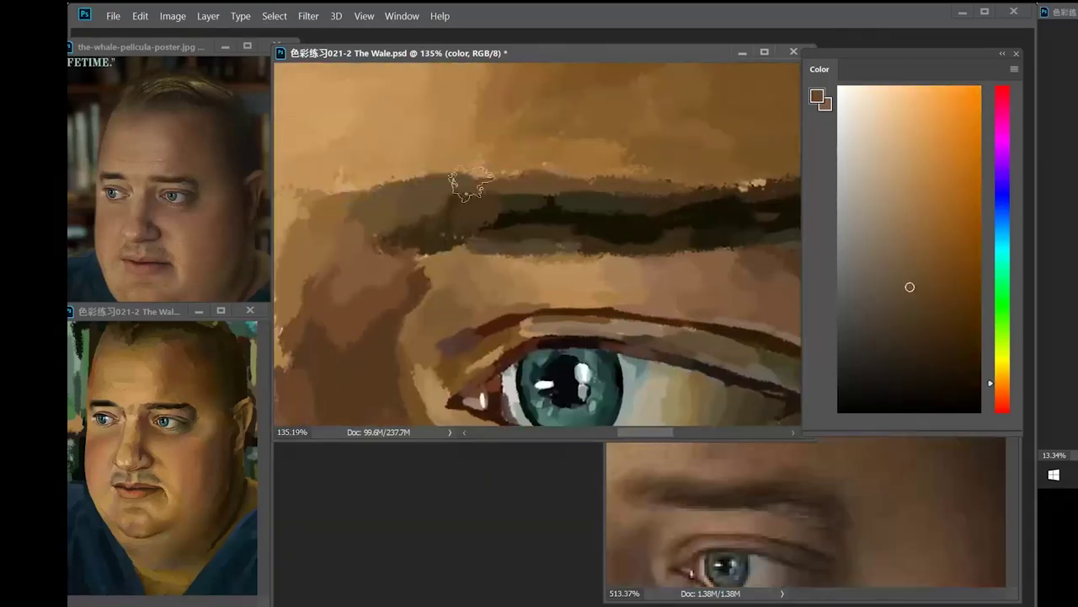
pyautogui.moveTo(469, 186); pyautogui.dragTo(362, 184)
pyautogui.keyDown('alt'); pyautogui.click(638, 236); pyautogui.keyUp('alt')
pyautogui.moveTo(638, 236); pyautogui.dragTo(674, 198)
pyautogui.keyDown('alt'); pyautogui.click(674, 244); pyautogui.keyUp('alt')
pyautogui.moveTo(674, 320); pyautogui.dragTo(547, 281)
pyautogui.keyDown('alt'); pyautogui.click(687, 337); pyautogui.keyUp('alt')
# - Blend the cheek skin beyond the right-hand eye's outer corner with sampled tan and orange-brown tones
pyautogui.scroll(-2, 599, 258)
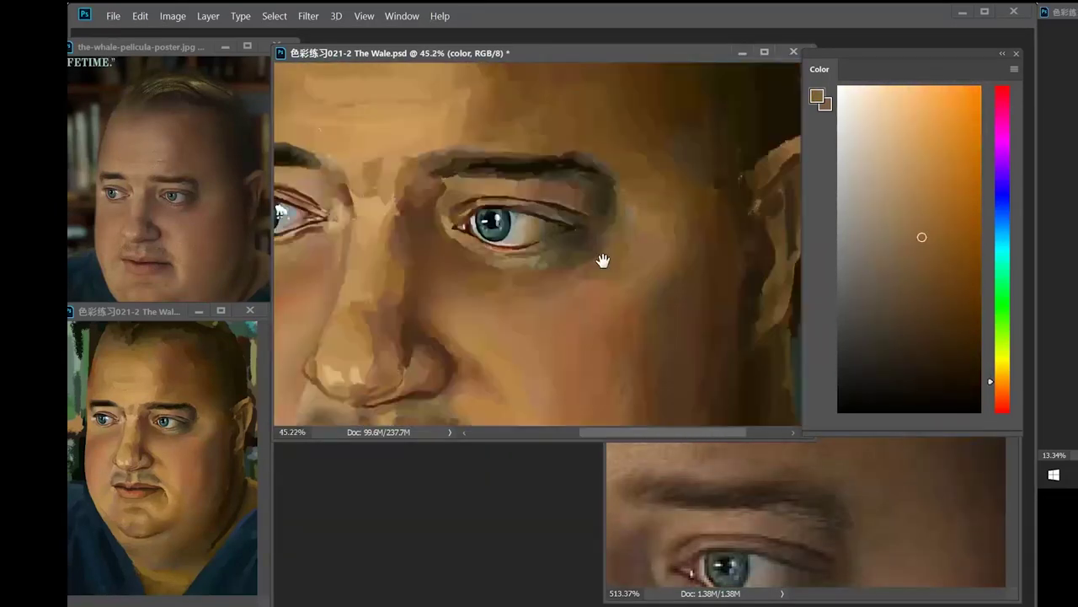
pyautogui.scroll(4, 686, 308)
pyautogui.rightClick(666, 278)
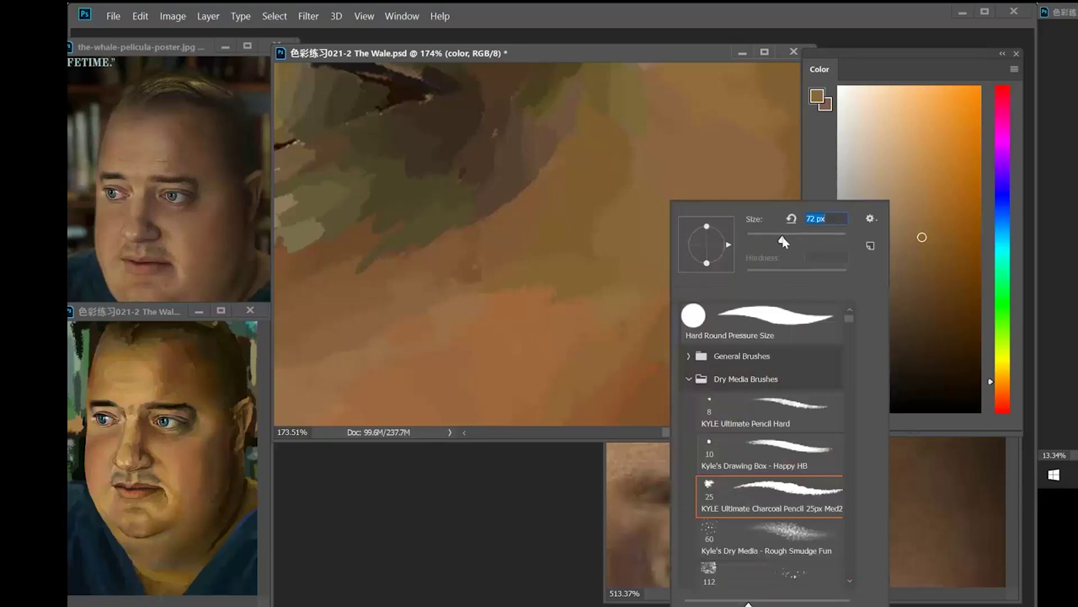
pyautogui.keyDown('alt'); pyautogui.click(581, 214); pyautogui.keyUp('alt')
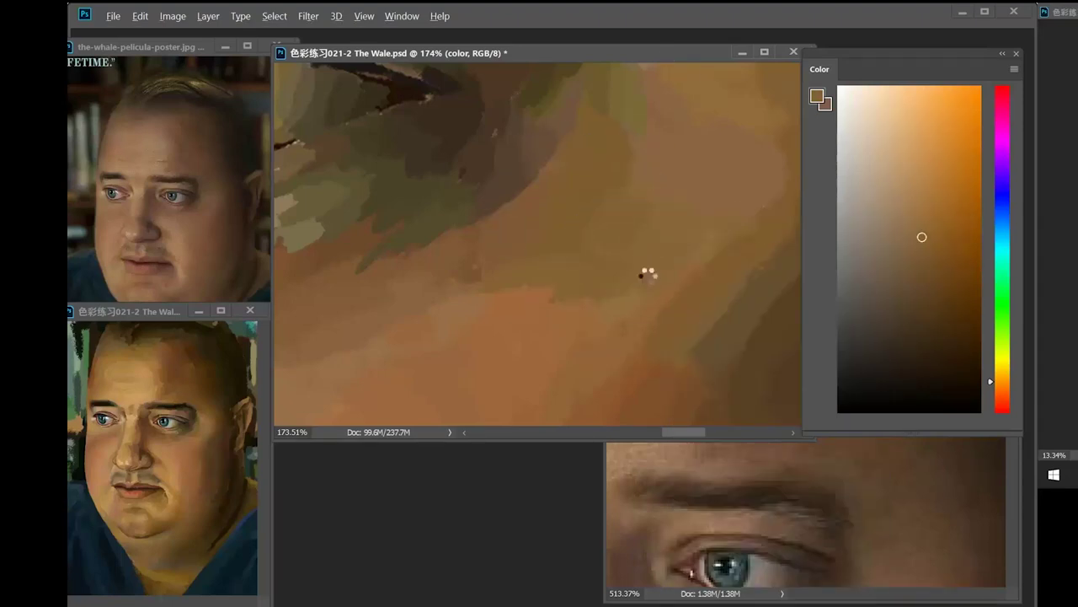
pyautogui.keyDown('alt'); pyautogui.click(548, 274); pyautogui.keyUp('alt')
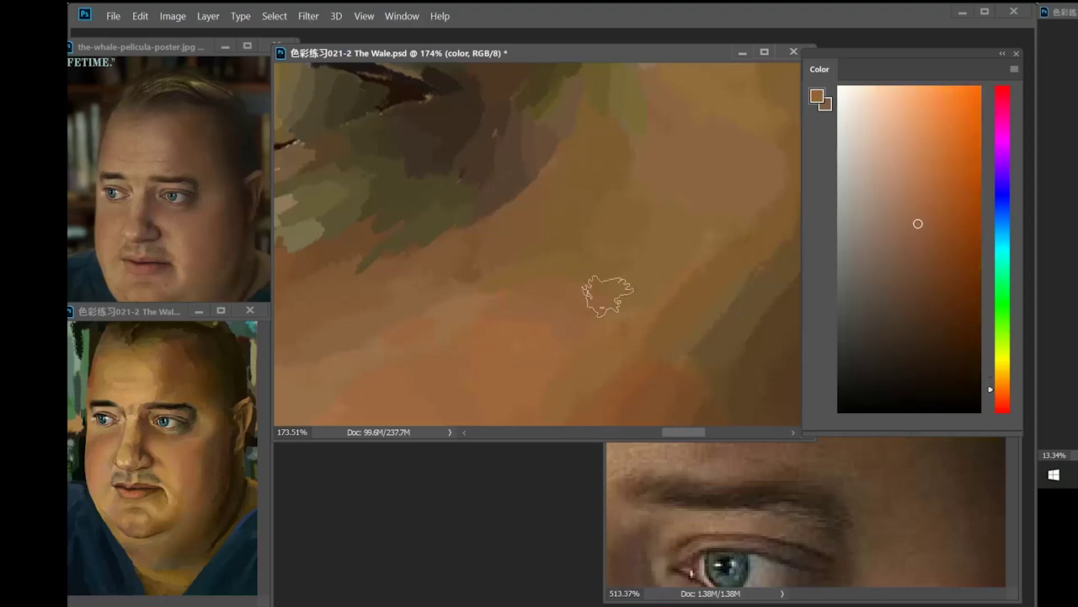
pyautogui.moveTo(609, 296); pyautogui.dragTo(587, 278)
# - Adjust the charcoal brush size and soften the cheekbone's edge into the side shadow with sampled browns
pyautogui.rightClick(629, 247)
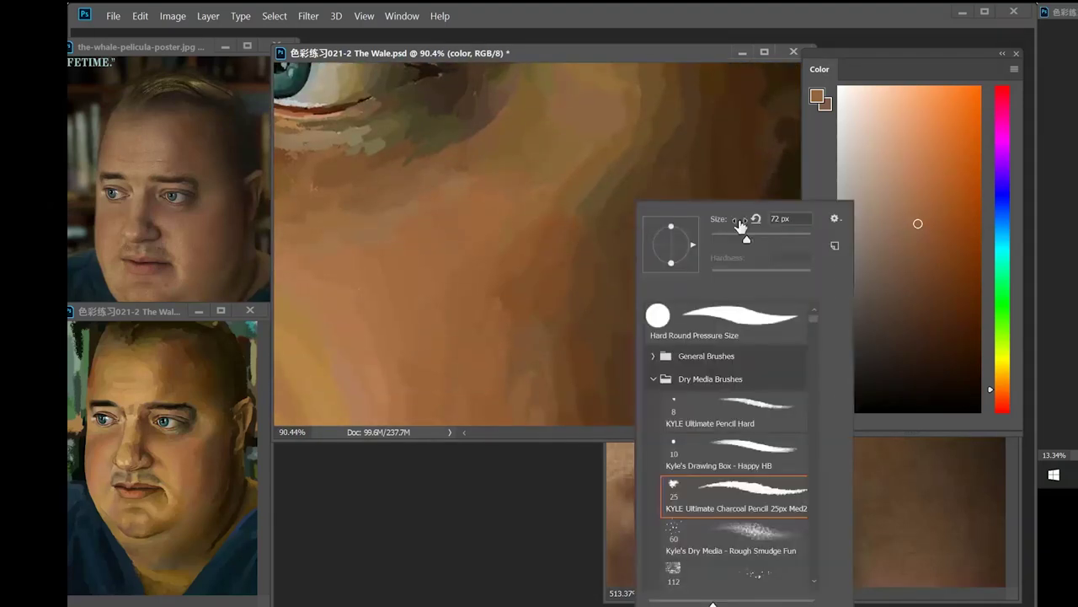
pyautogui.click(632, 79)
pyautogui.moveTo(615, 177)
pyautogui.mouseDown()
pyautogui.moveTo(573, 194)
pyautogui.moveTo(593, 222)
pyautogui.mouseUp()
pyautogui.rightClick(617, 224)
pyautogui.press('Return')
pyautogui.keyDown('alt'); pyautogui.click(570, 212); pyautogui.keyUp('alt')
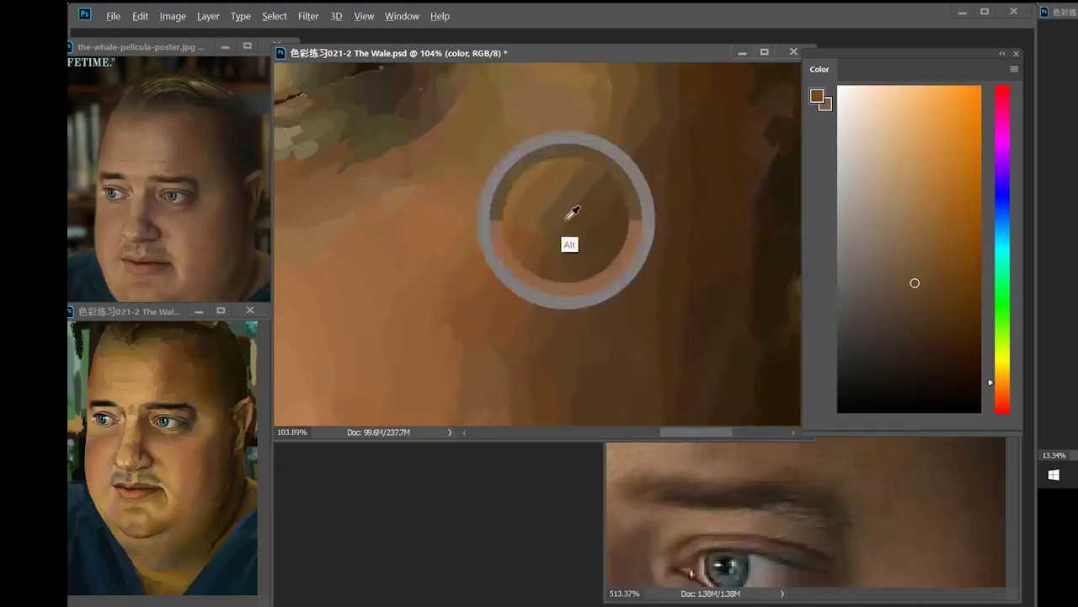
pyautogui.keyDown('alt'); pyautogui.click(682, 234); pyautogui.keyUp('alt')
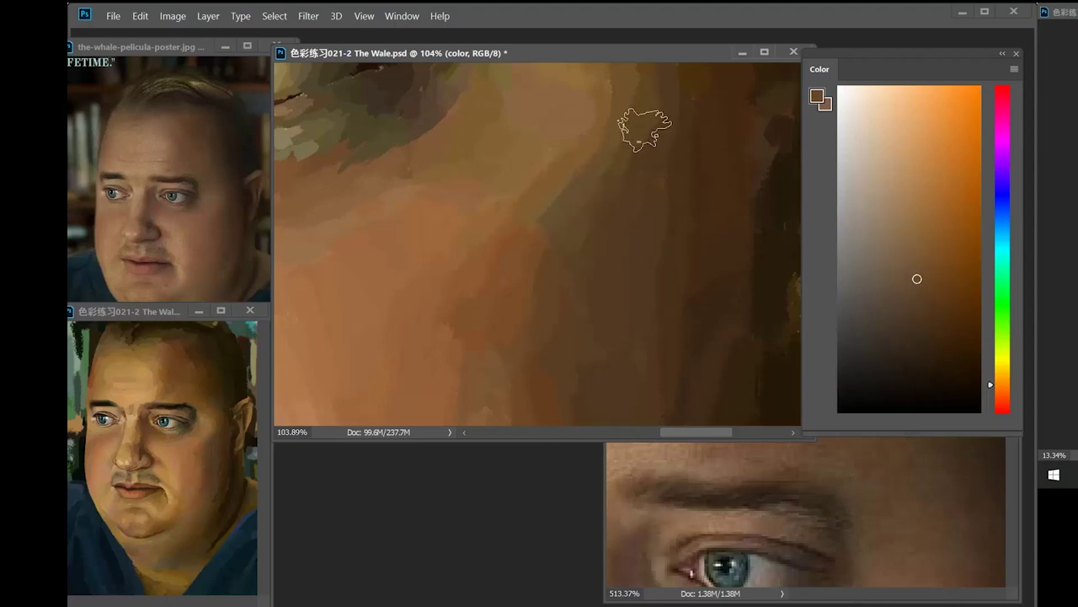
pyautogui.keyDown('alt'); pyautogui.click(540, 196); pyautogui.keyUp('alt')
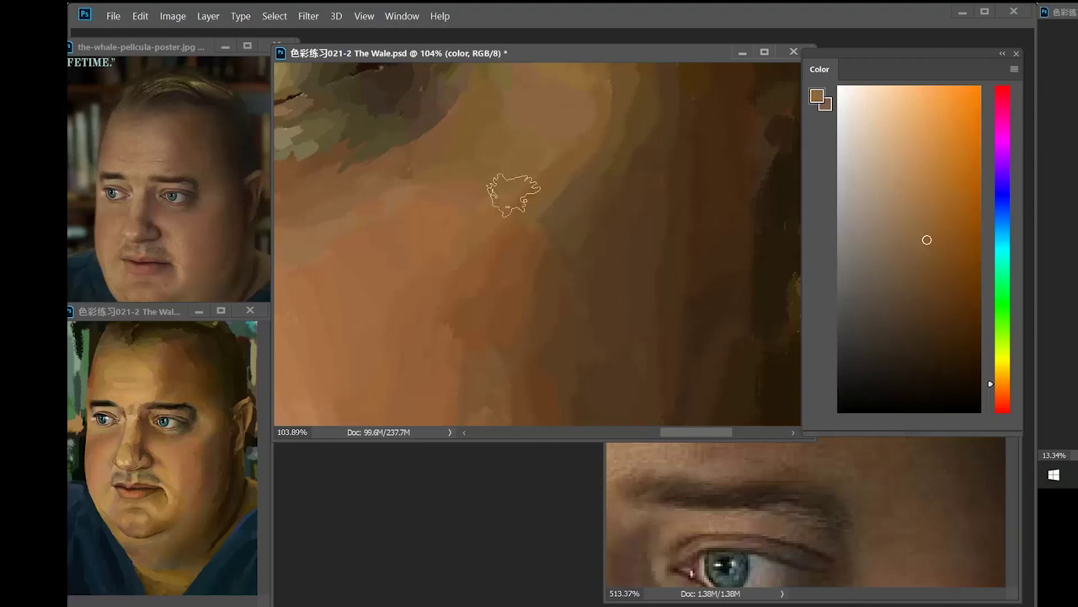
pyautogui.moveTo(570, 161); pyautogui.dragTo(542, 251)
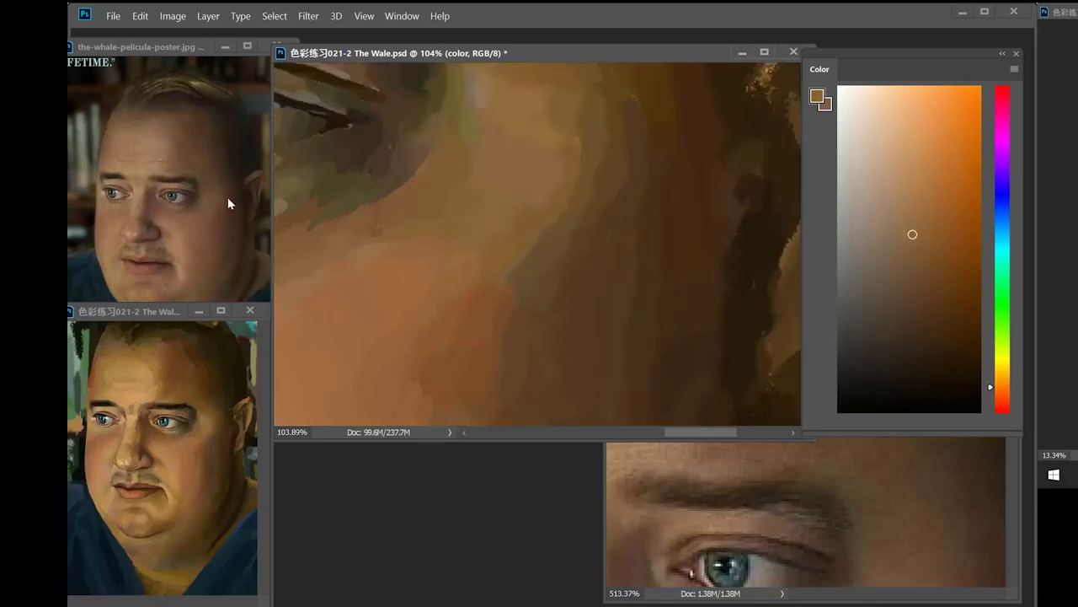
# - Smooth the tan-to-brown transition between the right-hand cheekbone and the temple shadow with sampled and slightly adjusted browns
pyautogui.moveTo(624, 145); pyautogui.dragTo(594, 181)
pyautogui.keyDown('alt'); pyautogui.click(520, 236); pyautogui.keyUp('alt')
pyautogui.keyDown('alt'); pyautogui.click(551, 216); pyautogui.keyUp('alt')
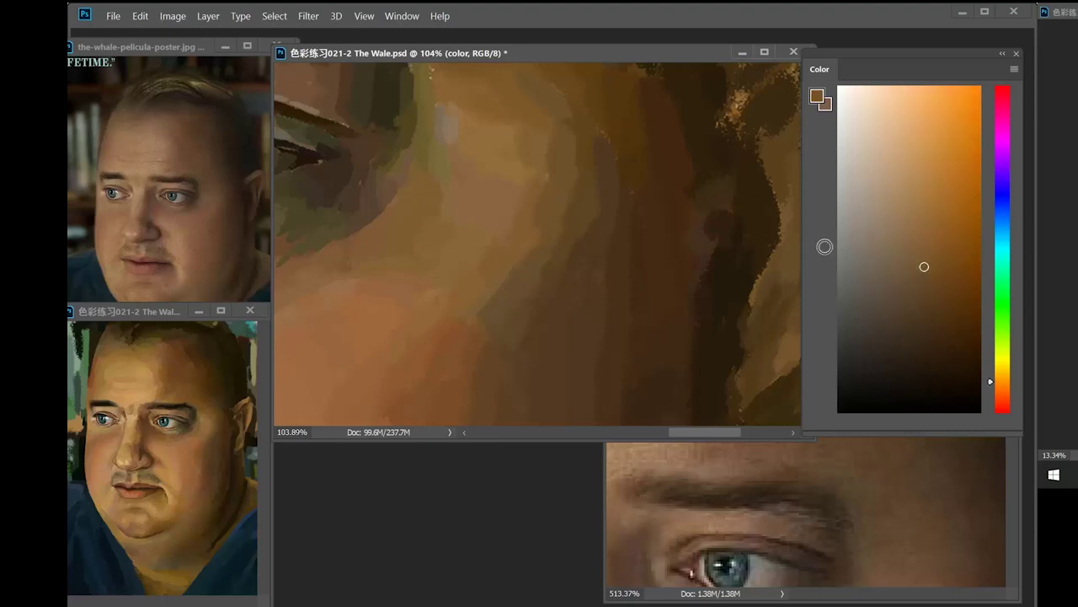
pyautogui.click(917, 257)
pyautogui.press('ctrl')
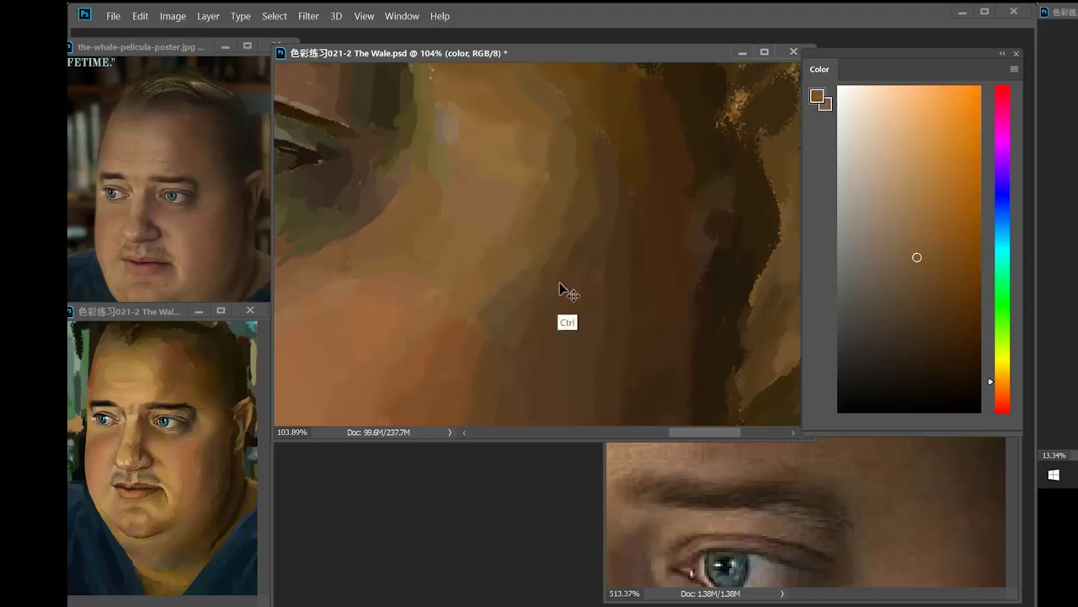
pyautogui.keyDown('alt'); pyautogui.click(541, 249); pyautogui.keyUp('alt')
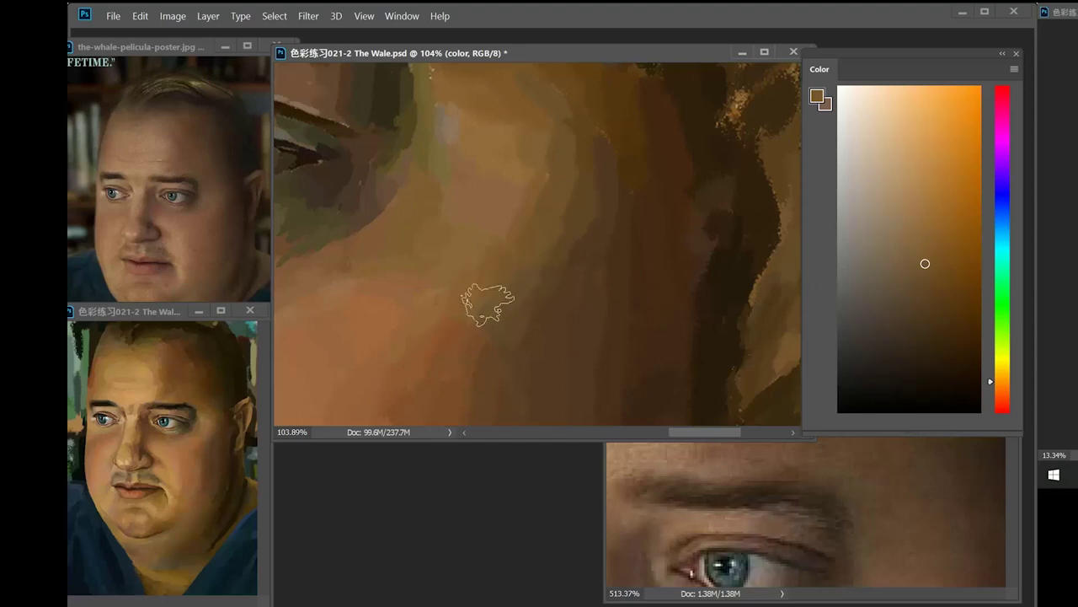
pyautogui.keyDown('alt'); pyautogui.click(603, 198); pyautogui.keyUp('alt')
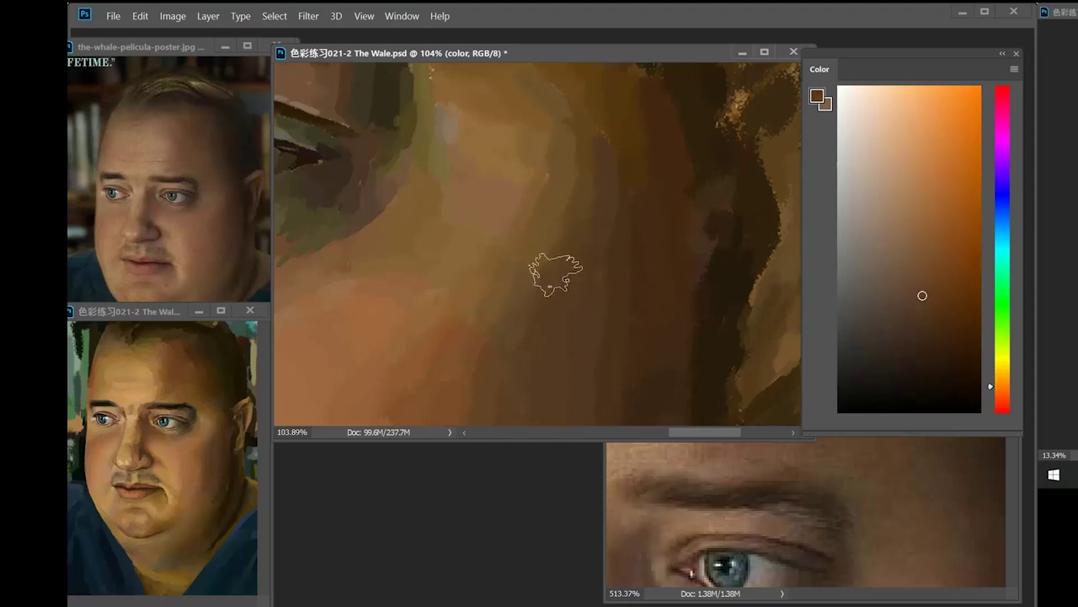
pyautogui.keyDown('alt'); pyautogui.click(549, 248); pyautogui.keyUp('alt')
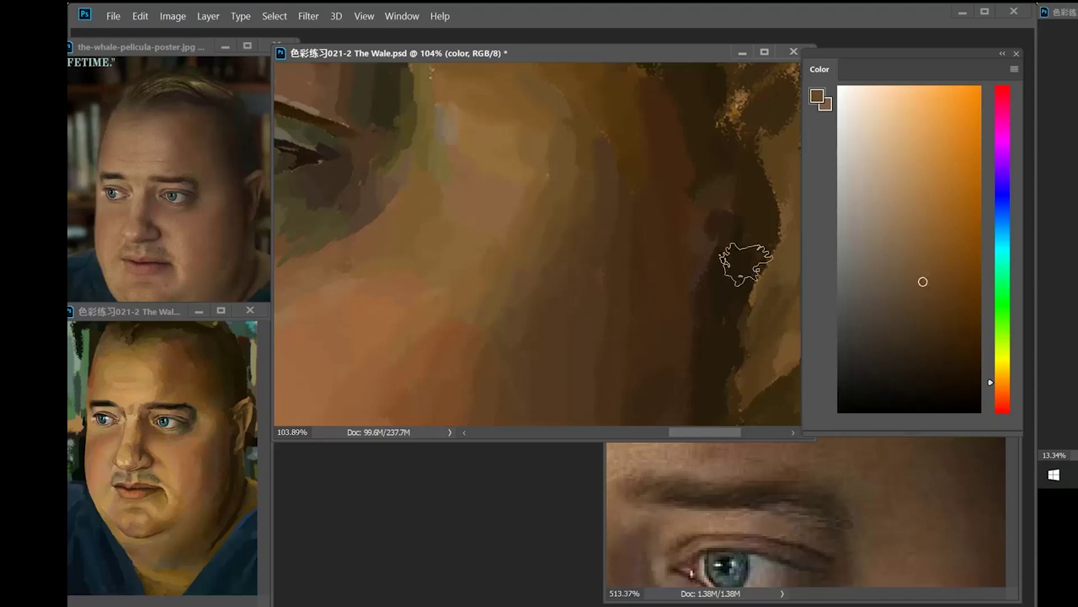
# - Stroke sampled browns down the shadowed side of the face between the right-hand cheek and the ear
pyautogui.moveTo(744, 262); pyautogui.dragTo(771, 186)
pyautogui.keyDown('alt'); pyautogui.click(565, 317); pyautogui.keyUp('alt')
pyautogui.moveTo(564, 317); pyautogui.dragTo(585, 180)
pyautogui.keyDown('alt'); pyautogui.click(637, 225); pyautogui.keyUp('alt')
pyautogui.moveTo(607, 286); pyautogui.dragTo(595, 199)
pyautogui.click(921, 258)
pyautogui.moveTo(582, 270); pyautogui.dragTo(650, 210)
pyautogui.keyDown('alt'); pyautogui.click(649, 210); pyautogui.keyUp('alt')
# - Even out the shadowed skin at the side of the face with further sampled browns and save the painting
pyautogui.moveTo(539, 215); pyautogui.dragTo(573, 220)
pyautogui.keyDown('alt'); pyautogui.click(561, 223); pyautogui.keyUp('alt')
pyautogui.keyDown('alt'); pyautogui.click(559, 227); pyautogui.keyUp('alt')
pyautogui.moveTo(556, 156); pyautogui.dragTo(603, 246)
pyautogui.keyDown('alt'); pyautogui.click(589, 171); pyautogui.keyUp('alt')
pyautogui.moveTo(581, 172); pyautogui.dragTo(562, 261)
pyautogui.keyDown('alt'); pyautogui.click(514, 157); pyautogui.keyUp('alt')
pyautogui.click(934, 261)
pyautogui.moveTo(613, 289); pyautogui.dragTo(566, 284)
pyautogui.scroll(-3, 567, 284)
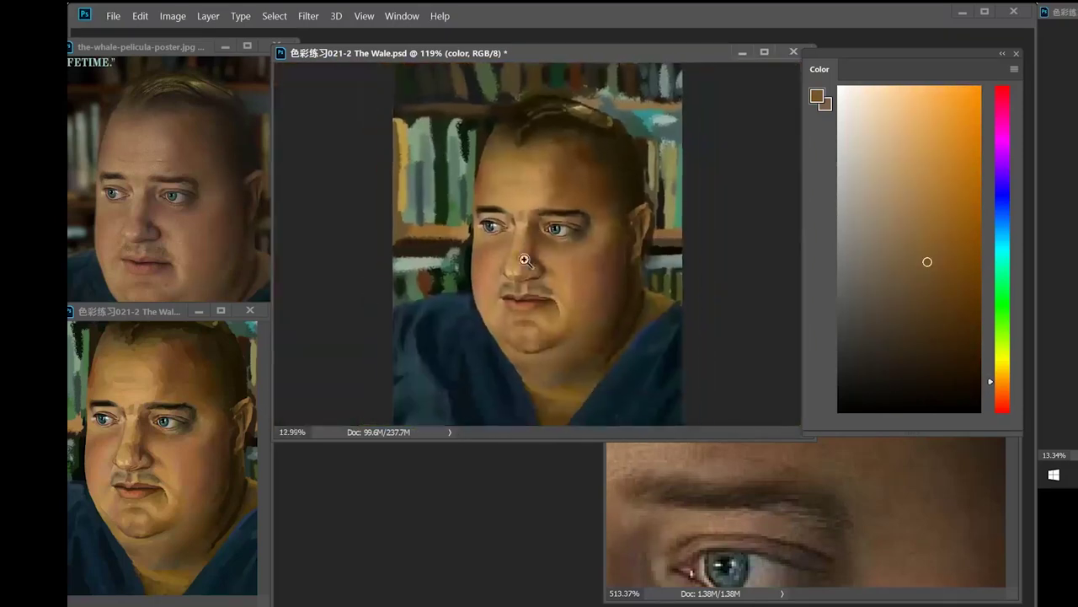
pyautogui.hotkey('ctrl', 's')
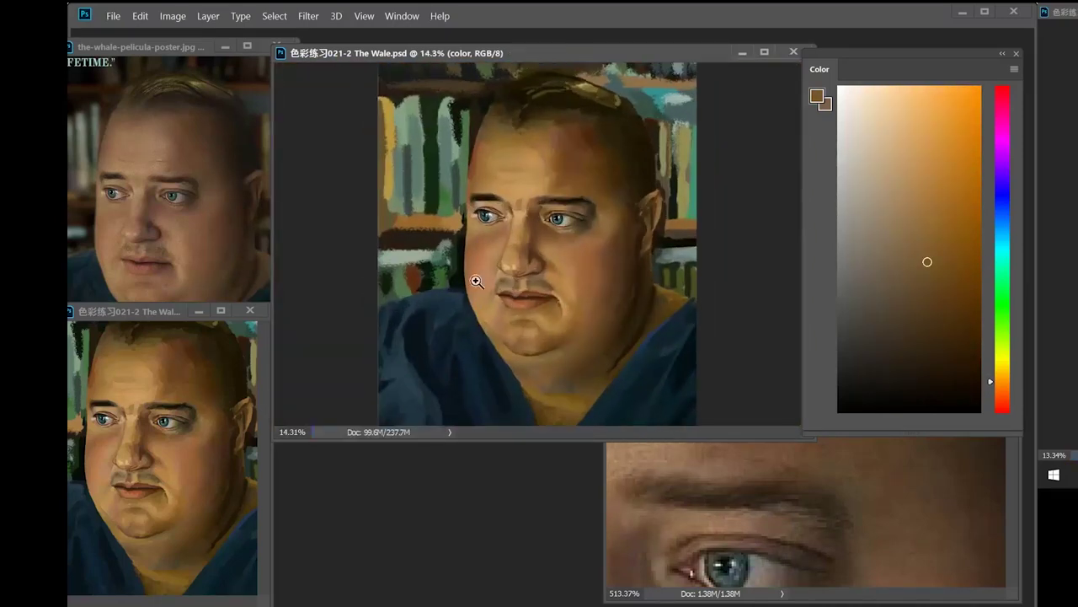
# - Blend the brow furrow and skin between the two eyes with sampled light tan tones
pyautogui.scroll(3, 542, 293)
pyautogui.scroll(3, 518, 239)
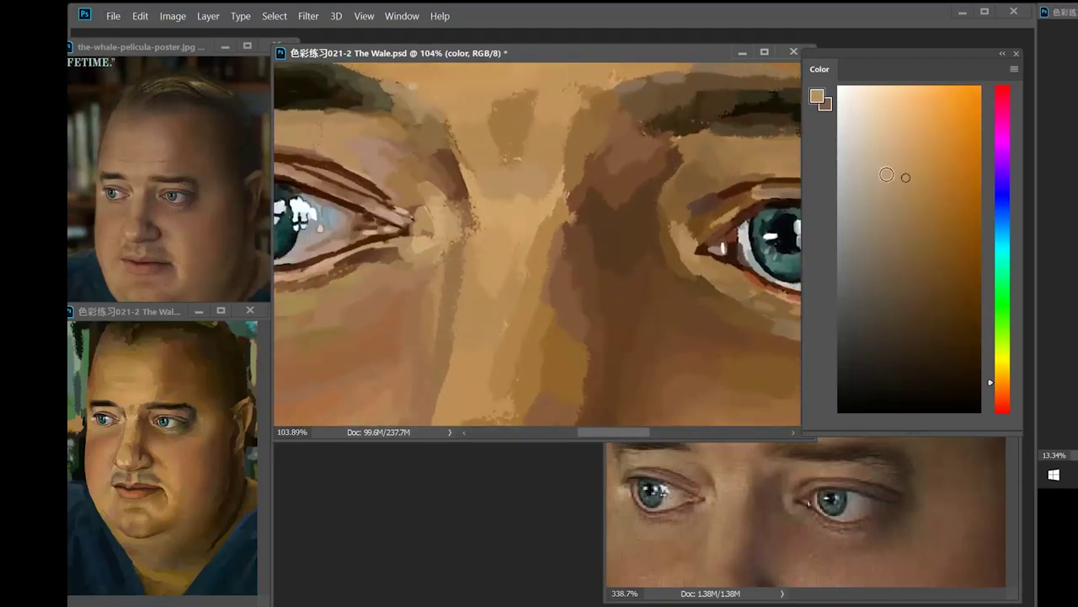
pyautogui.keyDown('alt'); pyautogui.click(511, 212); pyautogui.keyUp('alt')
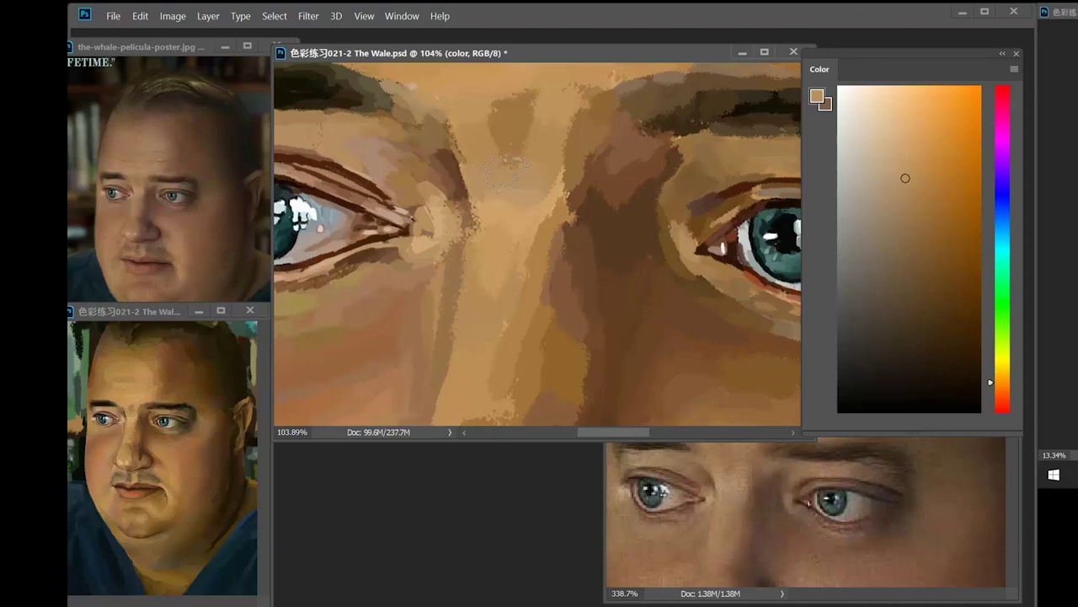
pyautogui.keyDown('alt'); pyautogui.click(533, 125); pyautogui.keyUp('alt')
pyautogui.moveTo(524, 107); pyautogui.dragTo(520, 132)
pyautogui.keyDown('alt'); pyautogui.click(556, 243); pyautogui.keyUp('alt')
# - Smooth the nose bridge and its shadowed side with strokes of sampled light tan and brown
pyautogui.moveTo(579, 380); pyautogui.dragTo(698, 258)
pyautogui.keyDown('alt'); pyautogui.click(548, 210); pyautogui.keyUp('alt')
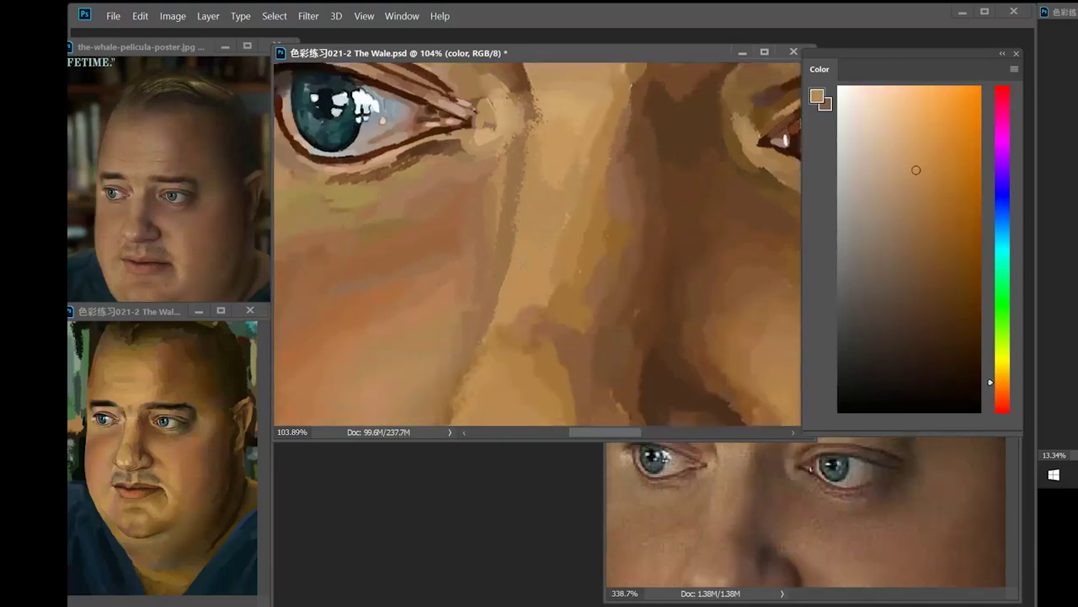
pyautogui.moveTo(623, 371); pyautogui.dragTo(602, 211)
pyautogui.keyDown('alt'); pyautogui.click(633, 308); pyautogui.keyUp('alt')
pyautogui.moveTo(715, 354); pyautogui.dragTo(717, 325)
pyautogui.moveTo(560, 126)
pyautogui.mouseDown()
pyautogui.moveTo(590, 282)
pyautogui.moveTo(598, 223)
pyautogui.mouseUp()
pyautogui.keyDown('alt'); pyautogui.click(585, 268); pyautogui.keyUp('alt')
pyautogui.keyDown('alt'); pyautogui.click(565, 226); pyautogui.keyUp('alt')
pyautogui.moveTo(581, 295)
pyautogui.mouseDown()
pyautogui.moveTo(592, 228)
pyautogui.moveTo(546, 347)
pyautogui.mouseUp()
pyautogui.keyDown('alt'); pyautogui.click(580, 202); pyautogui.keyUp('alt')
pyautogui.moveTo(582, 337)
pyautogui.mouseDown()
pyautogui.moveTo(611, 291)
pyautogui.moveTo(632, 286)
pyautogui.mouseUp()
# - Blend the shadow between the nose tip and the right-hand nostril wing with sampled dark browns
pyautogui.moveTo(662, 219)
pyautogui.mouseDown()
pyautogui.moveTo(659, 270)
pyautogui.moveTo(421, 358)
pyautogui.mouseUp()
pyautogui.keyDown('alt'); pyautogui.click(691, 262); pyautogui.keyUp('alt')
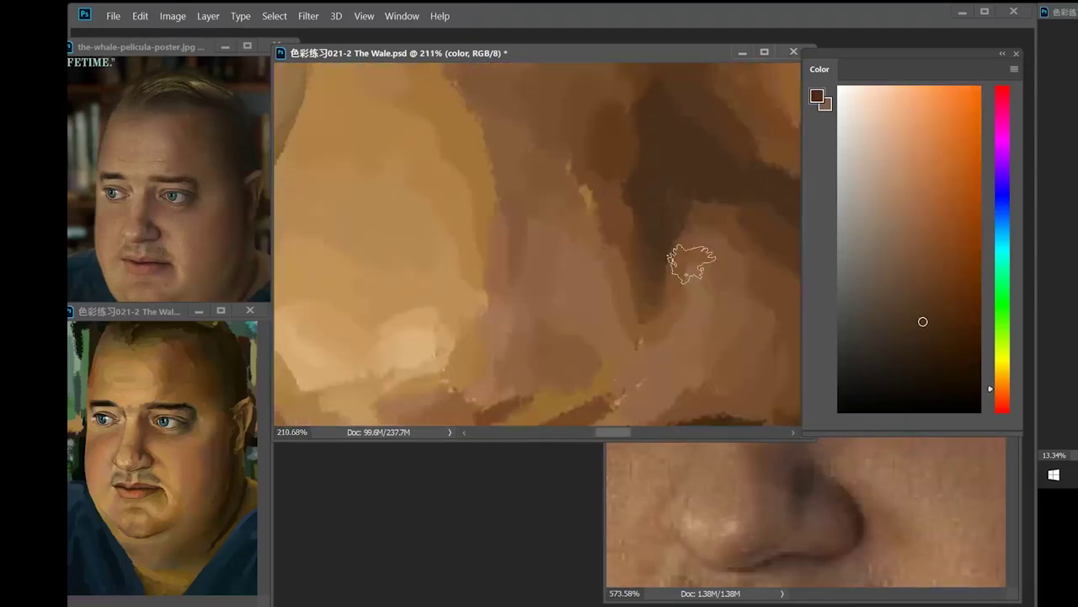
pyautogui.moveTo(666, 379); pyautogui.dragTo(598, 228)
pyautogui.keyDown('alt'); pyautogui.click(609, 241); pyautogui.keyUp('alt')
# - Paint the front hairline into the forehead with sampled dark brown and olive strokes
pyautogui.keyDown('alt'); pyautogui.click(462, 262); pyautogui.keyUp('alt')
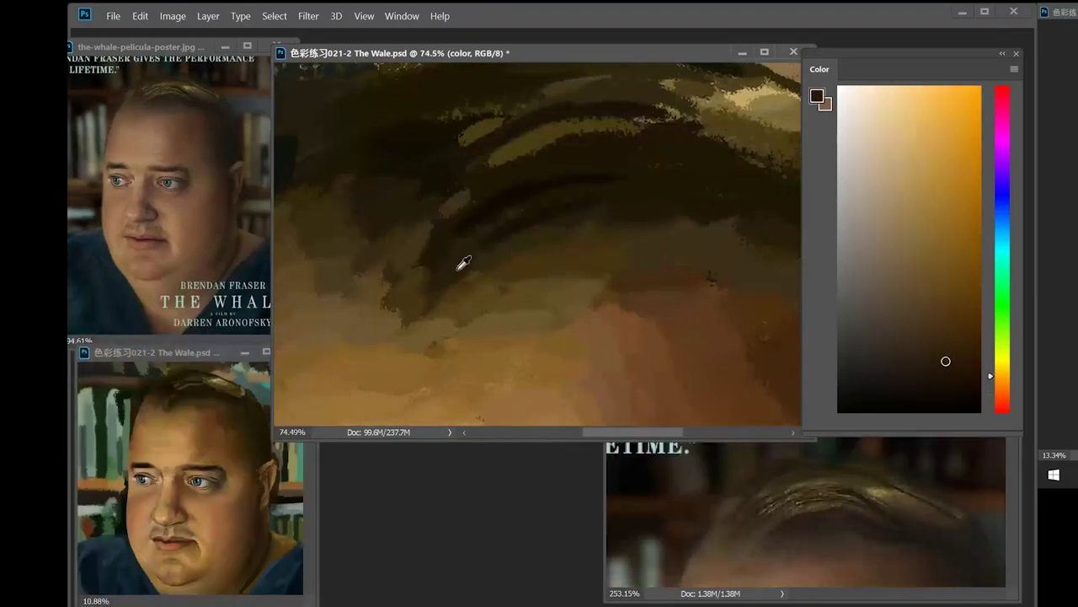
pyautogui.moveTo(476, 238); pyautogui.dragTo(588, 204)
pyautogui.keyDown('alt'); pyautogui.click(636, 153); pyautogui.keyUp('alt')
pyautogui.moveTo(637, 153); pyautogui.dragTo(590, 182)
pyautogui.keyDown('alt'); pyautogui.click(590, 244); pyautogui.keyUp('alt')
pyautogui.keyDown('alt'); pyautogui.click(530, 270); pyautogui.keyUp('alt')
pyautogui.moveTo(487, 300); pyautogui.dragTo(525, 250)
pyautogui.moveTo(486, 319); pyautogui.dragTo(525, 375)
pyautogui.moveTo(801, 540); pyautogui.dragTo(826, 506)
pyautogui.keyDown('alt'); pyautogui.click(510, 312); pyautogui.keyUp('alt')
pyautogui.moveTo(540, 304)
pyautogui.mouseDown()
pyautogui.moveTo(559, 292)
pyautogui.moveTo(531, 269)
pyautogui.mouseUp()
# - Refine the hair strands and highlights across the top of the head with sampled dark tones and save the painting
pyautogui.keyDown('alt'); pyautogui.click(583, 171); pyautogui.keyUp('alt')
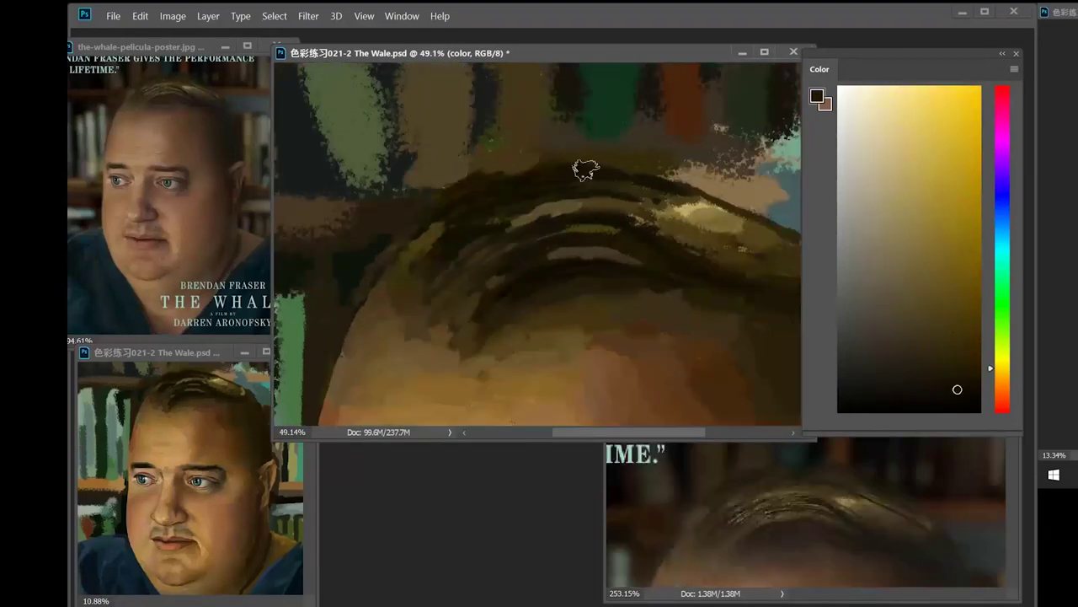
pyautogui.moveTo(590, 219); pyautogui.dragTo(573, 240)
pyautogui.keyDown('alt'); pyautogui.click(638, 214); pyautogui.keyUp('alt')
pyautogui.moveTo(658, 219); pyautogui.dragTo(607, 211)
pyautogui.moveTo(566, 188); pyautogui.dragTo(670, 229)
pyautogui.moveTo(607, 219); pyautogui.dragTo(640, 210)
pyautogui.moveTo(628, 215); pyautogui.dragTo(531, 198)
pyautogui.moveTo(619, 240); pyautogui.dragTo(602, 245)
pyautogui.keyDown('alt'); pyautogui.click(614, 250); pyautogui.keyUp('alt')
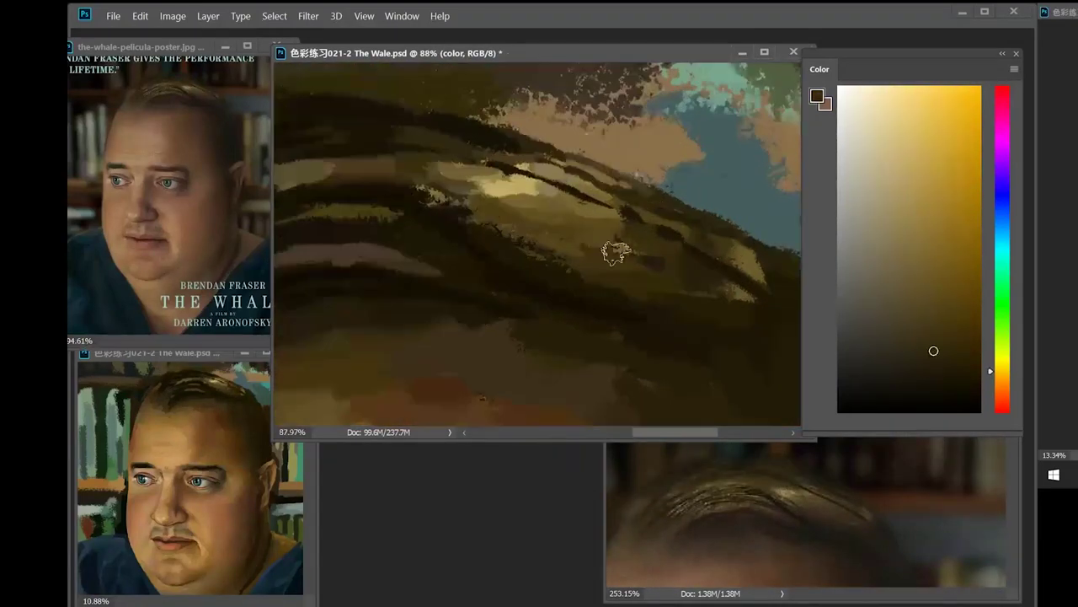
pyautogui.hotkey('ctrl', '0')
pyautogui.hotkey('ctrl', 's')
# - Enlarge the charcoal pencil brush and smooth the upper part of the background shelf board with sampled brown
pyautogui.click(178, 229)
pyautogui.moveTo(178, 228); pyautogui.dragTo(177, 238)
pyautogui.click(179, 452)
pyautogui.moveTo(179, 453); pyautogui.dragTo(170, 450)
pyautogui.click(485, 154)
pyautogui.moveTo(485, 155)
pyautogui.mouseDown()
pyautogui.moveTo(489, 137)
pyautogui.moveTo(422, 154)
pyautogui.moveTo(470, 219)
pyautogui.moveTo(485, 210)
pyautogui.mouseUp()
pyautogui.moveTo(484, 211)
pyautogui.mouseDown()
pyautogui.moveTo(595, 332)
pyautogui.moveTo(575, 304)
pyautogui.mouseUp()
pyautogui.rightClick(619, 296)
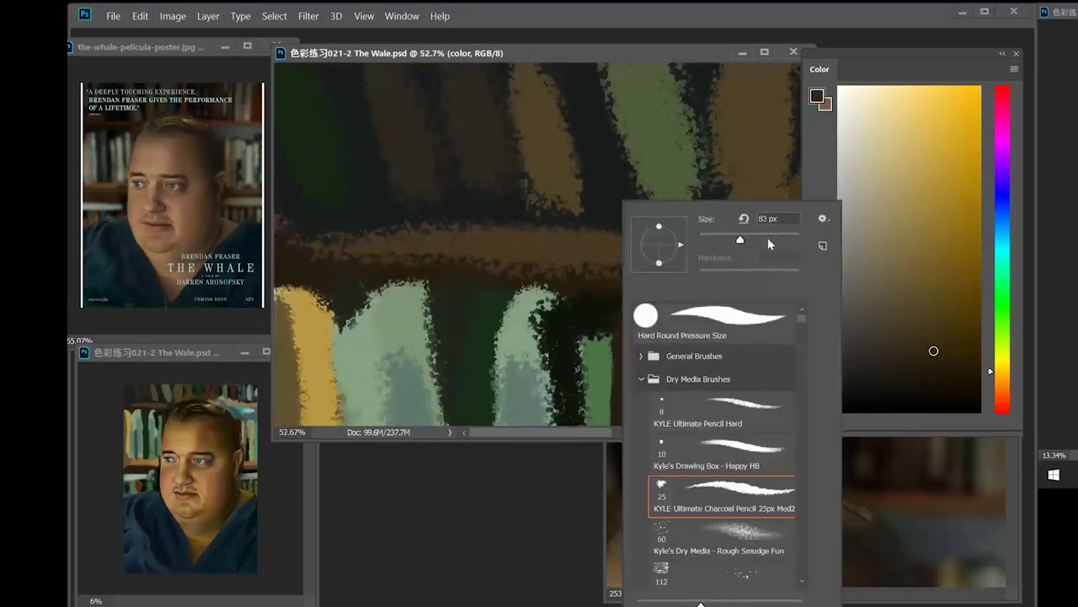
pyautogui.moveTo(767, 241); pyautogui.dragTo(777, 240)
pyautogui.click(589, 114)
pyautogui.moveTo(566, 248); pyautogui.dragTo(567, 241)
pyautogui.keyDown('alt'); pyautogui.click(433, 229); pyautogui.keyUp('alt')
pyautogui.moveTo(312, 226); pyautogui.dragTo(645, 234)
# - Paint the shadow along the underside of the shelf board with sampled dark brown and a darker near-black brown
pyautogui.keyDown('alt'); pyautogui.click(483, 260); pyautogui.keyUp('alt')
pyautogui.moveTo(297, 254); pyautogui.dragTo(688, 258)
pyautogui.moveTo(347, 266); pyautogui.dragTo(652, 251)
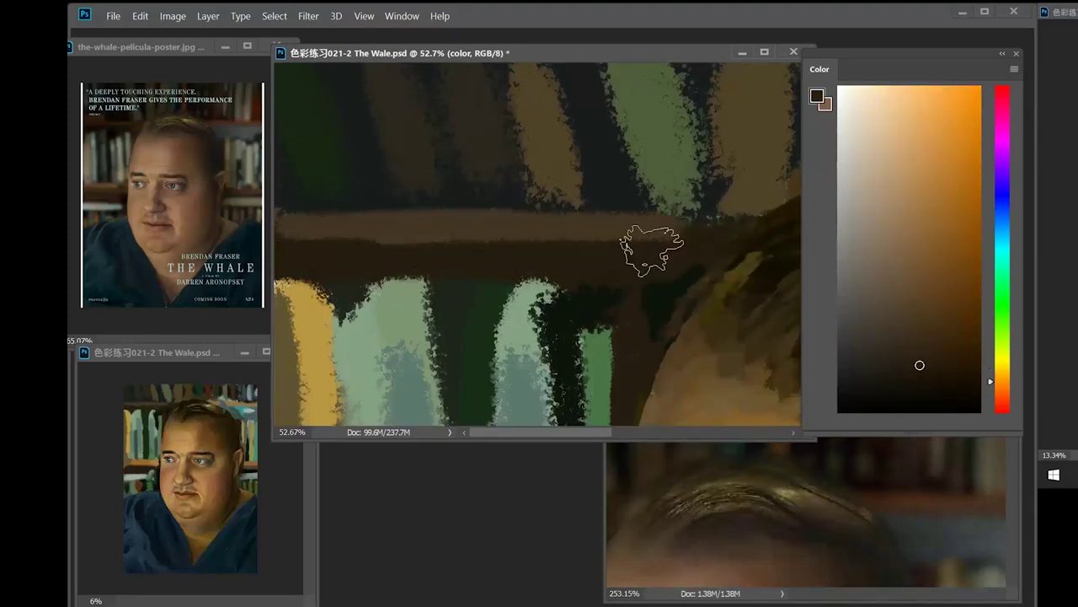
pyautogui.click(936, 389)
pyautogui.moveTo(313, 253); pyautogui.dragTo(705, 268)
# - Repaint the shelf board's front face in a saturated orange-brown with a darker brown along its lower part
pyautogui.click(908, 325)
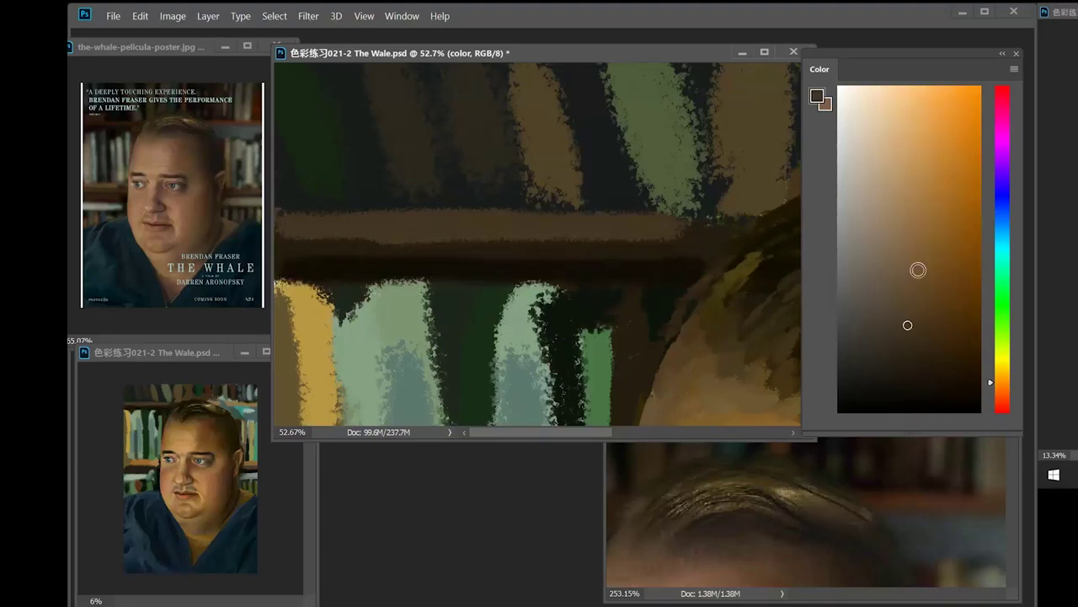
pyautogui.click(1008, 395)
pyautogui.click(961, 266)
pyautogui.moveTo(1001, 395); pyautogui.dragTo(1002, 386)
pyautogui.moveTo(290, 225); pyautogui.dragTo(666, 221)
pyautogui.click(950, 303)
pyautogui.click(943, 320)
pyautogui.moveTo(304, 242); pyautogui.dragTo(700, 242)
# - Strengthen the dark shadow beneath the shelf board with the sampled near-black brown
pyautogui.keyDown('alt'); pyautogui.click(346, 265); pyautogui.keyUp('alt')
pyautogui.rightClick(668, 271)
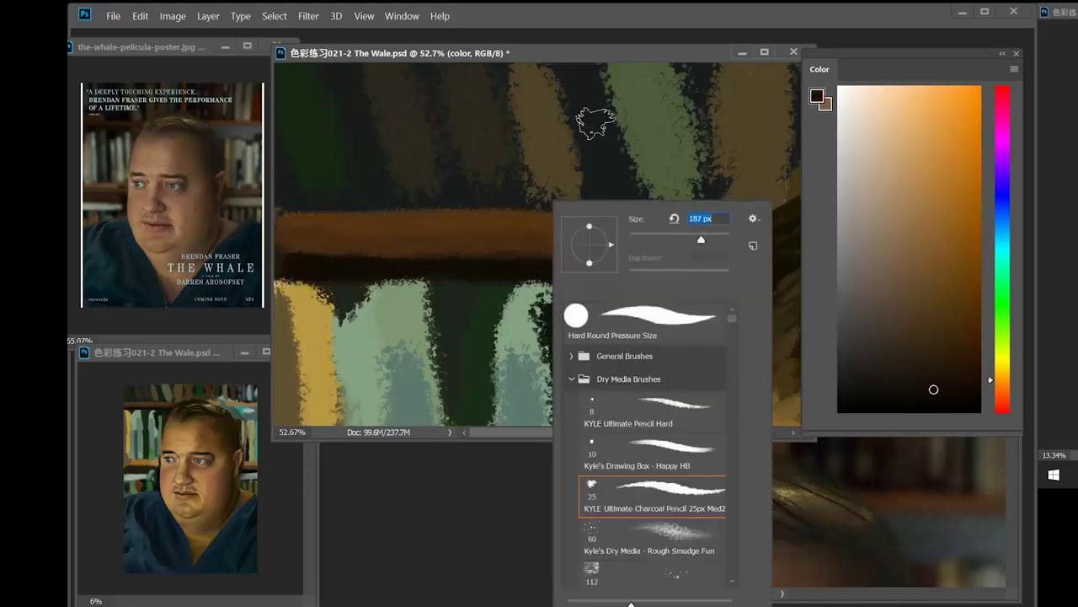
pyautogui.click(596, 123)
pyautogui.moveTo(309, 253); pyautogui.dragTo(712, 261)
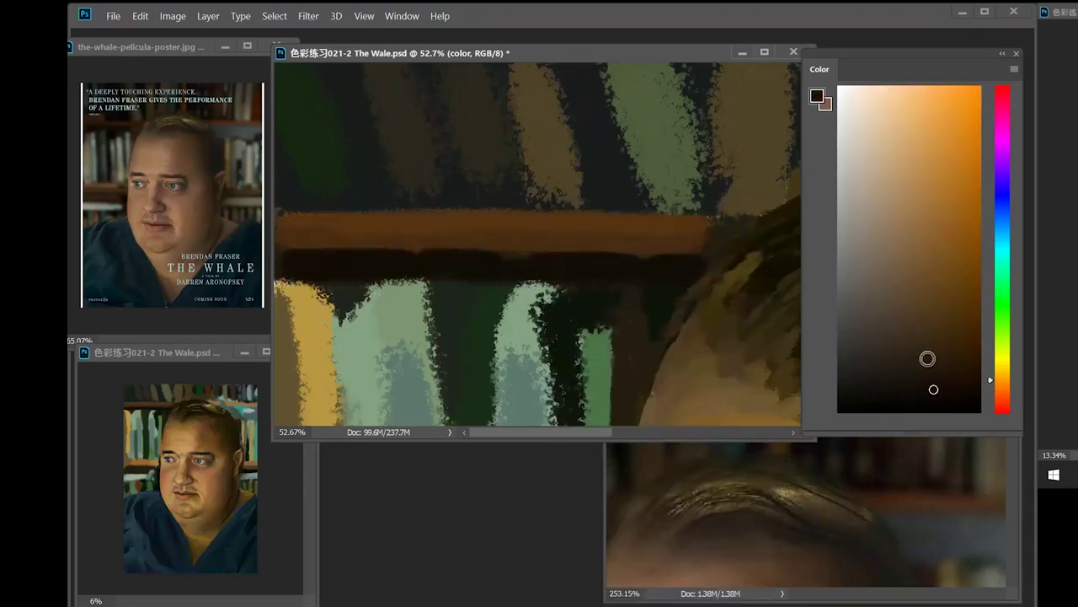
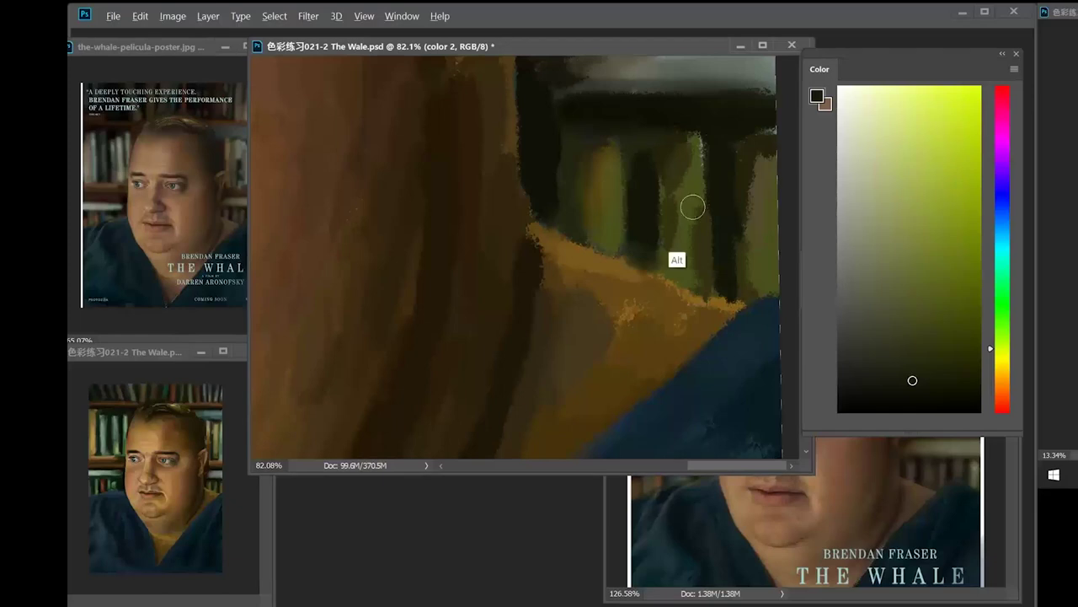
# - Blend the green book behind the shoulder with the neighbouring dark gap using sampled greens and blacks
pyautogui.keyDown('alt'); pyautogui.click(666, 225); pyautogui.keyUp('alt')
pyautogui.keyDown('alt'); pyautogui.click(634, 162); pyautogui.keyUp('alt')
pyautogui.moveTo(648, 169); pyautogui.dragTo(679, 149)
pyautogui.keyDown('alt'); pyautogui.click(678, 135); pyautogui.keyUp('alt')
pyautogui.keyDown('alt'); pyautogui.click(712, 140); pyautogui.keyUp('alt')
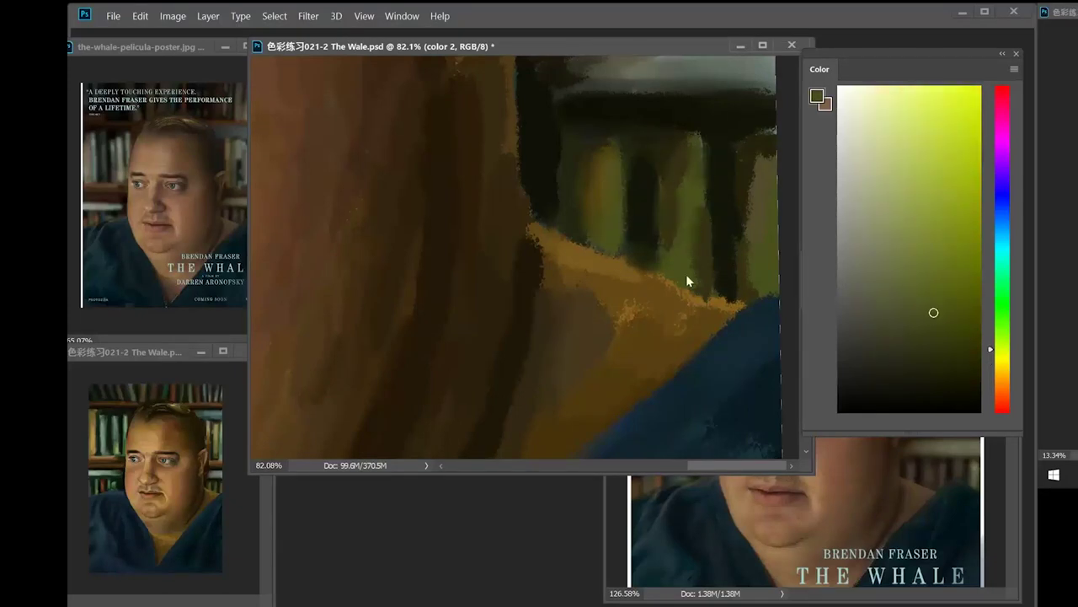
# - Soften the edge of the book nearest the canvas border behind the shoulder with sampled olive greens
pyautogui.keyDown('alt'); pyautogui.click(706, 241); pyautogui.keyUp('alt')
pyautogui.keyDown('alt'); pyautogui.click(755, 212); pyautogui.keyUp('alt')
pyautogui.moveTo(744, 254); pyautogui.dragTo(744, 228)
pyautogui.keyDown('alt'); pyautogui.click(734, 229); pyautogui.keyUp('alt')
pyautogui.moveTo(763, 239); pyautogui.dragTo(763, 224)
pyautogui.keyDown('alt'); pyautogui.click(735, 226); pyautogui.keyUp('alt')
# - Blend the dark gap and book tops into the shelf shadow behind the shoulder with sampled dark greens
pyautogui.keyDown('alt'); pyautogui.click(728, 264); pyautogui.keyUp('alt')
pyautogui.keyDown('alt'); pyautogui.click(686, 247); pyautogui.keyUp('alt')
pyautogui.keyDown('alt'); pyautogui.click(710, 222); pyautogui.keyUp('alt')
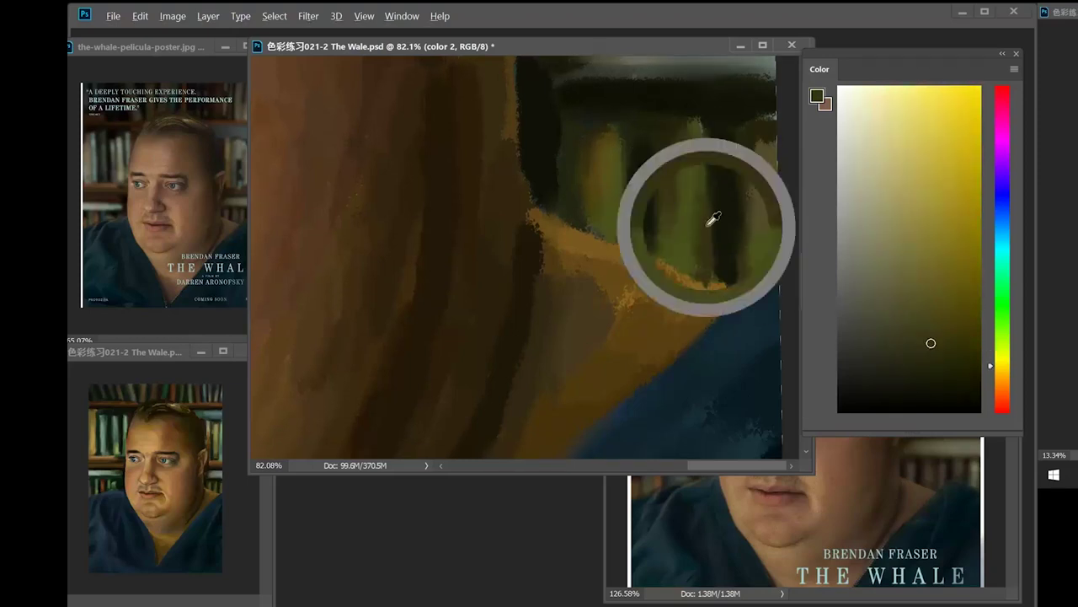
pyautogui.keyDown('alt'); pyautogui.click(725, 246); pyautogui.keyUp('alt')
pyautogui.keyDown('alt'); pyautogui.click(727, 139); pyautogui.keyUp('alt')
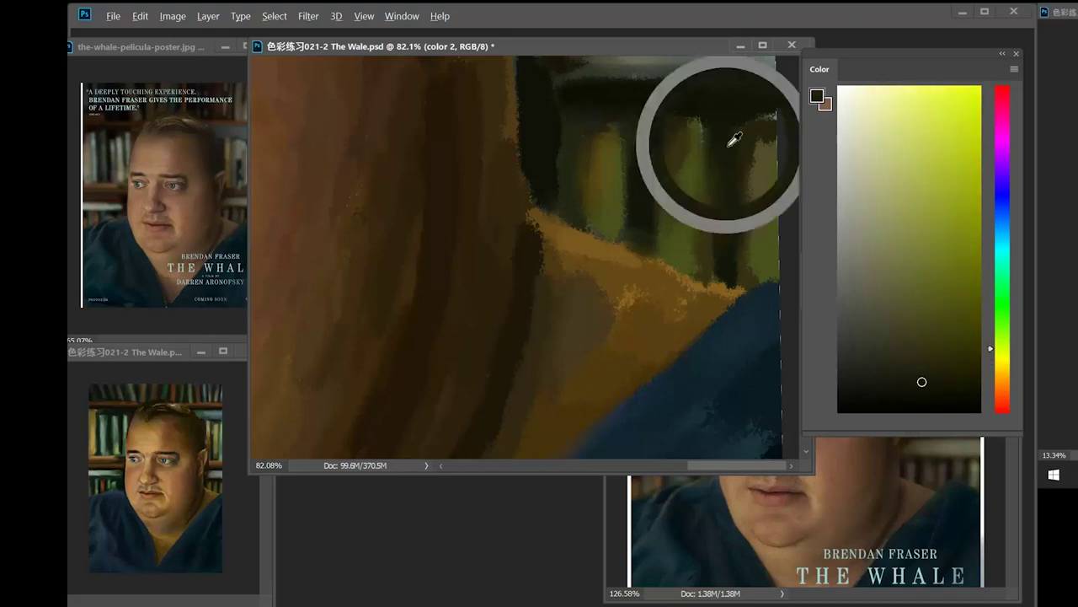
pyautogui.keyDown('alt'); pyautogui.click(741, 136); pyautogui.keyUp('alt')
pyautogui.keyDown('alt'); pyautogui.click(763, 188); pyautogui.keyUp('alt')
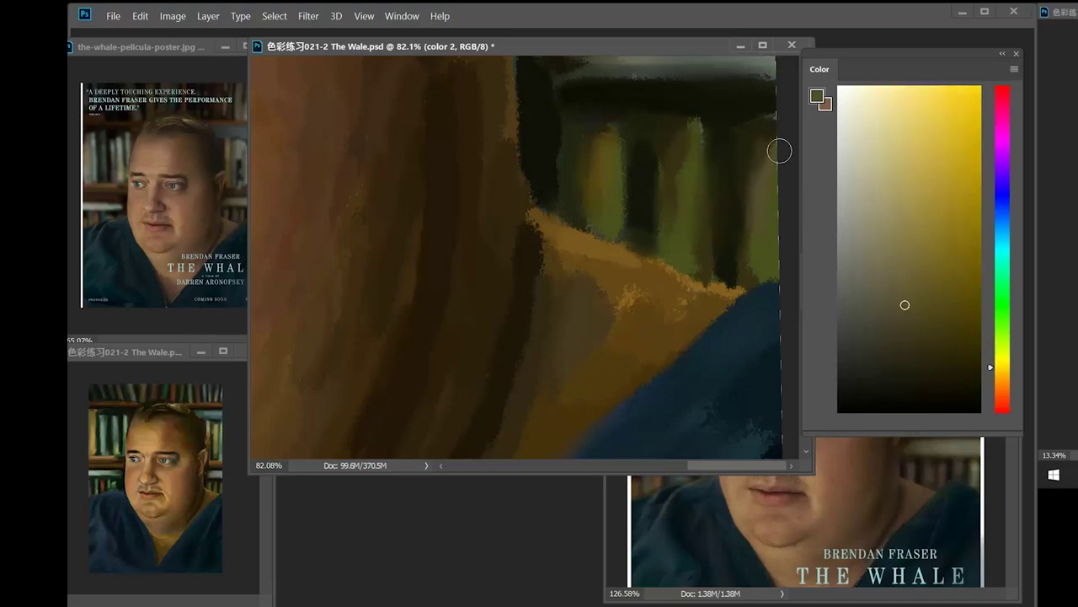
# - Blend the green book behind the shoulder into its dark edges with sampled olive greens and near-black
pyautogui.keyDown('alt'); pyautogui.click(685, 177); pyautogui.keyUp('alt')
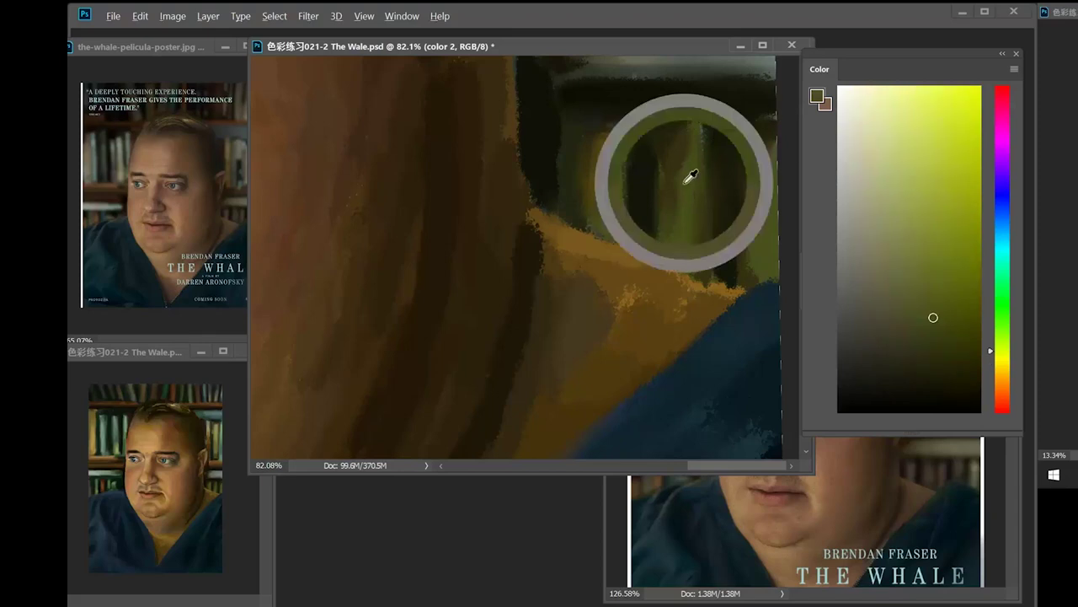
pyautogui.keyDown('alt'); pyautogui.click(672, 176); pyautogui.keyUp('alt')
pyautogui.keyDown('alt'); pyautogui.click(705, 225); pyautogui.keyUp('alt')
pyautogui.keyDown('alt'); pyautogui.click(684, 133); pyautogui.keyUp('alt')
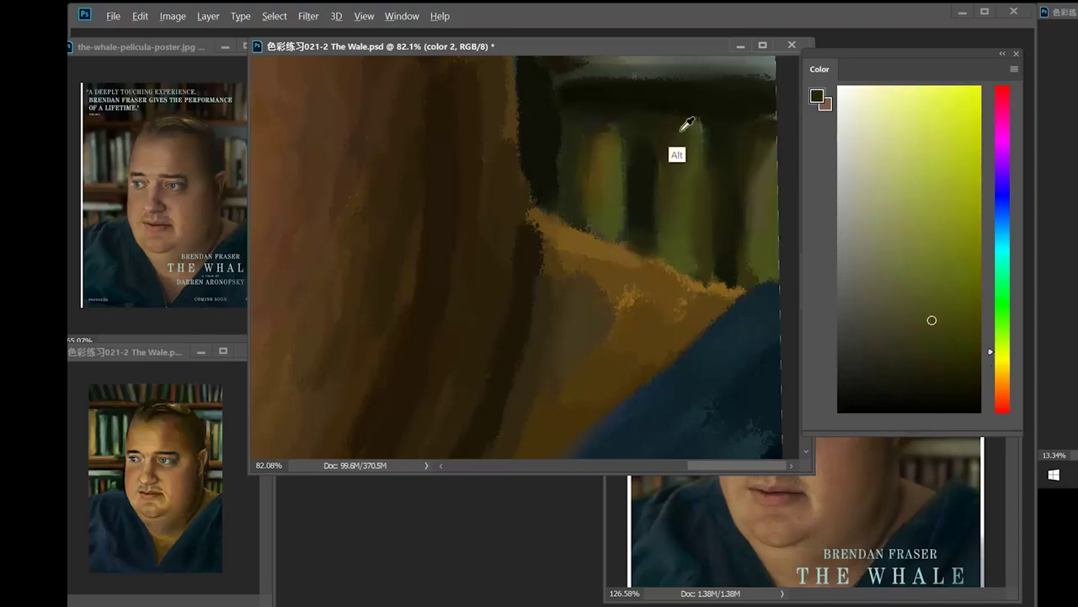
pyautogui.moveTo(669, 162); pyautogui.dragTo(662, 210)
# - Deepen the shelf shadow and the dark gaps between the green books with sampled near-blacks, and save the painting
pyautogui.keyDown('alt'); pyautogui.click(752, 163); pyautogui.keyUp('alt')
pyautogui.keyDown('alt'); pyautogui.click(744, 143); pyautogui.keyUp('alt')
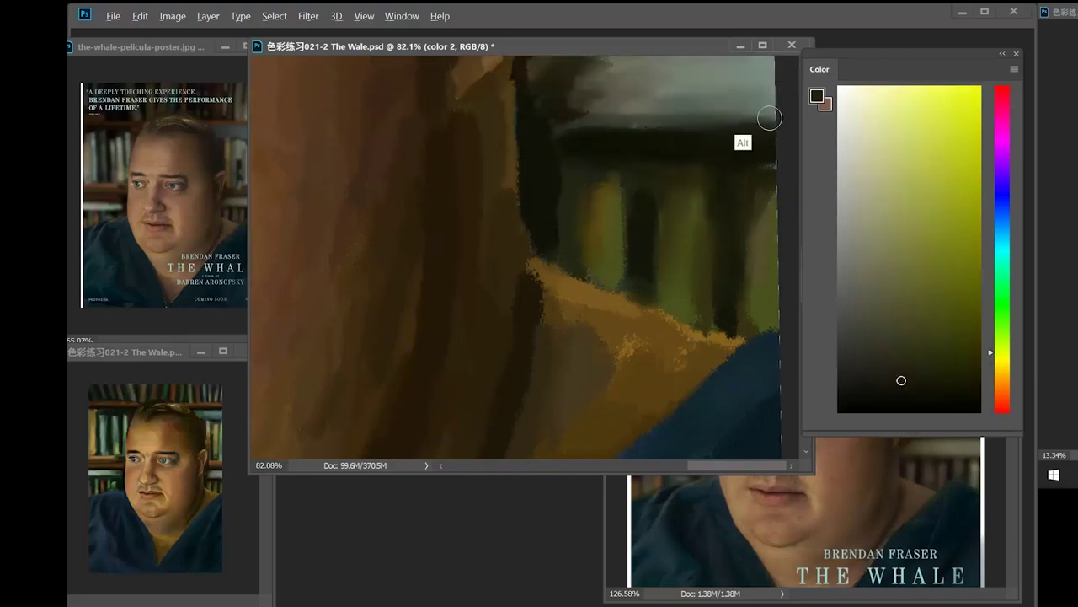
pyautogui.keyDown('alt'); pyautogui.click(742, 139); pyautogui.keyUp('alt')
pyautogui.moveTo(705, 225); pyautogui.dragTo(629, 217)
pyautogui.moveTo(599, 315)
pyautogui.mouseDown()
pyautogui.moveTo(567, 300)
pyautogui.moveTo(582, 337)
pyautogui.moveTo(597, 326)
pyautogui.mouseUp()
pyautogui.hotkey('ctrl', 's')
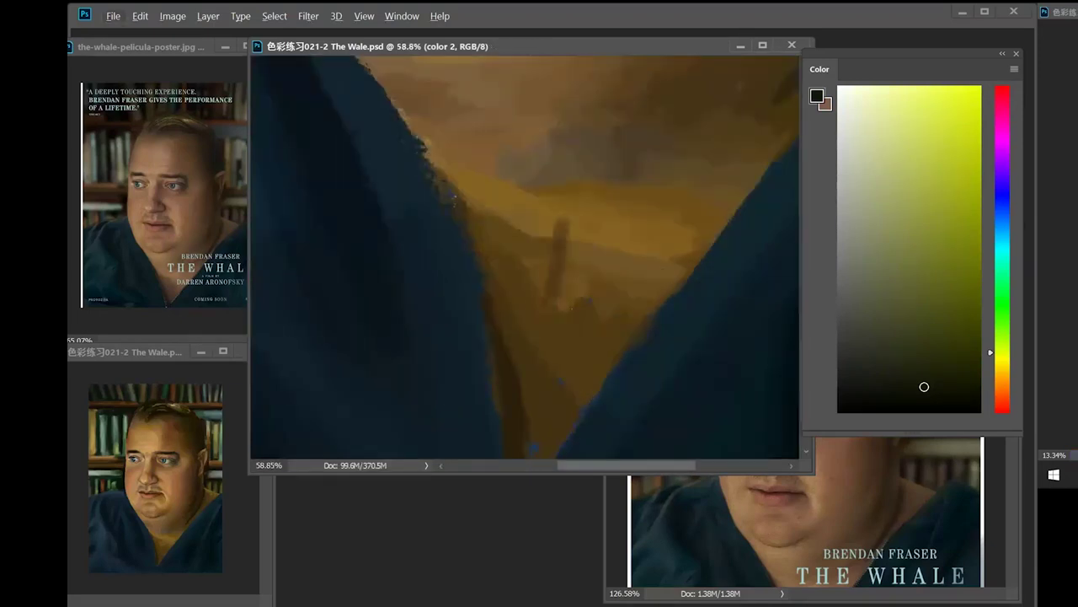
# - Adjust the brush and darken the chest skin along the V-neck collar edge with a sampled dark brown
pyautogui.moveTo(566, 297)
pyautogui.mouseDown()
pyautogui.moveTo(556, 329)
pyautogui.moveTo(567, 222)
pyautogui.moveTo(477, 165)
pyautogui.mouseUp()
pyautogui.rightClick(664, 262)
pyautogui.press('Return')
pyautogui.keyDown('alt'); pyautogui.click(467, 203); pyautogui.keyUp('alt')
pyautogui.moveTo(433, 124); pyautogui.dragTo(442, 144)
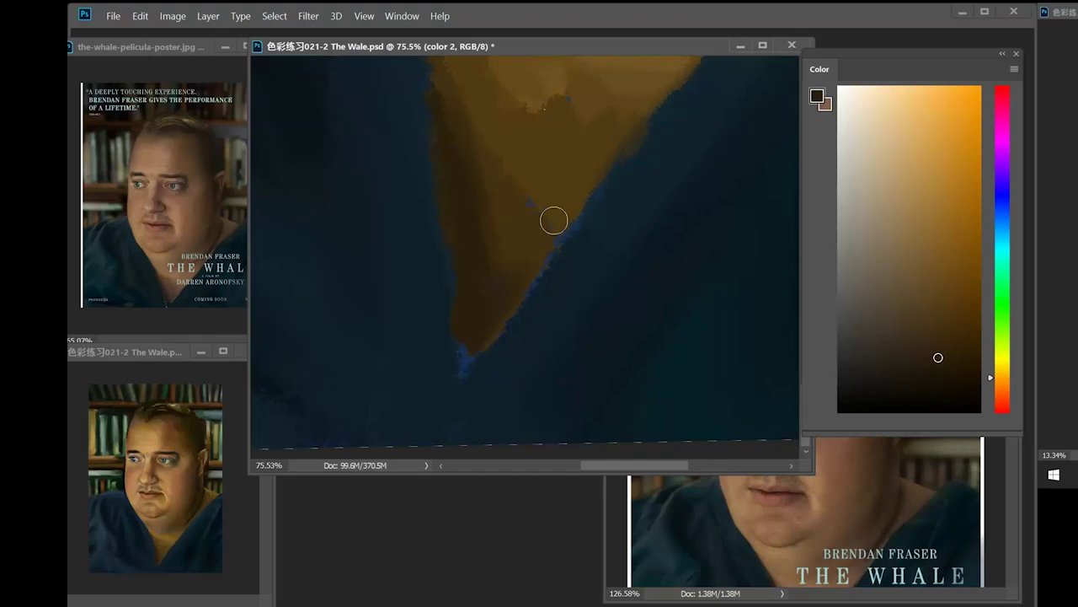
# - Blend the shadow in the lower tip of the V-neck with sampled dark browns
pyautogui.keyDown('alt'); pyautogui.click(477, 158); pyautogui.keyUp('alt')
pyautogui.keyDown('alt'); pyautogui.click(491, 163); pyautogui.keyUp('alt')
pyautogui.keyDown('alt'); pyautogui.click(506, 267); pyautogui.keyUp('alt')
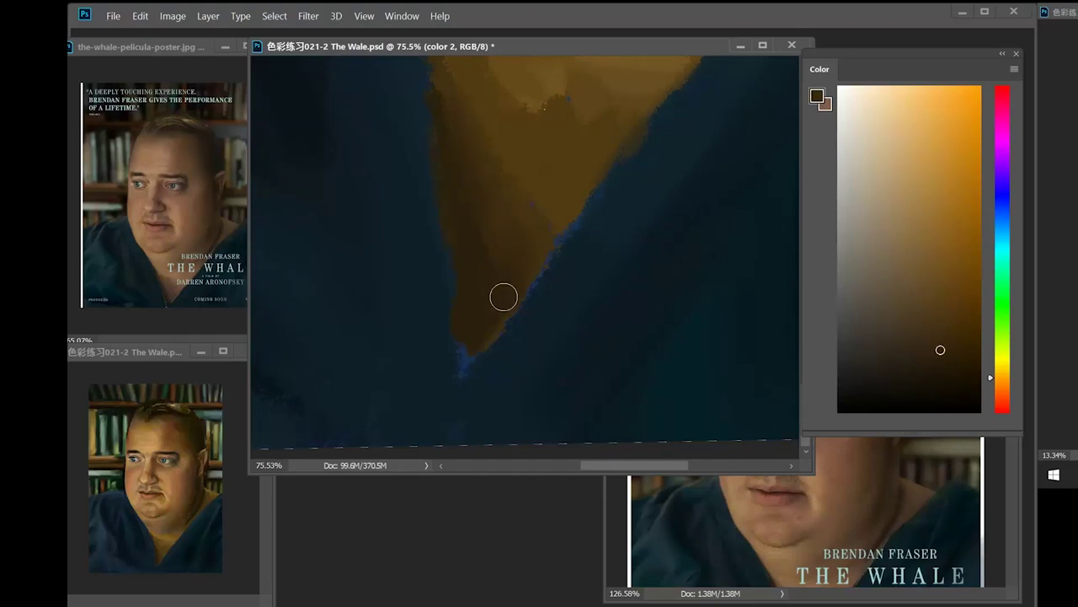
pyautogui.keyDown('alt'); pyautogui.click(491, 244); pyautogui.keyUp('alt')
pyautogui.keyDown('alt'); pyautogui.click(538, 203); pyautogui.keyUp('alt')
# - Adjust the brush size and smooth the lower V-neck skin between the dark and mid browns with sampled colours
pyautogui.rightClick(565, 174)
pyautogui.moveTo(684, 214); pyautogui.dragTo(689, 214)
pyautogui.click(626, 65)
pyautogui.keyDown('alt'); pyautogui.click(482, 240); pyautogui.keyUp('alt')
pyautogui.keyDown('alt'); pyautogui.click(535, 242); pyautogui.keyUp('alt')
pyautogui.keyDown('alt'); pyautogui.click(489, 145); pyautogui.keyUp('alt')
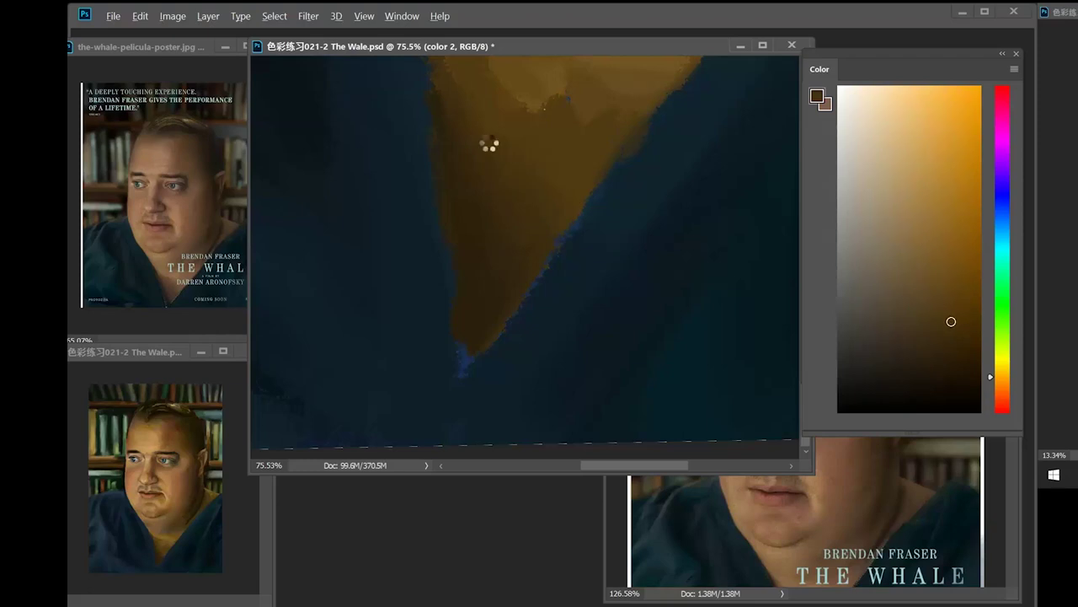
pyautogui.keyDown('alt'); pyautogui.click(489, 274); pyautogui.keyUp('alt')
# - Extend the brown shadow up the V-neck beside the collar, blending it into the chest with sampled browns
pyautogui.scroll(3, 497, 240)
pyautogui.keyDown('alt'); pyautogui.click(511, 203); pyautogui.keyUp('alt')
pyautogui.keyDown('alt'); pyautogui.click(574, 233); pyautogui.keyUp('alt')
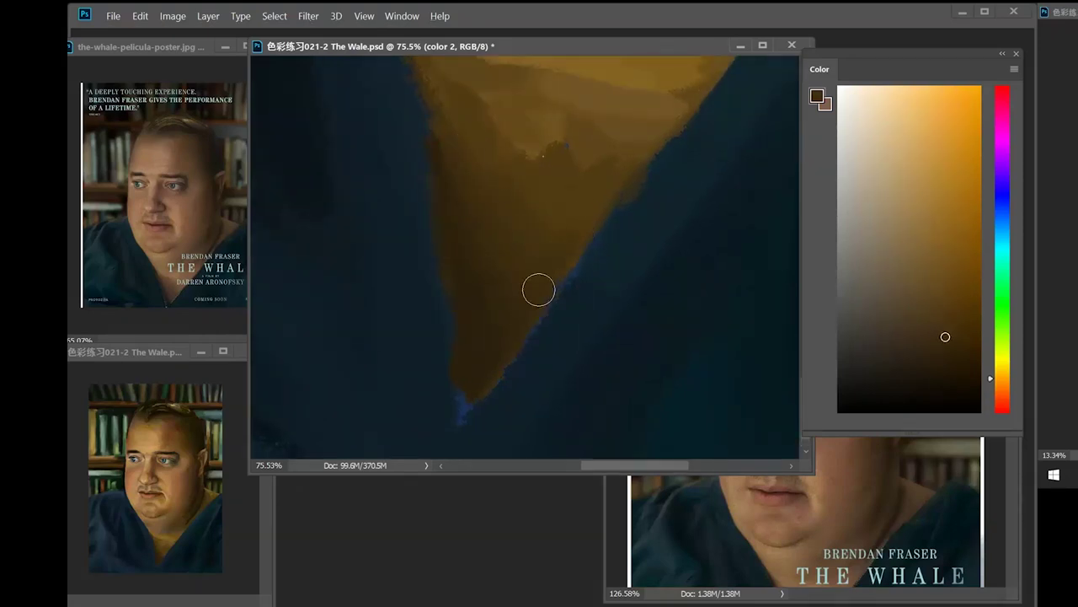
pyautogui.moveTo(554, 177); pyautogui.dragTo(542, 217)
pyautogui.keyDown('alt'); pyautogui.click(451, 150); pyautogui.keyUp('alt')
pyautogui.keyDown('alt'); pyautogui.click(448, 155); pyautogui.keyUp('alt')
pyautogui.moveTo(458, 174); pyautogui.dragTo(499, 165)
# - Cover the bluish speck in the middle of the V-neck skin and blend the surrounding browns
pyautogui.keyDown('alt'); pyautogui.click(554, 192); pyautogui.keyUp('alt')
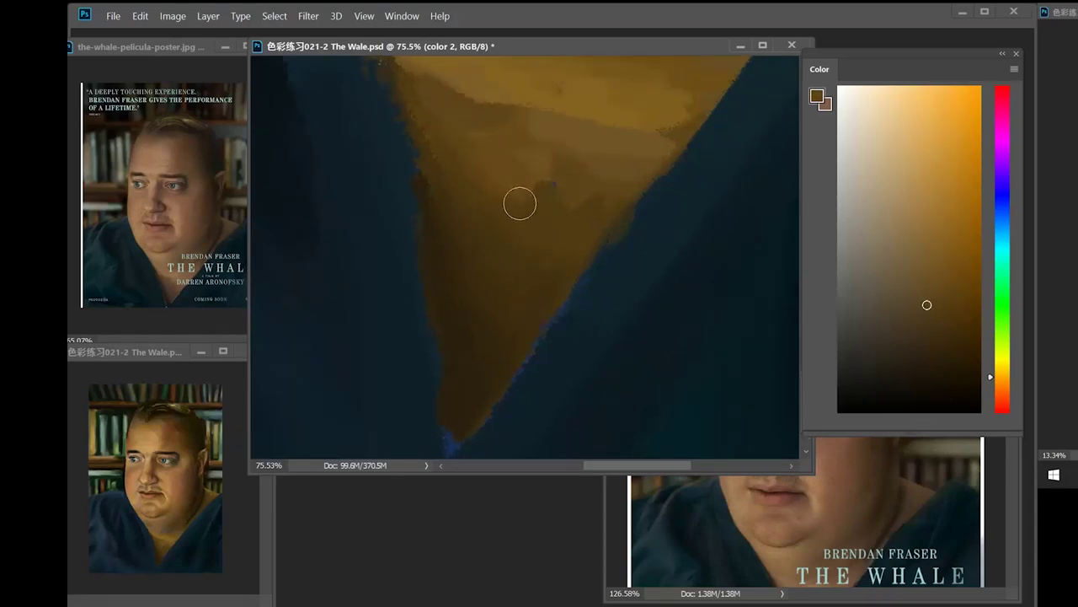
pyautogui.keyDown('alt'); pyautogui.click(571, 181); pyautogui.keyUp('alt')
pyautogui.keyDown('alt'); pyautogui.click(569, 201); pyautogui.keyUp('alt')
pyautogui.keyDown('alt'); pyautogui.click(521, 280); pyautogui.keyUp('alt')
pyautogui.keyDown('alt'); pyautogui.click(508, 273); pyautogui.keyUp('alt')
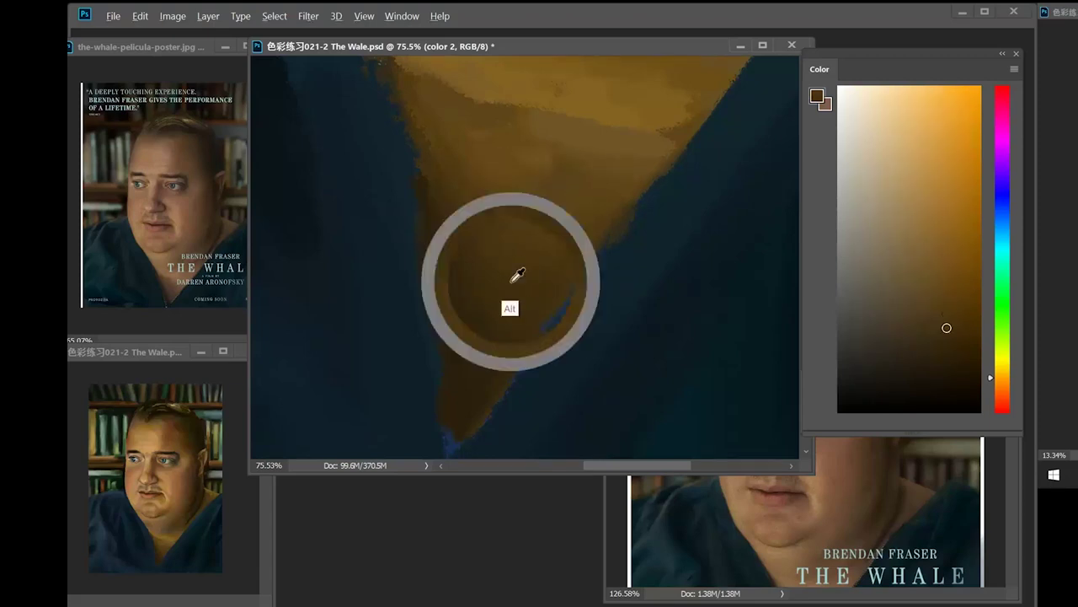
pyautogui.keyDown('alt'); pyautogui.click(473, 232); pyautogui.keyUp('alt')
pyautogui.keyDown('alt'); pyautogui.click(486, 223); pyautogui.keyUp('alt')
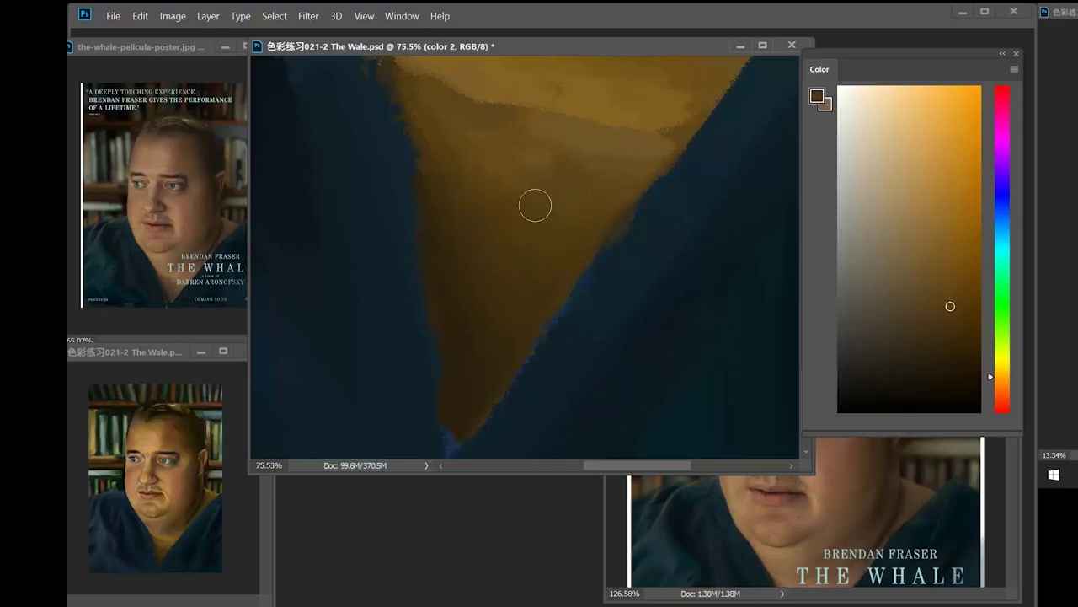
# - Smooth the mid-chest gradient from golden brown to dark brown with sampled tones
pyautogui.keyDown('alt'); pyautogui.click(503, 174); pyautogui.keyUp('alt')
pyautogui.keyDown('alt'); pyautogui.click(483, 155); pyautogui.keyUp('alt')
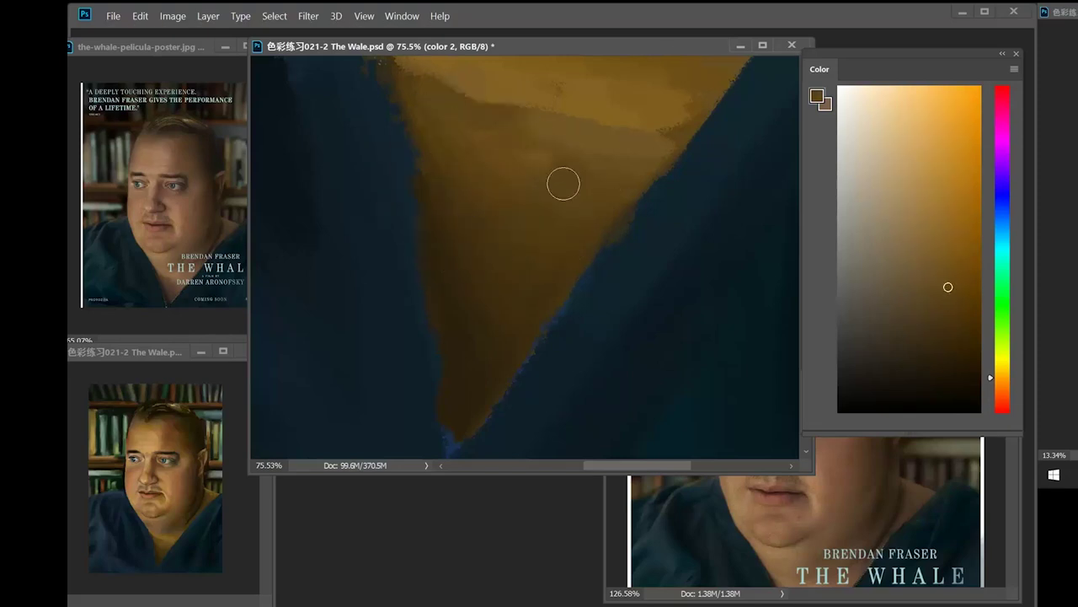
pyautogui.moveTo(570, 174); pyautogui.dragTo(550, 212)
pyautogui.keyDown('alt'); pyautogui.click(561, 211); pyautogui.keyUp('alt')
pyautogui.keyDown('alt'); pyautogui.click(554, 216); pyautogui.keyUp('alt')
pyautogui.keyDown('alt'); pyautogui.click(555, 193); pyautogui.keyUp('alt')
pyautogui.keyDown('alt'); pyautogui.click(611, 226); pyautogui.keyUp('alt')
pyautogui.keyDown('alt'); pyautogui.click(590, 177); pyautogui.keyUp('alt')
# - Soften the lower edge of the golden band across the upper chest into the brown skin beneath it
pyautogui.scroll(2, 548, 169)
pyautogui.keyDown('alt'); pyautogui.click(502, 198); pyautogui.keyUp('alt')
pyautogui.keyDown('alt'); pyautogui.click(468, 174); pyautogui.keyUp('alt')
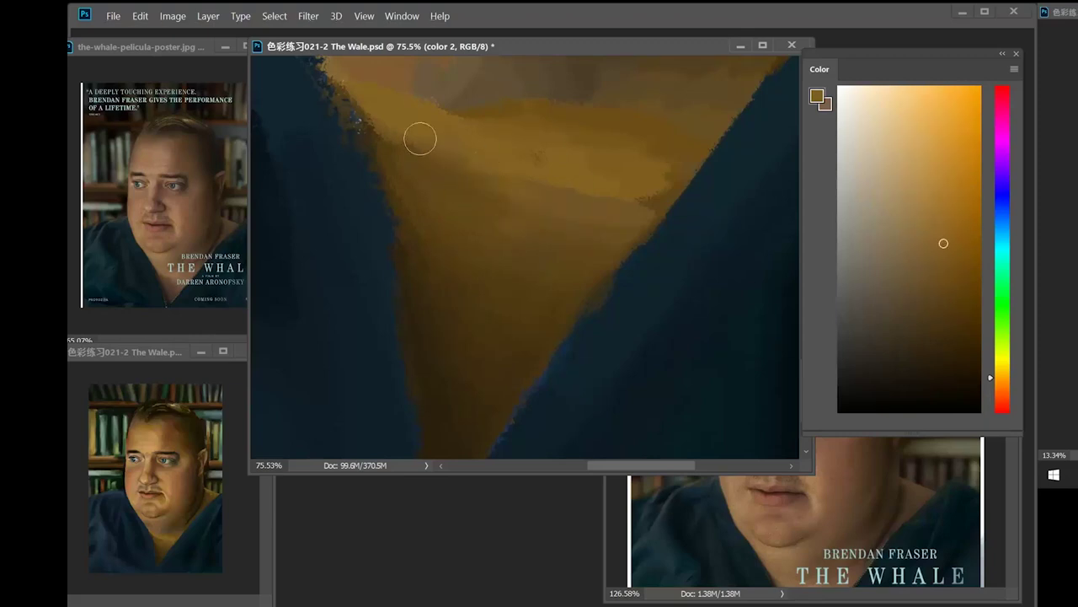
pyautogui.keyDown('alt'); pyautogui.click(544, 176); pyautogui.keyUp('alt')
pyautogui.keyDown('alt'); pyautogui.click(501, 206); pyautogui.keyUp('alt')
pyautogui.keyDown('alt'); pyautogui.click(545, 234); pyautogui.keyUp('alt')
pyautogui.keyDown('alt'); pyautogui.click(583, 236); pyautogui.keyUp('alt')
pyautogui.keyDown('alt'); pyautogui.click(482, 193); pyautogui.keyUp('alt')
pyautogui.keyDown('alt'); pyautogui.click(529, 184); pyautogui.keyUp('alt')
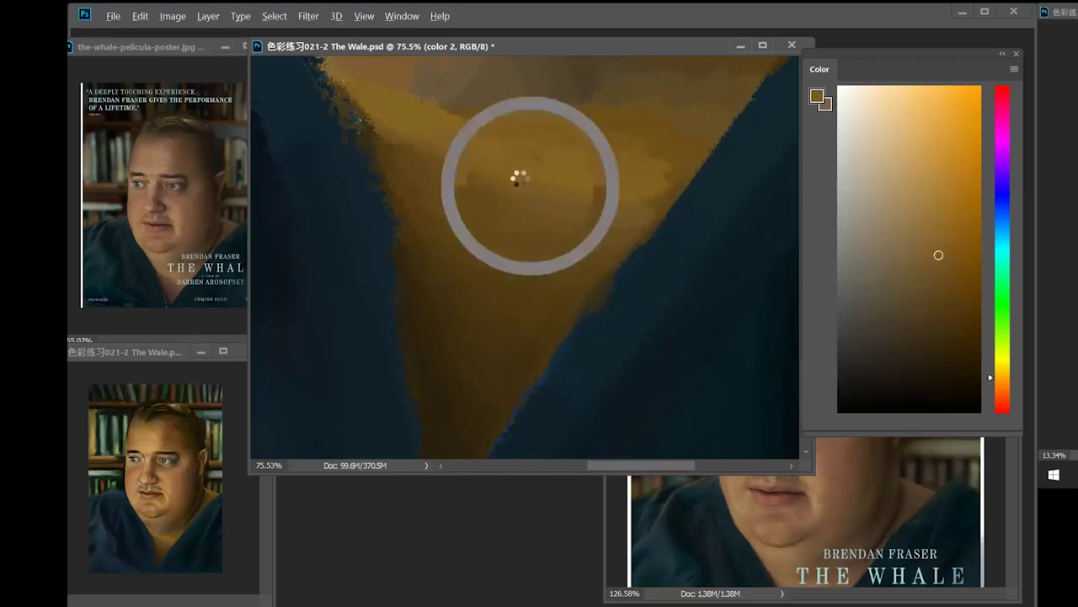
# - Blend the golden band's ends into the skin beside the collar with sampled golds and browns
pyautogui.moveTo(593, 183); pyautogui.dragTo(549, 224)
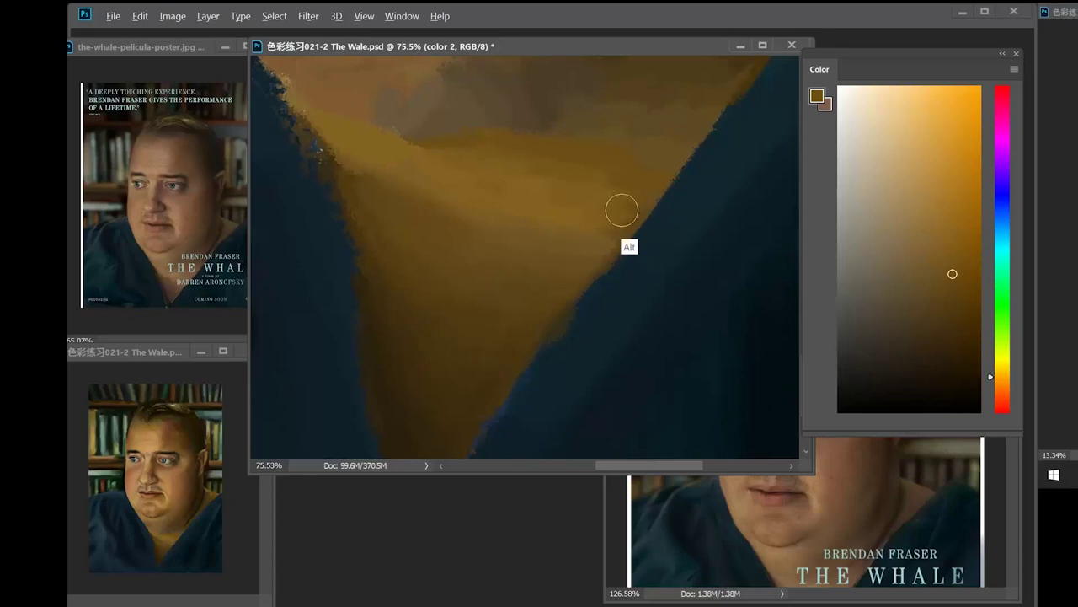
pyautogui.keyDown('alt'); pyautogui.click(582, 216); pyautogui.keyUp('alt')
pyautogui.keyDown('alt'); pyautogui.click(634, 212); pyautogui.keyUp('alt')
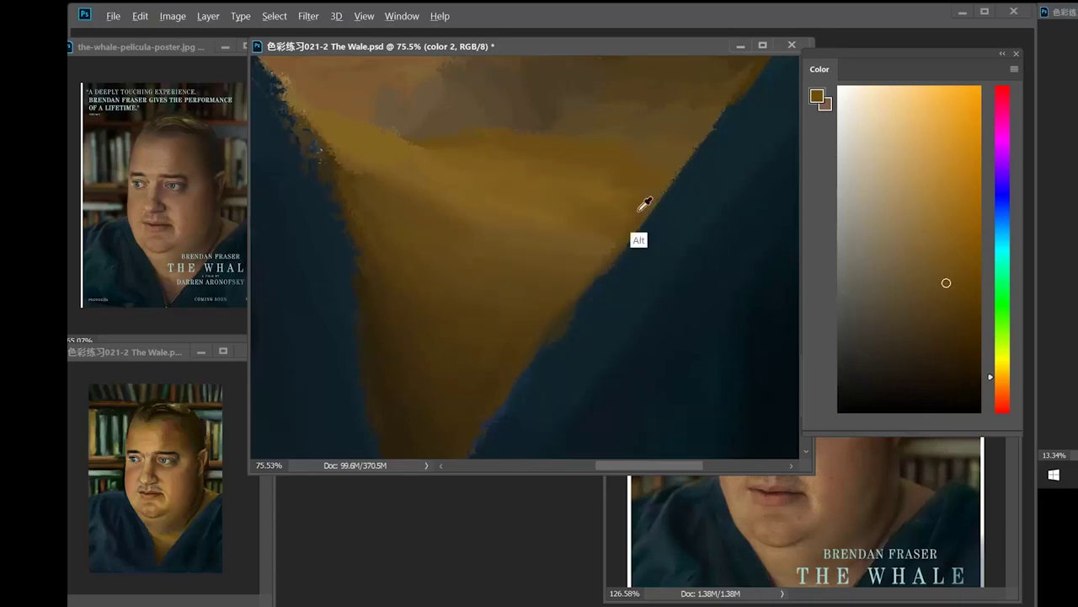
pyautogui.keyDown('alt'); pyautogui.click(622, 177); pyautogui.keyUp('alt')
pyautogui.keyDown('alt'); pyautogui.click(519, 183); pyautogui.keyUp('alt')
pyautogui.moveTo(535, 213); pyautogui.dragTo(653, 269)
pyautogui.keyDown('alt'); pyautogui.click(580, 213); pyautogui.keyUp('alt')
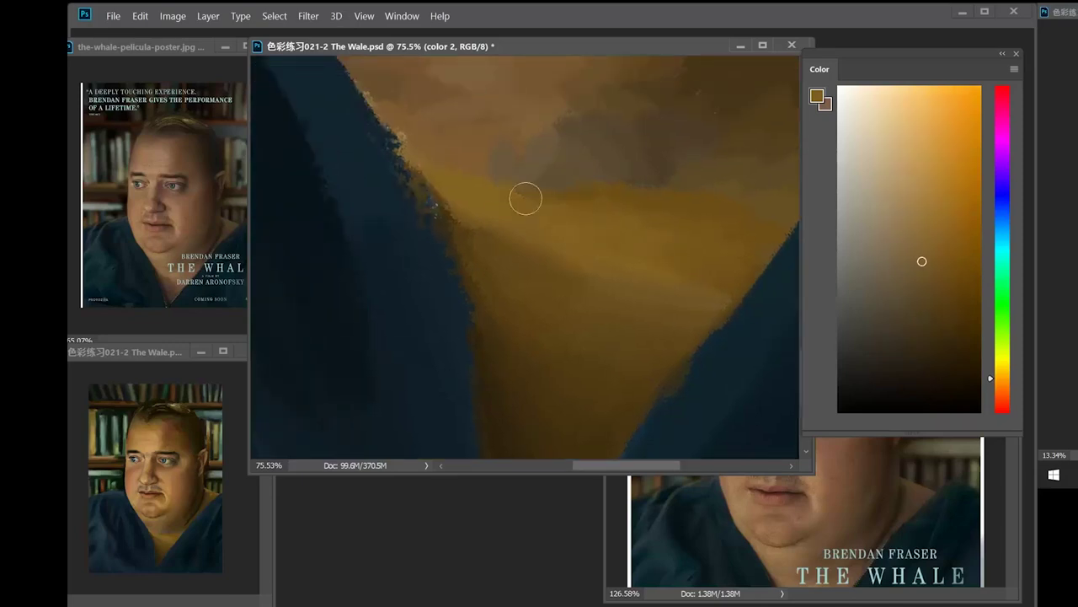
# - Refine the navy collar edge against the chest with the KYLE Ultimate Charcoal Pencil brush, using sampled navy and browns
pyautogui.keyDown('alt'); pyautogui.click(390, 168); pyautogui.keyUp('alt')
pyautogui.keyDown('alt'); pyautogui.click(414, 211); pyautogui.keyUp('alt')
pyautogui.rightClick(610, 204)
pyautogui.click(704, 556)
pyautogui.press('Return')
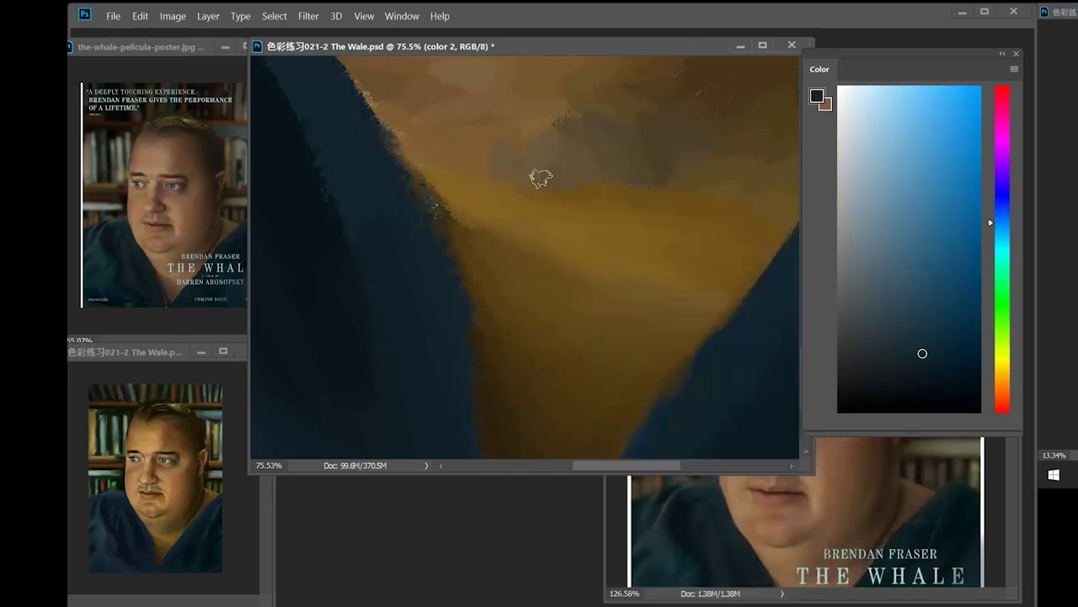
pyautogui.keyDown('alt'); pyautogui.moveTo(432, 238); pyautogui.dragTo(476, 310); pyautogui.keyUp('alt')
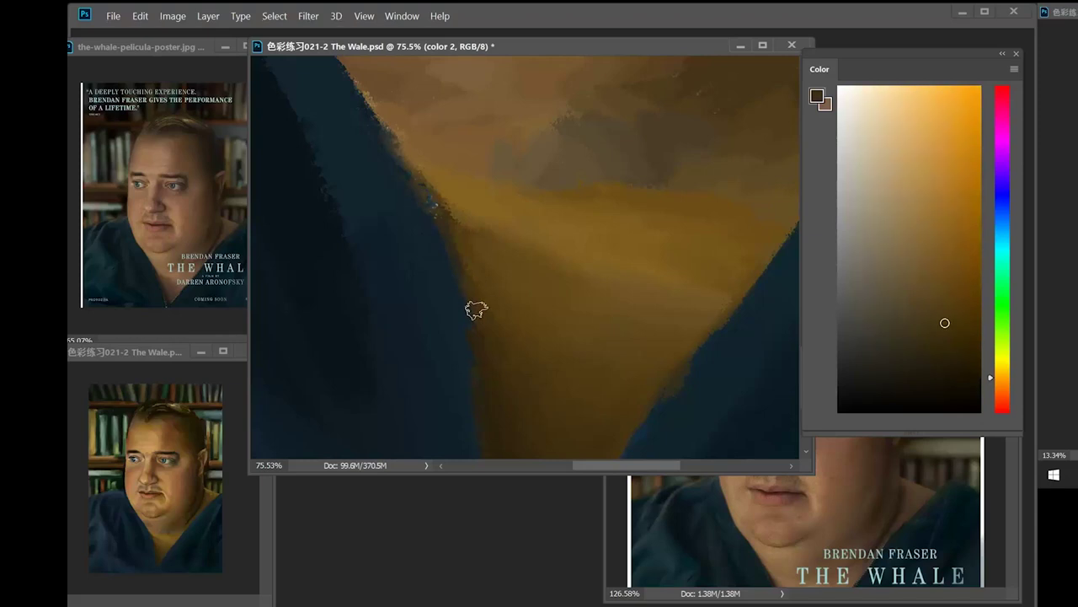
pyautogui.keyDown('alt'); pyautogui.click(459, 264); pyautogui.keyUp('alt')
pyautogui.keyDown('alt'); pyautogui.click(441, 216); pyautogui.keyUp('alt')
pyautogui.keyDown('alt'); pyautogui.click(436, 174); pyautogui.keyUp('alt')
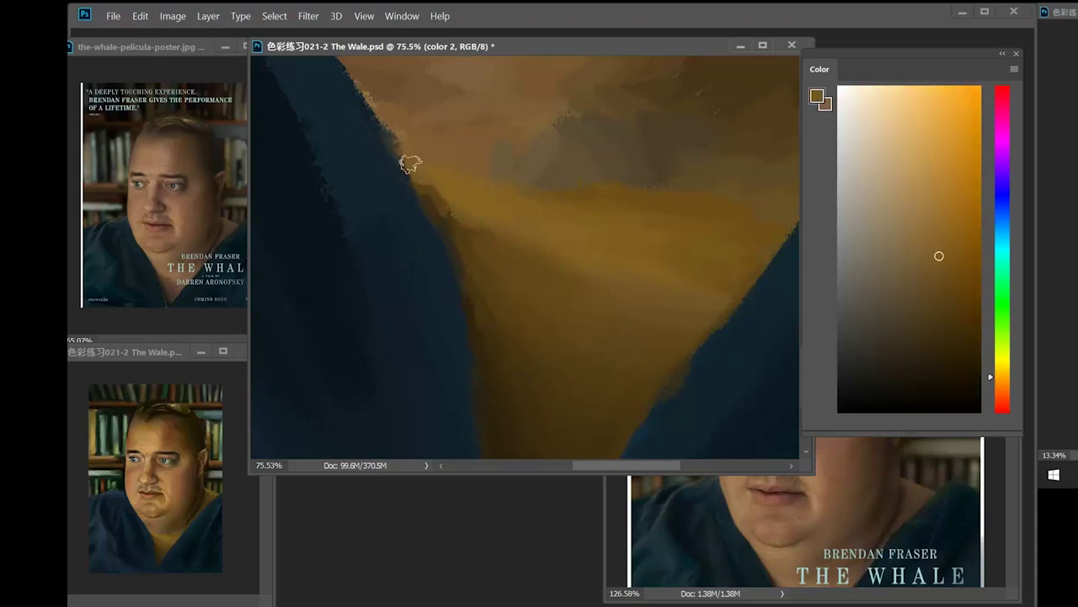
pyautogui.keyDown('alt'); pyautogui.click(369, 109); pyautogui.keyUp('alt')
pyautogui.keyDown('alt'); pyautogui.click(425, 224); pyautogui.keyUp('alt')
# - Switch to a round brush, adjust its size and blend the brown shadow beside the collar with sampled golds and browns
pyautogui.rightClick(535, 198)
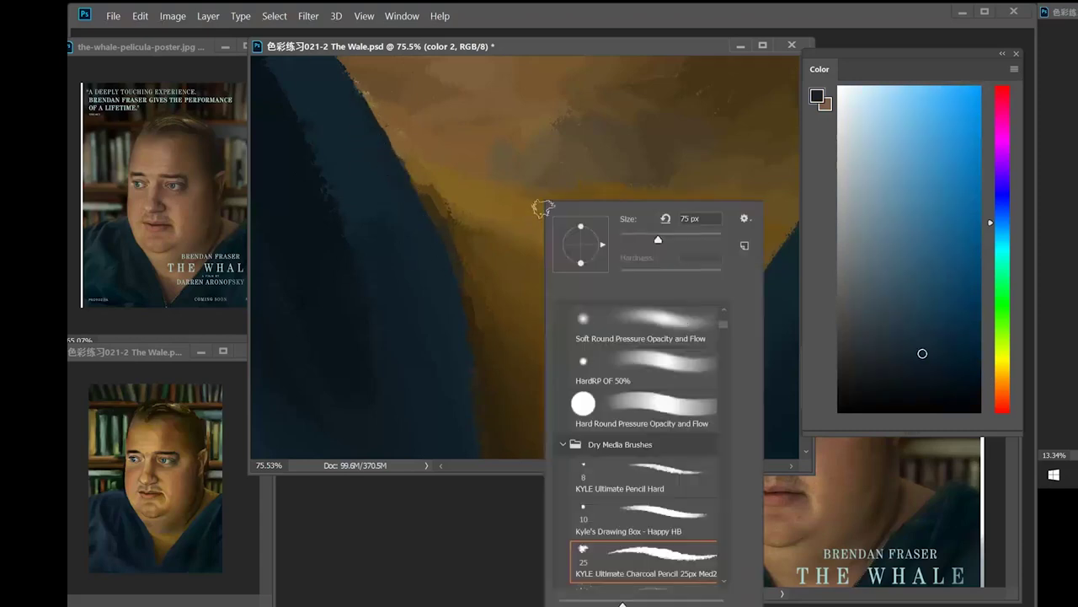
pyautogui.click(690, 275)
pyautogui.keyDown('alt'); pyautogui.click(441, 202); pyautogui.keyUp('alt')
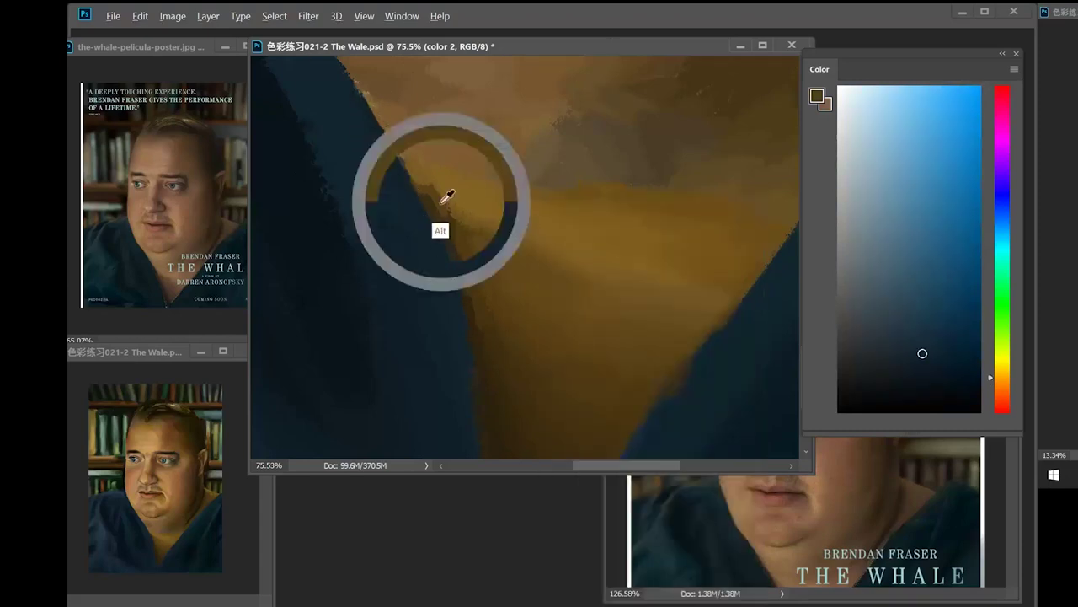
pyautogui.rightClick(570, 199)
pyautogui.moveTo(720, 277); pyautogui.dragTo(730, 277)
pyautogui.click(653, 51)
pyautogui.rightClick(566, 180)
pyautogui.click(638, 51)
pyautogui.moveTo(506, 139); pyautogui.dragTo(539, 155)
pyautogui.keyDown('alt'); pyautogui.click(476, 199); pyautogui.keyUp('alt')
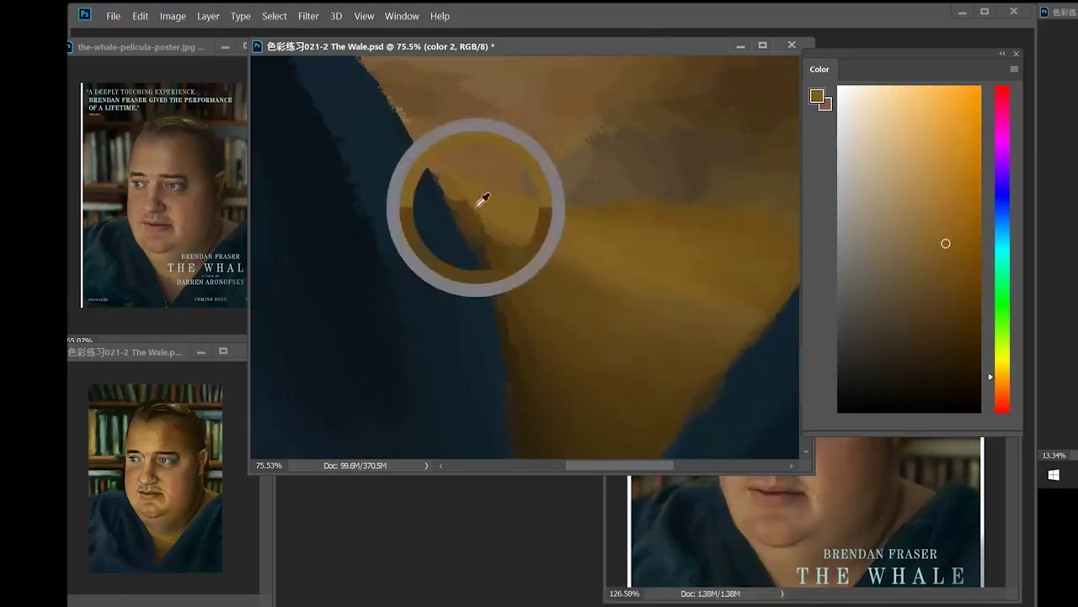
pyautogui.keyDown('alt'); pyautogui.click(513, 272); pyautogui.keyUp('alt')
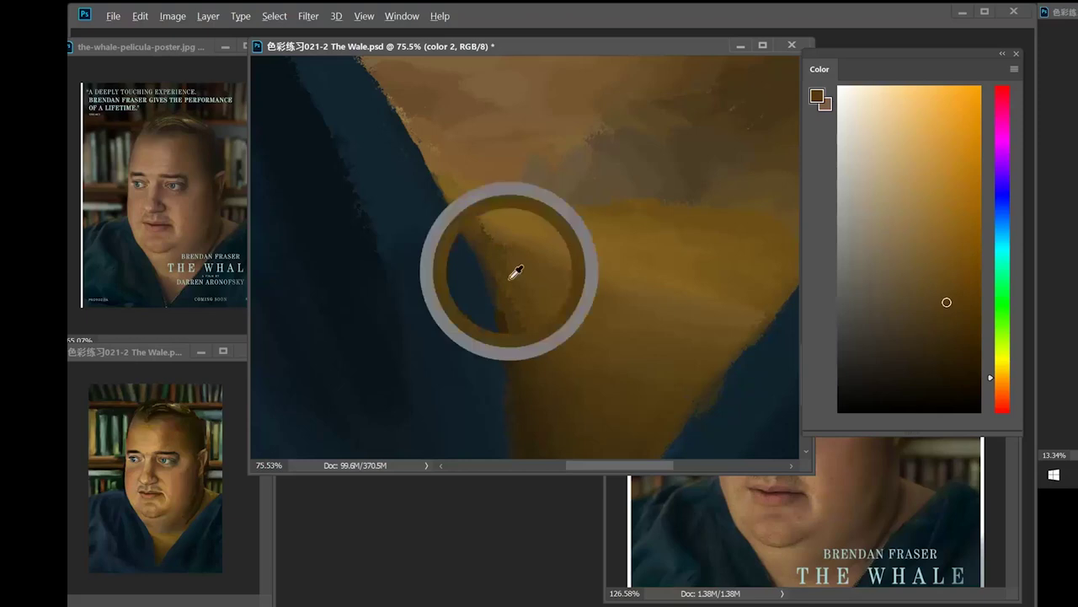
# - Clean up the skin along the collar edge from the chest up to the neck with sampled skin browns
pyautogui.keyDown('alt'); pyautogui.click(516, 252); pyautogui.keyUp('alt')
pyautogui.keyDown('alt'); pyautogui.click(493, 226); pyautogui.keyUp('alt')
pyautogui.keyDown('alt'); pyautogui.click(470, 179); pyautogui.keyUp('alt')
pyautogui.keyDown('alt'); pyautogui.click(449, 157); pyautogui.keyUp('alt')
pyautogui.keyDown('alt'); pyautogui.click(424, 145); pyautogui.keyUp('alt')
pyautogui.moveTo(413, 123); pyautogui.dragTo(466, 192)
pyautogui.keyDown('alt'); pyautogui.click(463, 197); pyautogui.keyUp('alt')
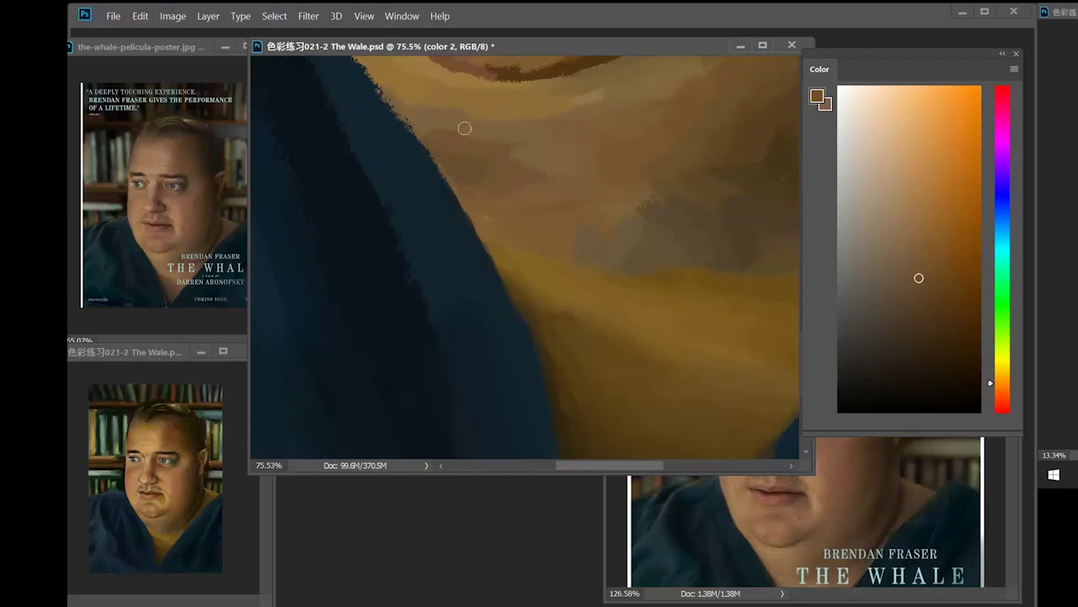
# - Resize the brush and paint sampled gold where the chest highlight meets the collar
pyautogui.moveTo(465, 129); pyautogui.dragTo(464, 250)
pyautogui.rightClick(499, 224)
pyautogui.moveTo(618, 240); pyautogui.dragTo(621, 240)
pyautogui.moveTo(435, 208); pyautogui.dragTo(499, 183)
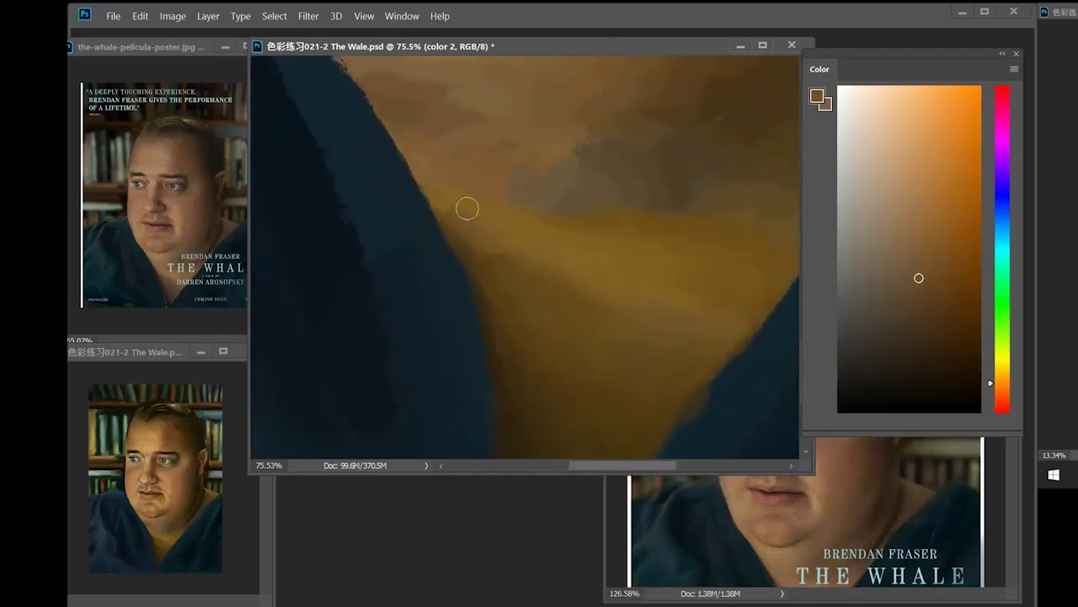
pyautogui.keyDown('alt'); pyautogui.click(492, 204); pyautogui.keyUp('alt')
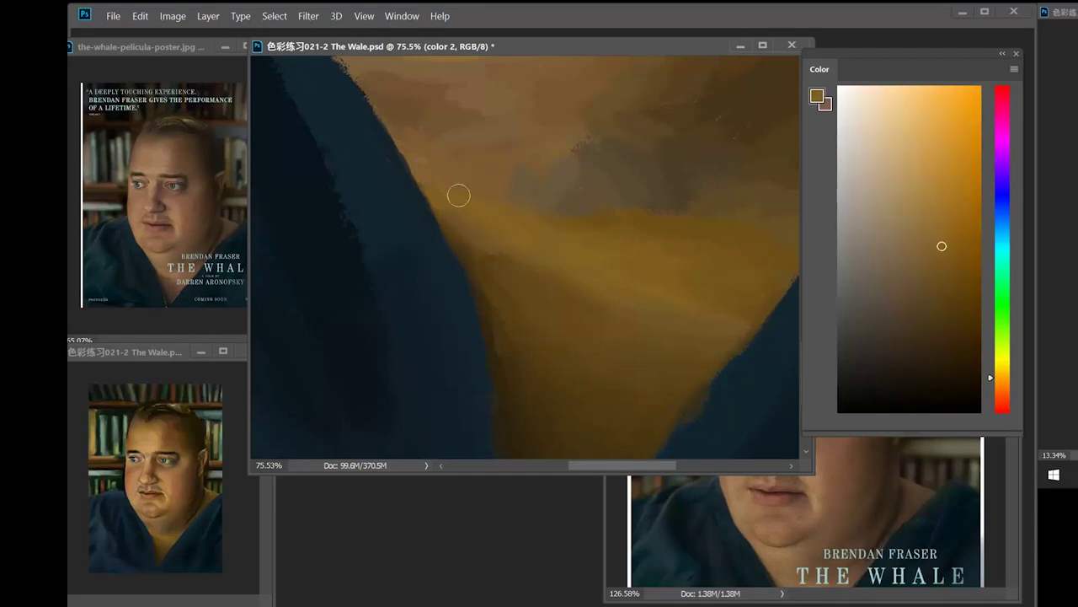
pyautogui.keyDown('alt'); pyautogui.click(472, 212); pyautogui.keyUp('alt')
pyautogui.keyDown('alt'); pyautogui.click(482, 213); pyautogui.keyUp('alt')
# - Even out the golden band across the chest towards the opposite collar with sampled golds
pyautogui.keyDown('alt'); pyautogui.click(558, 234); pyautogui.keyUp('alt')
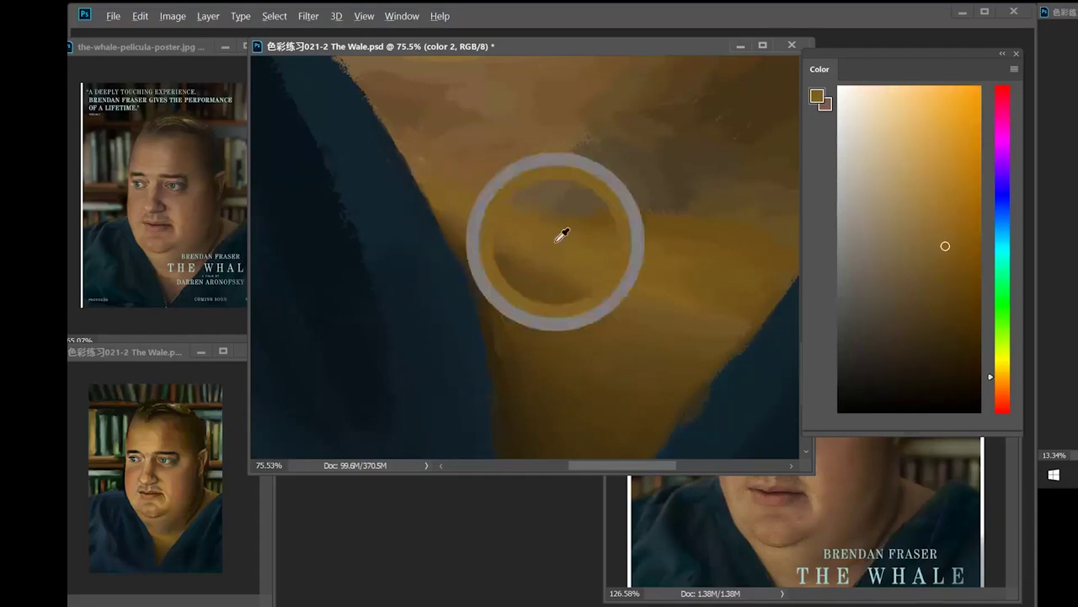
pyautogui.keyDown('alt'); pyautogui.click(650, 247); pyautogui.keyUp('alt')
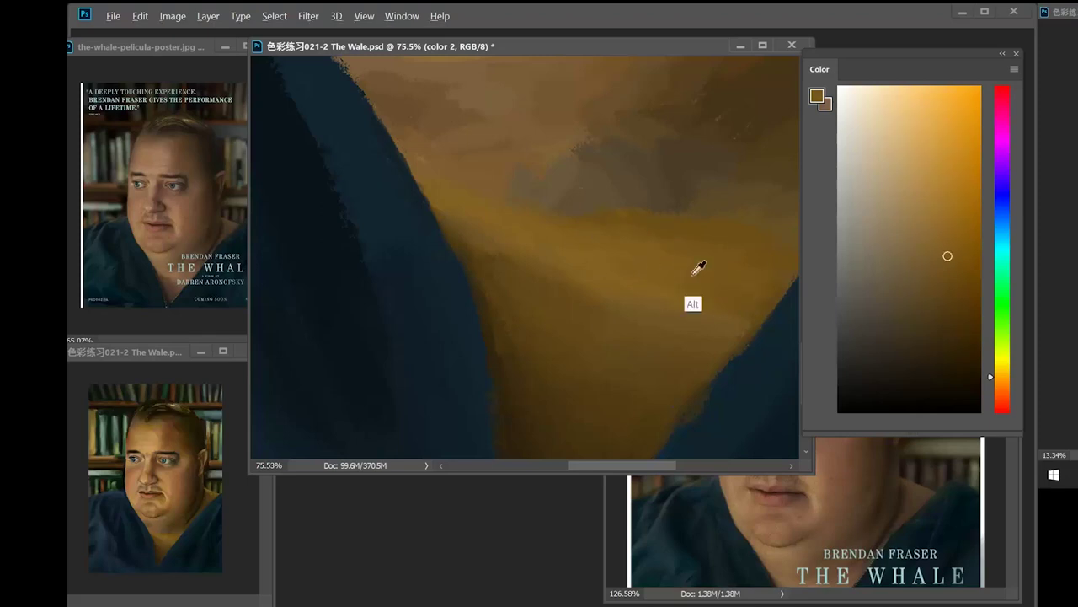
pyautogui.keyDown('alt'); pyautogui.click(661, 225); pyautogui.keyUp('alt')
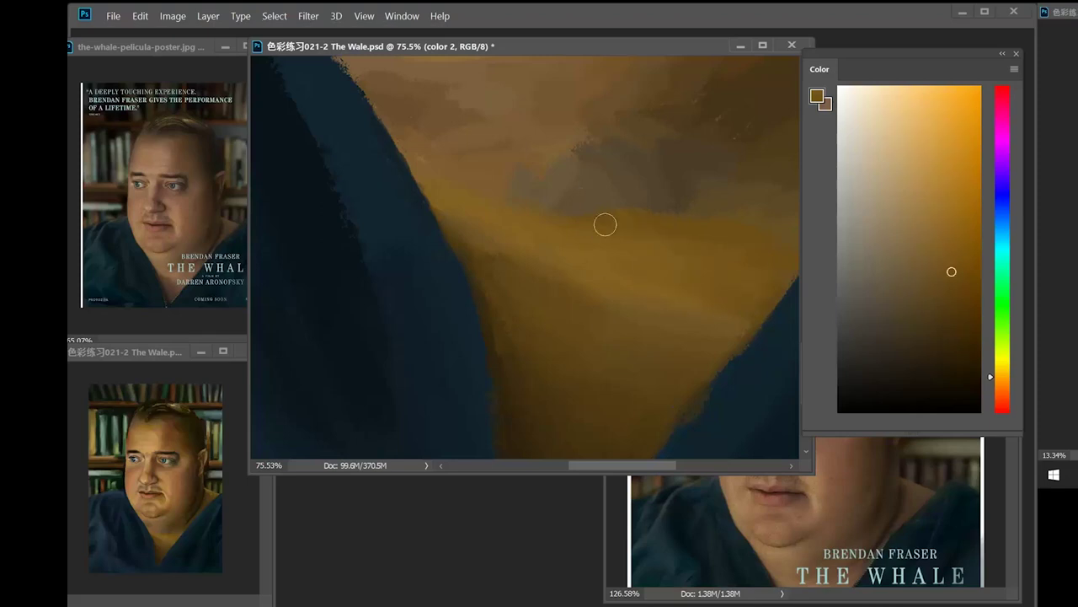
# - Soften the narrow dark shadow along the collar edge with sampled dark browns
pyautogui.scroll(2, 590, 261)
pyautogui.keyDown('alt'); pyautogui.click(501, 299); pyautogui.keyUp('alt')
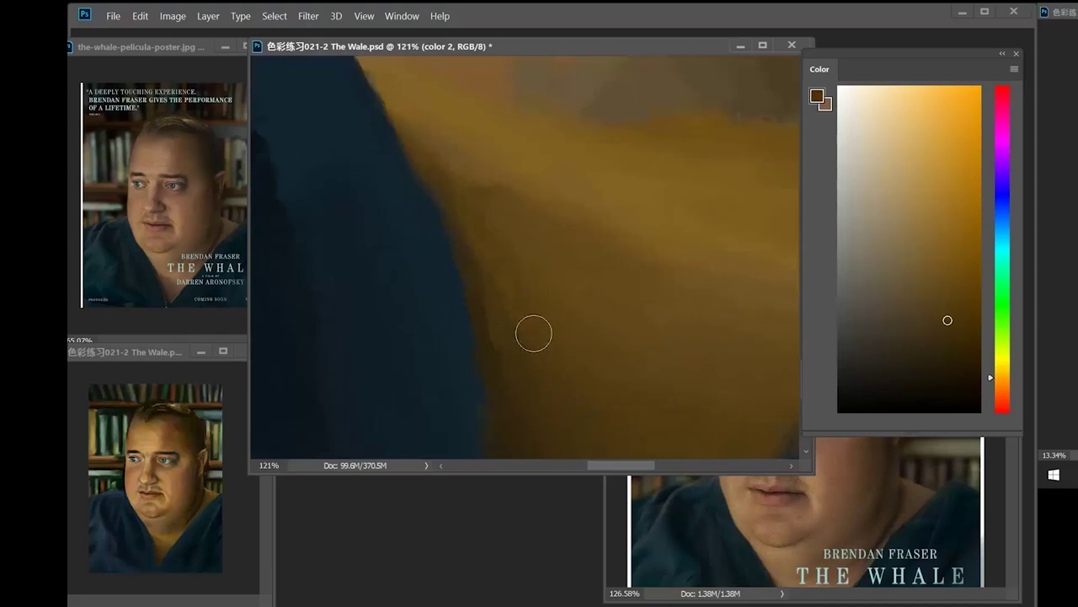
pyautogui.keyDown('alt'); pyautogui.click(495, 291); pyautogui.keyUp('alt')
pyautogui.keyDown('alt'); pyautogui.click(487, 339); pyautogui.keyUp('alt')
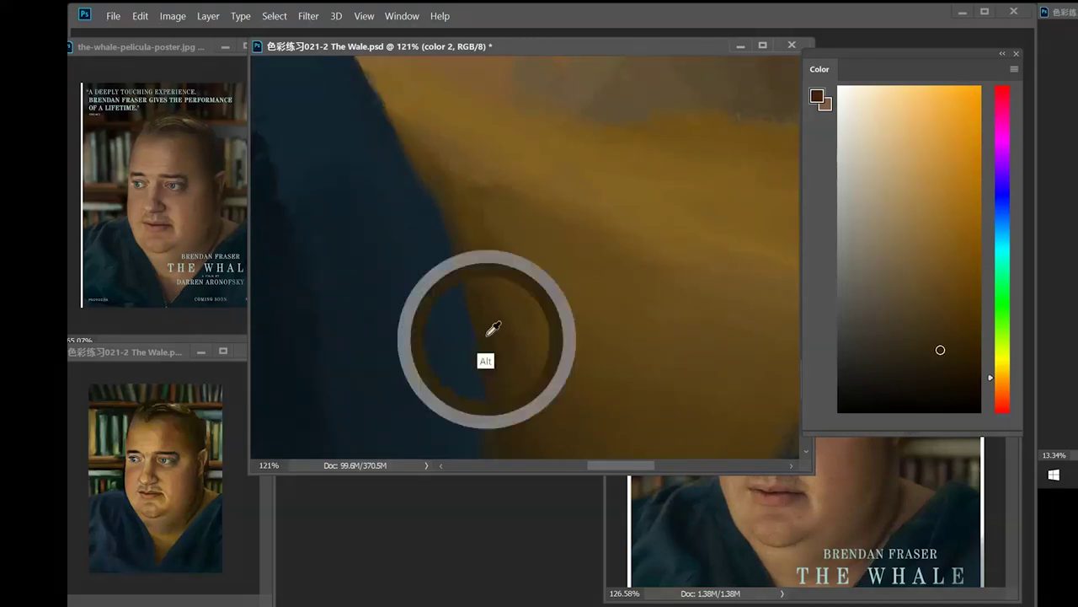
pyautogui.keyDown('alt'); pyautogui.click(521, 261); pyautogui.keyUp('alt')
# - Blend the top of the collar shadow into the golden chest skin with sampled mid browns
pyautogui.keyDown('alt'); pyautogui.click(509, 201); pyautogui.keyUp('alt')
pyautogui.keyDown('alt'); pyautogui.click(496, 226); pyautogui.keyUp('alt')
pyautogui.moveTo(492, 222); pyautogui.dragTo(519, 241)
pyautogui.keyDown('alt'); pyautogui.click(458, 212); pyautogui.keyUp('alt')
pyautogui.keyDown('alt'); pyautogui.click(488, 175); pyautogui.keyUp('alt')
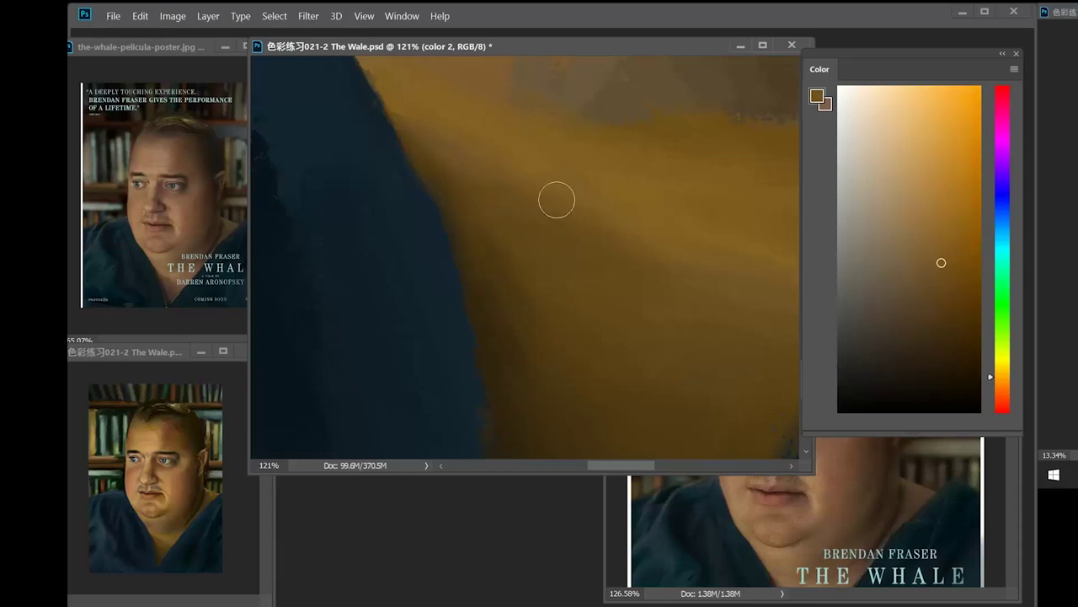
# - Smooth the transition between the golden band and the brown chest below it with sampled tones
pyautogui.keyDown('alt'); pyautogui.click(525, 315); pyautogui.keyUp('alt')
pyautogui.keyDown('alt'); pyautogui.click(588, 230); pyautogui.keyUp('alt')
pyautogui.keyDown('alt'); pyautogui.click(630, 224); pyautogui.keyUp('alt')
# - Blend the greyish patch on the neck above the golden band into the surrounding skin with sampled warm browns
pyautogui.moveTo(662, 160); pyautogui.dragTo(539, 329)
pyautogui.keyDown('alt'); pyautogui.click(581, 257); pyautogui.keyUp('alt')
pyautogui.moveTo(522, 194); pyautogui.dragTo(509, 257)
pyautogui.keyDown('alt'); pyautogui.click(474, 238); pyautogui.keyUp('alt')
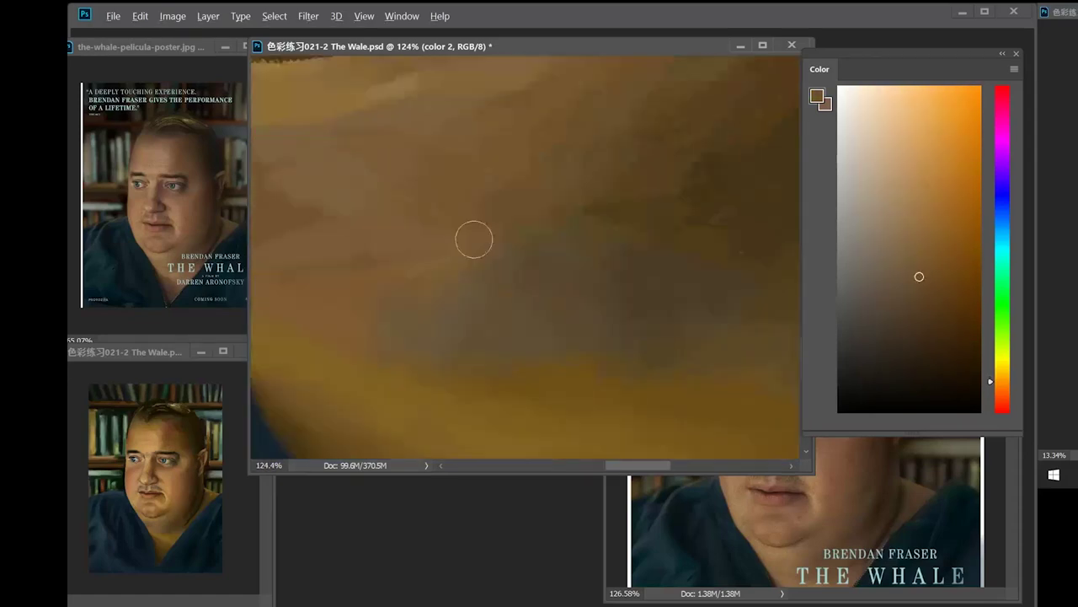
pyautogui.moveTo(421, 177); pyautogui.dragTo(564, 203)
pyautogui.keyDown('alt'); pyautogui.click(534, 166); pyautogui.keyUp('alt')
pyautogui.moveTo(699, 202); pyautogui.dragTo(480, 244)
pyautogui.keyDown('alt'); pyautogui.click(509, 248); pyautogui.keyUp('alt')
pyautogui.keyDown('alt'); pyautogui.click(564, 251); pyautogui.keyUp('alt')
# - Blend the dark streak beside the collar edge into the surrounding chest skin with sampled browns
pyautogui.moveTo(750, 262); pyautogui.dragTo(375, 253)
pyautogui.keyDown('alt'); pyautogui.click(368, 257); pyautogui.keyUp('alt')
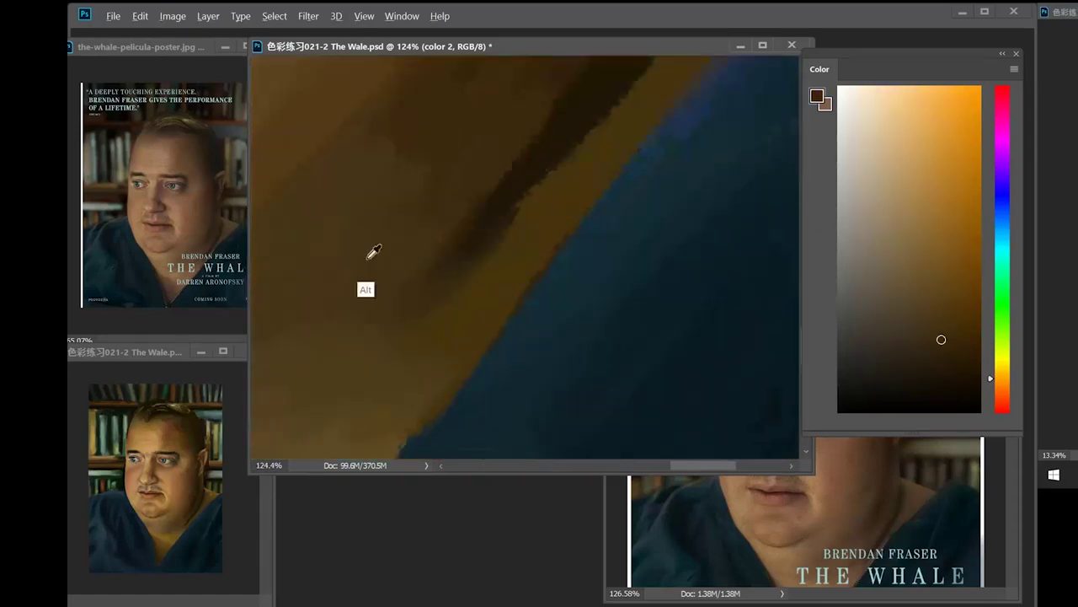
pyautogui.moveTo(488, 211); pyautogui.dragTo(481, 295)
pyautogui.keyDown('alt'); pyautogui.click(481, 295); pyautogui.keyUp('alt')
pyautogui.moveTo(593, 125); pyautogui.dragTo(517, 210)
pyautogui.keyDown('alt'); pyautogui.click(516, 210); pyautogui.keyUp('alt')
pyautogui.moveTo(674, 72); pyautogui.dragTo(530, 185)
pyautogui.keyDown('alt'); pyautogui.click(530, 185); pyautogui.keyUp('alt')
# - Smooth the shaded brown skin between the collar and the neck with sampled tones
pyautogui.moveTo(619, 151); pyautogui.dragTo(585, 241)
pyautogui.keyDown('alt'); pyautogui.click(585, 241); pyautogui.keyUp('alt')
pyautogui.moveTo(505, 97); pyautogui.dragTo(636, 152)
pyautogui.keyDown('alt'); pyautogui.click(524, 186); pyautogui.keyUp('alt')
pyautogui.keyDown('alt'); pyautogui.click(636, 152); pyautogui.keyUp('alt')
pyautogui.moveTo(590, 371); pyautogui.dragTo(677, 239)
pyautogui.keyDown('alt'); pyautogui.click(676, 239); pyautogui.keyUp('alt')
# - Blend the brown patches on the shaded side of the neck below the chin crease with sampled colours
pyautogui.moveTo(581, 337); pyautogui.dragTo(482, 378)
pyautogui.keyDown('alt'); pyautogui.click(482, 378); pyautogui.keyUp('alt')
pyautogui.moveTo(556, 143); pyautogui.dragTo(637, 193)
pyautogui.keyDown('alt'); pyautogui.click(643, 213); pyautogui.keyUp('alt')
pyautogui.keyDown('alt'); pyautogui.click(638, 193); pyautogui.keyUp('alt')
pyautogui.moveTo(489, 223); pyautogui.dragTo(541, 258)
pyautogui.keyDown('alt'); pyautogui.click(542, 258); pyautogui.keyUp('alt')
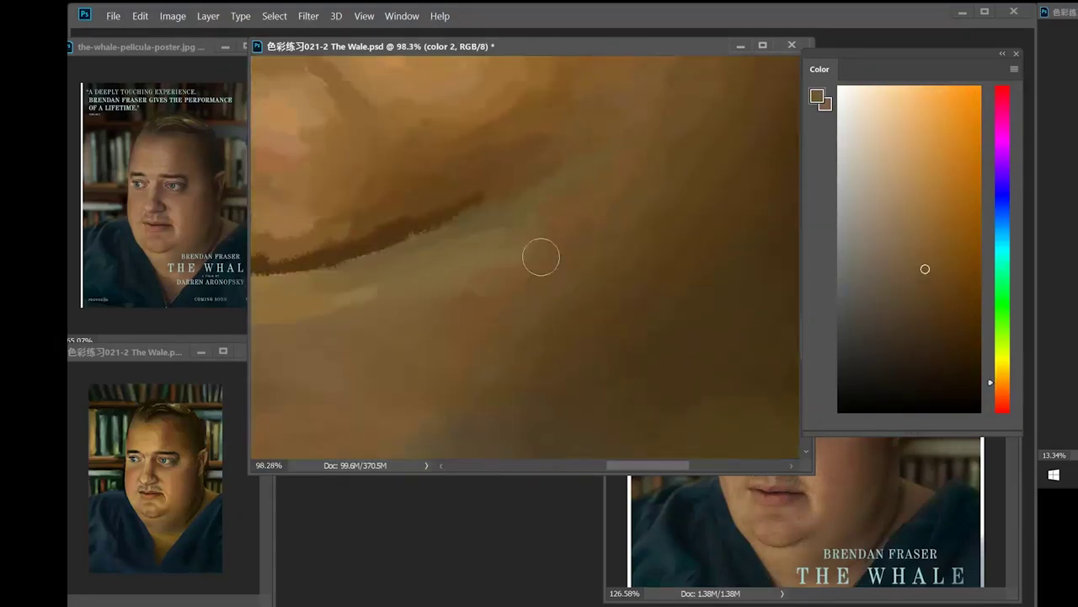
# - Soften the olive band under the chin crease into the neck with sampled olive and brown tones
pyautogui.moveTo(362, 278); pyautogui.dragTo(518, 284)
pyautogui.scroll(2, 517, 284)
pyautogui.keyDown('alt'); pyautogui.click(518, 284); pyautogui.keyUp('alt')
pyautogui.keyDown('alt'); pyautogui.click(396, 187); pyautogui.keyUp('alt')
pyautogui.moveTo(599, 235); pyautogui.dragTo(366, 289)
pyautogui.keyDown('alt'); pyautogui.click(365, 289); pyautogui.keyUp('alt')
pyautogui.moveTo(700, 166); pyautogui.dragTo(616, 279)
pyautogui.keyDown('alt'); pyautogui.click(616, 278); pyautogui.keyUp('alt')
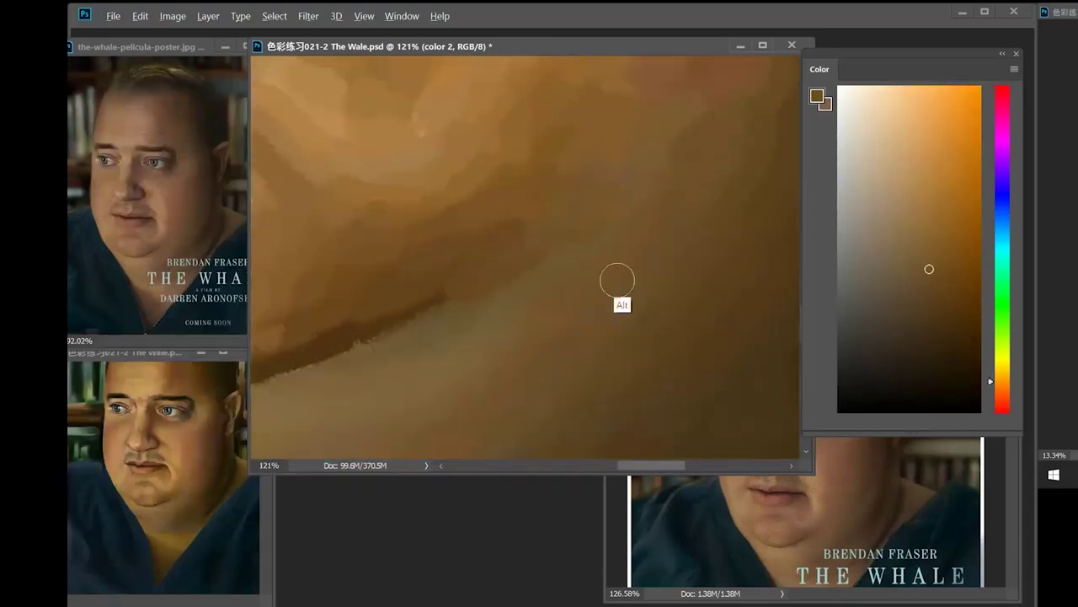
# - Smooth the transition from the end of the chin crease up towards the shaded jaw with sampled browns
pyautogui.moveTo(783, 244); pyautogui.dragTo(472, 286)
pyautogui.keyDown('alt'); pyautogui.click(616, 273); pyautogui.keyUp('alt')
pyautogui.moveTo(476, 169); pyautogui.dragTo(677, 178)
pyautogui.keyDown('alt'); pyautogui.click(677, 178); pyautogui.keyUp('alt')
pyautogui.scroll(-1, 684, 159)
pyautogui.keyDown('alt'); pyautogui.click(683, 160); pyautogui.keyUp('alt')
pyautogui.moveTo(762, 118); pyautogui.dragTo(657, 168)
pyautogui.keyDown('alt'); pyautogui.click(658, 168); pyautogui.keyUp('alt')
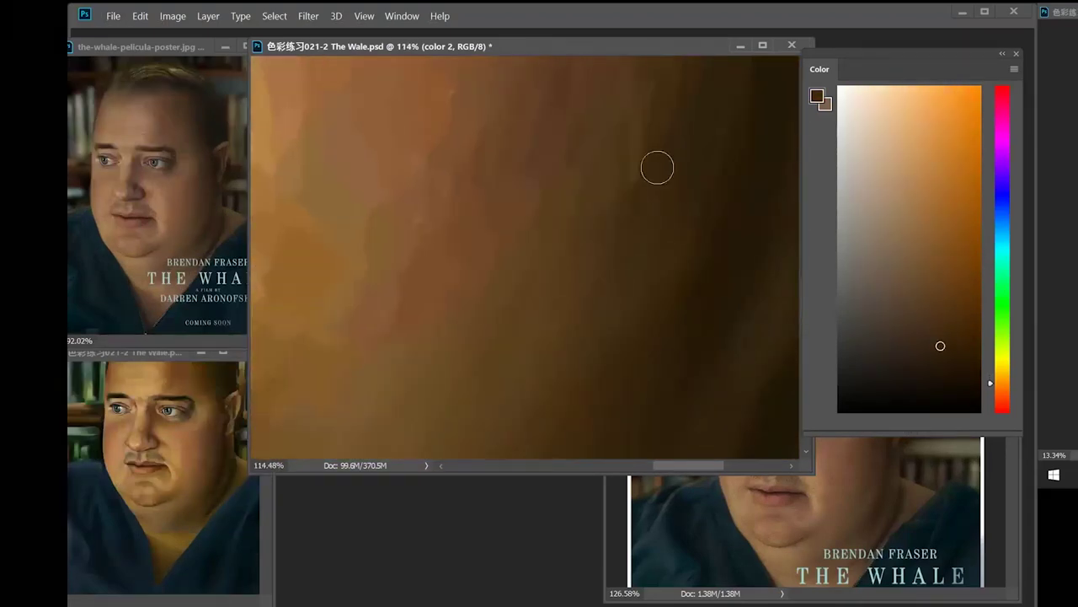
# - Blend the reddish-brown jaw skin into the dark side of the neck with sampled mid and dark browns
pyautogui.keyDown('alt'); pyautogui.click(649, 181); pyautogui.keyUp('alt')
pyautogui.moveTo(610, 291); pyautogui.dragTo(633, 211)
pyautogui.moveTo(683, 177); pyautogui.dragTo(532, 264)
pyautogui.keyDown('alt'); pyautogui.click(531, 265); pyautogui.keyUp('alt')
pyautogui.keyDown('alt'); pyautogui.click(590, 245); pyautogui.keyUp('alt')
pyautogui.moveTo(674, 206); pyautogui.dragTo(556, 188)
pyautogui.keyDown('alt'); pyautogui.click(556, 188); pyautogui.keyUp('alt')
pyautogui.keyDown('alt'); pyautogui.click(561, 198); pyautogui.keyUp('alt')
pyautogui.moveTo(657, 240); pyautogui.dragTo(572, 241)
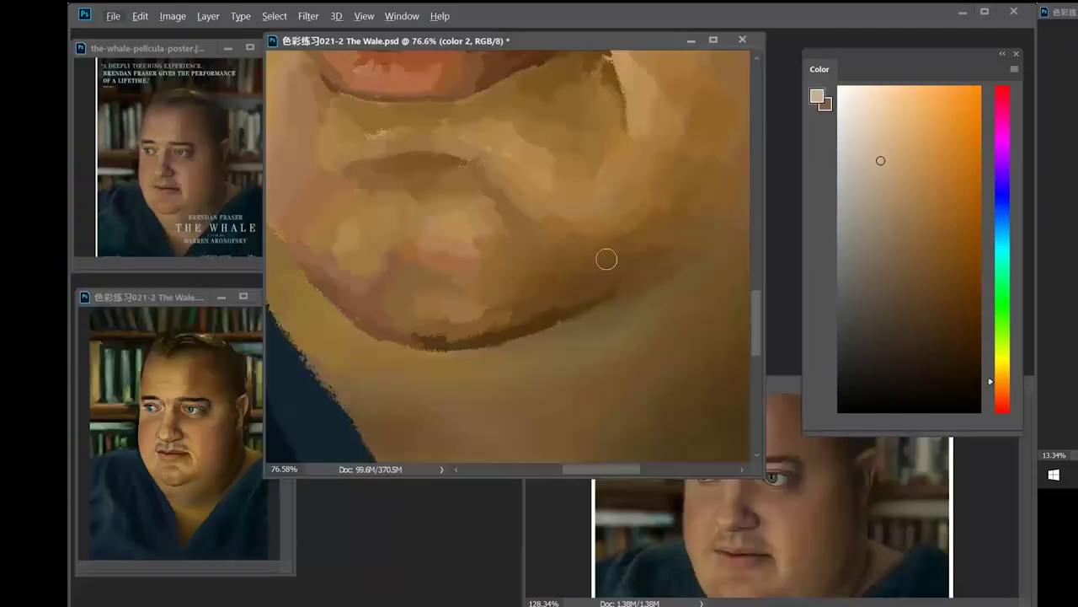
# - Soften the tapering end of the dark crease under the chin with sampled browns
pyautogui.scroll(6, 604, 258)
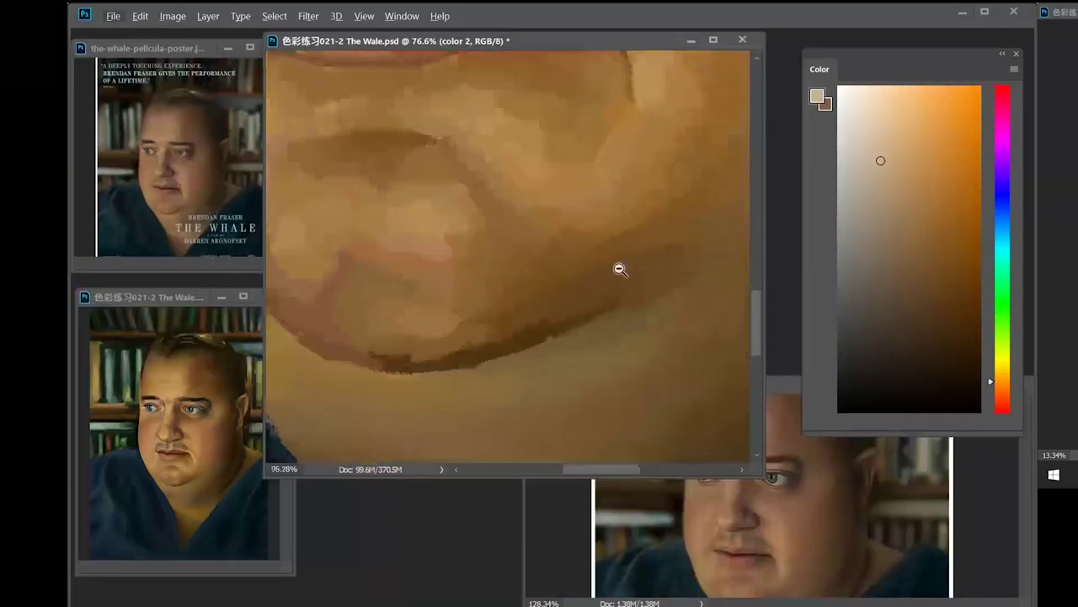
pyautogui.scroll(2, 547, 316)
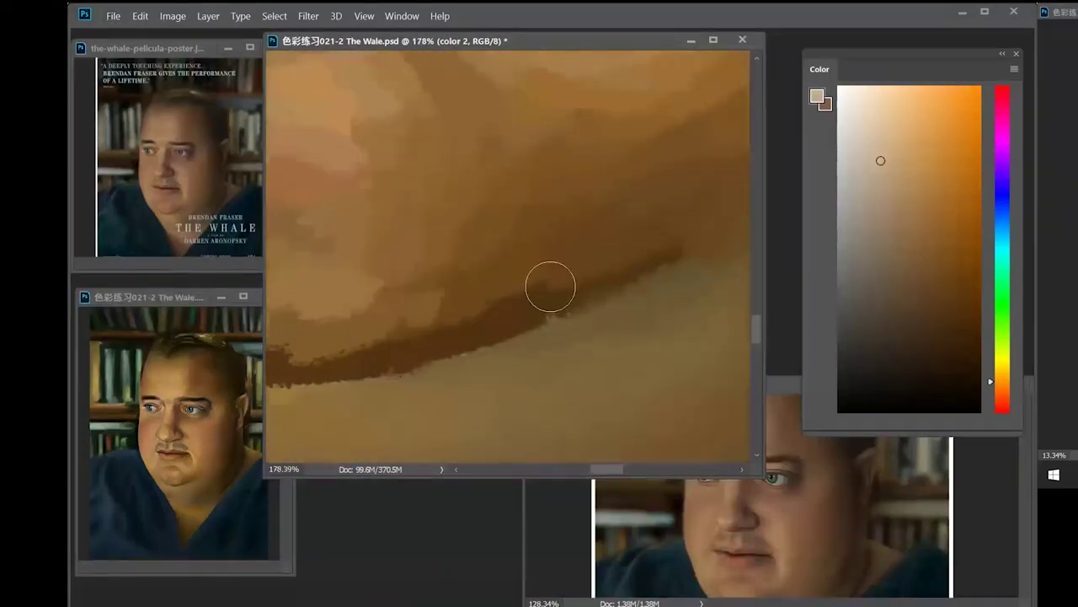
pyautogui.keyDown('alt'); pyautogui.click(483, 310); pyautogui.keyUp('alt')
pyautogui.keyDown('alt'); pyautogui.click(507, 296); pyautogui.keyUp('alt')
pyautogui.moveTo(491, 296)
pyautogui.mouseDown()
pyautogui.moveTo(591, 251)
pyautogui.moveTo(568, 304)
pyautogui.mouseUp()
pyautogui.keyDown('alt'); pyautogui.click(585, 275); pyautogui.keyUp('alt')
pyautogui.keyDown('alt'); pyautogui.click(637, 228); pyautogui.keyUp('alt')
pyautogui.moveTo(583, 264)
pyautogui.mouseDown()
pyautogui.moveTo(558, 301)
pyautogui.moveTo(609, 269)
pyautogui.mouseUp()
# - Blend the middle of the chin crease's shadow into the underside of the chin with sampled browns
pyautogui.keyDown('alt'); pyautogui.click(529, 316); pyautogui.keyUp('alt')
pyautogui.moveTo(477, 302)
pyautogui.mouseDown()
pyautogui.moveTo(570, 293)
pyautogui.moveTo(419, 311)
pyautogui.moveTo(459, 305)
pyautogui.mouseUp()
pyautogui.keyDown('alt'); pyautogui.click(498, 316); pyautogui.keyUp('alt')
pyautogui.keyDown('alt'); pyautogui.click(452, 293); pyautogui.keyUp('alt')
pyautogui.keyDown('alt'); pyautogui.click(387, 286); pyautogui.keyUp('alt')
pyautogui.keyDown('alt'); pyautogui.click(488, 274); pyautogui.keyUp('alt')
# - Reduce the Hard Round 80% brush size and refine the dark shadow along the chin's lower edge with sampled browns
pyautogui.rightClick(593, 203)
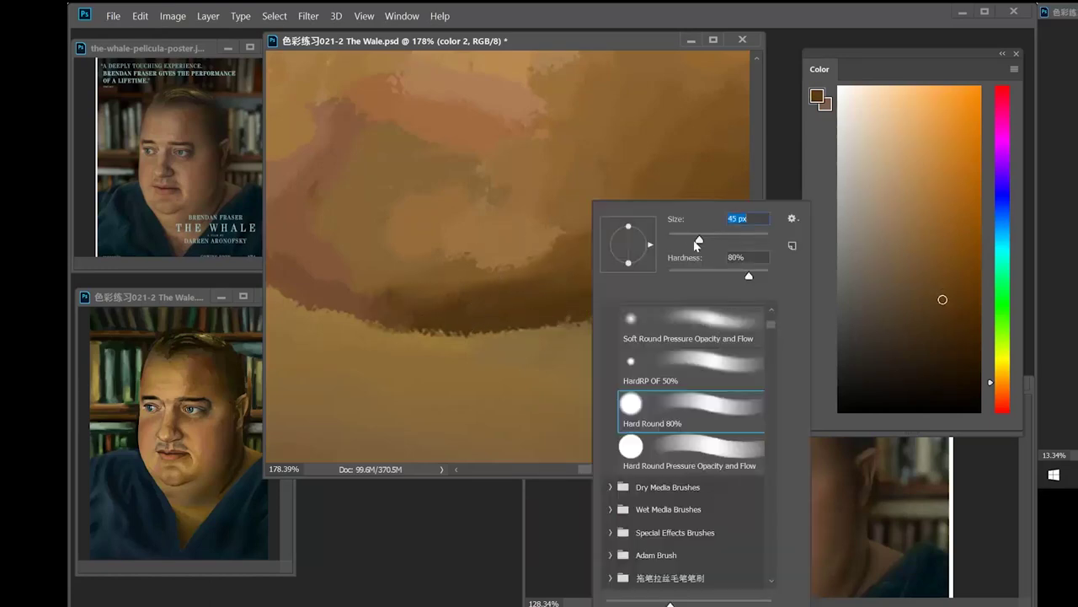
pyautogui.click(586, 99)
pyautogui.keyDown('alt'); pyautogui.click(535, 264); pyautogui.keyUp('alt')
pyautogui.moveTo(497, 236)
pyautogui.mouseDown()
pyautogui.moveTo(599, 166)
pyautogui.moveTo(522, 245)
pyautogui.mouseUp()
pyautogui.keyDown('alt'); pyautogui.click(589, 223); pyautogui.keyUp('alt')
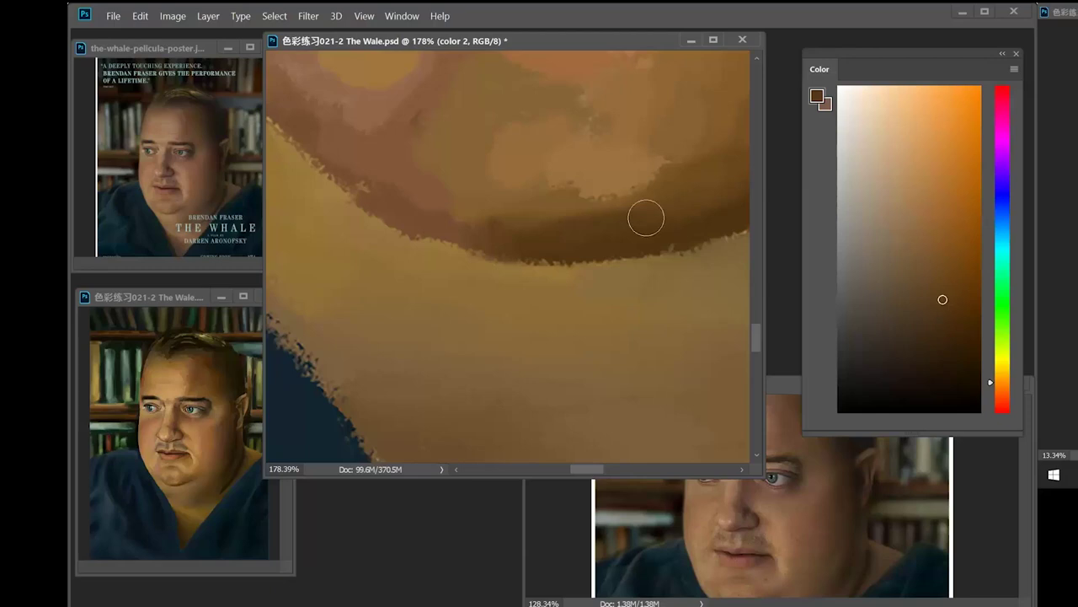
# - Sample browns around the chin's underside and blend the dark shadow edge into the lighter skin above it
pyautogui.moveTo(646, 218); pyautogui.dragTo(481, 294)
pyautogui.keyDown('alt'); pyautogui.click(463, 263); pyautogui.keyUp('alt')
pyautogui.moveTo(600, 267); pyautogui.dragTo(543, 307)
pyautogui.keyDown('alt'); pyautogui.click(488, 322); pyautogui.keyUp('alt')
pyautogui.keyDown('alt'); pyautogui.click(519, 291); pyautogui.keyUp('alt')
pyautogui.keyDown('alt'); pyautogui.click(484, 321); pyautogui.keyUp('alt')
pyautogui.keyDown('alt'); pyautogui.click(443, 298); pyautogui.keyUp('alt')
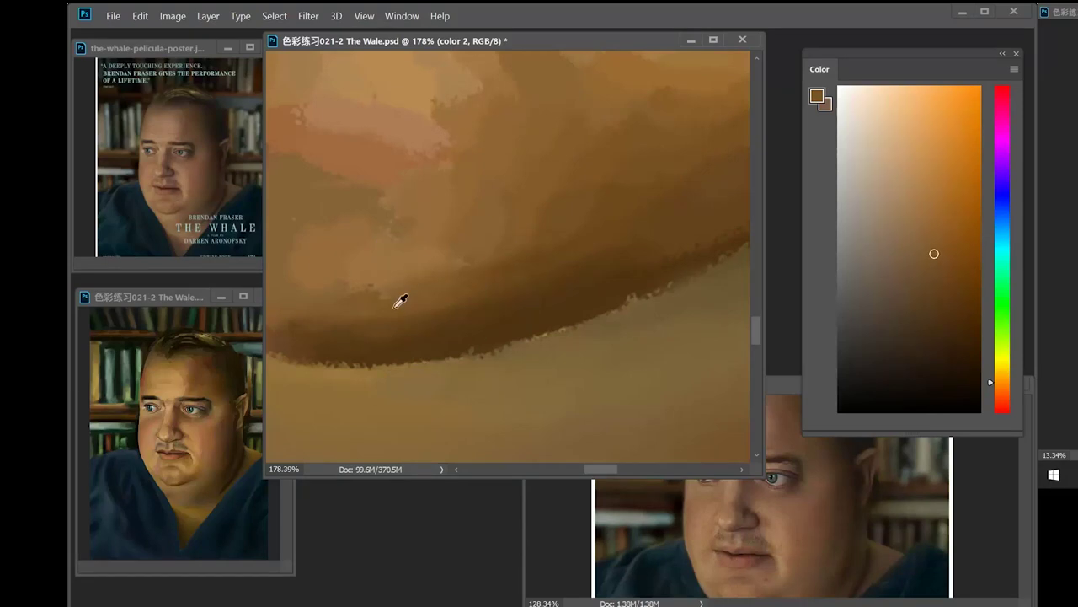
pyautogui.moveTo(547, 296)
pyautogui.mouseDown()
pyautogui.moveTo(573, 313)
pyautogui.moveTo(645, 296)
pyautogui.mouseUp()
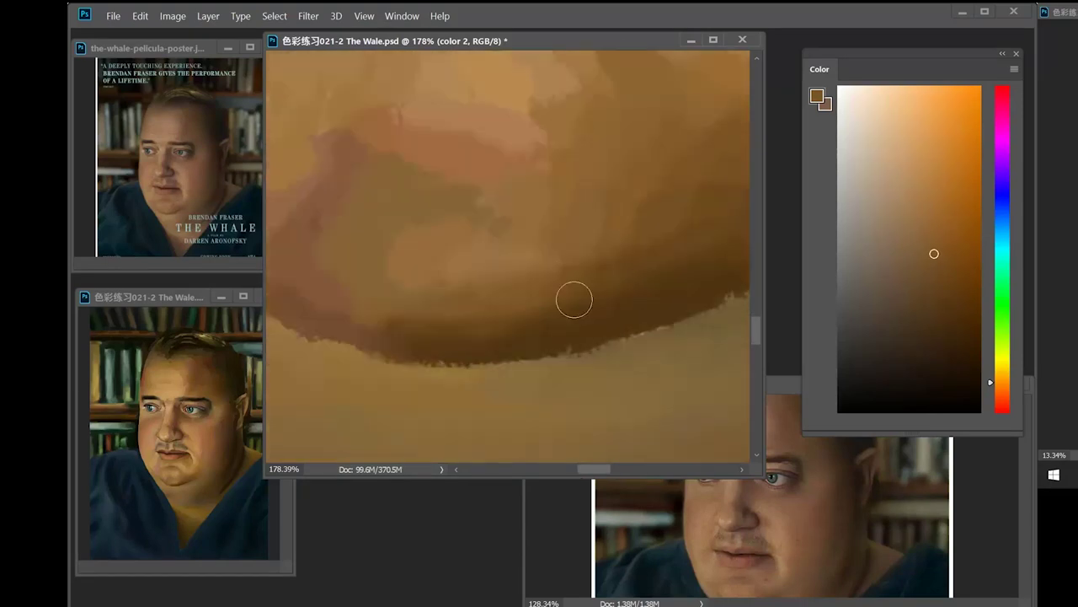
# - Soften the upper edge of the dark brown shadow beneath the chin with sampled mid-browns
pyautogui.moveTo(428, 287); pyautogui.dragTo(481, 253)
pyautogui.moveTo(184, 409); pyautogui.dragTo(212, 421)
pyautogui.moveTo(177, 184)
pyautogui.mouseDown()
pyautogui.moveTo(224, 201)
pyautogui.moveTo(193, 195)
pyautogui.mouseUp()
pyautogui.moveTo(446, 132); pyautogui.dragTo(472, 147)
pyautogui.moveTo(467, 325)
pyautogui.mouseDown()
pyautogui.moveTo(494, 289)
pyautogui.moveTo(561, 303)
pyautogui.mouseUp()
pyautogui.moveTo(582, 313); pyautogui.dragTo(606, 313)
pyautogui.keyDown('alt'); pyautogui.click(490, 285); pyautogui.keyUp('alt')
pyautogui.keyDown('alt'); pyautogui.click(463, 385); pyautogui.keyUp('alt')
pyautogui.keyDown('alt'); pyautogui.click(474, 323); pyautogui.keyUp('alt')
pyautogui.keyDown('alt'); pyautogui.click(522, 345); pyautogui.keyUp('alt')
# - Blend the reddish-brown shadow on the chin's left side into the neighbouring olive skin
pyautogui.keyDown('alt'); pyautogui.click(522, 304); pyautogui.keyUp('alt')
pyautogui.keyDown('alt'); pyautogui.click(498, 262); pyautogui.keyUp('alt')
pyautogui.keyDown('alt'); pyautogui.click(402, 244); pyautogui.keyUp('alt')
pyautogui.moveTo(379, 246); pyautogui.dragTo(373, 228)
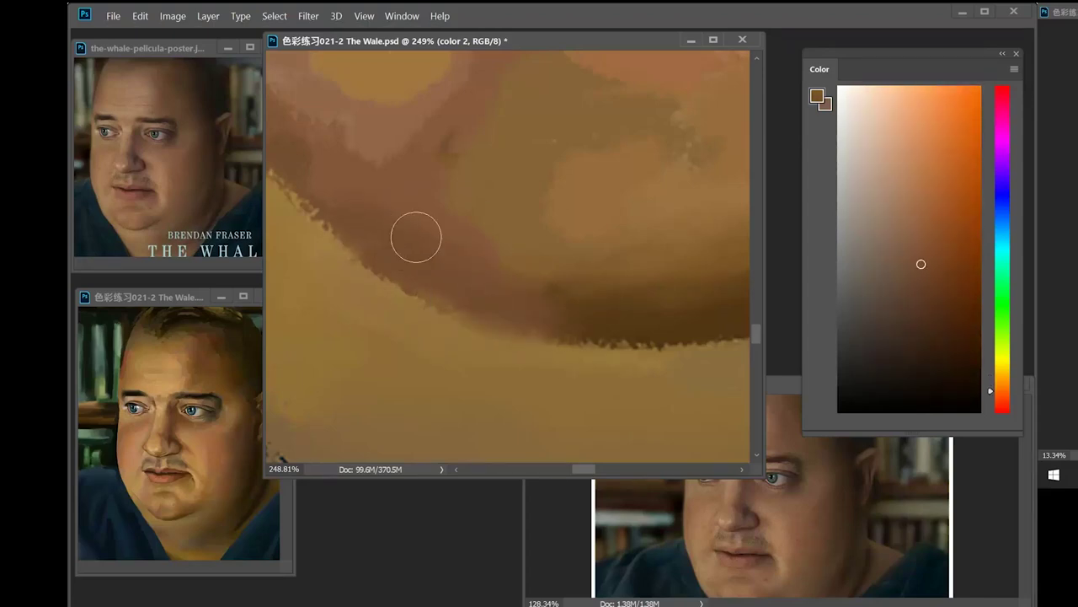
pyautogui.keyDown('alt'); pyautogui.click(456, 228); pyautogui.keyUp('alt')
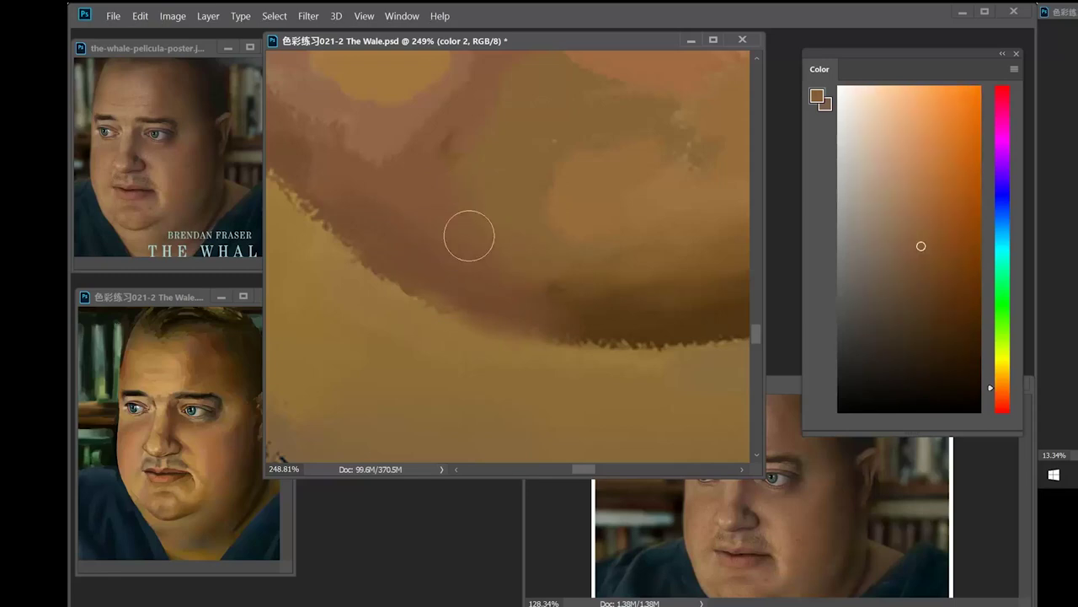
# - Smooth the light tan patch on the lower chin into the surrounding olive and dark brown tones
pyautogui.keyDown('alt'); pyautogui.click(561, 192); pyautogui.keyUp('alt')
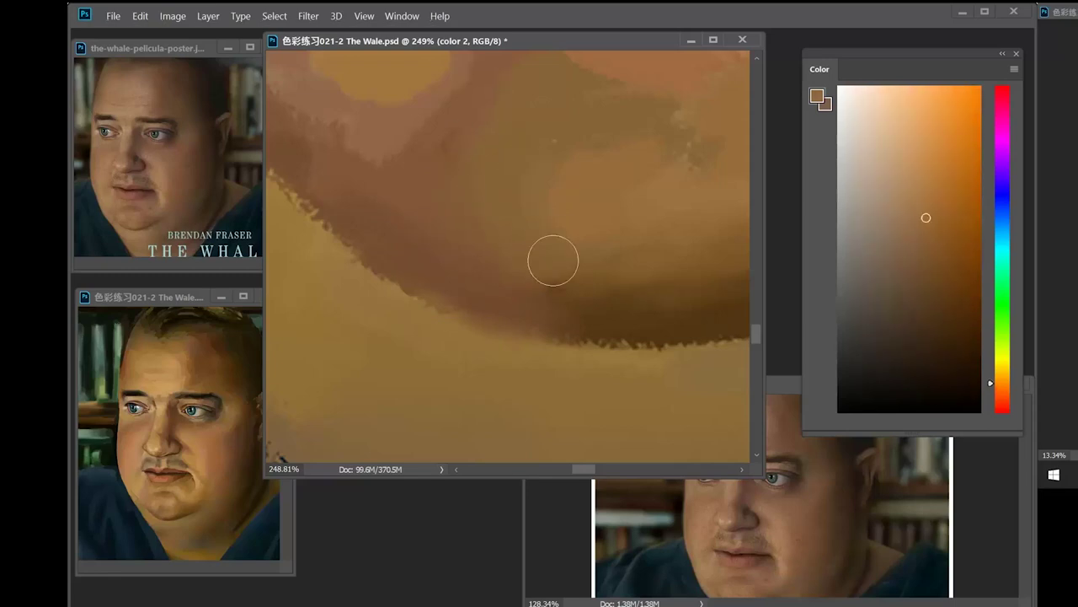
pyautogui.keyDown('alt'); pyautogui.click(590, 163); pyautogui.keyUp('alt')
pyautogui.moveTo(589, 271); pyautogui.dragTo(517, 293)
pyautogui.keyDown('alt'); pyautogui.click(515, 345); pyautogui.keyUp('alt')
pyautogui.keyDown('alt'); pyautogui.click(514, 308); pyautogui.keyUp('alt')
pyautogui.keyDown('alt'); pyautogui.click(563, 289); pyautogui.keyUp('alt')
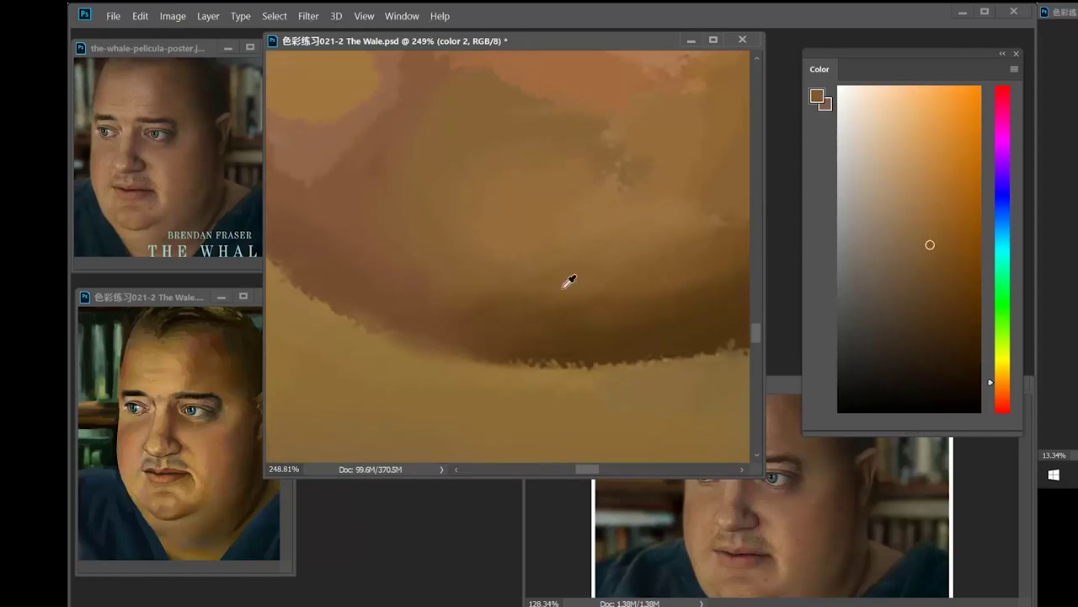
# - Blend the olive and tan patches in the middle of the chin below the pink highlight
pyautogui.keyDown('alt'); pyautogui.click(614, 217); pyautogui.keyUp('alt')
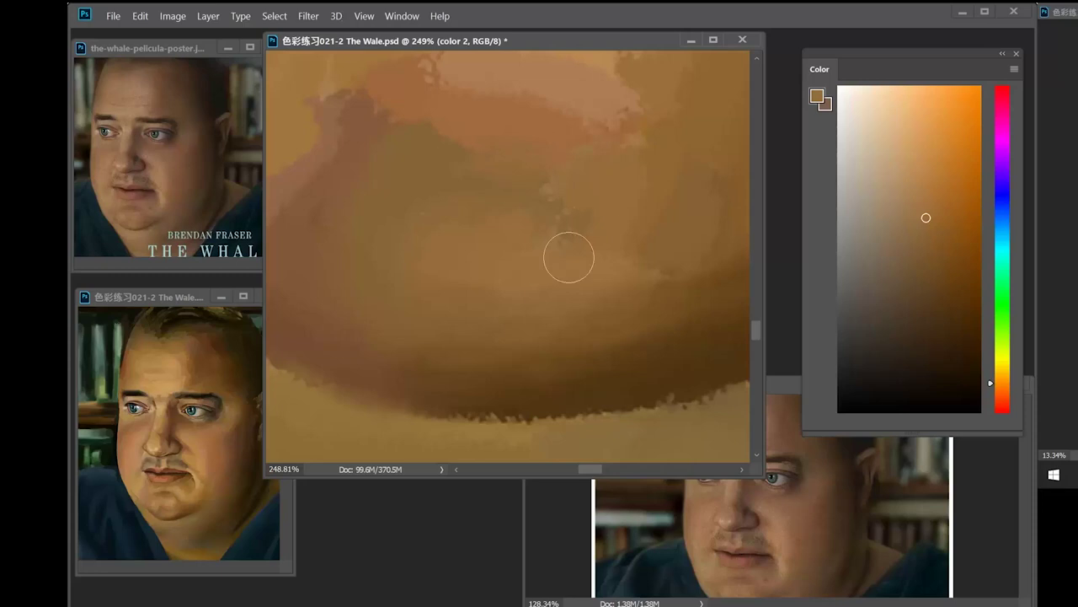
pyautogui.keyDown('alt'); pyautogui.click(542, 266); pyautogui.keyUp('alt')
pyautogui.moveTo(575, 210); pyautogui.dragTo(521, 243)
pyautogui.keyDown('alt'); pyautogui.click(527, 149); pyautogui.keyUp('alt')
pyautogui.moveTo(636, 226); pyautogui.dragTo(547, 261)
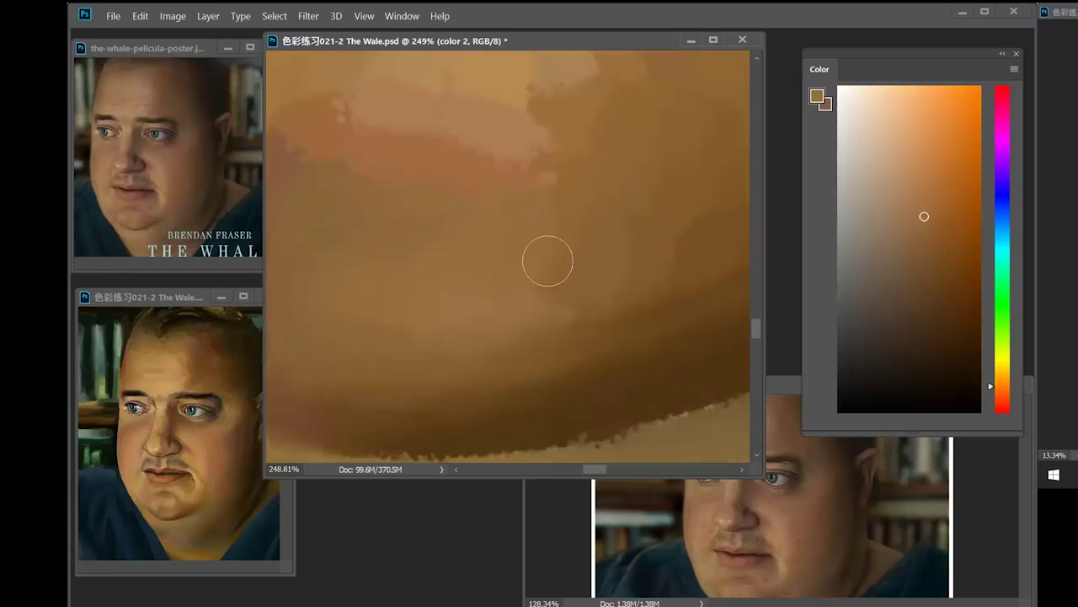
# - Soften the transition from the chin's right side into the brown jaw shadow with sampled browns
pyautogui.keyDown('alt'); pyautogui.click(621, 280); pyautogui.keyUp('alt')
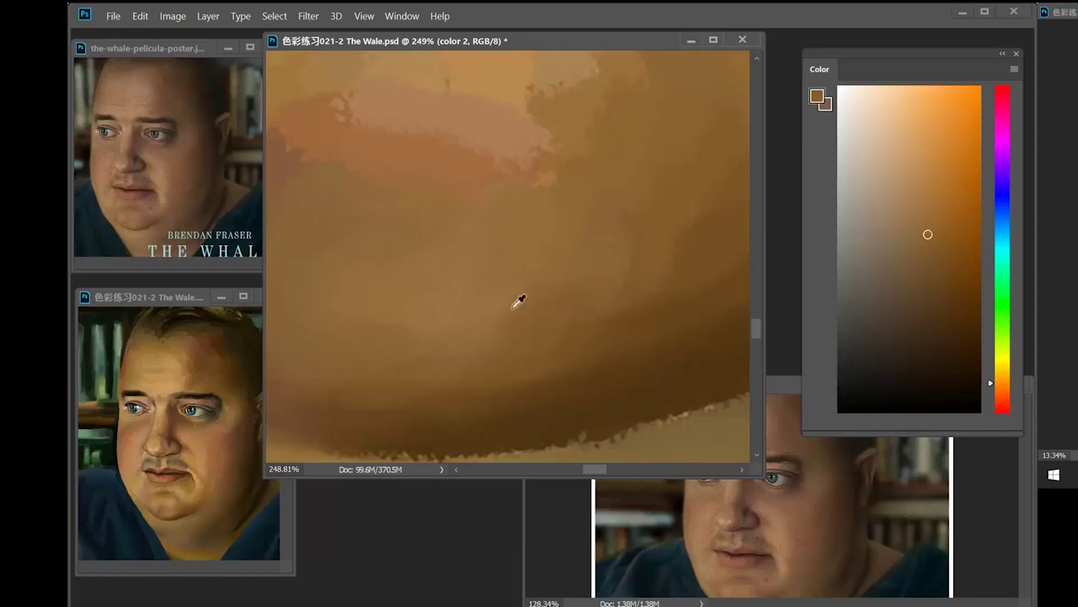
pyautogui.moveTo(423, 354); pyautogui.dragTo(501, 327)
pyautogui.moveTo(552, 273); pyautogui.dragTo(515, 272)
pyautogui.moveTo(527, 263); pyautogui.dragTo(437, 216)
pyautogui.moveTo(489, 299); pyautogui.dragTo(559, 295)
pyautogui.keyDown('alt'); pyautogui.click(633, 190); pyautogui.keyUp('alt')
pyautogui.moveTo(623, 253); pyautogui.dragTo(472, 270)
pyautogui.keyDown('alt'); pyautogui.click(621, 310); pyautogui.keyUp('alt')
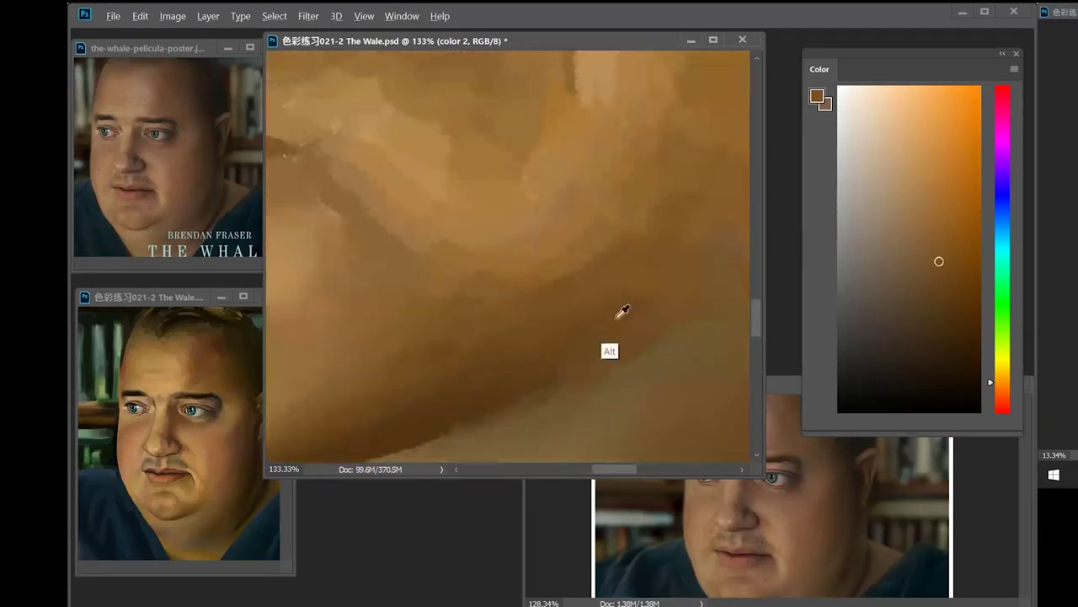
# - Smooth the brown shadow running from the chin up along the right jaw
pyautogui.moveTo(506, 312); pyautogui.dragTo(517, 310)
pyautogui.keyDown('alt'); pyautogui.click(474, 318); pyautogui.keyUp('alt')
pyautogui.keyDown('alt'); pyautogui.click(590, 219); pyautogui.keyUp('alt')
pyautogui.rightClick(608, 201)
pyautogui.moveTo(405, 337); pyautogui.dragTo(674, 270)
pyautogui.keyDown('alt'); pyautogui.click(505, 337); pyautogui.keyUp('alt')
pyautogui.moveTo(505, 337)
pyautogui.mouseDown()
pyautogui.moveTo(549, 332)
pyautogui.moveTo(491, 281)
pyautogui.mouseUp()
# - Blend the golden, orange and pink skin patches on the left side of the chin
pyautogui.keyDown('alt'); pyautogui.click(505, 295); pyautogui.keyUp('alt')
pyautogui.moveTo(590, 269); pyautogui.dragTo(447, 278)
pyautogui.keyDown('alt'); pyautogui.click(472, 286); pyautogui.keyUp('alt')
pyautogui.moveTo(573, 185); pyautogui.dragTo(506, 240)
pyautogui.keyDown('alt'); pyautogui.click(508, 241); pyautogui.keyUp('alt')
pyautogui.moveTo(405, 253); pyautogui.dragTo(624, 287)
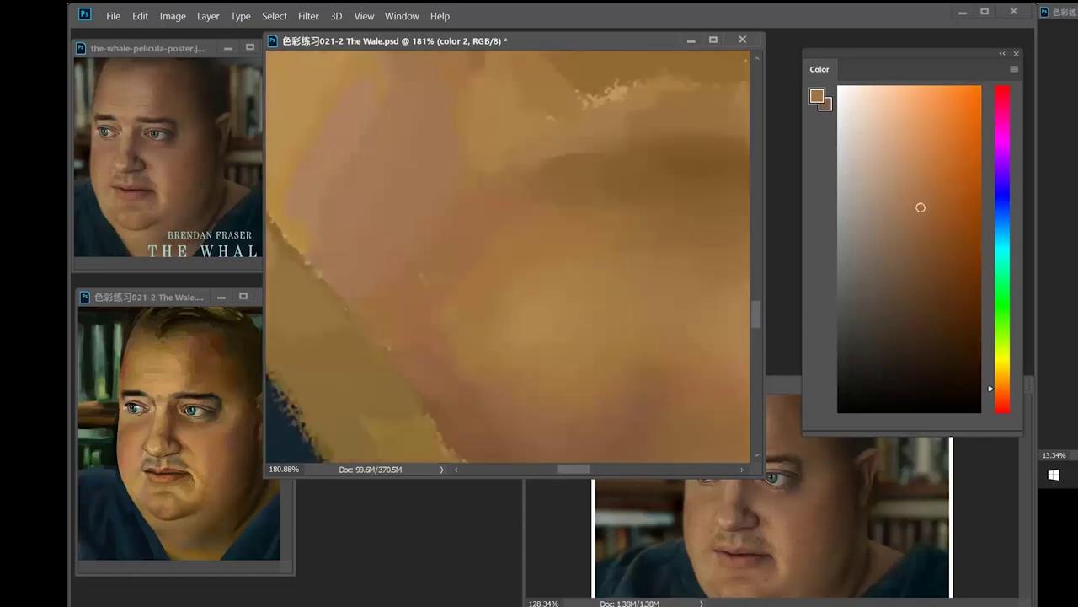
pyautogui.moveTo(506, 252); pyautogui.dragTo(516, 251)
pyautogui.keyDown('alt'); pyautogui.click(523, 199); pyautogui.keyUp('alt')
pyautogui.moveTo(539, 370); pyautogui.dragTo(472, 168)
# - Blend the golden-brown skin of the lower right cheek into its darker olive shading
pyautogui.keyDown('alt'); pyautogui.click(455, 295); pyautogui.keyUp('alt')
pyautogui.moveTo(640, 219); pyautogui.dragTo(404, 286)
pyautogui.keyDown('alt'); pyautogui.click(578, 149); pyautogui.keyUp('alt')
pyautogui.moveTo(657, 168); pyautogui.dragTo(505, 278)
pyautogui.keyDown('alt'); pyautogui.click(623, 198); pyautogui.keyUp('alt')
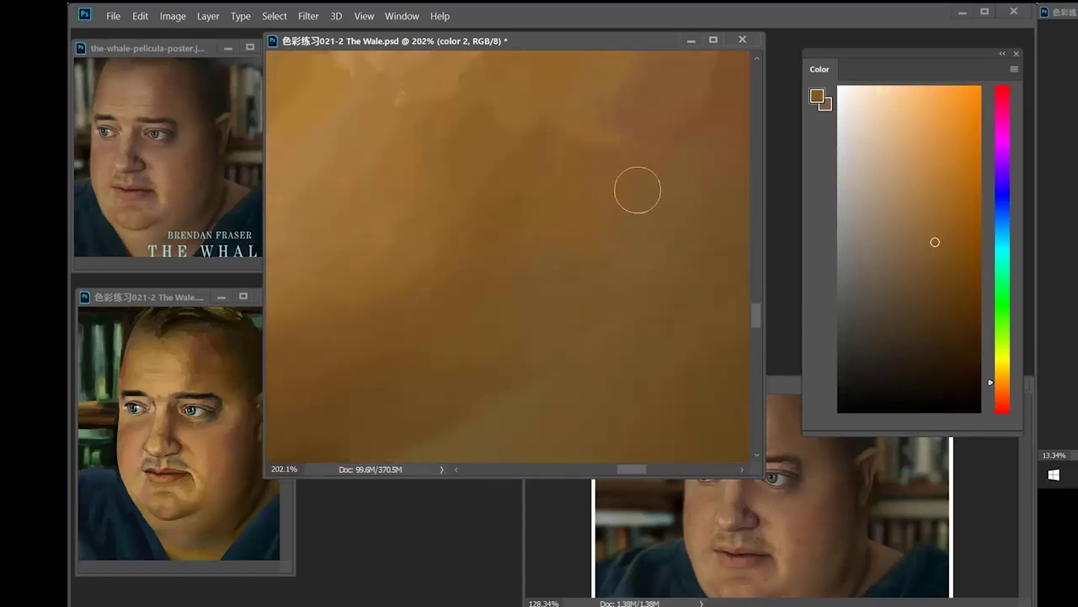
pyautogui.moveTo(506, 219); pyautogui.dragTo(556, 278)
pyautogui.keyDown('alt'); pyautogui.click(531, 261); pyautogui.keyUp('alt')
# - Sample lighter skin tones and smooth the tan fold beside the right corner of the mouth
pyautogui.moveTo(606, 236); pyautogui.dragTo(505, 337)
pyautogui.keyDown('alt'); pyautogui.click(587, 346); pyautogui.keyUp('alt')
pyautogui.moveTo(438, 253); pyautogui.dragTo(590, 261)
pyautogui.keyDown('alt'); pyautogui.click(481, 198); pyautogui.keyUp('alt')
pyautogui.moveTo(472, 202); pyautogui.dragTo(562, 299)
pyautogui.keyDown('alt'); pyautogui.click(565, 241); pyautogui.keyUp('alt')
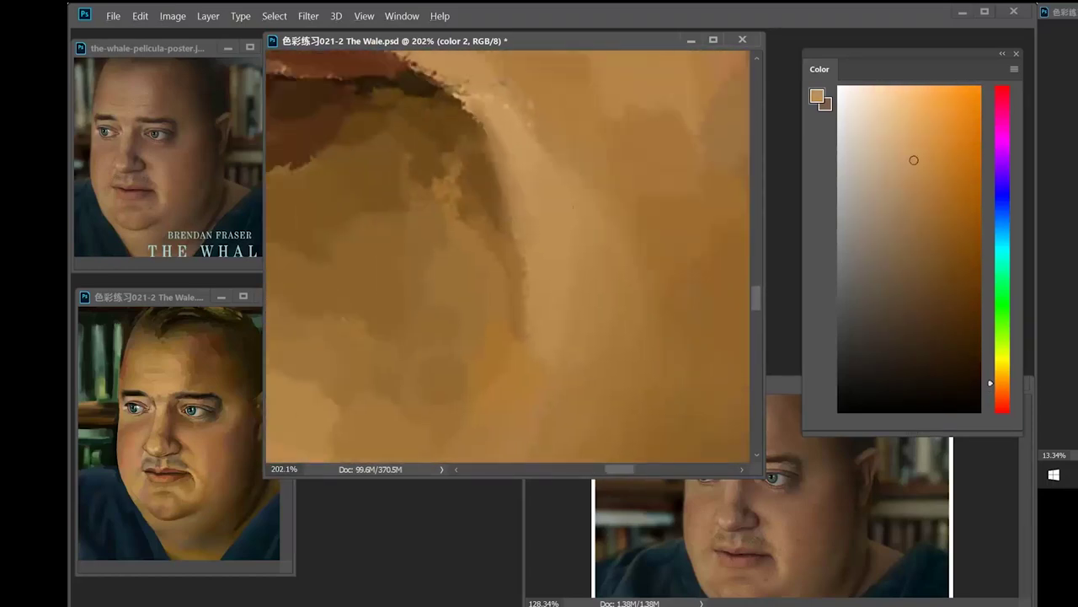
# - Blend the tan fold at the mouth corner into the skin below the lower lip
pyautogui.moveTo(556, 219); pyautogui.dragTo(505, 304)
pyautogui.keyDown('alt'); pyautogui.click(665, 317); pyautogui.keyUp('alt')
pyautogui.moveTo(421, 295); pyautogui.dragTo(604, 235)
pyautogui.keyDown('alt'); pyautogui.click(408, 257); pyautogui.keyUp('alt')
pyautogui.moveTo(489, 371); pyautogui.dragTo(484, 151)
pyautogui.keyDown('alt'); pyautogui.click(505, 278); pyautogui.keyUp('alt')
pyautogui.moveTo(404, 219); pyautogui.dragTo(573, 303)
pyautogui.keyDown('alt'); pyautogui.click(506, 278); pyautogui.keyUp('alt')
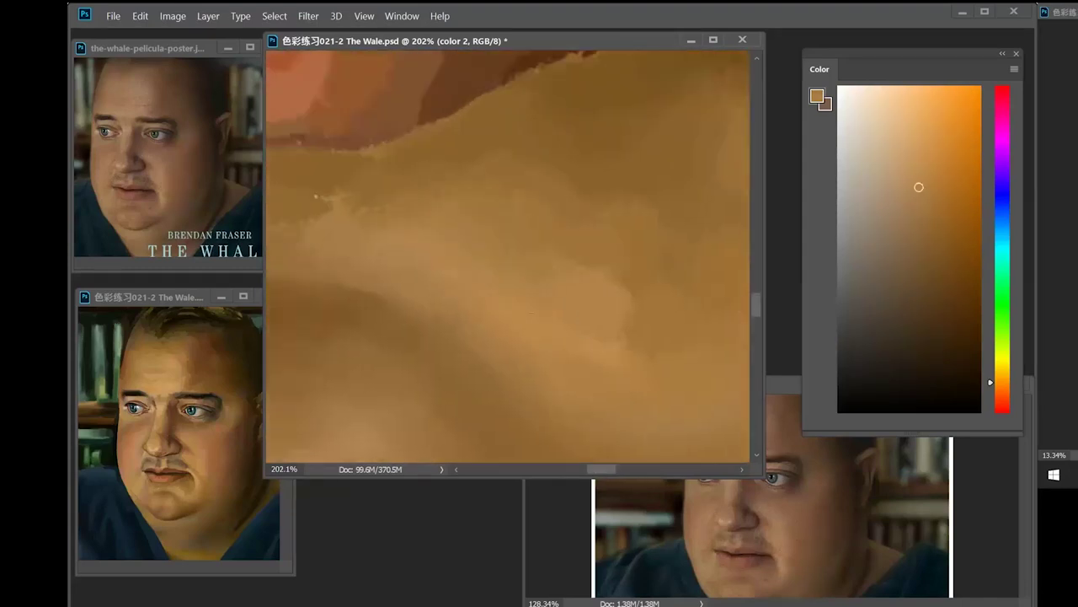
# - Smooth the tan and olive patches between the lower lip and the chin with sampled mid-tones
pyautogui.moveTo(337, 252); pyautogui.dragTo(665, 244)
pyautogui.keyDown('alt'); pyautogui.click(573, 278); pyautogui.keyUp('alt')
pyautogui.moveTo(589, 286); pyautogui.dragTo(552, 329)
pyautogui.keyDown('alt'); pyautogui.click(630, 341); pyautogui.keyUp('alt')
pyautogui.moveTo(631, 295); pyautogui.dragTo(581, 304)
pyautogui.keyDown('alt'); pyautogui.click(540, 295); pyautogui.keyUp('alt')
pyautogui.moveTo(657, 261); pyautogui.dragTo(590, 244)
pyautogui.keyDown('alt'); pyautogui.click(495, 228); pyautogui.keyUp('alt')
# - Blend the golden skin next to the mouth fold into the lower part of the right cheek
pyautogui.keyDown('alt'); pyautogui.click(539, 287); pyautogui.keyUp('alt')
pyautogui.moveTo(657, 421); pyautogui.dragTo(396, 404)
pyautogui.keyDown('alt'); pyautogui.click(546, 313); pyautogui.keyUp('alt')
pyautogui.moveTo(590, 232); pyautogui.dragTo(508, 301)
pyautogui.keyDown('alt'); pyautogui.click(546, 267); pyautogui.keyUp('alt')
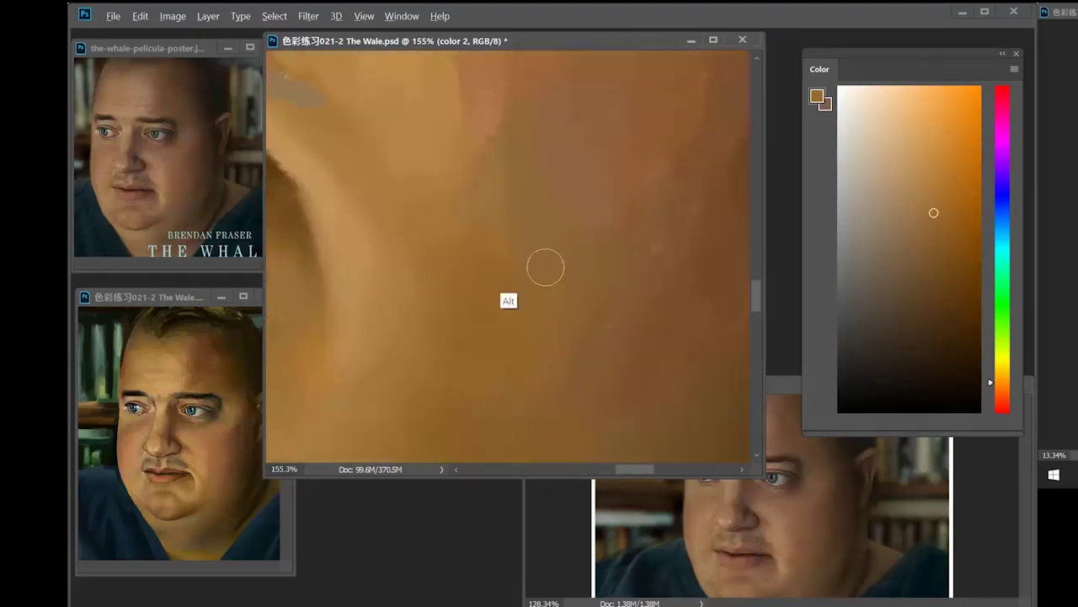
# - Soften the boundary between the golden and pinkish-brown areas on the right cheek
pyautogui.moveTo(523, 227); pyautogui.dragTo(522, 301)
pyautogui.keyDown('alt'); pyautogui.click(539, 151); pyautogui.keyUp('alt')
pyautogui.keyDown('alt'); pyautogui.click(472, 126); pyautogui.keyUp('alt')
pyautogui.keyDown('alt'); pyautogui.click(464, 176); pyautogui.keyUp('alt')
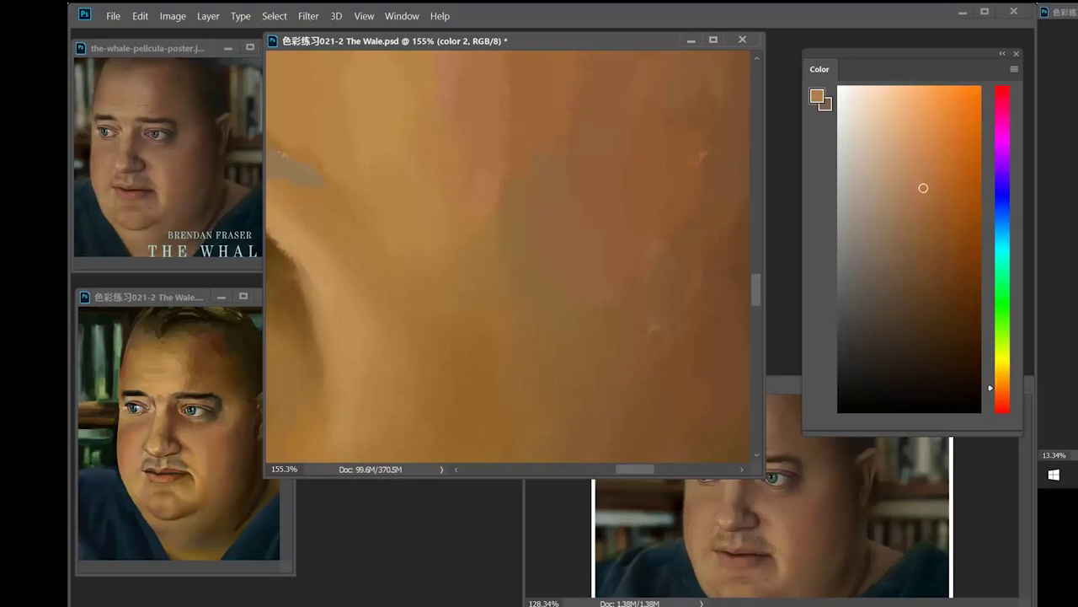
pyautogui.scroll(1, 486, 202)
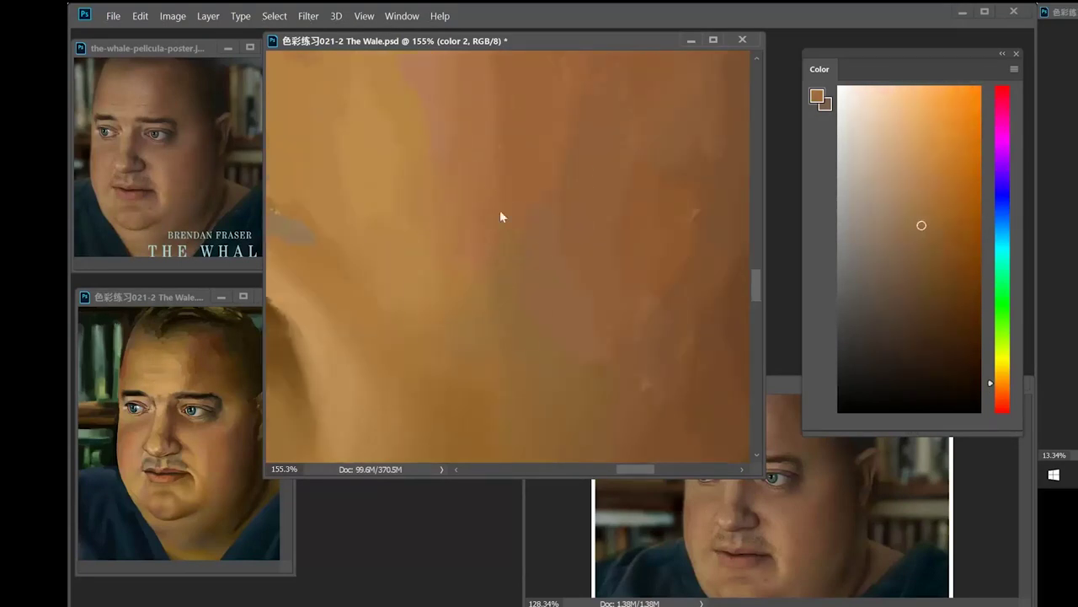
pyautogui.keyDown('alt'); pyautogui.click(501, 208); pyautogui.keyUp('alt')
pyautogui.keyDown('alt'); pyautogui.click(562, 222); pyautogui.keyUp('alt')
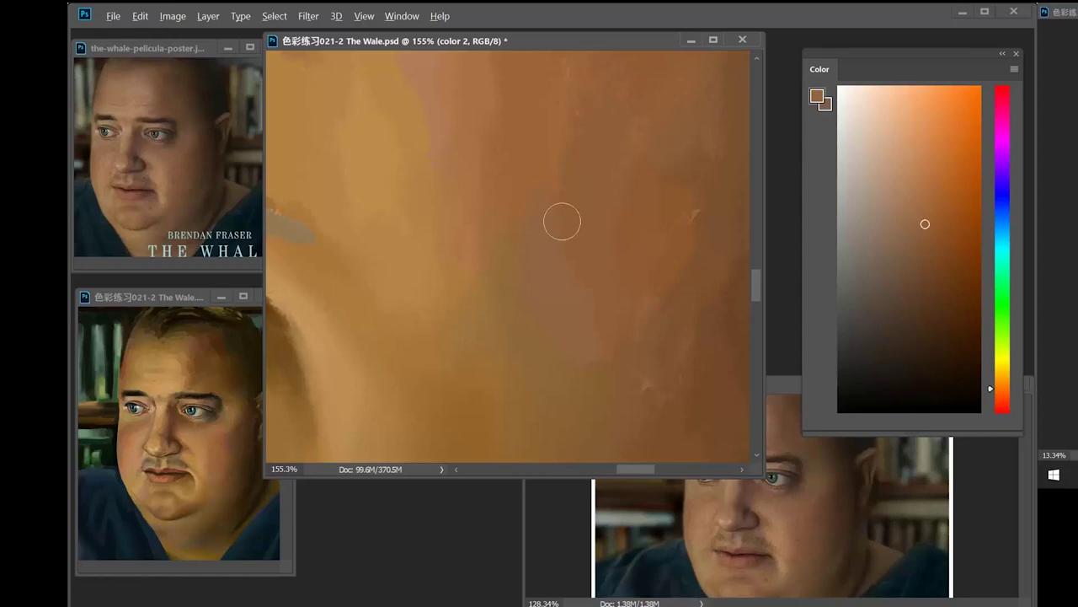
# - Blend the olive patch on the lower right cheek into the surrounding reddish-brown skin
pyautogui.keyDown('alt'); pyautogui.click(614, 373); pyautogui.keyUp('alt')
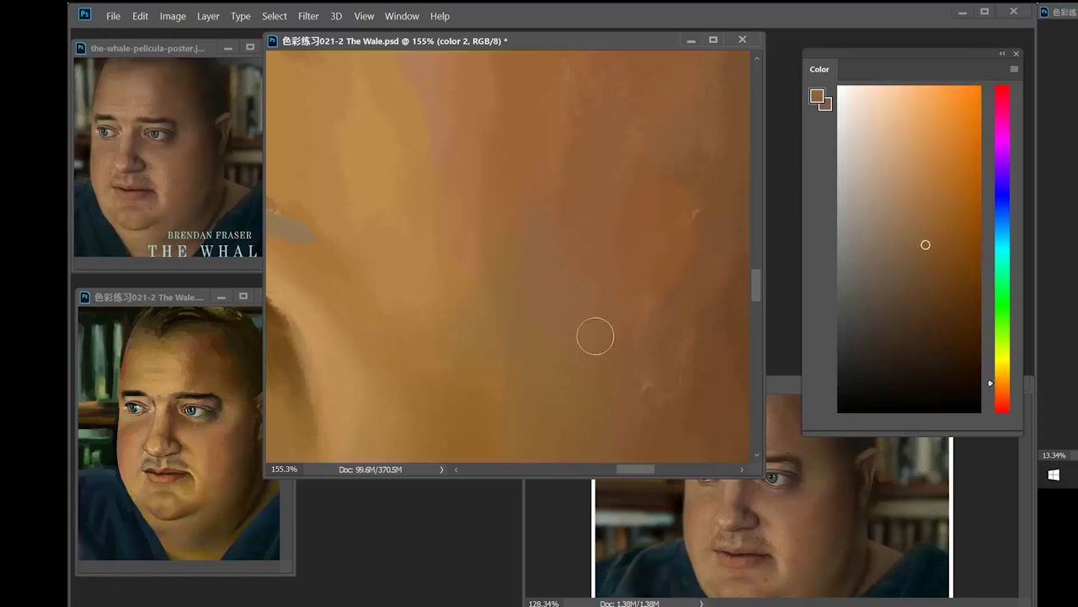
pyautogui.scroll(-1, 568, 298)
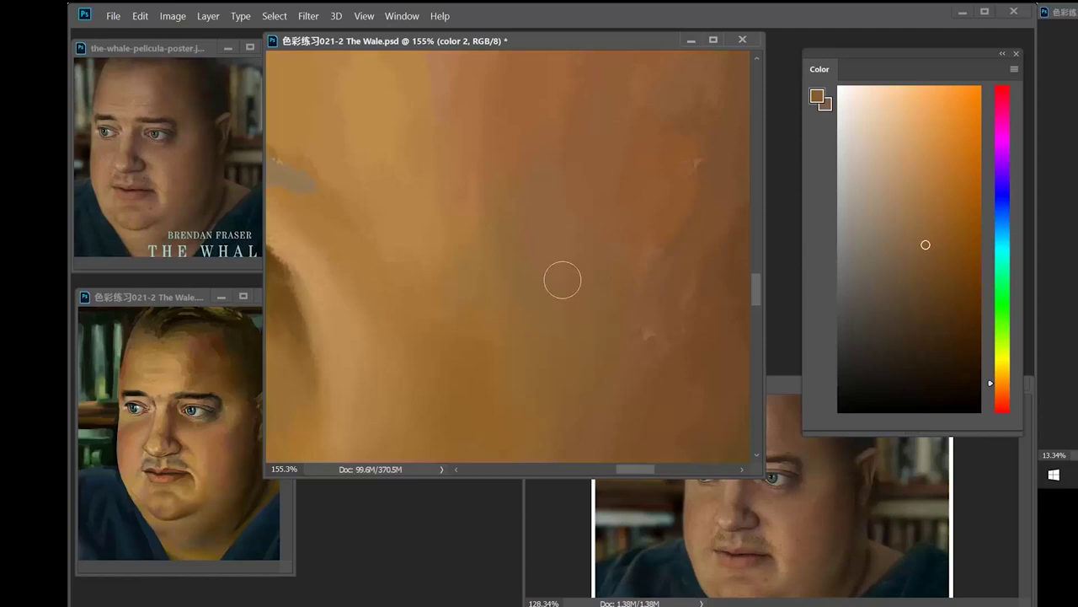
pyautogui.moveTo(524, 375)
pyautogui.mouseDown()
pyautogui.moveTo(464, 345)
pyautogui.moveTo(517, 355)
pyautogui.mouseUp()
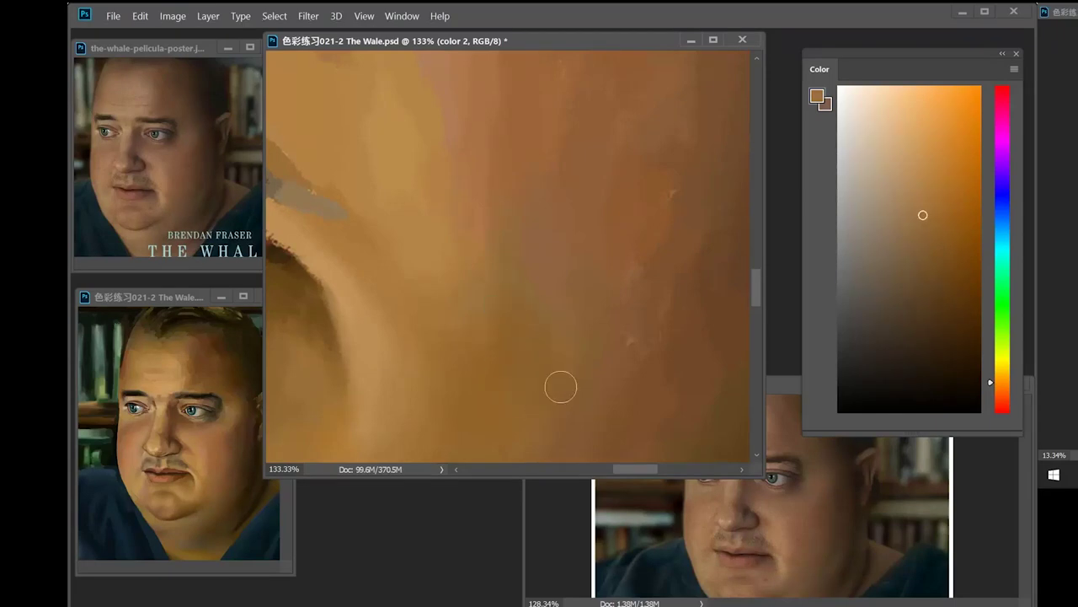
pyautogui.scroll(-2, 578, 413)
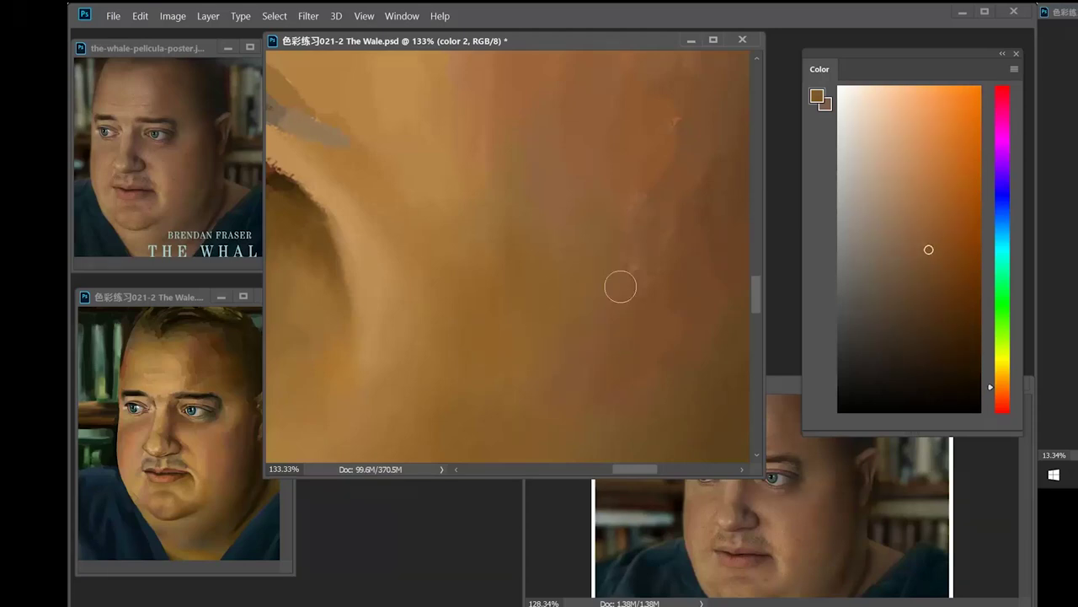
pyautogui.scroll(2, 607, 291)
pyautogui.hscroll(1, 607, 291)
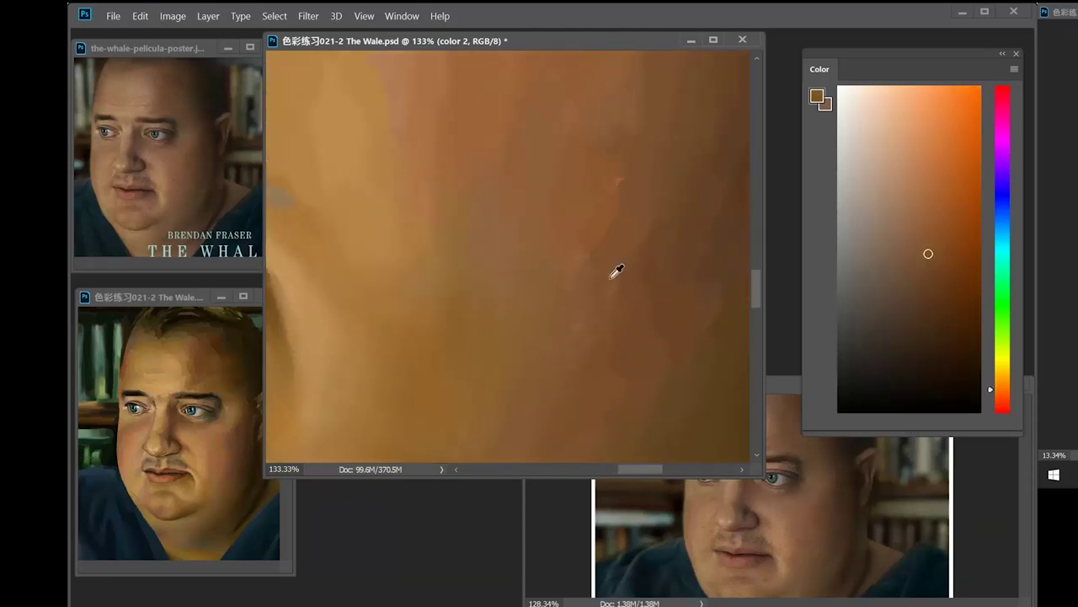
# - Smooth the streaky orange and reddish-brown patches on the outer right cheek
pyautogui.keyDown('alt'); pyautogui.click(631, 288); pyautogui.keyUp('alt')
pyautogui.keyDown('alt'); pyautogui.click(606, 273); pyautogui.keyUp('alt')
pyautogui.keyDown('alt'); pyautogui.click(650, 339); pyautogui.keyUp('alt')
pyautogui.keyDown('alt'); pyautogui.click(653, 292); pyautogui.keyUp('alt')
pyautogui.moveTo(659, 352); pyautogui.dragTo(621, 308)
pyautogui.keyDown('alt'); pyautogui.click(644, 299); pyautogui.keyUp('alt')
# - Blend the reddish-brown outer cheek into the dark brown shadow side of the face
pyautogui.keyDown('alt'); pyautogui.click(563, 380); pyautogui.keyUp('alt')
pyautogui.keyDown('alt'); pyautogui.click(650, 340); pyautogui.keyUp('alt')
pyautogui.keyDown('alt'); pyautogui.click(645, 274); pyautogui.keyUp('alt')
pyautogui.moveTo(710, 262)
pyautogui.mouseDown()
pyautogui.moveTo(599, 327)
pyautogui.moveTo(572, 276)
pyautogui.mouseUp()
pyautogui.keyDown('alt'); pyautogui.click(583, 330); pyautogui.keyUp('alt')
pyautogui.keyDown('alt'); pyautogui.click(602, 299); pyautogui.keyUp('alt')
pyautogui.keyDown('alt'); pyautogui.click(640, 294); pyautogui.keyUp('alt')
pyautogui.keyDown('alt'); pyautogui.click(562, 296); pyautogui.keyUp('alt')
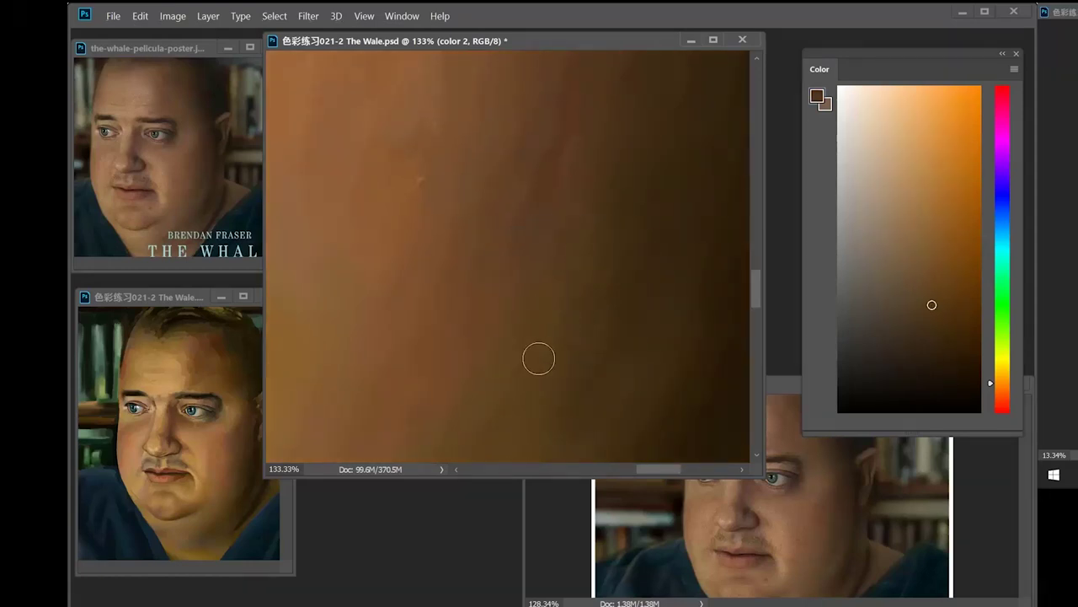
# - Adjust the brush and soften the dark shading where the right cheek turns into shadow
pyautogui.moveTo(593, 325); pyautogui.dragTo(510, 291)
pyautogui.moveTo(547, 281); pyautogui.dragTo(582, 279)
pyautogui.rightClick(608, 293)
pyautogui.moveTo(714, 245); pyautogui.dragTo(716, 233)
pyautogui.click(620, 49)
pyautogui.keyDown('alt'); pyautogui.click(587, 187); pyautogui.keyUp('alt')
pyautogui.keyDown('alt'); pyautogui.click(555, 188); pyautogui.keyUp('alt')
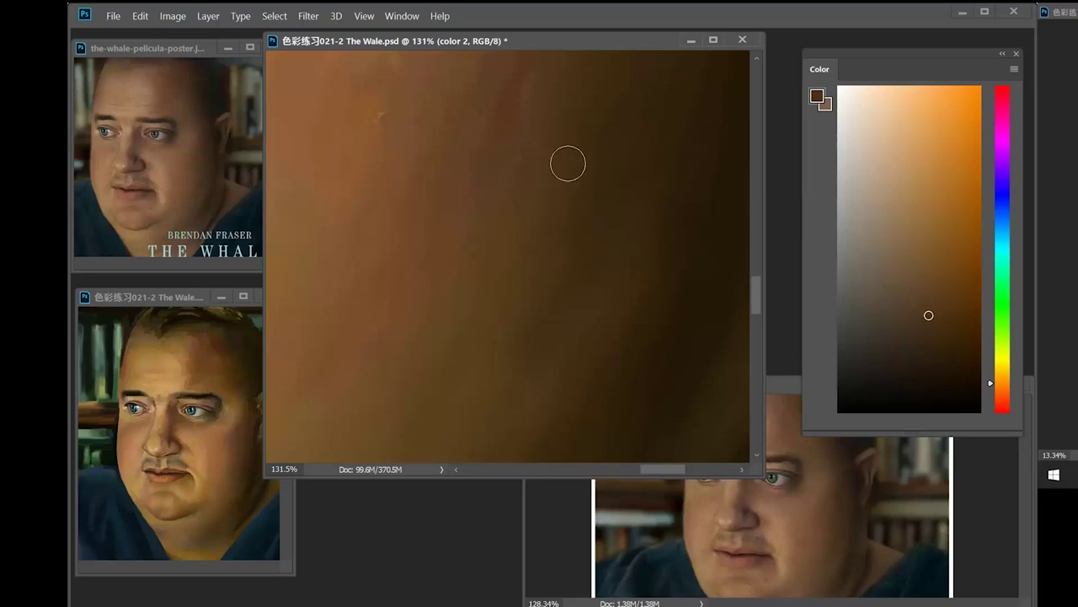
# - Blend the dark brown streaks down the shadowed jaw toward the blue shirt
pyautogui.keyDown('alt'); pyautogui.click(581, 226); pyautogui.keyUp('alt')
pyautogui.keyDown('alt'); pyautogui.click(529, 246); pyautogui.keyUp('alt')
pyautogui.keyDown('alt'); pyautogui.click(555, 253); pyautogui.keyUp('alt')
pyautogui.moveTo(651, 336); pyautogui.dragTo(618, 325)
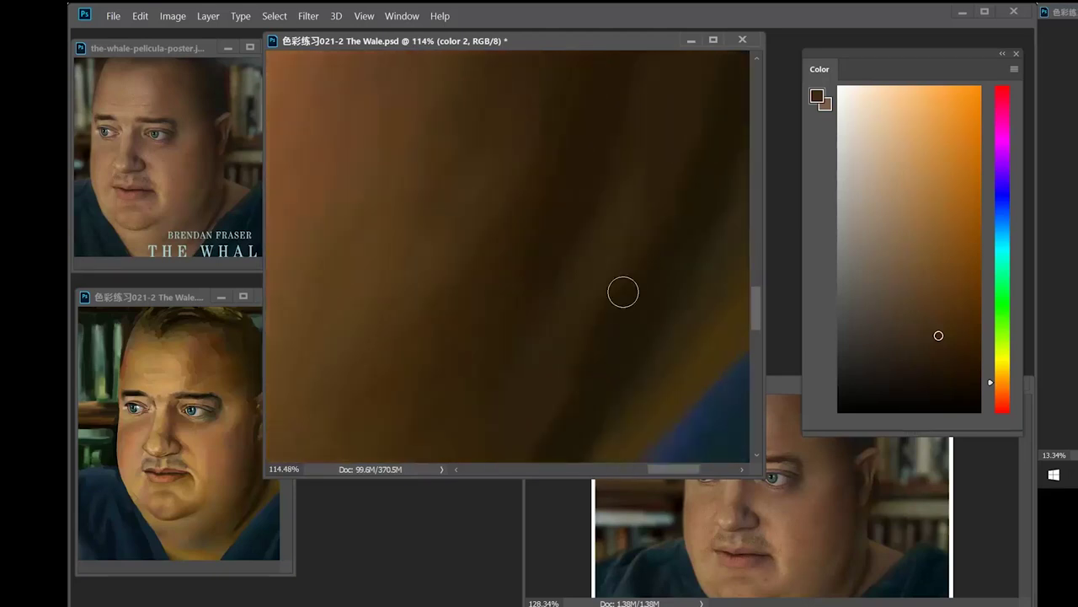
# - Enlarge the brush slightly and smooth the near-black shadow bands on the jaw above the shirt
pyautogui.rightClick(632, 254)
pyautogui.click(566, 347)
pyautogui.keyDown('alt'); pyautogui.click(562, 351); pyautogui.keyUp('alt')
pyautogui.keyDown('alt'); pyautogui.click(641, 253); pyautogui.keyUp('alt')
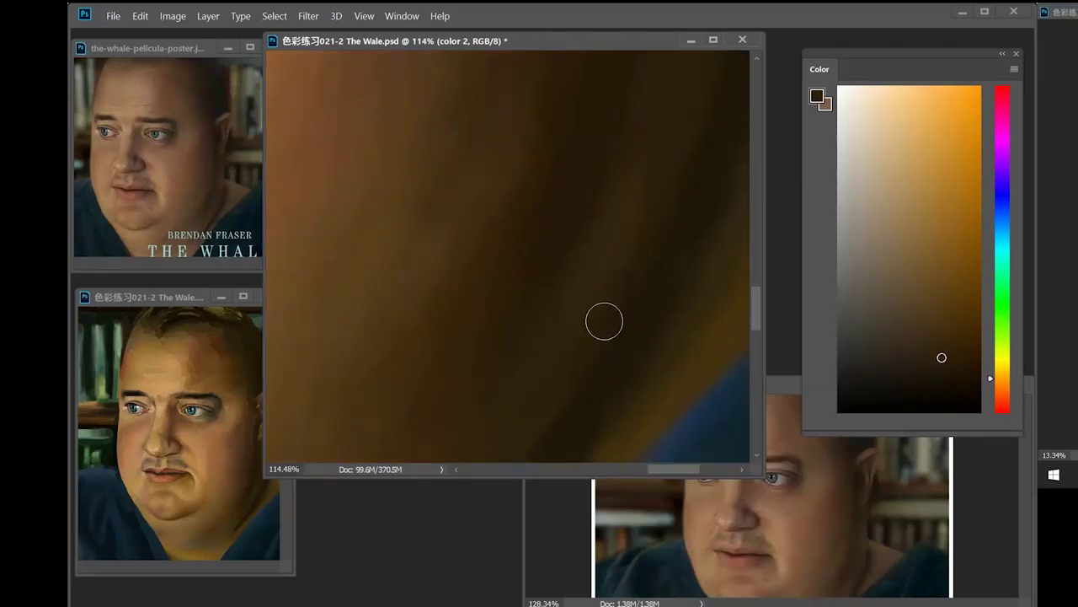
pyautogui.moveTo(553, 322); pyautogui.dragTo(599, 327)
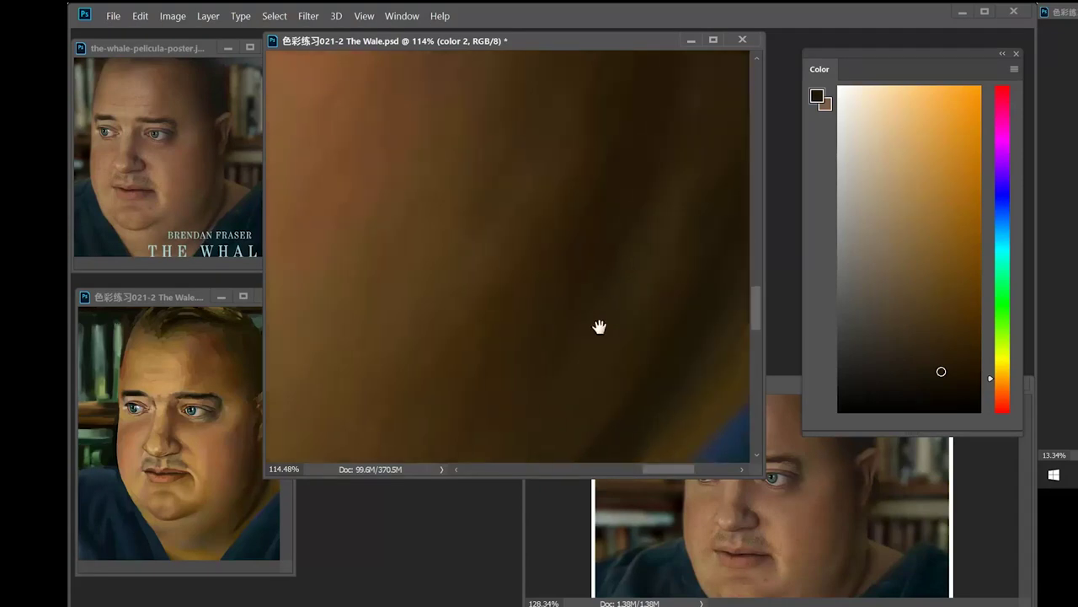
pyautogui.keyDown('alt'); pyautogui.click(596, 203); pyautogui.keyUp('alt')
pyautogui.keyDown('alt'); pyautogui.click(564, 241); pyautogui.keyUp('alt')
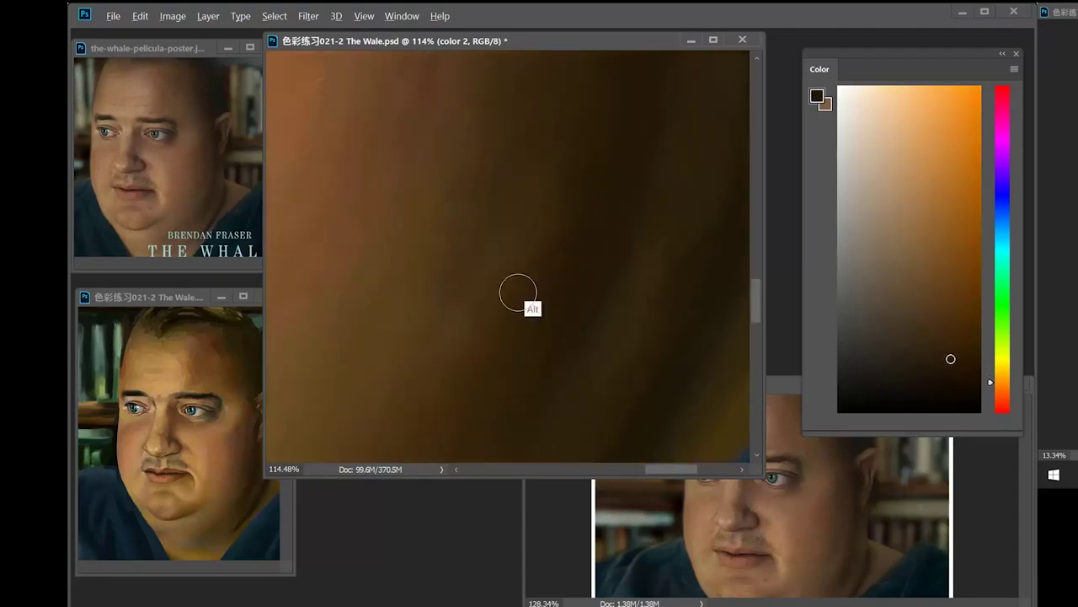
# - Blend the dark jaw shadow upward into the warm brown of the right cheek
pyautogui.moveTo(543, 185); pyautogui.dragTo(573, 302)
pyautogui.keyDown('alt'); pyautogui.click(574, 299); pyautogui.keyUp('alt')
pyautogui.keyDown('alt'); pyautogui.click(575, 298); pyautogui.keyUp('alt')
pyautogui.moveTo(539, 203); pyautogui.dragTo(628, 244)
pyautogui.keyDown('alt'); pyautogui.click(562, 272); pyautogui.keyUp('alt')
pyautogui.moveTo(404, 202); pyautogui.dragTo(627, 270)
pyautogui.keyDown('alt'); pyautogui.click(628, 279); pyautogui.keyUp('alt')
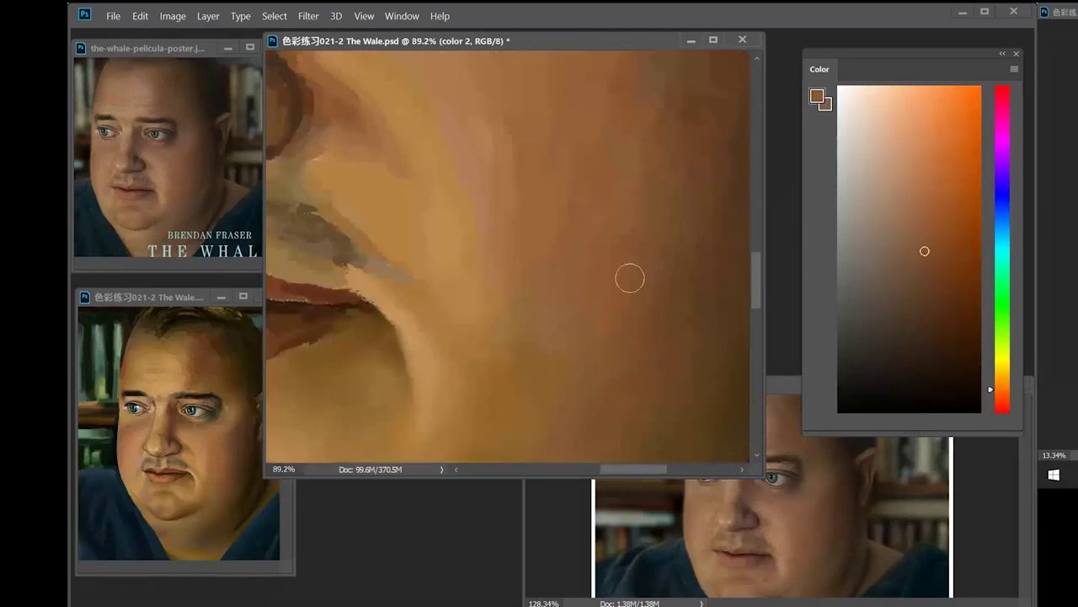
# - Blend the light peach skin at the mouth corner into the golden cheek around the smile fold
pyautogui.keyDown('alt'); pyautogui.click(368, 309); pyautogui.keyUp('alt')
pyautogui.moveTo(368, 309); pyautogui.dragTo(477, 349)
pyautogui.keyDown('alt'); pyautogui.click(506, 337); pyautogui.keyUp('alt')
pyautogui.moveTo(514, 318); pyautogui.dragTo(508, 276)
pyautogui.keyDown('alt'); pyautogui.click(507, 276); pyautogui.keyUp('alt')
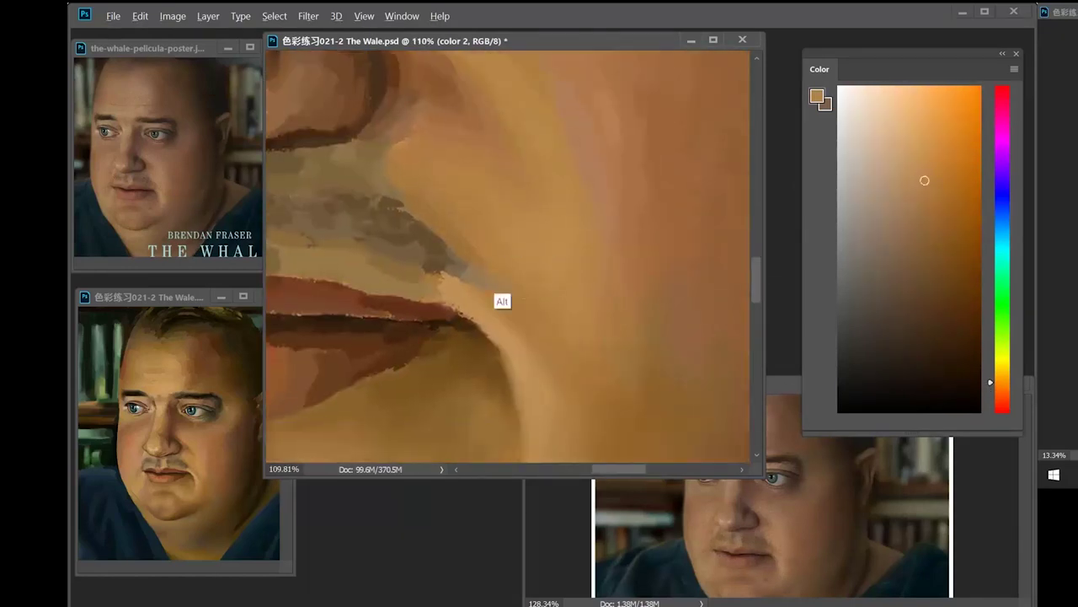
# - Smooth the golden and pinkish brown patches across the right cheek beside the mouth
pyautogui.moveTo(621, 265); pyautogui.dragTo(560, 315)
pyautogui.keyDown('alt'); pyautogui.click(559, 316); pyautogui.keyUp('alt')
pyautogui.moveTo(725, 210); pyautogui.dragTo(601, 258)
pyautogui.keyDown('alt'); pyautogui.click(601, 258); pyautogui.keyUp('alt')
pyautogui.moveTo(716, 259); pyautogui.dragTo(591, 150)
pyautogui.keyDown('alt'); pyautogui.click(558, 219); pyautogui.keyUp('alt')
pyautogui.moveTo(576, 281); pyautogui.dragTo(556, 292)
# - Blend the warm orange-brown tones farther out across the right cheek with sampled skin colours
pyautogui.keyDown('alt'); pyautogui.click(624, 149); pyautogui.keyUp('alt')
pyautogui.keyDown('alt'); pyautogui.click(672, 304); pyautogui.keyUp('alt')
pyautogui.moveTo(602, 76); pyautogui.dragTo(571, 185)
pyautogui.keyDown('alt'); pyautogui.click(473, 427); pyautogui.keyUp('alt')
pyautogui.moveTo(473, 427); pyautogui.dragTo(469, 455)
# - Soften the dark brown shadow bands on the side of the right cheek near the earlobe
pyautogui.keyDown('alt'); pyautogui.click(489, 161); pyautogui.keyUp('alt')
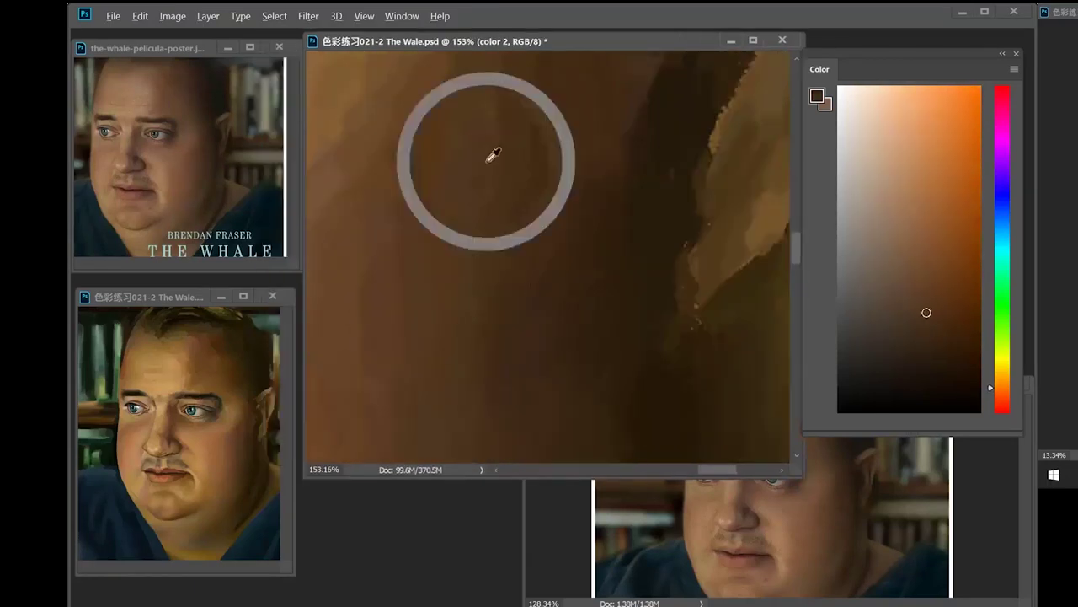
pyautogui.moveTo(488, 210); pyautogui.dragTo(551, 315)
pyautogui.keyDown('alt'); pyautogui.click(551, 315); pyautogui.keyUp('alt')
pyautogui.moveTo(556, 143); pyautogui.dragTo(519, 165)
pyautogui.keyDown('alt'); pyautogui.click(519, 164); pyautogui.keyUp('alt')
pyautogui.moveTo(554, 271); pyautogui.dragTo(608, 253)
pyautogui.keyDown('alt'); pyautogui.click(612, 141); pyautogui.keyUp('alt')
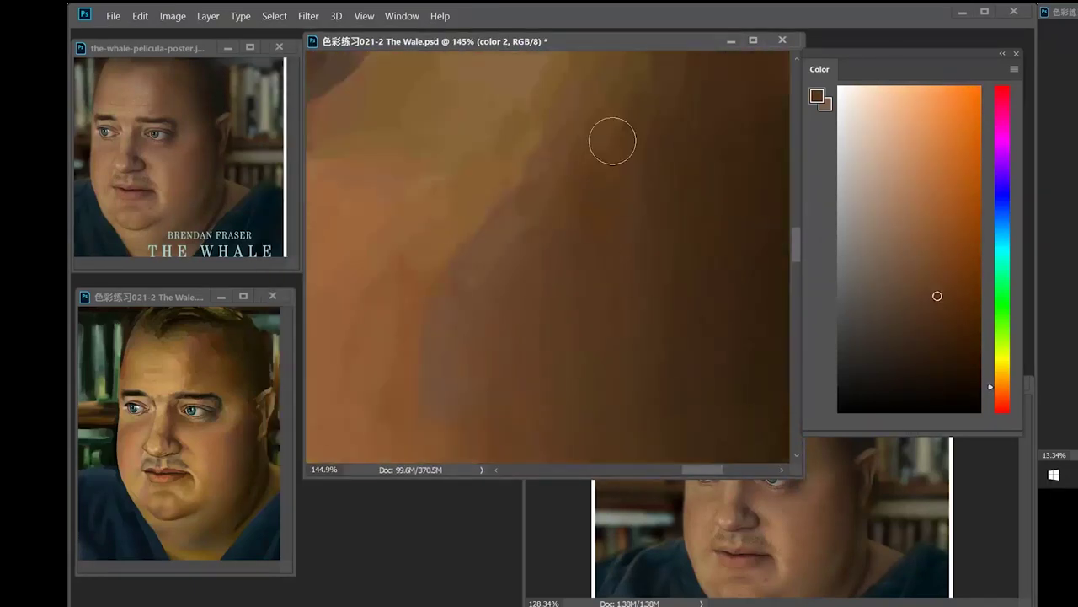
# - Blend the purplish and olive brown patches of the upper right cheek into the side shadow
pyautogui.keyDown('alt'); pyautogui.click(481, 193); pyautogui.keyUp('alt')
pyautogui.keyDown('alt'); pyautogui.click(545, 253); pyautogui.keyUp('alt')
pyautogui.keyDown('alt'); pyautogui.click(631, 294); pyautogui.keyUp('alt')
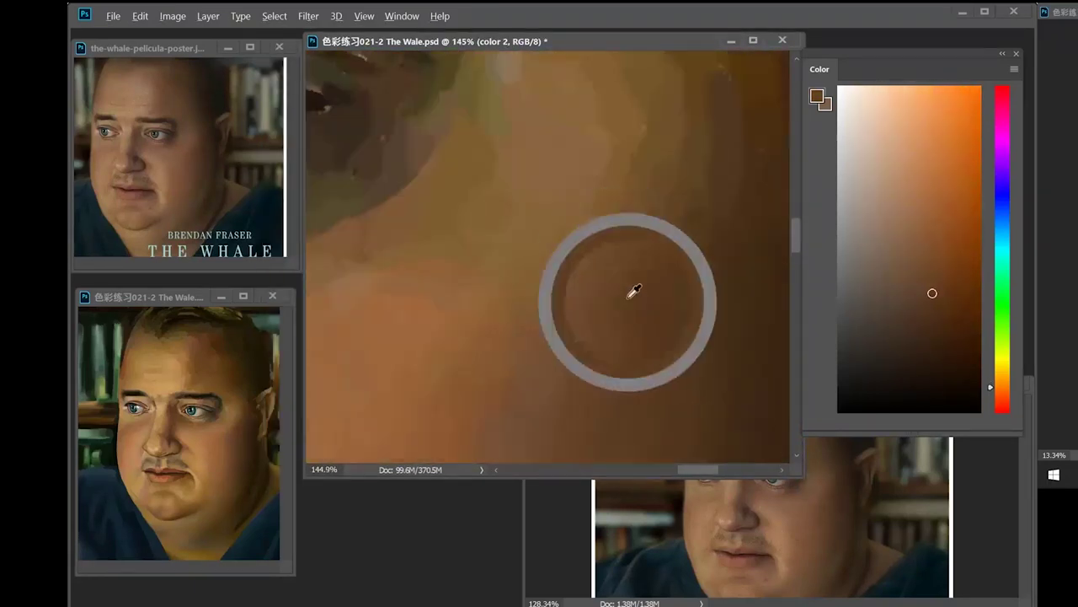
pyautogui.keyDown('alt'); pyautogui.click(495, 425); pyautogui.keyUp('alt')
pyautogui.moveTo(665, 152); pyautogui.dragTo(540, 404)
pyautogui.keyDown('alt'); pyautogui.click(607, 279); pyautogui.keyUp('alt')
pyautogui.keyDown('alt'); pyautogui.click(594, 325); pyautogui.keyUp('alt')
pyautogui.keyDown('alt'); pyautogui.click(666, 274); pyautogui.keyUp('alt')
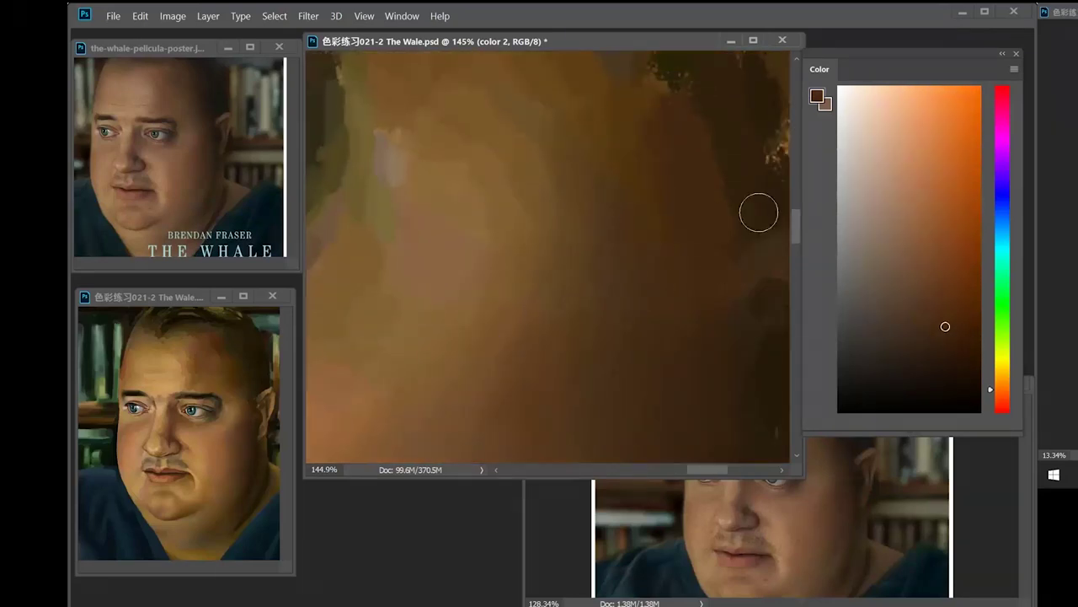
# - Smooth the reddish brown shading between the right temple and the ear
pyautogui.moveTo(758, 212); pyautogui.dragTo(594, 224)
pyautogui.keyDown('alt'); pyautogui.click(609, 354); pyautogui.keyUp('alt')
pyautogui.moveTo(609, 355); pyautogui.dragTo(585, 314)
pyautogui.keyDown('alt'); pyautogui.click(548, 233); pyautogui.keyUp('alt')
pyautogui.keyDown('alt'); pyautogui.click(597, 314); pyautogui.keyUp('alt')
pyautogui.moveTo(549, 233); pyautogui.dragTo(511, 275)
pyautogui.moveTo(544, 330); pyautogui.dragTo(667, 203)
pyautogui.moveTo(736, 316)
pyautogui.mouseDown()
pyautogui.moveTo(753, 315)
pyautogui.moveTo(638, 264)
pyautogui.moveTo(679, 279)
pyautogui.mouseUp()
# - Adjust the brush and soften the upper ear rim and inner folds into the surrounding dark brown
pyautogui.rightClick(680, 278)
pyautogui.click(644, 48)
pyautogui.keyDown('alt'); pyautogui.click(567, 231); pyautogui.keyUp('alt')
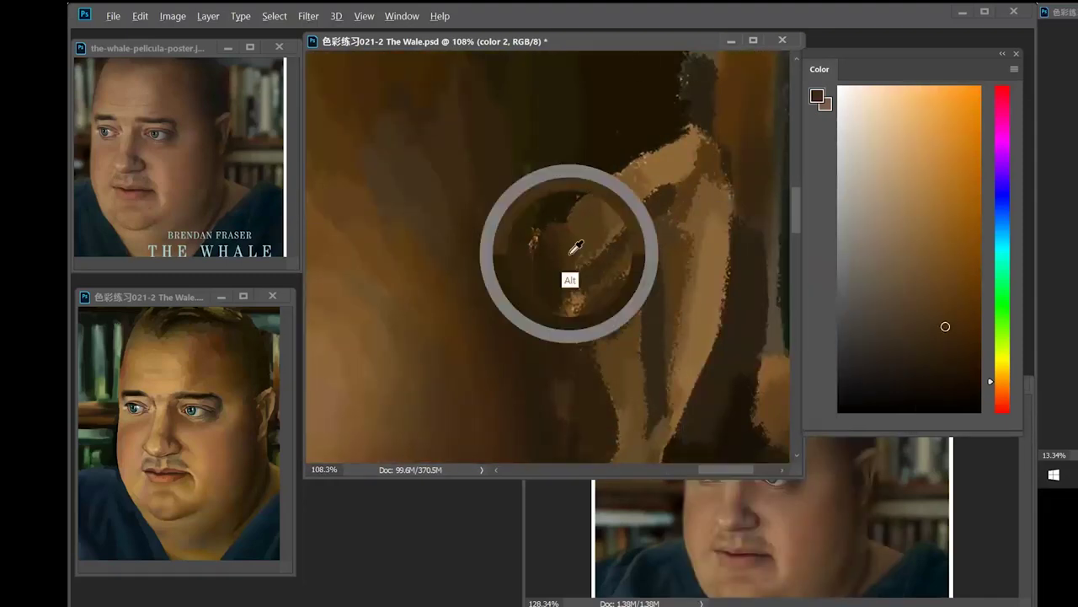
pyautogui.keyDown('alt'); pyautogui.click(566, 253); pyautogui.keyUp('alt')
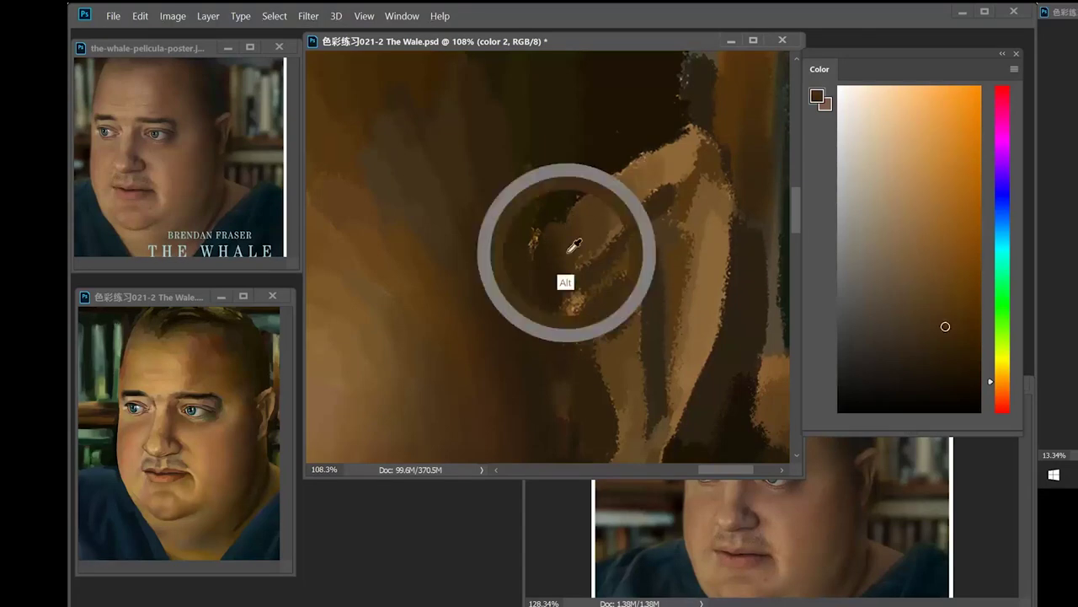
pyautogui.keyDown('alt'); pyautogui.click(718, 180); pyautogui.keyUp('alt')
pyautogui.moveTo(718, 181); pyautogui.dragTo(696, 115)
pyautogui.keyDown('alt'); pyautogui.click(662, 176); pyautogui.keyUp('alt')
pyautogui.keyDown('alt'); pyautogui.click(642, 103); pyautogui.keyUp('alt')
pyautogui.moveTo(577, 357); pyautogui.dragTo(542, 378)
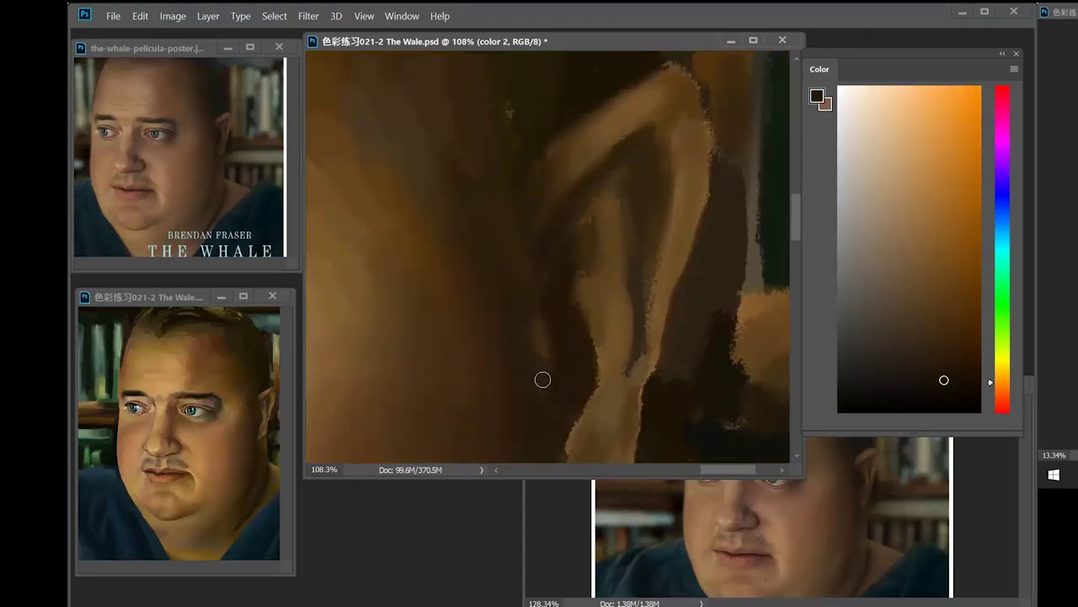
# - Blend the lower ear and earlobe edges into the dark shadow of the cheek and neck
pyautogui.keyDown('alt'); pyautogui.click(645, 337); pyautogui.keyUp('alt')
pyautogui.keyDown('alt'); pyautogui.click(595, 171); pyautogui.keyUp('alt')
pyautogui.moveTo(518, 325); pyautogui.dragTo(632, 151)
pyautogui.keyDown('alt'); pyautogui.click(537, 442); pyautogui.keyUp('alt')
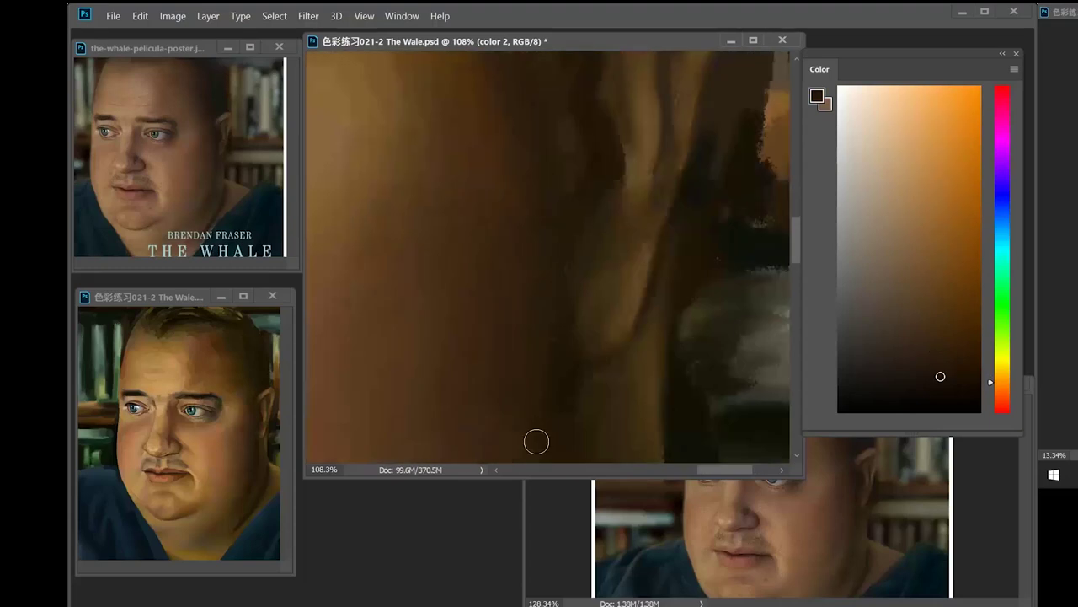
pyautogui.keyDown('alt'); pyautogui.click(583, 376); pyautogui.keyUp('alt')
pyautogui.moveTo(577, 344)
pyautogui.mouseDown()
pyautogui.moveTo(601, 368)
pyautogui.moveTo(589, 371)
pyautogui.mouseUp()
pyautogui.keyDown('alt'); pyautogui.click(562, 426); pyautogui.keyUp('alt')
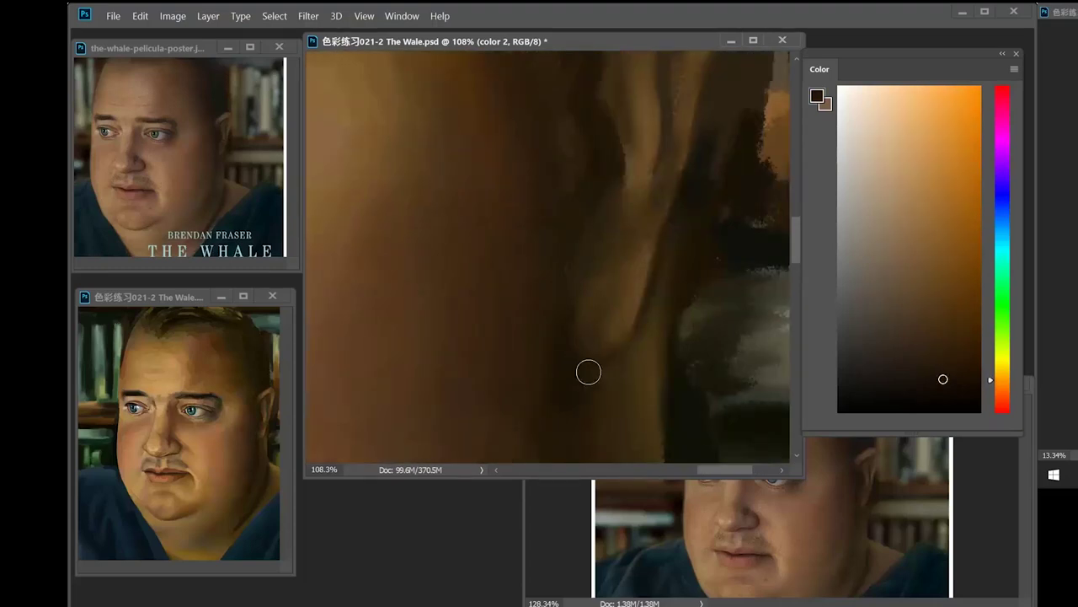
# - Examine the skin transitions from the ear across the cheek to the area around the right eye
pyautogui.moveTo(637, 281); pyautogui.dragTo(599, 270)
pyautogui.moveTo(580, 216); pyautogui.dragTo(706, 311)
pyautogui.moveTo(628, 294); pyautogui.dragTo(653, 297)
pyautogui.moveTo(584, 350); pyautogui.dragTo(638, 304)
pyautogui.moveTo(522, 366); pyautogui.dragTo(662, 308)
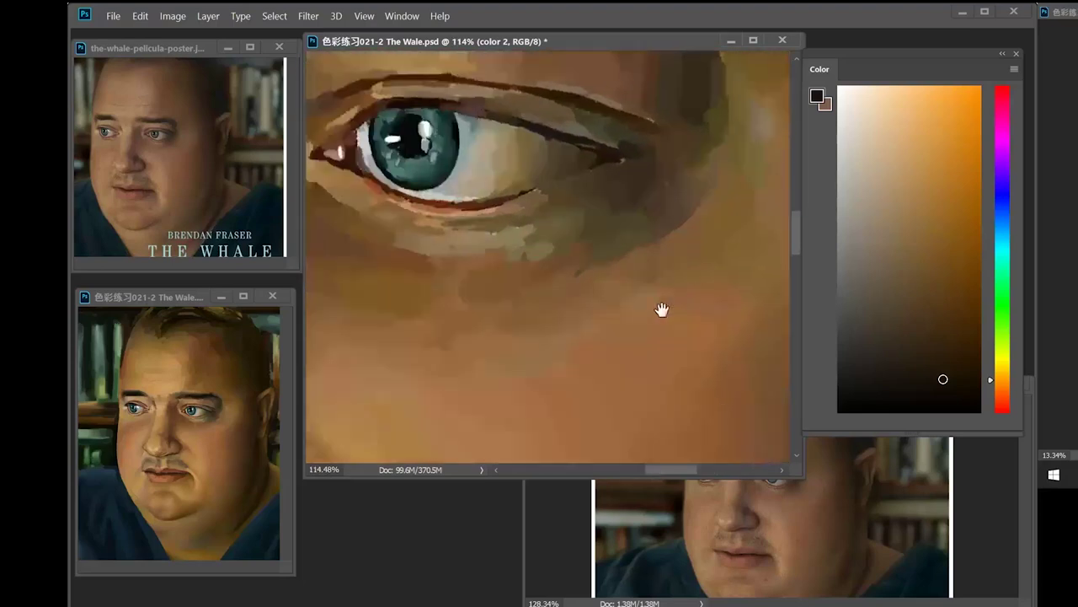
pyautogui.moveTo(488, 371); pyautogui.dragTo(632, 284)
pyautogui.moveTo(502, 317)
pyautogui.mouseDown()
pyautogui.moveTo(635, 272)
pyautogui.moveTo(370, 430)
pyautogui.mouseUp()
pyautogui.moveTo(731, 227)
pyautogui.mouseDown()
pyautogui.moveTo(628, 264)
pyautogui.moveTo(659, 257)
pyautogui.mouseUp()
pyautogui.moveTo(528, 329); pyautogui.dragTo(569, 296)
pyautogui.moveTo(557, 348); pyautogui.dragTo(612, 283)
pyautogui.moveTo(613, 282); pyautogui.dragTo(579, 301)
# - Return to the Brush tool and blend the peach and ochre patches below the right eye's outer corner
pyautogui.press('b')
pyautogui.keyDown('alt'); pyautogui.click(488, 395); pyautogui.keyUp('alt')
pyautogui.keyDown('alt'); pyautogui.click(497, 392); pyautogui.keyUp('alt')
pyautogui.keyDown('alt'); pyautogui.click(545, 372); pyautogui.keyUp('alt')
pyautogui.keyDown('alt'); pyautogui.click(569, 340); pyautogui.keyUp('alt')
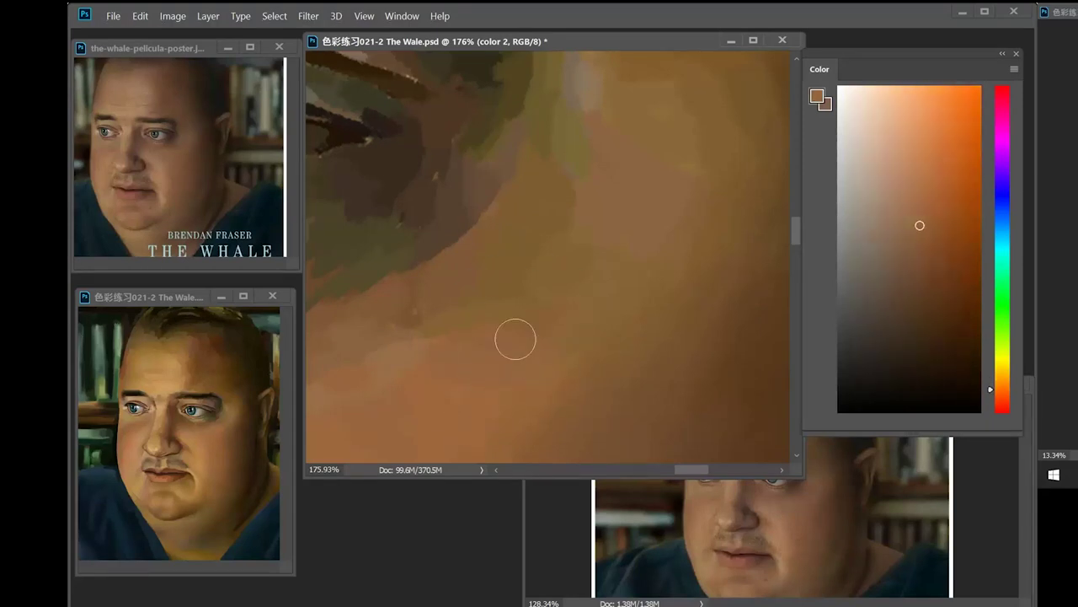
pyautogui.keyDown('alt'); pyautogui.click(576, 303); pyautogui.keyUp('alt')
pyautogui.keyDown('alt'); pyautogui.click(538, 312); pyautogui.keyUp('alt')
# - Smooth the transition from the orange cheekbone to the ochre skin above it
pyautogui.moveTo(564, 289); pyautogui.dragTo(522, 300)
pyautogui.keyDown('alt'); pyautogui.click(484, 349); pyautogui.keyUp('alt')
pyautogui.moveTo(477, 315)
pyautogui.mouseDown()
pyautogui.moveTo(460, 309)
pyautogui.moveTo(474, 328)
pyautogui.mouseUp()
pyautogui.keyDown('alt'); pyautogui.click(472, 371); pyautogui.keyUp('alt')
pyautogui.keyDown('alt'); pyautogui.click(555, 279); pyautogui.keyUp('alt')
pyautogui.keyDown('alt'); pyautogui.click(569, 244); pyautogui.keyUp('alt')
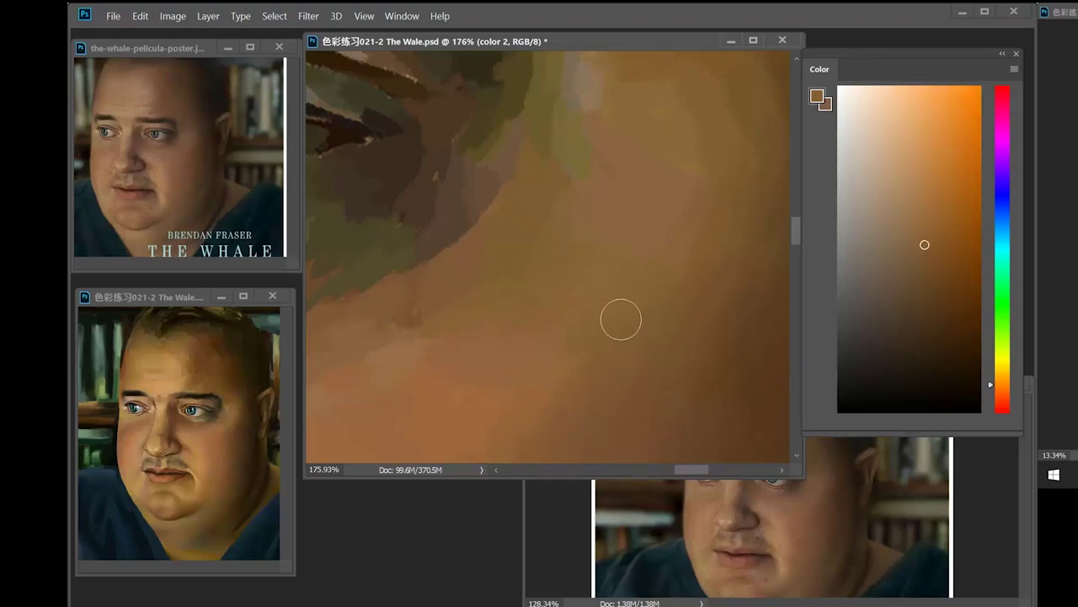
# - Even out the ochre and pinkish brown tones between the right cheekbone and the temple
pyautogui.keyDown('alt'); pyautogui.click(651, 332); pyautogui.keyUp('alt')
pyautogui.keyDown('alt'); pyautogui.click(692, 226); pyautogui.keyUp('alt')
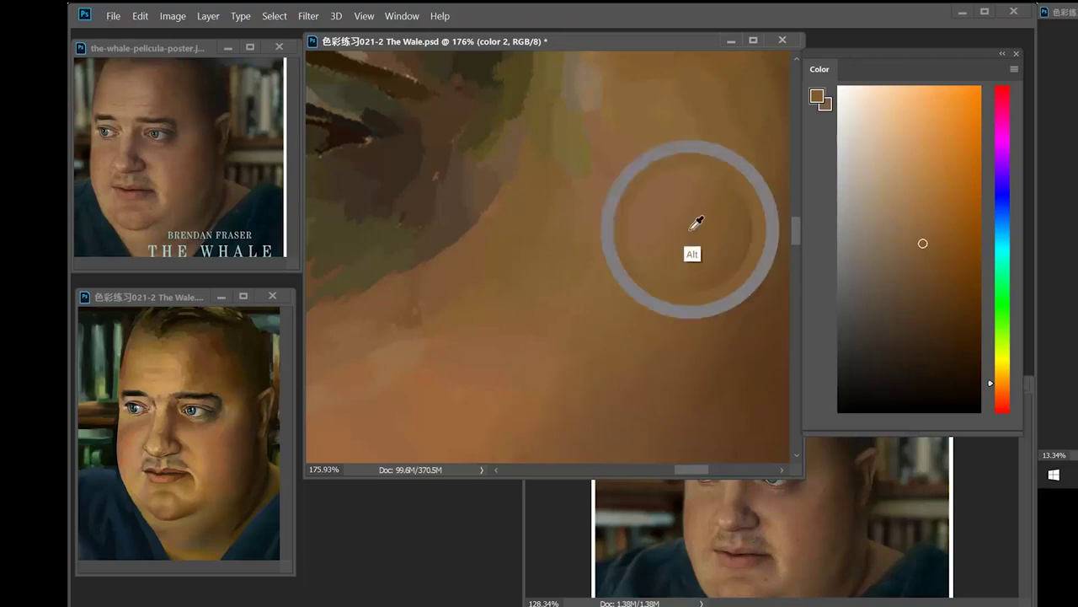
pyautogui.moveTo(539, 204); pyautogui.dragTo(553, 260)
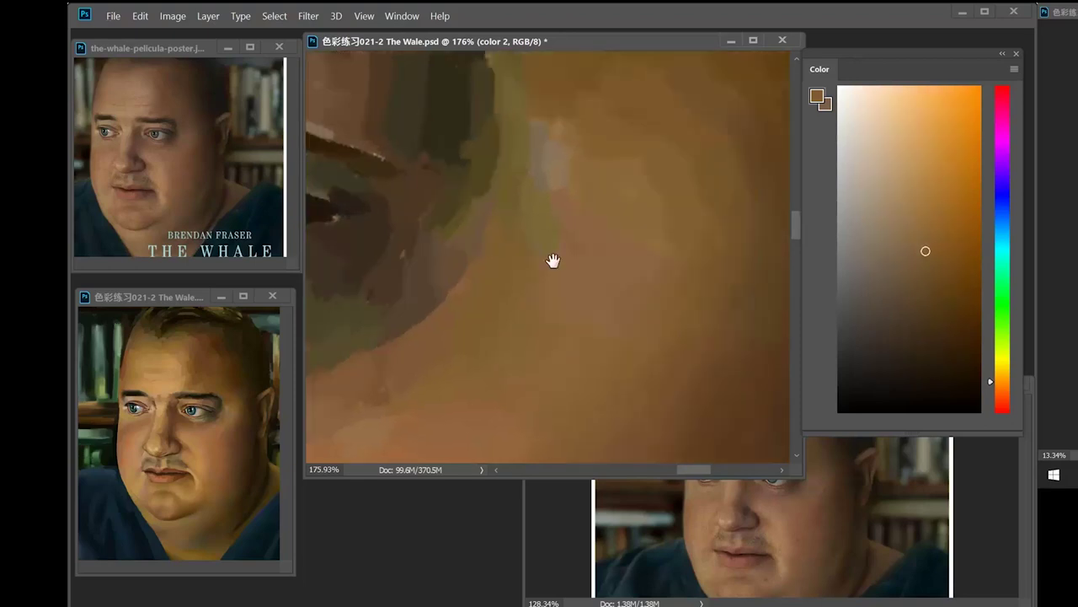
pyautogui.keyDown('alt'); pyautogui.click(474, 256); pyautogui.keyUp('alt')
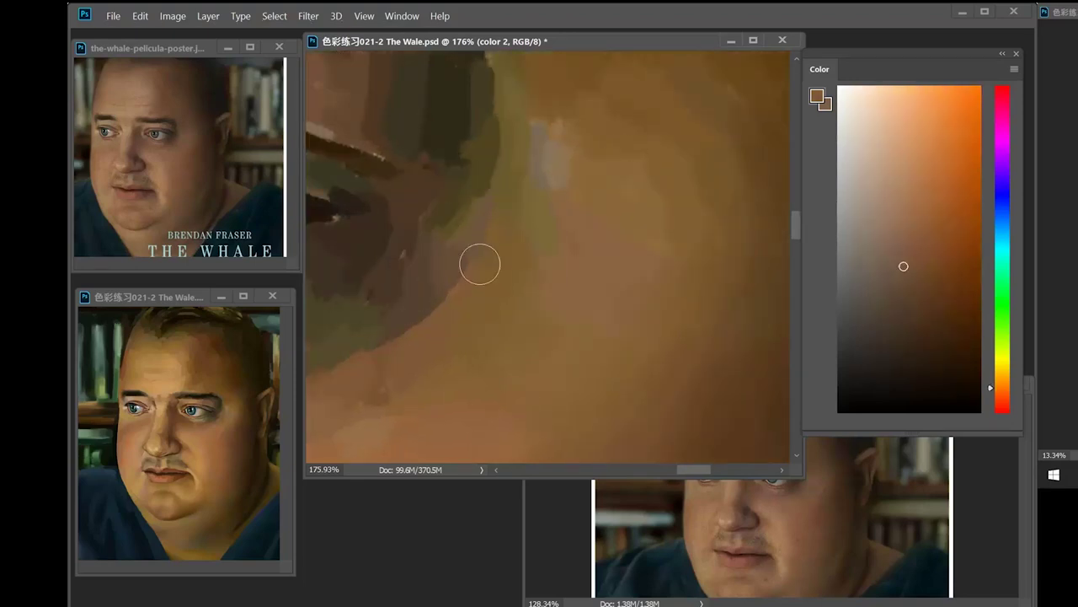
pyautogui.keyDown('alt'); pyautogui.click(506, 260); pyautogui.keyUp('alt')
pyautogui.moveTo(560, 229)
pyautogui.mouseDown()
pyautogui.moveTo(531, 299)
pyautogui.moveTo(624, 281)
pyautogui.mouseUp()
# - Soften the olive green edge of the eye socket shadow beside the right eye's outer corner
pyautogui.keyDown('alt'); pyautogui.click(564, 168); pyautogui.keyUp('alt')
pyautogui.moveTo(569, 171); pyautogui.dragTo(541, 215)
pyautogui.keyDown('alt'); pyautogui.click(528, 151); pyautogui.keyUp('alt')
pyautogui.moveTo(531, 165)
pyautogui.mouseDown()
pyautogui.moveTo(496, 217)
pyautogui.moveTo(524, 219)
pyautogui.moveTo(561, 188)
pyautogui.mouseUp()
pyautogui.keyDown('alt'); pyautogui.click(514, 204); pyautogui.keyUp('alt')
pyautogui.keyDown('alt'); pyautogui.click(489, 198); pyautogui.keyUp('alt')
pyautogui.keyDown('alt'); pyautogui.click(541, 164); pyautogui.keyUp('alt')
pyautogui.keyDown('alt'); pyautogui.click(549, 168); pyautogui.keyUp('alt')
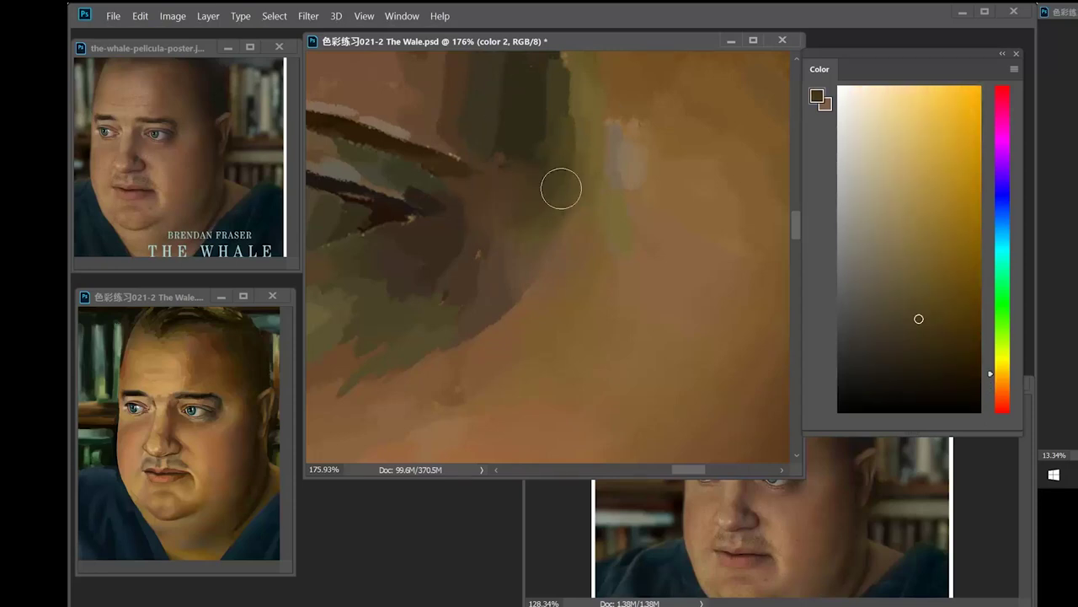
# - Adjust the brush and blend the mauve-brown shadow edge beside the right eye into the cheek
pyautogui.keyDown('alt'); pyautogui.click(531, 271); pyautogui.keyUp('alt')
pyautogui.keyDown('alt'); pyautogui.click(519, 288); pyautogui.keyUp('alt')
pyautogui.moveTo(519, 276)
pyautogui.mouseDown()
pyautogui.moveTo(481, 338)
pyautogui.moveTo(562, 252)
pyautogui.moveTo(771, 257)
pyautogui.moveTo(532, 305)
pyautogui.mouseUp()
pyautogui.rightClick(664, 200)
pyautogui.click(766, 240)
pyautogui.click(686, 43)
pyautogui.keyDown('alt'); pyautogui.click(519, 339); pyautogui.keyUp('alt')
pyautogui.keyDown('alt'); pyautogui.click(492, 291); pyautogui.keyUp('alt')
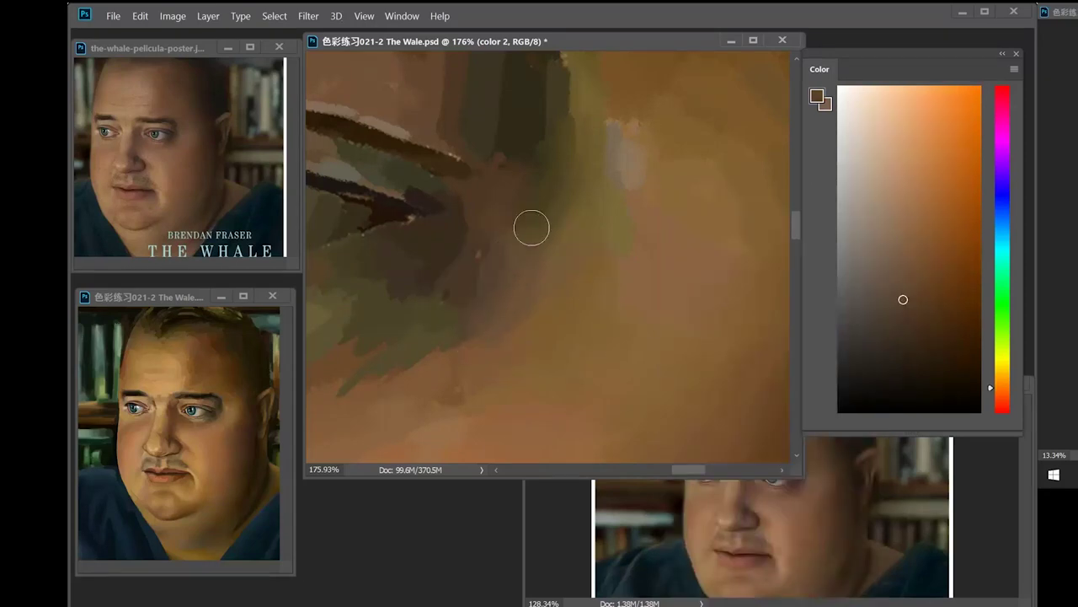
# - Bring the eyes into view in the reference photo and smooth the dark brown patches outside the right eye's corner
pyautogui.moveTo(889, 495)
pyautogui.mouseDown()
pyautogui.moveTo(891, 546)
pyautogui.moveTo(888, 532)
pyautogui.mouseUp()
pyautogui.click(607, 42)
pyautogui.keyDown('alt'); pyautogui.click(472, 227); pyautogui.keyUp('alt')
pyautogui.keyDown('alt'); pyautogui.click(468, 227); pyautogui.keyUp('alt')
pyautogui.moveTo(478, 242)
pyautogui.mouseDown()
pyautogui.moveTo(448, 246)
pyautogui.moveTo(444, 295)
pyautogui.moveTo(451, 241)
pyautogui.moveTo(482, 244)
pyautogui.moveTo(497, 220)
pyautogui.moveTo(509, 261)
pyautogui.moveTo(471, 216)
pyautogui.moveTo(467, 286)
pyautogui.mouseUp()
pyautogui.keyDown('alt'); pyautogui.click(475, 308); pyautogui.keyUp('alt')
pyautogui.keyDown('alt'); pyautogui.click(491, 246); pyautogui.keyUp('alt')
pyautogui.keyDown('alt'); pyautogui.click(475, 256); pyautogui.keyUp('alt')
pyautogui.keyDown('alt'); pyautogui.click(516, 149); pyautogui.keyUp('alt')
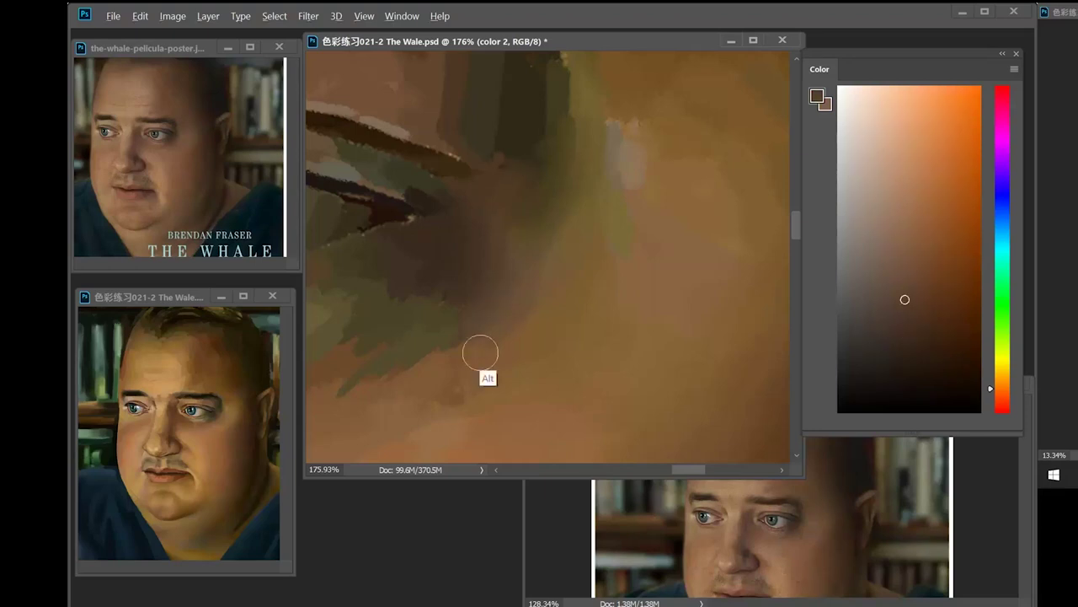
# - Feather the lower edge of the dark brown eye-corner shadow into the ochre cheek
pyautogui.keyDown('alt'); pyautogui.click(497, 241); pyautogui.keyUp('alt')
pyautogui.keyDown('alt'); pyautogui.click(549, 294); pyautogui.keyUp('alt')
pyautogui.moveTo(521, 334); pyautogui.dragTo(506, 342)
pyautogui.keyDown('alt'); pyautogui.click(520, 260); pyautogui.keyUp('alt')
pyautogui.moveTo(489, 307); pyautogui.dragTo(488, 304)
pyautogui.keyDown('alt'); pyautogui.click(481, 280); pyautogui.keyUp('alt')
pyautogui.keyDown('alt'); pyautogui.click(469, 230); pyautogui.keyUp('alt')
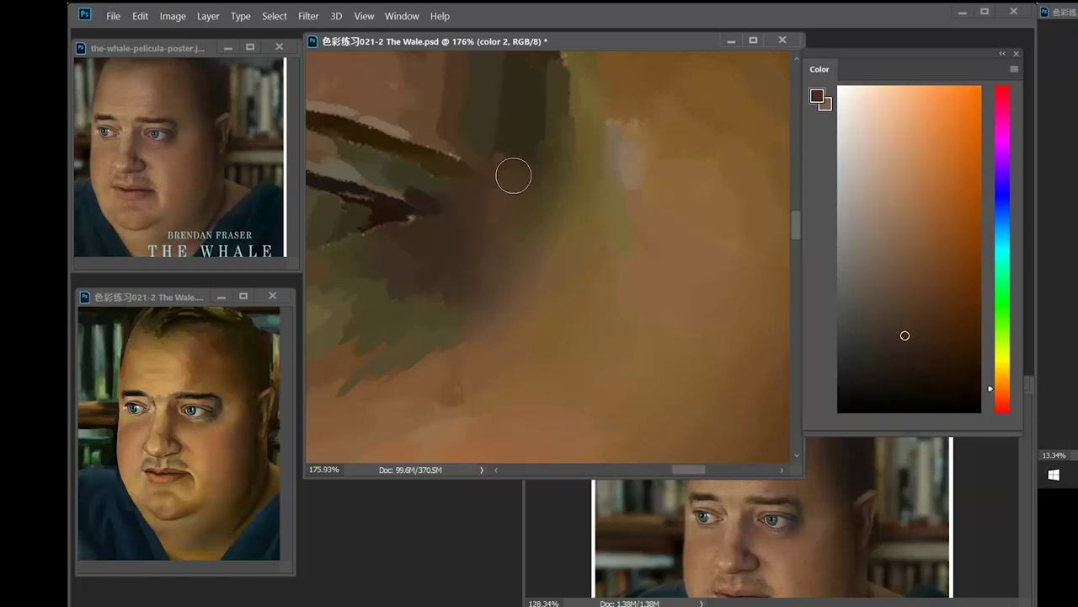
# - Merge the dark olive shadow above the right eye's outer corner with the brown shadow beneath it
pyautogui.keyDown('alt'); pyautogui.click(518, 139); pyautogui.keyUp('alt')
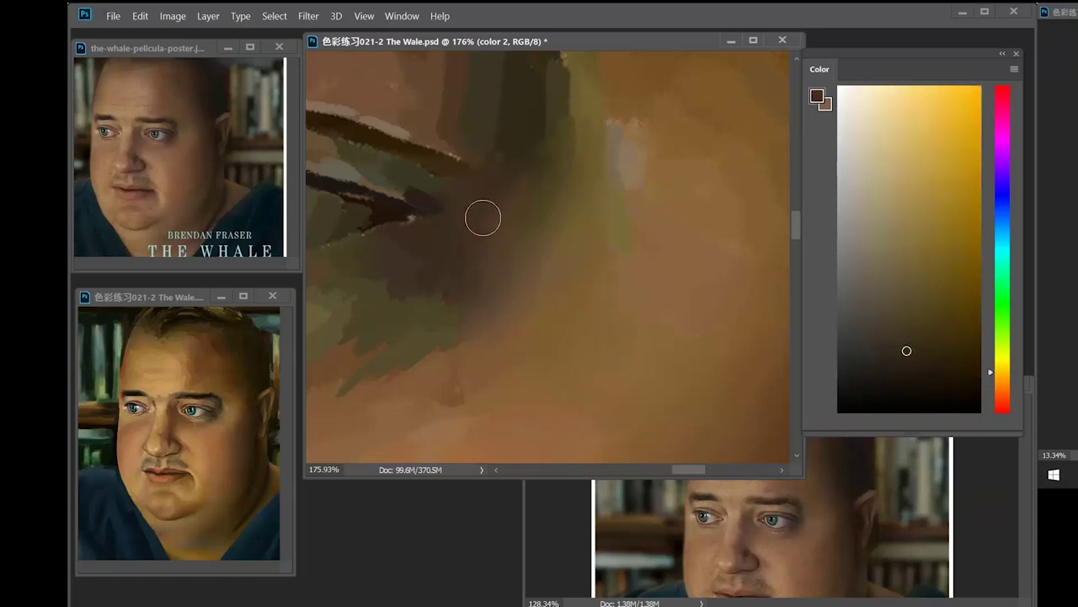
pyautogui.keyDown('alt'); pyautogui.click(551, 185); pyautogui.keyUp('alt')
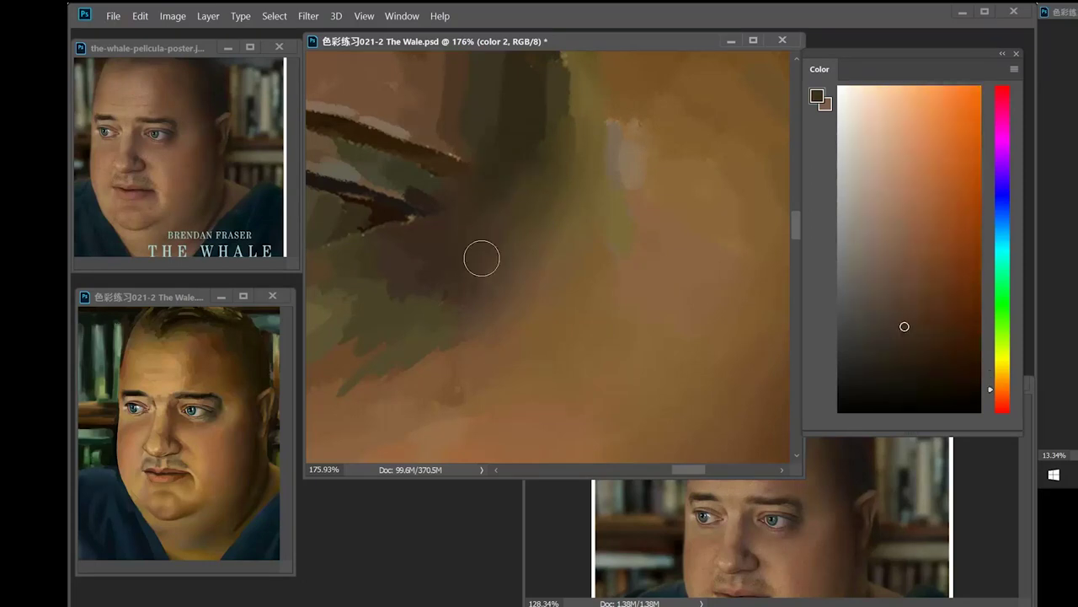
pyautogui.keyDown('alt'); pyautogui.click(575, 187); pyautogui.keyUp('alt')
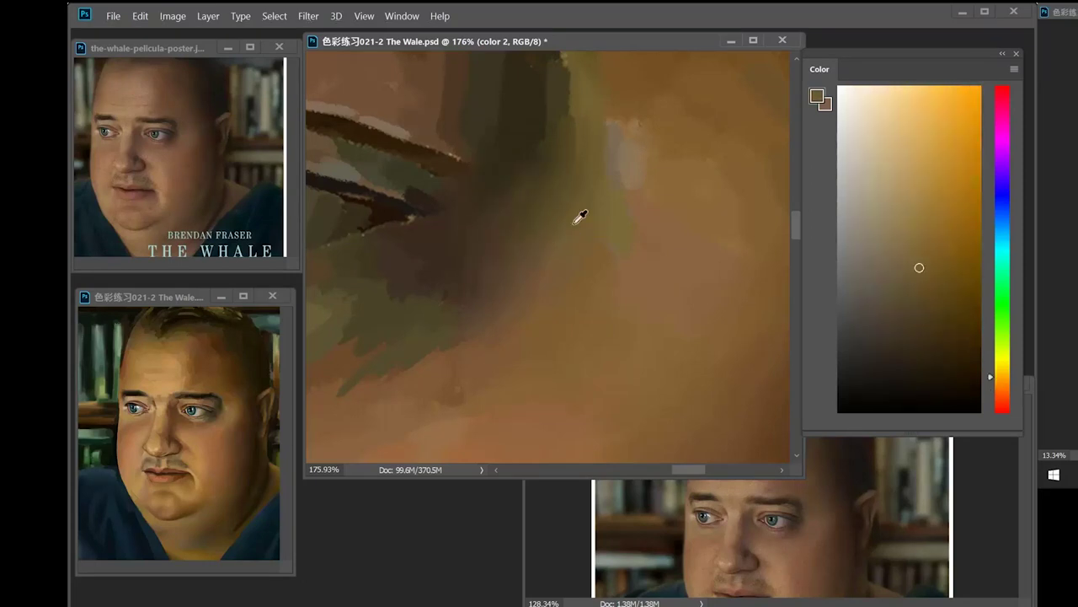
pyautogui.keyDown('alt'); pyautogui.click(478, 252); pyautogui.keyUp('alt')
pyautogui.keyDown('alt'); pyautogui.click(539, 245); pyautogui.keyUp('alt')
# - Blend the green streak beside the right eye socket into the warm skin of the temple
pyautogui.moveTo(540, 224); pyautogui.dragTo(609, 233)
pyautogui.keyDown('alt'); pyautogui.click(608, 234); pyautogui.keyUp('alt')
pyautogui.keyDown('alt'); pyautogui.click(539, 259); pyautogui.keyUp('alt')
pyautogui.keyDown('alt'); pyautogui.click(614, 226); pyautogui.keyUp('alt')
pyautogui.keyDown('alt'); pyautogui.click(651, 263); pyautogui.keyUp('alt')
pyautogui.moveTo(646, 216); pyautogui.dragTo(585, 238)
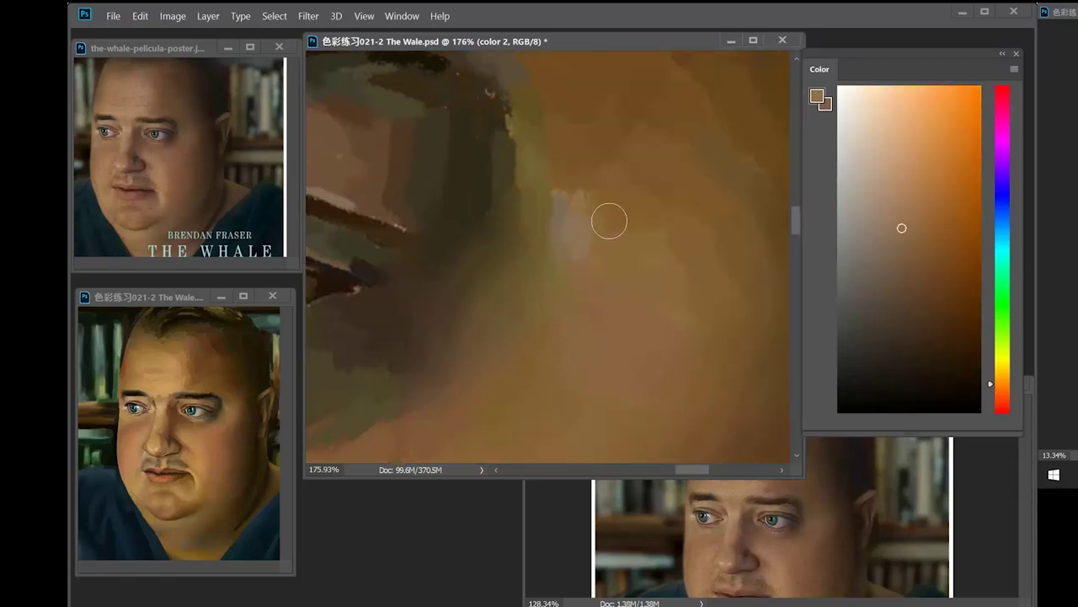
# - Soften the upper edge of the pale grey temple highlight and the olive band beside it
pyautogui.keyDown('alt'); pyautogui.click(606, 217); pyautogui.keyUp('alt')
pyautogui.keyDown('alt'); pyautogui.click(542, 183); pyautogui.keyUp('alt')
pyautogui.keyDown('alt'); pyautogui.click(526, 200); pyautogui.keyUp('alt')
pyautogui.keyDown('alt'); pyautogui.click(531, 158); pyautogui.keyUp('alt')
pyautogui.keyDown('alt'); pyautogui.click(599, 178); pyautogui.keyUp('alt')
pyautogui.keyDown('alt'); pyautogui.click(547, 171); pyautogui.keyUp('alt')
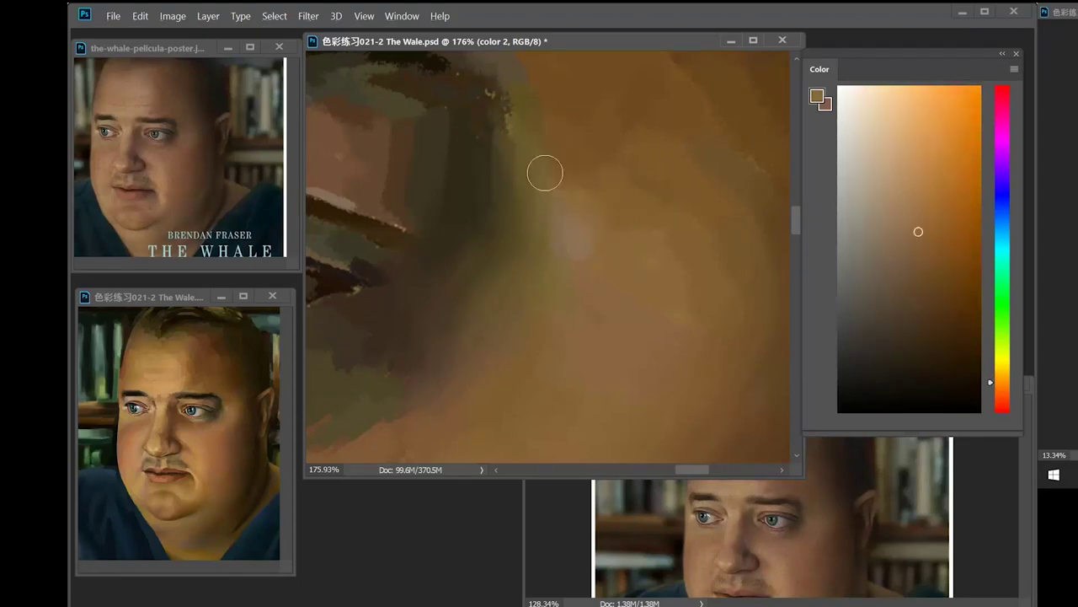
pyautogui.keyDown('alt'); pyautogui.click(539, 197); pyautogui.keyUp('alt')
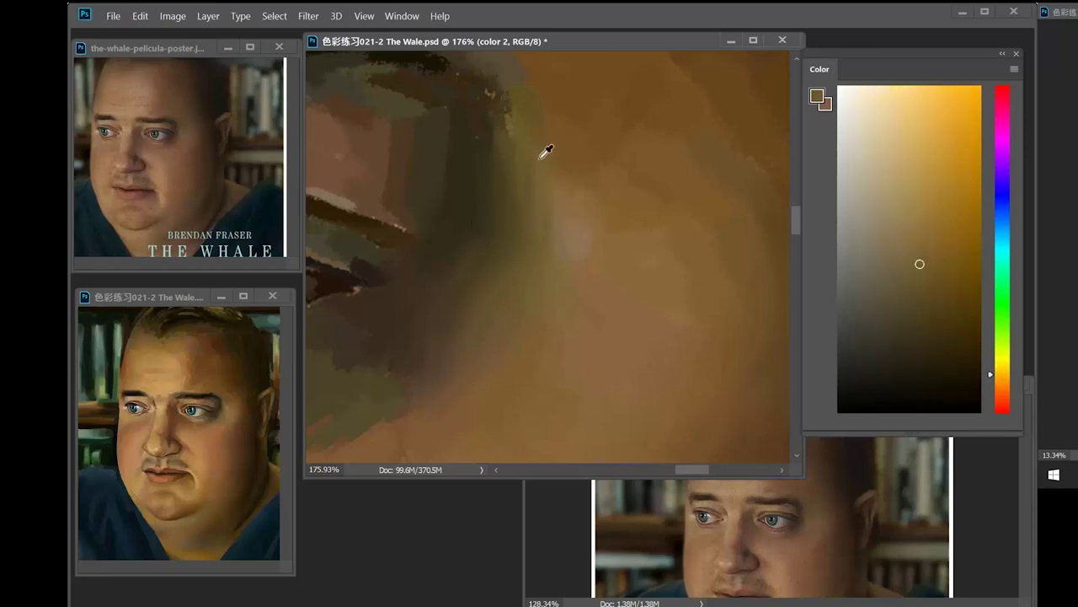
# - Blend the pale temple highlight into the neighbouring olive and ochre skin
pyautogui.keyDown('alt'); pyautogui.click(546, 153); pyautogui.keyUp('alt')
pyautogui.keyDown('alt'); pyautogui.click(596, 240); pyautogui.keyUp('alt')
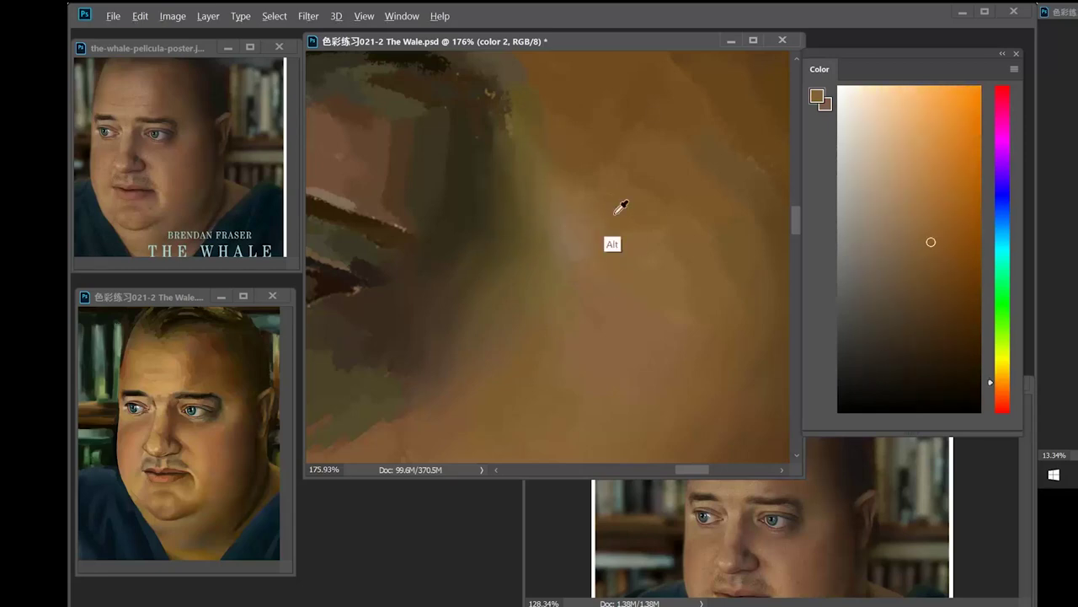
pyautogui.keyDown('alt'); pyautogui.click(684, 284); pyautogui.keyUp('alt')
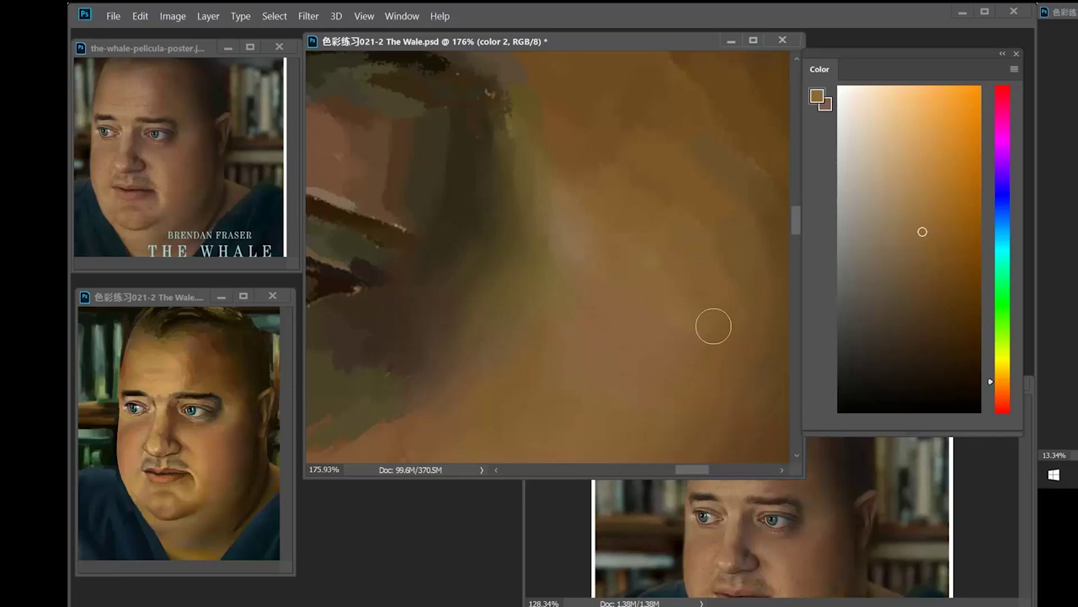
pyautogui.keyDown('alt'); pyautogui.click(566, 252); pyautogui.keyUp('alt')
pyautogui.keyDown('alt'); pyautogui.click(562, 260); pyautogui.keyUp('alt')
pyautogui.keyDown('alt'); pyautogui.click(577, 256); pyautogui.keyUp('alt')
pyautogui.keyDown('alt'); pyautogui.click(531, 286); pyautogui.keyUp('alt')
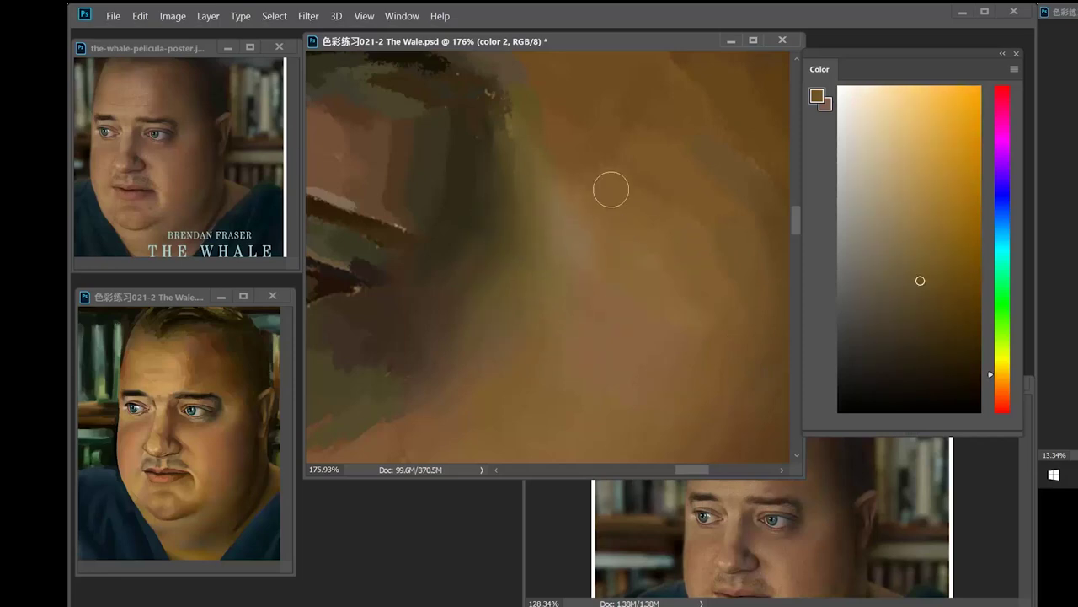
# - Smooth the olive to brown transition between the outer eye socket and the right temple
pyautogui.moveTo(653, 294); pyautogui.dragTo(522, 309)
pyautogui.keyDown('alt'); pyautogui.click(493, 195); pyautogui.keyUp('alt')
pyautogui.keyDown('alt'); pyautogui.click(566, 211); pyautogui.keyUp('alt')
pyautogui.keyDown('alt'); pyautogui.click(537, 279); pyautogui.keyUp('alt')
pyautogui.keyDown('alt'); pyautogui.click(457, 252); pyautogui.keyUp('alt')
pyautogui.keyDown('alt'); pyautogui.click(622, 267); pyautogui.keyUp('alt')
# - Blend the grey-green and olive tones beside the outer eye socket into the warm skin of the upper cheek
pyautogui.moveTo(634, 303); pyautogui.dragTo(603, 320)
pyautogui.keyDown('alt'); pyautogui.click(588, 345); pyautogui.keyUp('alt')
pyautogui.keyDown('alt'); pyautogui.click(597, 351); pyautogui.keyUp('alt')
pyautogui.moveTo(505, 337); pyautogui.dragTo(607, 312)
pyautogui.keyDown('alt'); pyautogui.click(559, 298); pyautogui.keyUp('alt')
pyautogui.moveTo(666, 354); pyautogui.dragTo(548, 287)
pyautogui.keyDown('alt'); pyautogui.click(581, 300); pyautogui.keyUp('alt')
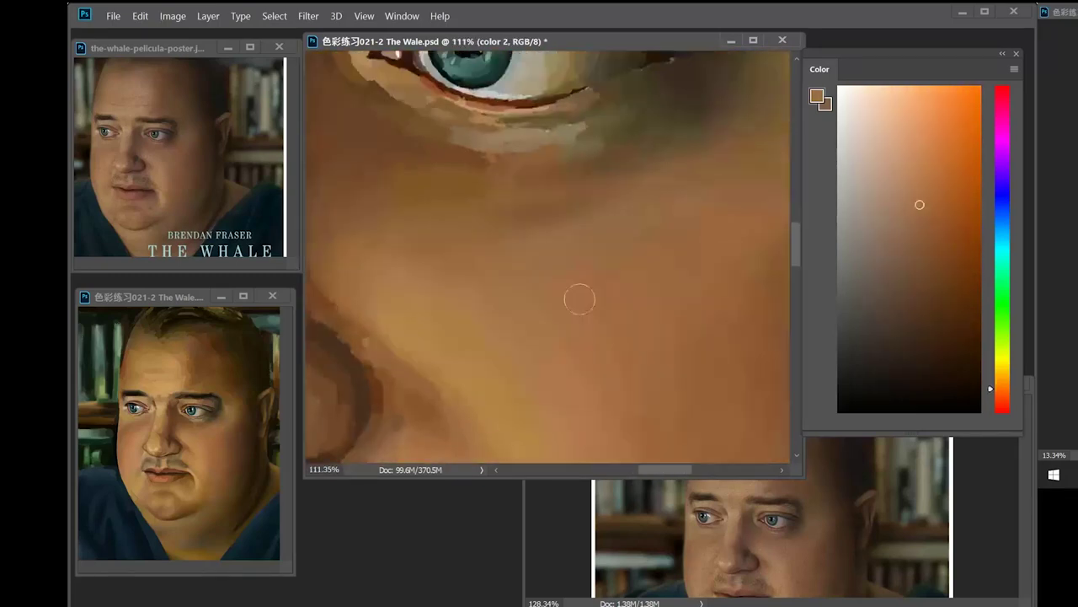
# - Smooth the ochre, pink and brown skin transitions on the cheek below the right eye
pyautogui.moveTo(472, 307); pyautogui.dragTo(658, 303)
pyautogui.keyDown('alt'); pyautogui.click(525, 303); pyautogui.keyUp('alt')
pyautogui.moveTo(573, 371); pyautogui.dragTo(573, 211)
pyautogui.keyDown('alt'); pyautogui.click(614, 277); pyautogui.keyUp('alt')
pyautogui.keyDown('alt'); pyautogui.click(573, 261); pyautogui.keyUp('alt')
pyautogui.moveTo(505, 253); pyautogui.dragTo(557, 242)
pyautogui.moveTo(581, 337); pyautogui.dragTo(691, 252)
# - Even out the pink and olive tones of the cheek beside the nose wing
pyautogui.keyDown('alt'); pyautogui.click(539, 261); pyautogui.keyUp('alt')
pyautogui.moveTo(514, 279); pyautogui.dragTo(540, 404)
pyautogui.keyDown('alt'); pyautogui.click(576, 231); pyautogui.keyUp('alt')
pyautogui.moveTo(539, 236); pyautogui.dragTo(674, 287)
pyautogui.keyDown('alt'); pyautogui.click(674, 228); pyautogui.keyUp('alt')
pyautogui.moveTo(689, 214); pyautogui.dragTo(540, 253)
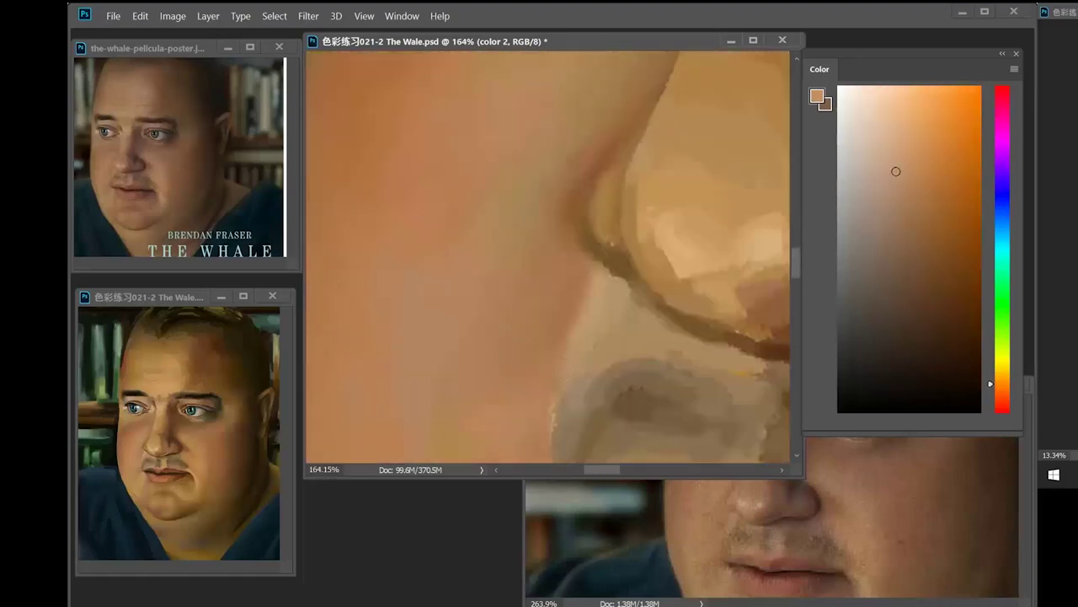
# - Blend the nose's lit and shadowed planes with sampled browns, using the eye and nose area of the poster as reference
pyautogui.keyDown('alt'); pyautogui.click(593, 185); pyautogui.keyUp('alt')
pyautogui.keyDown('alt'); pyautogui.click(638, 161); pyautogui.keyUp('alt')
pyautogui.keyDown('alt'); pyautogui.click(724, 305); pyautogui.keyUp('alt')
pyautogui.moveTo(843, 447); pyautogui.dragTo(843, 517)
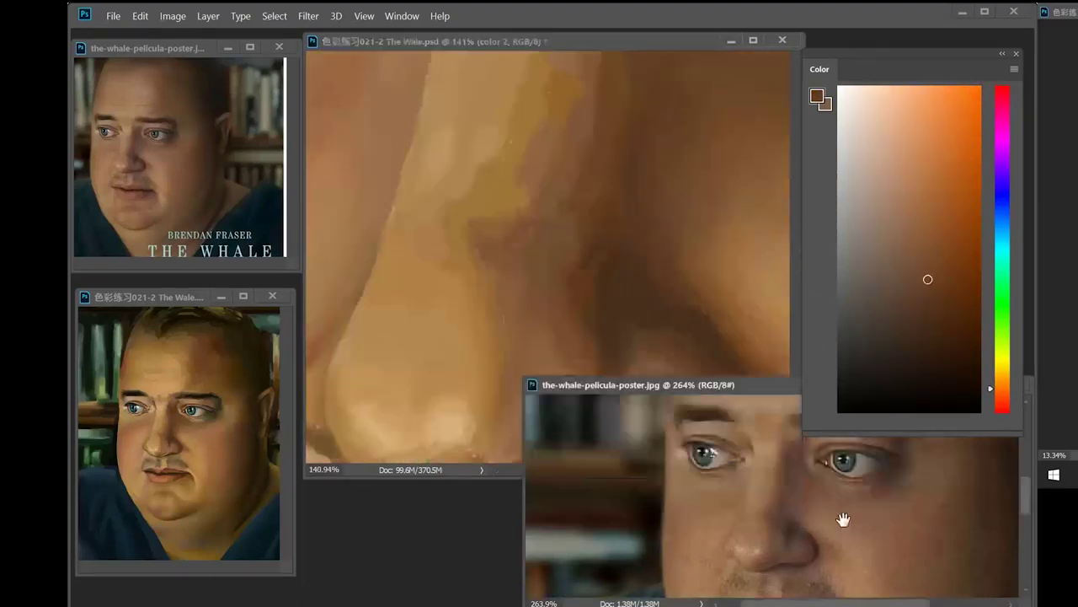
pyautogui.keyDown('alt'); pyautogui.click(582, 330); pyautogui.keyUp('alt')
pyautogui.moveTo(590, 244); pyautogui.dragTo(590, 337)
pyautogui.moveTo(589, 169); pyautogui.dragTo(584, 354)
pyautogui.keyDown('alt'); pyautogui.click(585, 280); pyautogui.keyUp('alt')
pyautogui.keyDown('alt'); pyautogui.click(455, 337); pyautogui.keyUp('alt')
pyautogui.moveTo(455, 354); pyautogui.dragTo(653, 370)
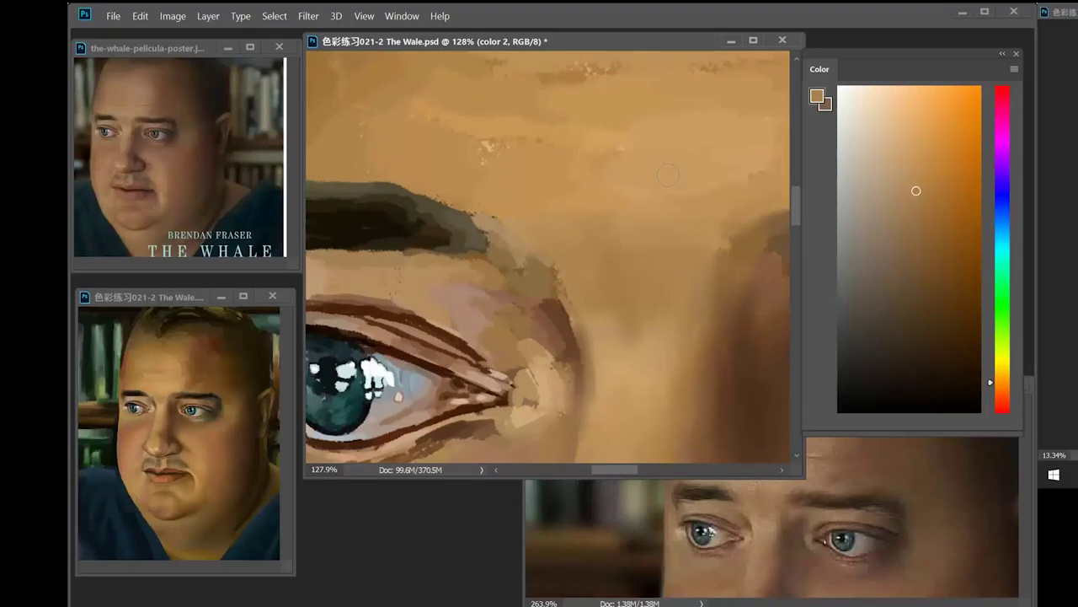
# - Smooth the tan skin between the eyebrows into the brown shadow along the nose bridge
pyautogui.moveTo(613, 302); pyautogui.dragTo(563, 279)
pyautogui.keyDown('alt'); pyautogui.click(562, 278); pyautogui.keyUp('alt')
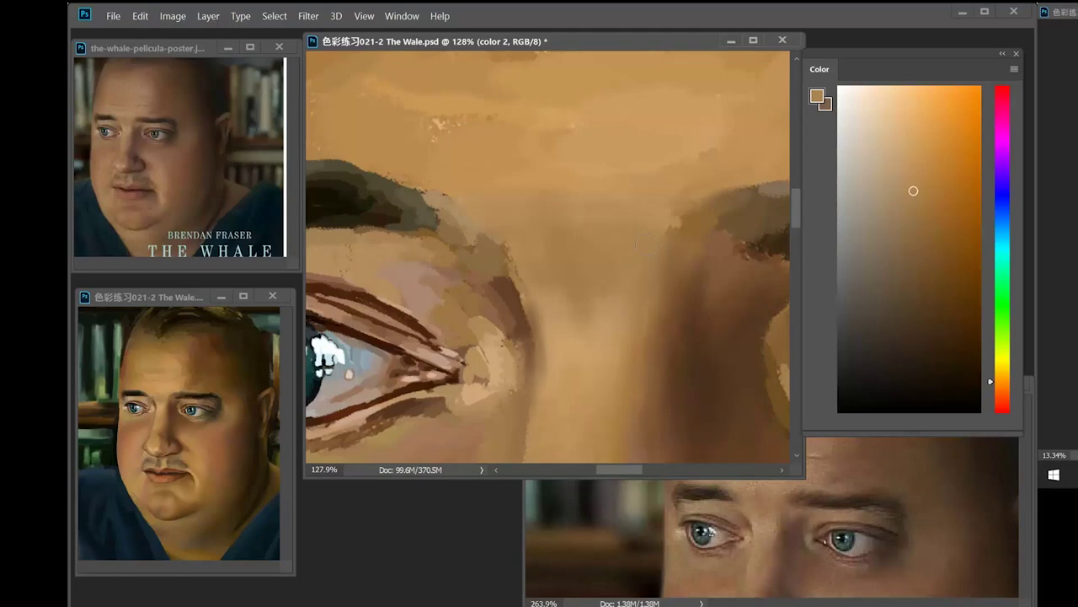
pyautogui.moveTo(684, 265); pyautogui.dragTo(647, 265)
pyautogui.moveTo(668, 242); pyautogui.dragTo(655, 292)
pyautogui.moveTo(587, 280); pyautogui.dragTo(631, 272)
pyautogui.moveTo(855, 462); pyautogui.dragTo(853, 542)
pyautogui.moveTo(579, 289)
pyautogui.mouseDown()
pyautogui.moveTo(606, 245)
pyautogui.moveTo(648, 273)
pyautogui.mouseUp()
pyautogui.moveTo(587, 239)
pyautogui.mouseDown()
pyautogui.moveTo(599, 239)
pyautogui.moveTo(562, 217)
pyautogui.moveTo(591, 243)
pyautogui.mouseUp()
# - Smooth the ochre forehead patches above the left eyebrow with sampled skin tones
pyautogui.rightClick(638, 267)
pyautogui.keyDown('alt'); pyautogui.click(620, 212); pyautogui.keyUp('alt')
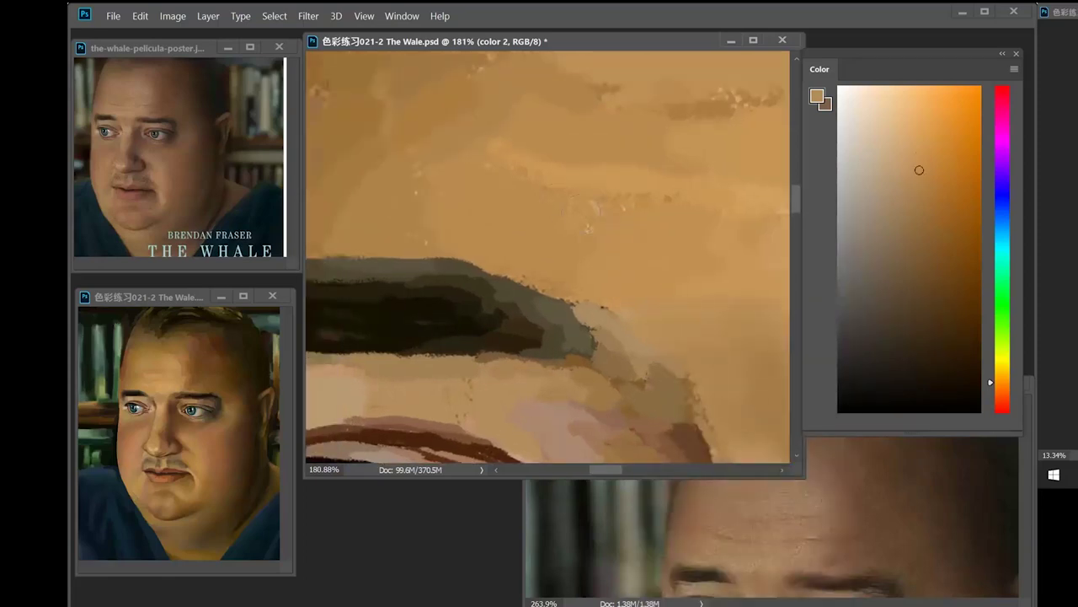
pyautogui.moveTo(551, 182); pyautogui.dragTo(631, 152)
pyautogui.keyDown('alt'); pyautogui.click(440, 133); pyautogui.keyUp('alt')
pyautogui.moveTo(446, 169); pyautogui.dragTo(421, 171)
pyautogui.moveTo(400, 184)
pyautogui.mouseDown()
pyautogui.moveTo(526, 272)
pyautogui.moveTo(515, 310)
pyautogui.mouseUp()
pyautogui.keyDown('alt'); pyautogui.click(493, 240); pyautogui.keyUp('alt')
pyautogui.moveTo(471, 185); pyautogui.dragTo(422, 275)
pyautogui.keyDown('alt'); pyautogui.click(433, 194); pyautogui.keyUp('alt')
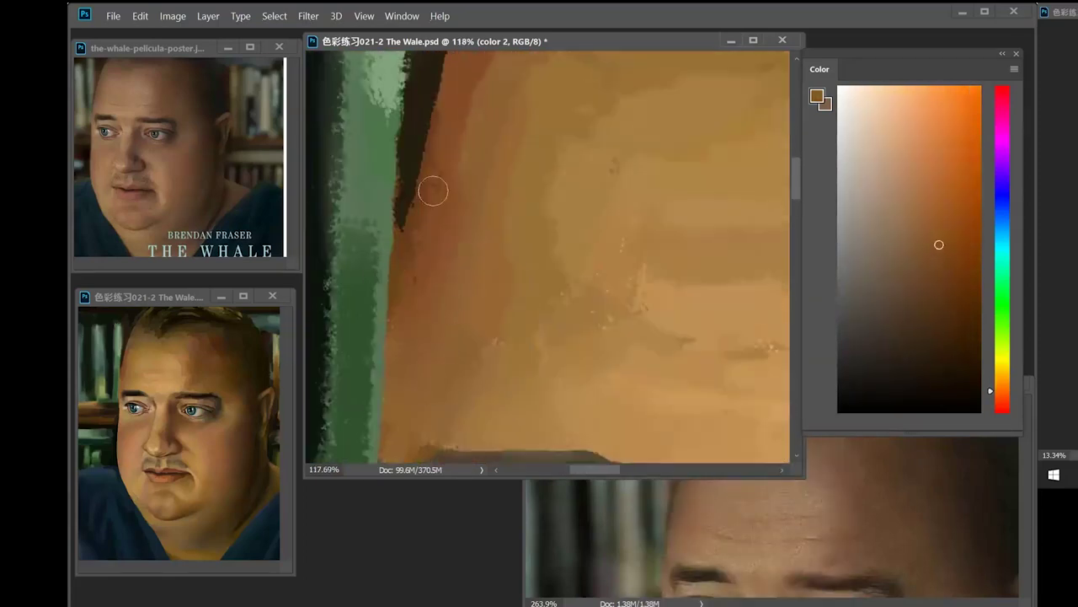
# - Blend the reddish-brown left edge of the forehead into the neighbouring ochre skin
pyautogui.moveTo(472, 337); pyautogui.dragTo(497, 280)
pyautogui.keyDown('alt'); pyautogui.click(508, 331); pyautogui.keyUp('alt')
pyautogui.moveTo(508, 332); pyautogui.dragTo(472, 334)
pyautogui.keyDown('alt'); pyautogui.click(488, 320); pyautogui.keyUp('alt')
pyautogui.moveTo(205, 353); pyautogui.dragTo(196, 383)
# - Switch to a textured brush with an irregular tip from the brush presets
pyautogui.rightClick(638, 278)
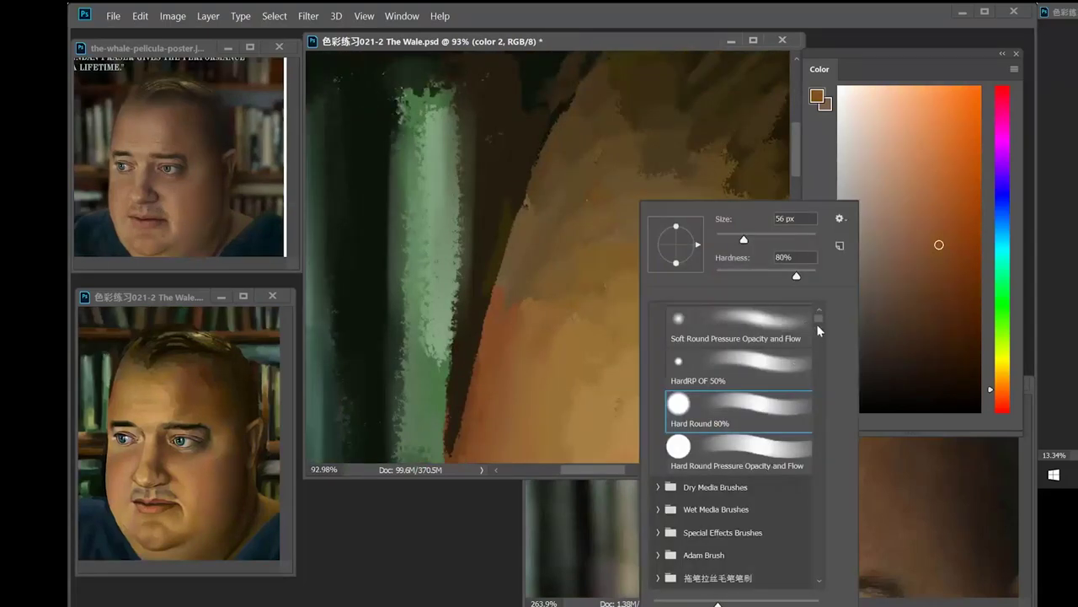
pyautogui.moveTo(817, 323); pyautogui.dragTo(817, 308)
pyautogui.click(659, 357)
pyautogui.click(660, 380)
pyautogui.click(741, 499)
pyautogui.click(575, 76)
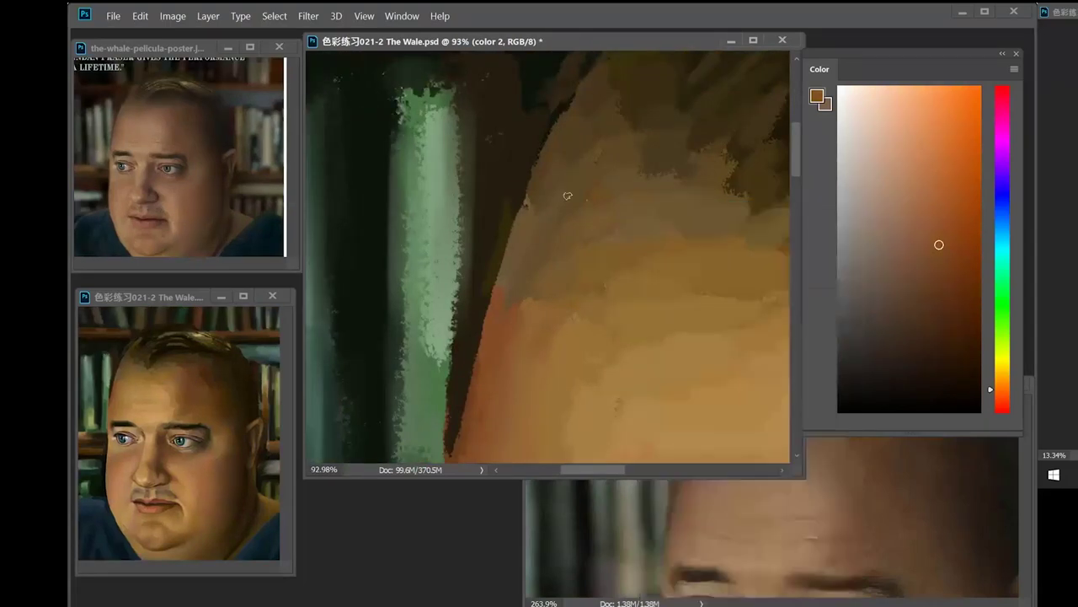
# - Clean up the upper left forehead contour with the dark brown of the background
pyautogui.keyDown('alt'); pyautogui.click(540, 128); pyautogui.keyUp('alt')
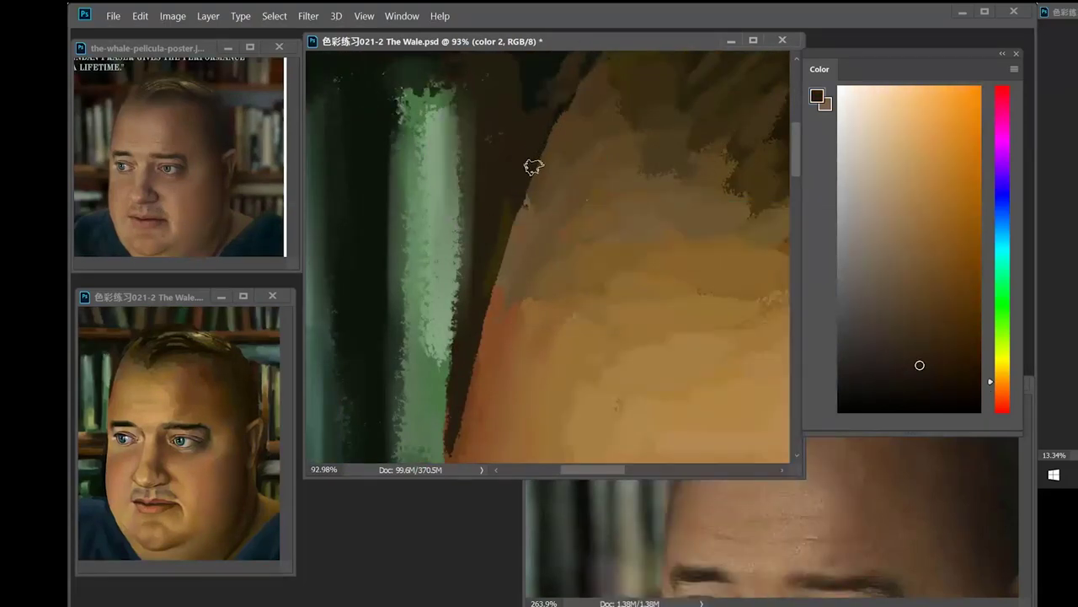
pyautogui.keyDown('alt'); pyautogui.click(506, 246); pyautogui.keyUp('alt')
pyautogui.moveTo(500, 258); pyautogui.dragTo(497, 291)
pyautogui.keyDown('alt'); pyautogui.click(523, 175); pyautogui.keyUp('alt')
pyautogui.moveTo(506, 223)
pyautogui.mouseDown()
pyautogui.moveTo(496, 280)
pyautogui.moveTo(517, 192)
pyautogui.mouseUp()
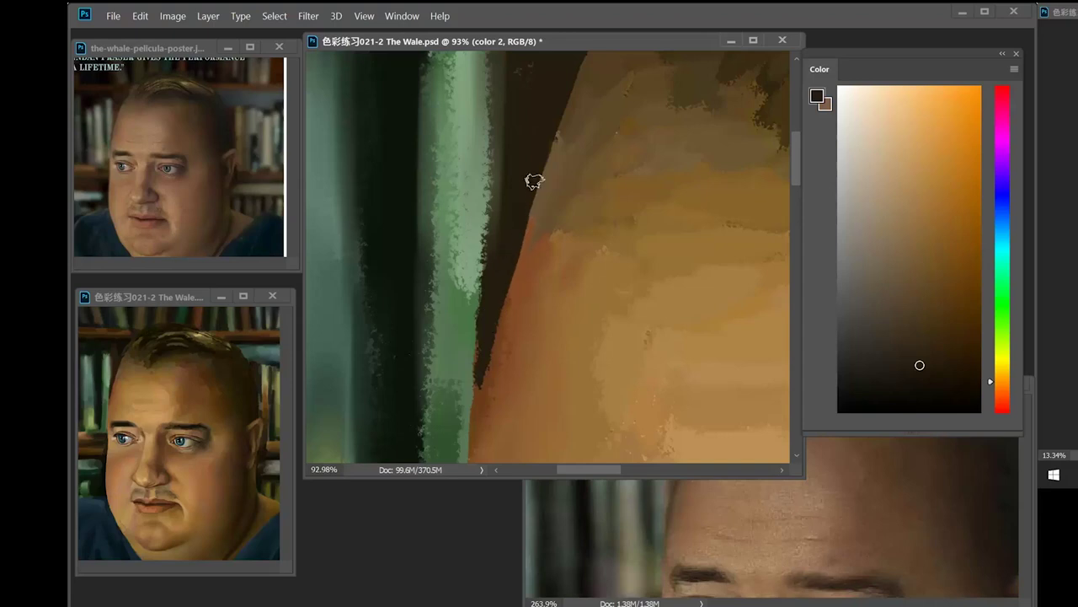
pyautogui.moveTo(512, 245); pyautogui.dragTo(536, 214)
pyautogui.keyDown('alt'); pyautogui.click(498, 271); pyautogui.keyUp('alt')
# - Refine the lower left forehead contour with the sampled dark brown and book-spine green
pyautogui.moveTo(503, 266); pyautogui.dragTo(502, 330)
pyautogui.keyDown('alt'); pyautogui.click(505, 212); pyautogui.keyUp('alt')
pyautogui.moveTo(515, 201); pyautogui.dragTo(506, 346)
pyautogui.moveTo(497, 335); pyautogui.dragTo(512, 288)
pyautogui.keyDown('alt'); pyautogui.click(506, 314); pyautogui.keyUp('alt')
pyautogui.moveTo(512, 333)
pyautogui.mouseDown()
pyautogui.moveTo(516, 301)
pyautogui.moveTo(505, 331)
pyautogui.mouseUp()
pyautogui.keyDown('alt'); pyautogui.click(509, 291); pyautogui.keyUp('alt')
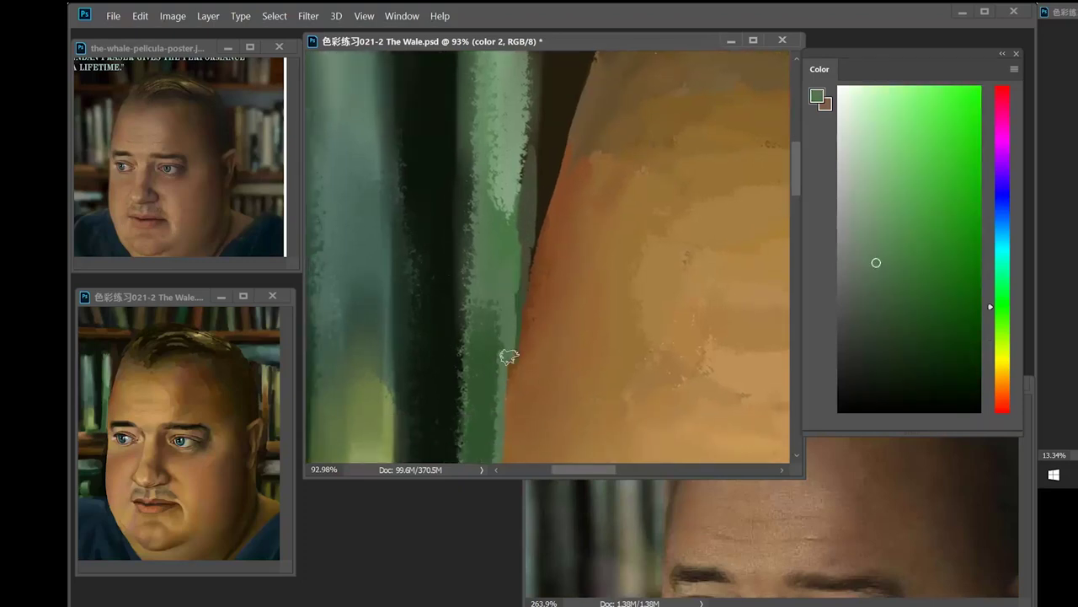
# - Sharpen the forehead outline up to the hairline with sampled background and skin browns
pyautogui.moveTo(618, 83); pyautogui.dragTo(522, 312)
pyautogui.keyDown('alt'); pyautogui.click(519, 226); pyautogui.keyUp('alt')
pyautogui.moveTo(506, 231); pyautogui.dragTo(530, 196)
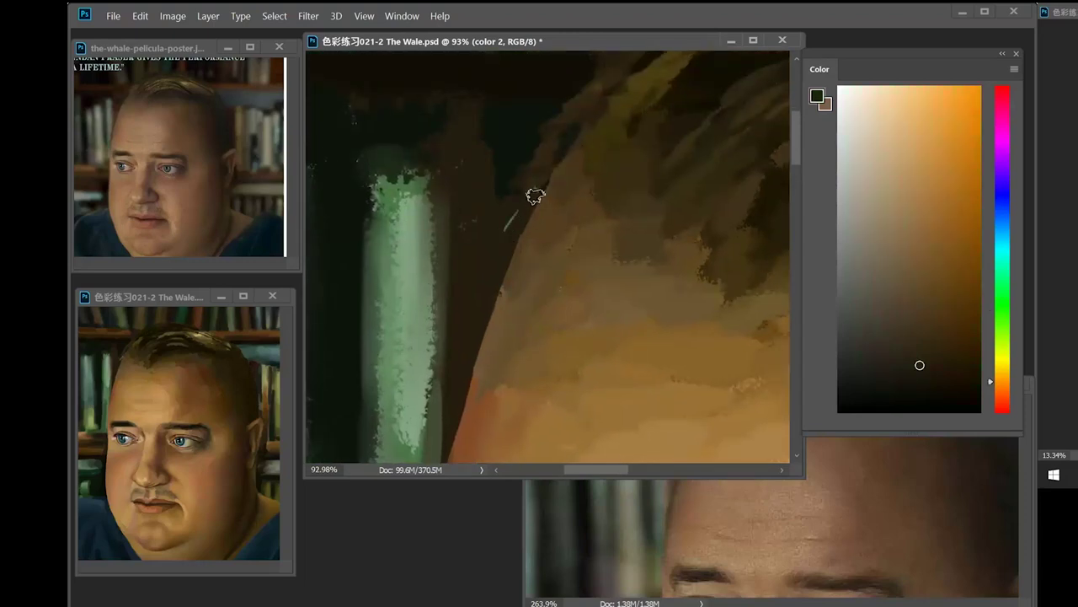
pyautogui.keyDown('alt'); pyautogui.click(551, 200); pyautogui.keyUp('alt')
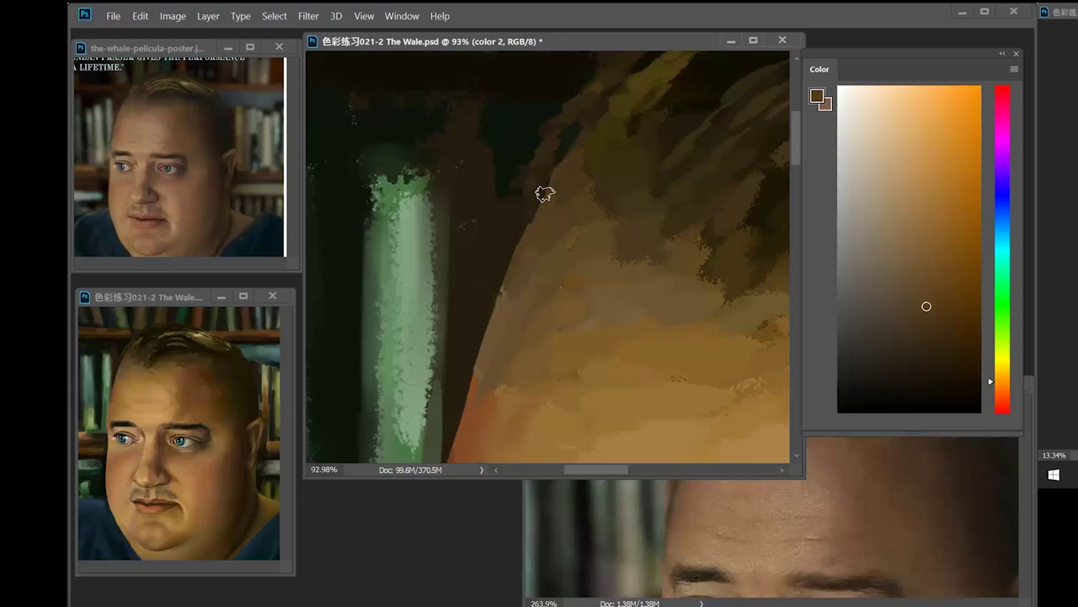
pyautogui.moveTo(545, 194); pyautogui.dragTo(481, 289)
pyautogui.keyDown('alt'); pyautogui.click(499, 301); pyautogui.keyUp('alt')
pyautogui.moveTo(506, 213); pyautogui.dragTo(508, 291)
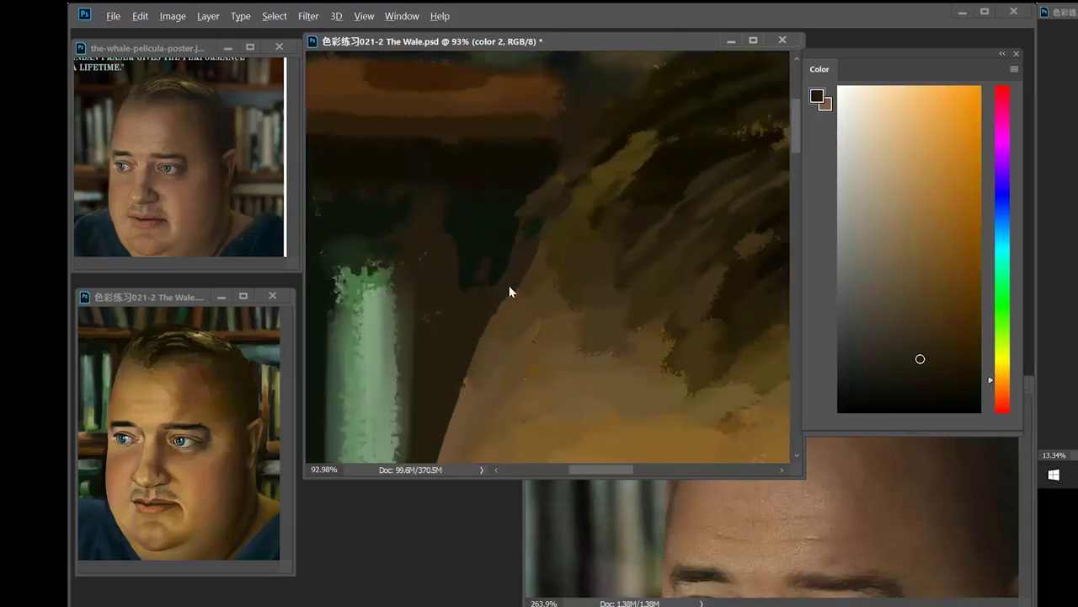
# - Rework the edge where the forehead meets the hairline with sampled browns, undoing one stroke
pyautogui.keyDown('alt'); pyautogui.click(499, 295); pyautogui.keyUp('alt')
pyautogui.keyDown('alt'); pyautogui.click(534, 275); pyautogui.keyUp('alt')
pyautogui.keyDown('alt'); pyautogui.click(519, 288); pyautogui.keyUp('alt')
pyautogui.moveTo(490, 323); pyautogui.dragTo(524, 269)
pyautogui.hotkey('ctrl', 'z')
pyautogui.moveTo(556, 287)
pyautogui.mouseDown()
pyautogui.moveTo(491, 229)
pyautogui.moveTo(521, 250)
pyautogui.moveTo(542, 222)
pyautogui.mouseUp()
pyautogui.keyDown('alt'); pyautogui.click(555, 181); pyautogui.keyUp('alt')
pyautogui.keyDown('alt'); pyautogui.click(558, 210); pyautogui.keyUp('alt')
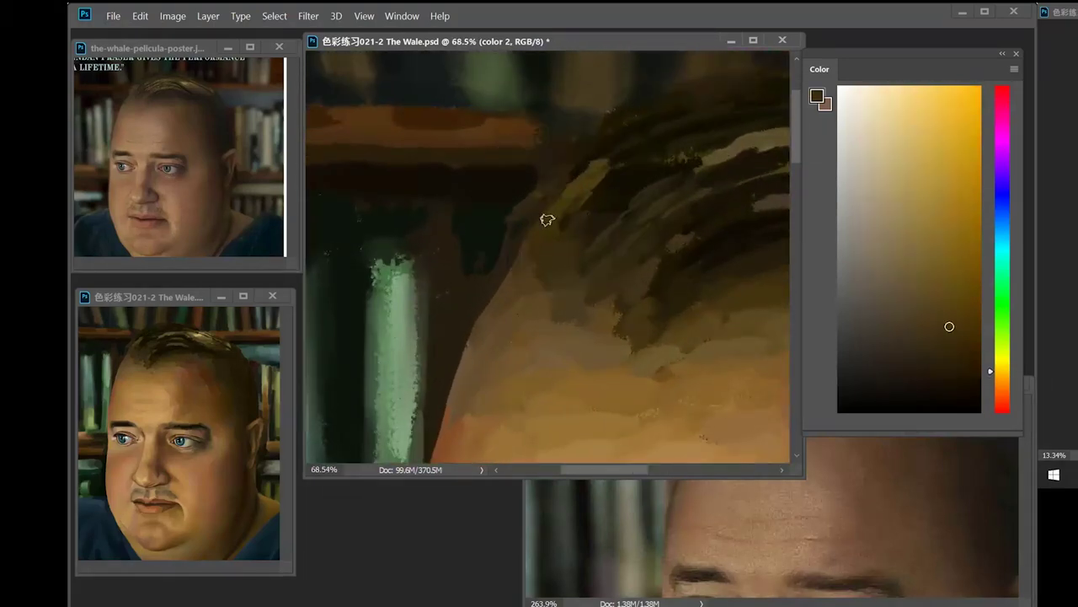
# - Define the hairline's outer contour against the dark bookshelf with sampled brown and dark green
pyautogui.keyDown('alt'); pyautogui.click(494, 305); pyautogui.keyUp('alt')
pyautogui.keyDown('alt'); pyautogui.click(501, 288); pyautogui.keyUp('alt')
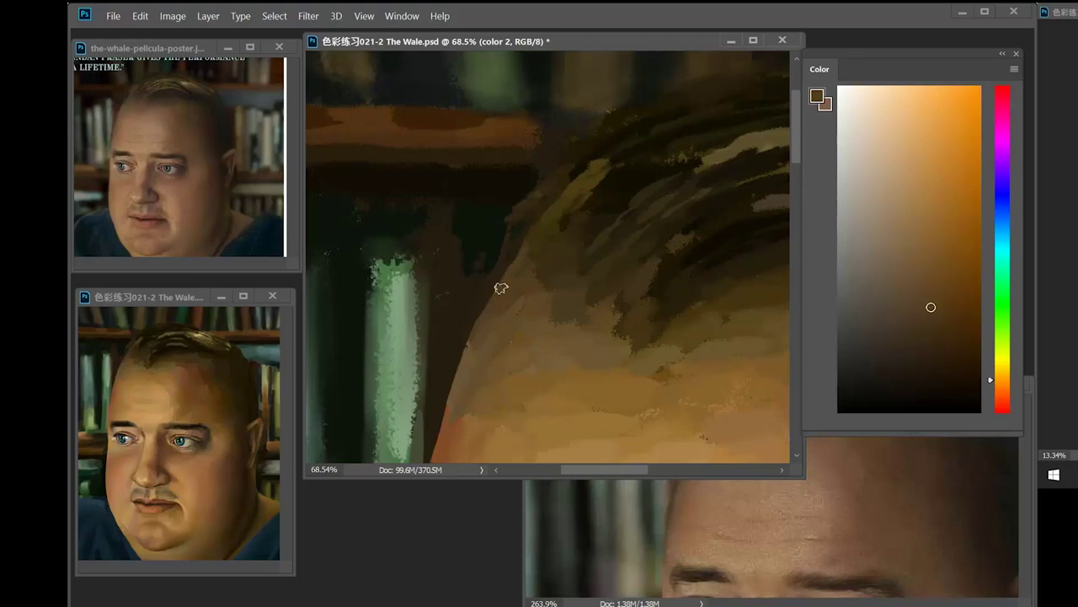
pyautogui.keyDown('alt'); pyautogui.click(537, 229); pyautogui.keyUp('alt')
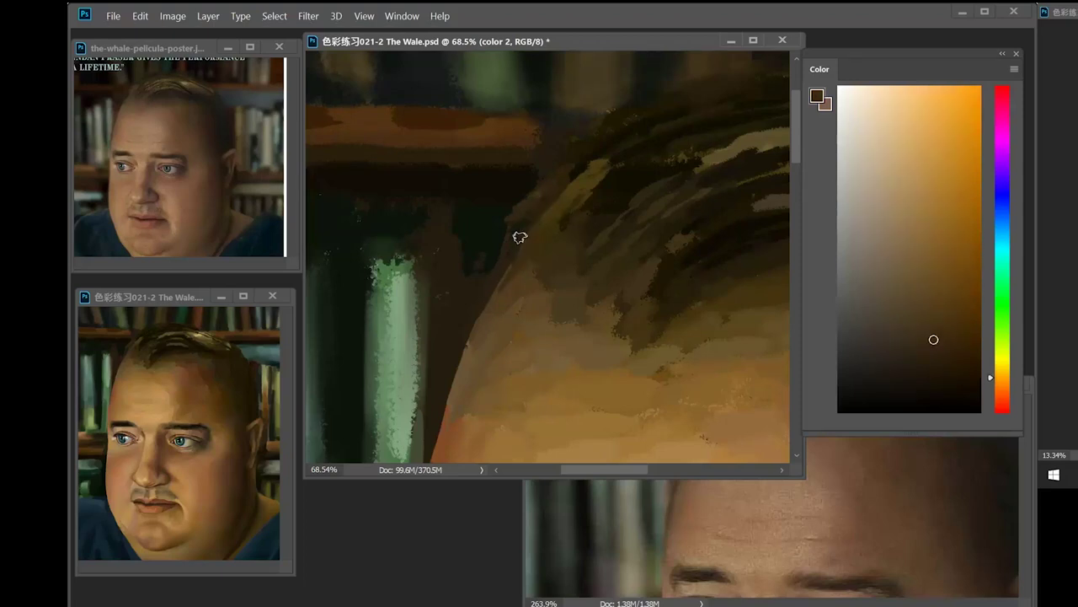
pyautogui.keyDown('alt'); pyautogui.click(551, 178); pyautogui.keyUp('alt')
pyautogui.keyDown('alt'); pyautogui.click(511, 202); pyautogui.keyUp('alt')
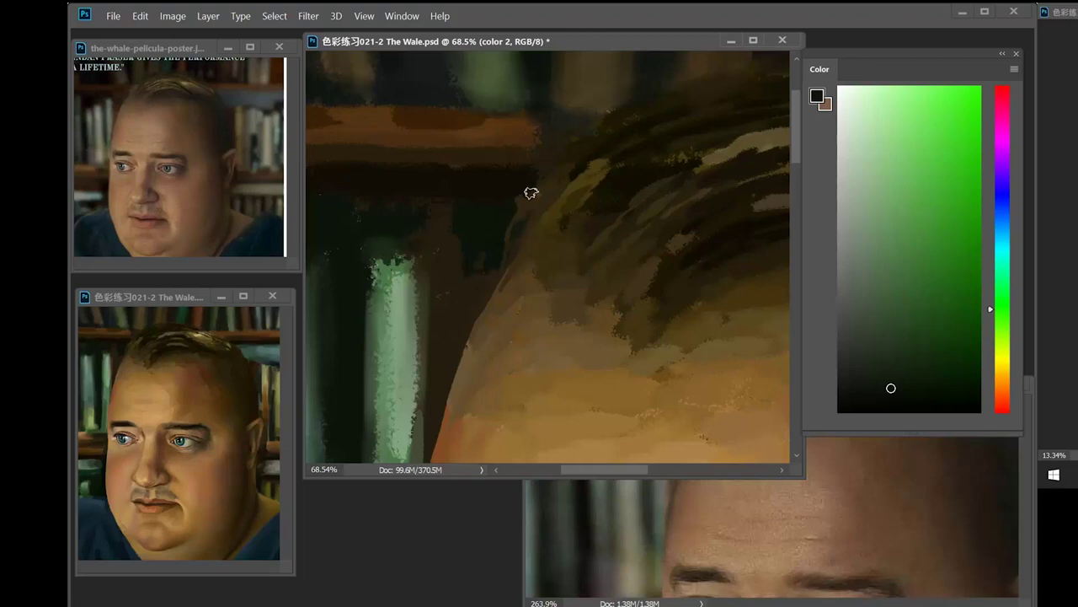
# - Darken the olive hair strand at the left hairline with sampled brown tones
pyautogui.keyDown('alt'); pyautogui.click(532, 251); pyautogui.keyUp('alt')
pyautogui.keyDown('alt'); pyautogui.click(554, 253); pyautogui.keyUp('alt')
pyautogui.keyDown('alt'); pyautogui.click(551, 214); pyautogui.keyUp('alt')
pyautogui.keyDown('alt'); pyautogui.click(587, 190); pyautogui.keyUp('alt')
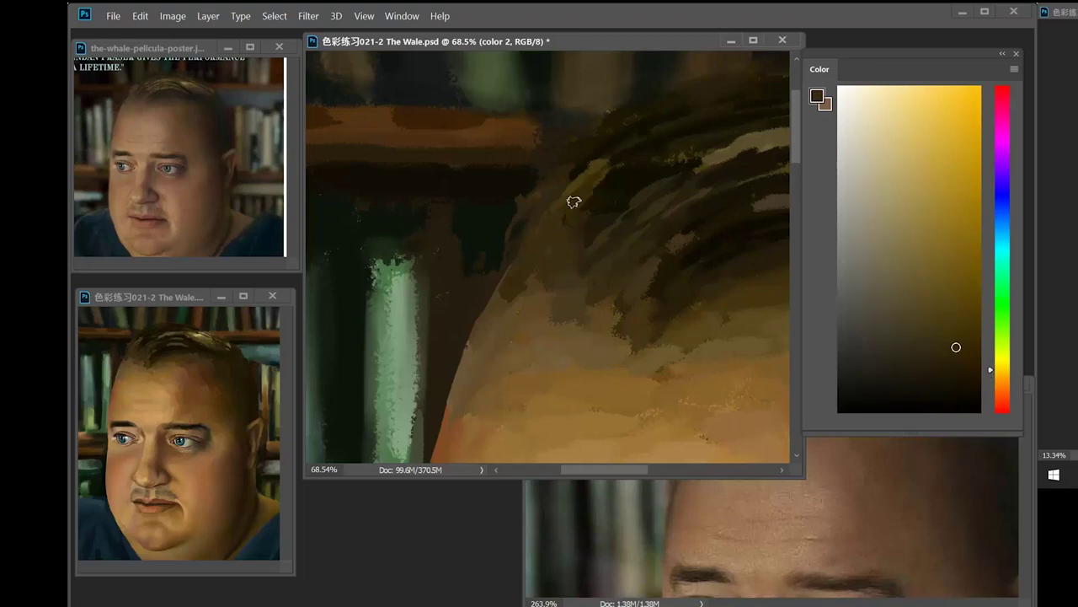
pyautogui.keyDown('alt'); pyautogui.click(588, 187); pyautogui.keyUp('alt')
# - Soften the left hairline into the forehead with a darker brown
pyautogui.moveTo(604, 166); pyautogui.dragTo(568, 198)
pyautogui.keyDown('alt'); pyautogui.click(516, 336); pyautogui.keyUp('alt')
pyautogui.click(935, 318)
pyautogui.moveTo(517, 274); pyautogui.dragTo(537, 262)
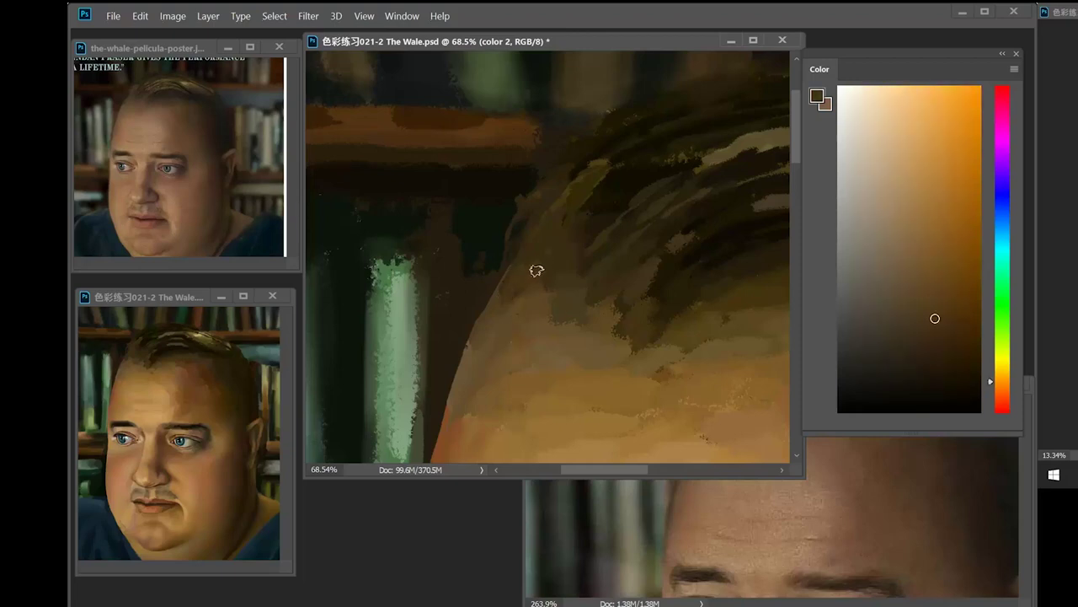
# - Check the whole portrait in the overview window and switch the brush to Hard Round 80%
pyautogui.moveTo(202, 408); pyautogui.dragTo(171, 410)
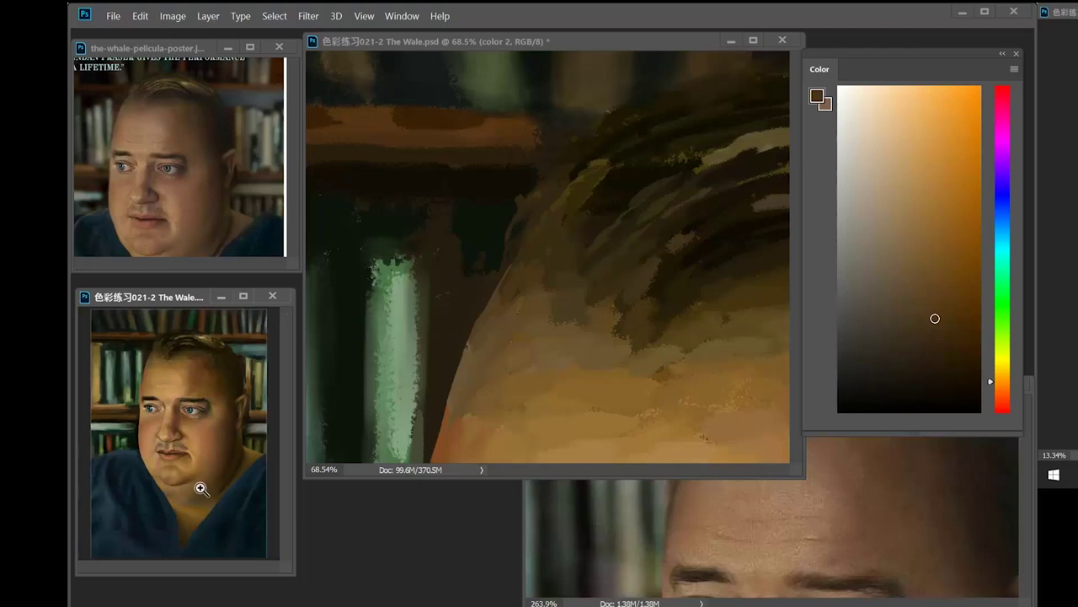
pyautogui.scroll(4, 573, 208)
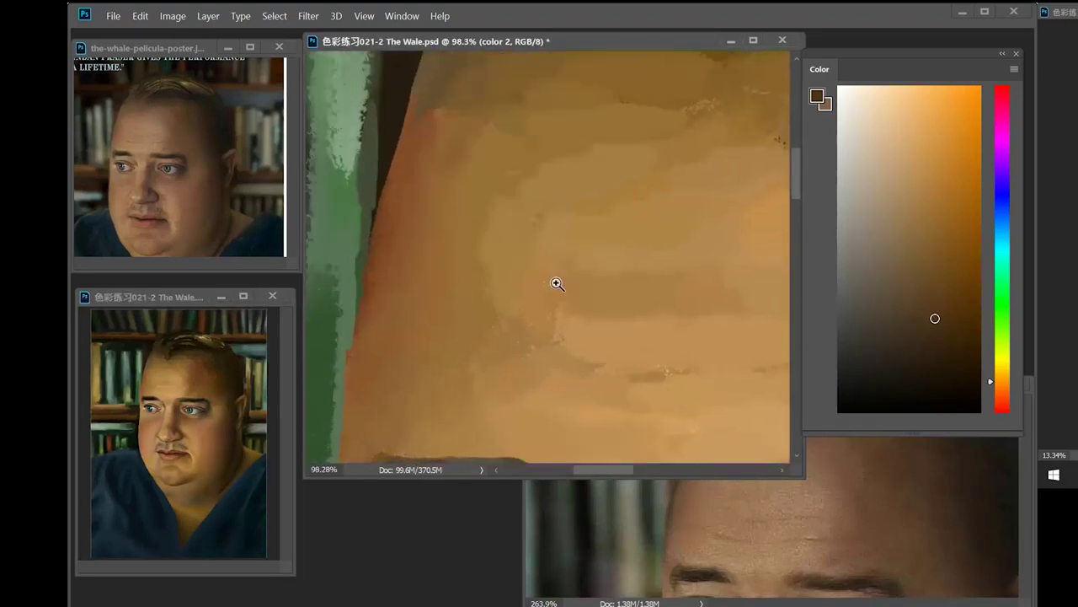
pyautogui.rightClick(556, 284)
pyautogui.click(587, 378)
pyautogui.click(582, 359)
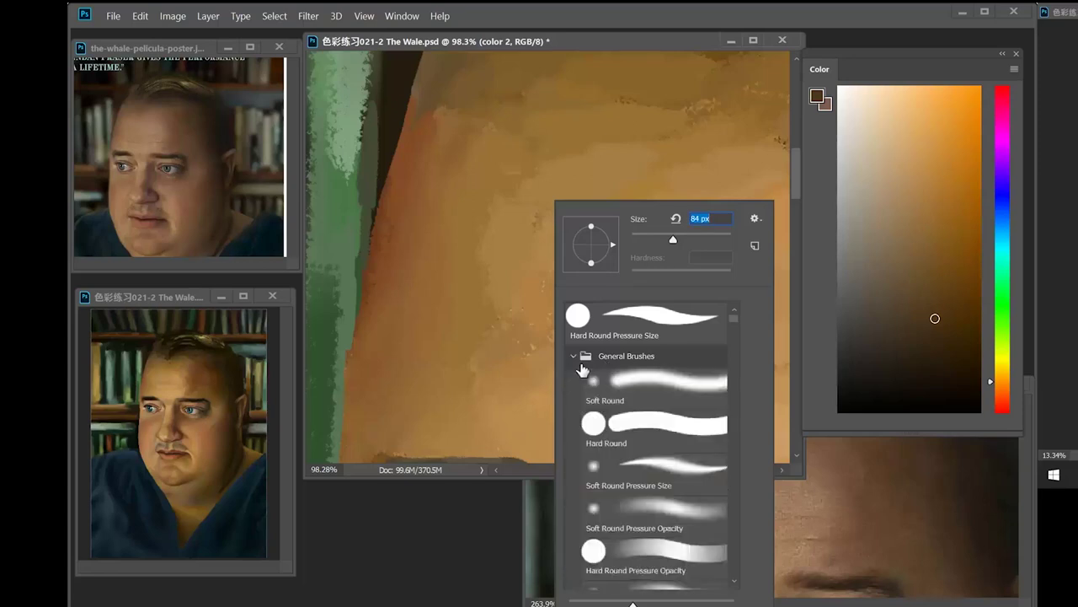
pyautogui.click(735, 416)
pyautogui.click(648, 383)
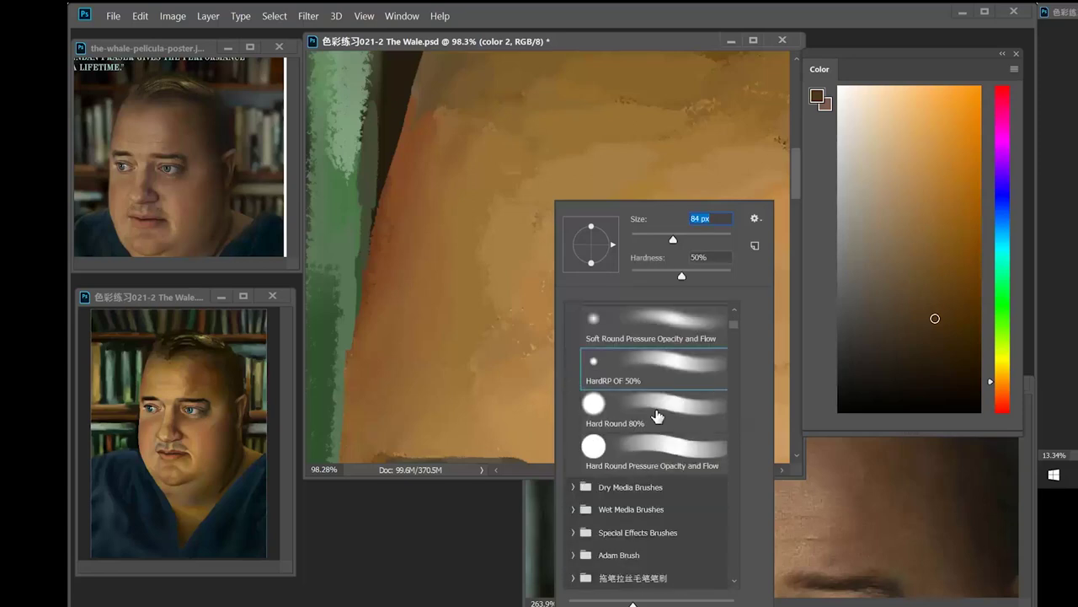
pyautogui.doubleClick(654, 414)
# - Smooth the ochre skin on the left side of the forehead beside the reddish edge
pyautogui.moveTo(548, 259); pyautogui.dragTo(533, 220)
pyautogui.scroll(2, 533, 218)
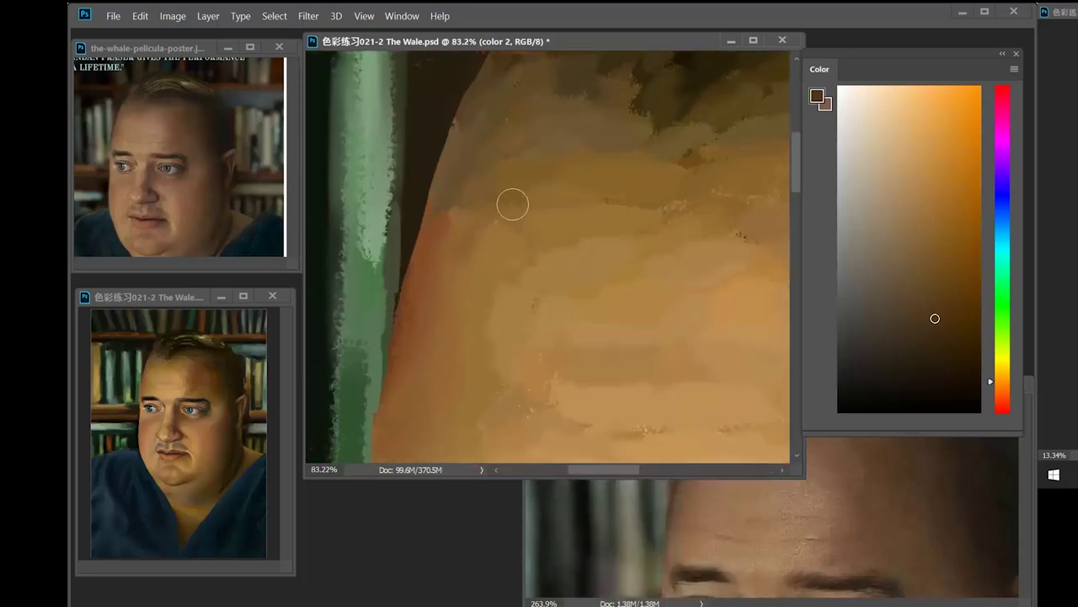
pyautogui.keyDown('alt'); pyautogui.click(543, 264); pyautogui.keyUp('alt')
pyautogui.keyDown('alt'); pyautogui.click(486, 344); pyautogui.keyUp('alt')
pyautogui.moveTo(570, 431); pyautogui.dragTo(564, 374)
pyautogui.keyDown('alt'); pyautogui.click(535, 399); pyautogui.keyUp('alt')
pyautogui.keyDown('alt'); pyautogui.click(469, 402); pyautogui.keyUp('alt')
pyautogui.keyDown('alt'); pyautogui.click(492, 353); pyautogui.keyUp('alt')
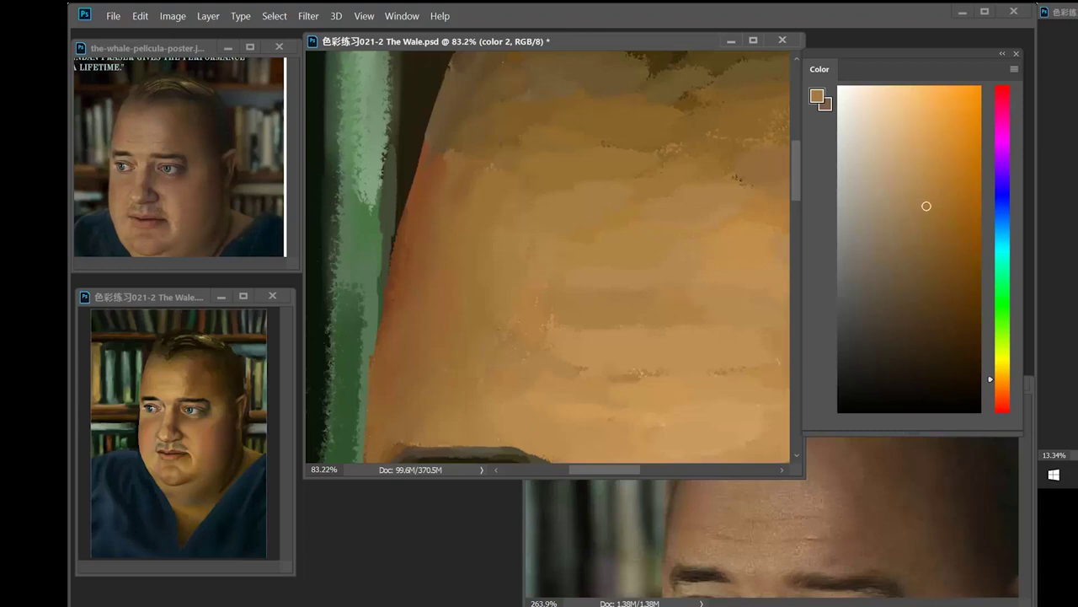
# - Blend the golden-brown bands across the upper forehead below the hairline
pyautogui.keyDown('alt'); pyautogui.click(554, 190); pyautogui.keyUp('alt')
pyautogui.keyDown('alt'); pyautogui.click(574, 159); pyautogui.keyUp('alt')
pyautogui.keyDown('alt'); pyautogui.click(577, 156); pyautogui.keyUp('alt')
pyautogui.moveTo(633, 147)
pyautogui.mouseDown()
pyautogui.moveTo(600, 138)
pyautogui.moveTo(553, 173)
pyautogui.mouseUp()
pyautogui.keyDown('alt'); pyautogui.click(472, 156); pyautogui.keyUp('alt')
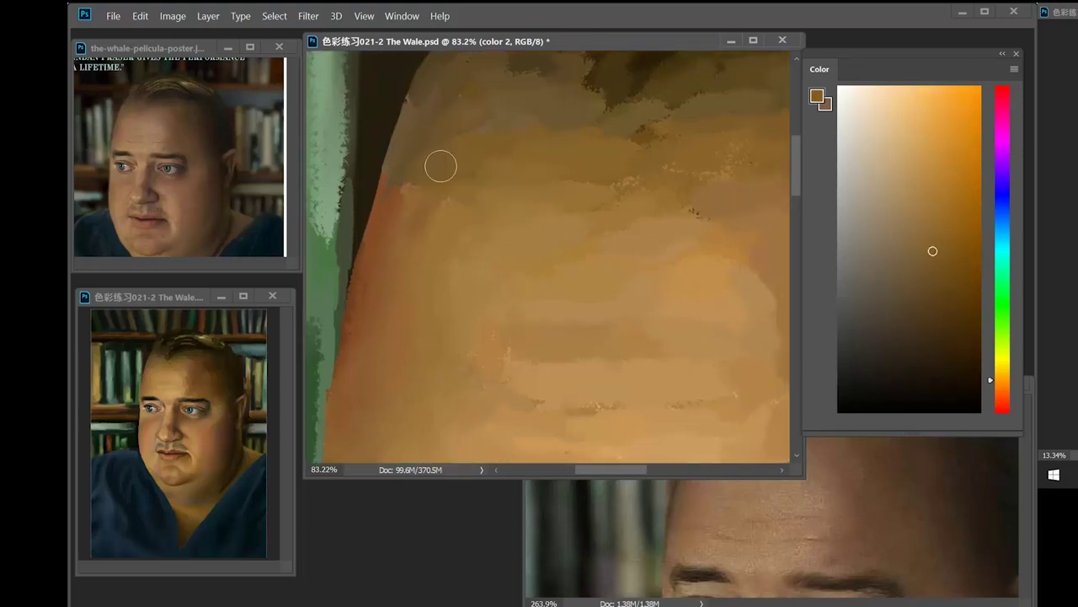
# - Soften the top of the reddish forehead edge into the surrounding brown and ochre skin
pyautogui.keyDown('alt'); pyautogui.click(444, 169); pyautogui.keyUp('alt')
pyautogui.keyDown('alt'); pyautogui.click(397, 205); pyautogui.keyUp('alt')
pyautogui.keyDown('alt'); pyautogui.click(462, 188); pyautogui.keyUp('alt')
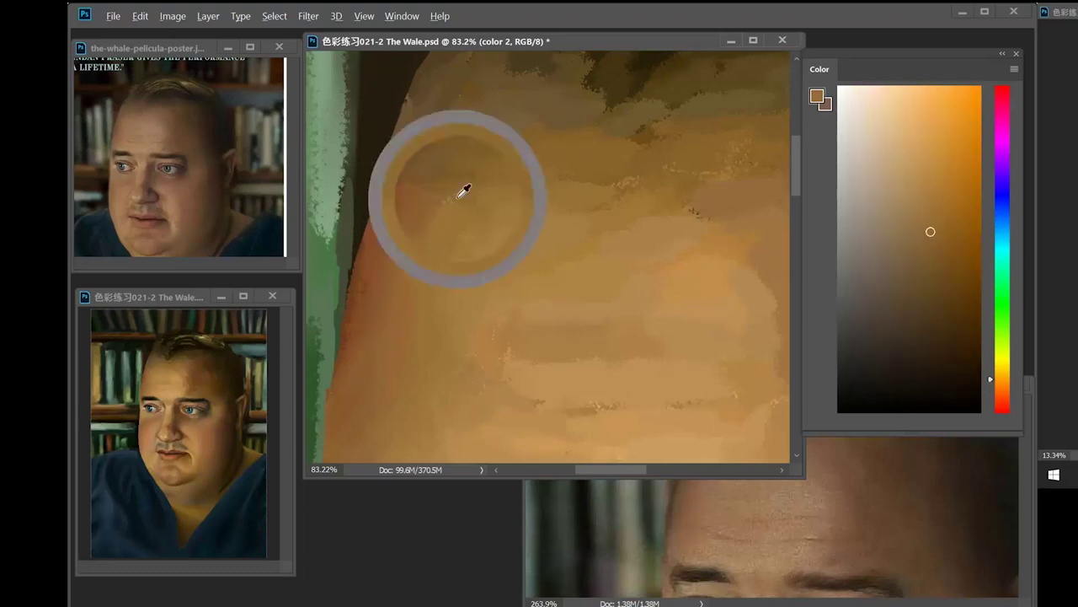
pyautogui.keyDown('alt'); pyautogui.click(464, 214); pyautogui.keyUp('alt')
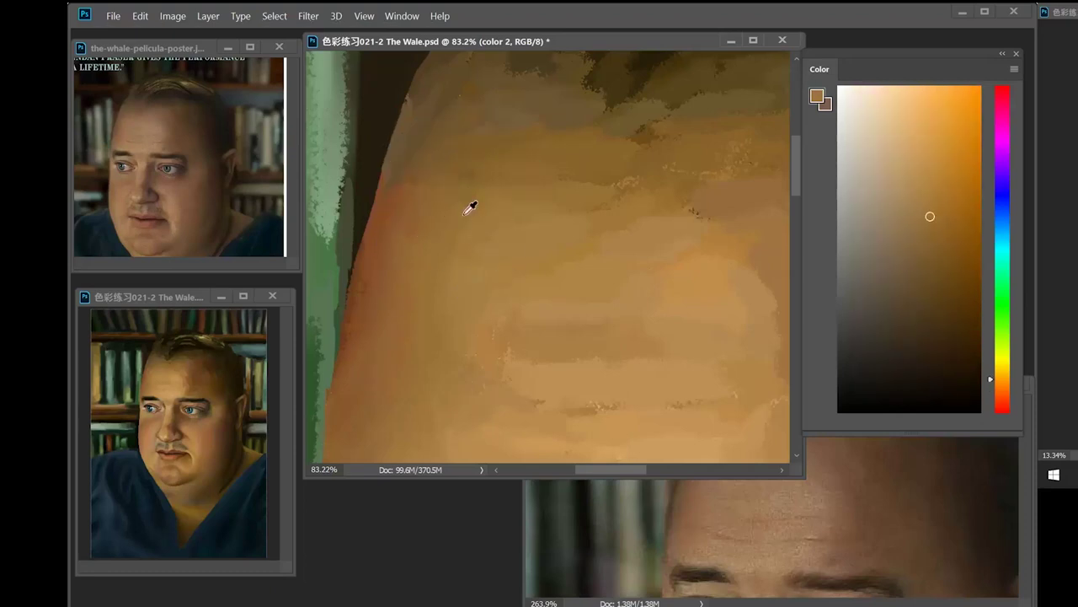
pyautogui.keyDown('alt'); pyautogui.click(474, 308); pyautogui.keyUp('alt')
# - Blend the speckled edges of the brown and light tan bands in the middle of the forehead
pyautogui.keyDown('alt'); pyautogui.click(510, 328); pyautogui.keyUp('alt')
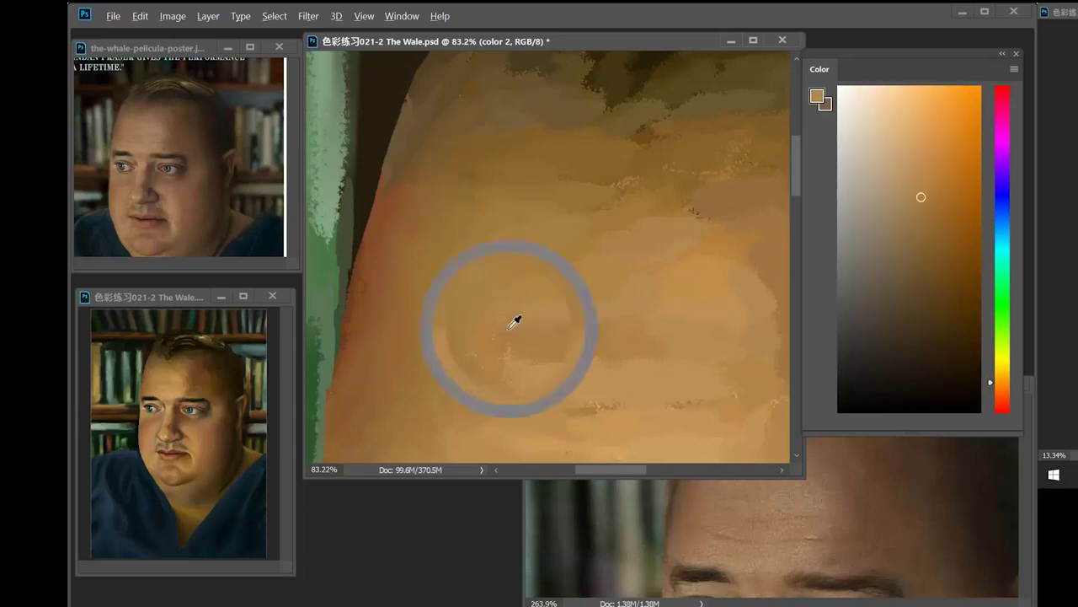
pyautogui.moveTo(506, 322); pyautogui.dragTo(516, 272)
pyautogui.keyDown('alt'); pyautogui.click(529, 334); pyautogui.keyUp('alt')
pyautogui.keyDown('alt'); pyautogui.click(525, 350); pyautogui.keyUp('alt')
pyautogui.keyDown('alt'); pyautogui.click(577, 358); pyautogui.keyUp('alt')
pyautogui.keyDown('alt'); pyautogui.click(542, 378); pyautogui.keyUp('alt')
pyautogui.keyDown('alt'); pyautogui.click(612, 366); pyautogui.keyUp('alt')
# - Adjust the brush size and smooth the horizontal wrinkle bands at the forehead's centre
pyautogui.moveTo(621, 348); pyautogui.dragTo(607, 326)
pyautogui.moveTo(609, 323); pyautogui.dragTo(556, 315)
pyautogui.rightClick(592, 202)
pyautogui.moveTo(711, 241); pyautogui.dragTo(718, 241)
pyautogui.click(610, 59)
pyautogui.keyDown('alt'); pyautogui.click(548, 312); pyautogui.keyUp('alt')
pyautogui.keyDown('alt'); pyautogui.click(558, 322); pyautogui.keyUp('alt')
pyautogui.keyDown('alt'); pyautogui.click(559, 308); pyautogui.keyUp('alt')
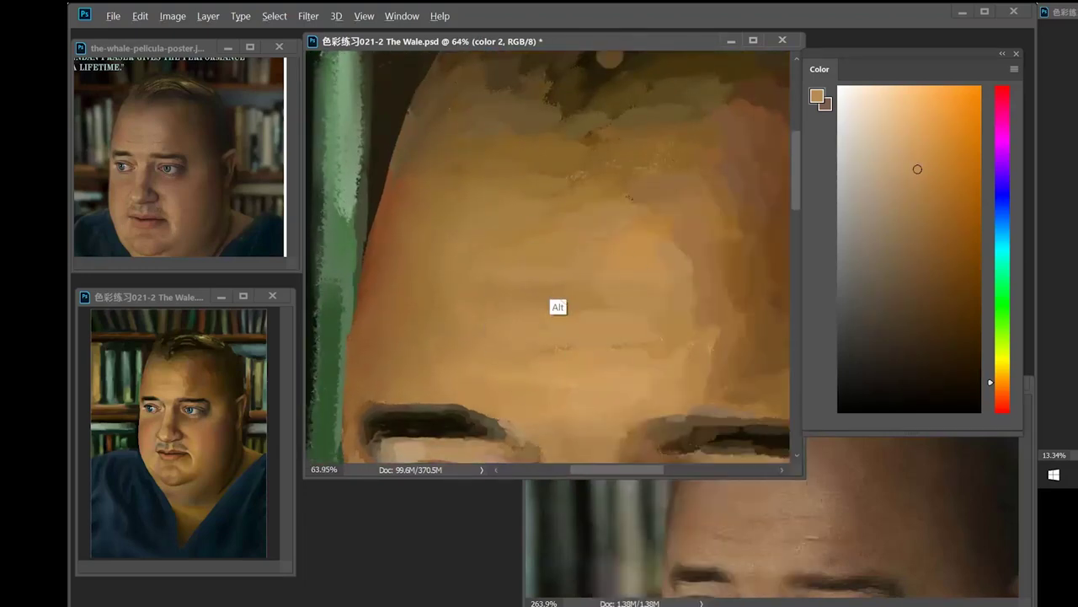
# - Blend the remaining wrinkle marks on the lower forehead above the eyebrows into the light tan skin
pyautogui.keyDown('alt'); pyautogui.click(579, 353); pyautogui.keyUp('alt')
pyautogui.keyDown('alt'); pyautogui.click(541, 361); pyautogui.keyUp('alt')
pyautogui.keyDown('alt'); pyautogui.click(618, 383); pyautogui.keyUp('alt')
pyautogui.moveTo(661, 345); pyautogui.dragTo(617, 346)
pyautogui.keyDown('alt'); pyautogui.click(652, 384); pyautogui.keyUp('alt')
pyautogui.keyDown('alt'); pyautogui.click(607, 412); pyautogui.keyUp('alt')
pyautogui.keyDown('alt'); pyautogui.click(593, 400); pyautogui.keyUp('alt')
# - Smooth the remaining faint wrinkle marks at the centre of the lower forehead with sampled light tan tones
pyautogui.keyDown('alt'); pyautogui.click(651, 308); pyautogui.keyUp('alt')
pyautogui.keyDown('alt'); pyautogui.click(697, 332); pyautogui.keyUp('alt')
pyautogui.keyDown('alt'); pyautogui.click(619, 357); pyautogui.keyUp('alt')
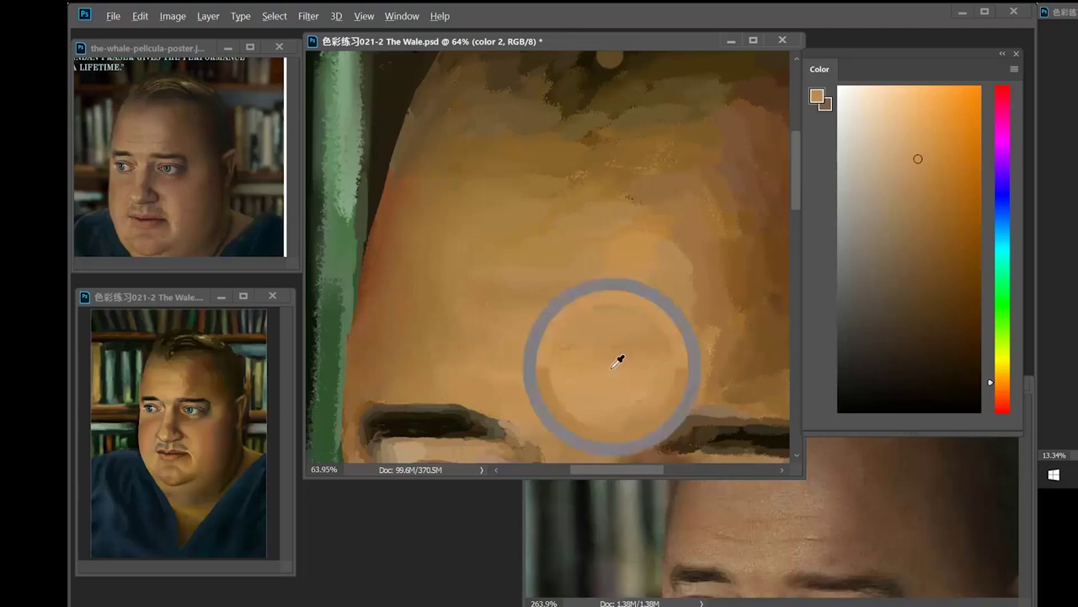
pyautogui.moveTo(618, 357); pyautogui.dragTo(547, 327)
pyautogui.keyDown('alt'); pyautogui.click(636, 334); pyautogui.keyUp('alt')
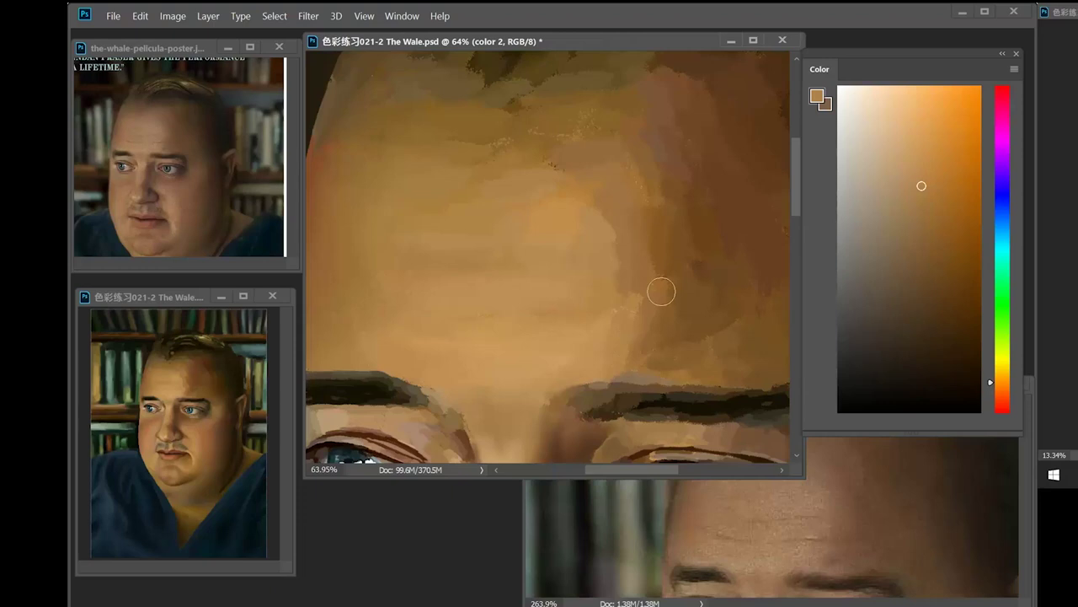
# - Adjust the brush and blend the orange highlight at the forehead's centre into the surrounding tan
pyautogui.moveTo(661, 288); pyautogui.dragTo(677, 300)
pyautogui.rightClick(696, 314)
pyautogui.moveTo(817, 241); pyautogui.dragTo(809, 241)
pyautogui.click(714, 54)
pyautogui.keyDown('alt'); pyautogui.click(597, 207); pyautogui.keyUp('alt')
pyautogui.keyDown('alt'); pyautogui.click(539, 220); pyautogui.keyUp('alt')
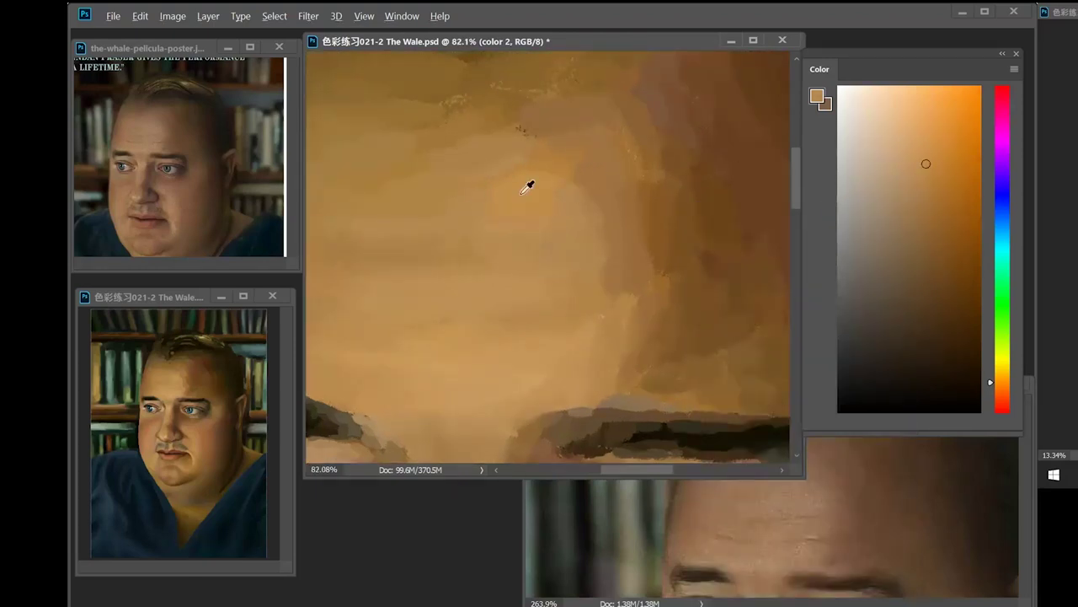
# - Soften the vertical edge where the light tan forehead meets the brown shaded side
pyautogui.keyDown('alt'); pyautogui.click(439, 143); pyautogui.keyUp('alt')
pyautogui.keyDown('alt'); pyautogui.click(571, 215); pyautogui.keyUp('alt')
pyautogui.keyDown('alt'); pyautogui.click(621, 211); pyautogui.keyUp('alt')
pyautogui.keyDown('alt'); pyautogui.click(646, 241); pyautogui.keyUp('alt')
pyautogui.keyDown('alt'); pyautogui.click(630, 301); pyautogui.keyUp('alt')
pyautogui.keyDown('alt'); pyautogui.click(634, 325); pyautogui.keyUp('alt')
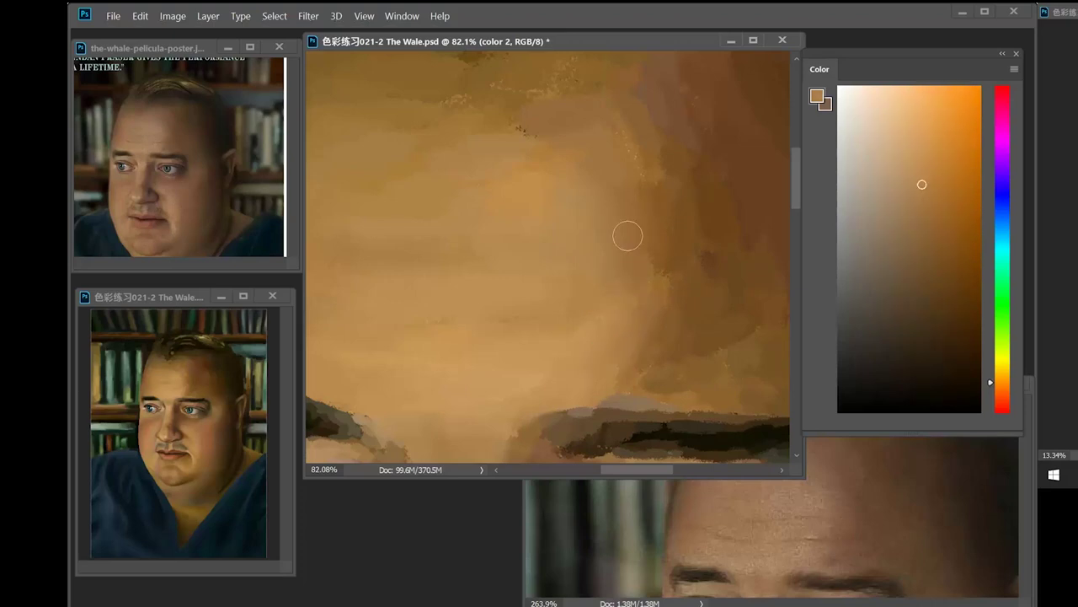
# - Blend the light tan skin above the shaded eyebrow's inner end into the brown shadow, and enlarge the painting window
pyautogui.keyDown('alt'); pyautogui.click(657, 309); pyautogui.keyUp('alt')
pyautogui.keyDown('alt'); pyautogui.click(649, 344); pyautogui.keyUp('alt')
pyautogui.moveTo(685, 302); pyautogui.dragTo(591, 270)
pyautogui.moveTo(591, 270); pyautogui.dragTo(633, 261)
pyautogui.keyDown('alt'); pyautogui.click(549, 346); pyautogui.keyUp('alt')
pyautogui.moveTo(512, 477); pyautogui.dragTo(513, 504)
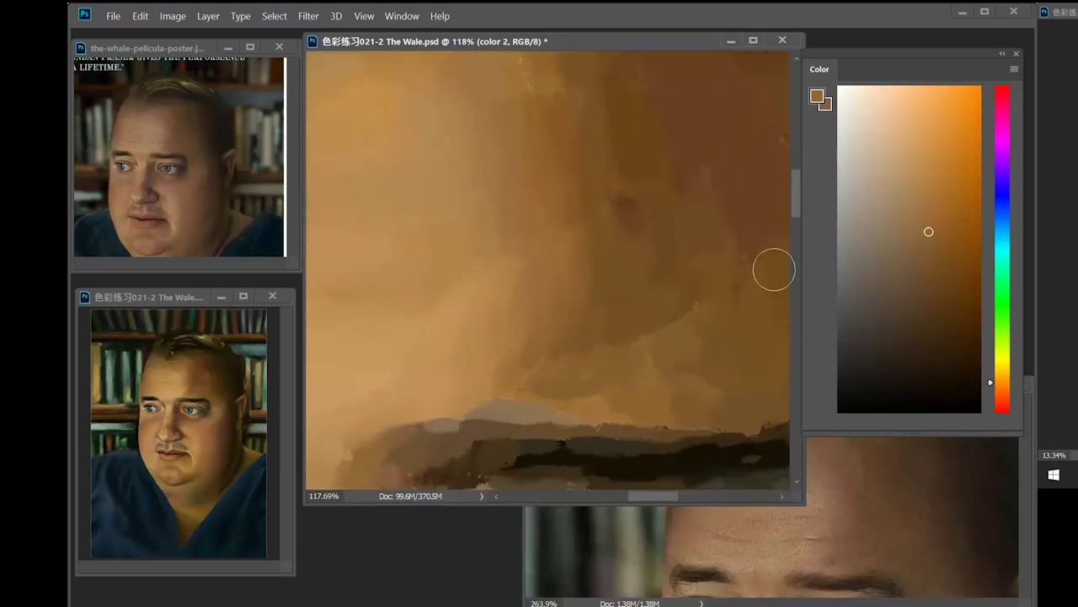
pyautogui.moveTo(585, 42); pyautogui.dragTo(521, 42)
pyautogui.moveTo(747, 232); pyautogui.dragTo(803, 224)
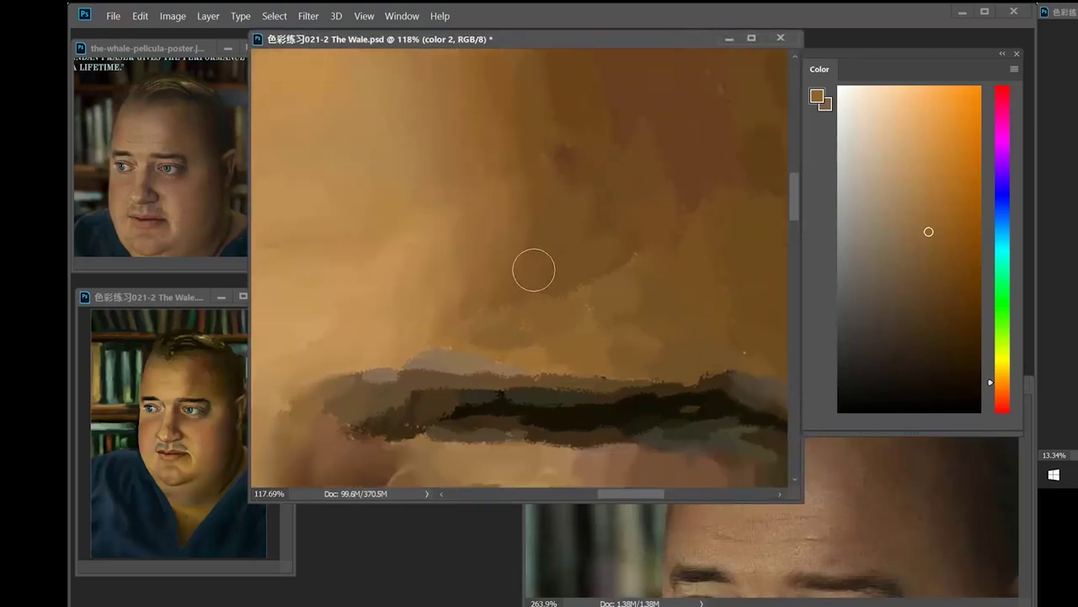
# - Smooth the brown patches just above the shaded eyebrow with sampled skin tones
pyautogui.keyDown('alt'); pyautogui.click(503, 257); pyautogui.keyUp('alt')
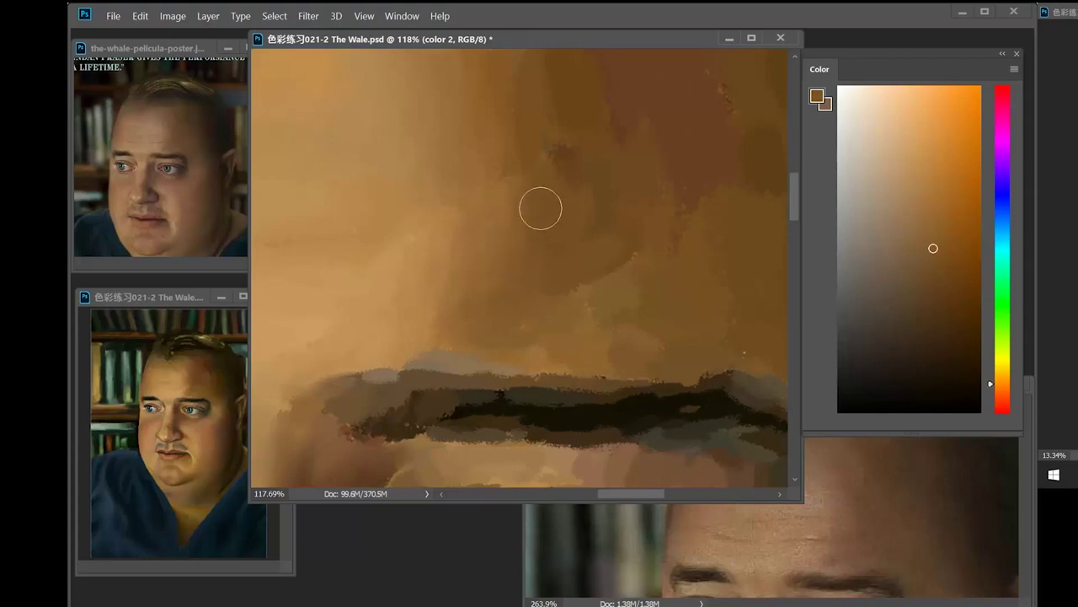
pyautogui.moveTo(538, 212); pyautogui.dragTo(625, 276)
pyautogui.keyDown('alt'); pyautogui.click(542, 348); pyautogui.keyUp('alt')
pyautogui.keyDown('alt'); pyautogui.click(531, 286); pyautogui.keyUp('alt')
pyautogui.keyDown('alt'); pyautogui.click(458, 342); pyautogui.keyUp('alt')
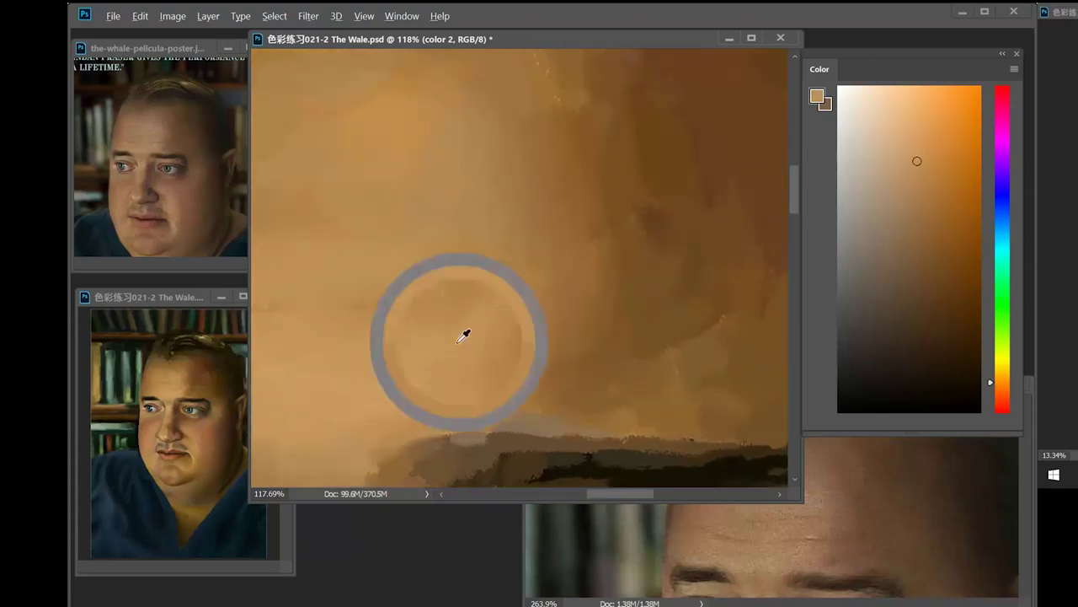
# - Blend the dark reddish spot on the forehead's shaded side and even out the brown transition around it
pyautogui.keyDown('alt'); pyautogui.click(612, 244); pyautogui.keyUp('alt')
pyautogui.keyDown('alt'); pyautogui.click(642, 192); pyautogui.keyUp('alt')
pyautogui.moveTo(647, 206); pyautogui.dragTo(660, 243)
pyautogui.keyDown('alt'); pyautogui.click(660, 242); pyautogui.keyUp('alt')
pyautogui.keyDown('alt'); pyautogui.click(669, 267); pyautogui.keyUp('alt')
pyautogui.keyDown('alt'); pyautogui.click(608, 281); pyautogui.keyUp('alt')
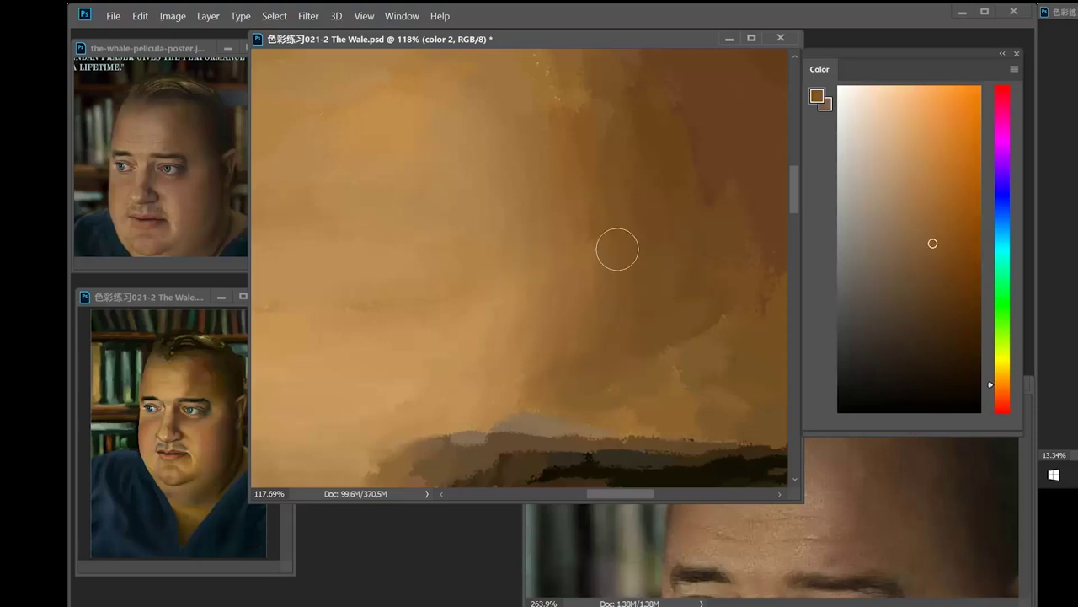
pyautogui.moveTo(655, 221)
pyautogui.mouseDown()
pyautogui.moveTo(589, 308)
pyautogui.moveTo(506, 280)
pyautogui.mouseUp()
pyautogui.keyDown('alt'); pyautogui.click(502, 148); pyautogui.keyUp('alt')
pyautogui.keyDown('alt'); pyautogui.click(542, 214); pyautogui.keyUp('alt')
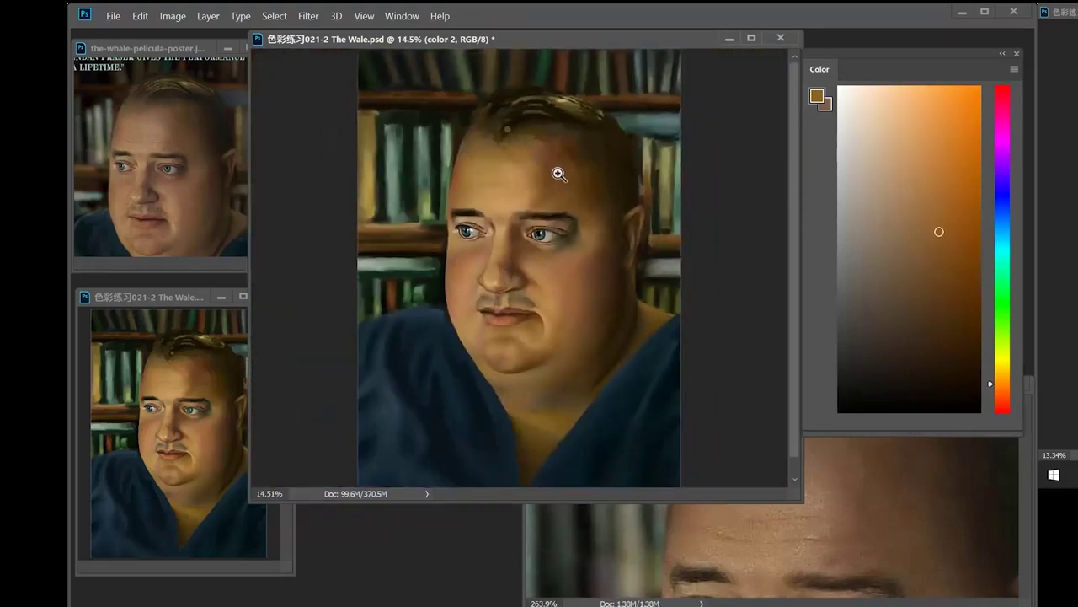
# - Soften the golden brown bands between the lit forehead and the reddish-brown temple patch
pyautogui.moveTo(584, 182)
pyautogui.mouseDown()
pyautogui.moveTo(629, 198)
pyautogui.moveTo(592, 209)
pyautogui.mouseUp()
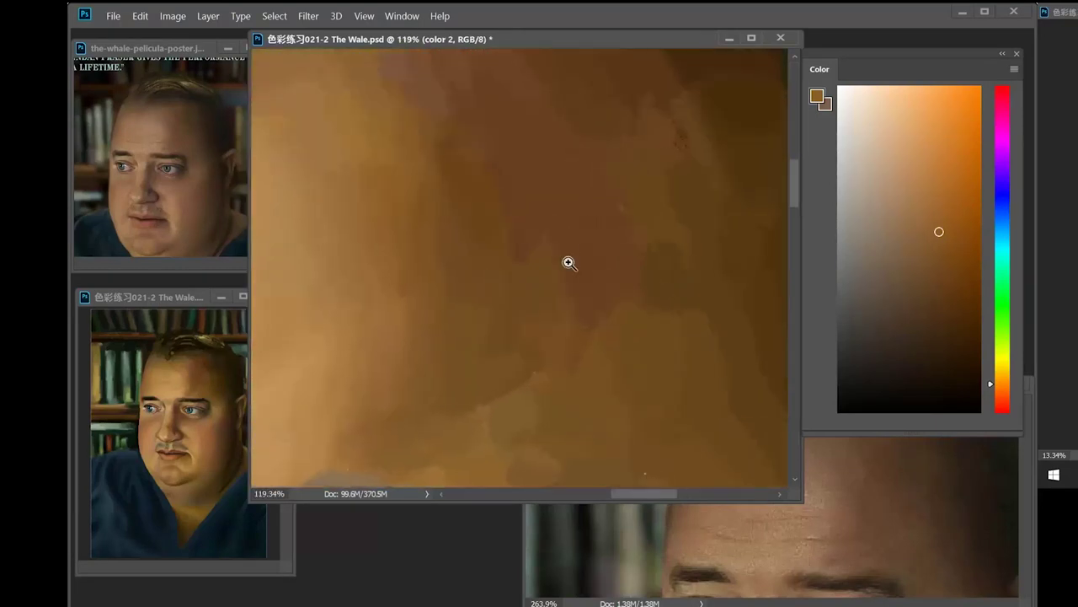
pyautogui.keyDown('alt'); pyautogui.click(505, 251); pyautogui.keyUp('alt')
pyautogui.keyDown('alt'); pyautogui.click(501, 318); pyautogui.keyUp('alt')
pyautogui.keyDown('alt'); pyautogui.click(443, 326); pyautogui.keyUp('alt')
pyautogui.keyDown('alt'); pyautogui.click(392, 239); pyautogui.keyUp('alt')
pyautogui.keyDown('alt'); pyautogui.click(419, 288); pyautogui.keyUp('alt')
pyautogui.keyDown('alt'); pyautogui.click(565, 334); pyautogui.keyUp('alt')
# - Blend the lower tip of the reddish-brown temple patch into the olive brown skin above the eyebrow
pyautogui.moveTo(573, 330)
pyautogui.mouseDown()
pyautogui.moveTo(551, 310)
pyautogui.moveTo(571, 340)
pyautogui.mouseUp()
pyautogui.keyDown('alt'); pyautogui.click(552, 308); pyautogui.keyUp('alt')
pyautogui.keyDown('alt'); pyautogui.click(525, 402); pyautogui.keyUp('alt')
pyautogui.moveTo(492, 400)
pyautogui.mouseDown()
pyautogui.moveTo(508, 400)
pyautogui.moveTo(495, 427)
pyautogui.mouseUp()
pyautogui.keyDown('alt'); pyautogui.click(625, 235); pyautogui.keyUp('alt')
pyautogui.keyDown('alt'); pyautogui.click(632, 317); pyautogui.keyUp('alt')
# - Smooth the blocky dark brown and olive strokes on the outer temple
pyautogui.moveTo(625, 212)
pyautogui.mouseDown()
pyautogui.moveTo(632, 244)
pyautogui.moveTo(691, 258)
pyautogui.moveTo(687, 316)
pyautogui.moveTo(701, 341)
pyautogui.mouseUp()
pyautogui.keyDown('alt'); pyautogui.click(613, 337); pyautogui.keyUp('alt')
pyautogui.keyDown('alt'); pyautogui.click(657, 228); pyautogui.keyUp('alt')
pyautogui.keyDown('alt'); pyautogui.click(680, 295); pyautogui.keyUp('alt')
pyautogui.keyDown('alt'); pyautogui.click(679, 276); pyautogui.keyUp('alt')
pyautogui.moveTo(680, 253); pyautogui.dragTo(683, 269)
pyautogui.keyDown('alt'); pyautogui.click(699, 206); pyautogui.keyUp('alt')
pyautogui.moveTo(699, 221); pyautogui.dragTo(700, 271)
pyautogui.keyDown('alt'); pyautogui.click(637, 244); pyautogui.keyUp('alt')
pyautogui.moveTo(660, 236)
pyautogui.mouseDown()
pyautogui.moveTo(641, 235)
pyautogui.moveTo(689, 245)
pyautogui.mouseUp()
# - Blend the mauve and reddish-brown strokes on the upper shaded forehead into the neighbouring ochre
pyautogui.keyDown('alt'); pyautogui.click(526, 224); pyautogui.keyUp('alt')
pyautogui.keyDown('alt'); pyautogui.click(553, 197); pyautogui.keyUp('alt')
pyautogui.moveTo(545, 217); pyautogui.dragTo(588, 315)
pyautogui.keyDown('alt'); pyautogui.click(520, 200); pyautogui.keyUp('alt')
pyautogui.keyDown('alt'); pyautogui.click(471, 207); pyautogui.keyUp('alt')
pyautogui.moveTo(511, 215)
pyautogui.mouseDown()
pyautogui.moveTo(518, 238)
pyautogui.moveTo(478, 263)
pyautogui.mouseUp()
pyautogui.keyDown('alt'); pyautogui.click(466, 241); pyautogui.keyUp('alt')
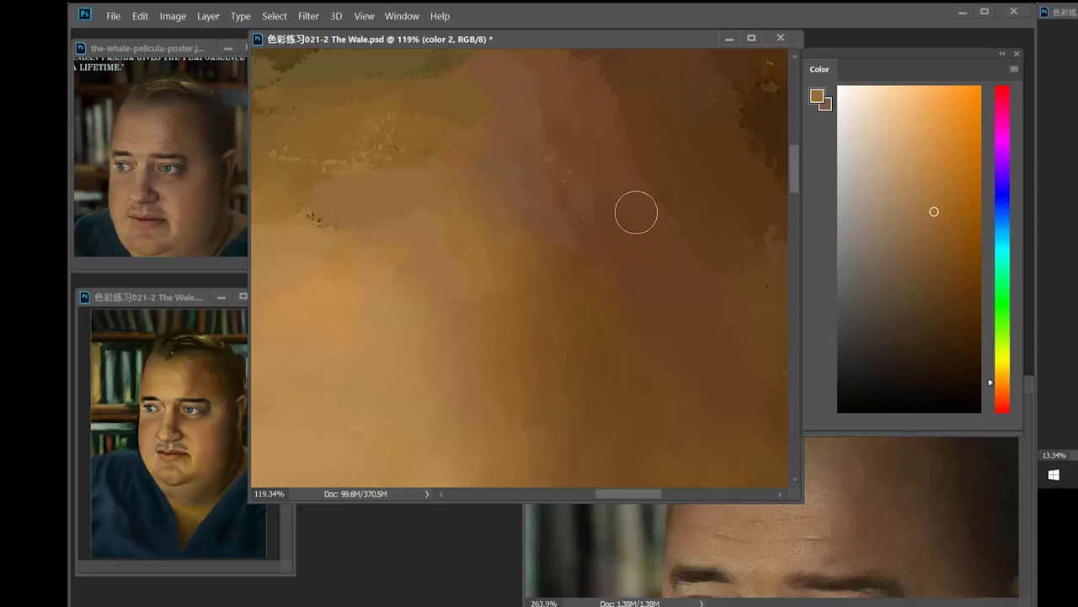
# - Refine the soft boundary between the lit forehead and the brown shadow down to the eyebrow
pyautogui.moveTo(642, 194); pyautogui.dragTo(616, 252)
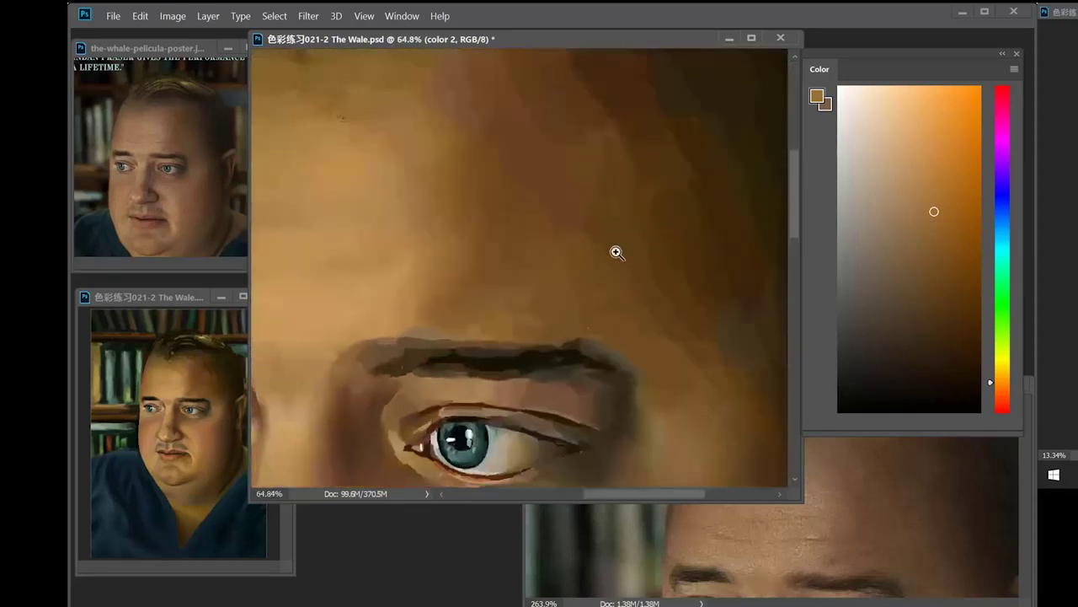
pyautogui.keyDown('alt'); pyautogui.click(541, 229); pyautogui.keyUp('alt')
pyautogui.keyDown('alt'); pyautogui.click(475, 184); pyautogui.keyUp('alt')
pyautogui.keyDown('alt'); pyautogui.click(461, 154); pyautogui.keyUp('alt')
pyautogui.keyDown('alt'); pyautogui.click(471, 195); pyautogui.keyUp('alt')
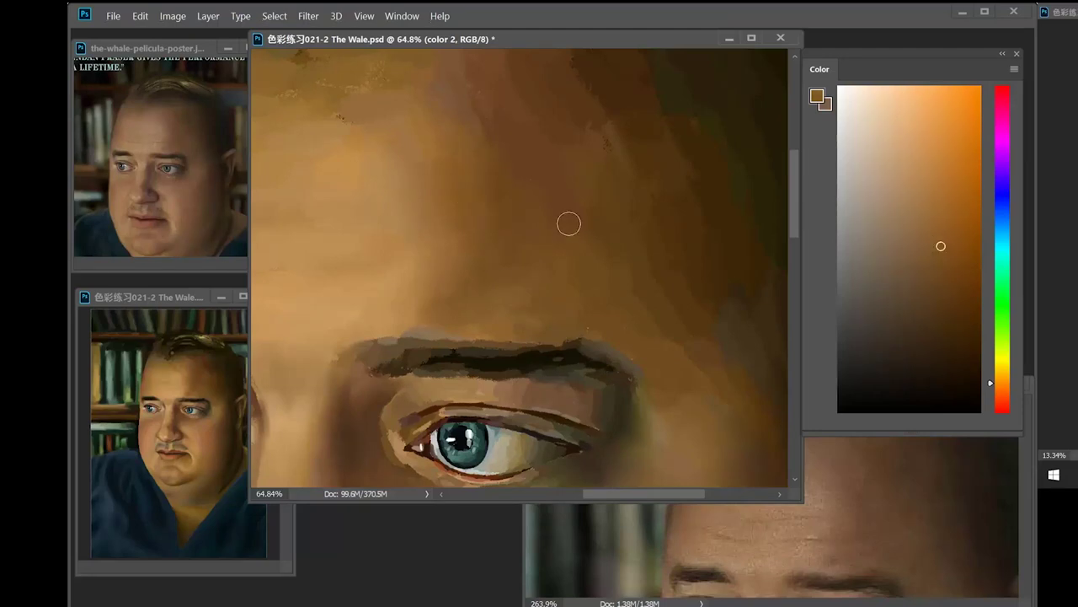
pyautogui.keyDown('alt'); pyautogui.click(457, 274); pyautogui.keyUp('alt')
pyautogui.keyDown('alt'); pyautogui.click(468, 277); pyautogui.keyUp('alt')
pyautogui.keyDown('alt'); pyautogui.click(419, 306); pyautogui.keyUp('alt')
pyautogui.keyDown('alt'); pyautogui.click(420, 318); pyautogui.keyUp('alt')
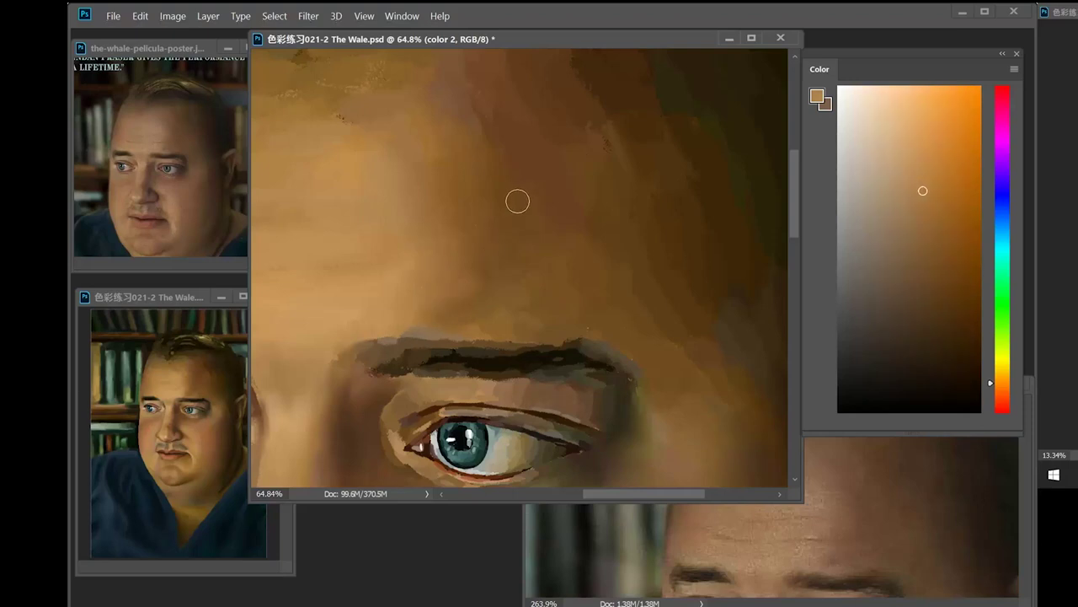
# - Even out the tan halftones along the forehead's shadow edge with repeatedly sampled colors
pyautogui.keyDown('alt'); pyautogui.click(474, 255); pyautogui.keyUp('alt')
pyautogui.keyDown('alt'); pyautogui.click(450, 286); pyautogui.keyUp('alt')
pyautogui.keyDown('alt'); pyautogui.click(433, 255); pyautogui.keyUp('alt')
pyautogui.keyDown('alt'); pyautogui.click(433, 254); pyautogui.keyUp('alt')
pyautogui.keyDown('alt'); pyautogui.click(419, 230); pyautogui.keyUp('alt')
pyautogui.keyDown('alt'); pyautogui.click(435, 237); pyautogui.keyUp('alt')
pyautogui.keyDown('alt'); pyautogui.click(438, 253); pyautogui.keyUp('alt')
pyautogui.keyDown('alt'); pyautogui.click(455, 248); pyautogui.keyUp('alt')
# - Blend the brown shadow tones directly above the middle of the shaded eyebrow
pyautogui.keyDown('alt'); pyautogui.click(507, 278); pyautogui.keyUp('alt')
pyautogui.keyDown('alt'); pyautogui.click(518, 303); pyautogui.keyUp('alt')
pyautogui.keyDown('alt'); pyautogui.click(523, 266); pyautogui.keyUp('alt')
pyautogui.keyDown('alt'); pyautogui.click(484, 301); pyautogui.keyUp('alt')
pyautogui.keyDown('alt'); pyautogui.click(497, 274); pyautogui.keyUp('alt')
pyautogui.keyDown('alt'); pyautogui.click(505, 271); pyautogui.keyUp('alt')
pyautogui.keyDown('alt'); pyautogui.click(529, 287); pyautogui.keyUp('alt')
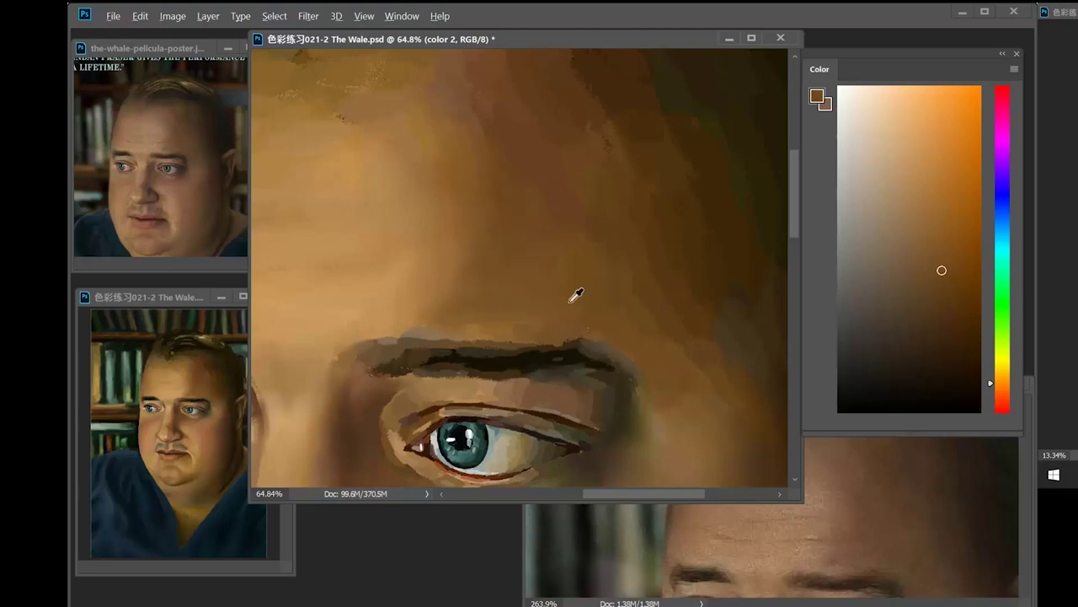
# - Blend the dark brown temple strokes beyond the eyebrow's outer end down toward the cheek
pyautogui.keyDown('alt'); pyautogui.click(629, 267); pyautogui.keyUp('alt')
pyautogui.keyDown('alt'); pyautogui.click(647, 266); pyautogui.keyUp('alt')
pyautogui.keyDown('alt'); pyautogui.click(693, 313); pyautogui.keyUp('alt')
pyautogui.keyDown('alt'); pyautogui.click(704, 383); pyautogui.keyUp('alt')
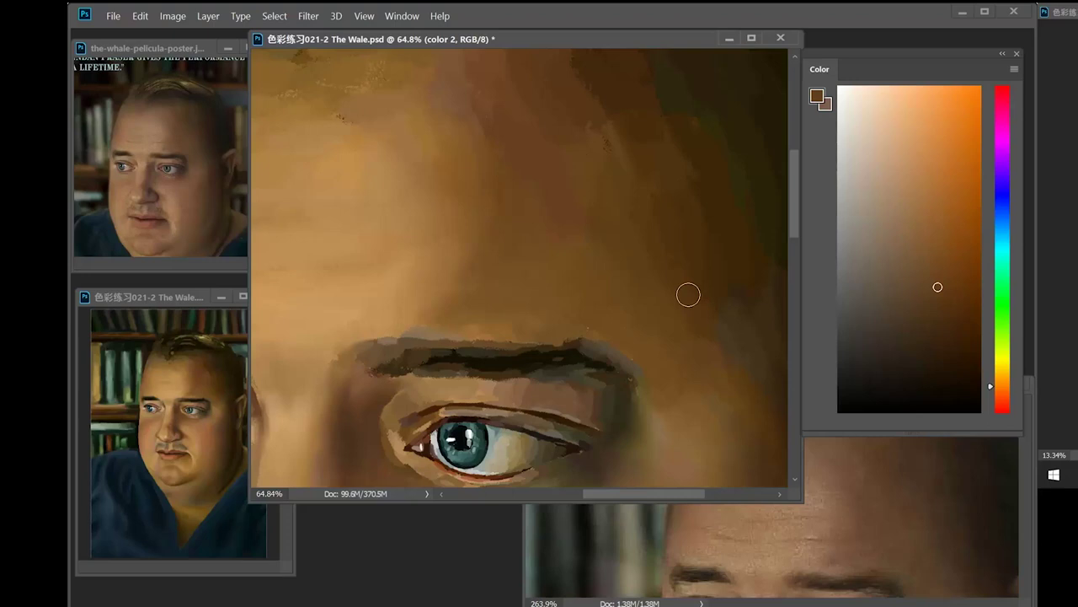
# - Blend the rough ochre and brown edges on the upper forehead below the hairline
pyautogui.moveTo(439, 298); pyautogui.dragTo(418, 374)
pyautogui.keyDown('alt'); pyautogui.click(457, 169); pyautogui.keyUp('alt')
pyautogui.keyDown('alt'); pyautogui.click(592, 217); pyautogui.keyUp('alt')
pyautogui.moveTo(450, 116)
pyautogui.mouseDown()
pyautogui.moveTo(522, 168)
pyautogui.moveTo(455, 227)
pyautogui.moveTo(592, 251)
pyautogui.mouseUp()
pyautogui.keyDown('alt'); pyautogui.click(449, 202); pyautogui.keyUp('alt')
pyautogui.keyDown('alt'); pyautogui.click(453, 263); pyautogui.keyUp('alt')
pyautogui.keyDown('alt'); pyautogui.click(573, 210); pyautogui.keyUp('alt')
# - Soften the dark hairline into the forehead skin with sampled olive and brown tones
pyautogui.keyDown('alt'); pyautogui.click(503, 283); pyautogui.keyUp('alt')
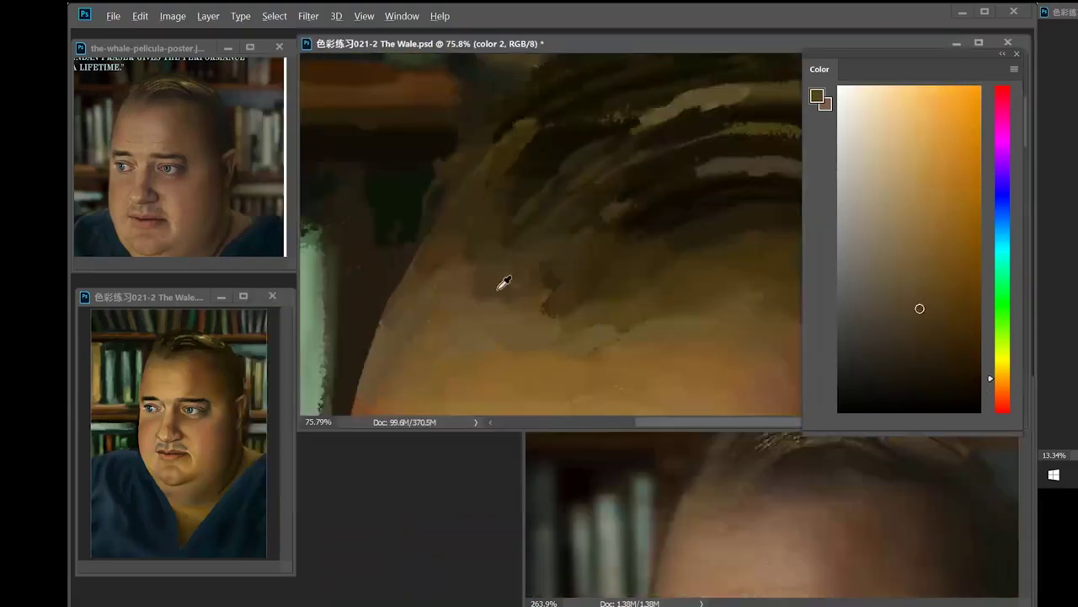
pyautogui.keyDown('alt'); pyautogui.click(643, 205); pyautogui.keyUp('alt')
pyautogui.keyDown('alt'); pyautogui.click(451, 342); pyautogui.keyUp('alt')
pyautogui.keyDown('alt'); pyautogui.click(455, 337); pyautogui.keyUp('alt')
pyautogui.moveTo(455, 337); pyautogui.dragTo(537, 305)
# - Select the color top layer and paint thin brown wrinkle lines across the lower forehead
pyautogui.click(906, 218)
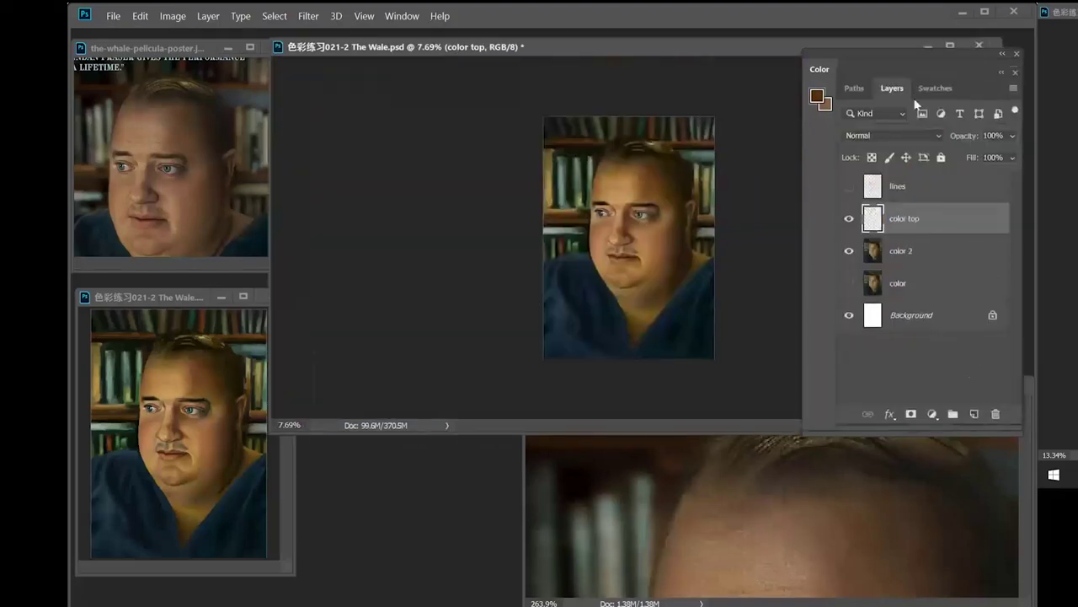
pyautogui.keyDown('alt'); pyautogui.click(565, 241); pyautogui.keyUp('alt')
pyautogui.moveTo(565, 241); pyautogui.dragTo(657, 208)
pyautogui.keyDown('alt'); pyautogui.click(656, 208); pyautogui.keyUp('alt')
pyautogui.moveTo(539, 202); pyautogui.dragTo(642, 209)
pyautogui.keyDown('alt'); pyautogui.click(542, 347); pyautogui.keyUp('alt')
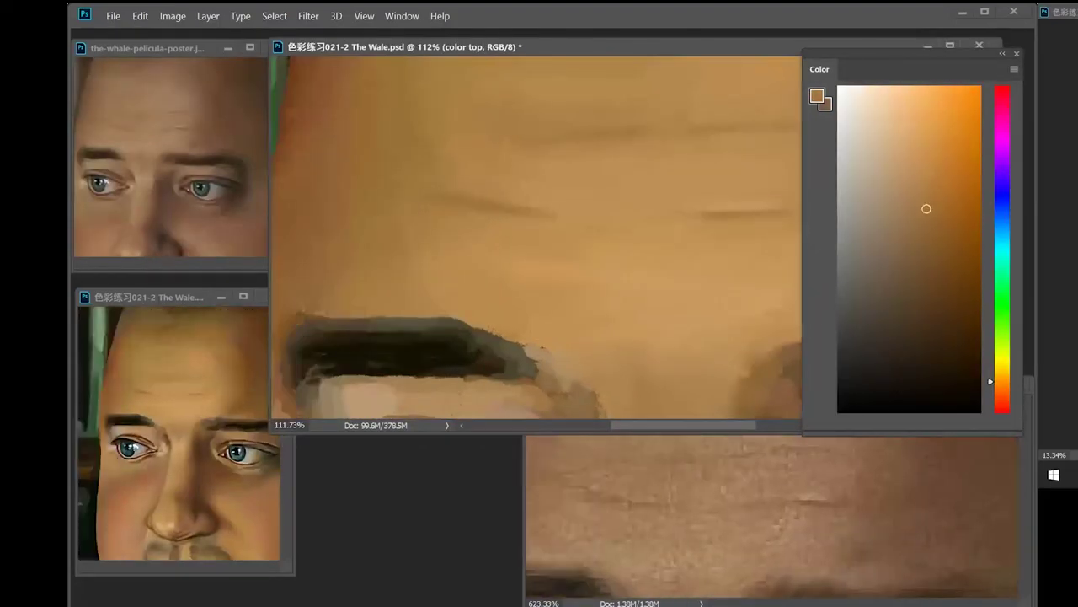
# - Refine the forehead wrinkle lines with sampled darker brown tones
pyautogui.scroll(1, 746, 202)
pyautogui.keyDown('alt'); pyautogui.click(746, 202); pyautogui.keyUp('alt')
pyautogui.scroll(2, 744, 211)
pyautogui.keyDown('alt'); pyautogui.click(744, 212); pyautogui.keyUp('alt')
pyautogui.keyDown('alt'); pyautogui.click(744, 212); pyautogui.keyUp('alt')
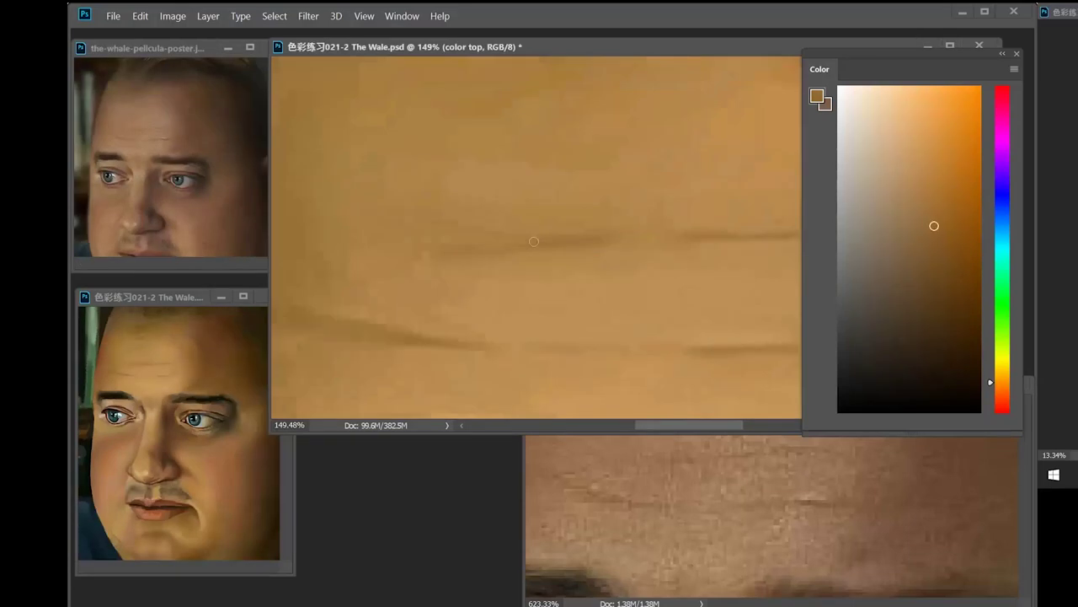
# - Extend the faint horizontal wrinkle lines toward the forehead's shaded side
pyautogui.scroll(-1, 535, 241)
pyautogui.keyDown('alt'); pyautogui.click(447, 250); pyautogui.keyUp('alt')
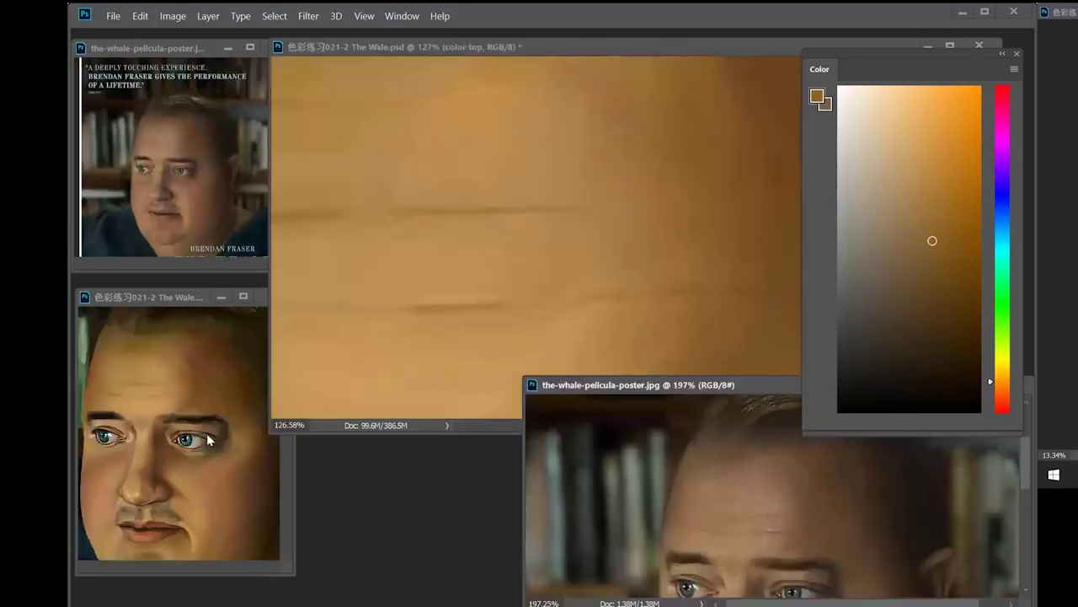
pyautogui.scroll(2, 754, 236)
pyautogui.keyDown('alt'); pyautogui.click(753, 235); pyautogui.keyUp('alt')
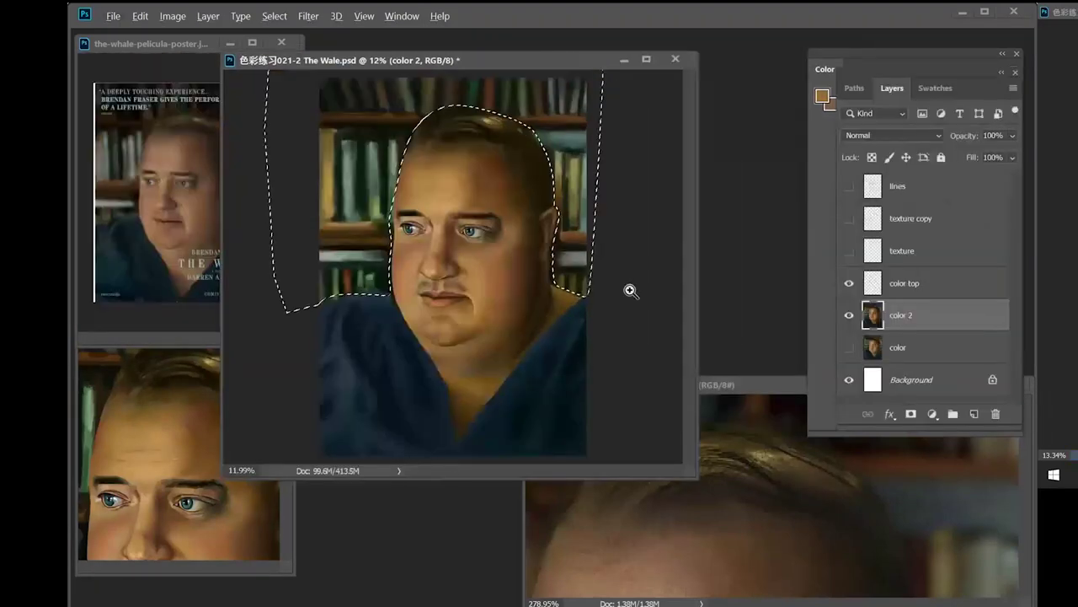
pyautogui.click(308, 16)
pyautogui.moveTo(414, 177)
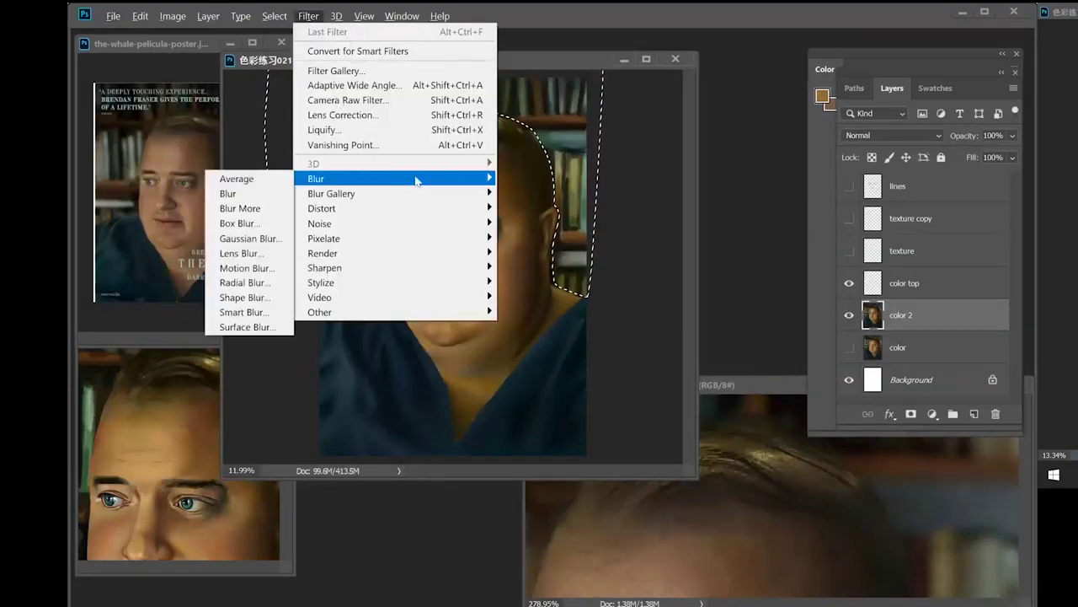
pyautogui.click(253, 239)
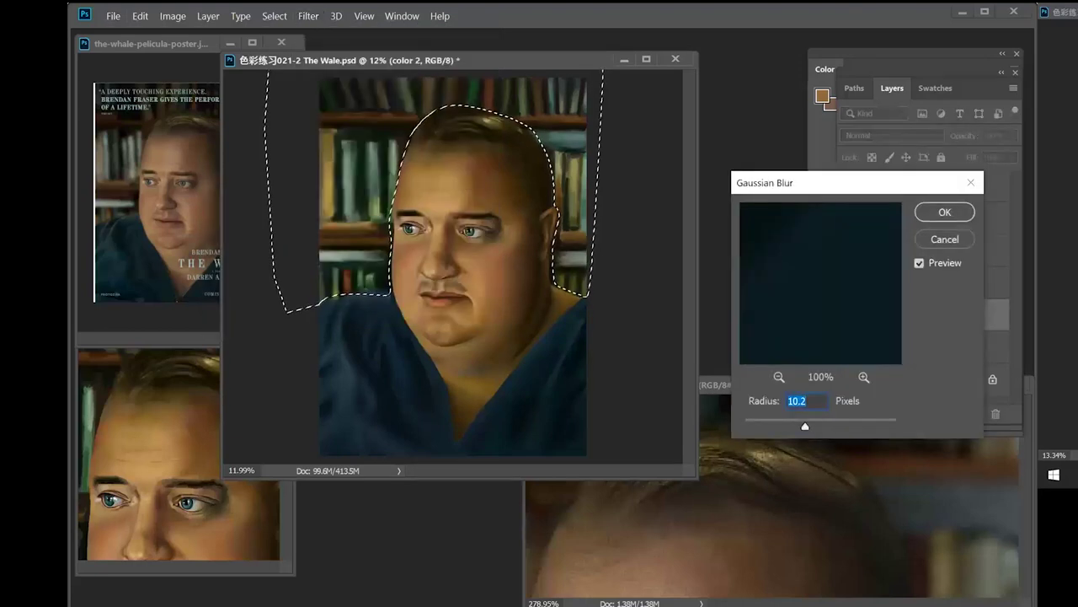
pyautogui.click(832, 428)
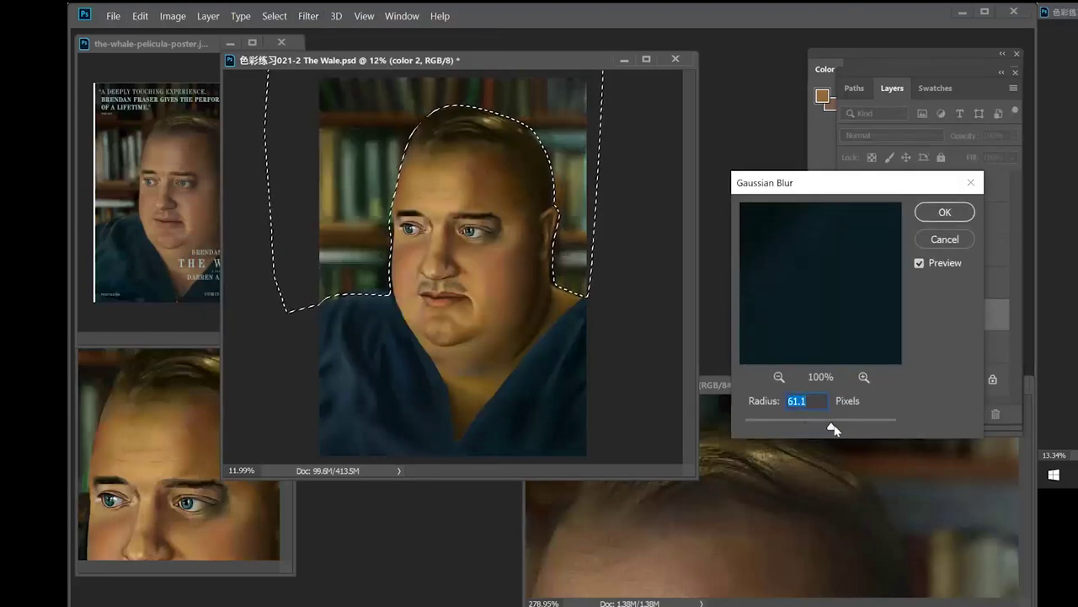
pyautogui.moveTo(835, 428); pyautogui.dragTo(826, 426)
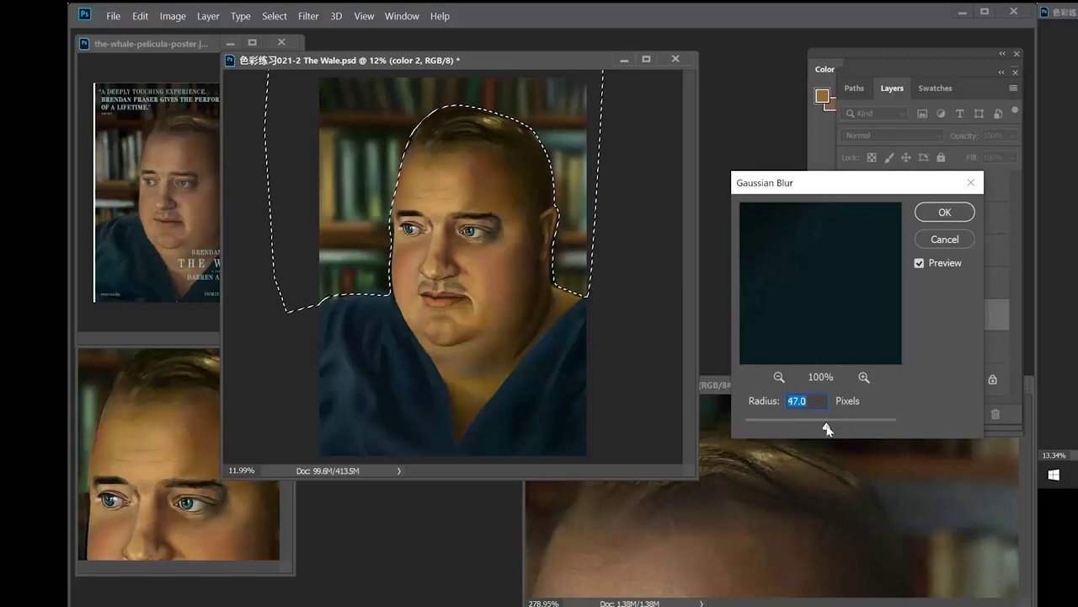
pyautogui.click(941, 239)
# - Duplicate the color 2 layer and name the copy color 3
pyautogui.moveTo(935, 315); pyautogui.dragTo(936, 366)
pyautogui.doubleClick(905, 314)
pyautogui.write('color 3')
pyautogui.press('Return')
pyautogui.click(308, 16)
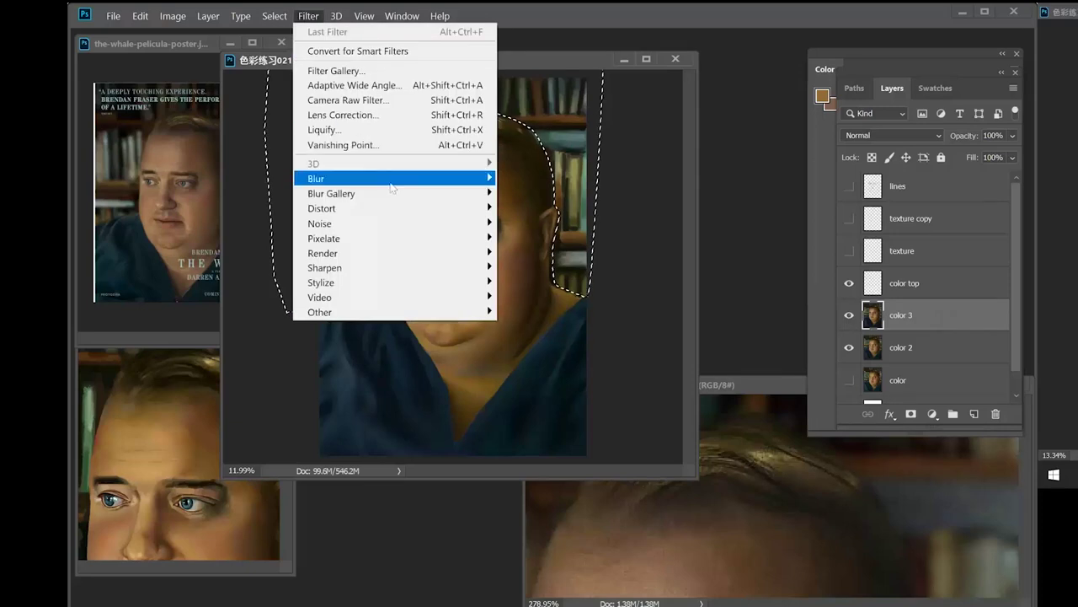
pyautogui.moveTo(405, 178)
pyautogui.click(536, 238)
pyautogui.moveTo(802, 426); pyautogui.dragTo(826, 428)
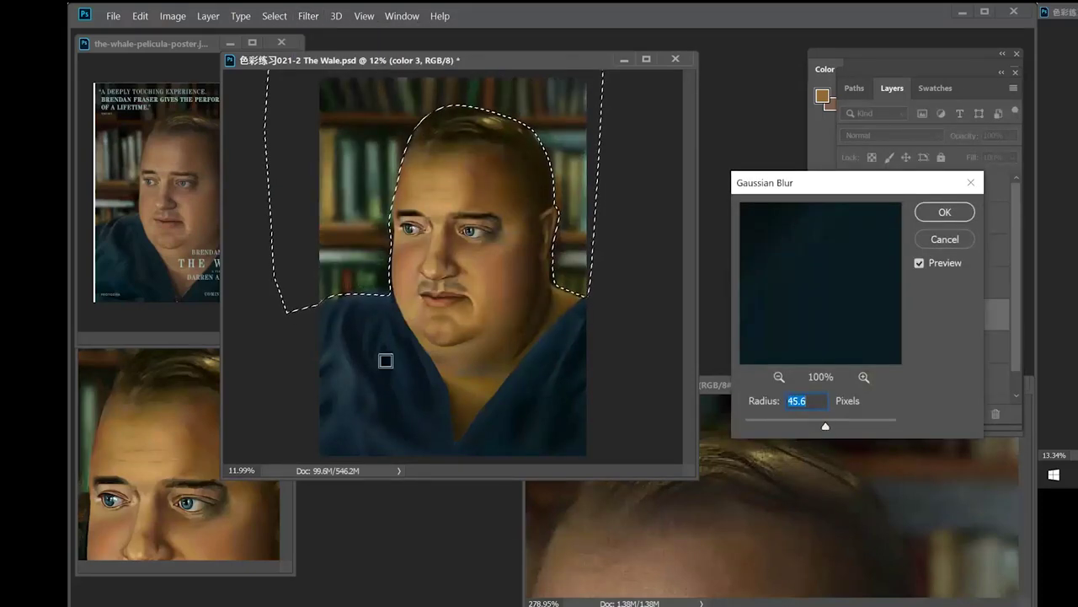
pyautogui.click(942, 239)
# - Apply a Gaussian Blur with a 36-pixel radius to the selected bookshelf background on color 3 and compare before and after
pyautogui.click(173, 405)
pyautogui.moveTo(172, 405); pyautogui.dragTo(161, 410)
pyautogui.moveTo(152, 194)
pyautogui.mouseDown()
pyautogui.moveTo(143, 192)
pyautogui.moveTo(160, 194)
pyautogui.mouseUp()
pyautogui.moveTo(475, 62); pyautogui.dragTo(558, 56)
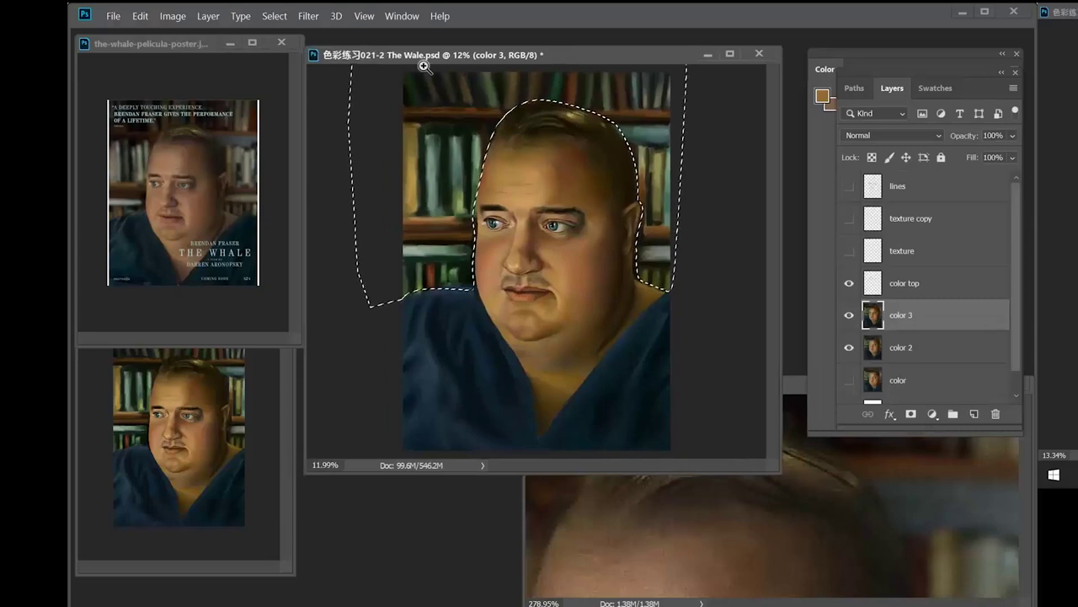
pyautogui.click(309, 16)
pyautogui.moveTo(303, 178)
pyautogui.click(268, 239)
pyautogui.moveTo(806, 426)
pyautogui.mouseDown()
pyautogui.moveTo(838, 425)
pyautogui.moveTo(821, 430)
pyautogui.mouseUp()
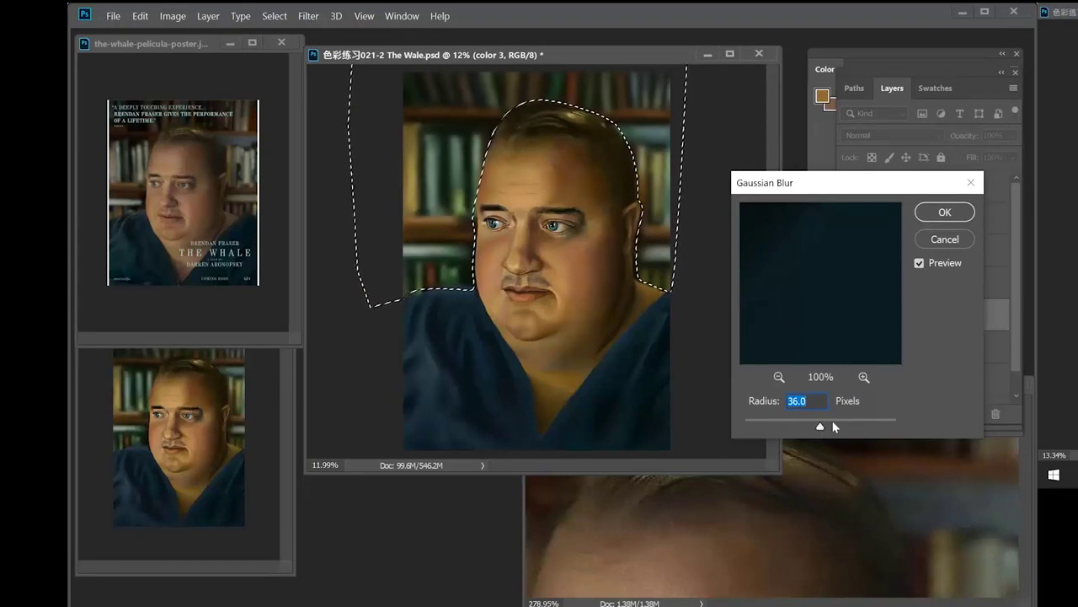
pyautogui.click(949, 214)
pyautogui.hotkey('ctrl', 'z')
pyautogui.hotkey('ctrl', 'z')
pyautogui.hotkey('ctrl', 'shift', 'z')
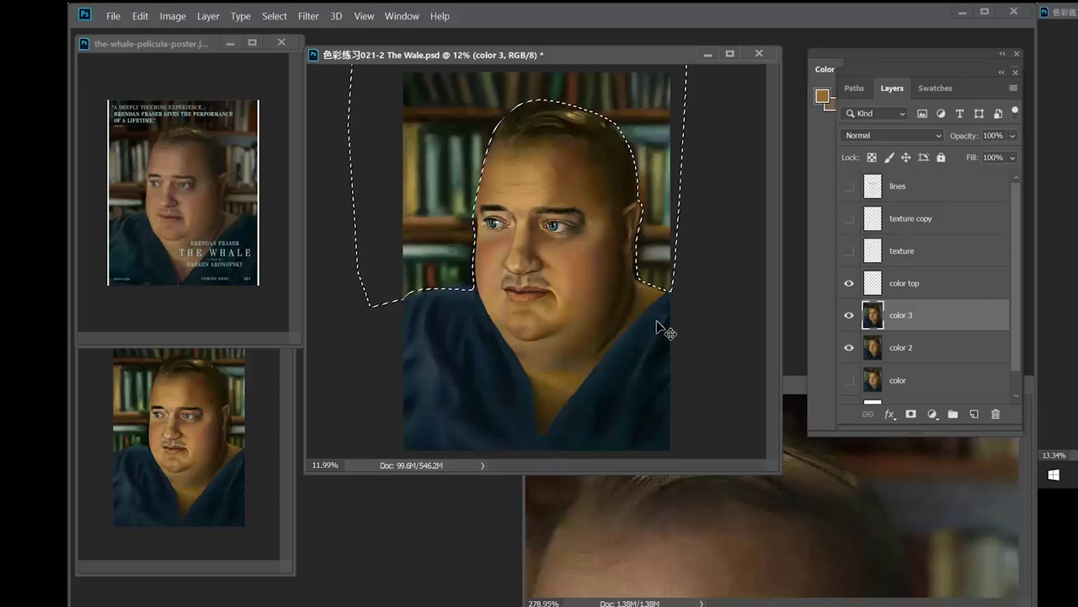
# - Paint sampled background tones on color 3 along the hairline and lit-side forehead to clean up the head's edge
pyautogui.moveTo(586, 239); pyautogui.dragTo(554, 221)
pyautogui.moveTo(549, 89); pyautogui.dragTo(477, 212)
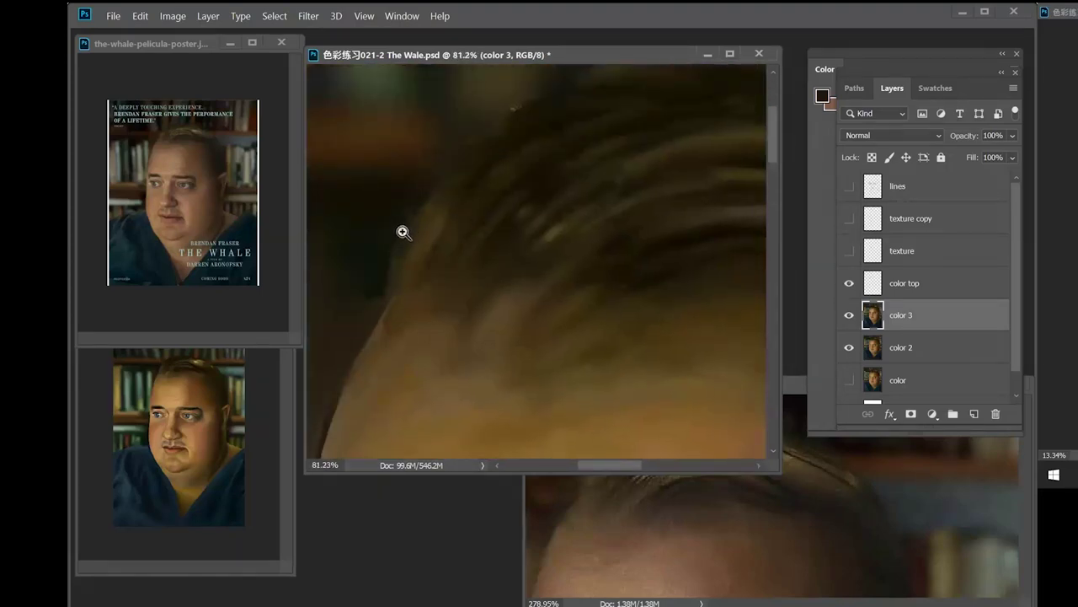
pyautogui.moveTo(405, 350); pyautogui.dragTo(354, 265)
pyautogui.moveTo(406, 300); pyautogui.dragTo(499, 292)
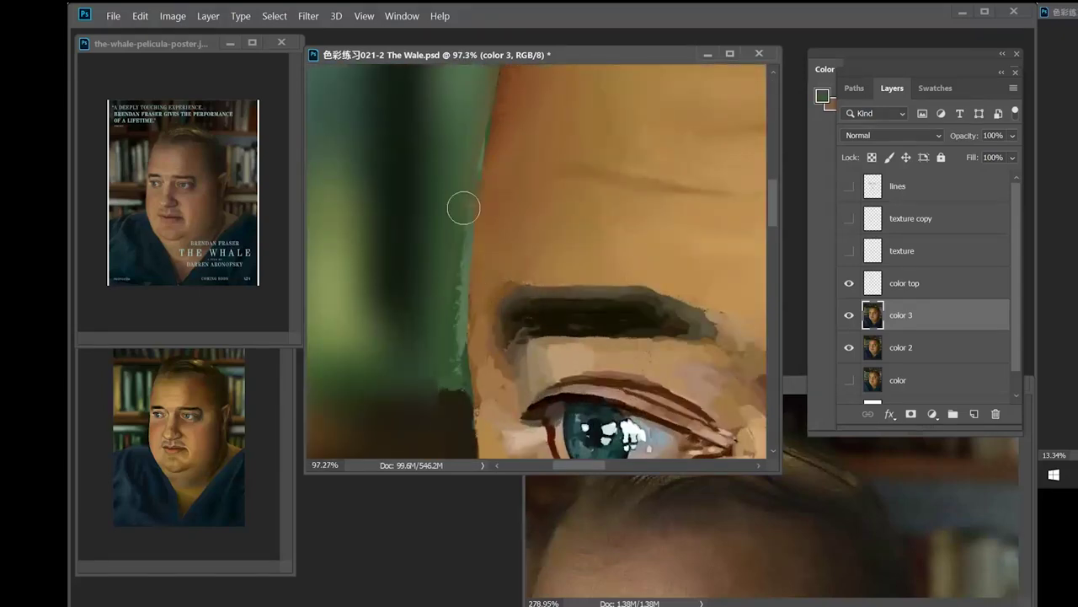
pyautogui.keyDown('alt'); pyautogui.click(435, 284); pyautogui.keyUp('alt')
pyautogui.moveTo(434, 390)
pyautogui.mouseDown()
pyautogui.moveTo(415, 370)
pyautogui.moveTo(446, 280)
pyautogui.mouseUp()
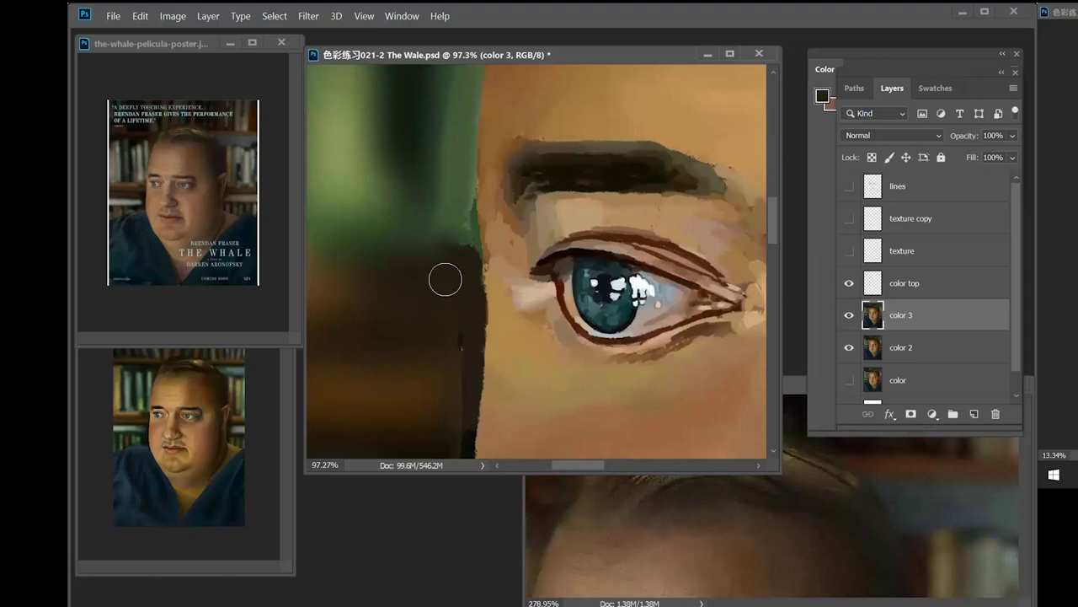
# - Smooth the lit-side cheek outline down to the shoulder with dark background tones
pyautogui.moveTo(423, 392); pyautogui.dragTo(446, 229)
pyautogui.moveTo(462, 354); pyautogui.dragTo(469, 212)
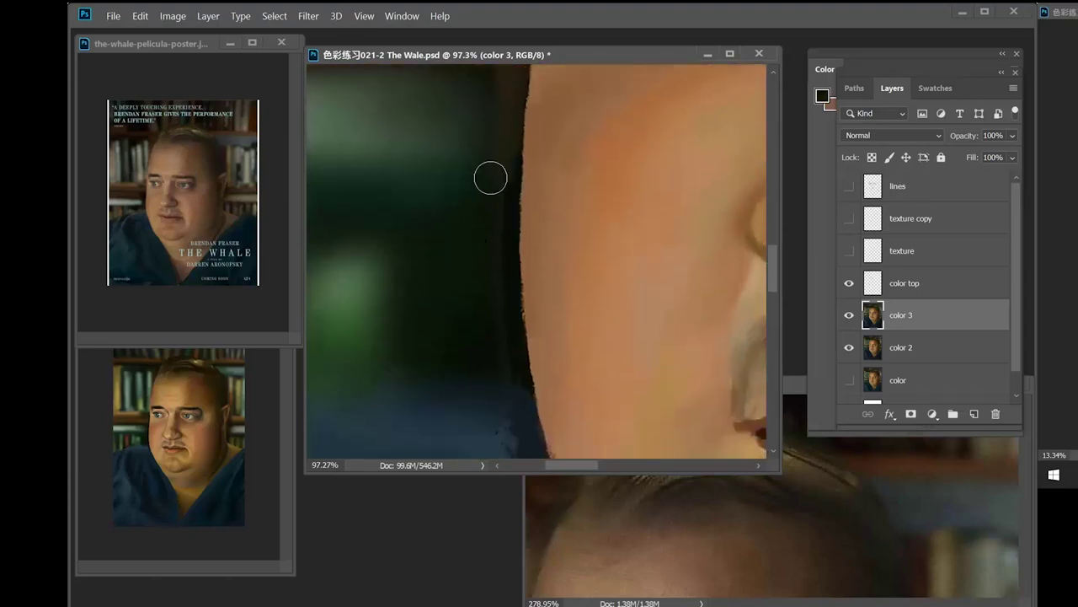
pyautogui.moveTo(496, 313); pyautogui.dragTo(468, 221)
pyautogui.moveTo(512, 324); pyautogui.dragTo(475, 285)
pyautogui.moveTo(664, 278); pyautogui.dragTo(681, 287)
# - Paint sampled greens along the shaded-side neck edge and cover the dark spot above the collar
pyautogui.scroll(5, 680, 287)
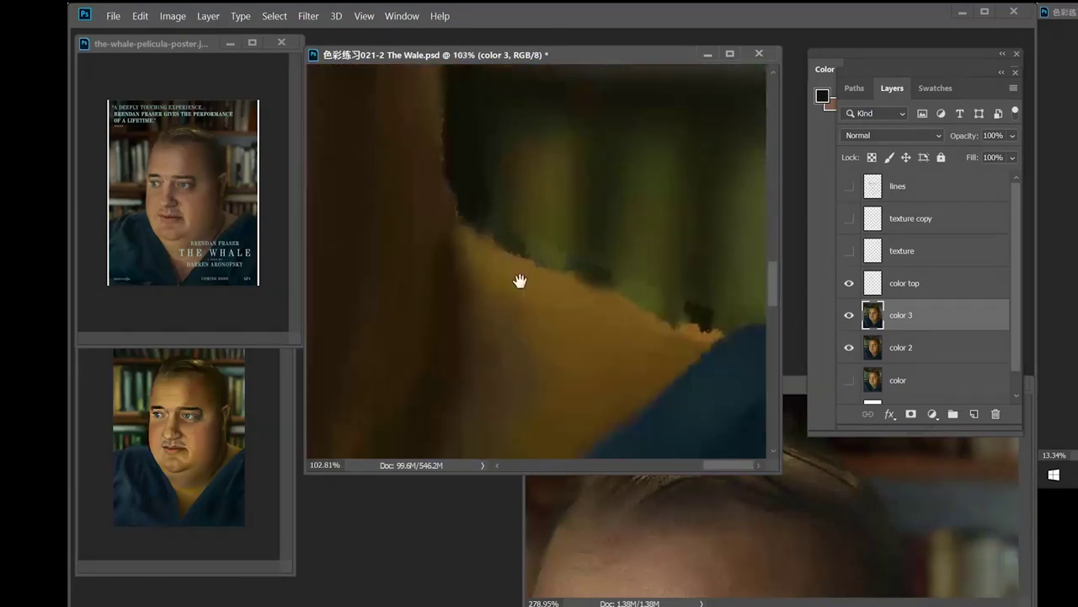
pyautogui.moveTo(604, 237); pyautogui.dragTo(598, 268)
pyautogui.keyDown('alt'); pyautogui.click(543, 224); pyautogui.keyUp('alt')
pyautogui.moveTo(540, 233)
pyautogui.mouseDown()
pyautogui.moveTo(545, 247)
pyautogui.moveTo(537, 235)
pyautogui.mouseUp()
pyautogui.keyDown('alt'); pyautogui.click(518, 212); pyautogui.keyUp('alt')
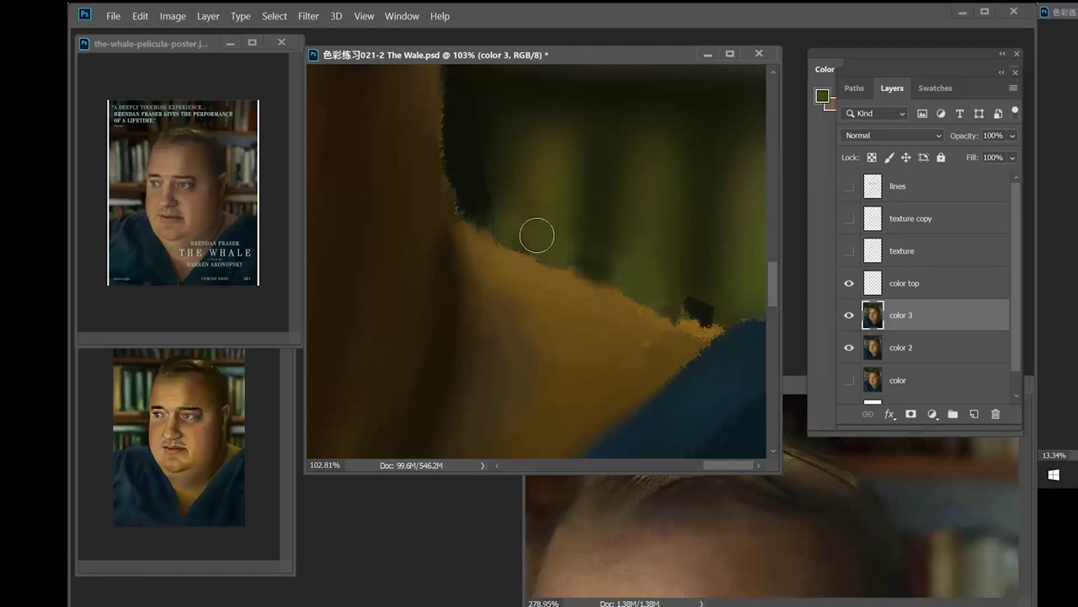
pyautogui.keyDown('alt'); pyautogui.click(706, 306); pyautogui.keyUp('alt')
pyautogui.moveTo(708, 308); pyautogui.dragTo(733, 326)
# - Blend sampled olive and dark background tones along the shoulder slope up toward the jaw
pyautogui.keyDown('alt'); pyautogui.click(592, 265); pyautogui.keyUp('alt')
pyautogui.keyDown('alt'); pyautogui.click(560, 238); pyautogui.keyUp('alt')
pyautogui.moveTo(603, 268); pyautogui.dragTo(573, 262)
pyautogui.keyDown('alt'); pyautogui.click(569, 288); pyautogui.keyUp('alt')
pyautogui.moveTo(600, 302); pyautogui.dragTo(539, 263)
pyautogui.moveTo(551, 229); pyautogui.dragTo(612, 323)
pyautogui.keyDown('alt'); pyautogui.click(562, 275); pyautogui.keyUp('alt')
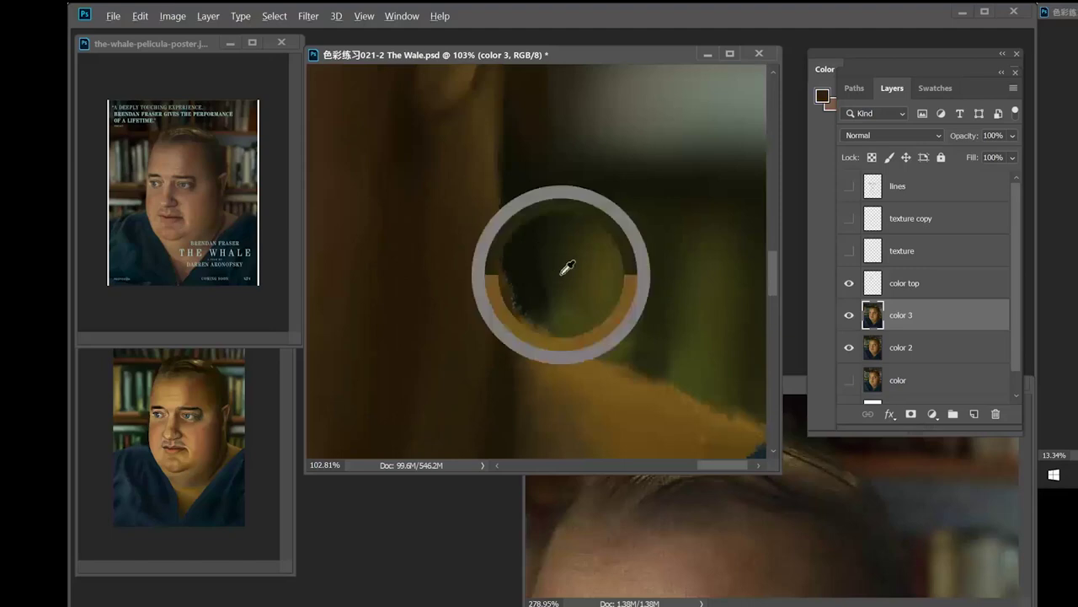
# - Soften the boundary between the background and the shaded jaw and ear with sampled dark browns
pyautogui.keyDown('alt'); pyautogui.click(520, 202); pyautogui.keyUp('alt')
pyautogui.moveTo(519, 222); pyautogui.dragTo(521, 250)
pyautogui.moveTo(544, 143); pyautogui.dragTo(469, 279)
pyautogui.moveTo(472, 194); pyautogui.dragTo(477, 222)
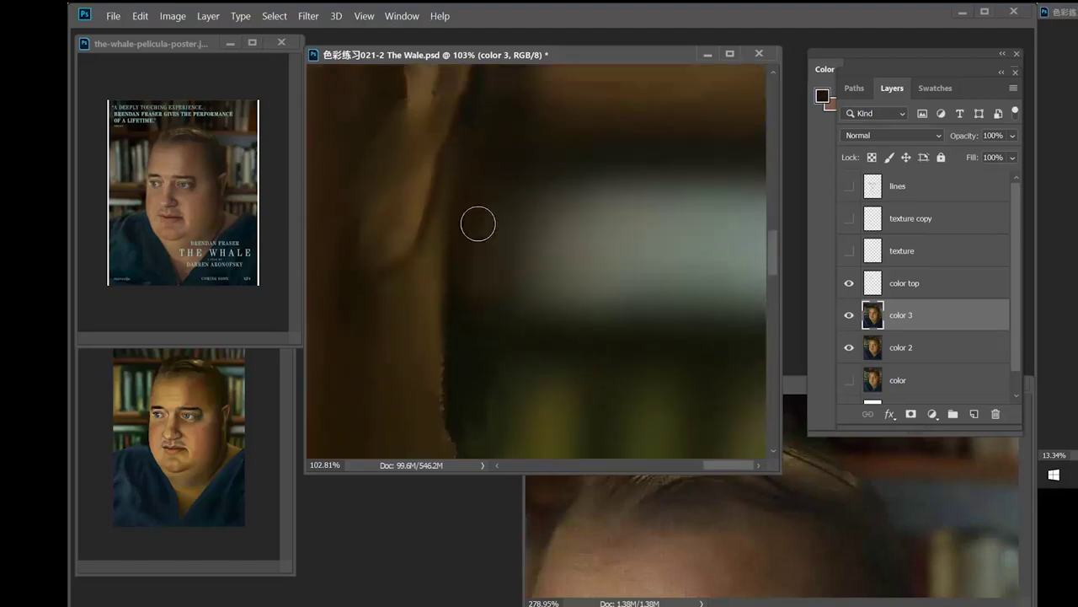
pyautogui.moveTo(472, 155); pyautogui.dragTo(479, 213)
pyautogui.moveTo(371, 238); pyautogui.dragTo(373, 368)
pyautogui.moveTo(517, 166); pyautogui.dragTo(528, 301)
pyautogui.moveTo(495, 136)
pyautogui.mouseDown()
pyautogui.moveTo(452, 337)
pyautogui.moveTo(452, 264)
pyautogui.mouseUp()
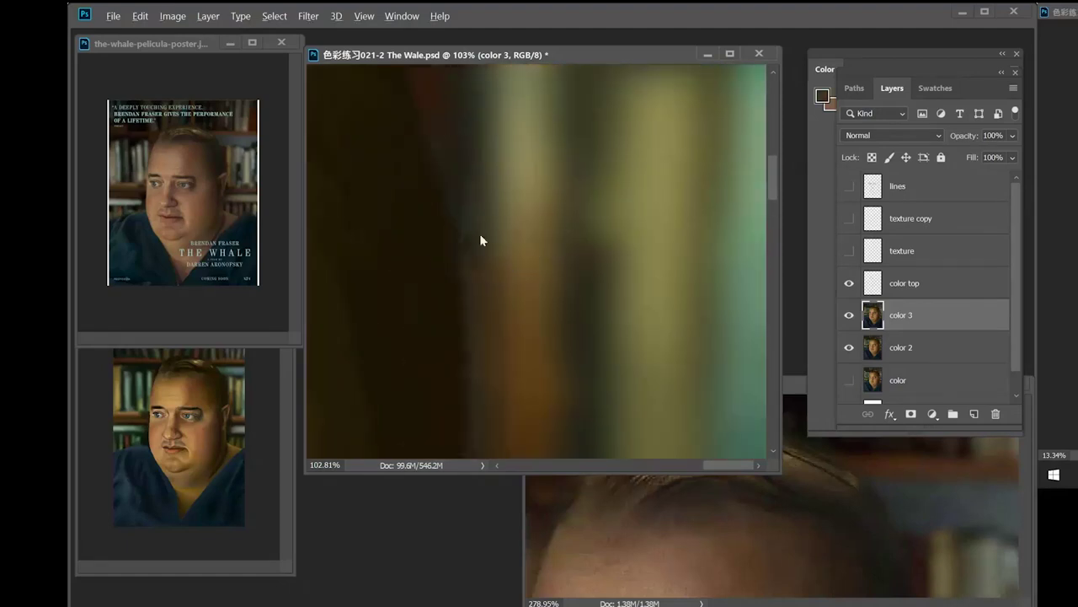
# - Blend the blurred books into the outline at the back of the head with sampled dark tones
pyautogui.moveTo(474, 220); pyautogui.dragTo(443, 281)
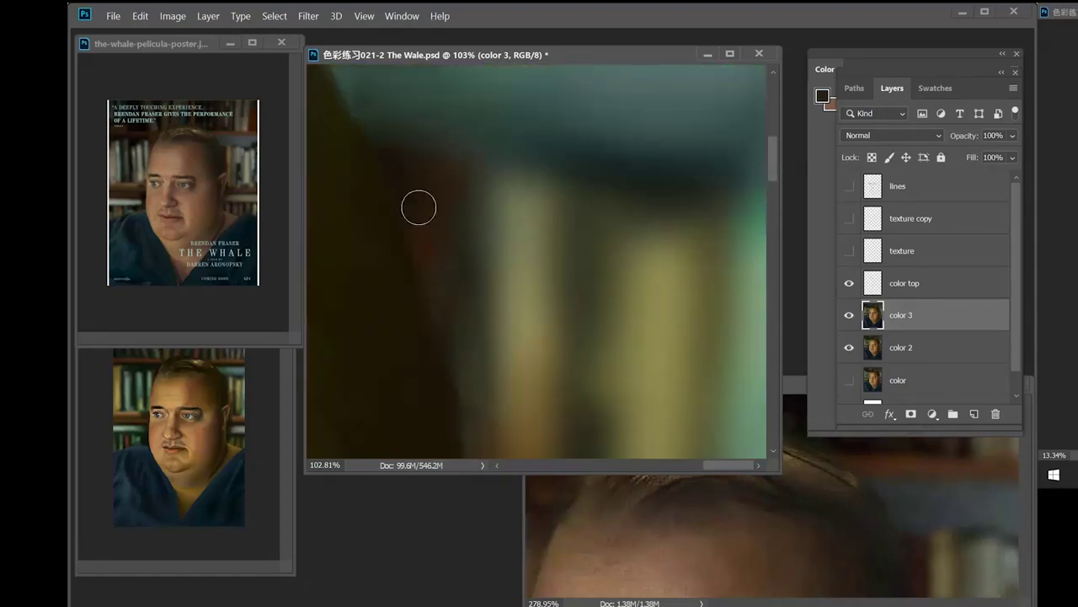
pyautogui.moveTo(396, 173); pyautogui.dragTo(501, 296)
pyautogui.moveTo(393, 155); pyautogui.dragTo(539, 274)
pyautogui.keyDown('alt'); pyautogui.click(508, 199); pyautogui.keyUp('alt')
pyautogui.moveTo(497, 219); pyautogui.dragTo(607, 291)
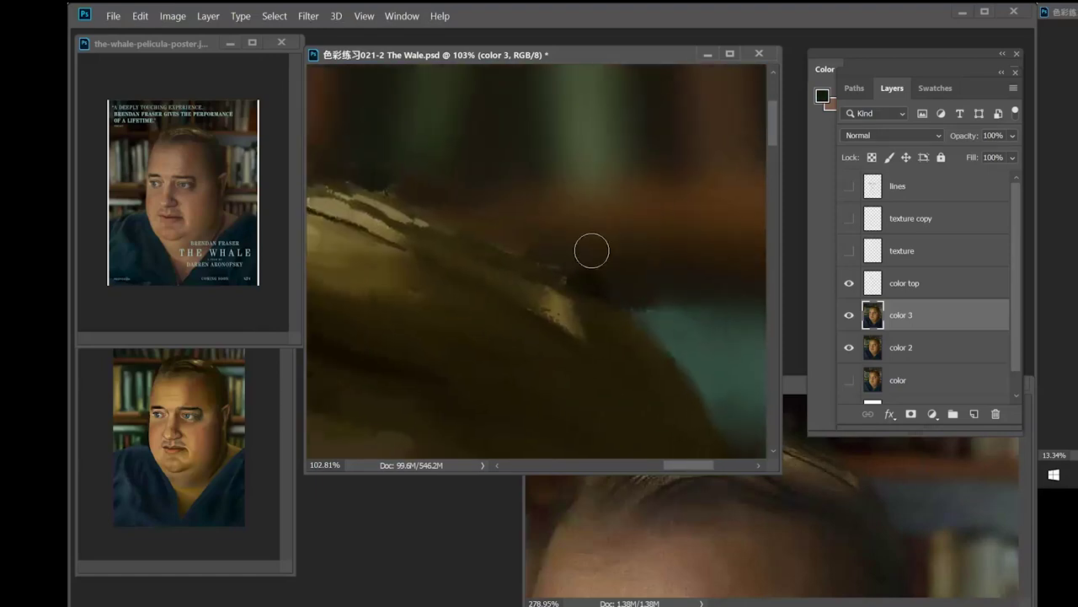
# - Soften the top edge of the hair against the bookshelf with sampled dark browns and save the painting
pyautogui.moveTo(505, 219); pyautogui.dragTo(631, 301)
pyautogui.keyDown('alt'); pyautogui.click(542, 217); pyautogui.keyUp('alt')
pyautogui.moveTo(541, 217); pyautogui.dragTo(612, 274)
pyautogui.keyDown('alt'); pyautogui.click(648, 282); pyautogui.keyUp('alt')
pyautogui.moveTo(549, 260); pyautogui.dragTo(621, 263)
pyautogui.keyDown('alt'); pyautogui.click(506, 253); pyautogui.keyUp('alt')
pyautogui.moveTo(522, 303); pyautogui.dragTo(458, 314)
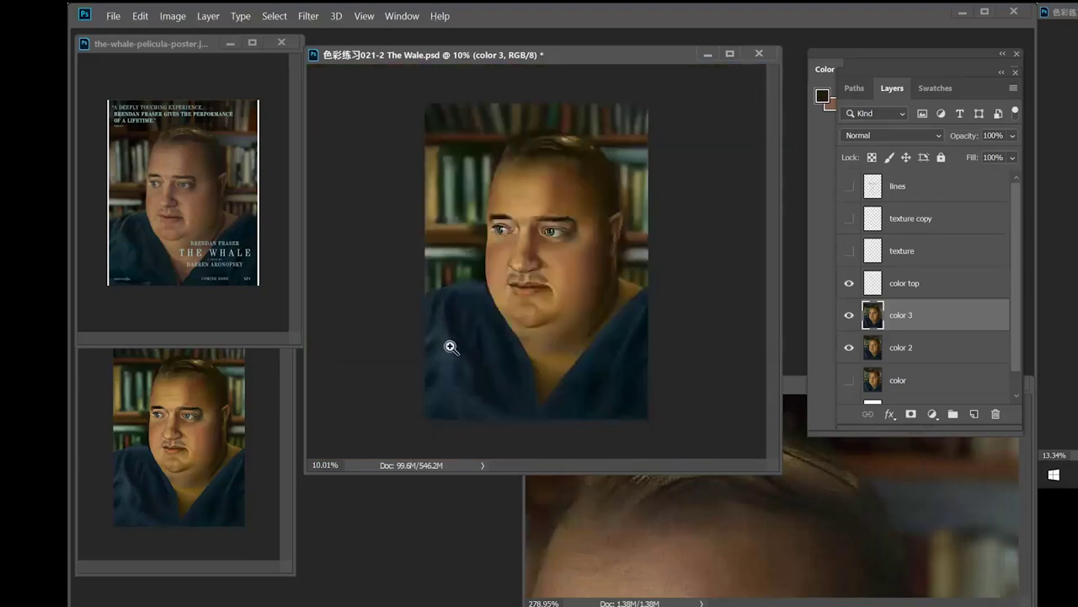
pyautogui.hotkey('ctrl', 's')
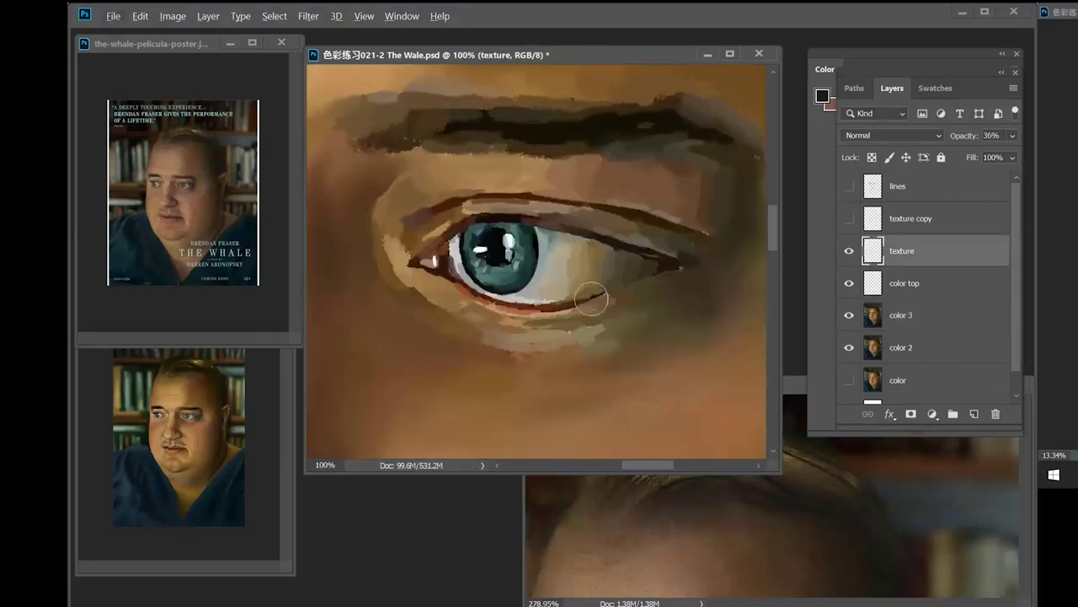
# - Bring the reference's eyes into view and blend the skin around the shaded-side eye's inner corner on color 3
pyautogui.click(789, 521)
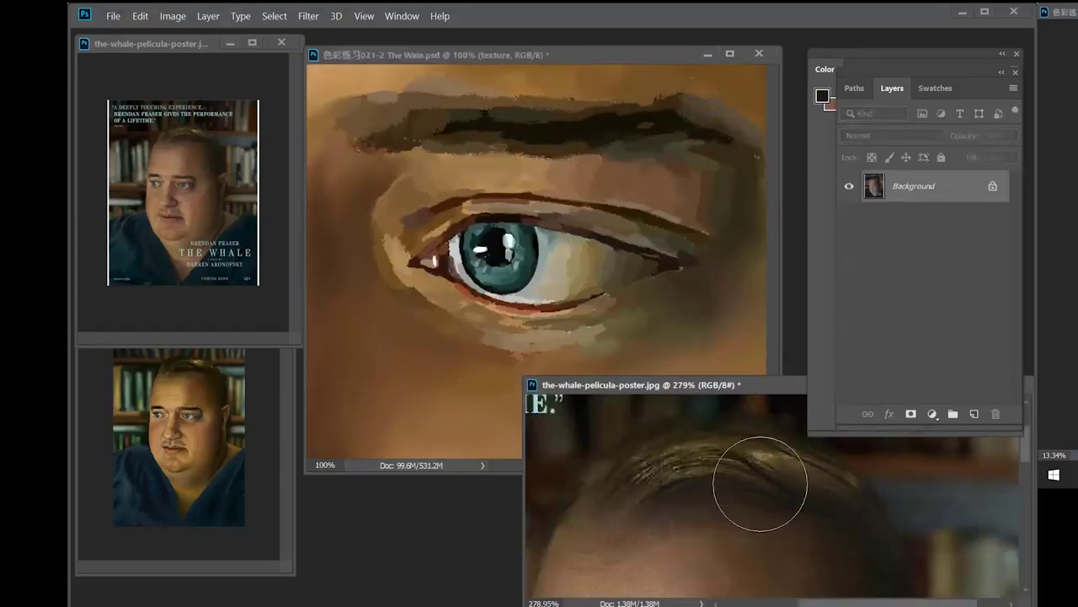
pyautogui.scroll(-5, 763, 476)
pyautogui.hscroll(-2, 792, 497)
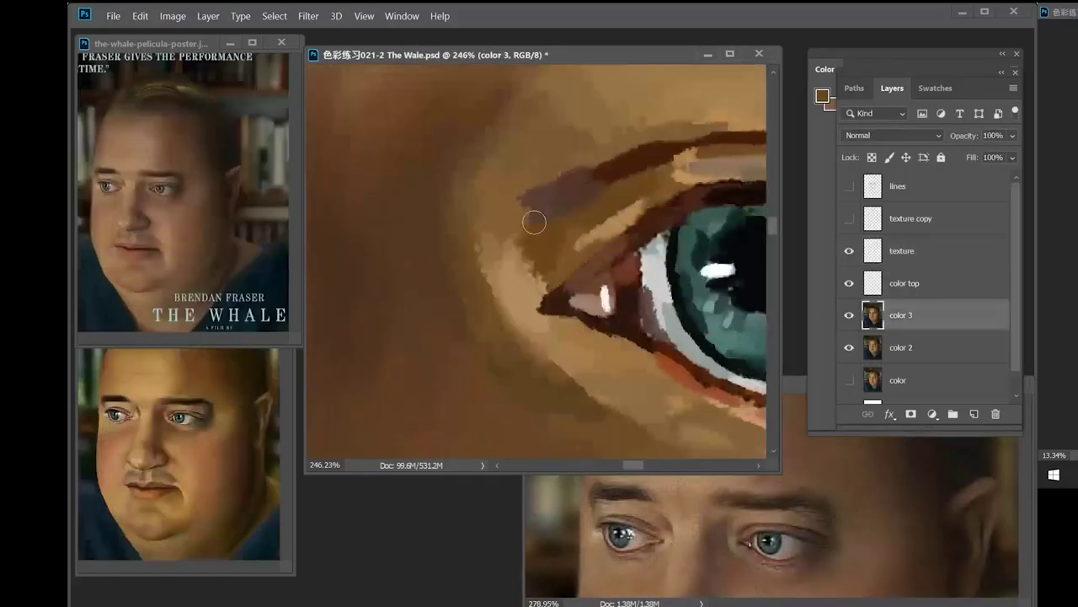
pyautogui.moveTo(716, 210); pyautogui.dragTo(354, 370)
pyautogui.keyDown('alt'); pyautogui.click(725, 255); pyautogui.keyUp('alt')
pyautogui.moveTo(652, 272); pyautogui.dragTo(727, 274)
pyautogui.keyDown('alt'); pyautogui.click(513, 306); pyautogui.keyUp('alt')
pyautogui.moveTo(682, 359); pyautogui.dragTo(725, 327)
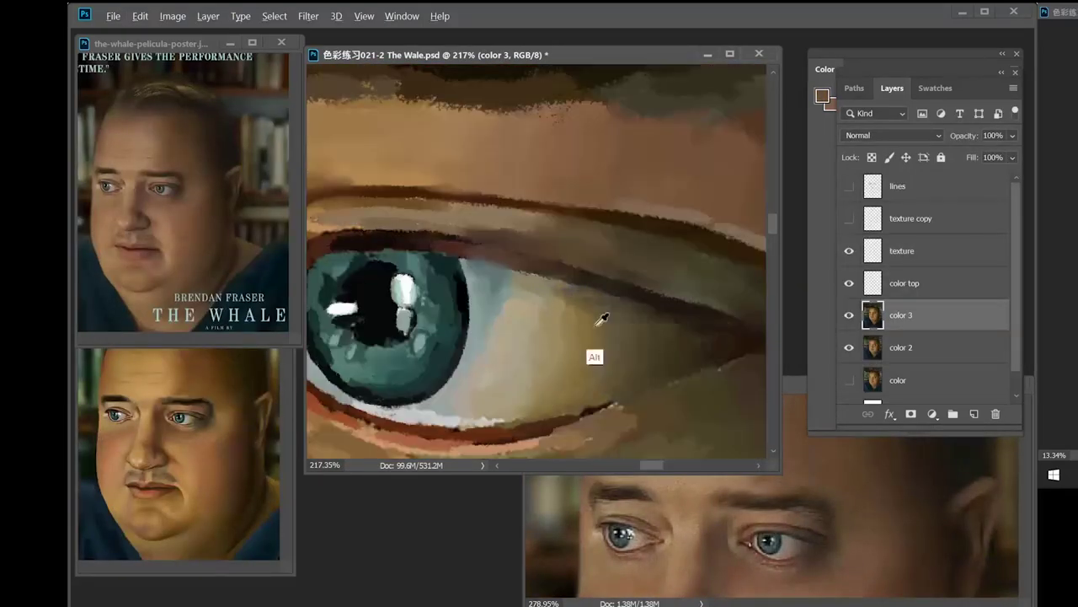
# - Blend the upper eyelid and outer corner of the shaded-side eye with sampled browns and eye-white tones
pyautogui.keyDown('alt'); pyautogui.click(597, 326); pyautogui.keyUp('alt')
pyautogui.moveTo(421, 354); pyautogui.dragTo(540, 210)
pyautogui.keyDown('alt'); pyautogui.click(515, 277); pyautogui.keyUp('alt')
pyautogui.keyDown('alt'); pyautogui.click(692, 285); pyautogui.keyUp('alt')
pyautogui.moveTo(371, 253); pyautogui.dragTo(742, 262)
pyautogui.moveTo(741, 345)
pyautogui.mouseDown()
pyautogui.moveTo(337, 143)
pyautogui.moveTo(699, 278)
pyautogui.mouseUp()
# - Smooth the skin below the shaded-side eye with sampled brown and olive tones
pyautogui.scroll(-3, 552, 334)
pyautogui.keyDown('alt'); pyautogui.click(609, 243); pyautogui.keyUp('alt')
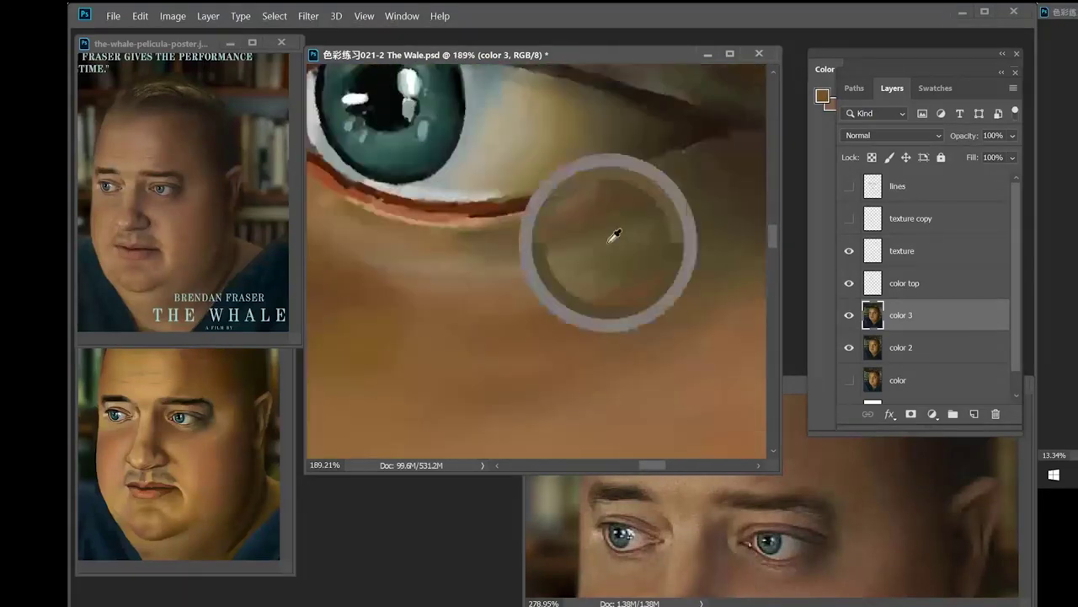
pyautogui.moveTo(421, 261); pyautogui.dragTo(568, 253)
pyautogui.keyDown('alt'); pyautogui.click(469, 314); pyautogui.keyUp('alt')
pyautogui.keyDown('alt'); pyautogui.click(585, 307); pyautogui.keyUp('alt')
pyautogui.scroll(3, 540, 270)
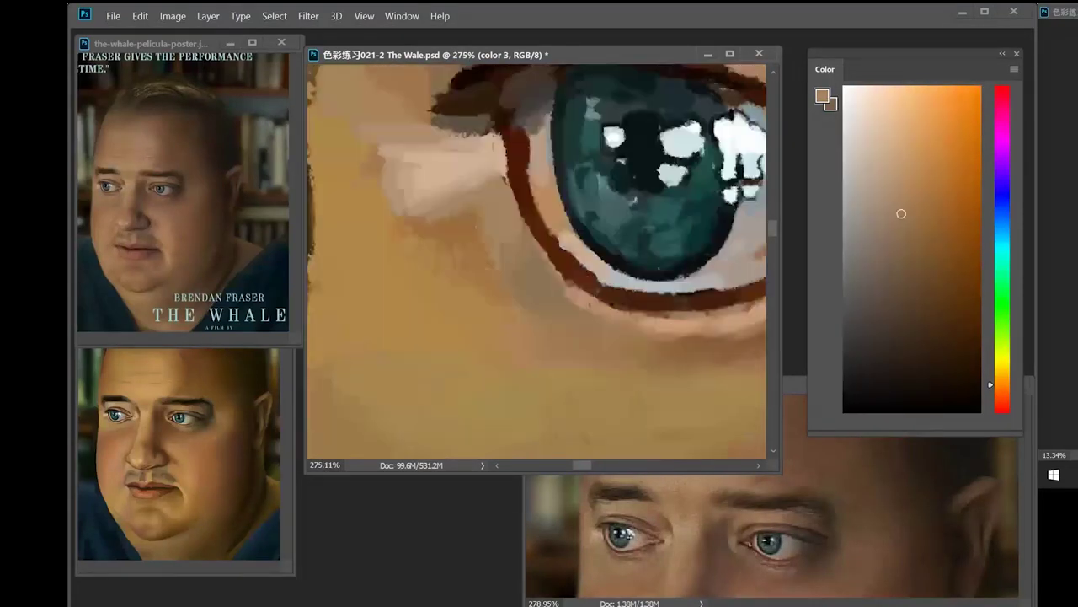
# - Blend the skin and lower lid around the lit-side eye with sampled skin tones
pyautogui.moveTo(505, 168); pyautogui.dragTo(613, 289)
pyautogui.keyDown('alt'); pyautogui.click(657, 274); pyautogui.keyUp('alt')
pyautogui.moveTo(741, 329); pyautogui.dragTo(337, 274)
pyautogui.keyDown('alt'); pyautogui.click(581, 345); pyautogui.keyUp('alt')
pyautogui.scroll(4, 624, 535)
# - Refine the lit-side eye's iris with sampled dark teal tones
pyautogui.keyDown('alt'); pyautogui.click(571, 202); pyautogui.keyUp('alt')
pyautogui.scroll(2, 562, 298)
pyautogui.keyDown('alt'); pyautogui.click(562, 298); pyautogui.keyUp('alt')
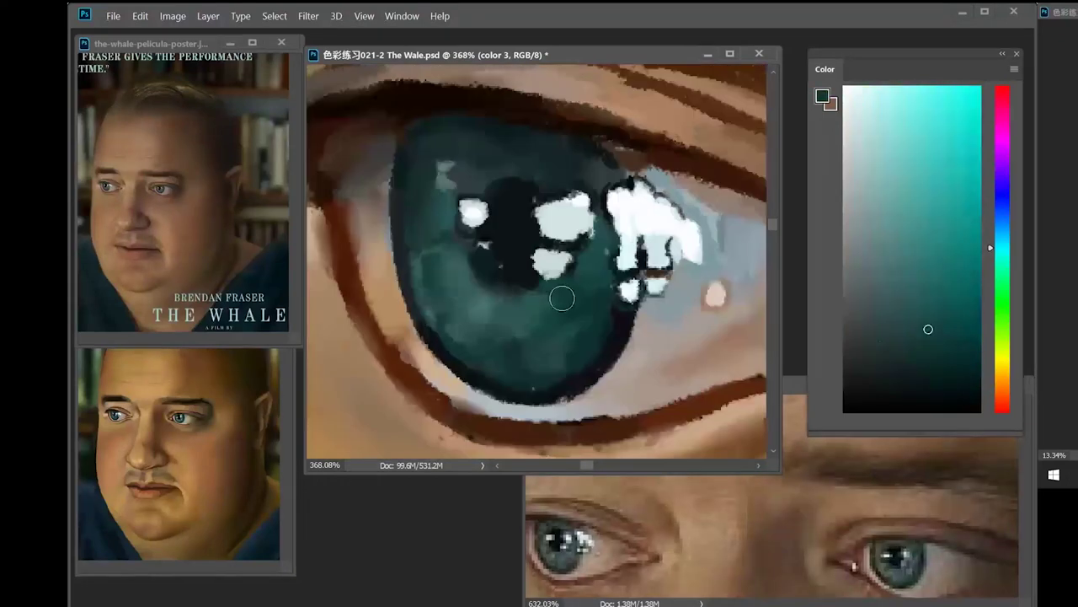
# - Soften the shaded-side eyebrow and blend the lips with sampled tones on color 3
pyautogui.scroll(-3, 562, 298)
pyautogui.keyDown('alt'); pyautogui.click(522, 183); pyautogui.keyUp('alt')
pyautogui.keyDown('alt'); pyautogui.click(486, 281); pyautogui.keyUp('alt')
pyautogui.moveTo(558, 279)
pyautogui.mouseDown()
pyautogui.moveTo(486, 281)
pyautogui.moveTo(562, 262)
pyautogui.mouseUp()
pyautogui.scroll(-3, 539, 262)
pyautogui.keyDown('alt'); pyautogui.click(578, 246); pyautogui.keyUp('alt')
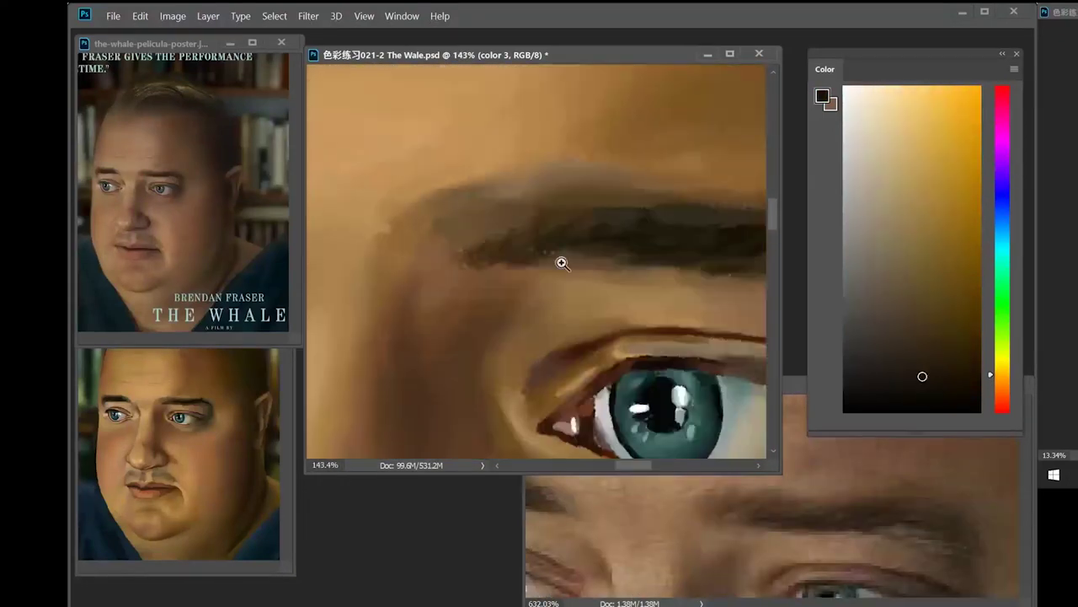
pyautogui.scroll(-1, 562, 263)
pyautogui.rightClick(611, 204)
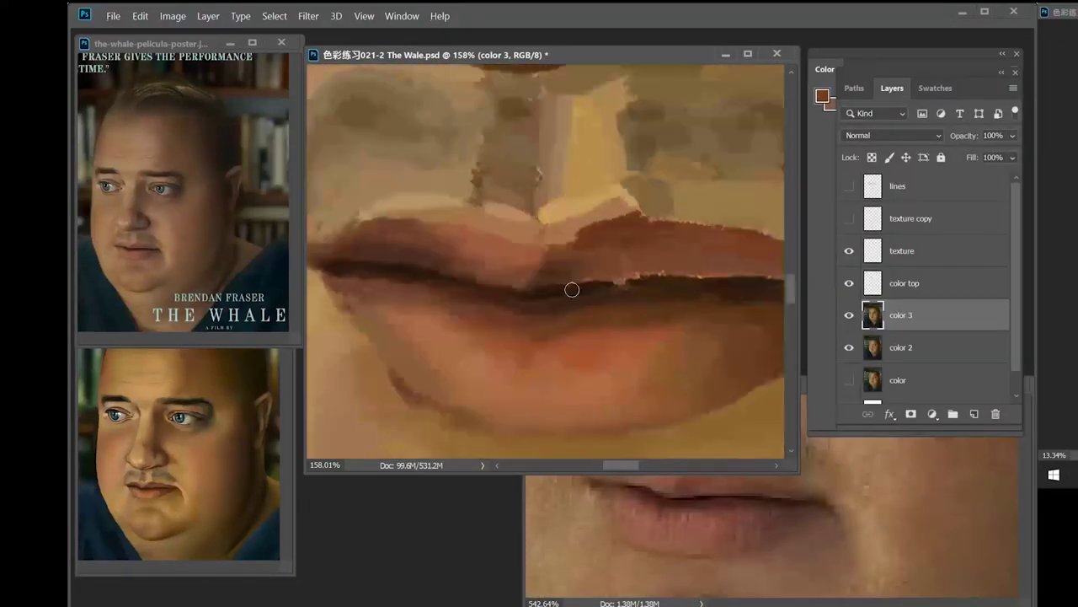
pyautogui.scroll(-4, 581, 265)
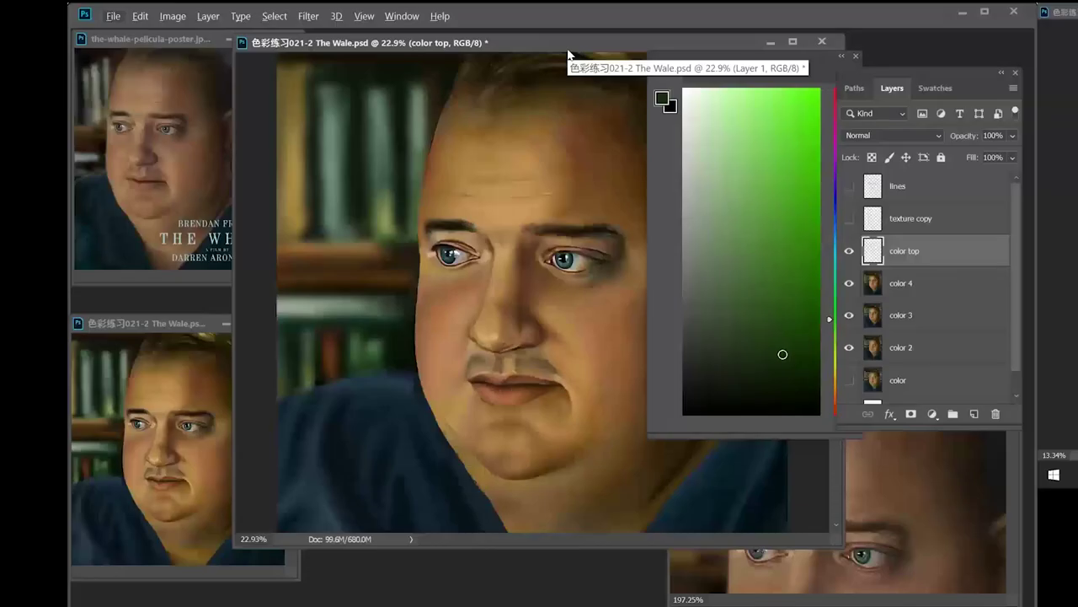
# - Create a new layer above color top named texture and move the Color panel clear of the forehead
pyautogui.click(975, 415)
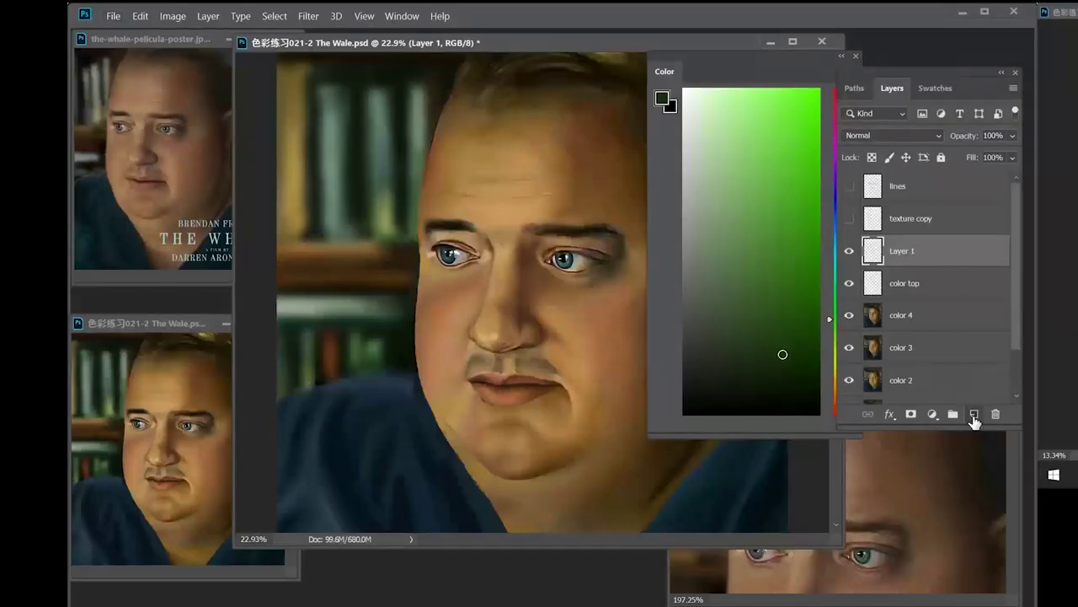
pyautogui.write('ture')
pyautogui.press('Return')
pyautogui.moveTo(765, 66); pyautogui.dragTo(866, 60)
pyautogui.click(937, 305)
pyautogui.click(891, 159)
pyautogui.click(926, 259)
pyautogui.moveTo(548, 246); pyautogui.dragTo(586, 221)
pyautogui.moveTo(567, 194); pyautogui.dragTo(533, 273)
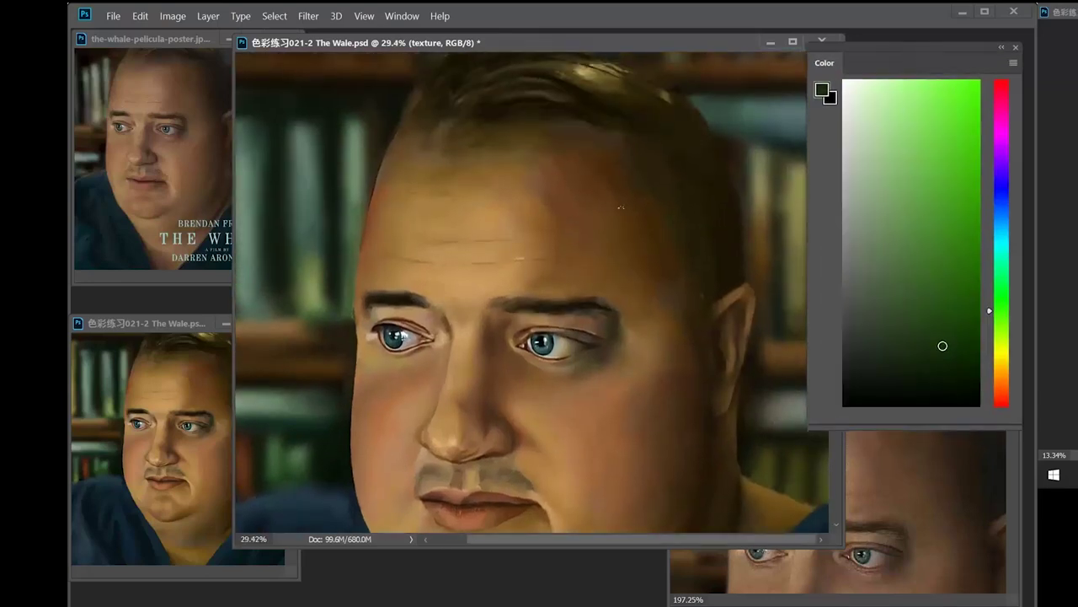
# - Choose a soft brush preset, try a stroke on the shaded temple, and undo it
pyautogui.rightClick(620, 206)
pyautogui.moveTo(792, 326); pyautogui.dragTo(792, 317)
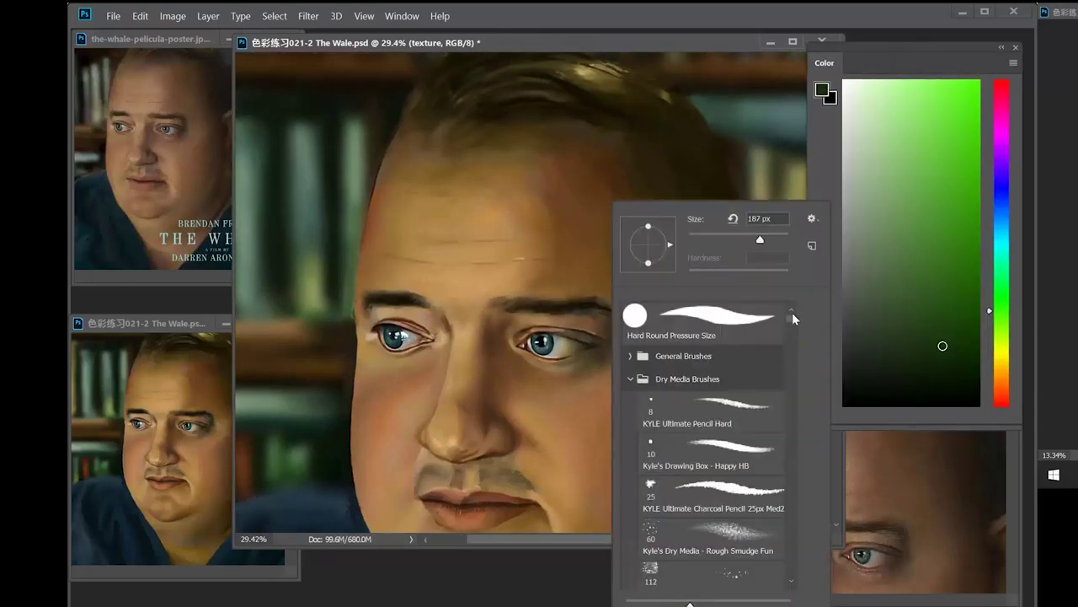
pyautogui.click(631, 360)
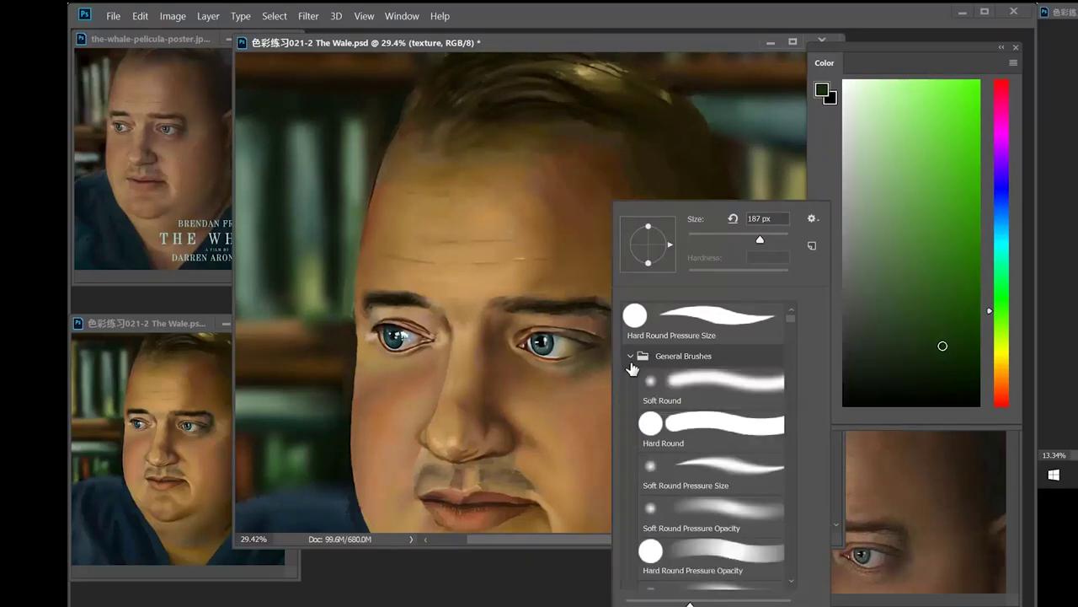
pyautogui.scroll(-5, 780, 465)
pyautogui.scroll(5, 795, 311)
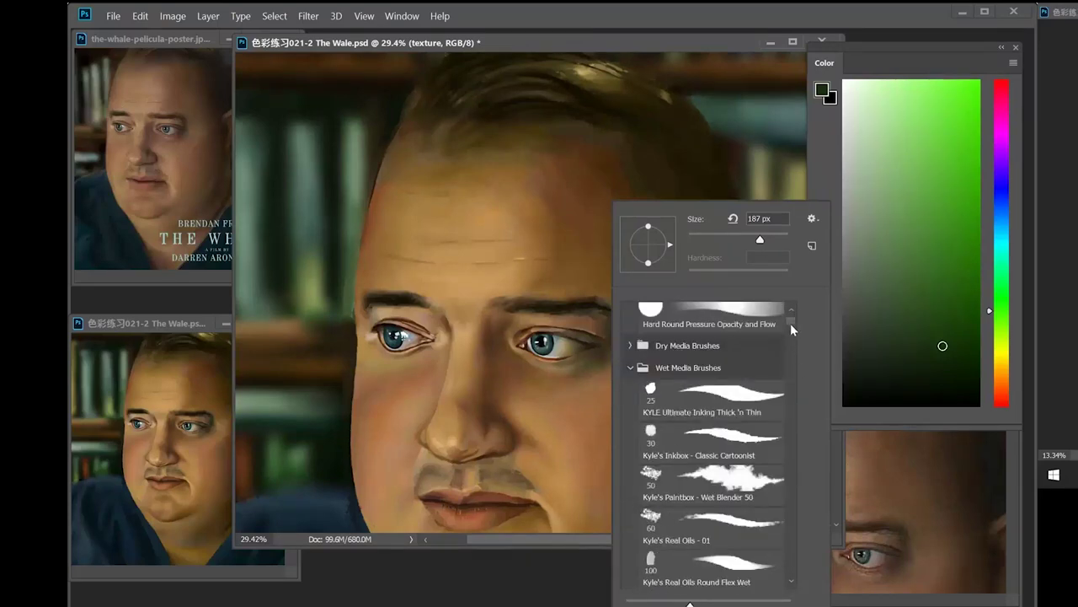
pyautogui.click(738, 403)
pyautogui.click(606, 144)
pyautogui.moveTo(583, 217); pyautogui.dragTo(659, 251)
pyautogui.hotkey('ctrl', 'z')
# - Paint dark red and dark green color patches on the shaded temple and pick a dark yellow
pyautogui.click(1002, 398)
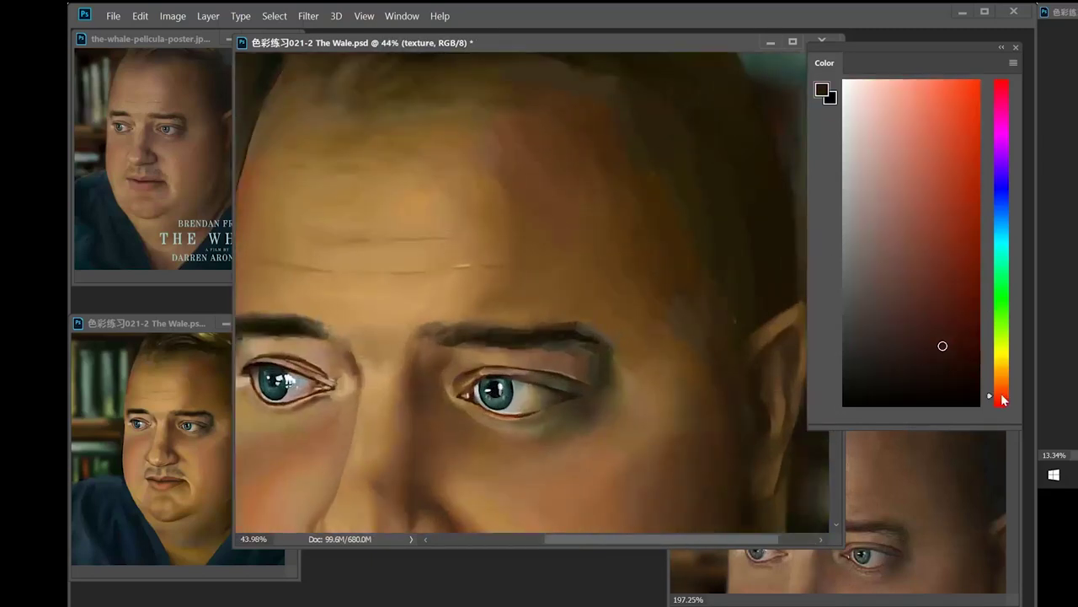
pyautogui.click(960, 280)
pyautogui.click(955, 338)
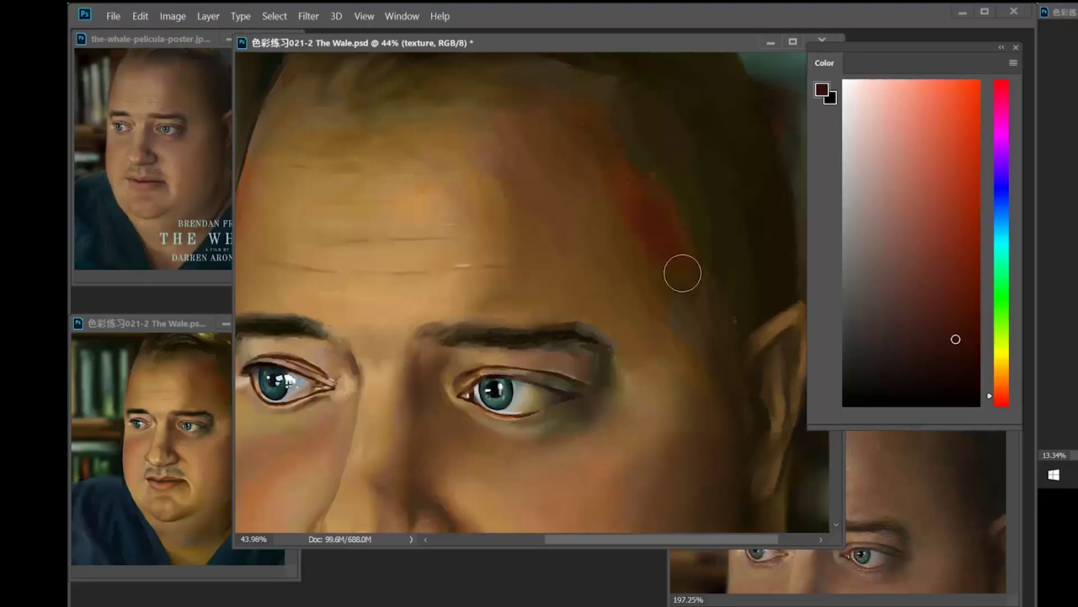
pyautogui.click(1000, 307)
pyautogui.click(1006, 365)
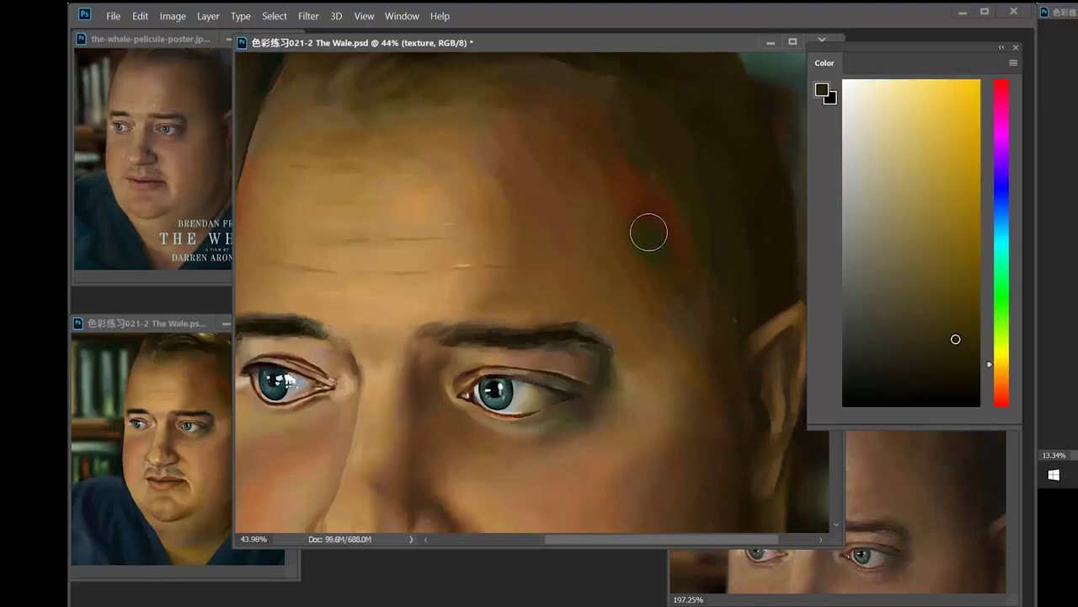
# - Add dark and brighter purple patches beside the red on the temple and reposition the small preview window
pyautogui.click(1001, 128)
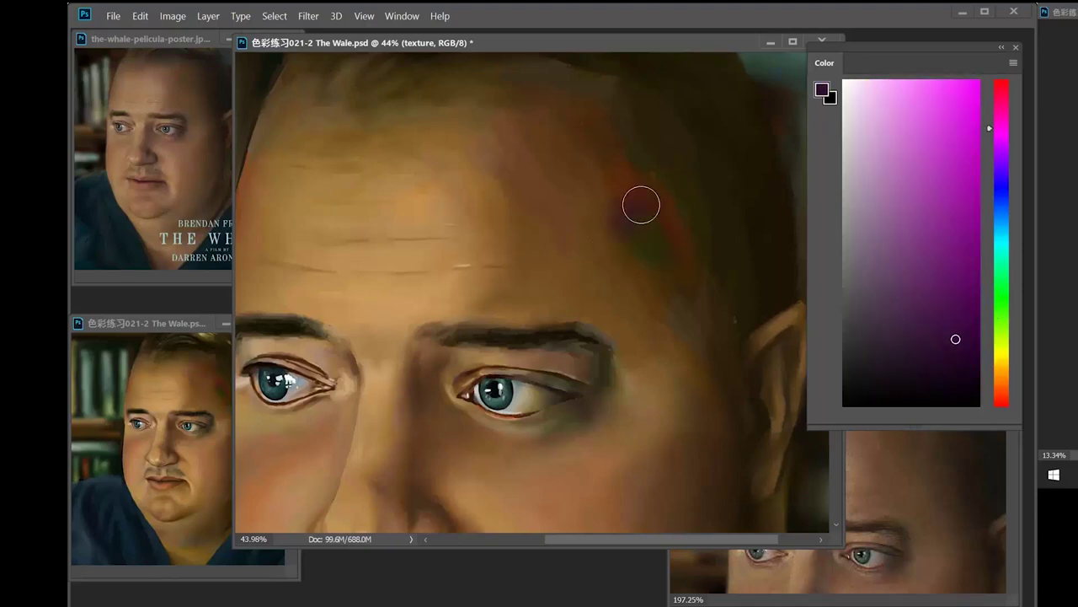
pyautogui.moveTo(640, 203); pyautogui.dragTo(635, 226)
pyautogui.click(932, 284)
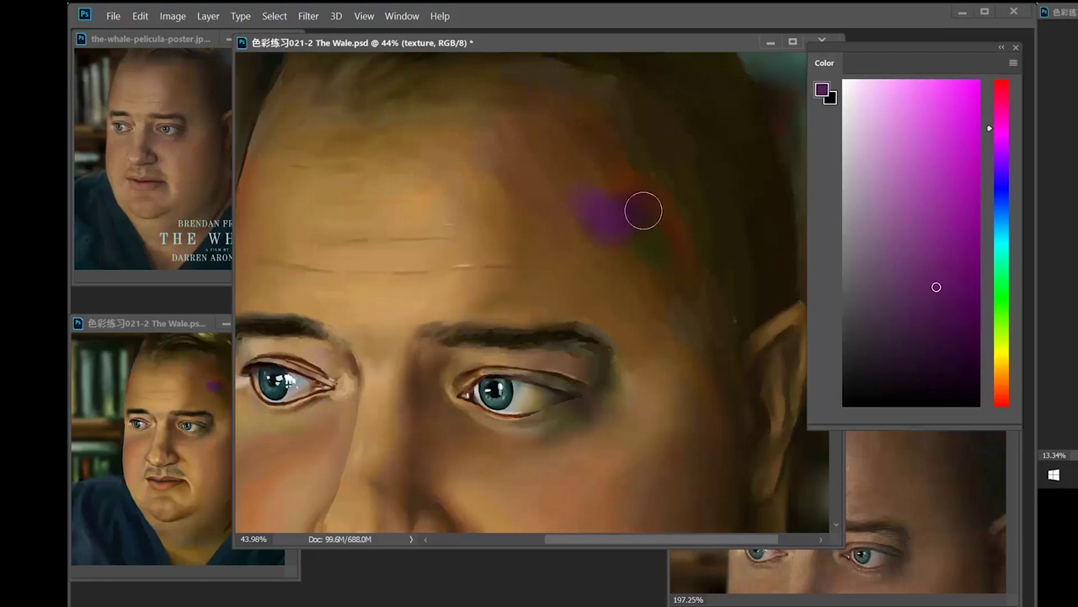
pyautogui.moveTo(135, 331); pyautogui.dragTo(96, 339)
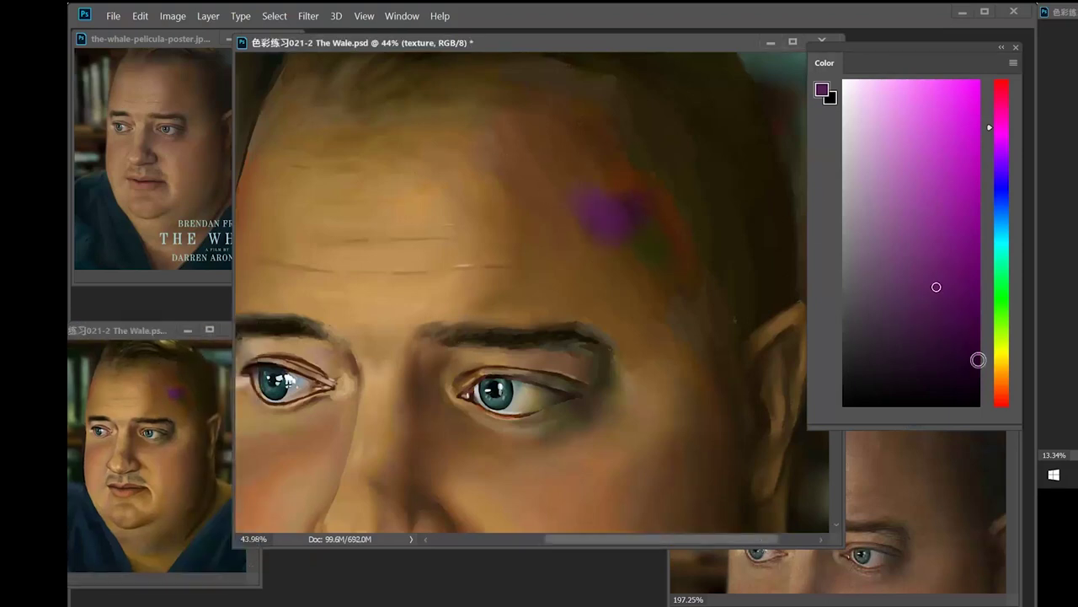
# - Paint dark green around the purple patch on the temple and pick a lighter green
pyautogui.click(1000, 306)
pyautogui.click(958, 350)
pyautogui.moveTo(623, 197); pyautogui.dragTo(636, 217)
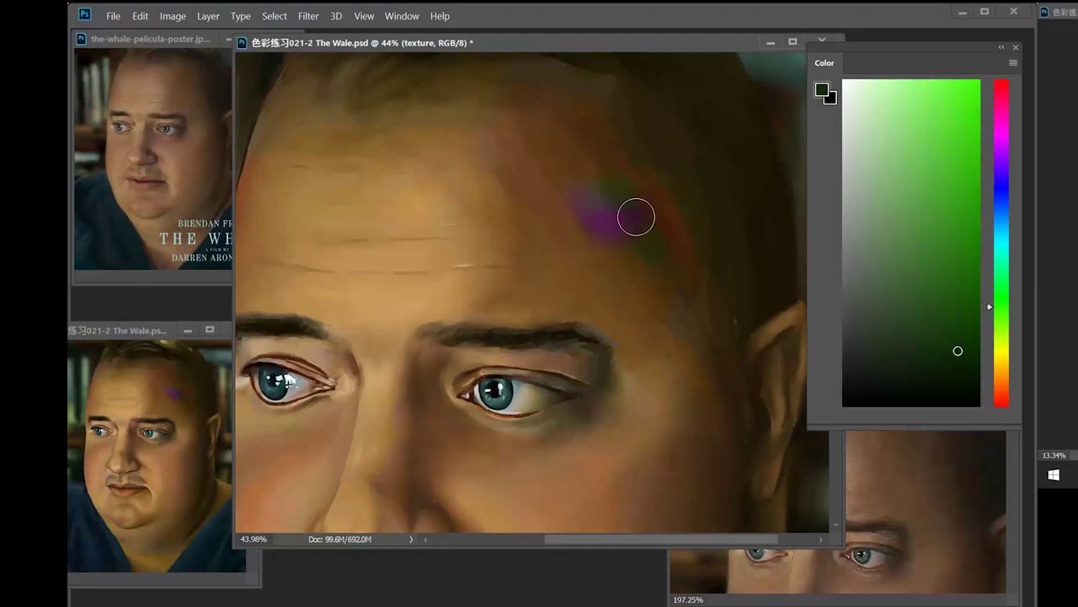
pyautogui.moveTo(575, 185); pyautogui.dragTo(582, 227)
pyautogui.click(932, 284)
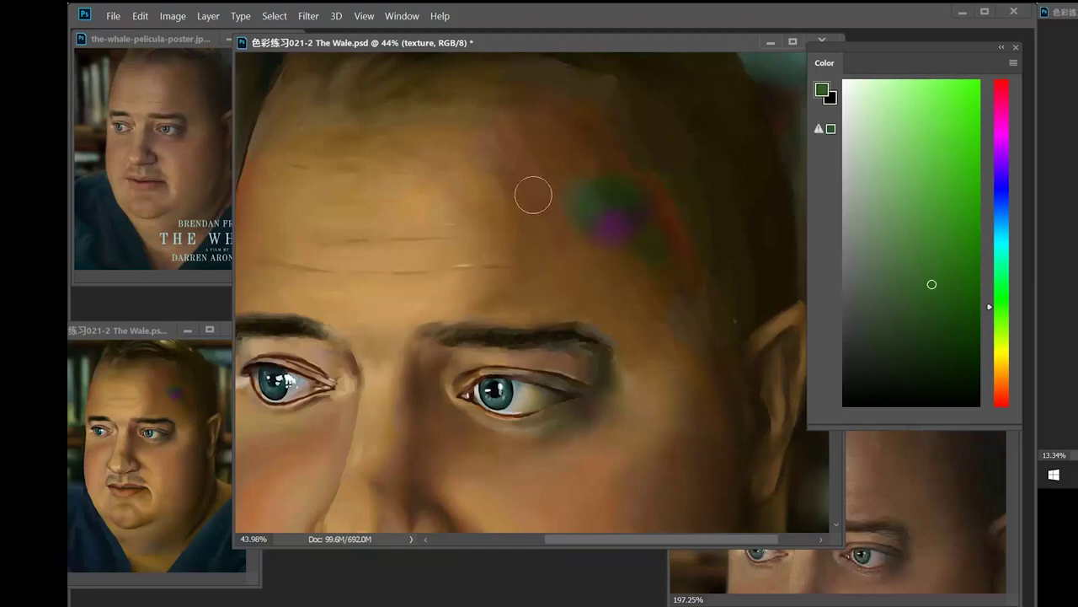
# - Deepen the green patch on the shaded temple and paint a dark strip with a blue-violet patch beside it
pyautogui.click(958, 318)
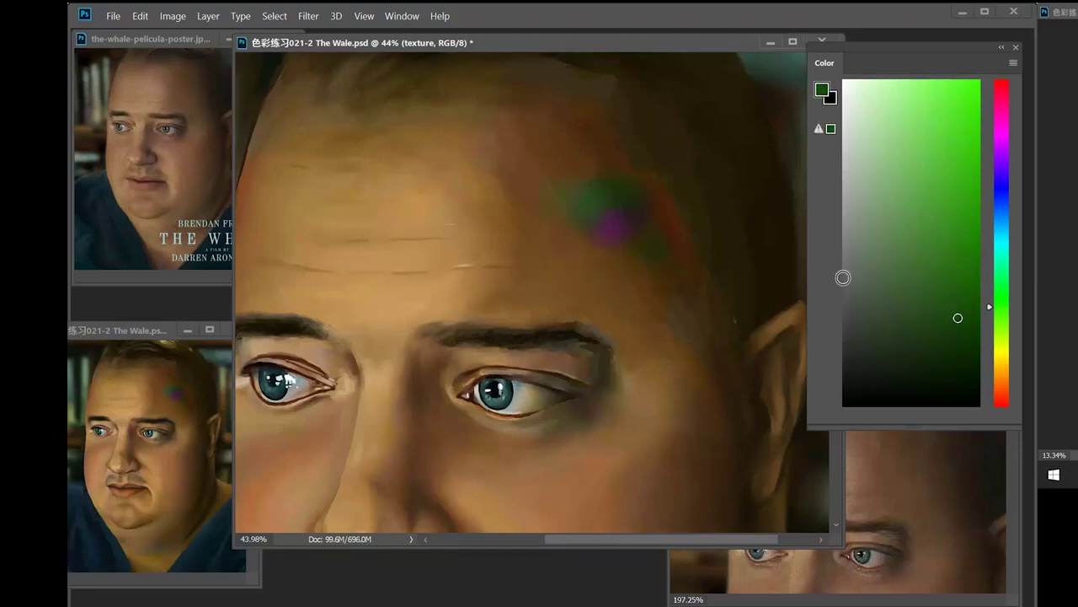
pyautogui.keyDown('alt'); pyautogui.click(601, 195); pyautogui.keyUp('alt')
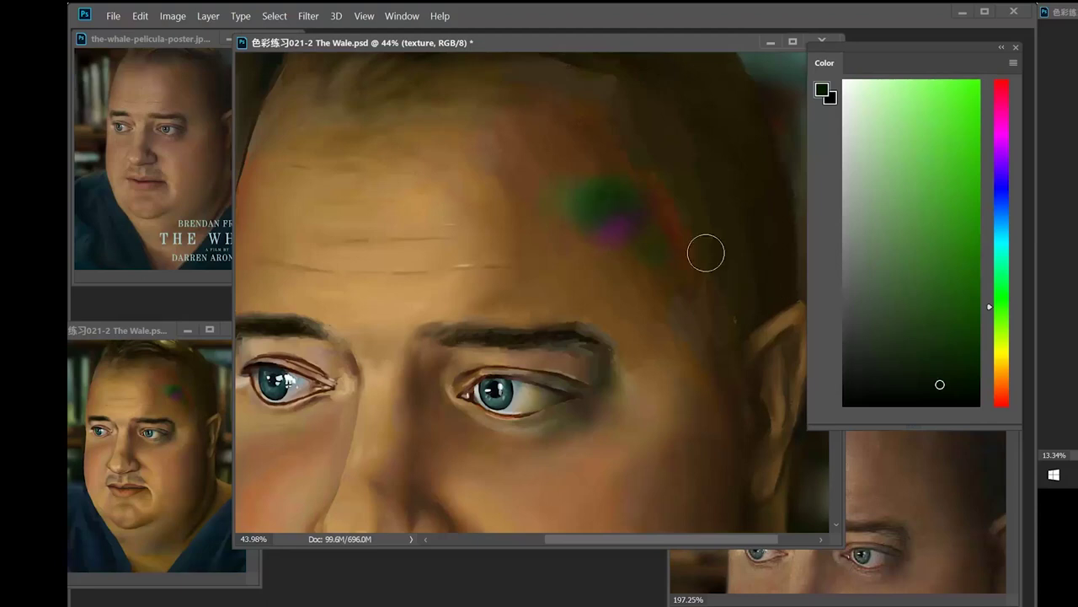
pyautogui.click(998, 178)
pyautogui.moveTo(599, 234); pyautogui.dragTo(510, 215)
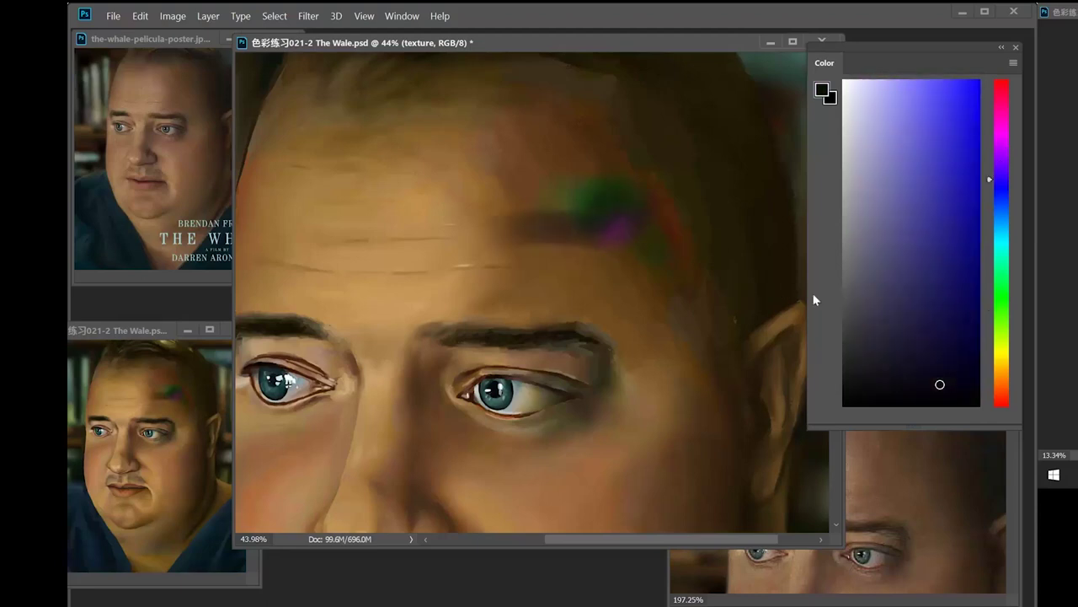
pyautogui.click(918, 182)
pyautogui.click(532, 216)
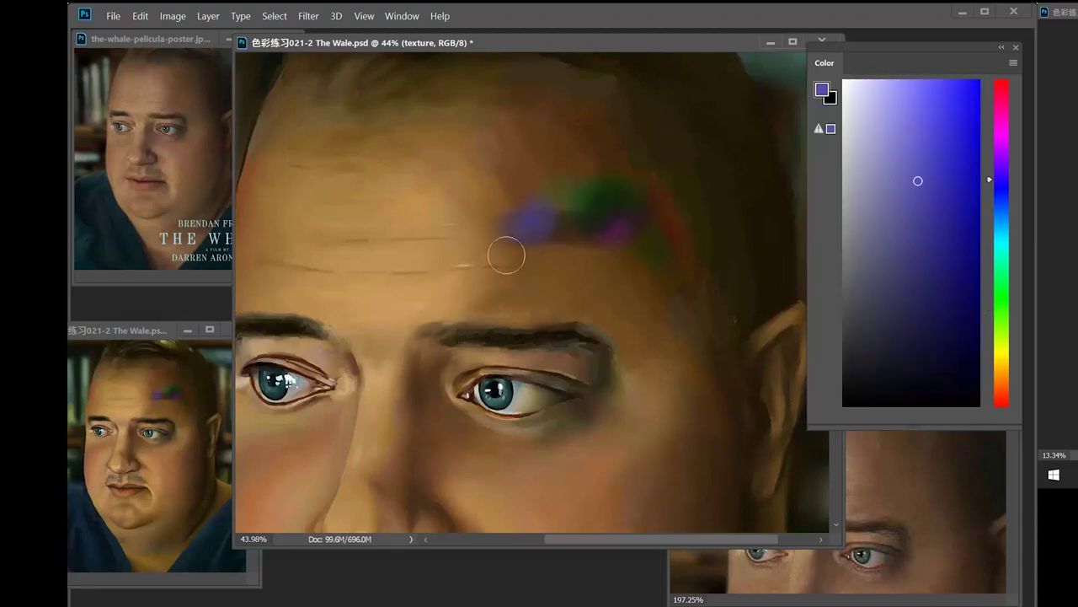
# - Paint dark blue, dark green and dark red under the purple patch on the temple
pyautogui.click(944, 279)
pyautogui.moveTo(565, 243); pyautogui.dragTo(622, 240)
pyautogui.click(999, 278)
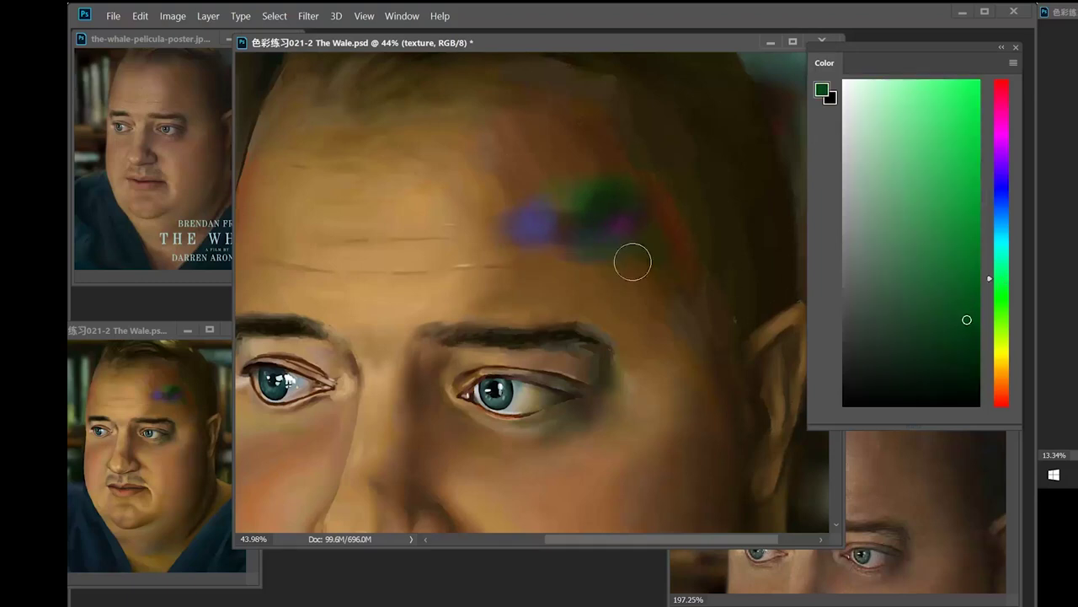
pyautogui.click(1004, 401)
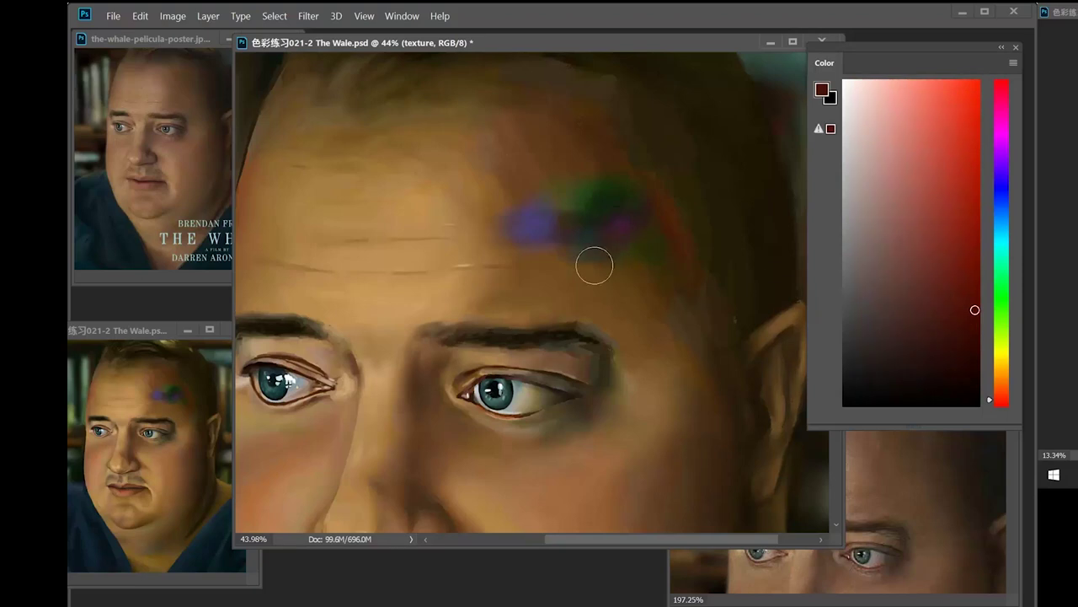
# - Cover the dark red under the purple patch with dark olive green and extend a lighter olive green toward the forehead
pyautogui.click(992, 328)
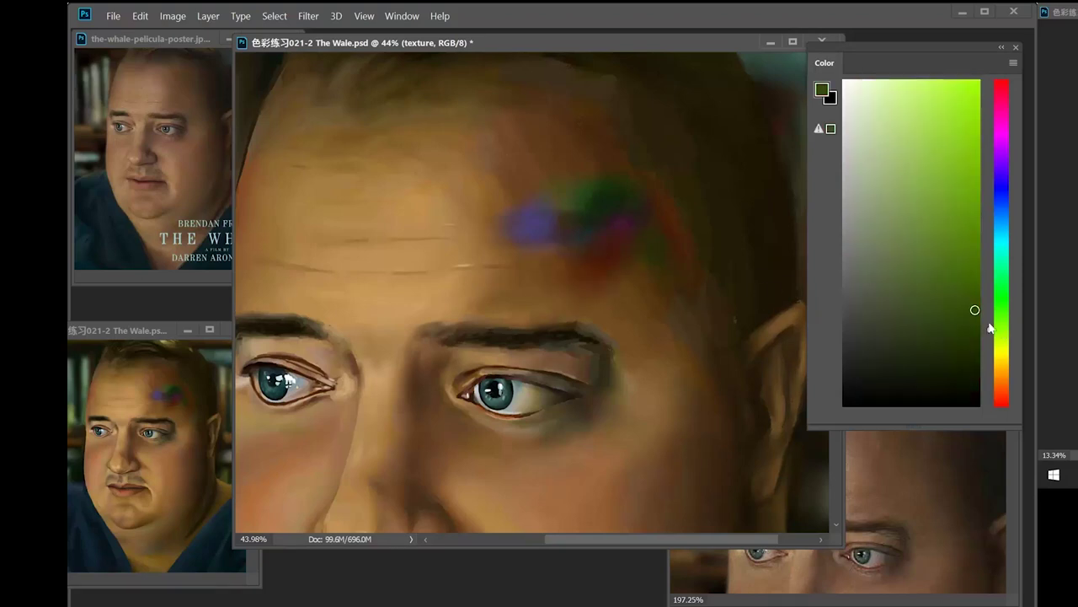
pyautogui.click(941, 333)
pyautogui.click(936, 370)
pyautogui.moveTo(623, 262); pyautogui.dragTo(615, 273)
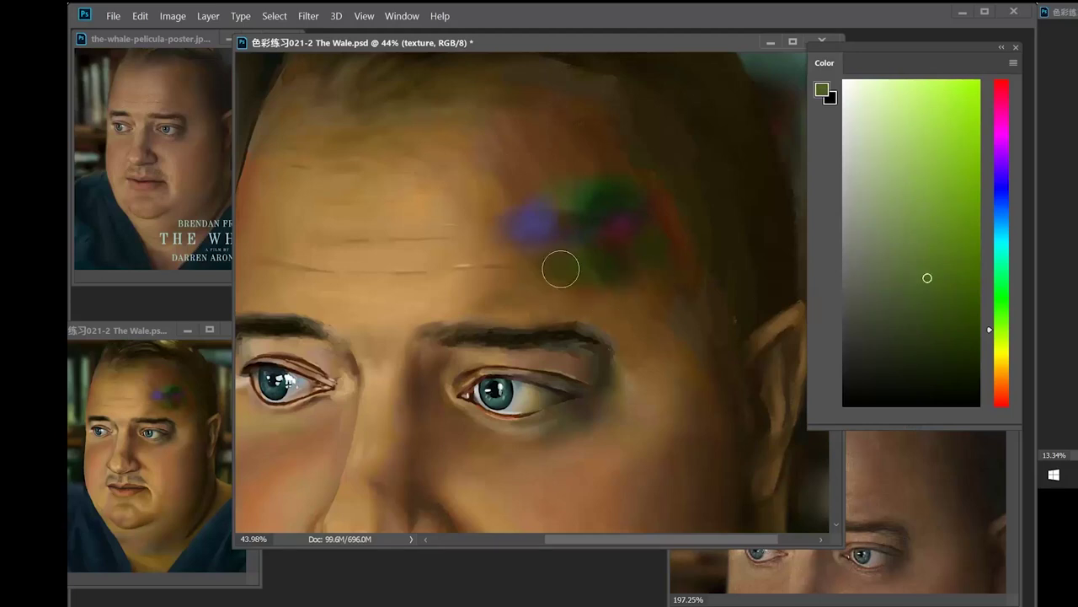
pyautogui.click(935, 209)
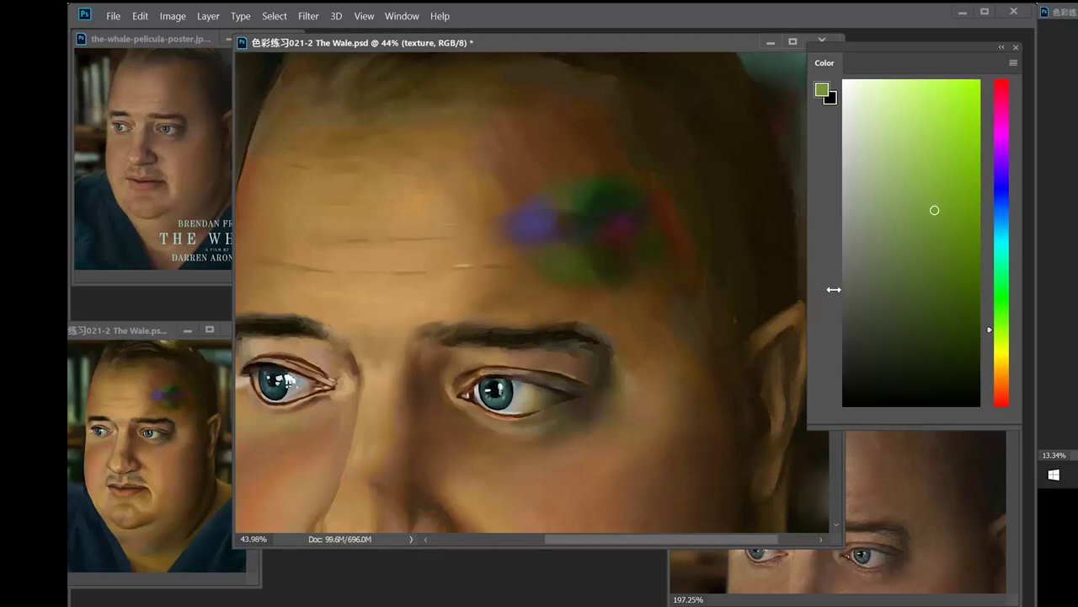
# - Add teal and cyan patches beside the blue patch on the forehead and sample the dark purple
pyautogui.click(904, 327)
pyautogui.click(951, 345)
pyautogui.scroll(4, 598, 304)
pyautogui.keyDown('alt'); pyautogui.click(609, 250); pyautogui.keyUp('alt')
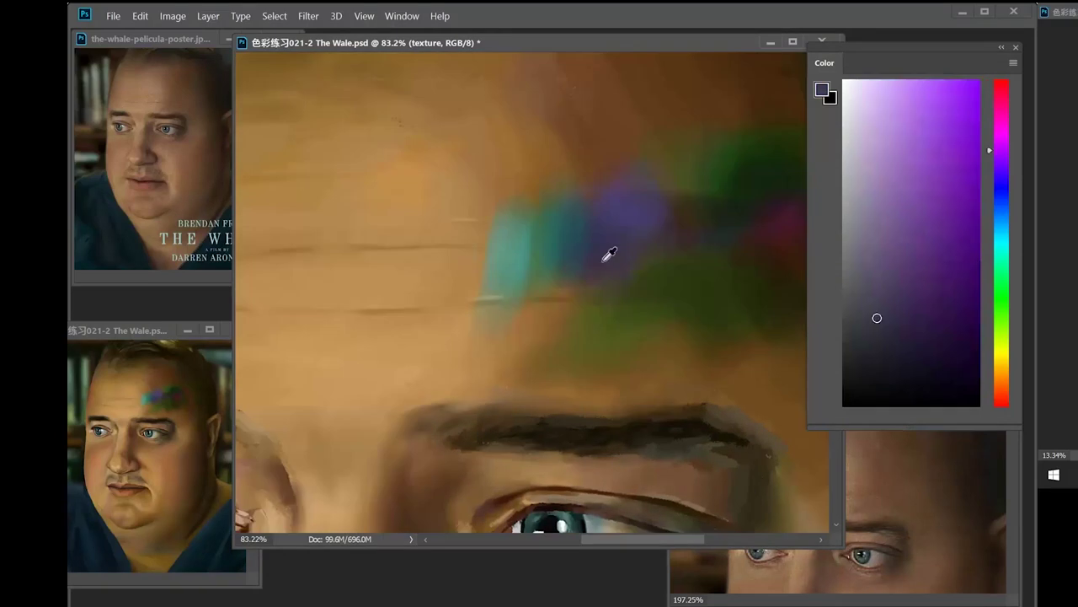
# - Paint green, yellow and magenta patches across the forehead toward the lit side
pyautogui.click(1002, 292)
pyautogui.click(924, 244)
pyautogui.click(1002, 131)
pyautogui.click(952, 196)
pyautogui.moveTo(403, 226); pyautogui.dragTo(460, 234)
pyautogui.moveTo(381, 208); pyautogui.dragTo(421, 316)
pyautogui.moveTo(438, 364); pyautogui.dragTo(547, 358)
# - Paint crimson and dark green patches along the forehead's lit edge beside the magenta
pyautogui.click(1002, 253)
pyautogui.click(893, 103)
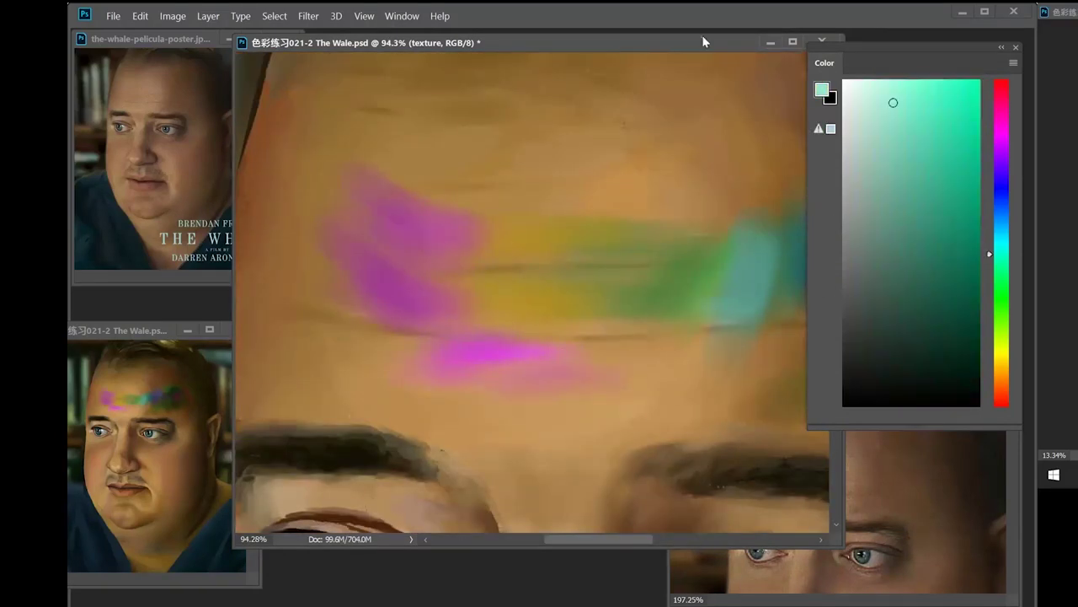
pyautogui.click(902, 214)
pyautogui.moveTo(426, 301); pyautogui.dragTo(564, 325)
pyautogui.scroll(-3, 657, 392)
pyautogui.click(950, 295)
pyautogui.moveTo(458, 329); pyautogui.dragTo(477, 268)
# - Add muted violet and light blue patches above the eyebrow on the lit side
pyautogui.click(1002, 149)
pyautogui.click(932, 175)
pyautogui.click(1002, 209)
pyautogui.click(893, 113)
pyautogui.moveTo(582, 406); pyautogui.dragTo(622, 418)
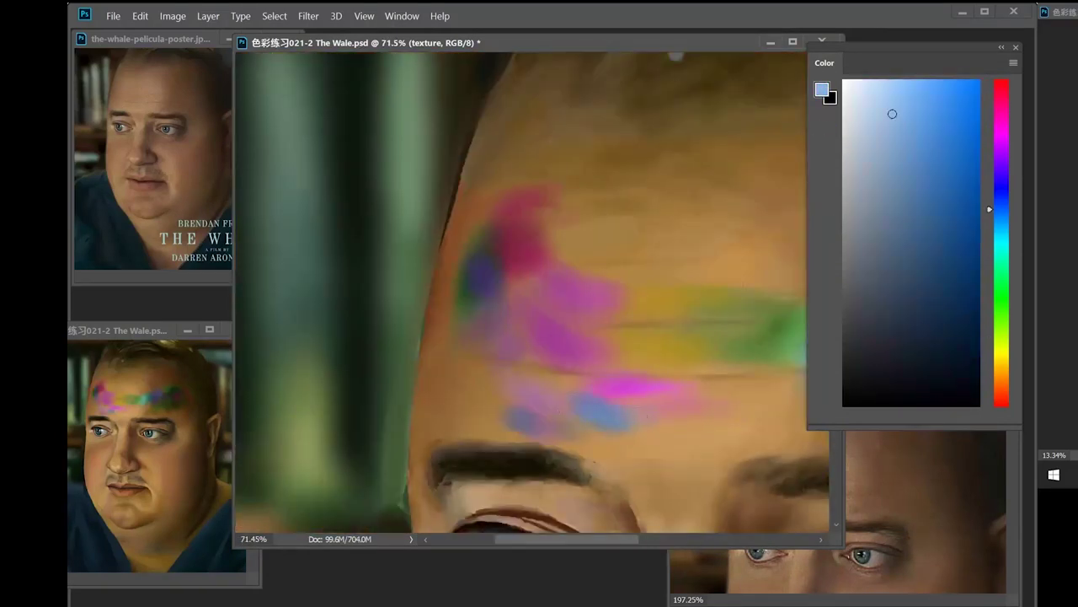
# - Paint muted purple strokes above the green band in the middle of the forehead
pyautogui.scroll(1, 602, 320)
pyautogui.moveTo(560, 244)
pyautogui.mouseDown()
pyautogui.moveTo(632, 230)
pyautogui.moveTo(539, 256)
pyautogui.mouseUp()
pyautogui.scroll(3, 523, 244)
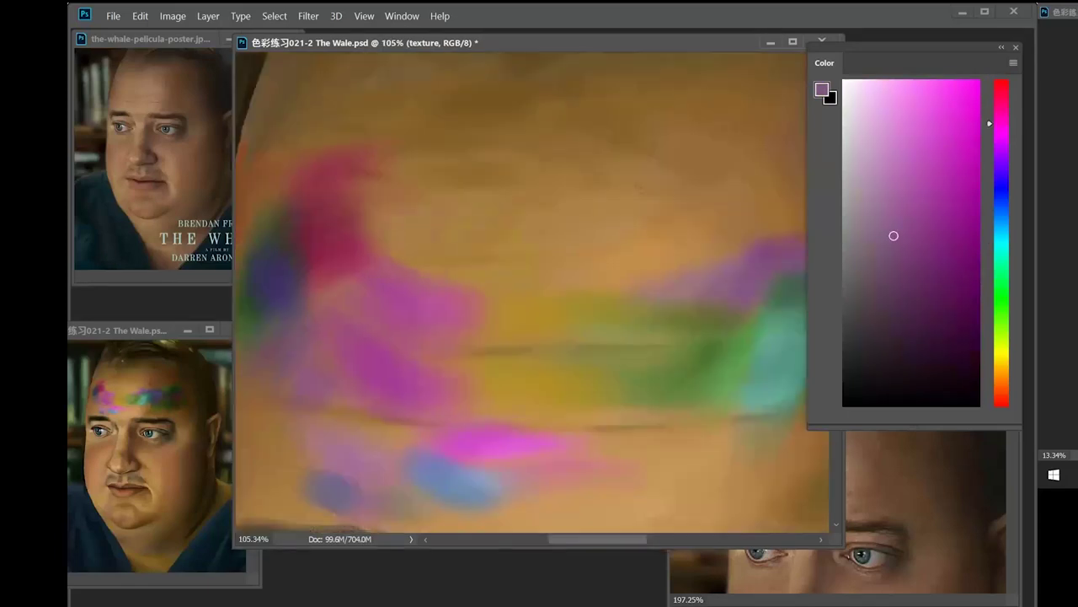
# - Paint a red patch across the upper forehead with a dark green spot between it and the crimson
pyautogui.click(1002, 400)
pyautogui.click(913, 252)
pyautogui.moveTo(413, 190); pyautogui.dragTo(556, 168)
pyautogui.click(1002, 271)
pyautogui.click(909, 312)
pyautogui.moveTo(440, 278); pyautogui.dragTo(463, 302)
pyautogui.moveTo(566, 279); pyautogui.dragTo(540, 279)
# - Paint a purple patch between the eyebrows at the top of the nose bridge
pyautogui.moveTo(644, 514); pyautogui.dragTo(636, 311)
pyautogui.moveTo(665, 311); pyautogui.dragTo(626, 311)
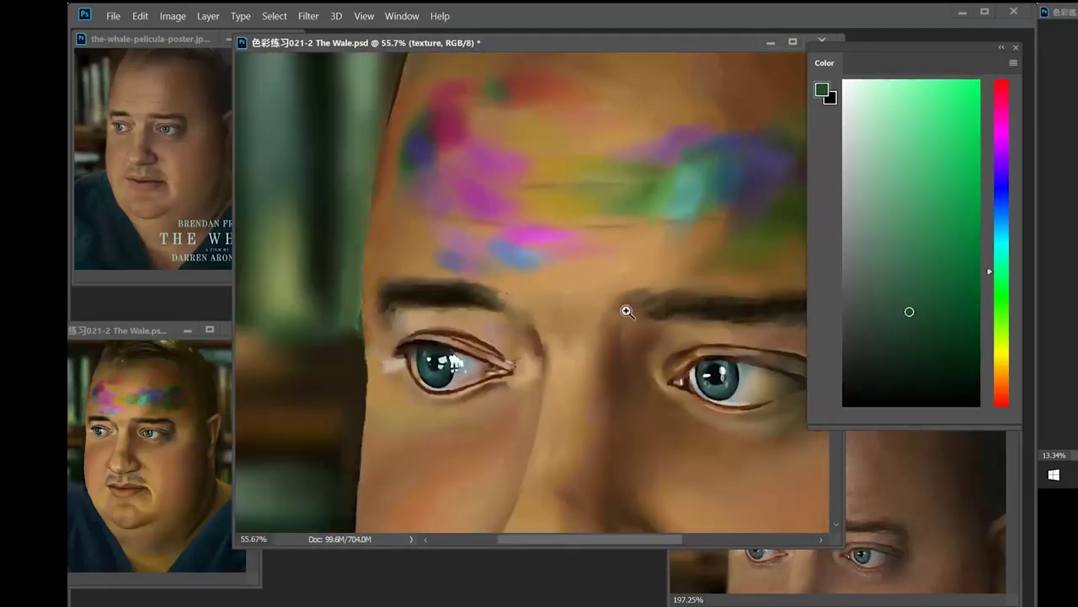
pyautogui.click(1000, 137)
pyautogui.moveTo(554, 301); pyautogui.dragTo(566, 339)
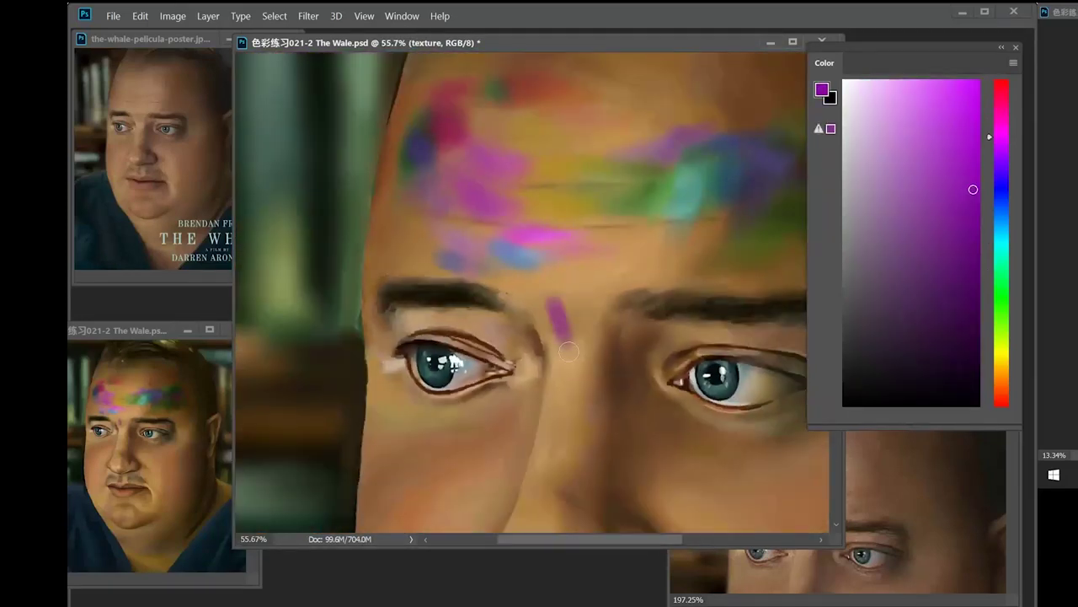
pyautogui.scroll(2, 560, 337)
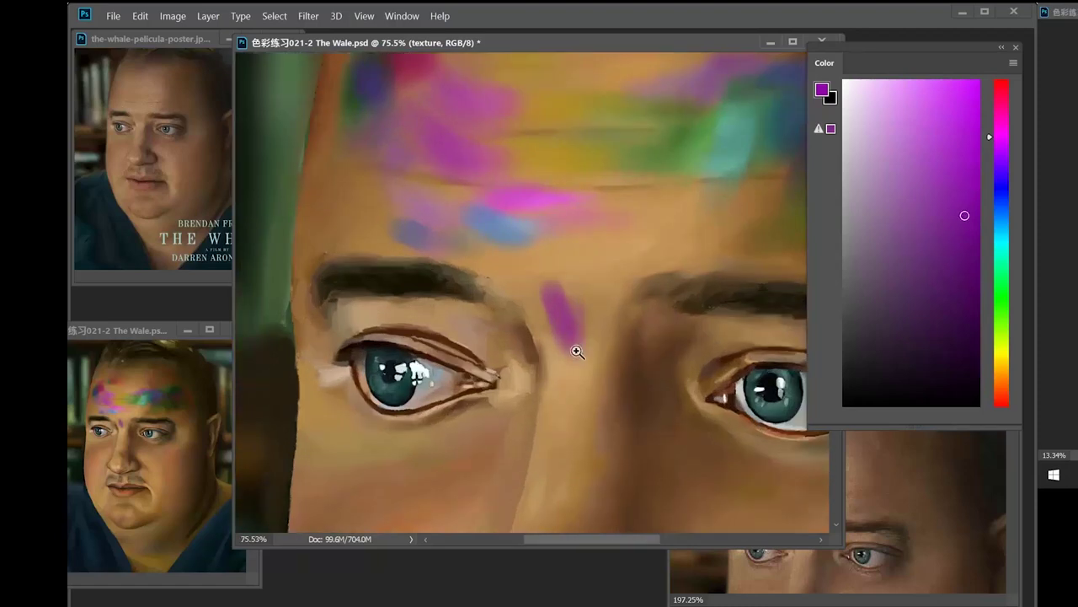
pyautogui.scroll(1, 577, 345)
pyautogui.moveTo(562, 310); pyautogui.dragTo(570, 338)
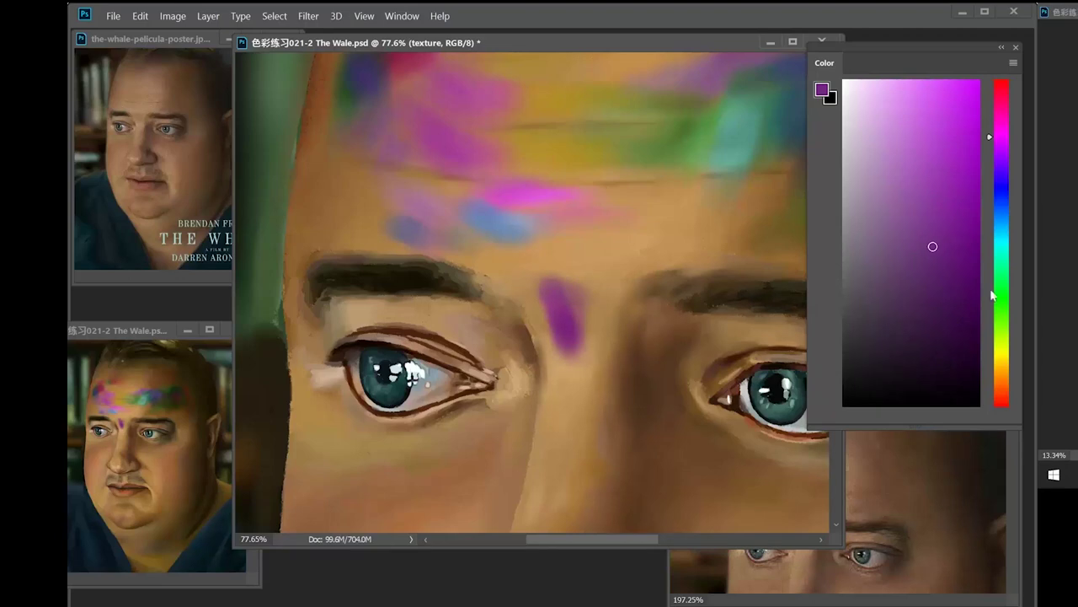
# - Surround the purple patch between the eyebrows with soft teal and yellow
pyautogui.click(999, 255)
pyautogui.click(904, 219)
pyautogui.moveTo(549, 289); pyautogui.dragTo(574, 296)
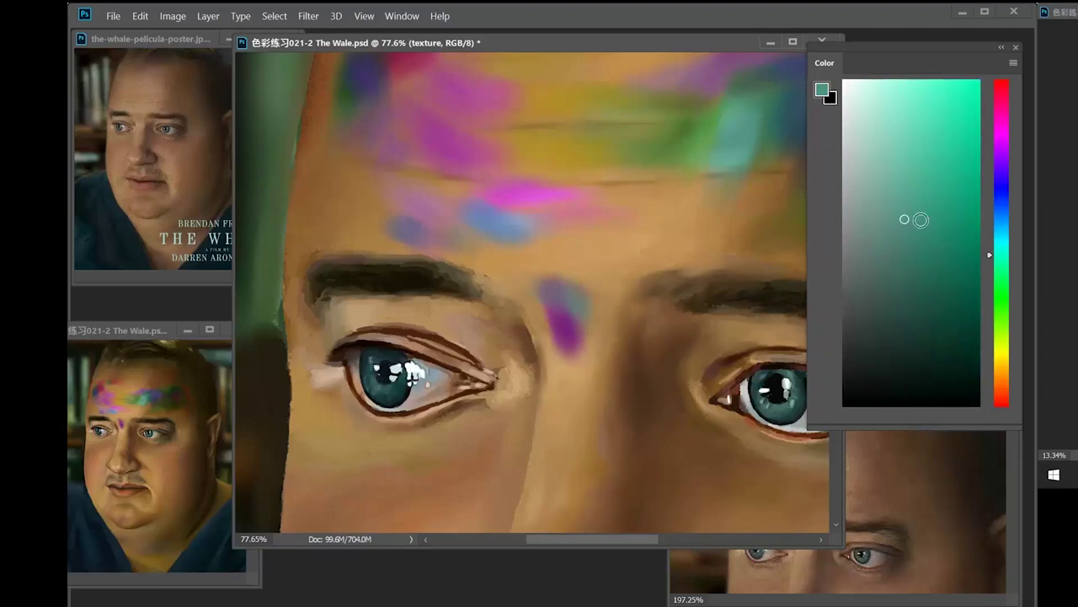
pyautogui.moveTo(1005, 227); pyautogui.dragTo(1002, 349)
pyautogui.moveTo(582, 342); pyautogui.dragTo(588, 332)
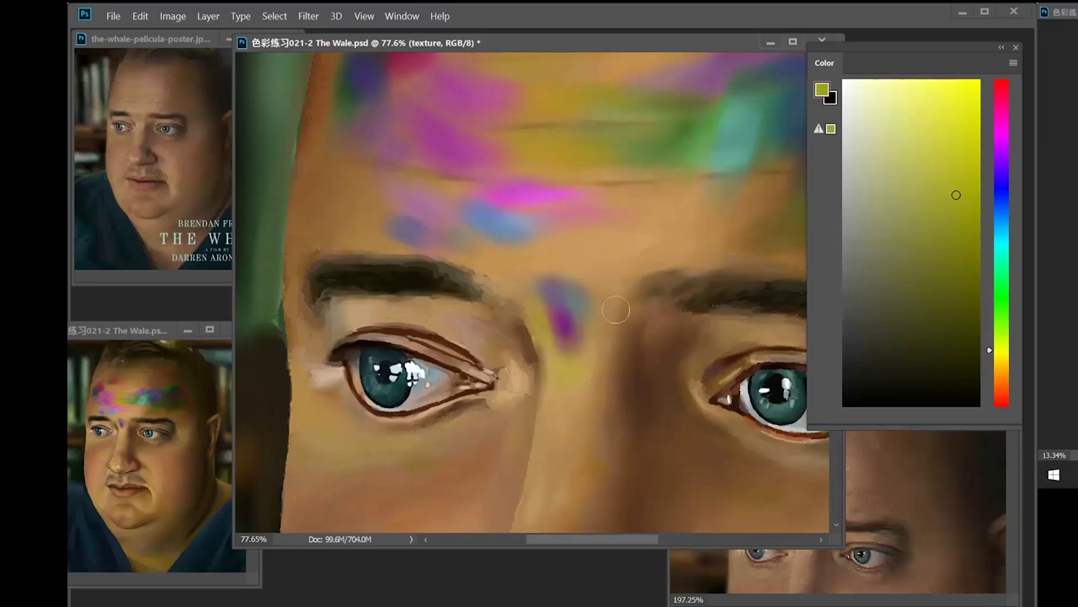
# - Paint pink-magenta patches down the nose bridge below the yellow
pyautogui.click(998, 133)
pyautogui.moveTo(575, 387)
pyautogui.mouseDown()
pyautogui.moveTo(556, 427)
pyautogui.moveTo(573, 342)
pyautogui.mouseUp()
pyautogui.click(919, 212)
pyautogui.keyDown('alt'); pyautogui.click(578, 428); pyautogui.keyUp('alt')
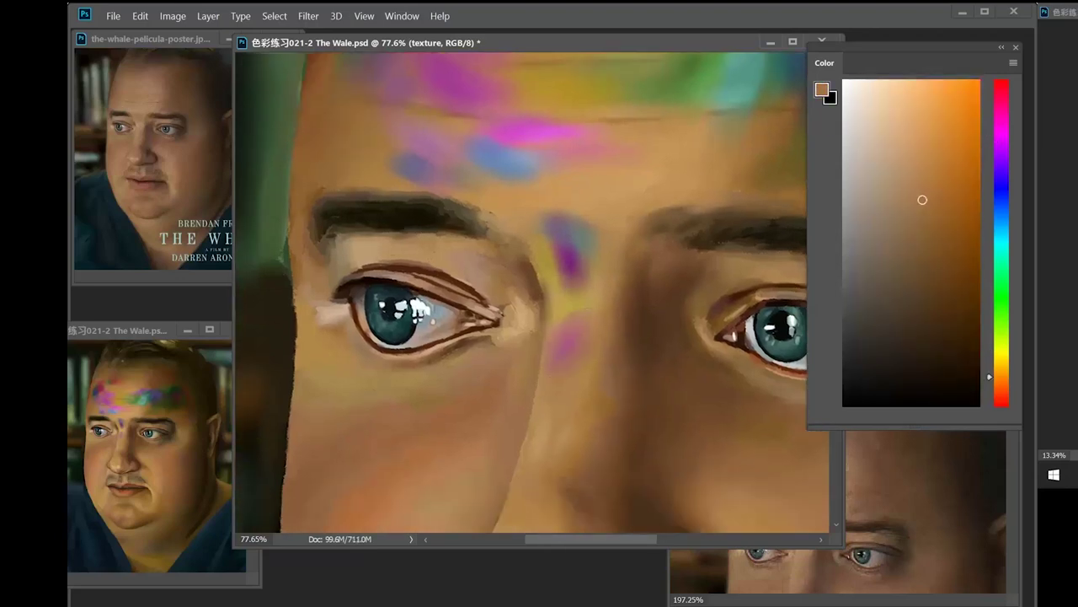
pyautogui.moveTo(950, 197); pyautogui.dragTo(966, 174)
pyautogui.click(998, 132)
pyautogui.click(939, 154)
pyautogui.moveTo(559, 389)
pyautogui.mouseDown()
pyautogui.moveTo(542, 306)
pyautogui.moveTo(565, 406)
pyautogui.moveTo(591, 420)
pyautogui.moveTo(563, 398)
pyautogui.moveTo(578, 407)
pyautogui.moveTo(563, 408)
pyautogui.moveTo(598, 416)
pyautogui.moveTo(637, 291)
pyautogui.moveTo(584, 357)
pyautogui.mouseUp()
# - Paint a dark green patch on the shaded side of the nose, overlay it with magenta, and pick a dark purple
pyautogui.click(998, 294)
pyautogui.click(962, 325)
pyautogui.click(944, 354)
pyautogui.click(937, 306)
pyautogui.click(922, 239)
pyautogui.moveTo(1003, 246); pyautogui.dragTo(999, 113)
pyautogui.moveTo(948, 153)
pyautogui.mouseDown()
pyautogui.moveTo(958, 144)
pyautogui.moveTo(963, 199)
pyautogui.mouseUp()
pyautogui.moveTo(584, 358); pyautogui.dragTo(587, 403)
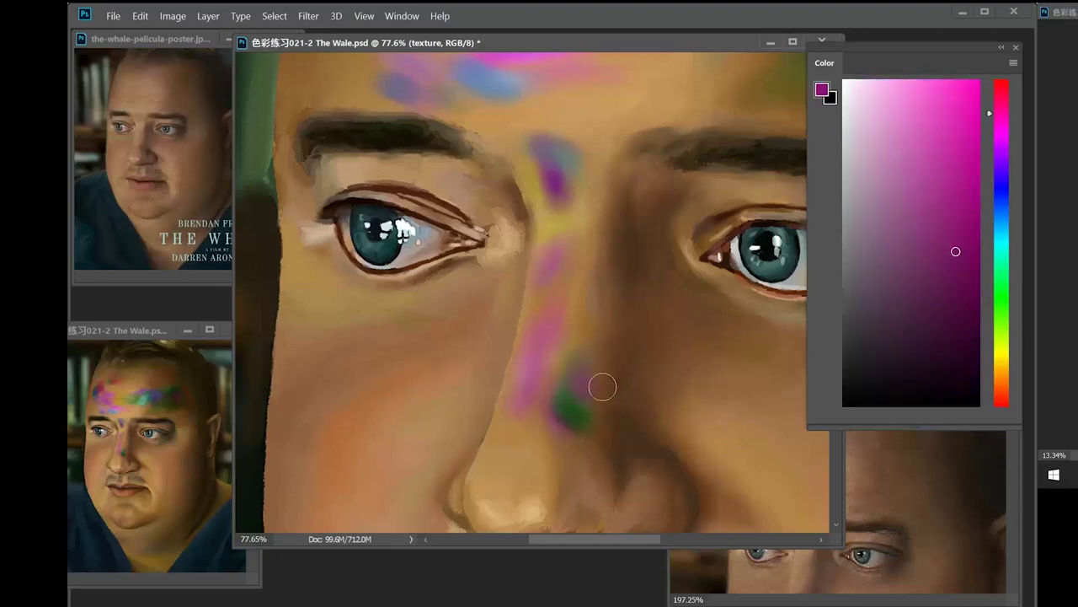
pyautogui.click(926, 335)
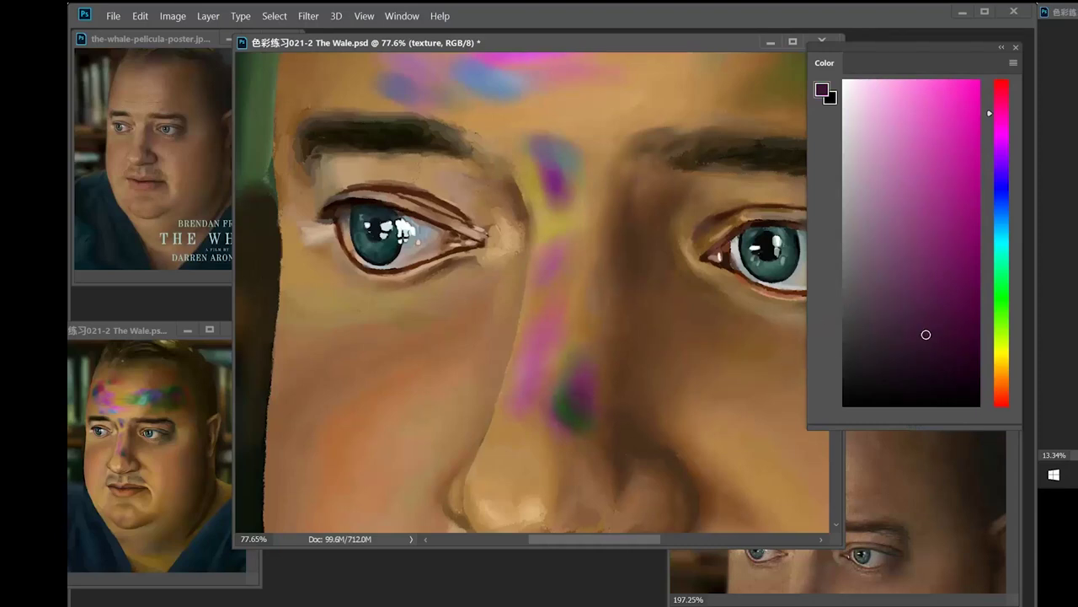
# - Brighten the pink stripe on the nose using sampled pinks and pick a darker pink
pyautogui.keyDown('alt'); pyautogui.click(539, 379); pyautogui.keyUp('alt')
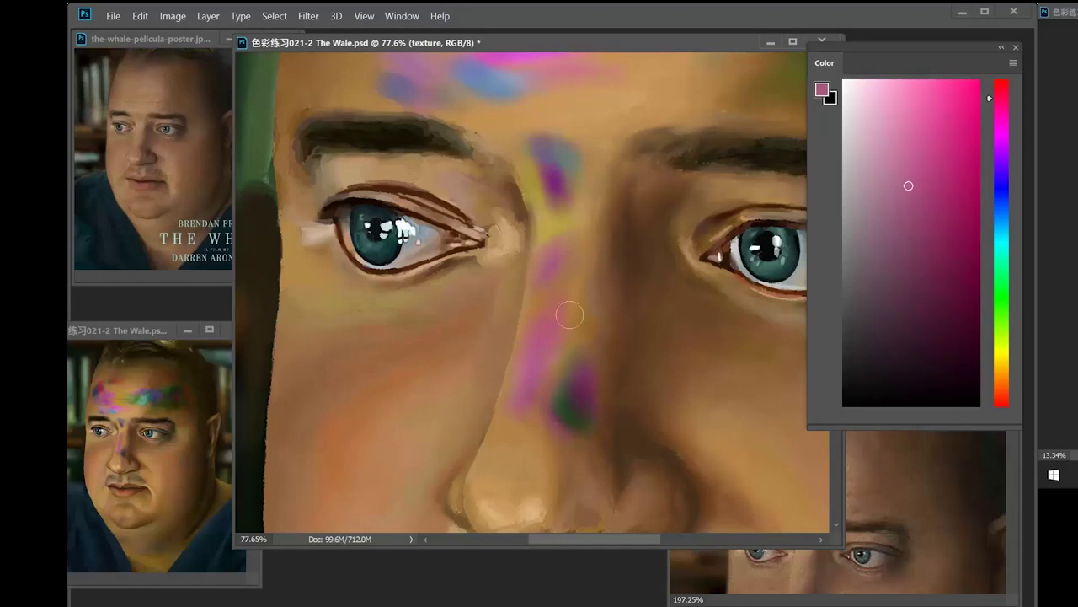
pyautogui.click(906, 158)
pyautogui.keyDown('alt'); pyautogui.click(571, 370); pyautogui.keyUp('alt')
pyautogui.click(918, 256)
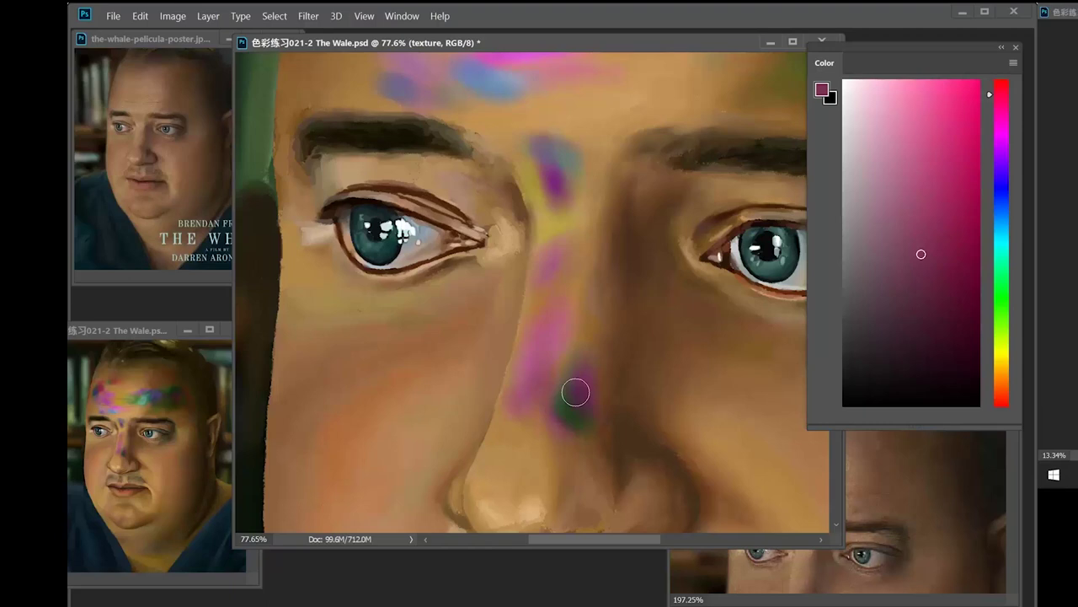
# - Paint a blue-green band across the nose above the pink and purple patches and pick a very dark green
pyautogui.click(1002, 264)
pyautogui.moveTo(539, 326)
pyautogui.mouseDown()
pyautogui.moveTo(551, 353)
pyautogui.moveTo(595, 336)
pyautogui.moveTo(614, 357)
pyautogui.mouseUp()
pyautogui.click(934, 274)
pyautogui.moveTo(598, 320)
pyautogui.mouseDown()
pyautogui.moveTo(643, 350)
pyautogui.moveTo(606, 358)
pyautogui.mouseUp()
pyautogui.click(926, 305)
pyautogui.click(921, 361)
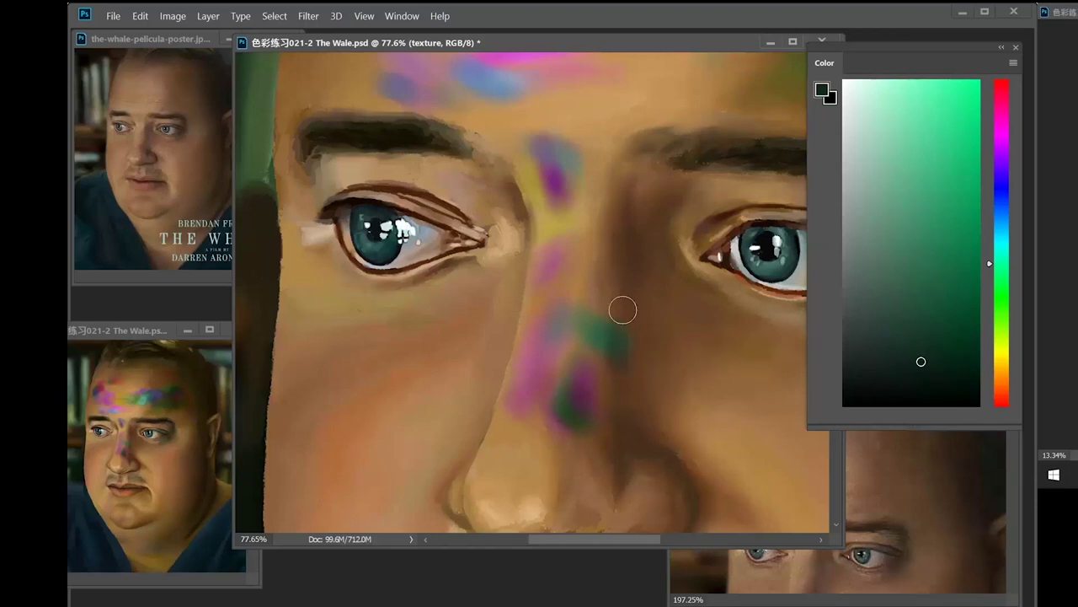
# - Blend the blue-green band on the nose using greens and greys sampled from it
pyautogui.keyDown('alt'); pyautogui.click(591, 327); pyautogui.keyUp('alt')
pyautogui.keyDown('alt'); pyautogui.click(610, 330); pyautogui.keyUp('alt')
pyautogui.moveTo(608, 329); pyautogui.dragTo(575, 320)
pyautogui.keyDown('alt'); pyautogui.click(560, 327); pyautogui.keyUp('alt')
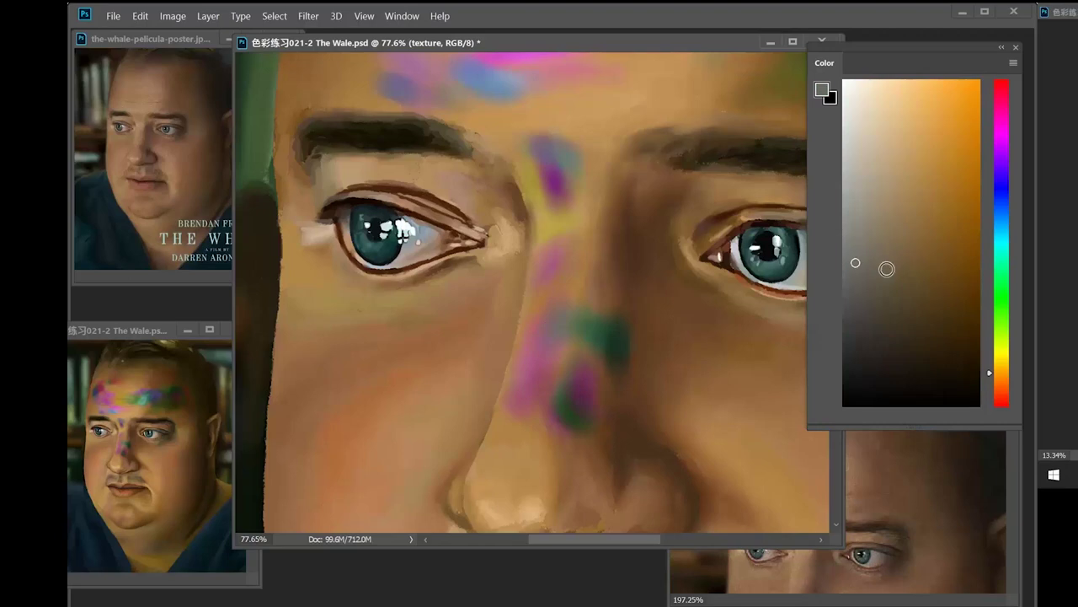
pyautogui.click(912, 299)
# - Extend the green band to the lit edge of the nose with a smaller brush and pick a lighter green
pyautogui.keyDown('alt'); pyautogui.click(545, 319); pyautogui.keyUp('alt')
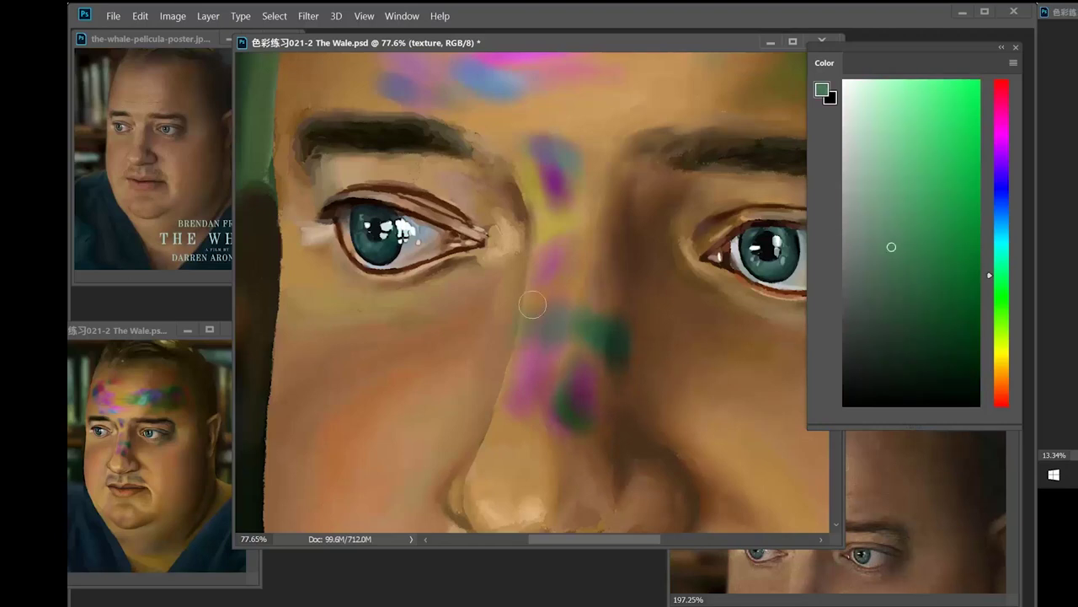
pyautogui.rightClick(663, 258)
pyautogui.click(770, 240)
pyautogui.moveTo(529, 319); pyautogui.dragTo(521, 341)
pyautogui.click(896, 200)
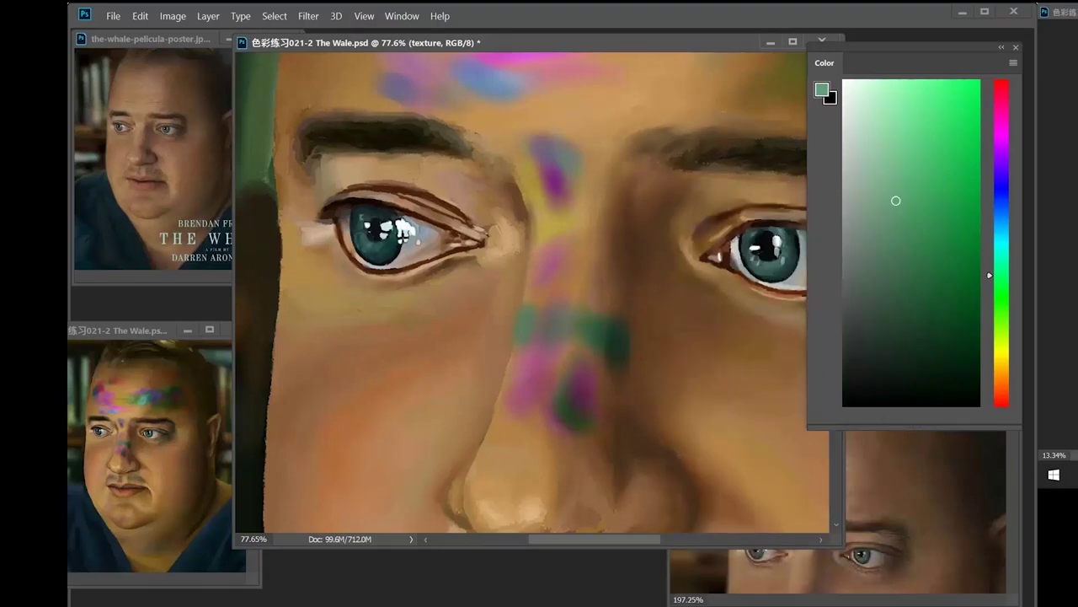
# - Soften the green band's edges on the nose with sampled pink, green and skin tones
pyautogui.keyDown('alt'); pyautogui.click(518, 361); pyautogui.keyUp('alt')
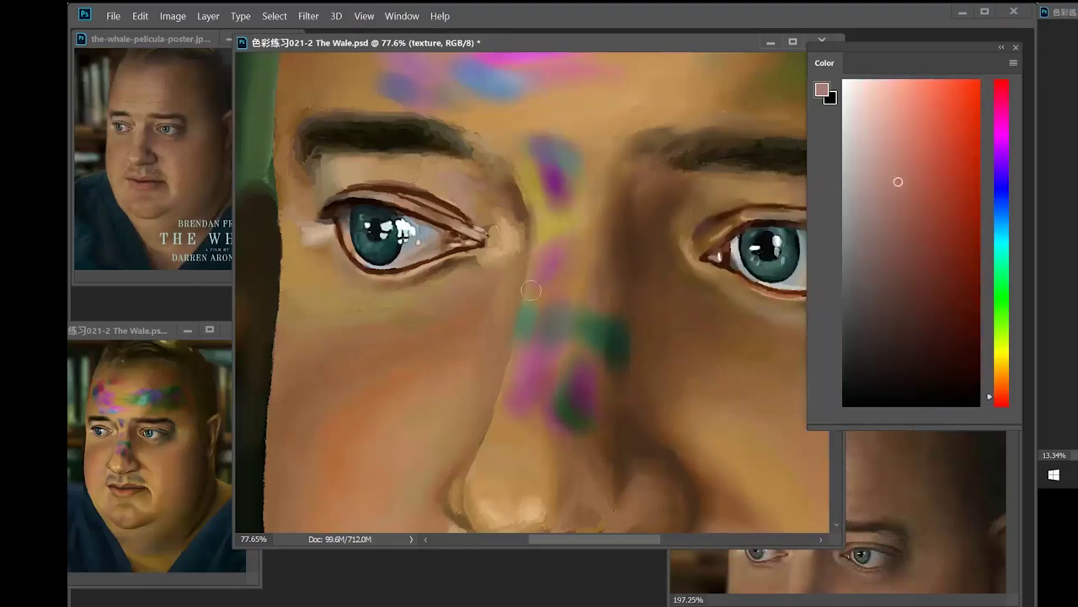
pyautogui.keyDown('alt'); pyautogui.click(529, 317); pyautogui.keyUp('alt')
pyautogui.keyDown('alt'); pyautogui.click(495, 373); pyautogui.keyUp('alt')
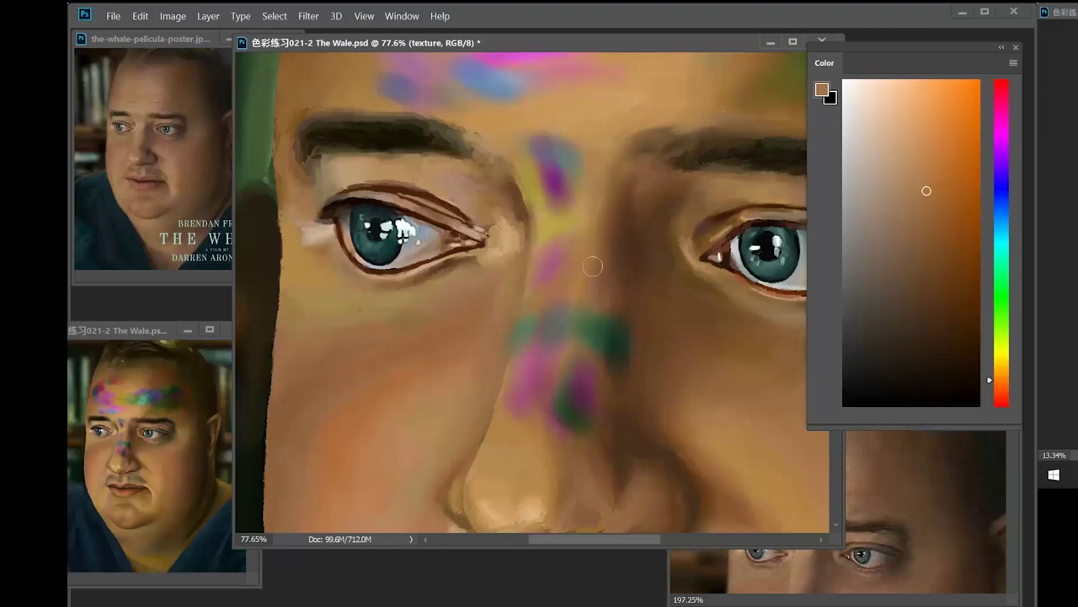
pyautogui.keyDown('alt'); pyautogui.click(546, 313); pyautogui.keyUp('alt')
pyautogui.keyDown('alt'); pyautogui.click(573, 295); pyautogui.keyUp('alt')
pyautogui.keyDown('alt'); pyautogui.click(539, 358); pyautogui.keyUp('alt')
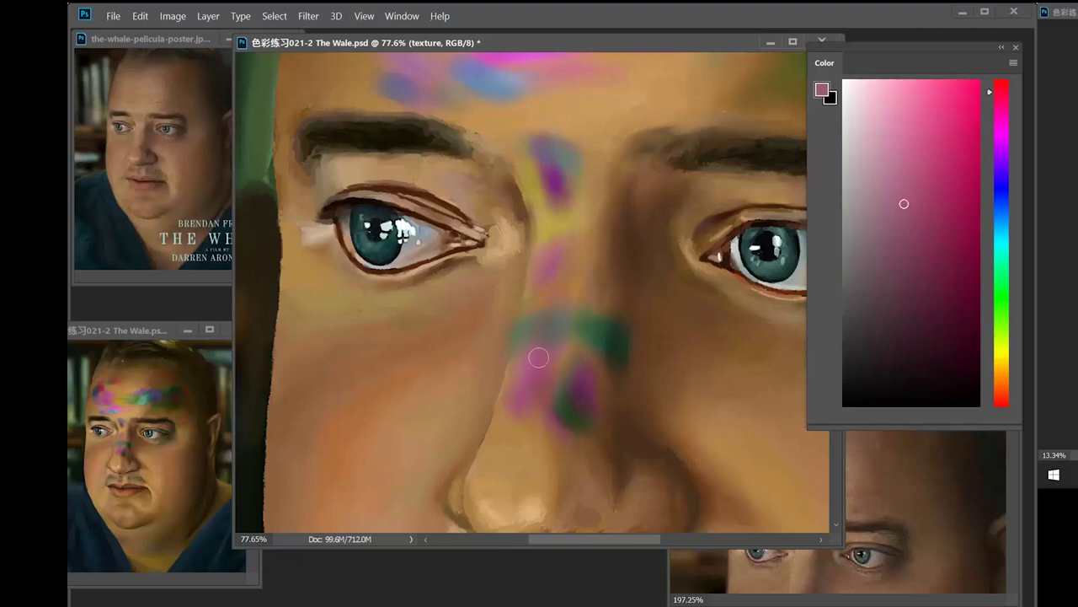
# - Adjust the brush, paint a crimson patch on the shaded cheek, and pick a darker shade
pyautogui.moveTo(611, 307); pyautogui.dragTo(545, 251)
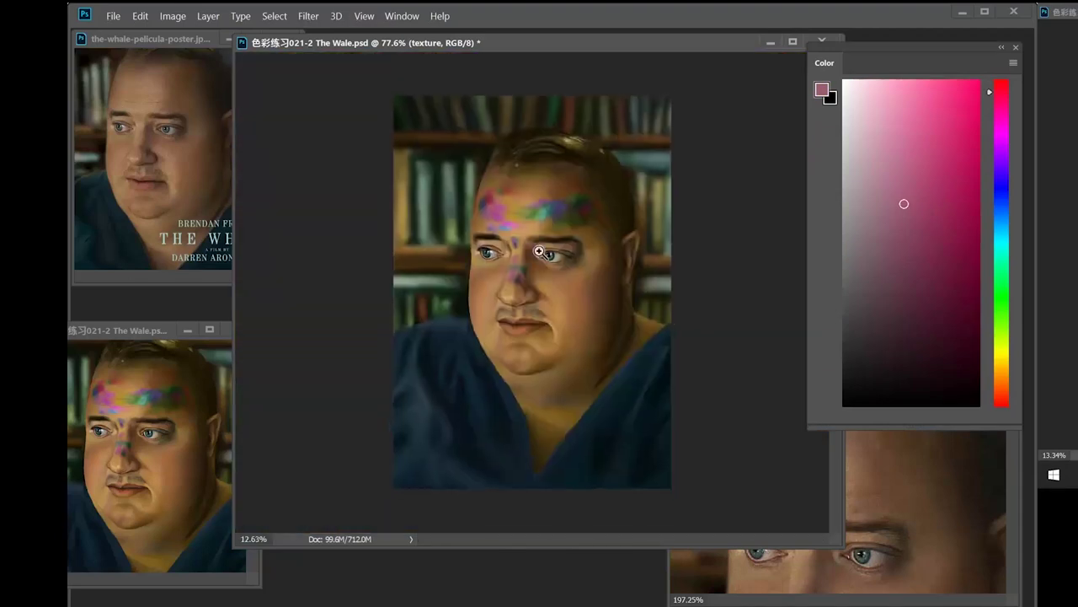
pyautogui.moveTo(568, 300)
pyautogui.mouseDown()
pyautogui.moveTo(603, 326)
pyautogui.moveTo(588, 308)
pyautogui.moveTo(537, 320)
pyautogui.mouseUp()
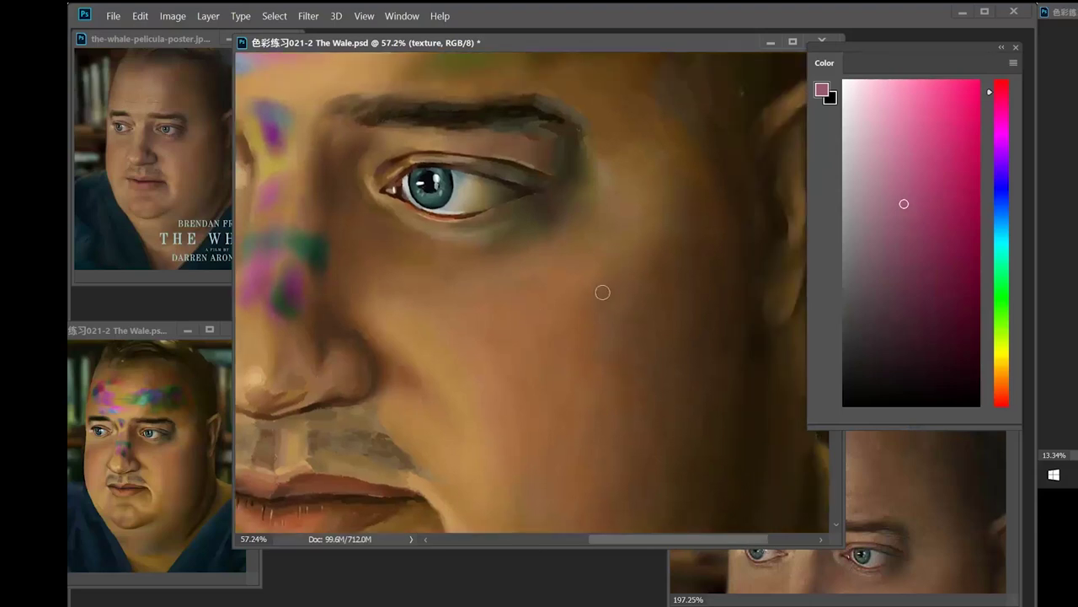
pyautogui.rightClick(603, 291)
pyautogui.moveTo(681, 212); pyautogui.dragTo(688, 209)
pyautogui.click(630, 93)
pyautogui.click(937, 251)
pyautogui.moveTo(602, 291)
pyautogui.mouseDown()
pyautogui.moveTo(621, 241)
pyautogui.moveTo(615, 295)
pyautogui.moveTo(643, 248)
pyautogui.mouseUp()
pyautogui.click(931, 294)
# - Add dark red, dark green and teal spots around the crimson patch on the cheek
pyautogui.click(1001, 396)
pyautogui.click(963, 261)
pyautogui.click(953, 346)
pyautogui.moveTo(637, 279)
pyautogui.mouseDown()
pyautogui.moveTo(662, 310)
pyautogui.moveTo(678, 308)
pyautogui.mouseUp()
pyautogui.click(1003, 317)
pyautogui.click(952, 324)
pyautogui.click(1003, 236)
pyautogui.click(961, 320)
# - Paint a violet patch below the green on the cheek, deepen it, and pick a very dark violet
pyautogui.click(1003, 150)
pyautogui.click(960, 141)
pyautogui.click(941, 186)
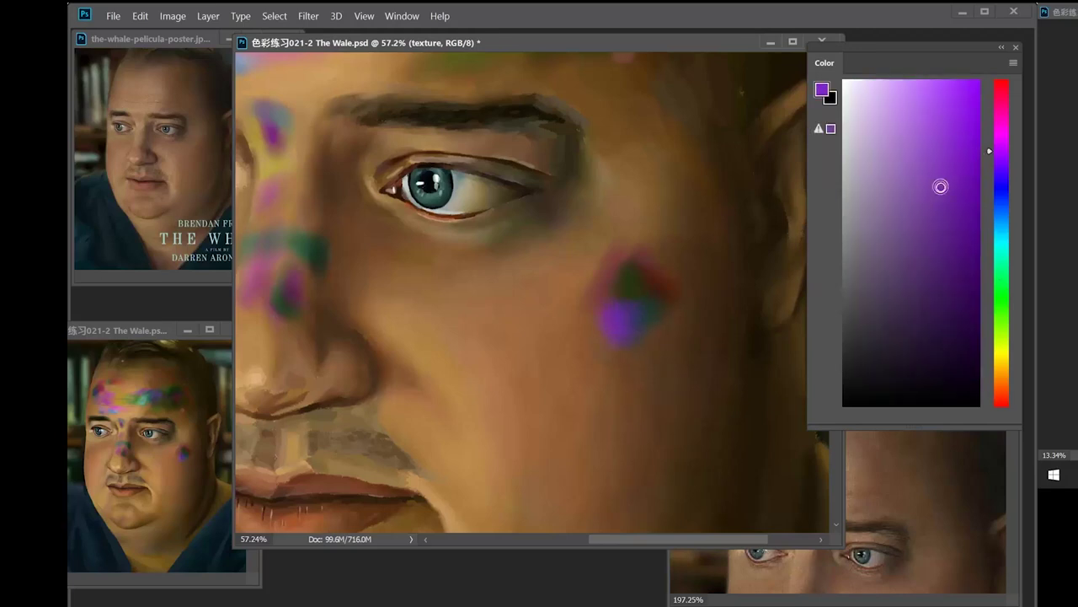
pyautogui.click(930, 262)
pyautogui.moveTo(626, 315)
pyautogui.mouseDown()
pyautogui.moveTo(641, 346)
pyautogui.moveTo(625, 298)
pyautogui.moveTo(621, 314)
pyautogui.mouseUp()
pyautogui.click(929, 296)
pyautogui.click(935, 350)
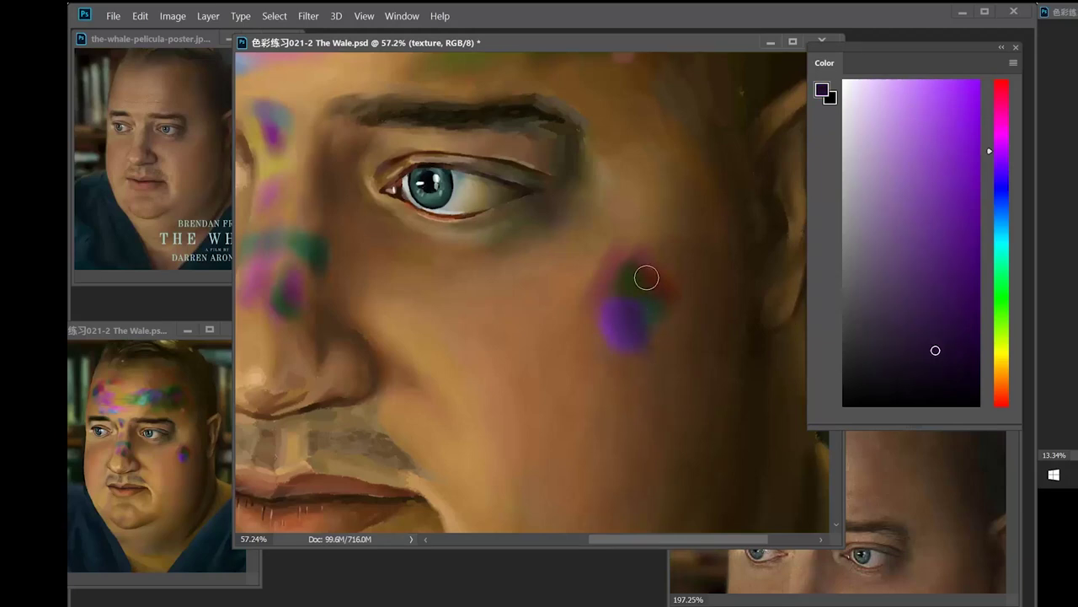
# - Blend dark and medium reddish-brown shades around the lower edge of the violet patch on the cheek
pyautogui.click(915, 253)
pyautogui.click(1002, 397)
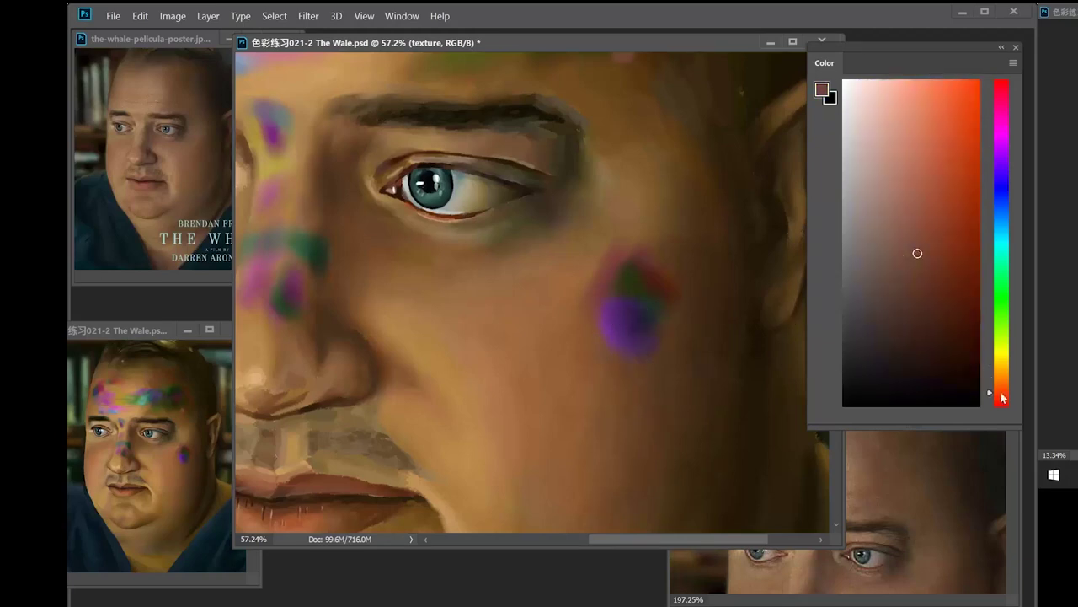
pyautogui.click(934, 276)
pyautogui.click(928, 363)
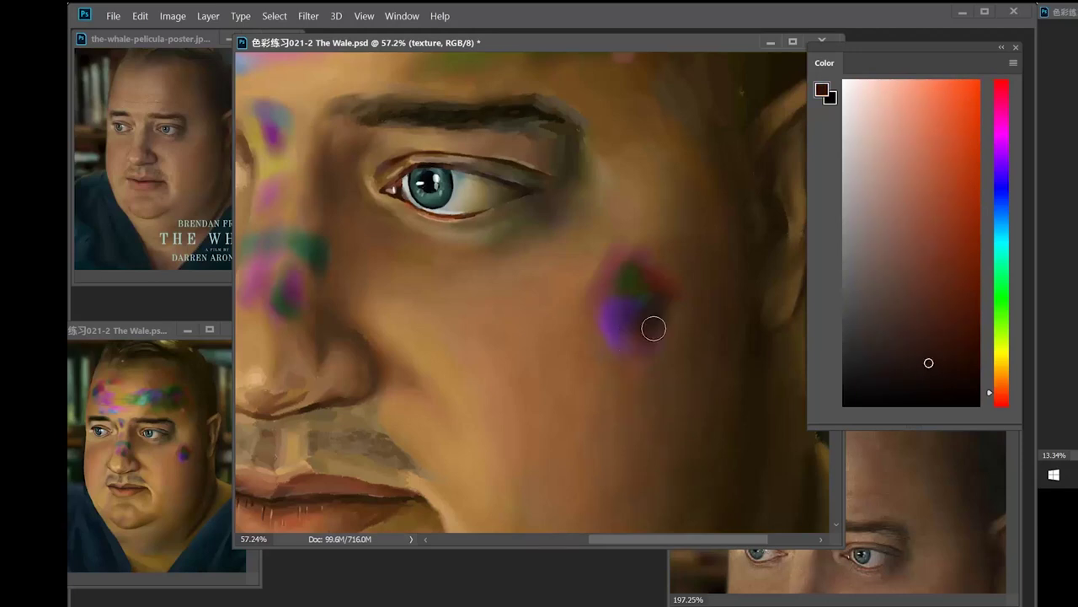
pyautogui.click(944, 274)
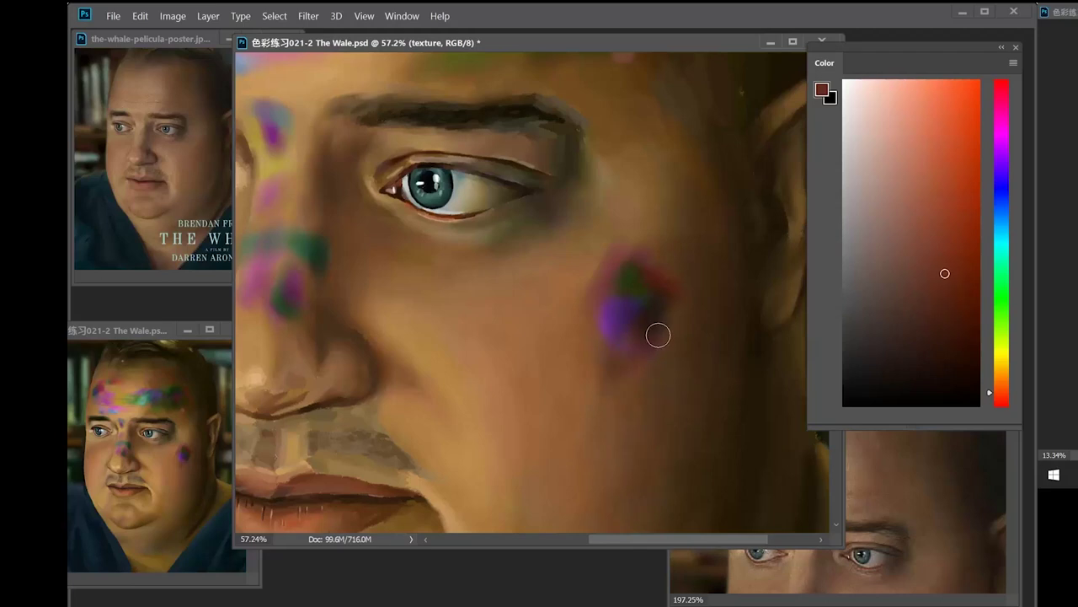
pyautogui.click(937, 228)
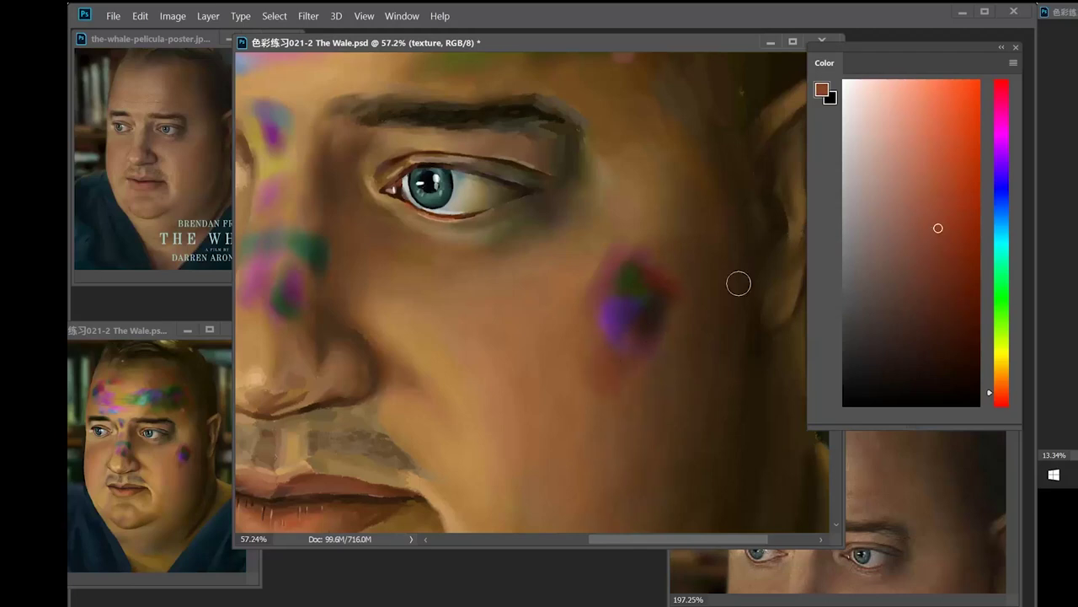
pyautogui.click(929, 198)
pyautogui.click(928, 253)
# - Sample the patch's green, darken it, and paint dark green strokes from the cheek patch down toward the jaw
pyautogui.keyDown('alt'); pyautogui.click(633, 291); pyautogui.keyUp('alt')
pyautogui.click(940, 308)
pyautogui.click(928, 353)
pyautogui.moveTo(663, 334)
pyautogui.mouseDown()
pyautogui.moveTo(649, 356)
pyautogui.moveTo(678, 350)
pyautogui.mouseUp()
pyautogui.moveTo(657, 308)
pyautogui.mouseDown()
pyautogui.moveTo(658, 369)
pyautogui.moveTo(671, 313)
pyautogui.mouseUp()
pyautogui.click(927, 387)
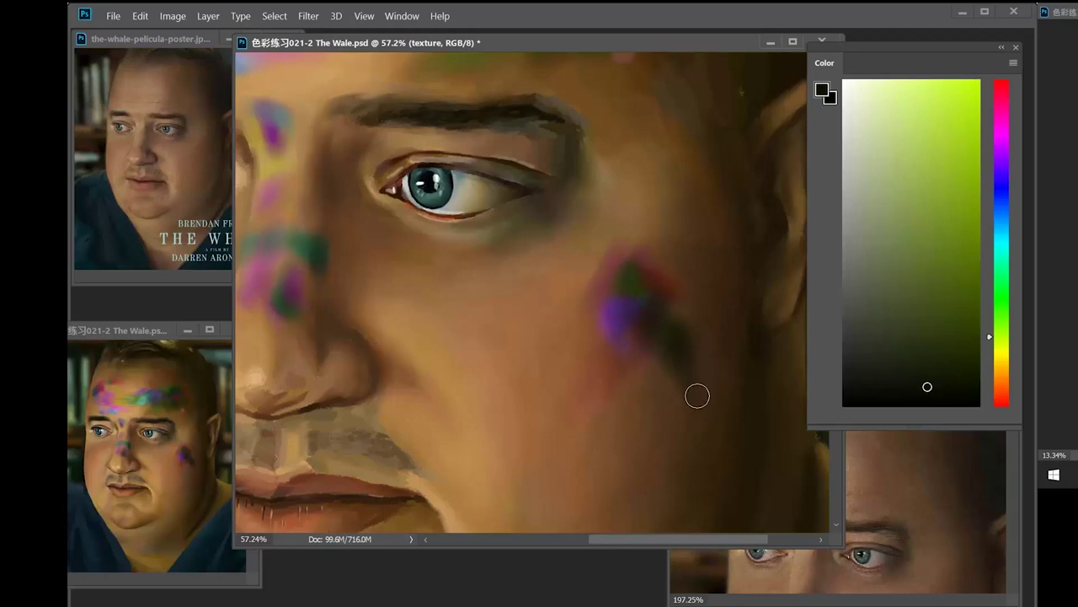
# - Paint violet strokes along and above the upper edge of the cheek patch using sampled and adjusted purples
pyautogui.keyDown('alt'); pyautogui.click(680, 311); pyautogui.keyUp('alt')
pyautogui.keyDown('alt'); pyautogui.click(677, 298); pyautogui.keyUp('alt')
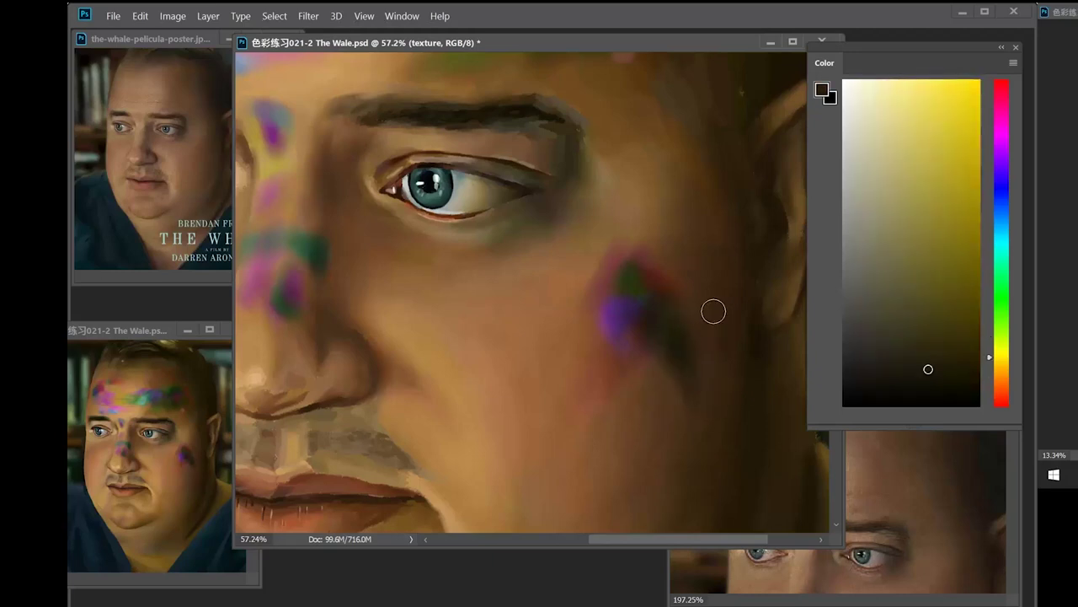
pyautogui.keyDown('alt'); pyautogui.click(649, 307); pyautogui.keyUp('alt')
pyautogui.keyDown('alt'); pyautogui.click(661, 265); pyautogui.keyUp('alt')
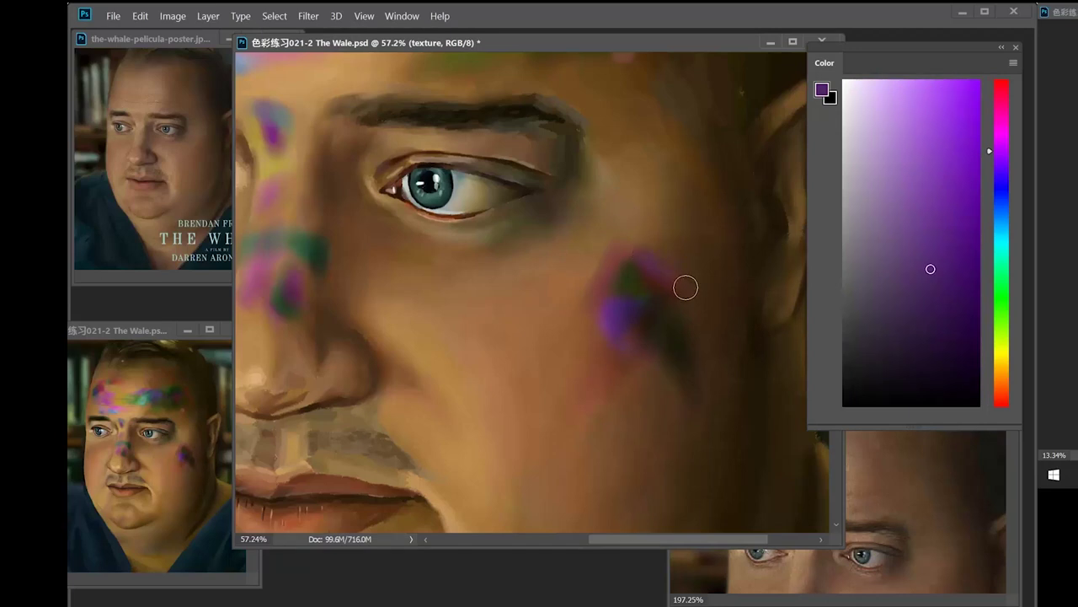
pyautogui.moveTo(675, 274); pyautogui.dragTo(649, 243)
pyautogui.click(933, 277)
pyautogui.click(904, 232)
pyautogui.keyDown('alt'); pyautogui.click(643, 253); pyautogui.keyUp('alt')
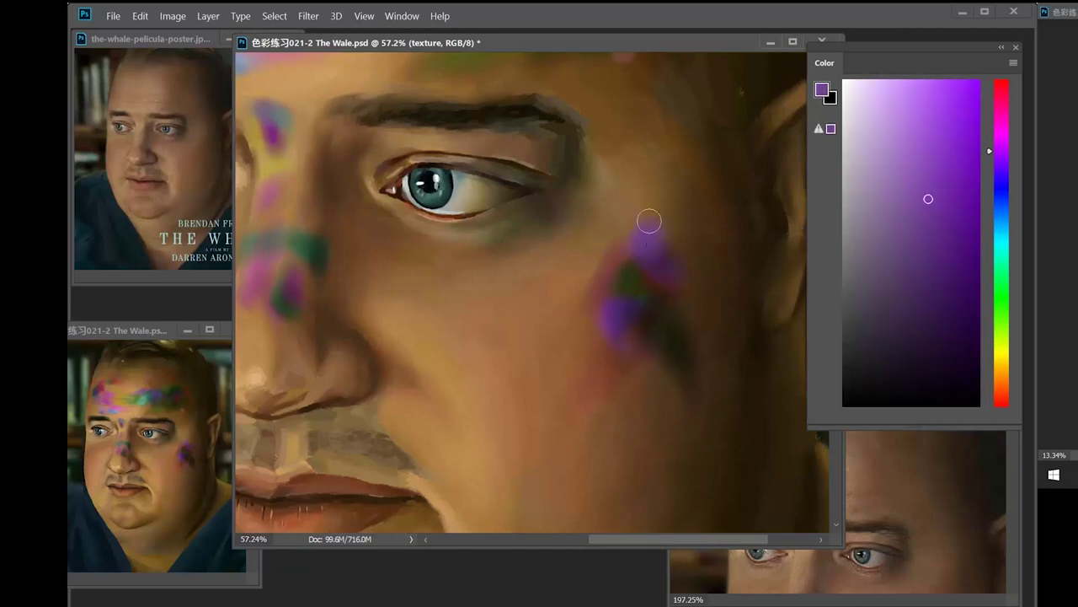
pyautogui.keyDown('alt'); pyautogui.click(675, 238); pyautogui.keyUp('alt')
pyautogui.keyDown('alt'); pyautogui.click(682, 222); pyautogui.keyUp('alt')
# - Extend the cheek patch toward the nose with olive-green and lavender strokes in sampled and adjusted shades
pyautogui.click(912, 280)
pyautogui.moveTo(664, 242)
pyautogui.mouseDown()
pyautogui.moveTo(682, 257)
pyautogui.moveTo(657, 243)
pyautogui.moveTo(599, 274)
pyautogui.moveTo(621, 282)
pyautogui.moveTo(571, 280)
pyautogui.moveTo(569, 270)
pyautogui.moveTo(573, 303)
pyautogui.mouseUp()
pyautogui.click(941, 291)
pyautogui.keyDown('alt'); pyautogui.click(710, 315); pyautogui.keyUp('alt')
pyautogui.click(943, 253)
pyautogui.click(948, 279)
pyautogui.click(930, 289)
pyautogui.keyDown('alt'); pyautogui.click(581, 274); pyautogui.keyUp('alt')
pyautogui.keyDown('alt'); pyautogui.click(595, 325); pyautogui.keyUp('alt')
pyautogui.moveTo(512, 337); pyautogui.dragTo(692, 315)
# - Browse the brush presets and choose Kyle's Spatter Brushes - Asteroid Belt at 304 px
pyautogui.rightClick(668, 211)
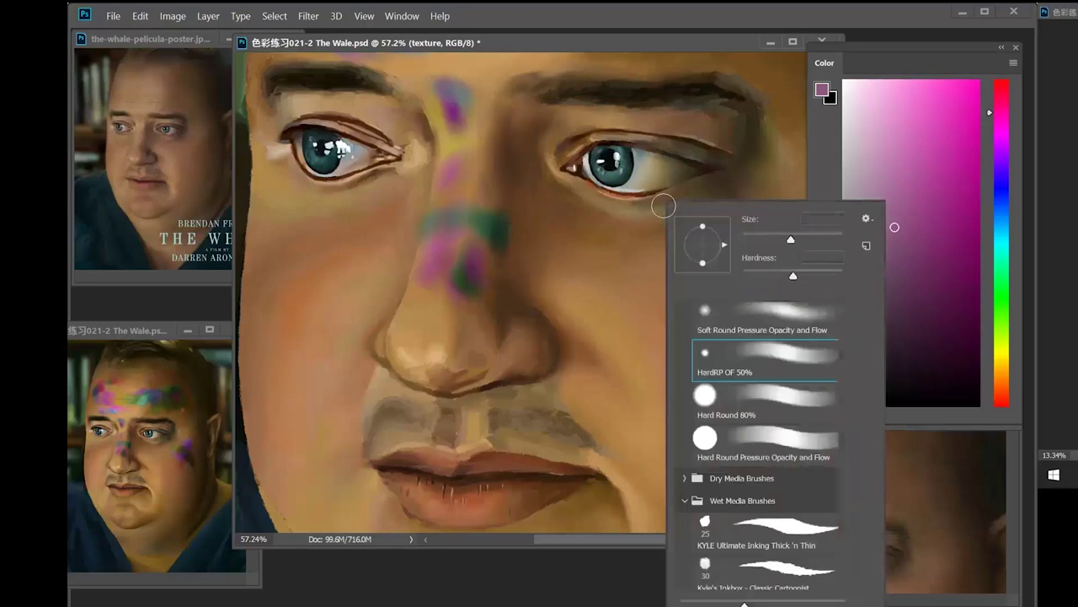
pyautogui.scroll(5, 845, 315)
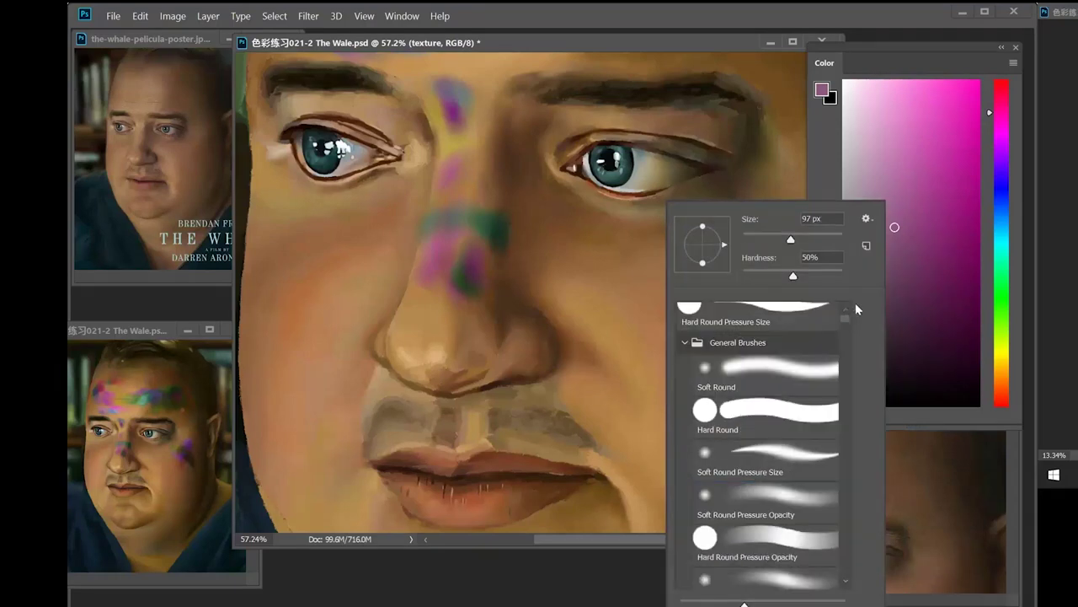
pyautogui.click(684, 342)
pyautogui.click(684, 389)
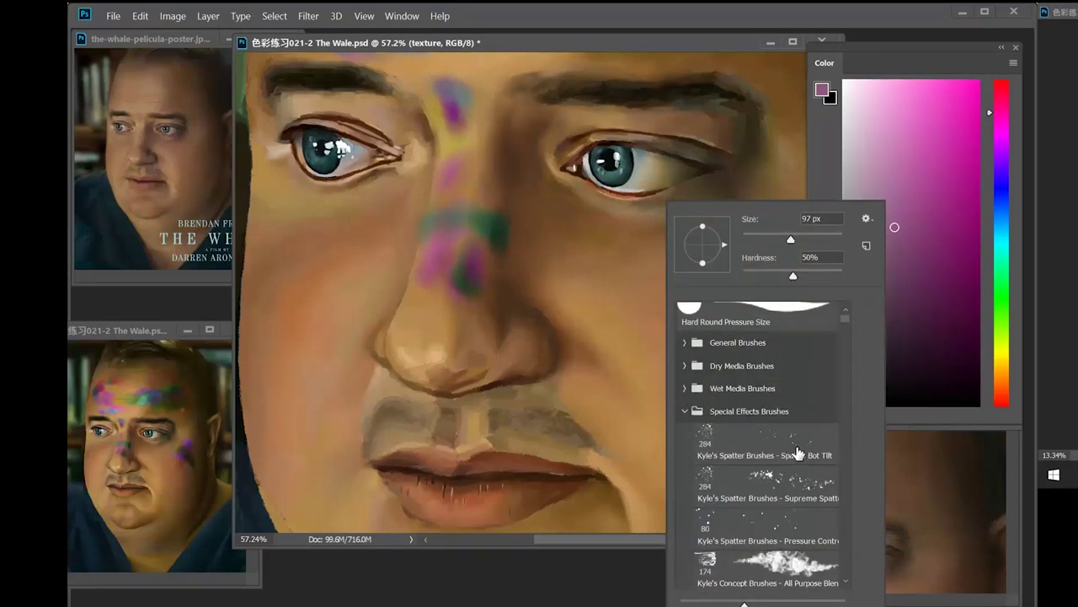
pyautogui.click(685, 412)
pyautogui.click(847, 411)
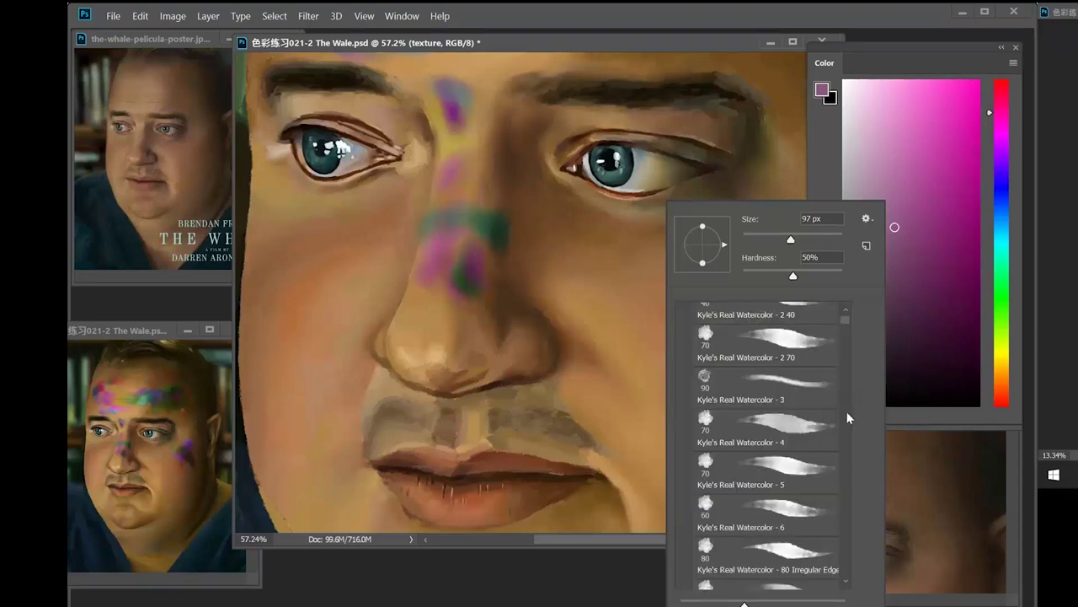
pyautogui.moveTo(846, 323); pyautogui.dragTo(847, 321)
pyautogui.click(754, 337)
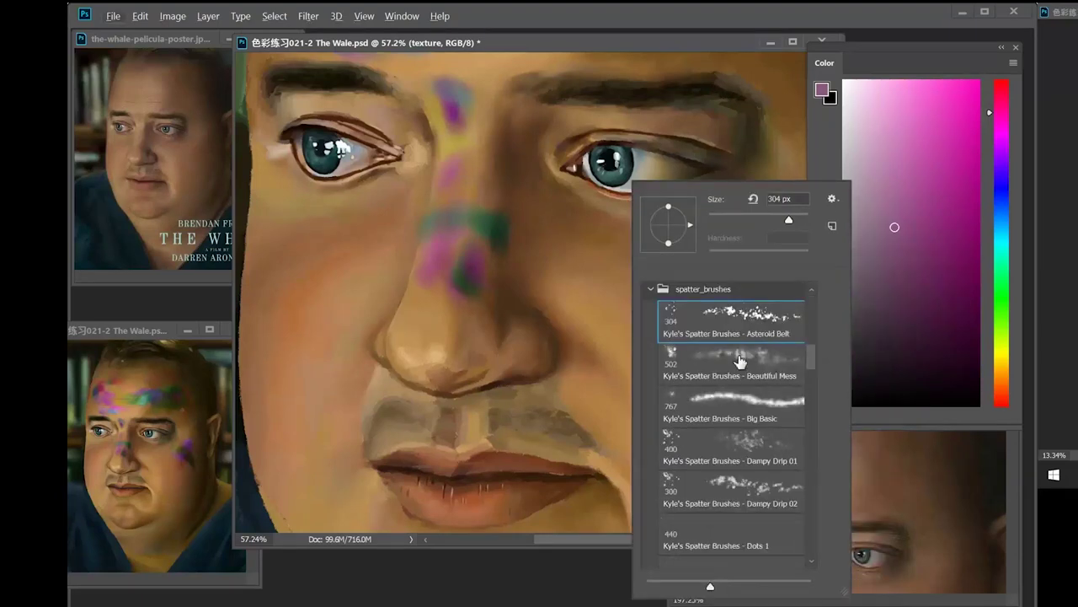
pyautogui.click(749, 452)
pyautogui.click(544, 244)
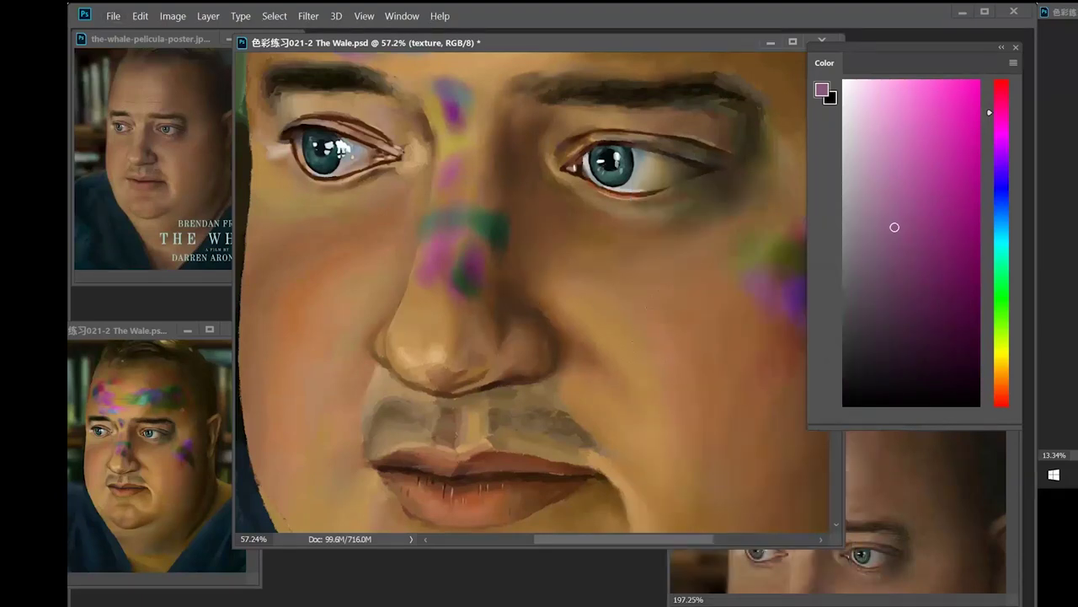
pyautogui.rightClick(667, 291)
pyautogui.click(662, 337)
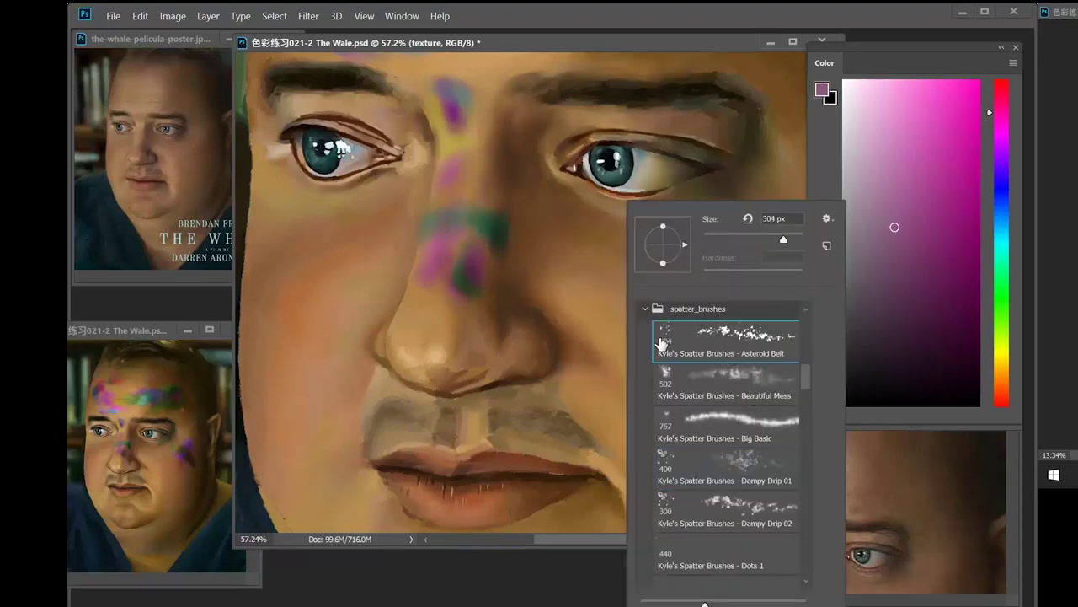
pyautogui.click(577, 265)
# - Try magenta spatter dots on the cheek beside the nose and enlarge that area in the second document view
pyautogui.click(966, 234)
pyautogui.click(644, 310)
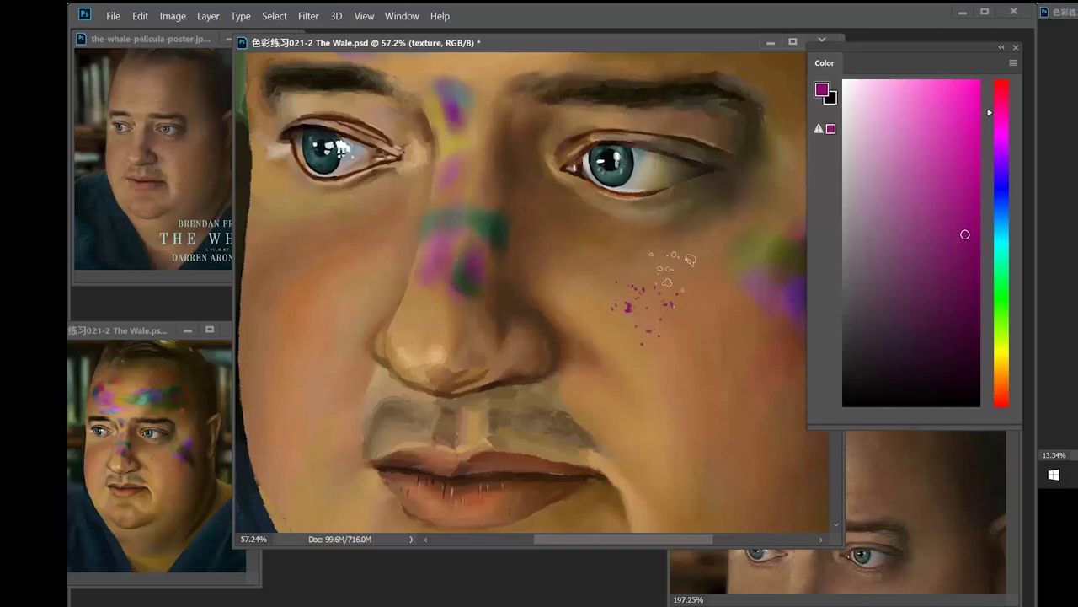
pyautogui.click(927, 204)
pyautogui.click(933, 182)
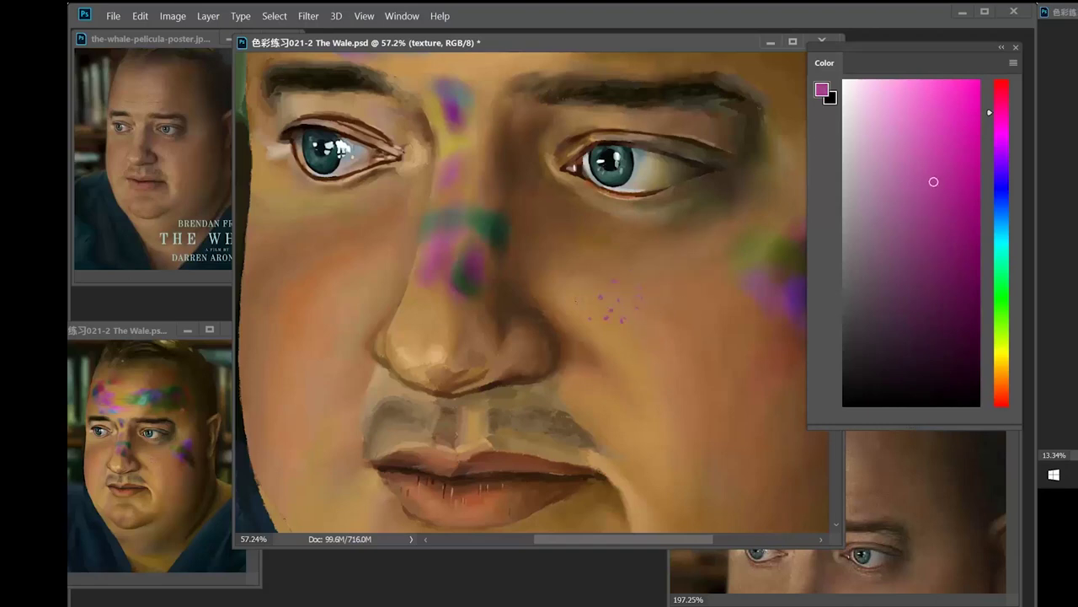
pyautogui.click(136, 338)
pyautogui.moveTo(145, 429); pyautogui.dragTo(202, 457)
pyautogui.click(621, 46)
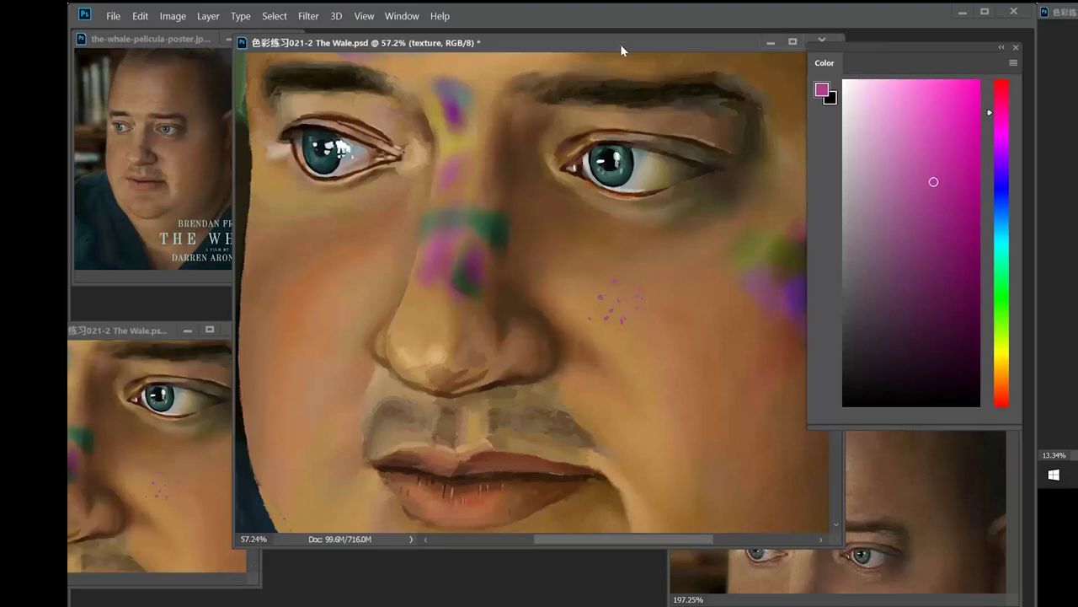
# - Try brighter magenta and green spatter over the cheek dots, undoing unwanted marks and picking a medium green
pyautogui.click(928, 155)
pyautogui.click(1003, 311)
pyautogui.click(926, 126)
pyautogui.hotkey('ctrl', 'z')
pyautogui.click(934, 162)
pyautogui.hotkey('ctrl', 'z')
pyautogui.hotkey('ctrl', 'z')
pyautogui.click(623, 301)
pyautogui.hotkey('ctrl', 'z')
pyautogui.click(945, 191)
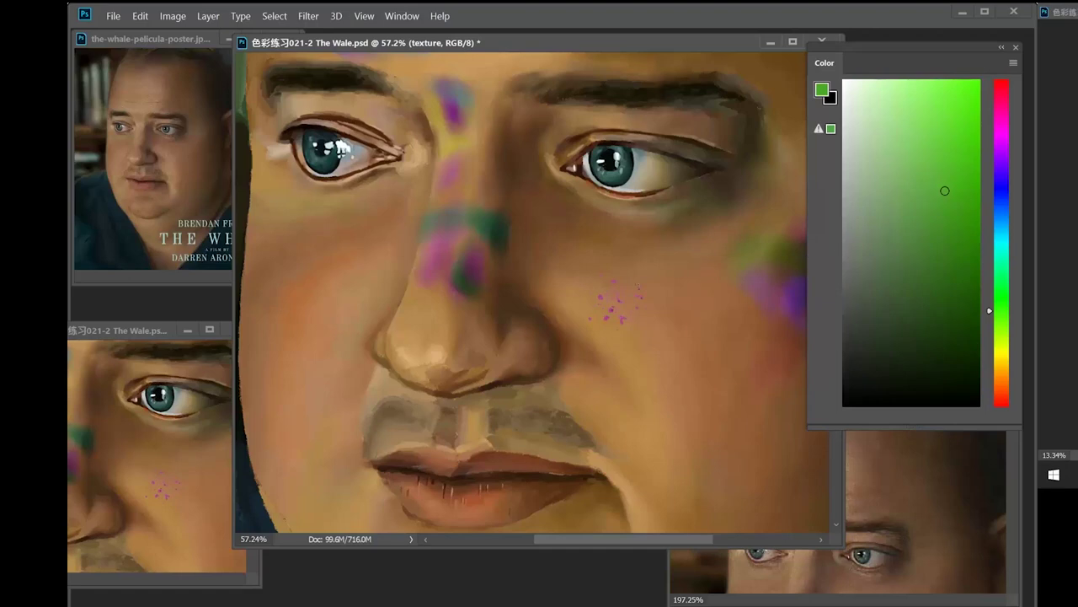
# - Try green and dark green spatter on the lower cheek and inspect the dots up close
pyautogui.moveTo(662, 334); pyautogui.dragTo(544, 284)
pyautogui.click(956, 254)
pyautogui.click(650, 317)
pyautogui.hotkey('ctrl', 'z')
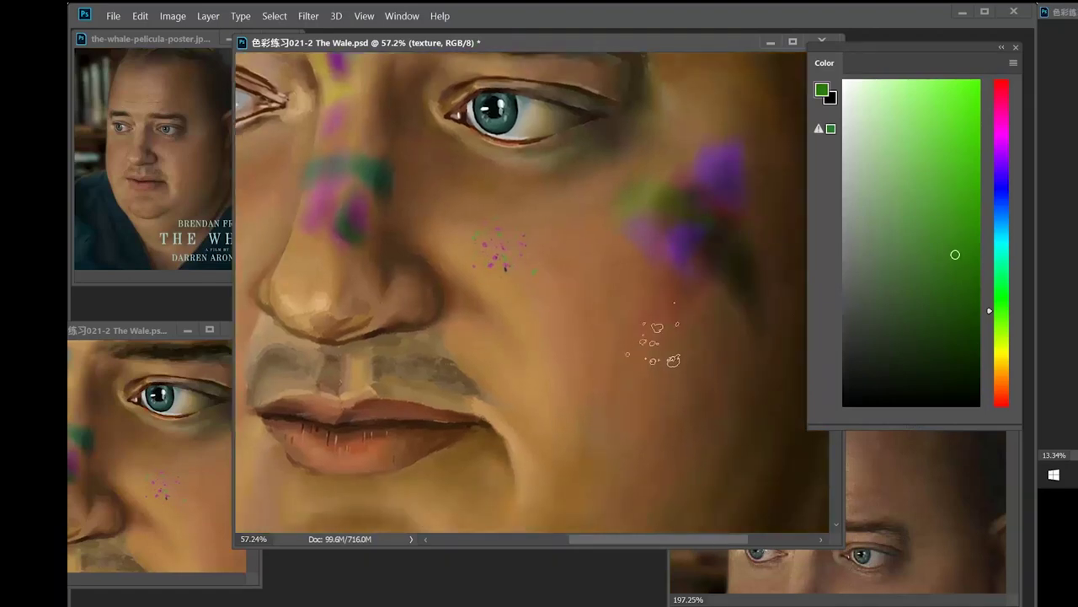
pyautogui.click(642, 379)
pyautogui.hotkey('ctrl', 'z')
pyautogui.click(955, 294)
pyautogui.click(676, 388)
pyautogui.moveTo(622, 374)
pyautogui.mouseDown()
pyautogui.moveTo(588, 360)
pyautogui.moveTo(621, 366)
pyautogui.moveTo(613, 357)
pyautogui.mouseUp()
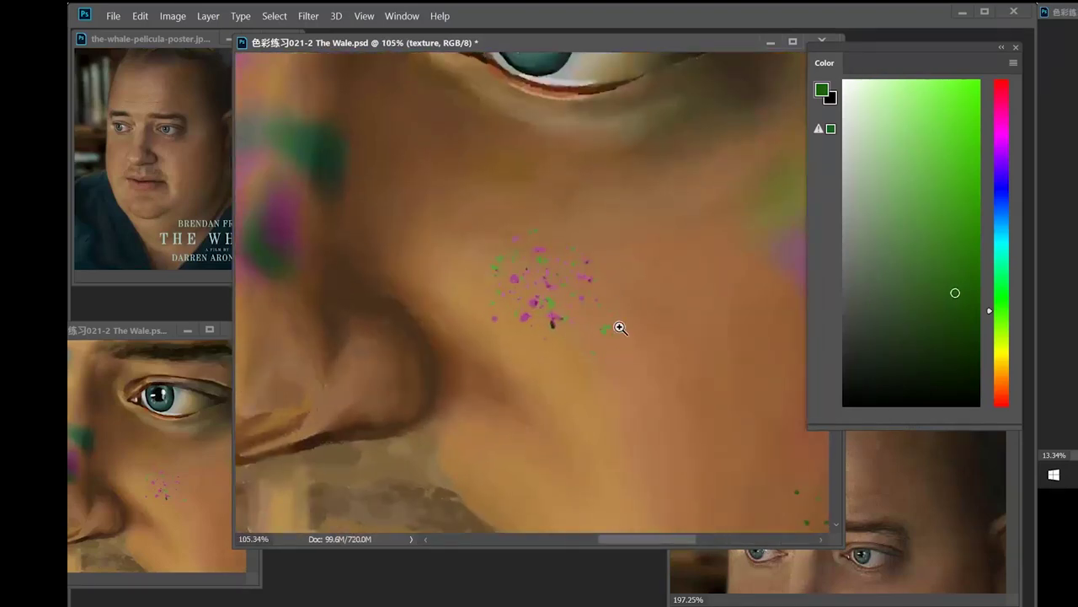
pyautogui.moveTo(598, 320); pyautogui.dragTo(657, 305)
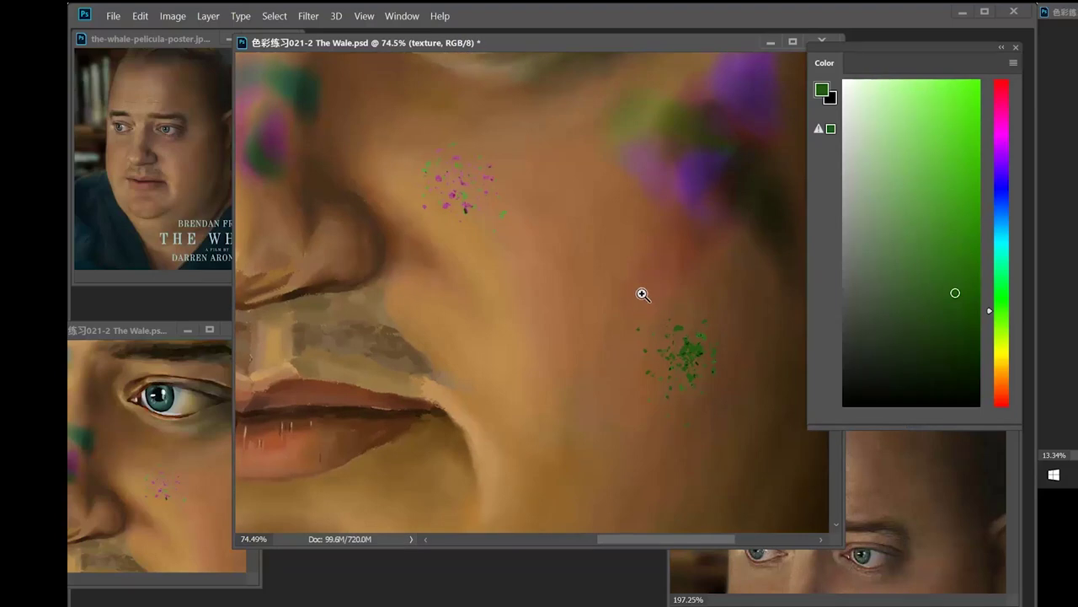
# - Lock the texture layer's transparent pixels and try recoloring the spatter dots beside the nose with varied shades
pyautogui.press('F7')
pyautogui.click(872, 159)
pyautogui.press('b')
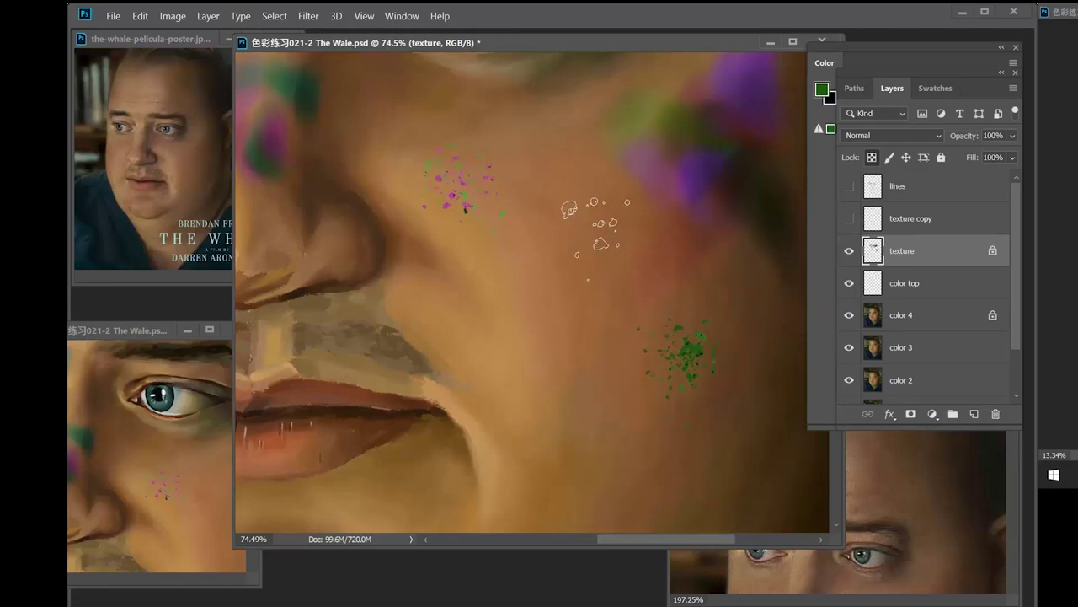
pyautogui.press('F6')
pyautogui.click(927, 259)
pyautogui.click(906, 175)
pyautogui.press('F6')
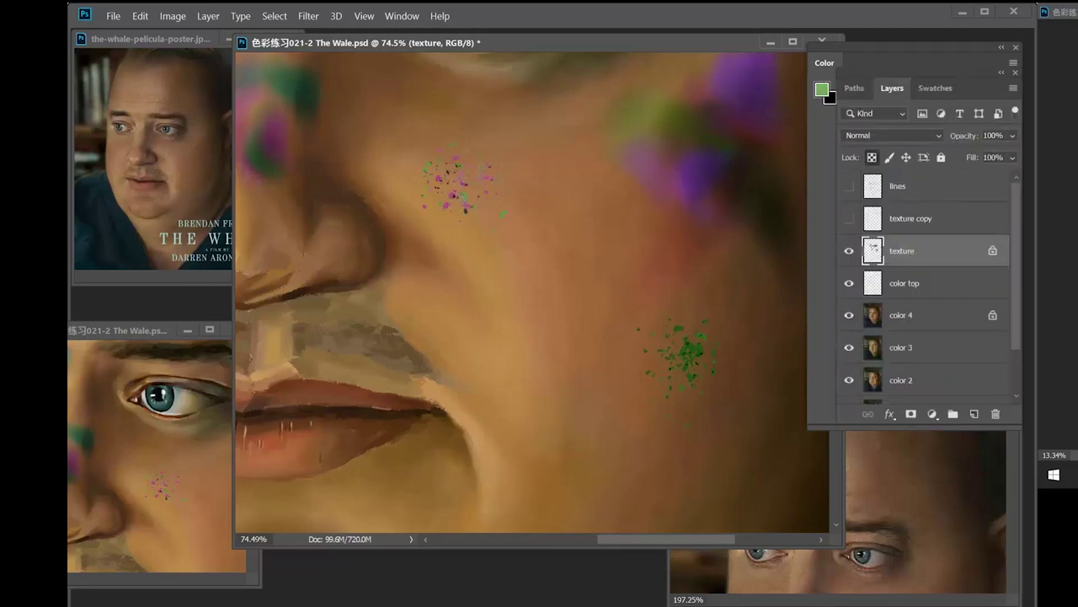
pyautogui.press('F6')
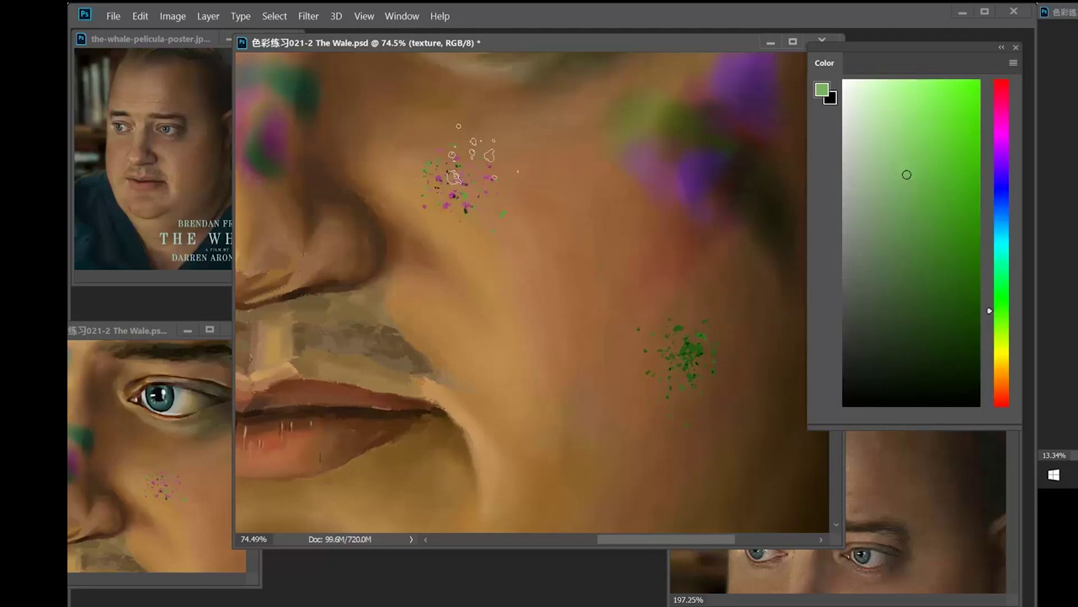
pyautogui.moveTo(438, 172); pyautogui.dragTo(491, 237)
pyautogui.moveTo(507, 273); pyautogui.dragTo(440, 242)
pyautogui.moveTo(482, 295); pyautogui.dragTo(474, 283)
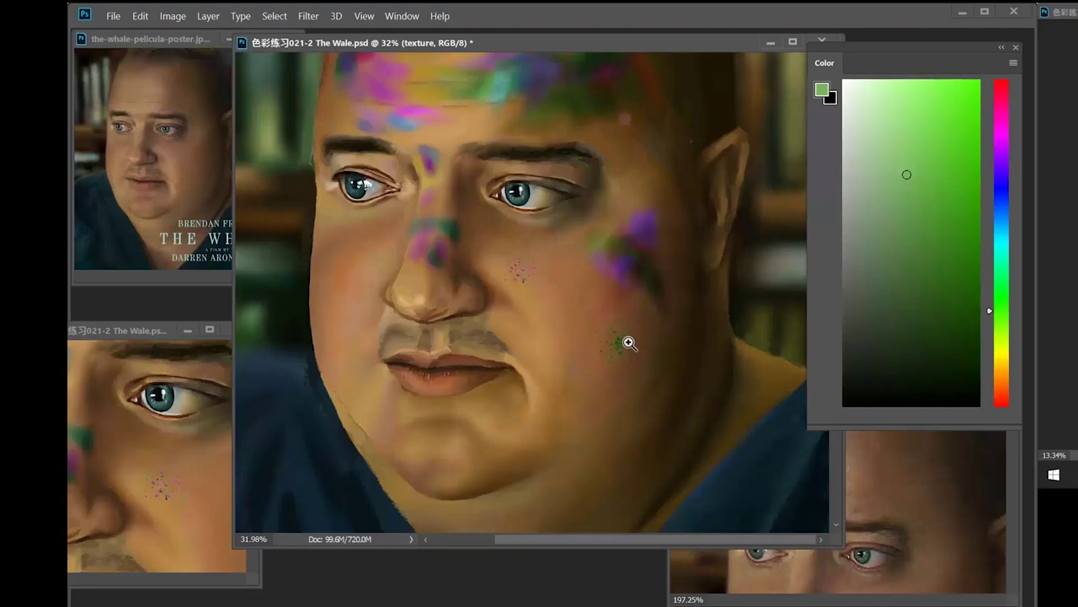
# - Clear the spatter dots from the cheek and switch to the Soft Round Pressure Opacity and Flow brush
pyautogui.scroll(-5, 628, 343)
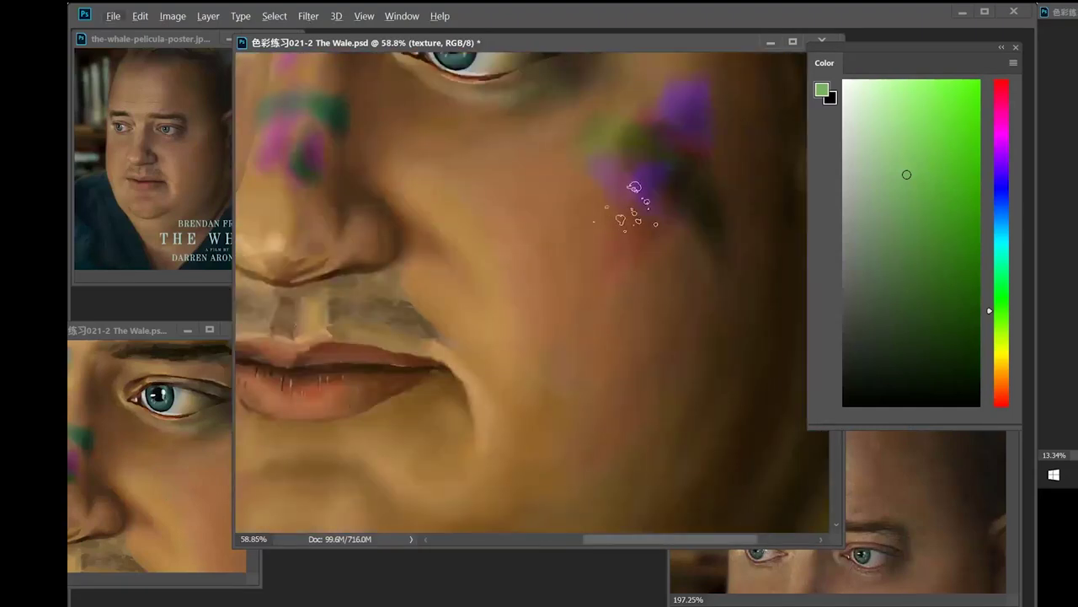
pyautogui.rightClick(627, 199)
pyautogui.moveTo(806, 371); pyautogui.dragTo(810, 320)
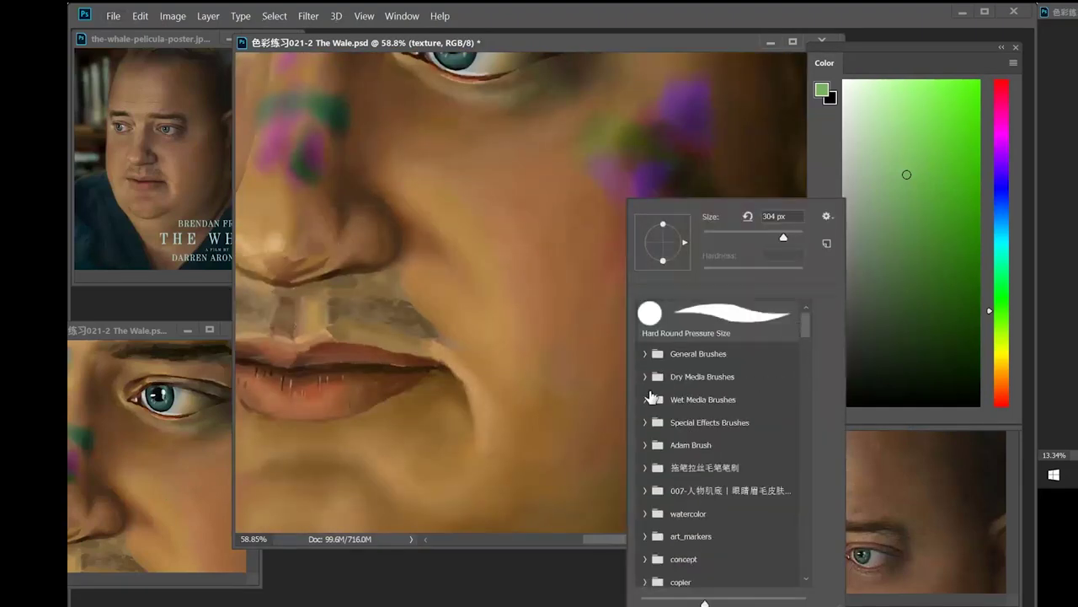
pyautogui.click(645, 353)
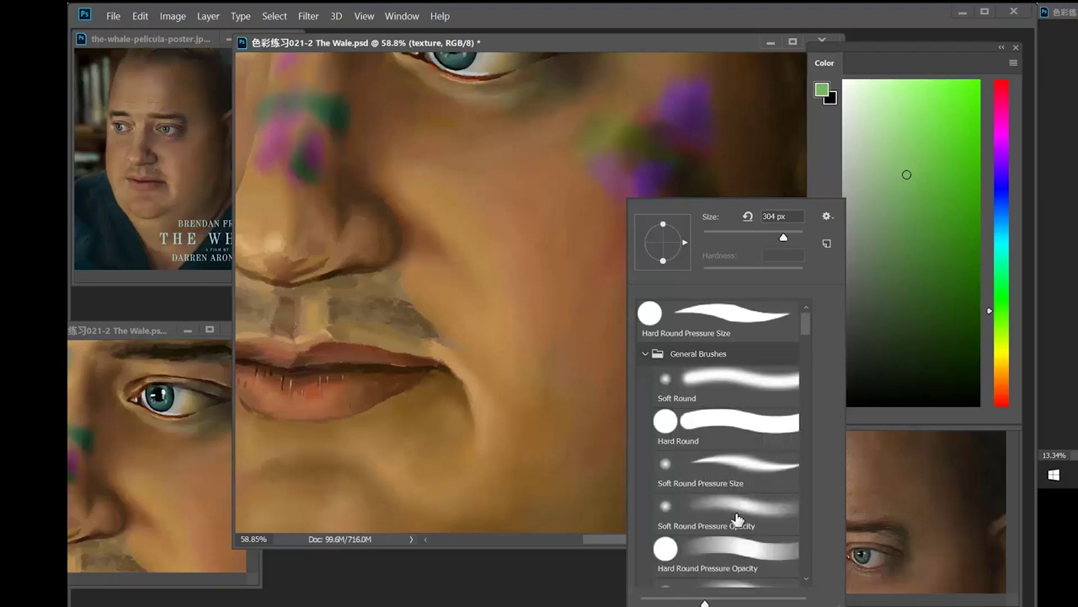
pyautogui.click(754, 518)
pyautogui.click(806, 420)
pyautogui.click(743, 330)
pyautogui.moveTo(548, 237); pyautogui.dragTo(582, 254)
pyautogui.hotkey('ctrl', 'z')
pyautogui.rightClick(609, 201)
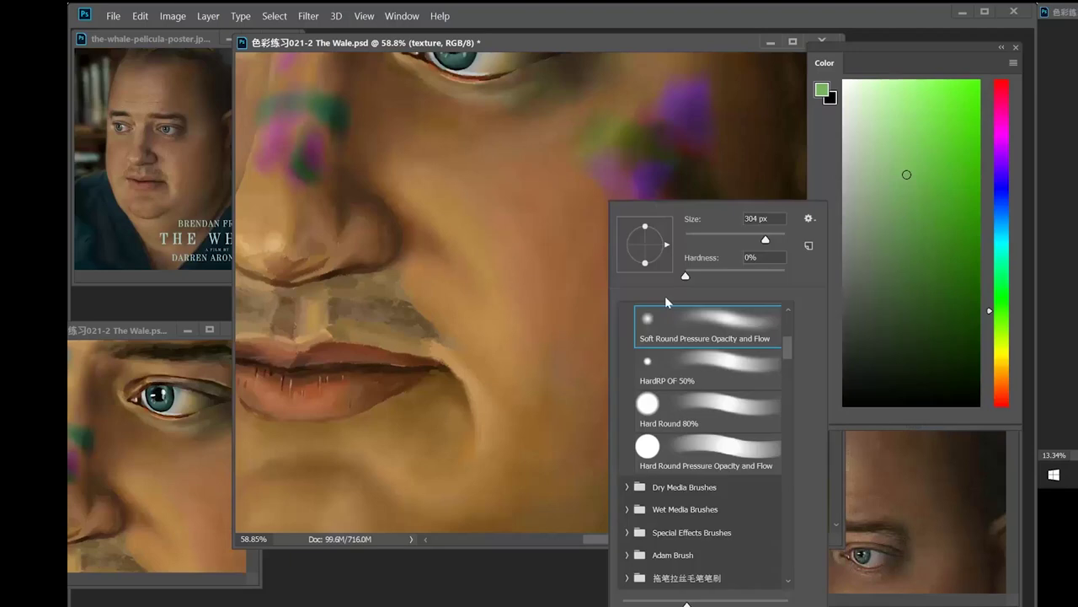
pyautogui.scroll(3, 787, 320)
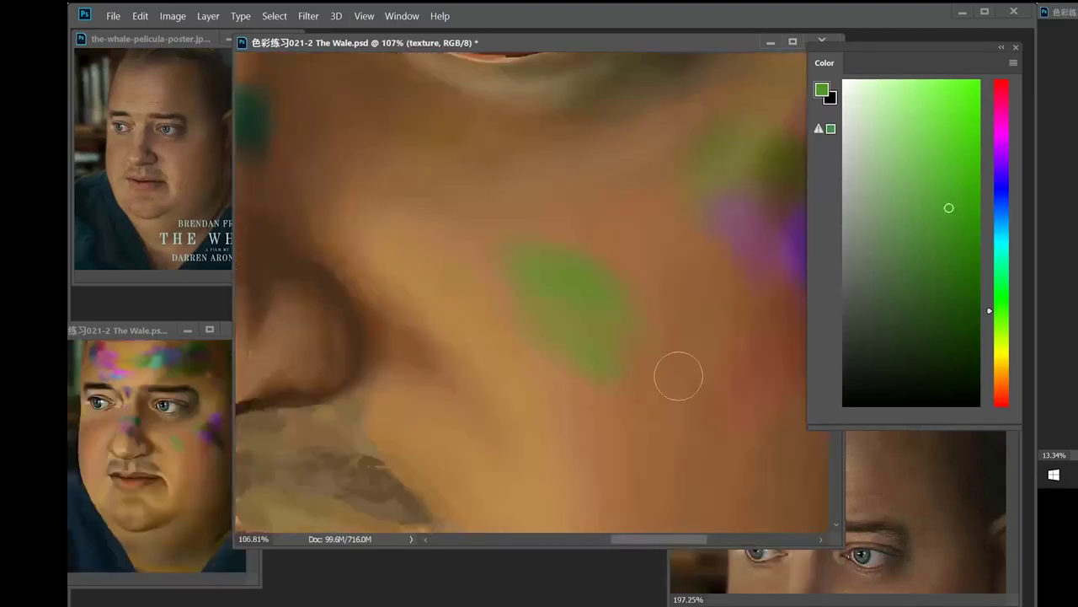
# - Paint strokes across and around the green patch on the cheek beside the nose, using sampled neighboring colors
pyautogui.moveTo(472, 236); pyautogui.dragTo(623, 371)
pyautogui.moveTo(590, 303)
pyautogui.mouseDown()
pyautogui.moveTo(660, 386)
pyautogui.moveTo(666, 358)
pyautogui.mouseUp()
pyautogui.keyDown('alt'); pyautogui.click(708, 282); pyautogui.keyUp('alt')
pyautogui.moveTo(616, 318)
pyautogui.mouseDown()
pyautogui.moveTo(612, 361)
pyautogui.moveTo(543, 400)
pyautogui.mouseUp()
pyautogui.keyDown('alt'); pyautogui.click(522, 333); pyautogui.keyUp('alt')
pyautogui.moveTo(540, 282); pyautogui.dragTo(615, 264)
pyautogui.keyDown('alt'); pyautogui.click(630, 281); pyautogui.keyUp('alt')
pyautogui.moveTo(557, 202)
pyautogui.mouseDown()
pyautogui.moveTo(570, 227)
pyautogui.moveTo(521, 216)
pyautogui.moveTo(556, 255)
pyautogui.mouseUp()
# - Blend the upper edge of the green cheek patch with more strokes in repeatedly sampled tones
pyautogui.keyDown('alt'); pyautogui.click(548, 222); pyautogui.keyUp('alt')
pyautogui.keyDown('alt'); pyautogui.click(515, 253); pyautogui.keyUp('alt')
pyautogui.keyDown('alt'); pyautogui.click(540, 212); pyautogui.keyUp('alt')
pyautogui.moveTo(506, 211)
pyautogui.mouseDown()
pyautogui.moveTo(575, 210)
pyautogui.moveTo(614, 173)
pyautogui.moveTo(577, 226)
pyautogui.mouseUp()
pyautogui.keyDown('alt'); pyautogui.click(497, 269); pyautogui.keyUp('alt')
pyautogui.keyDown('alt'); pyautogui.click(614, 172); pyautogui.keyUp('alt')
pyautogui.keyDown('alt'); pyautogui.click(678, 220); pyautogui.keyUp('alt')
pyautogui.keyDown('alt'); pyautogui.click(644, 244); pyautogui.keyUp('alt')
pyautogui.moveTo(604, 317)
pyautogui.mouseDown()
pyautogui.moveTo(380, 315)
pyautogui.moveTo(440, 313)
pyautogui.mouseUp()
# - Create a new layer named texture2, pick a pale grey, and paint a thin curved streak on the lower cheek
pyautogui.hotkey('ctrl', 'shift', 'n')
pyautogui.moveTo(594, 296)
pyautogui.mouseDown()
pyautogui.moveTo(514, 297)
pyautogui.moveTo(750, 305)
pyautogui.moveTo(637, 262)
pyautogui.moveTo(630, 425)
pyautogui.moveTo(633, 412)
pyautogui.mouseUp()
pyautogui.click(845, 158)
pyautogui.rightClick(647, 291)
pyautogui.click(743, 236)
pyautogui.click(702, 32)
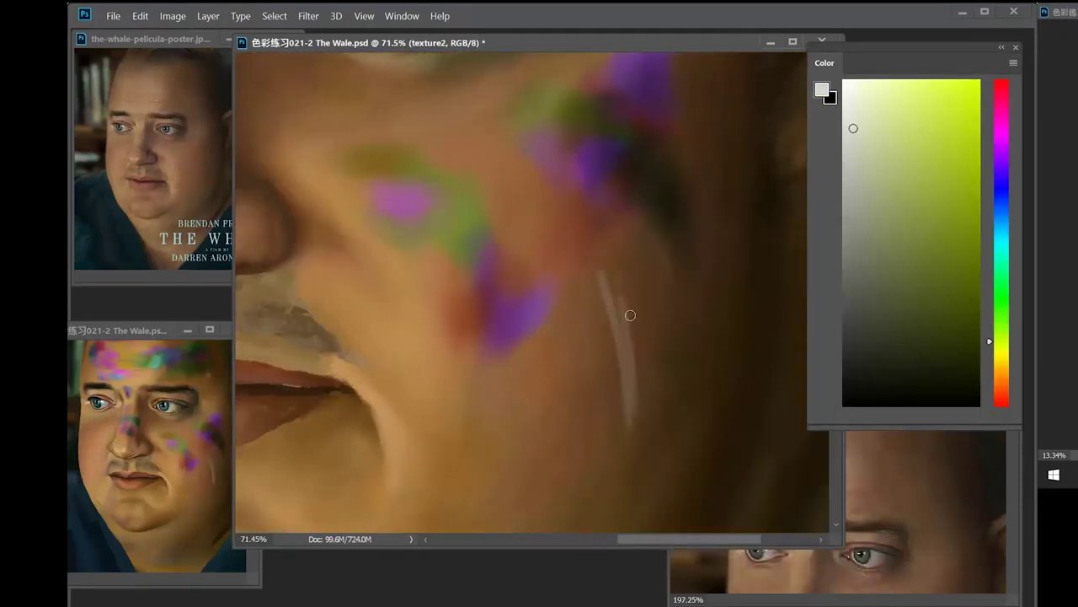
# - Add thin parallel pale grey streaks beside the first one on the lower cheek
pyautogui.moveTo(604, 310); pyautogui.dragTo(618, 410)
pyautogui.moveTo(590, 337); pyautogui.dragTo(605, 417)
pyautogui.moveTo(598, 324); pyautogui.dragTo(607, 423)
pyautogui.moveTo(581, 347)
pyautogui.mouseDown()
pyautogui.moveTo(592, 419)
pyautogui.moveTo(599, 412)
pyautogui.mouseUp()
pyautogui.moveTo(635, 337); pyautogui.dragTo(642, 394)
pyautogui.moveTo(608, 339); pyautogui.dragTo(618, 415)
pyautogui.moveTo(620, 360); pyautogui.dragTo(631, 414)
pyautogui.moveTo(632, 323); pyautogui.dragTo(646, 406)
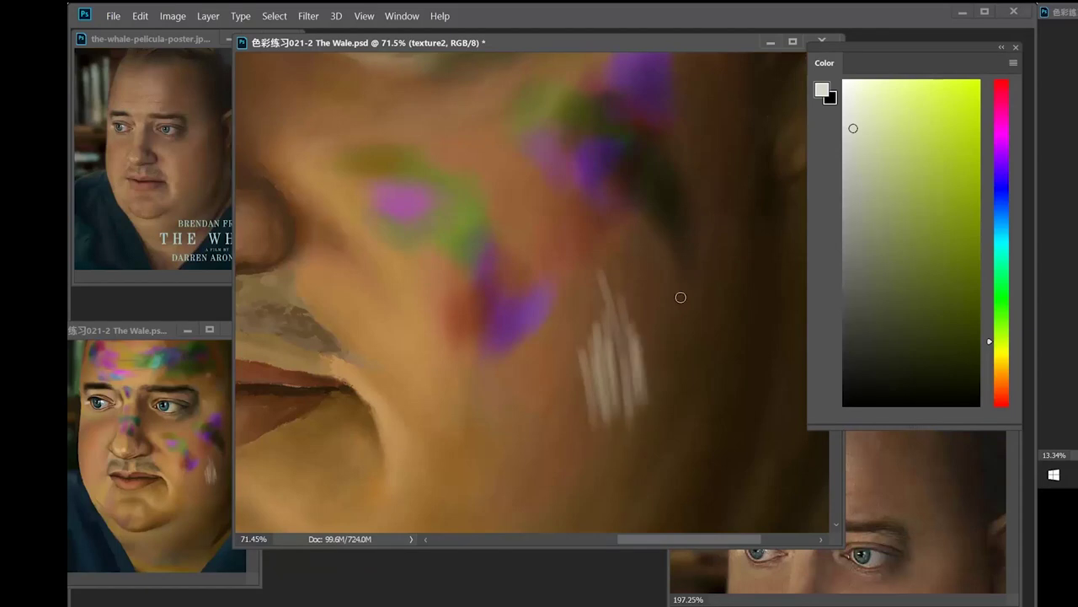
# - Fill between and below the pale cheek streaks with strokes in medium and darker neutral greys
pyautogui.click(845, 198)
pyautogui.moveTo(609, 347)
pyautogui.mouseDown()
pyautogui.moveTo(610, 457)
pyautogui.moveTo(624, 373)
pyautogui.moveTo(637, 439)
pyautogui.moveTo(636, 381)
pyautogui.moveTo(645, 443)
pyautogui.mouseUp()
pyautogui.click(845, 279)
pyautogui.moveTo(613, 383); pyautogui.dragTo(625, 472)
pyautogui.moveTo(628, 424); pyautogui.dragTo(646, 470)
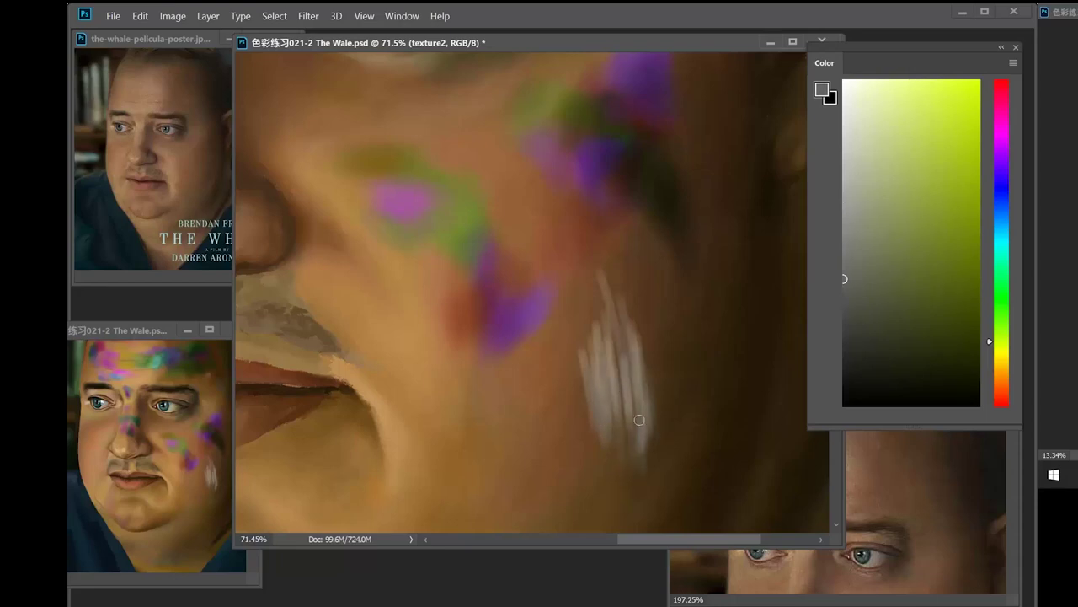
pyautogui.moveTo(644, 380); pyautogui.dragTo(651, 433)
pyautogui.moveTo(644, 348); pyautogui.dragTo(655, 413)
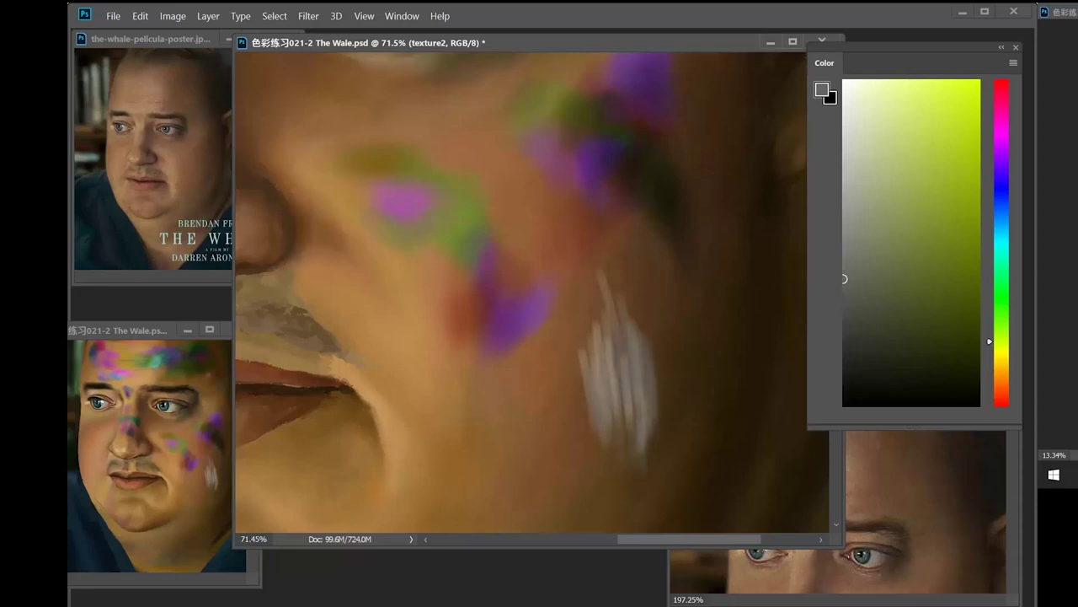
# - Soften the top of the grey lower-cheek patch with sampled skin tone and brush lighter and medium greys across its middle
pyautogui.keyDown('alt'); pyautogui.click(592, 317); pyautogui.keyUp('alt')
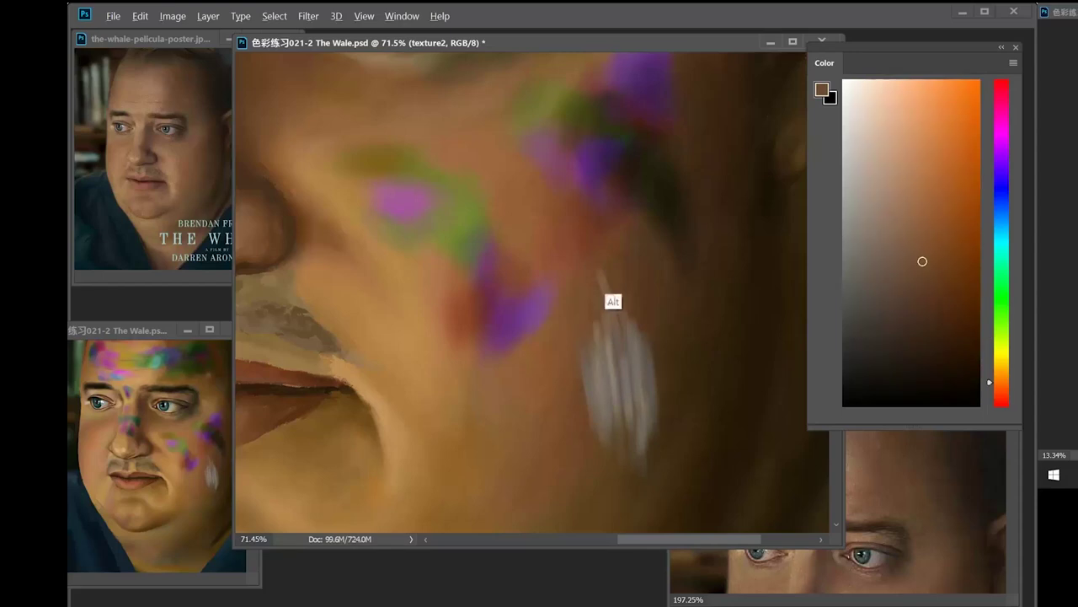
pyautogui.keyDown('alt'); pyautogui.click(645, 368); pyautogui.keyUp('alt')
pyautogui.scroll(-2, 649, 396)
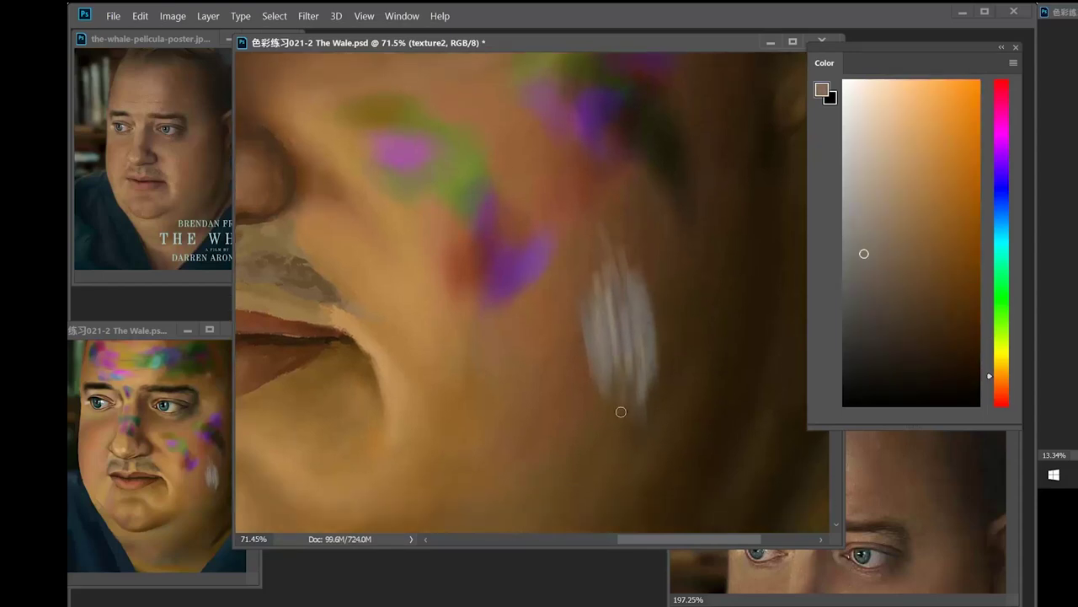
pyautogui.click(868, 232)
pyautogui.moveTo(607, 319)
pyautogui.mouseDown()
pyautogui.moveTo(618, 366)
pyautogui.moveTo(632, 368)
pyautogui.moveTo(636, 284)
pyautogui.moveTo(658, 367)
pyautogui.mouseUp()
pyautogui.click(844, 289)
pyautogui.moveTo(615, 315); pyautogui.dragTo(621, 383)
# - Layer pale warm grey and neutral mid-grey strokes through the centre and outer edge of the lower-cheek patch
pyautogui.click(871, 173)
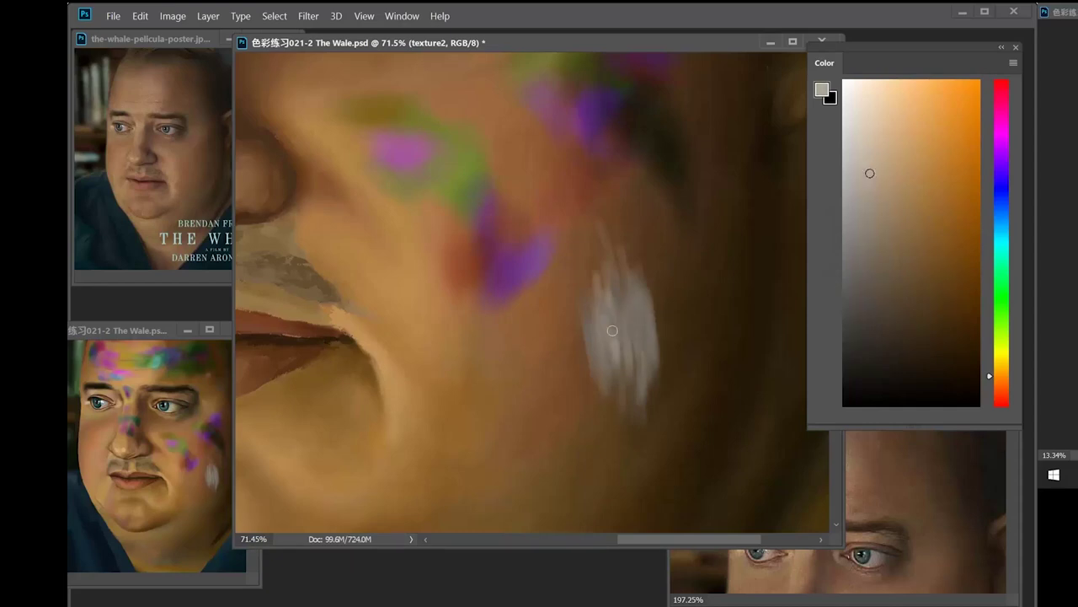
pyautogui.click(844, 276)
pyautogui.moveTo(626, 328); pyautogui.dragTo(633, 382)
pyautogui.click(843, 278)
pyautogui.moveTo(651, 309); pyautogui.dragTo(663, 371)
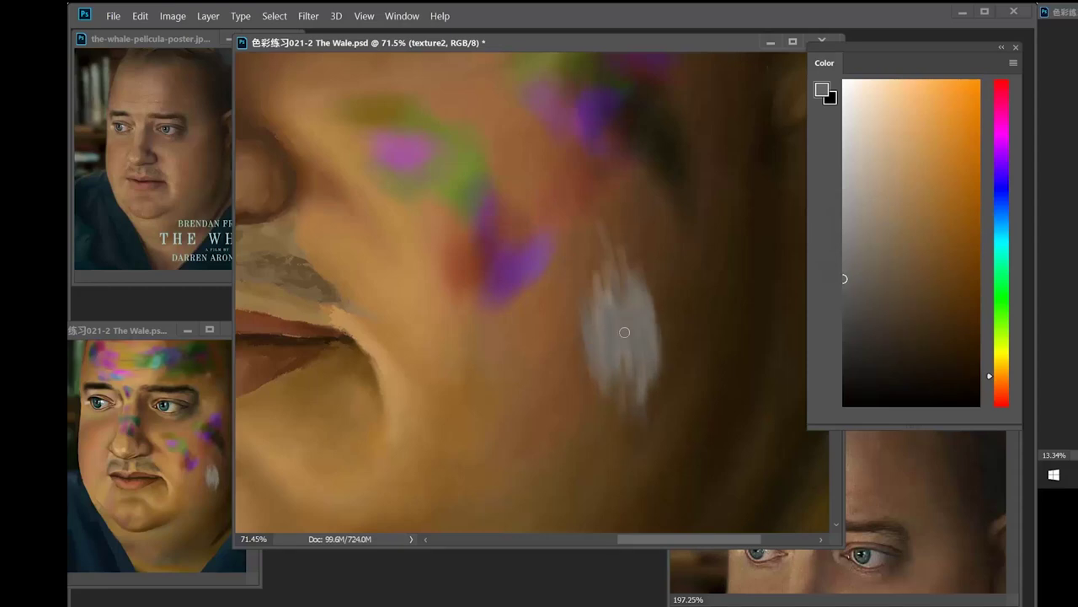
# - Paint dark grey strokes along the inner edge and through the centre of the lower-cheek patch
pyautogui.click(847, 333)
pyautogui.moveTo(595, 322)
pyautogui.mouseDown()
pyautogui.moveTo(596, 366)
pyautogui.moveTo(614, 354)
pyautogui.moveTo(610, 295)
pyautogui.mouseUp()
pyautogui.click(850, 319)
pyautogui.click(845, 318)
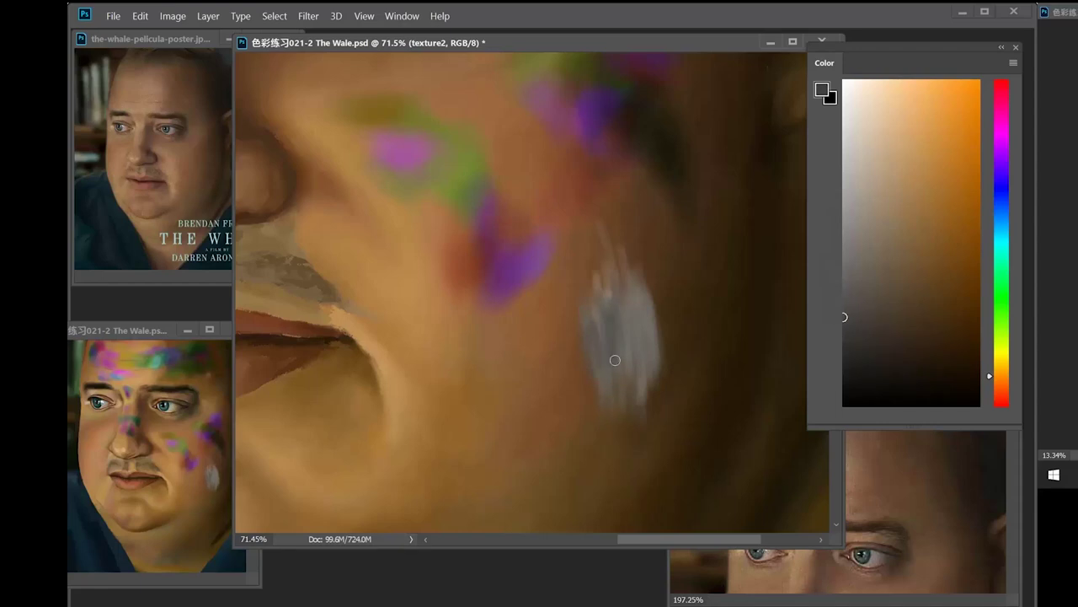
pyautogui.moveTo(645, 375); pyautogui.dragTo(645, 252)
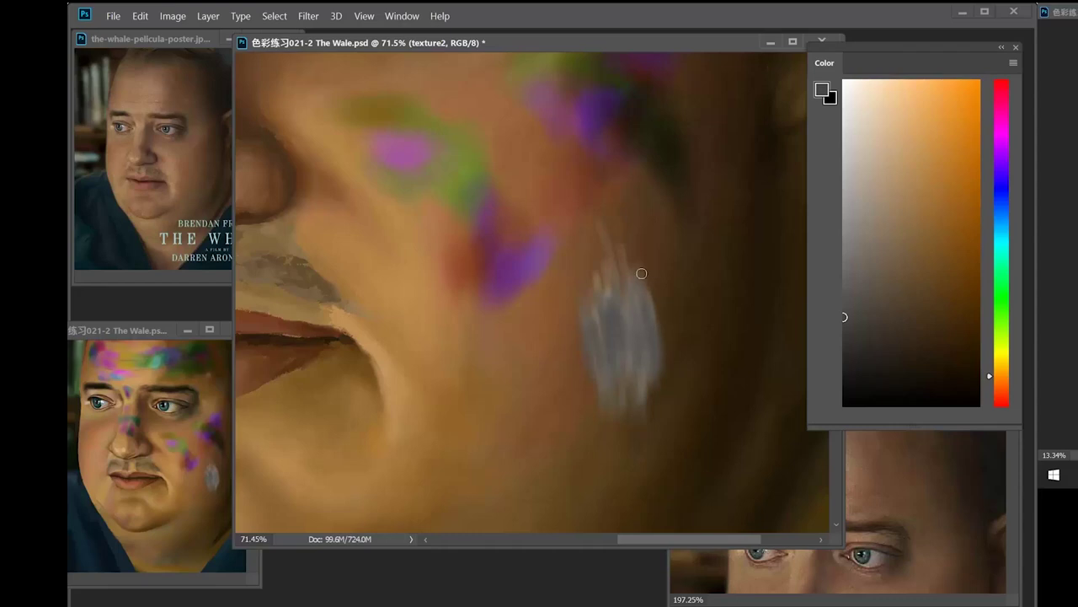
# - Blend the streaks in the centre and lower outer part of the grey patch using repeatedly sampled grey tones
pyautogui.click(174, 443)
pyautogui.moveTo(173, 444); pyautogui.dragTo(155, 431)
pyautogui.click(630, 83)
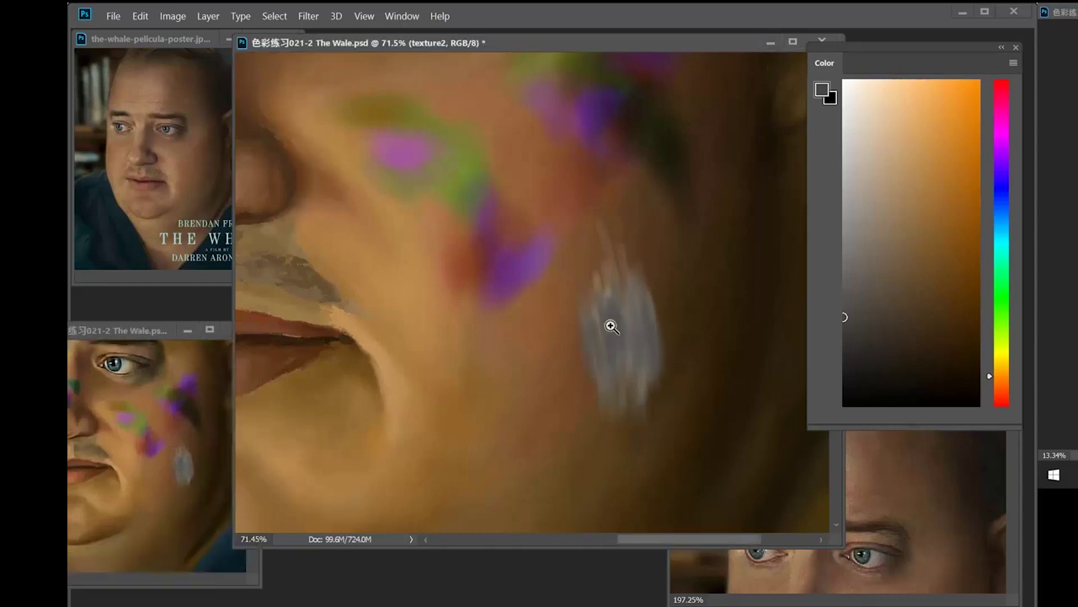
pyautogui.click(611, 327)
pyautogui.keyDown('alt'); pyautogui.click(631, 303); pyautogui.keyUp('alt')
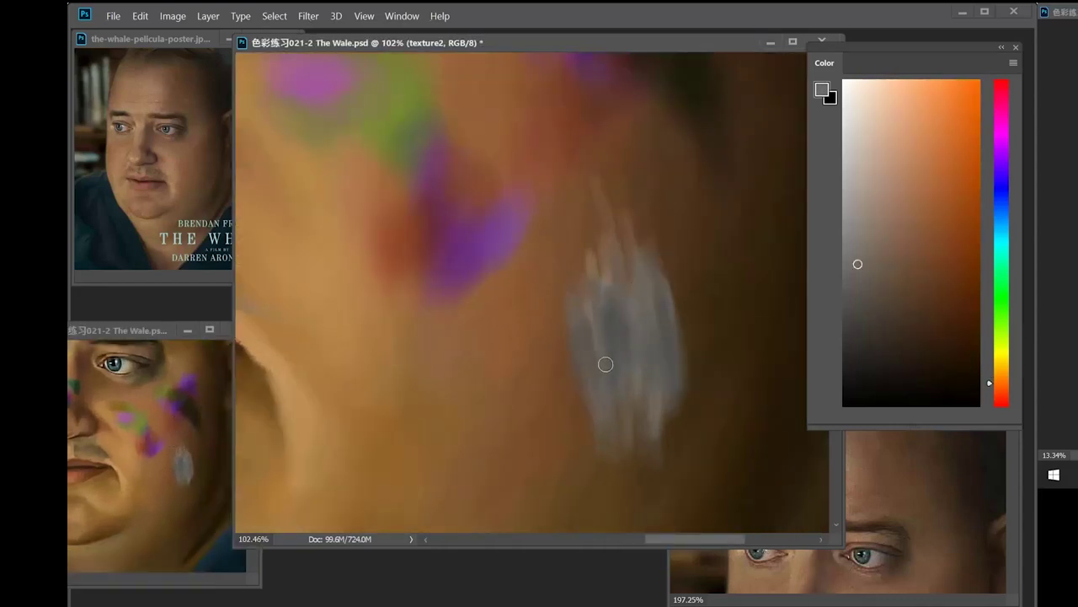
pyautogui.keyDown('alt'); pyautogui.click(634, 357); pyautogui.keyUp('alt')
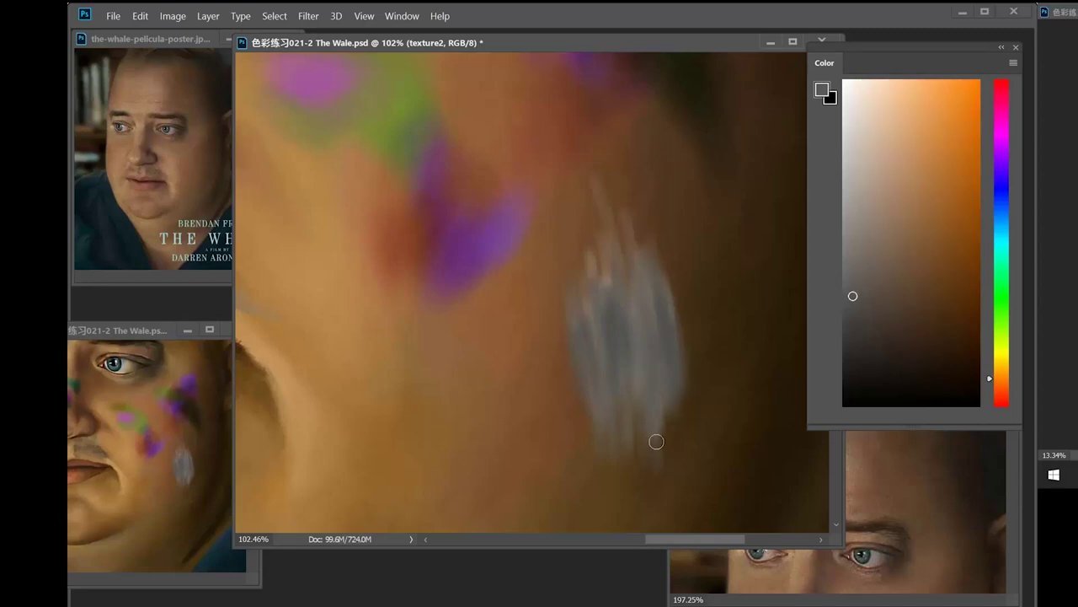
pyautogui.keyDown('alt'); pyautogui.click(672, 381); pyautogui.keyUp('alt')
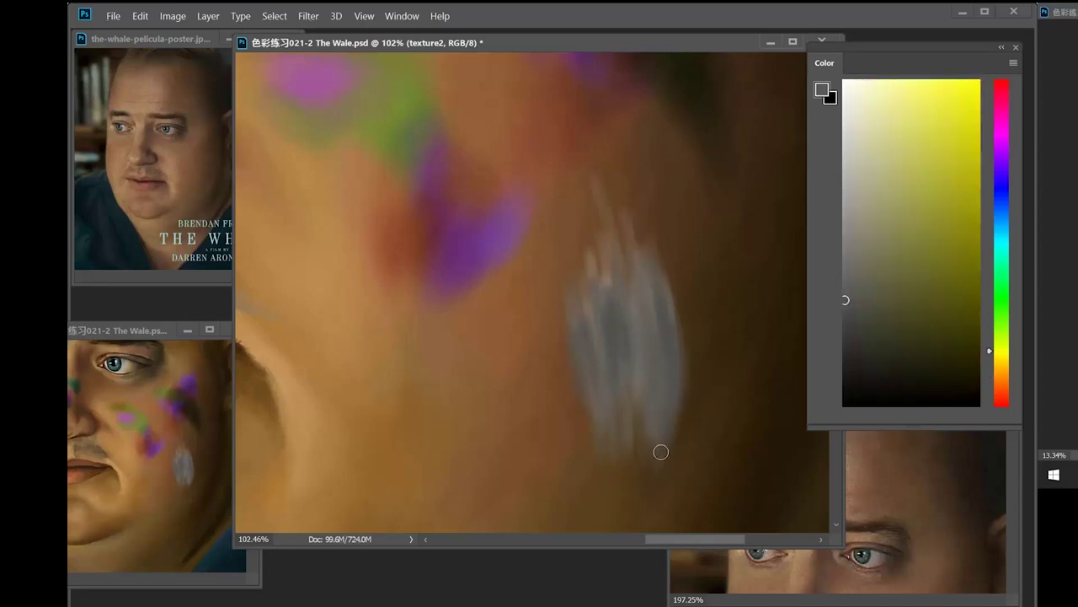
pyautogui.moveTo(655, 389); pyautogui.dragTo(643, 315)
# - Deepen the lower outer edge of the grey patch with darker strokes and soften its lower end with sampled greys
pyautogui.keyDown('alt'); pyautogui.click(605, 261); pyautogui.keyUp('alt')
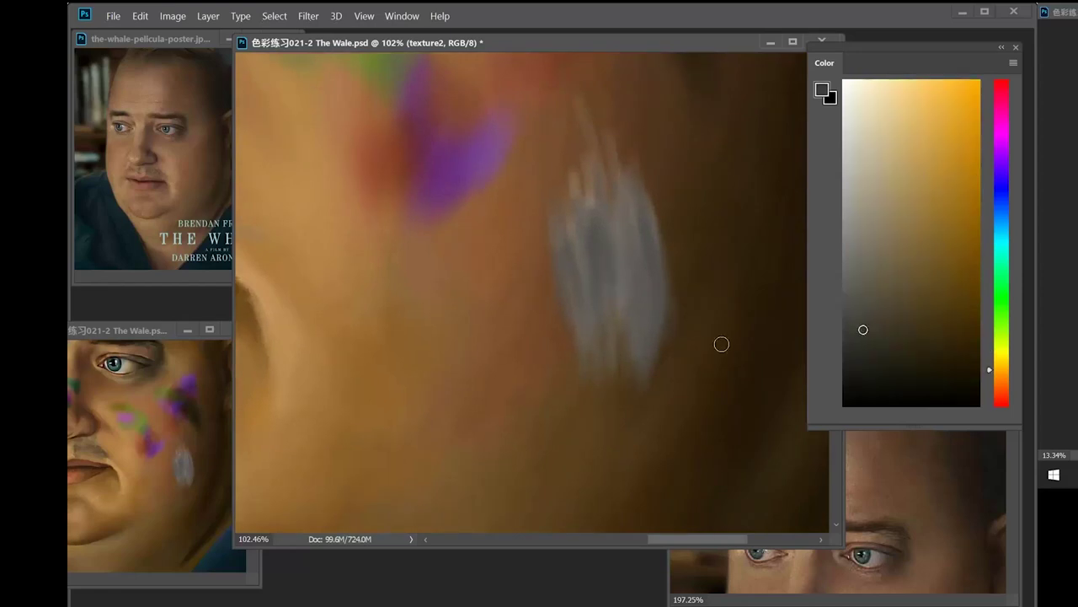
pyautogui.keyDown('alt'); pyautogui.click(640, 305); pyautogui.keyUp('alt')
pyautogui.keyDown('alt'); pyautogui.click(610, 273); pyautogui.keyUp('alt')
pyautogui.moveTo(650, 339)
pyautogui.mouseDown()
pyautogui.moveTo(642, 392)
pyautogui.moveTo(655, 268)
pyautogui.mouseUp()
pyautogui.click(844, 369)
pyautogui.moveTo(649, 330); pyautogui.dragTo(650, 293)
pyautogui.moveTo(661, 330)
pyautogui.mouseDown()
pyautogui.moveTo(649, 330)
pyautogui.moveTo(642, 362)
pyautogui.moveTo(626, 351)
pyautogui.mouseUp()
pyautogui.keyDown('alt'); pyautogui.click(626, 351); pyautogui.keyUp('alt')
pyautogui.click(870, 243)
# - Shrink the brush and add thin near-white highlight streaks on the inner edge and centre of the grey patch
pyautogui.press('[')
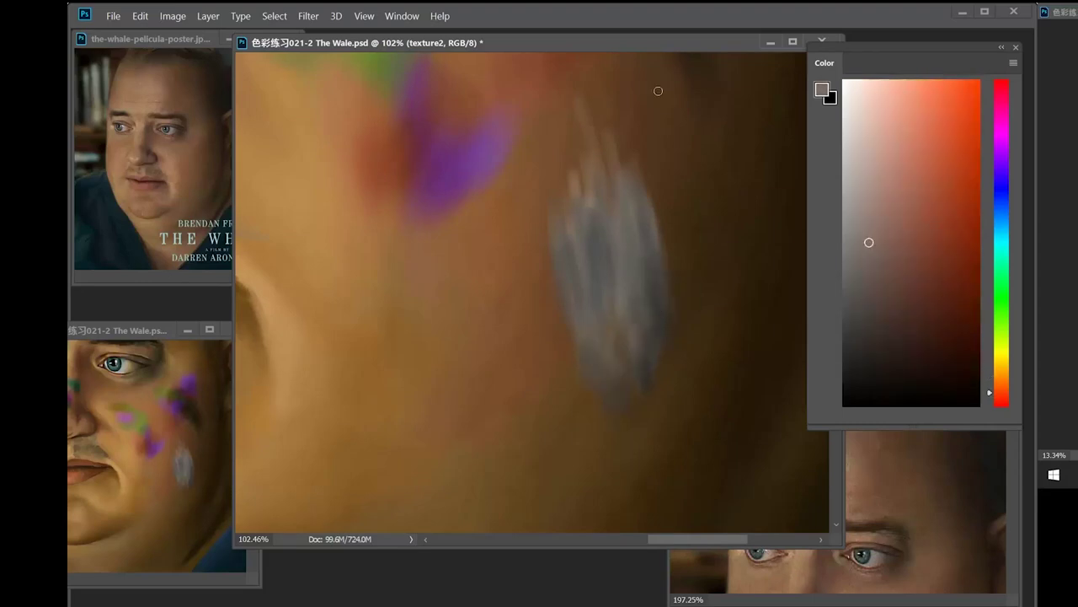
pyautogui.keyDown('alt'); pyautogui.click(606, 253); pyautogui.keyUp('alt')
pyautogui.keyDown('ctrl'); pyautogui.click(599, 272); pyautogui.keyUp('ctrl')
pyautogui.moveTo(449, 145); pyautogui.dragTo(753, 360)
pyautogui.click(846, 191)
pyautogui.moveTo(431, 222); pyautogui.dragTo(439, 283)
pyautogui.click(846, 127)
pyautogui.moveTo(492, 246); pyautogui.dragTo(513, 323)
# - Paint a thin near-black accent on the patch's outer edge and light grey streaks between its strands
pyautogui.click(860, 376)
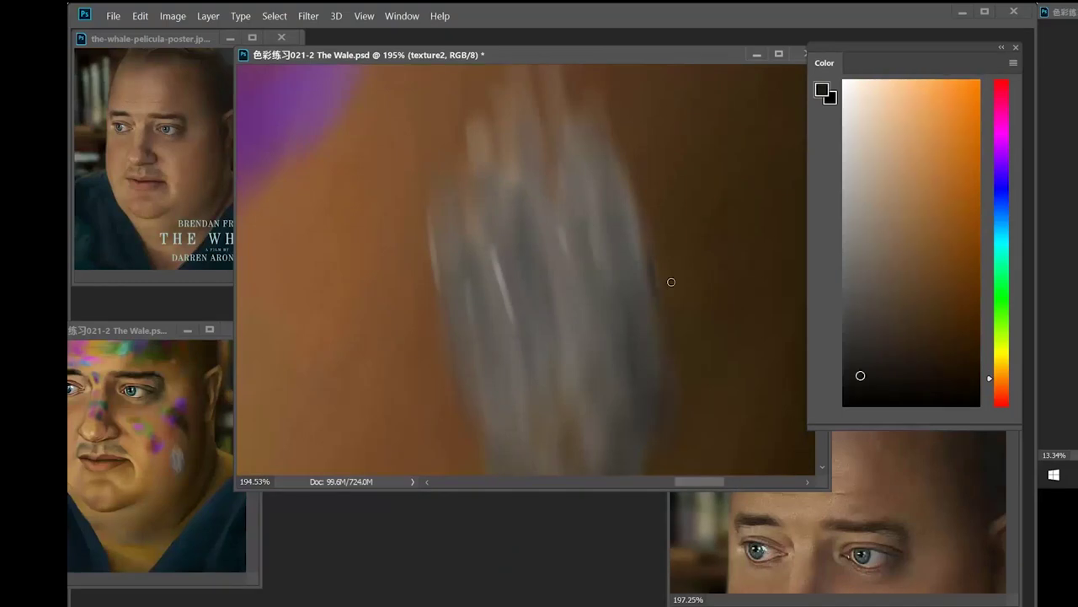
pyautogui.click(846, 190)
pyautogui.moveTo(593, 204); pyautogui.dragTo(603, 260)
pyautogui.moveTo(606, 466); pyautogui.dragTo(629, 287)
pyautogui.click(846, 214)
pyautogui.moveTo(501, 260)
pyautogui.mouseDown()
pyautogui.moveTo(511, 313)
pyautogui.moveTo(570, 343)
pyautogui.mouseUp()
# - Add dark and muted brown strokes to the lower half of the grey patch, blending with a sampled tone
pyautogui.click(876, 383)
pyautogui.moveTo(630, 283); pyautogui.dragTo(624, 340)
pyautogui.click(891, 275)
pyautogui.moveTo(573, 132)
pyautogui.mouseDown()
pyautogui.moveTo(554, 202)
pyautogui.moveTo(578, 318)
pyautogui.moveTo(571, 342)
pyautogui.mouseUp()
pyautogui.click(886, 277)
pyautogui.click(939, 329)
pyautogui.moveTo(608, 422); pyautogui.dragTo(610, 339)
pyautogui.keyDown('alt'); pyautogui.click(617, 377); pyautogui.keyUp('alt')
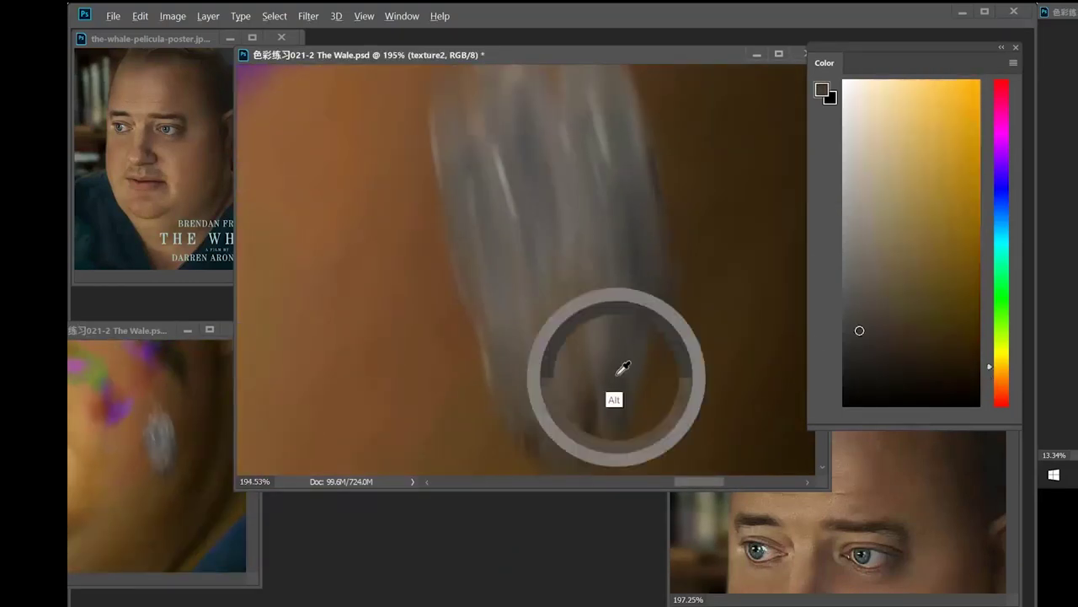
# - Set the HardRP OF 50% brush to 47 px for painting the cheek on the far side of the nose
pyautogui.moveTo(209, 497); pyautogui.dragTo(176, 509)
pyautogui.moveTo(619, 308); pyautogui.dragTo(516, 301)
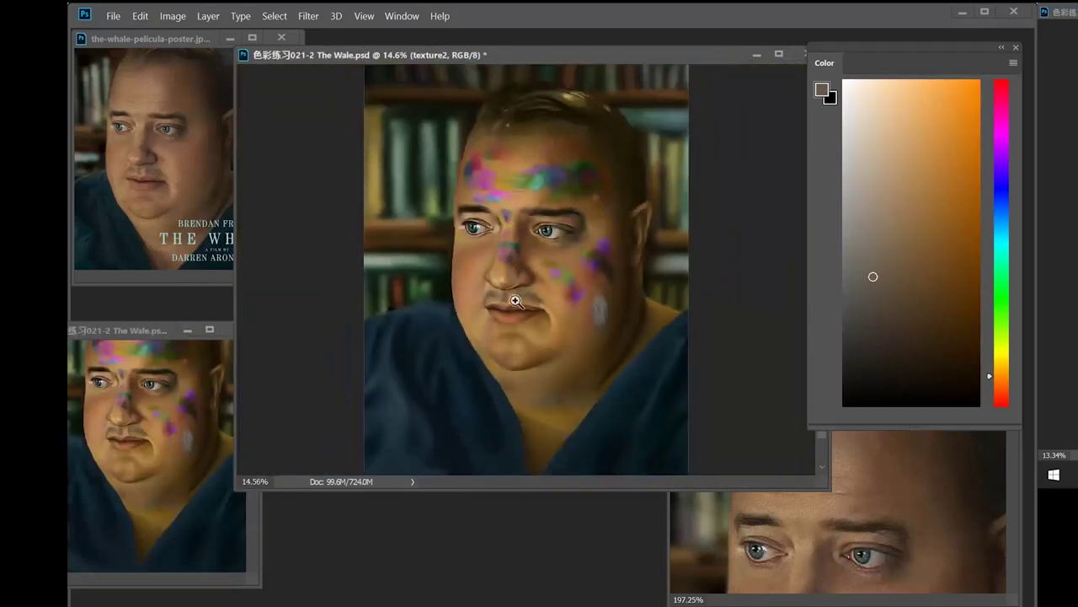
pyautogui.scroll(-2, 514, 301)
pyautogui.scroll(6, 572, 278)
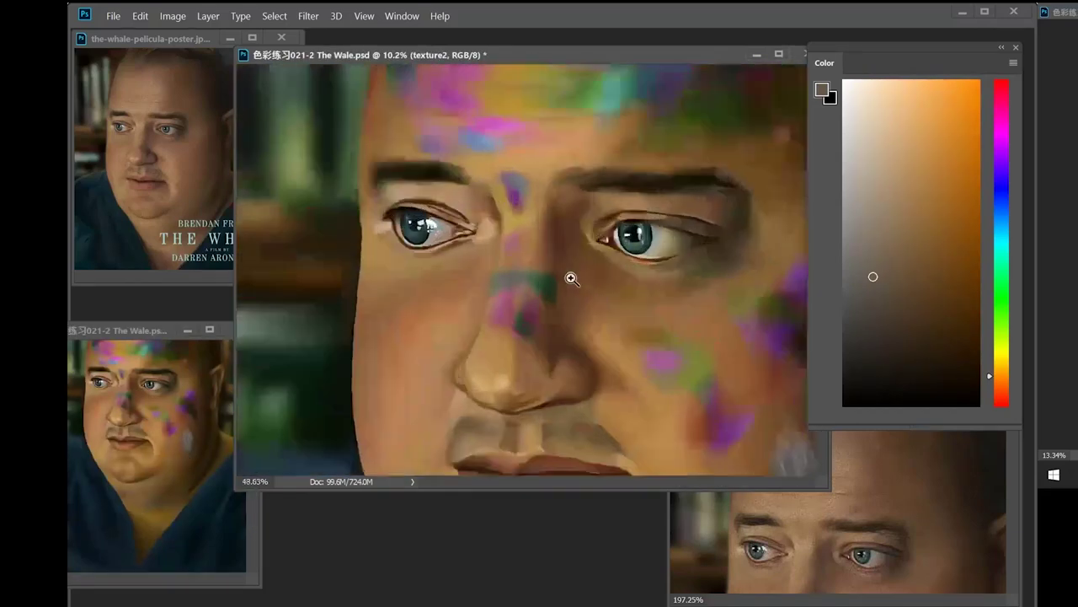
pyautogui.scroll(2, 572, 283)
pyautogui.scroll(3, 510, 282)
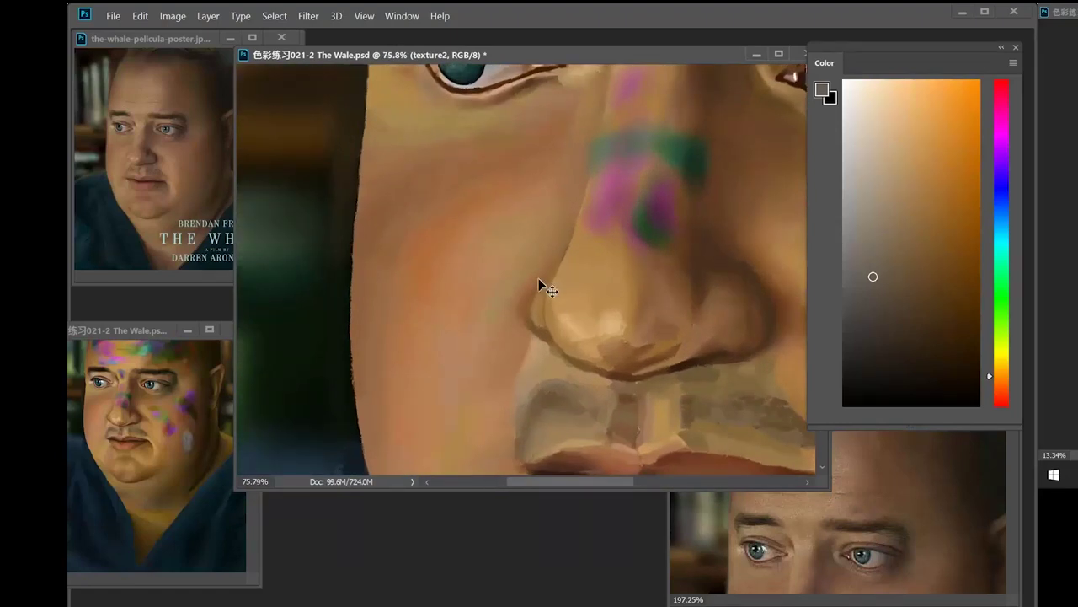
pyautogui.rightClick(529, 226)
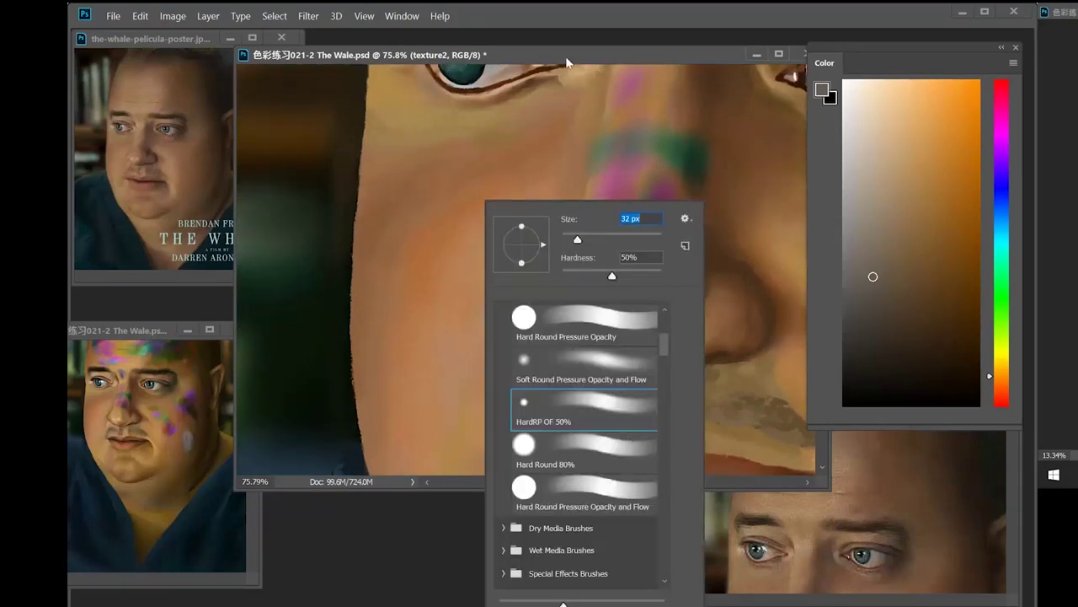
pyautogui.click(567, 60)
pyautogui.rightClick(514, 201)
pyautogui.moveTo(607, 239); pyautogui.dragTo(614, 238)
pyautogui.click(581, 57)
# - Pick a light neutral grey and paint a diagonal streak with short crossing strokes on the far cheek
pyautogui.moveTo(874, 222); pyautogui.dragTo(845, 216)
pyautogui.keyDown('alt'); pyautogui.click(689, 201); pyautogui.keyUp('alt')
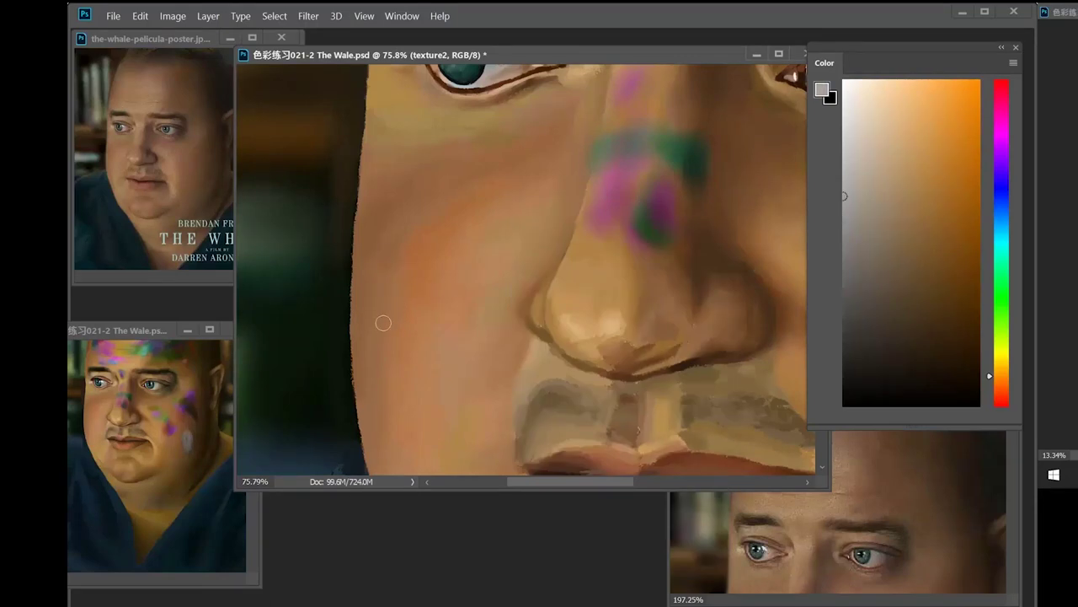
pyautogui.moveTo(384, 323); pyautogui.dragTo(463, 251)
pyautogui.rightClick(510, 202)
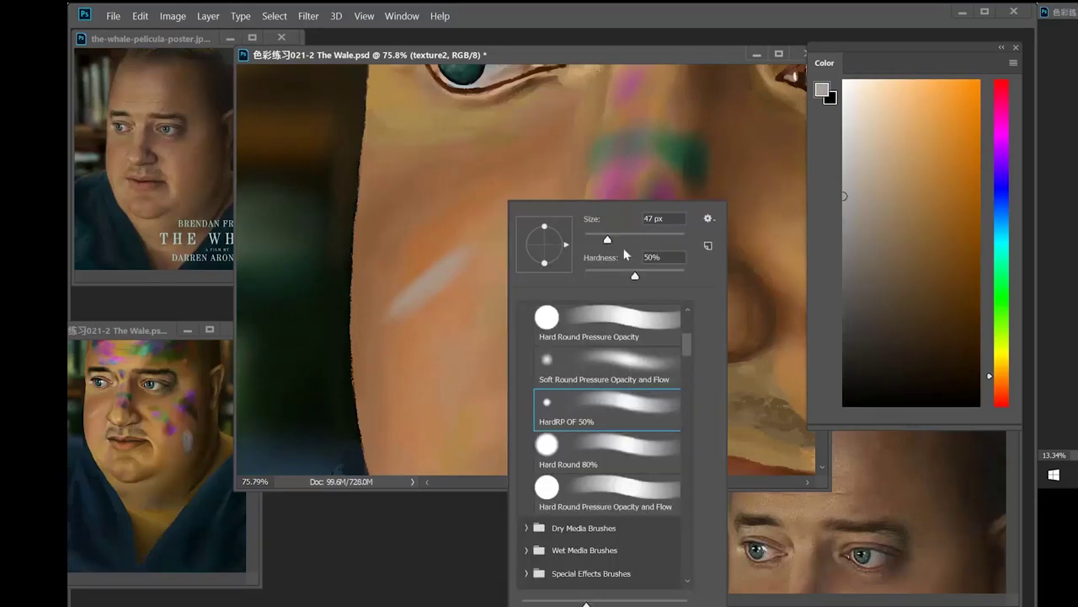
pyautogui.press('Return')
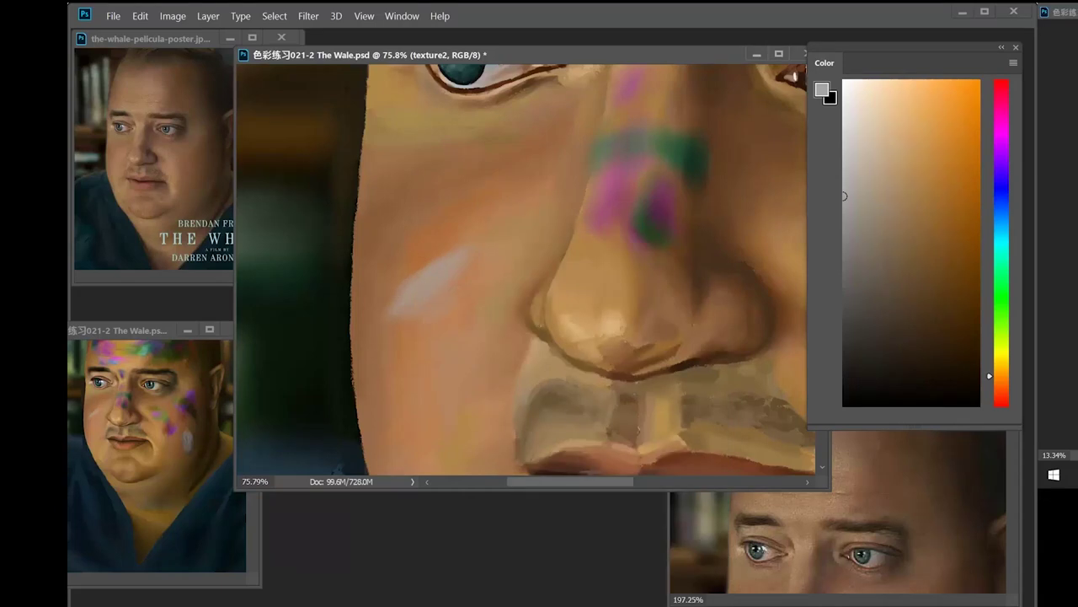
pyautogui.moveTo(406, 269); pyautogui.dragTo(430, 245)
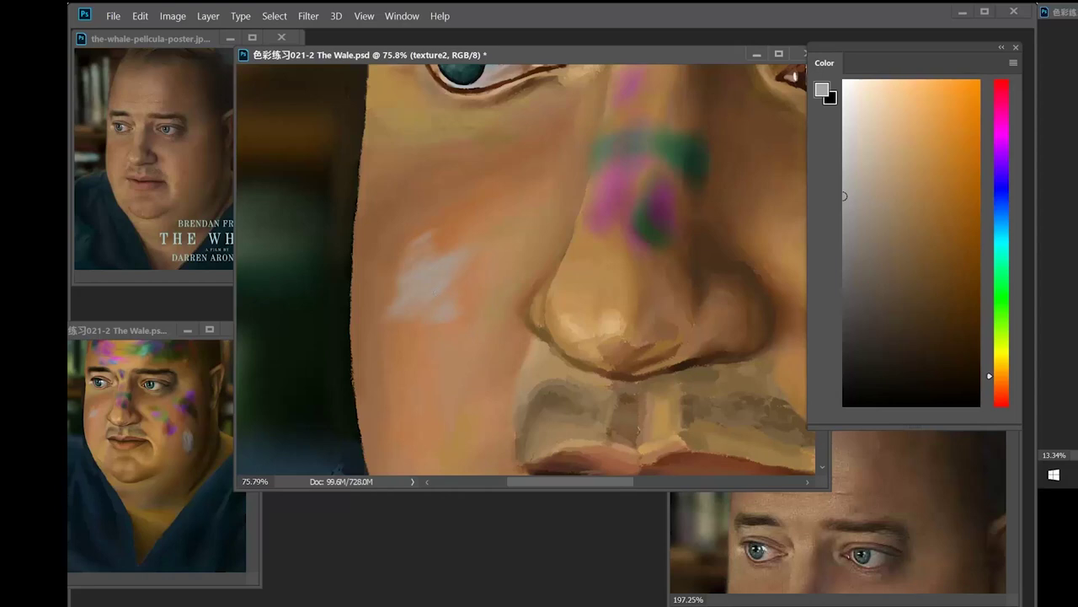
# - Build up the far-cheek patch with lighter and medium grey strokes, extending its ragged edges
pyautogui.click(865, 224)
pyautogui.moveTo(853, 149); pyautogui.dragTo(876, 131)
pyautogui.click(844, 218)
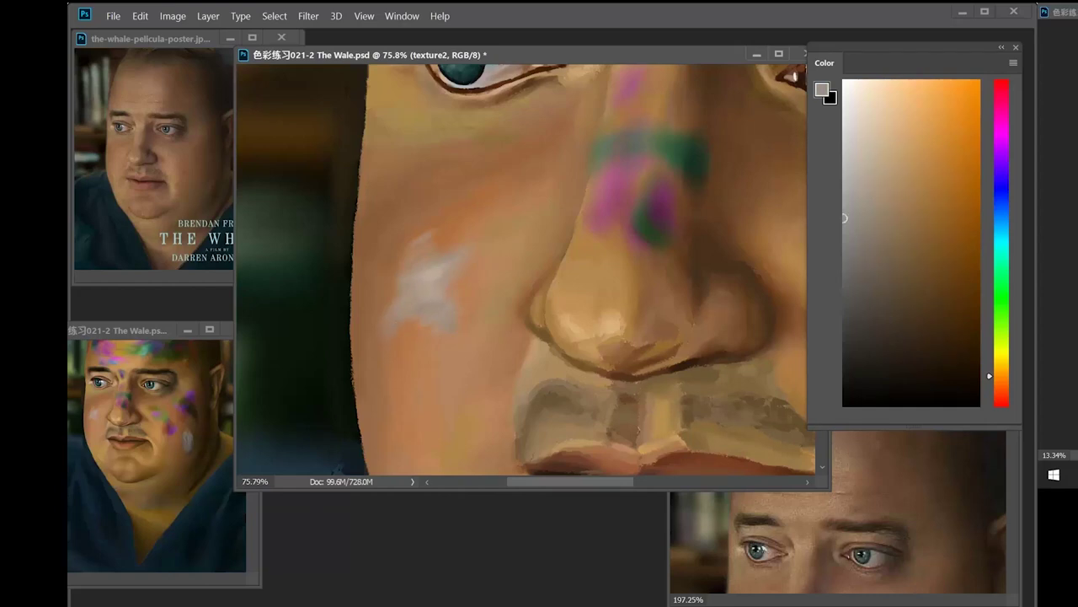
pyautogui.moveTo(151, 416)
pyautogui.mouseDown()
pyautogui.moveTo(166, 428)
pyautogui.moveTo(178, 409)
pyautogui.mouseUp()
pyautogui.click(486, 58)
pyautogui.moveTo(456, 258); pyautogui.dragTo(503, 249)
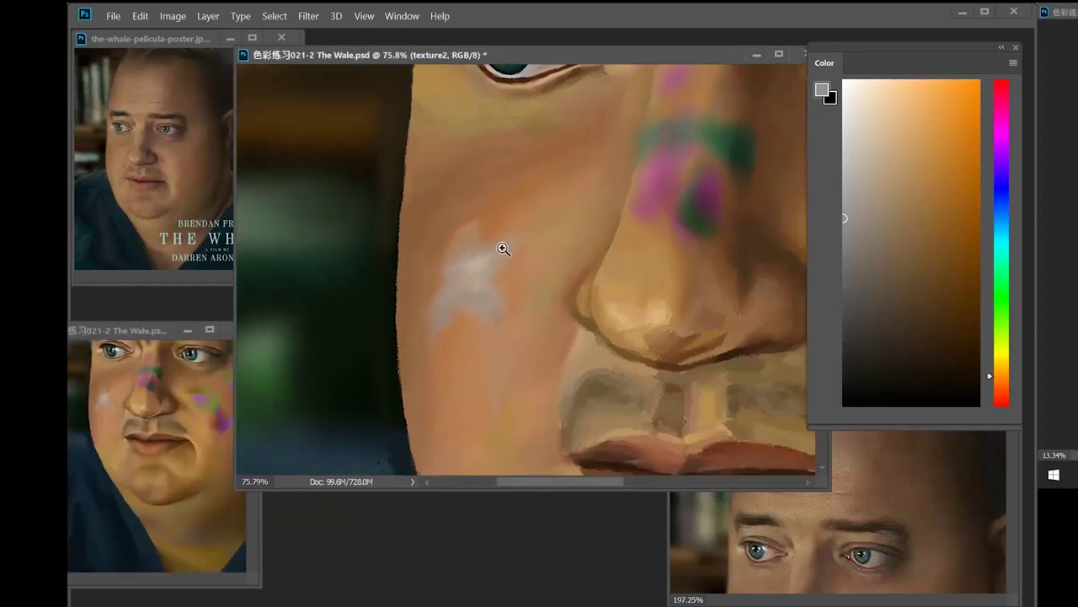
pyautogui.moveTo(845, 285); pyautogui.dragTo(820, 281)
pyautogui.click(845, 248)
# - Shift the hue to orange and cover the far-cheek patch with diagonal warm off-white and greyish strokes
pyautogui.click(1001, 383)
pyautogui.click(871, 132)
pyautogui.moveTo(477, 282)
pyautogui.mouseDown()
pyautogui.moveTo(446, 320)
pyautogui.moveTo(455, 325)
pyautogui.mouseUp()
pyautogui.click(868, 118)
pyautogui.moveTo(405, 265); pyautogui.dragTo(443, 264)
pyautogui.click(869, 212)
pyautogui.click(855, 106)
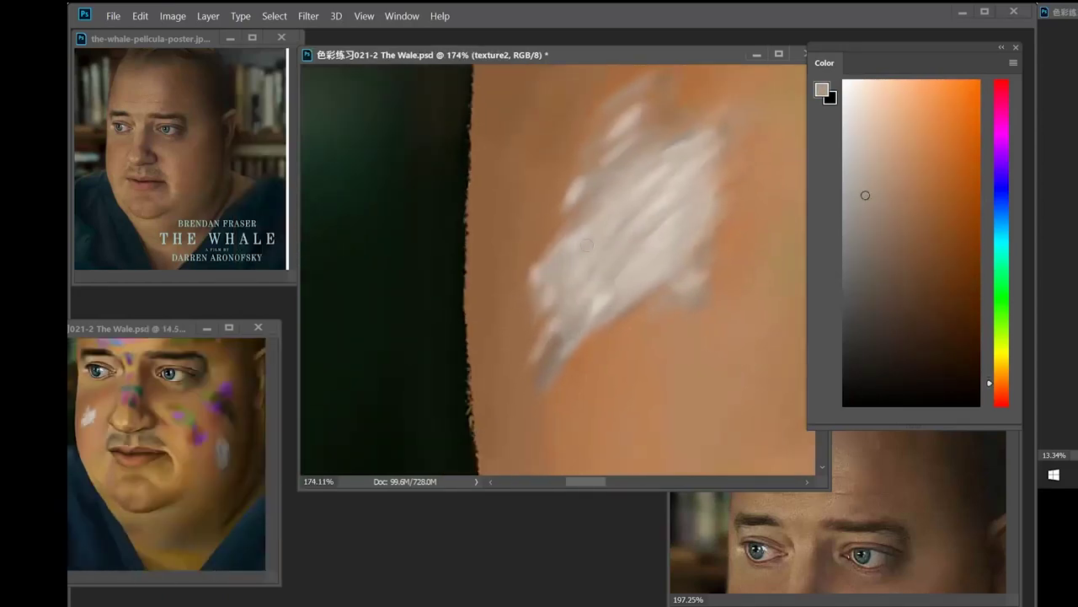
# - Blend the inner shading of the off-white patch with sampled warm greys and reinforce its pale diagonal strokes
pyautogui.keyDown('alt'); pyautogui.click(570, 243); pyautogui.keyUp('alt')
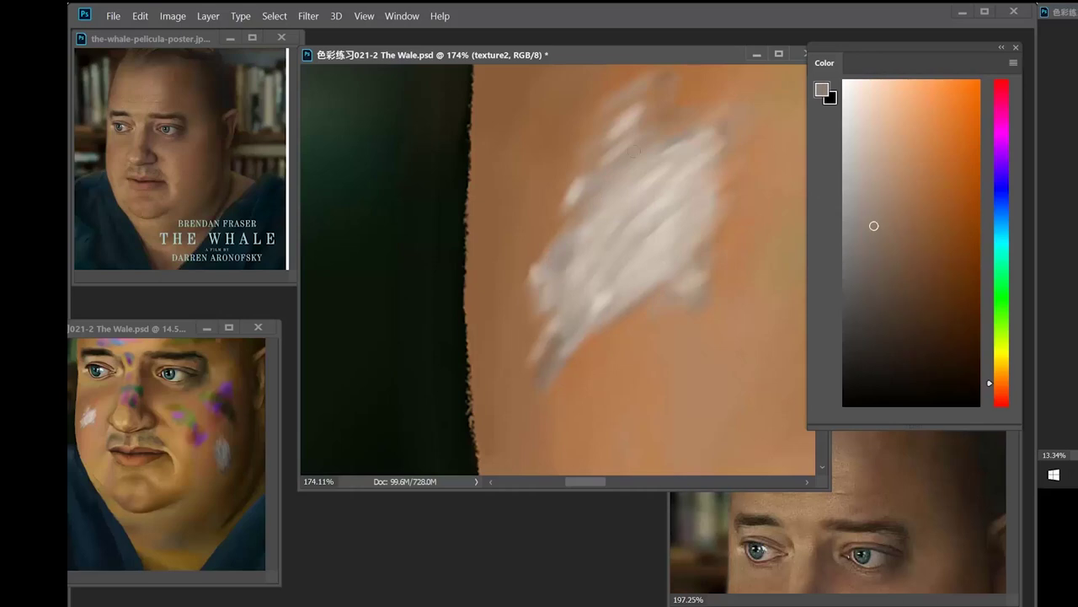
pyautogui.keyDown('alt'); pyautogui.click(602, 269); pyautogui.keyUp('alt')
pyautogui.click(864, 127)
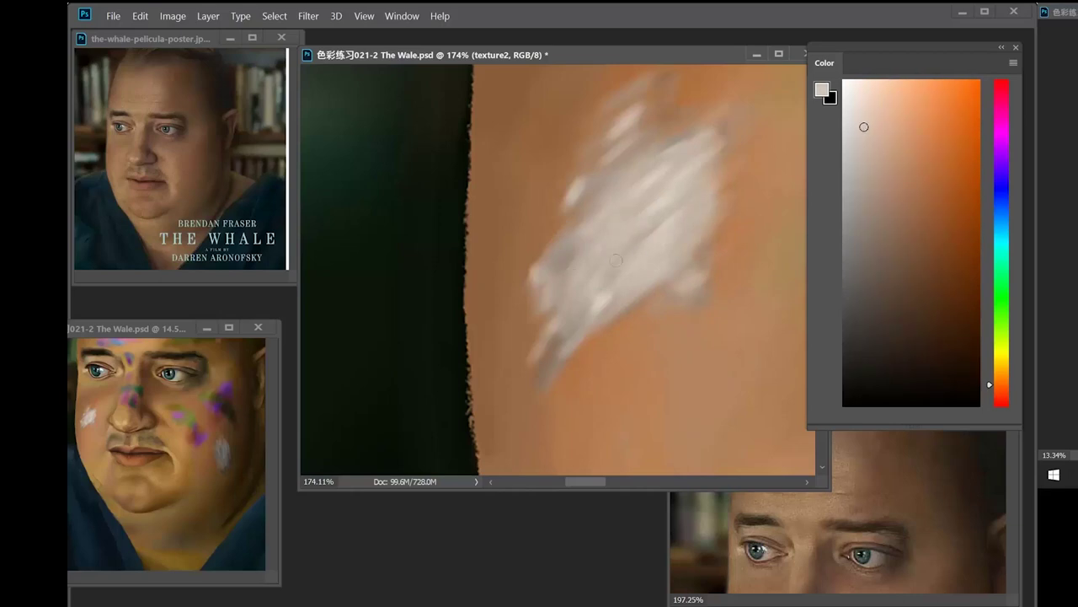
pyautogui.keyDown('alt'); pyautogui.click(645, 179); pyautogui.keyUp('alt')
pyautogui.moveTo(645, 228); pyautogui.dragTo(663, 240)
pyautogui.moveTo(651, 193); pyautogui.dragTo(656, 196)
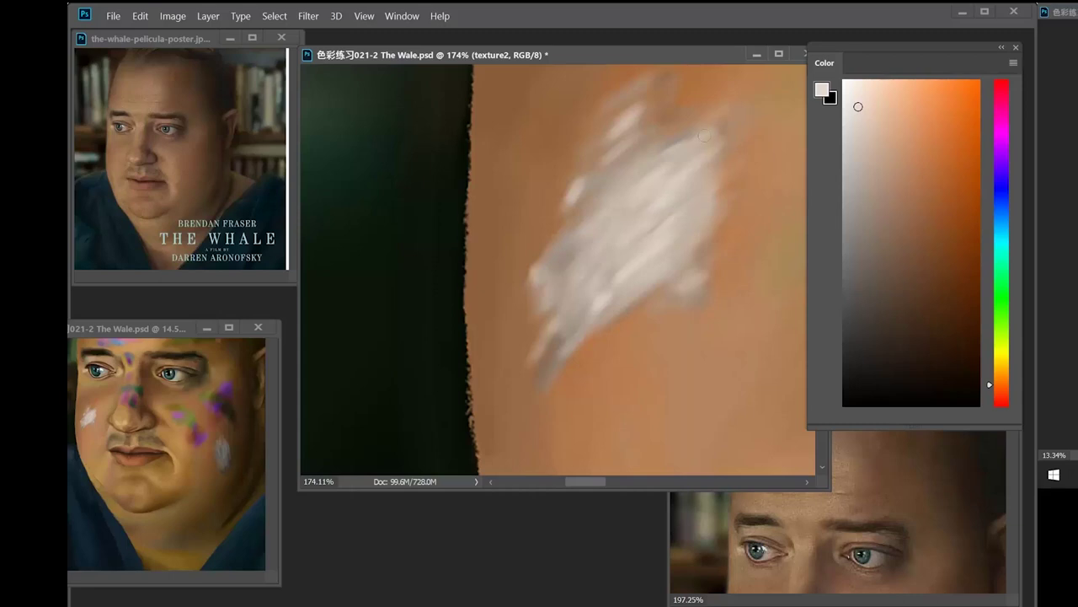
# - Smooth the lower edge of the off-white patch down to its tip with sampled pale and warm grey tones
pyautogui.moveTo(637, 255); pyautogui.dragTo(590, 346)
pyautogui.keyDown('alt'); pyautogui.click(595, 318); pyautogui.keyUp('alt')
pyautogui.keyDown('alt'); pyautogui.click(553, 373); pyautogui.keyUp('alt')
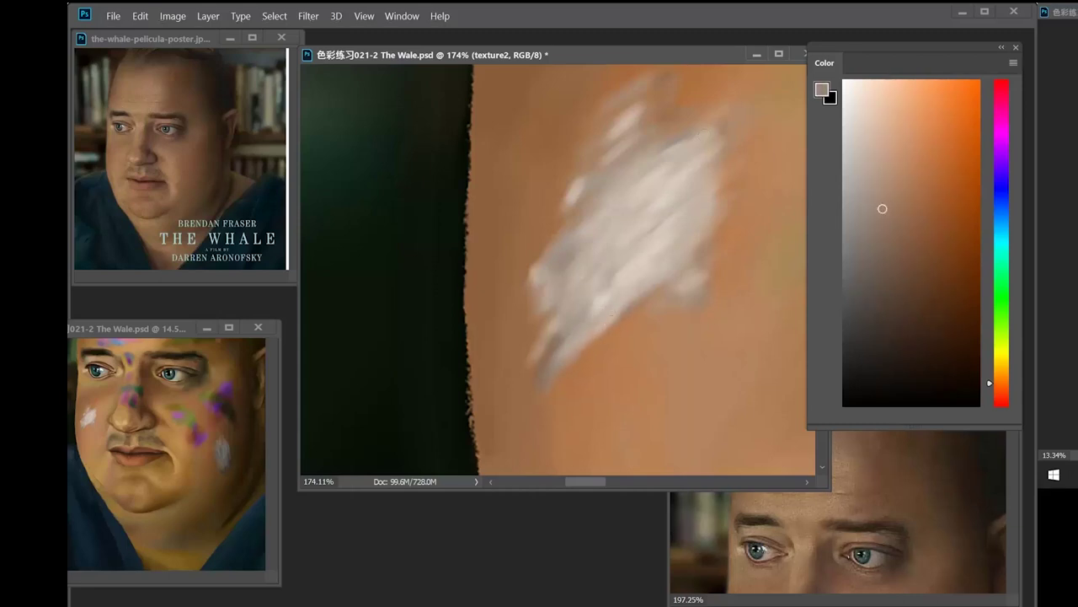
pyautogui.keyDown('alt'); pyautogui.click(616, 308); pyautogui.keyUp('alt')
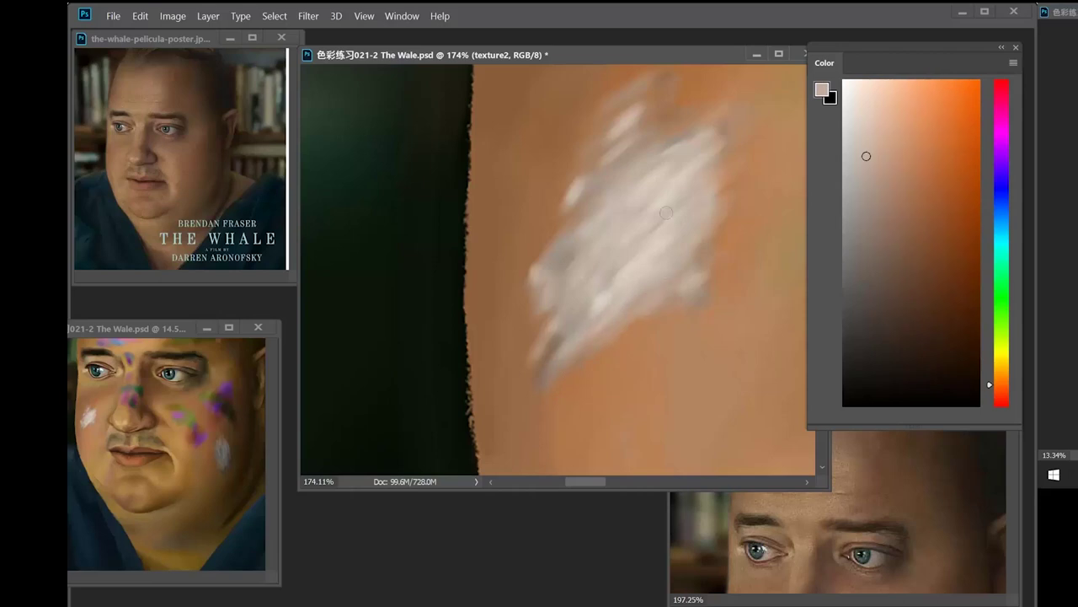
# - Check the patch in the second portrait window and refine the patch's lower tip with repeatedly sampled warm greys
pyautogui.keyDown('ctrl'); pyautogui.click(205, 438); pyautogui.keyUp('ctrl')
pyautogui.moveTo(164, 436); pyautogui.dragTo(193, 435)
pyautogui.keyDown('ctrl'); pyautogui.click(177, 435); pyautogui.keyUp('ctrl')
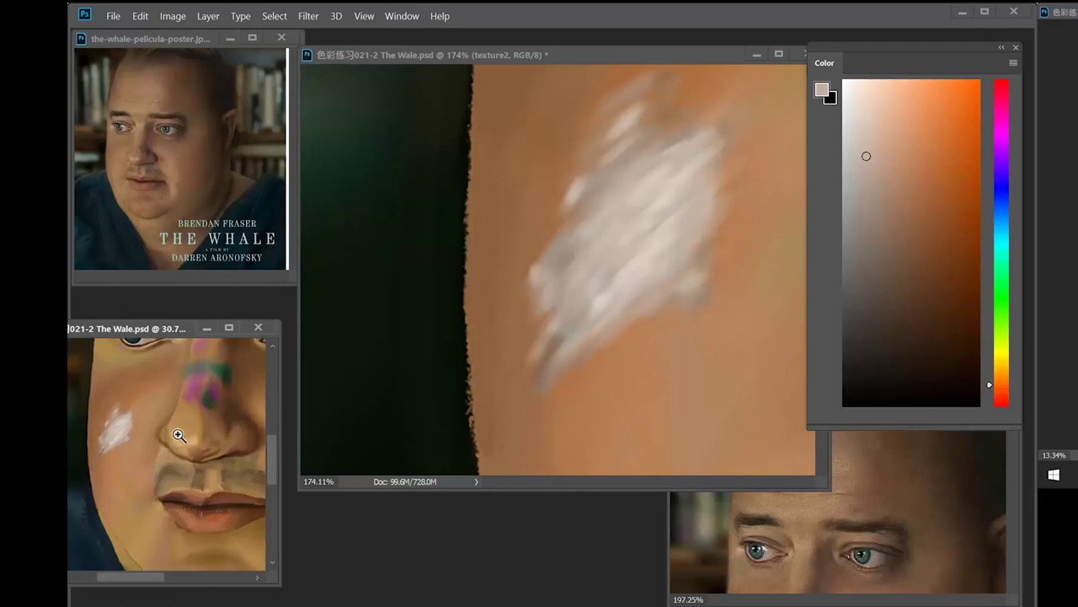
pyautogui.click(633, 61)
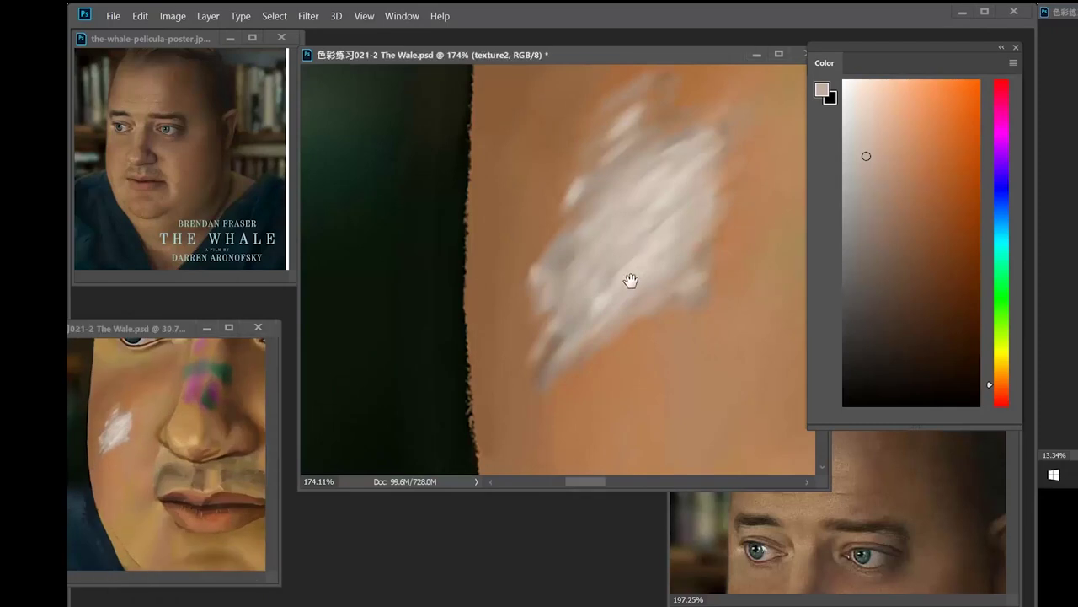
pyautogui.moveTo(630, 287); pyautogui.dragTo(633, 255)
pyautogui.keyDown('alt'); pyautogui.click(573, 313); pyautogui.keyUp('alt')
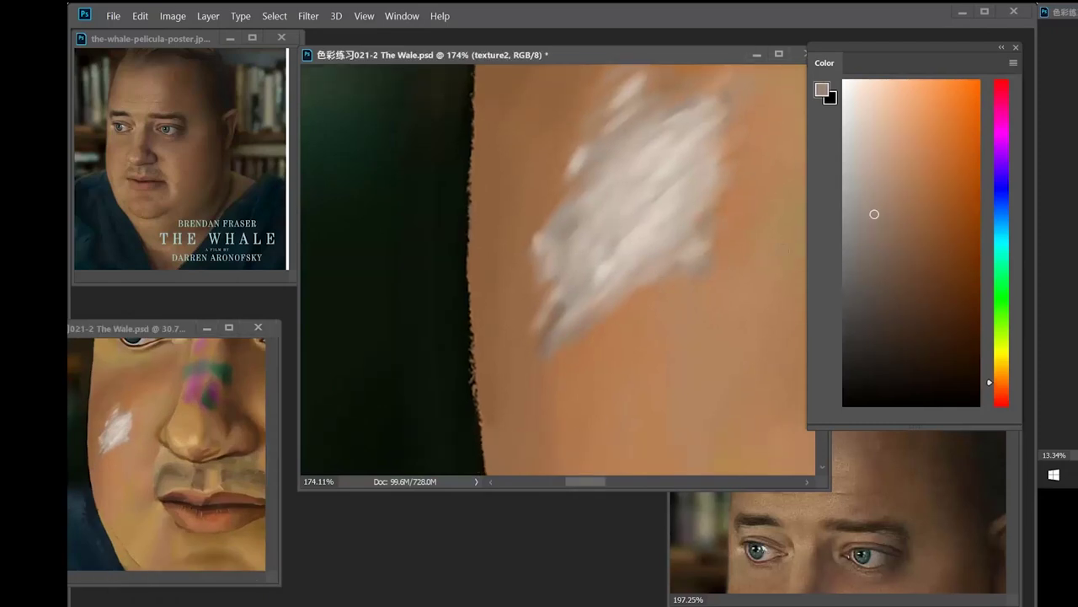
pyautogui.keyDown('alt'); pyautogui.click(588, 282); pyautogui.keyUp('alt')
pyautogui.moveTo(586, 285)
pyautogui.mouseDown()
pyautogui.moveTo(606, 267)
pyautogui.moveTo(567, 315)
pyautogui.mouseUp()
pyautogui.keyDown('alt'); pyautogui.click(601, 274); pyautogui.keyUp('alt')
pyautogui.keyDown('alt'); pyautogui.click(580, 284); pyautogui.keyUp('alt')
pyautogui.keyDown('alt'); pyautogui.click(557, 319); pyautogui.keyUp('alt')
# - Brush sampled pale beige and off-white tones over the centre and upper part of the far-cheek patch
pyautogui.keyDown('alt'); pyautogui.click(598, 277); pyautogui.keyUp('alt')
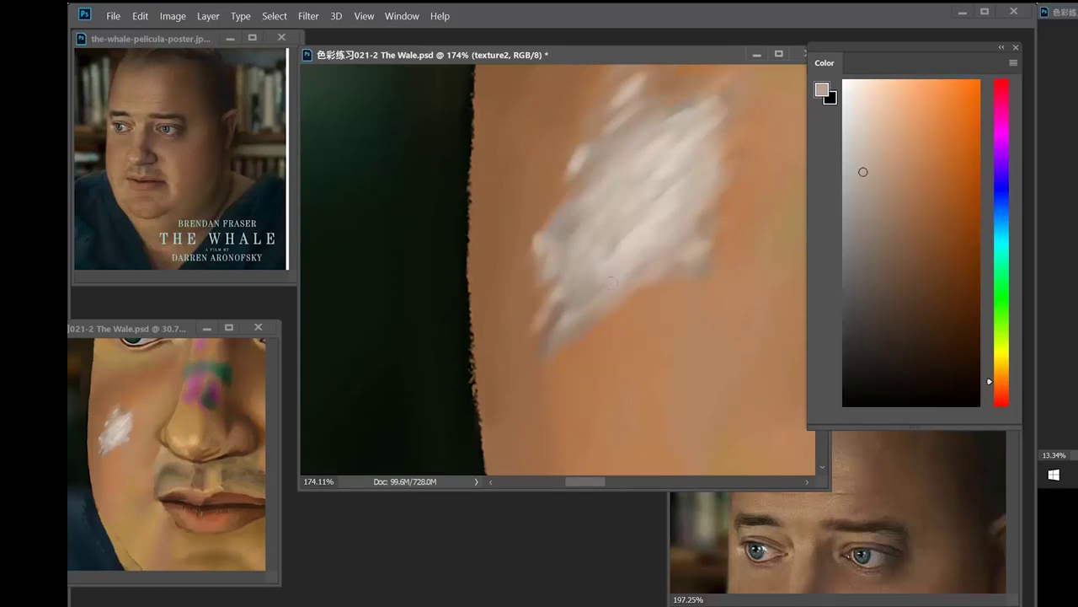
pyautogui.keyDown('alt'); pyautogui.click(636, 244); pyautogui.keyUp('alt')
pyautogui.keyDown('alt'); pyautogui.click(671, 118); pyautogui.keyUp('alt')
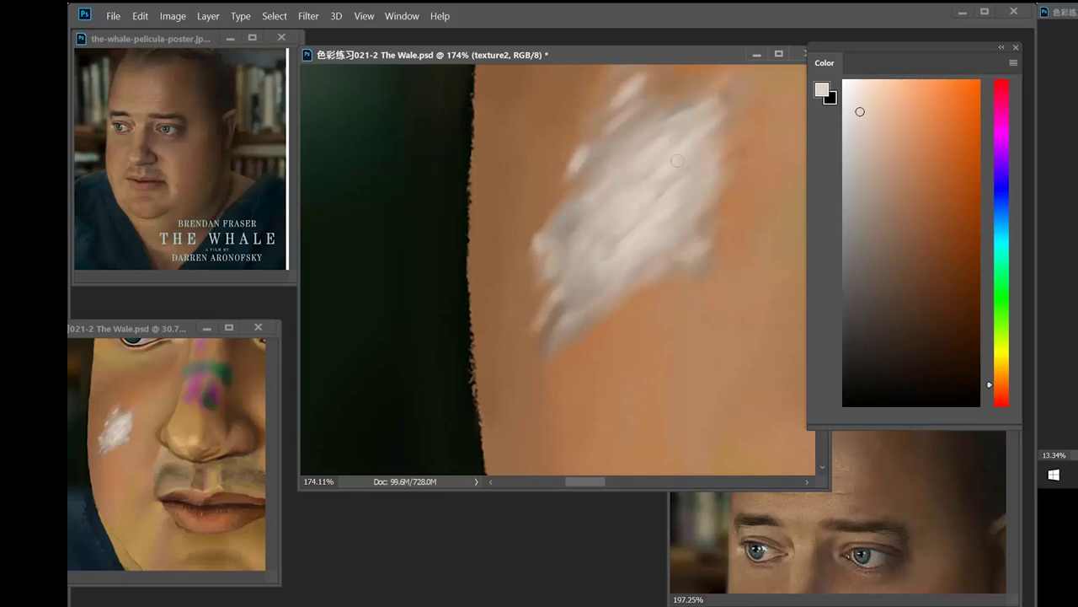
# - Blend the centre and right half of the off-white far-cheek patch with repeatedly sampled pale and warm grey tones
pyautogui.keyDown('alt'); pyautogui.click(671, 155); pyautogui.keyUp('alt')
pyautogui.keyDown('alt'); pyautogui.click(663, 176); pyautogui.keyUp('alt')
pyautogui.keyDown('alt'); pyautogui.click(609, 193); pyautogui.keyUp('alt')
pyautogui.keyDown('alt'); pyautogui.click(634, 171); pyautogui.keyUp('alt')
pyautogui.keyDown('alt'); pyautogui.click(649, 214); pyautogui.keyUp('alt')
pyautogui.keyDown('alt'); pyautogui.click(666, 215); pyautogui.keyUp('alt')
pyautogui.keyDown('alt'); pyautogui.click(647, 249); pyautogui.keyUp('alt')
pyautogui.keyDown('alt'); pyautogui.click(677, 193); pyautogui.keyUp('alt')
pyautogui.keyDown('alt'); pyautogui.click(665, 208); pyautogui.keyUp('alt')
pyautogui.keyDown('alt'); pyautogui.click(645, 193); pyautogui.keyUp('alt')
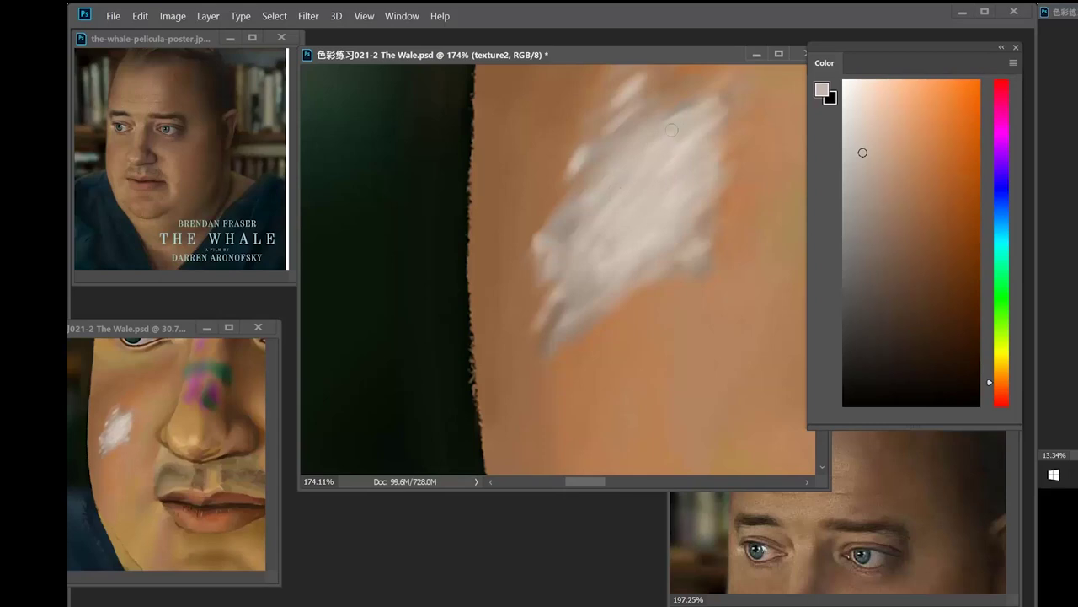
# - Soften the upper edge and inner streaks of the off-white patch with sampled beige-grey and off-white tones
pyautogui.moveTo(653, 133); pyautogui.dragTo(592, 241)
pyautogui.keyDown('alt'); pyautogui.click(607, 213); pyautogui.keyUp('alt')
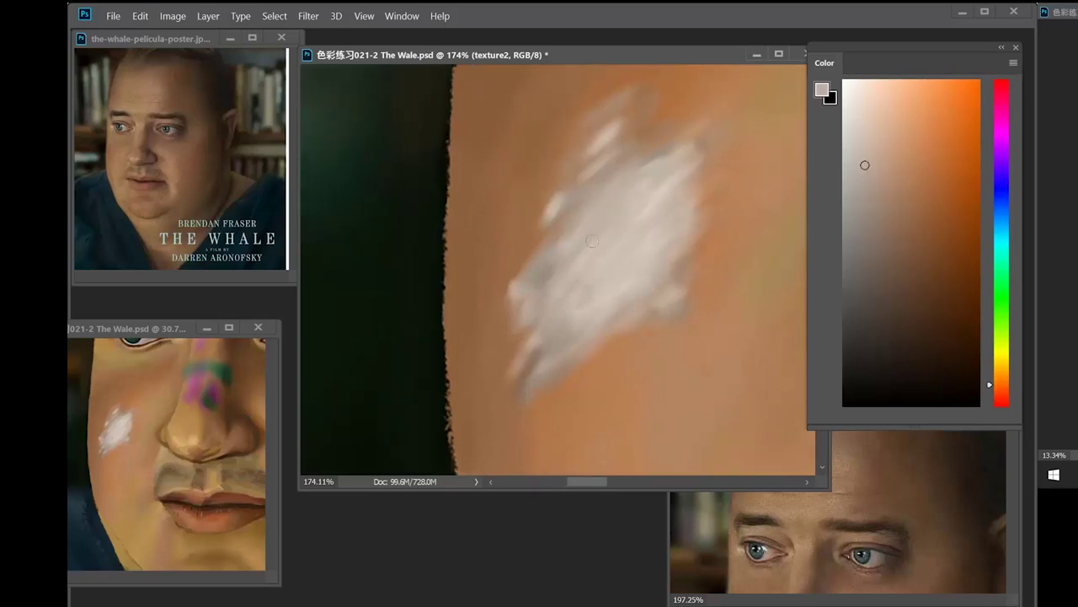
pyautogui.keyDown('alt'); pyautogui.click(616, 198); pyautogui.keyUp('alt')
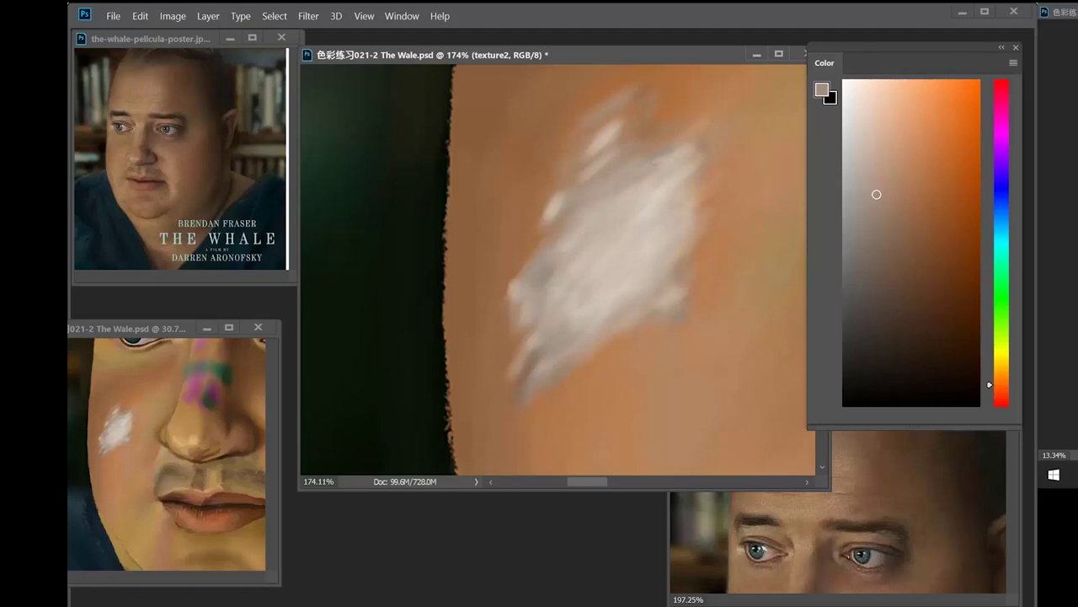
pyautogui.keyDown('alt'); pyautogui.click(674, 192); pyautogui.keyUp('alt')
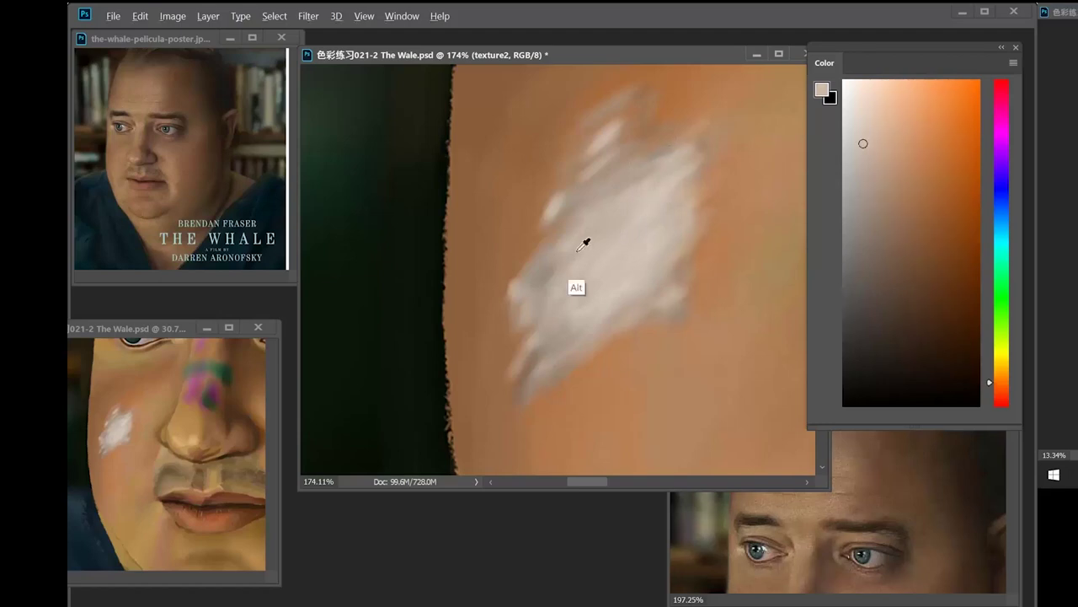
pyautogui.keyDown('alt'); pyautogui.click(607, 289); pyautogui.keyUp('alt')
pyautogui.keyDown('alt'); pyautogui.click(570, 258); pyautogui.keyUp('alt')
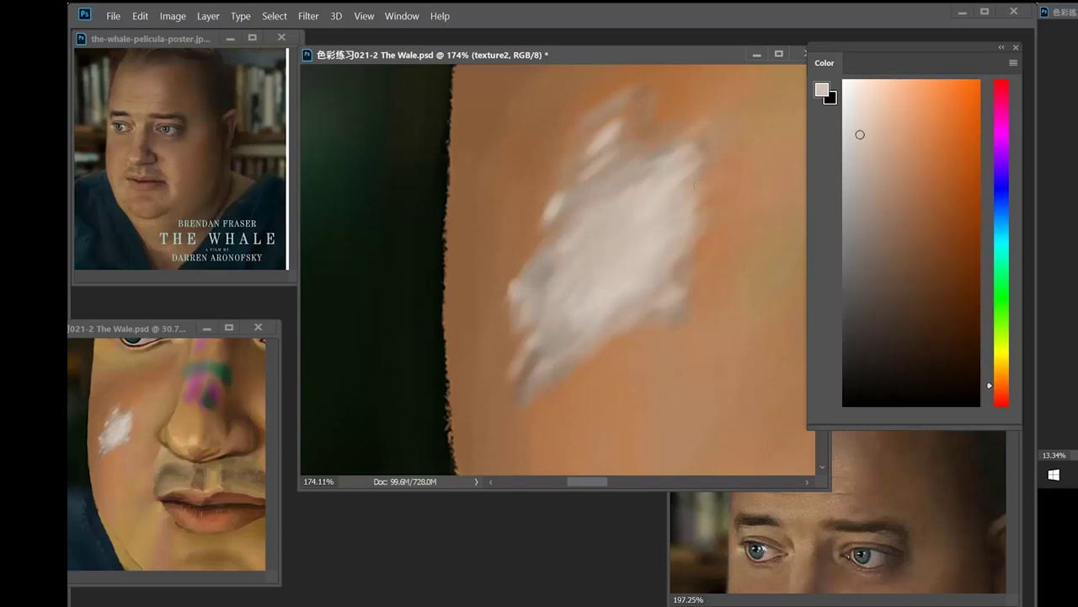
pyautogui.keyDown('alt'); pyautogui.click(570, 314); pyautogui.keyUp('alt')
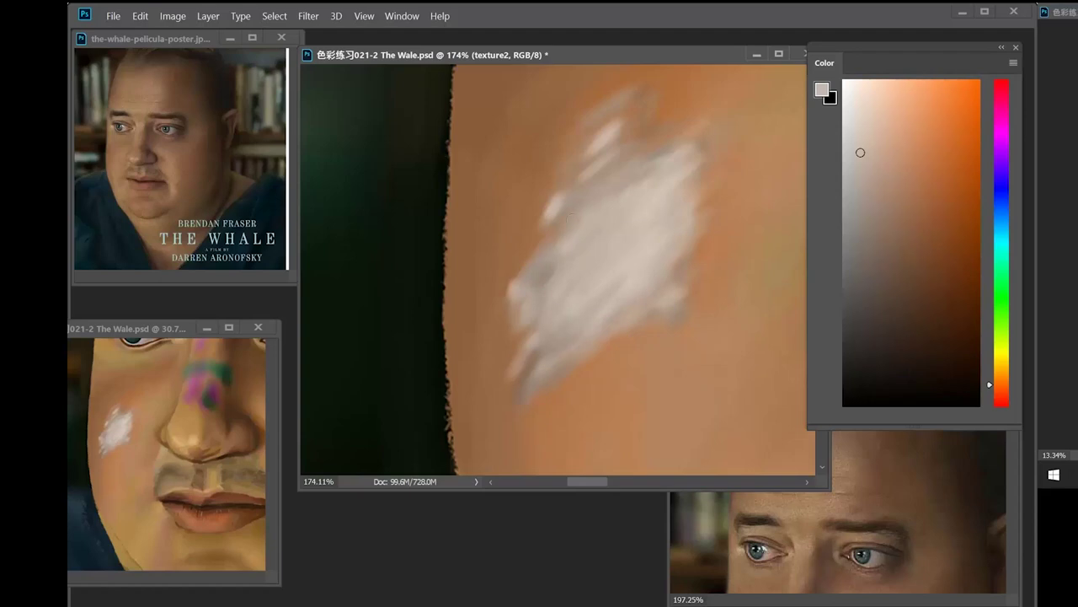
# - Tone down the bright spots along the patch's outer edge beside the face contour with sampled skin browns and greys
pyautogui.keyDown('alt'); pyautogui.click(540, 199); pyautogui.keyUp('alt')
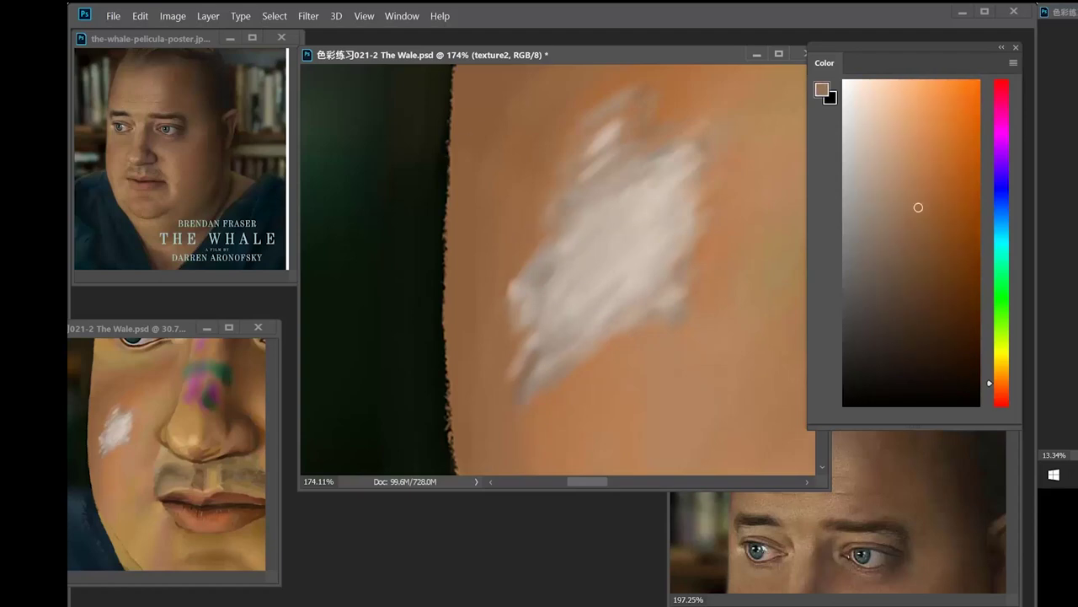
pyautogui.keyDown('alt'); pyautogui.click(582, 224); pyautogui.keyUp('alt')
pyautogui.keyDown('alt'); pyautogui.click(485, 309); pyautogui.keyUp('alt')
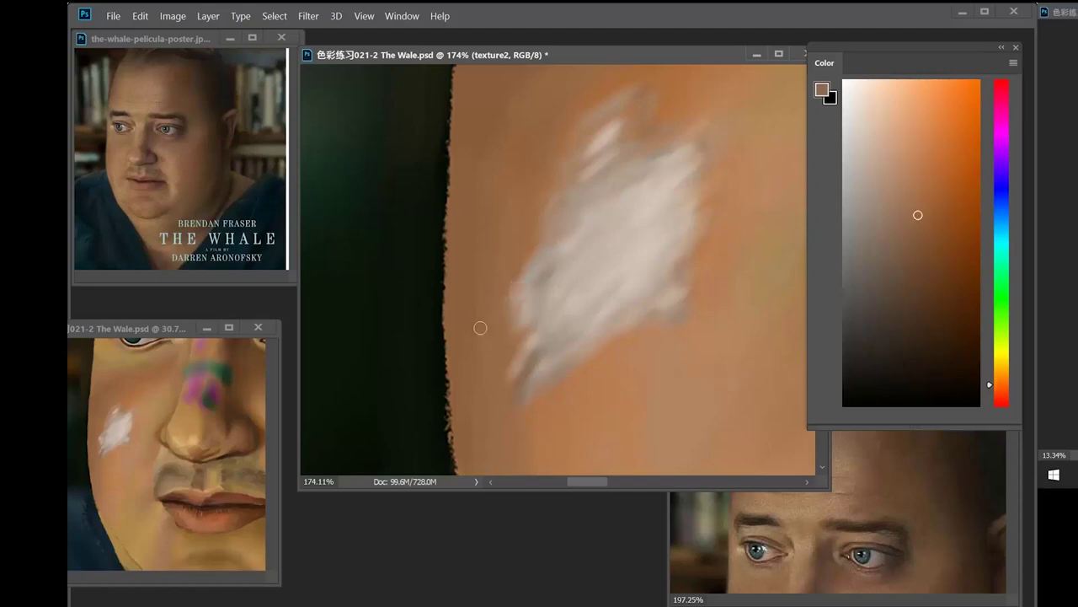
pyautogui.keyDown('alt'); pyautogui.click(532, 286); pyautogui.keyUp('alt')
pyautogui.keyDown('alt'); pyautogui.click(502, 292); pyautogui.keyUp('alt')
pyautogui.moveTo(522, 274); pyautogui.dragTo(516, 285)
# - Blend the lower outer part of the off-white patch with sampled warm grey and pale tones
pyautogui.keyDown('alt'); pyautogui.click(571, 259); pyautogui.keyUp('alt')
pyautogui.keyDown('alt'); pyautogui.click(517, 310); pyautogui.keyUp('alt')
pyautogui.keyDown('alt'); pyautogui.click(542, 300); pyautogui.keyUp('alt')
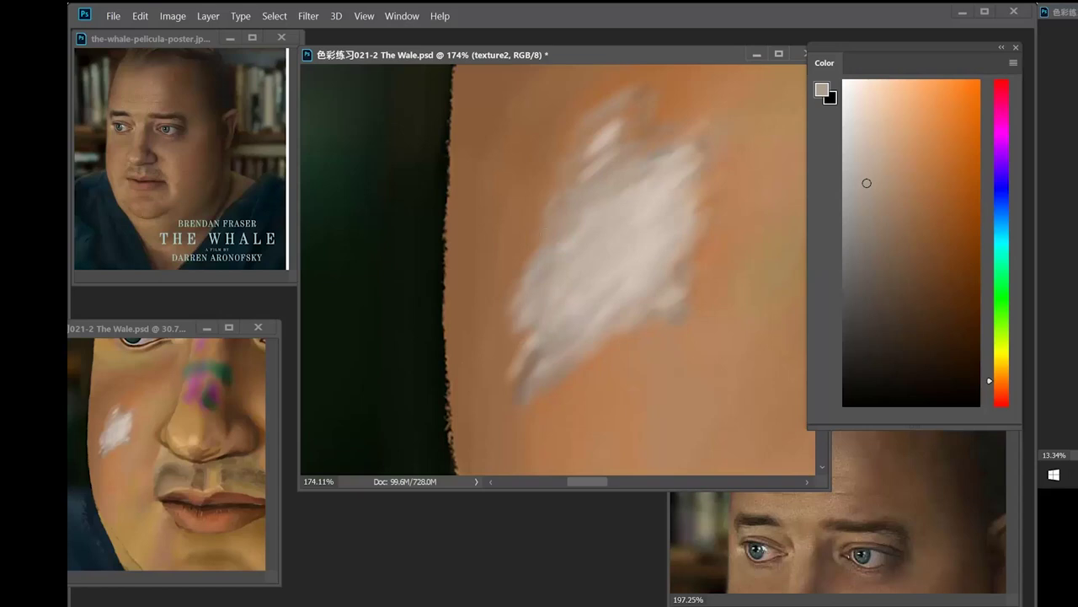
pyautogui.keyDown('alt'); pyautogui.click(584, 267); pyautogui.keyUp('alt')
pyautogui.keyDown('alt'); pyautogui.click(560, 306); pyautogui.keyUp('alt')
pyautogui.keyDown('alt'); pyautogui.click(543, 298); pyautogui.keyUp('alt')
# - Check the patch against the whole portrait, set the brush size to 14 px and brush fine sampled grey strokes into its centre
pyautogui.moveTo(601, 287); pyautogui.dragTo(528, 238)
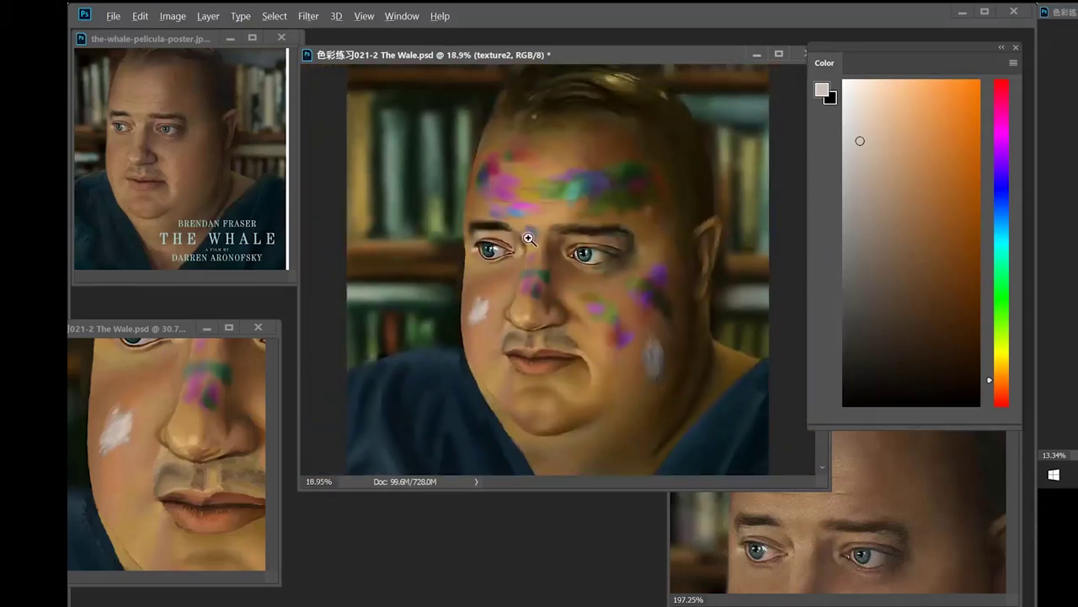
pyautogui.moveTo(475, 313); pyautogui.dragTo(573, 288)
pyautogui.rightClick(645, 252)
pyautogui.moveTo(737, 243); pyautogui.dragTo(734, 241)
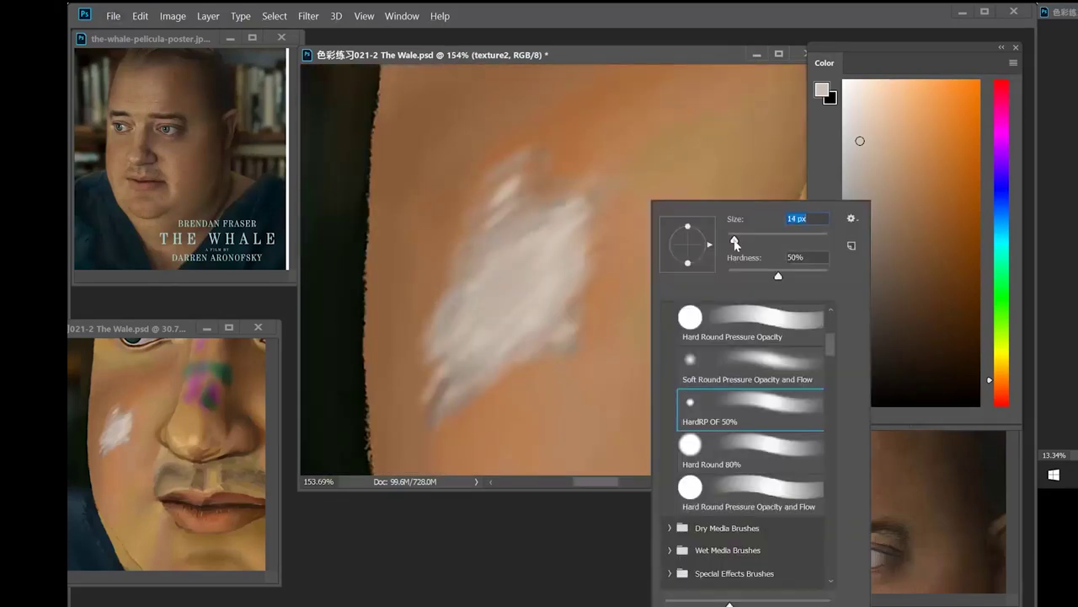
pyautogui.press('Return')
pyautogui.moveTo(520, 277); pyautogui.dragTo(541, 251)
pyautogui.keyDown('alt'); pyautogui.click(517, 248); pyautogui.keyUp('alt')
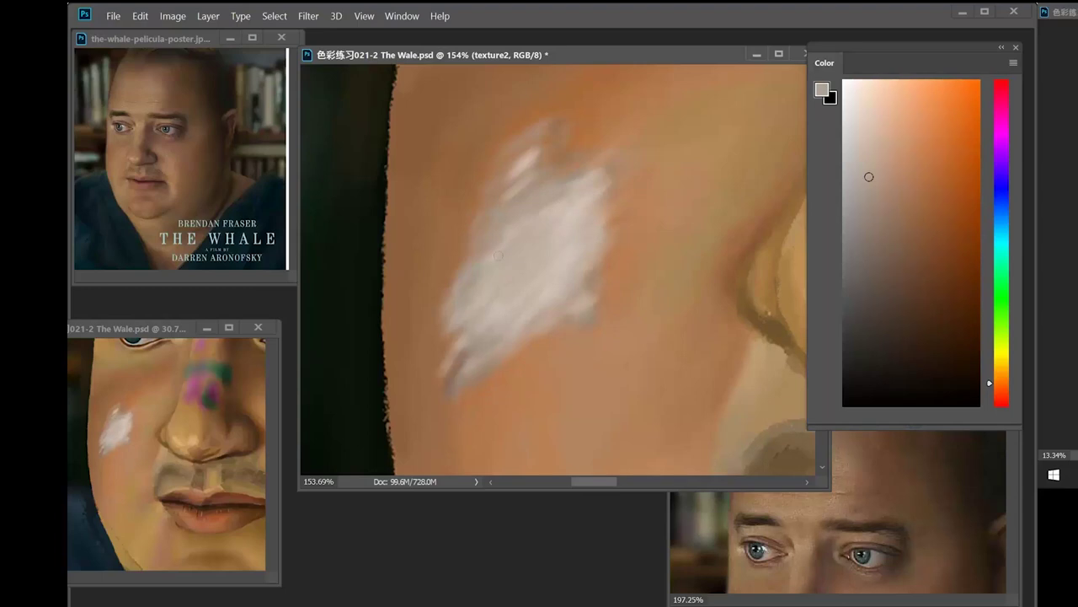
pyautogui.keyDown('alt'); pyautogui.click(571, 248); pyautogui.keyUp('alt')
pyautogui.keyDown('alt'); pyautogui.click(524, 236); pyautogui.keyUp('alt')
pyautogui.keyDown('alt'); pyautogui.click(570, 257); pyautogui.keyUp('alt')
# - Build up fine diagonal strokes across the patch by alternating sampled off-white and warm grey tones
pyautogui.keyDown('alt'); pyautogui.click(537, 248); pyautogui.keyUp('alt')
pyautogui.keyDown('alt'); pyautogui.click(572, 255); pyautogui.keyUp('alt')
pyautogui.keyDown('alt'); pyautogui.click(572, 218); pyautogui.keyUp('alt')
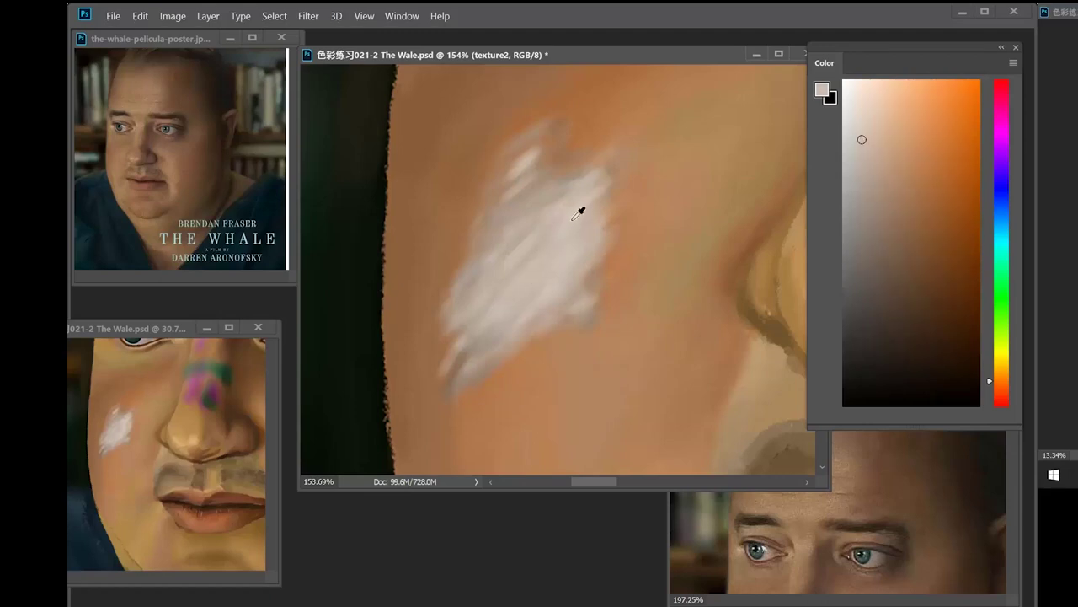
pyautogui.keyDown('alt'); pyautogui.click(528, 246); pyautogui.keyUp('alt')
pyautogui.keyDown('alt'); pyautogui.click(497, 253); pyautogui.keyUp('alt')
pyautogui.keyDown('alt'); pyautogui.click(533, 288); pyautogui.keyUp('alt')
pyautogui.keyDown('alt'); pyautogui.click(652, 222); pyautogui.keyUp('alt')
pyautogui.keyDown('alt'); pyautogui.click(522, 312); pyautogui.keyUp('alt')
pyautogui.keyDown('alt'); pyautogui.click(471, 286); pyautogui.keyUp('alt')
pyautogui.keyDown('alt'); pyautogui.click(499, 276); pyautogui.keyUp('alt')
# - Zoom out the second portrait window to examine the patch against the face and shift the main canvas window aside
pyautogui.click(149, 422)
pyautogui.moveTo(174, 441); pyautogui.dragTo(144, 453)
pyautogui.moveTo(175, 492); pyautogui.dragTo(148, 486)
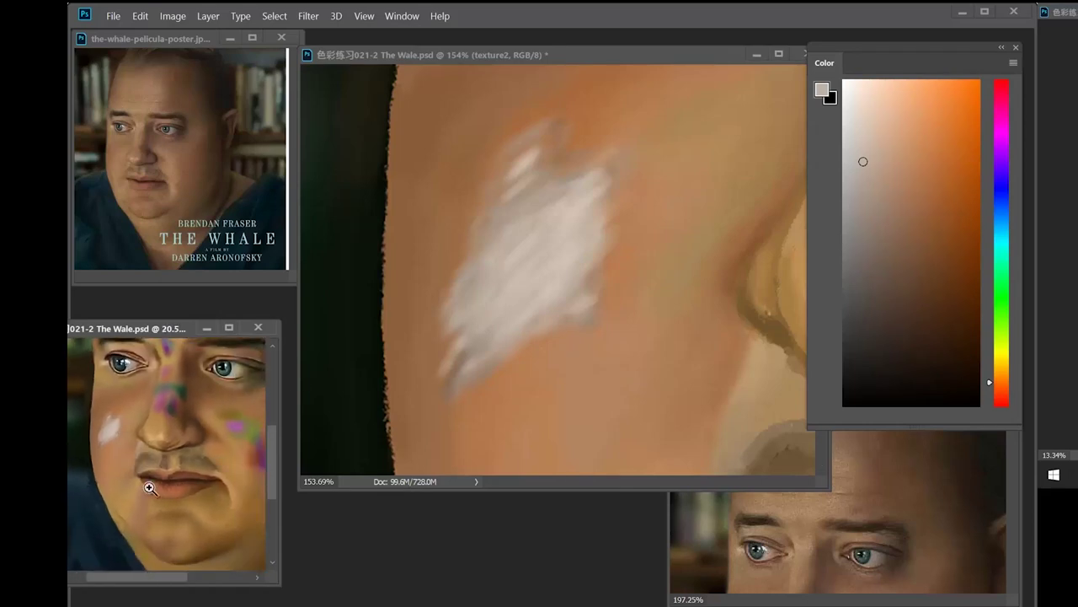
pyautogui.moveTo(569, 77); pyautogui.dragTo(610, 82)
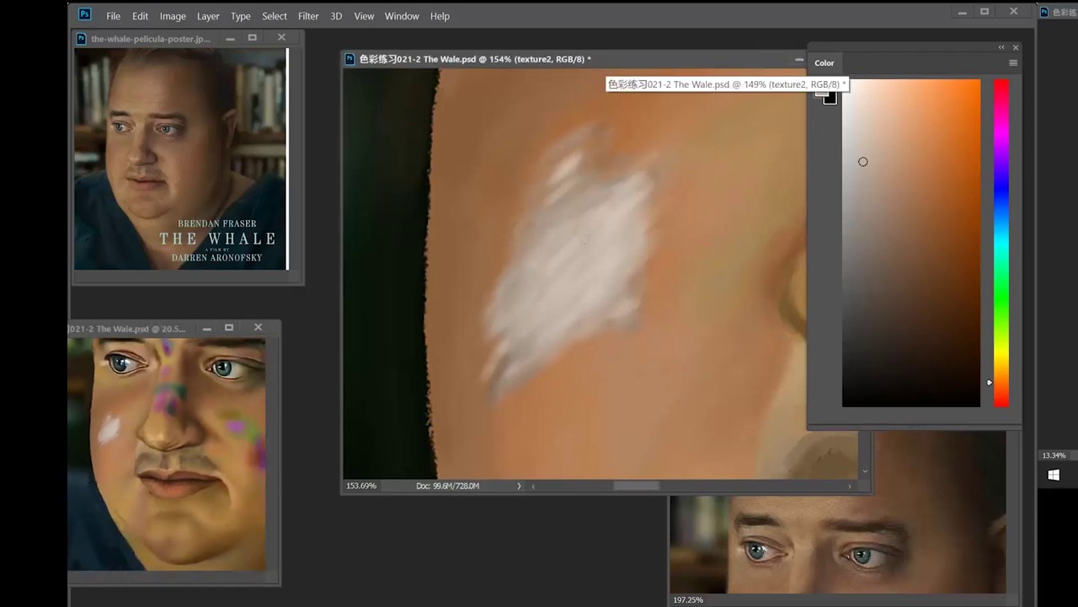
# - Break up the patch's centre with short directional strokes in sampled off-white, grey and skin brown tones
pyautogui.keyDown('alt'); pyautogui.click(604, 276); pyautogui.keyUp('alt')
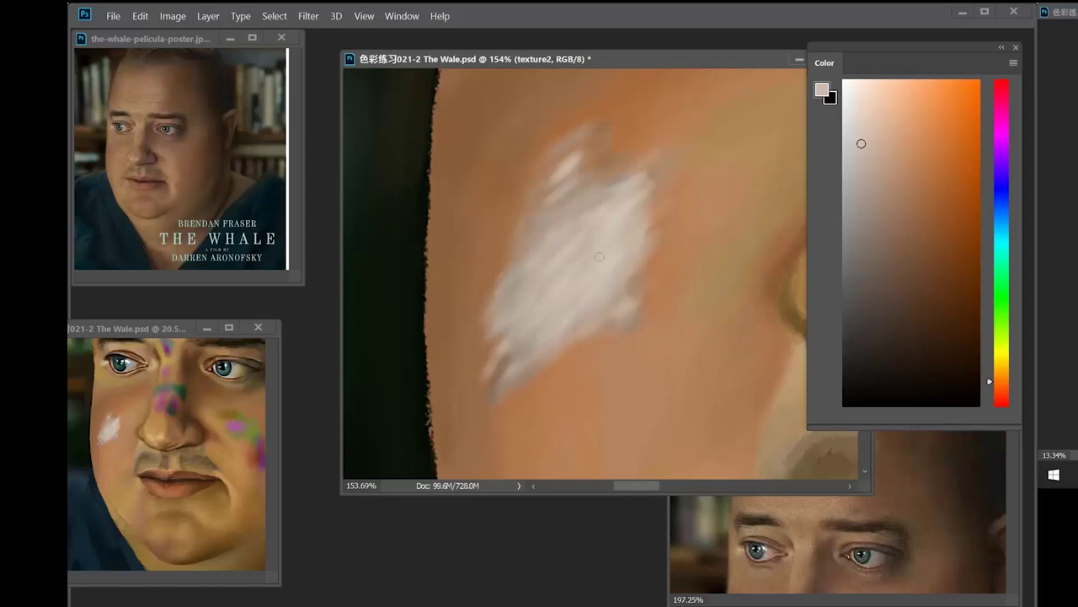
pyautogui.keyDown('alt'); pyautogui.click(639, 277); pyautogui.keyUp('alt')
pyautogui.keyDown('alt'); pyautogui.click(620, 234); pyautogui.keyUp('alt')
pyautogui.keyDown('alt'); pyautogui.click(581, 241); pyautogui.keyUp('alt')
pyautogui.keyDown('alt'); pyautogui.click(572, 252); pyautogui.keyUp('alt')
pyautogui.keyDown('alt'); pyautogui.click(506, 223); pyautogui.keyUp('alt')
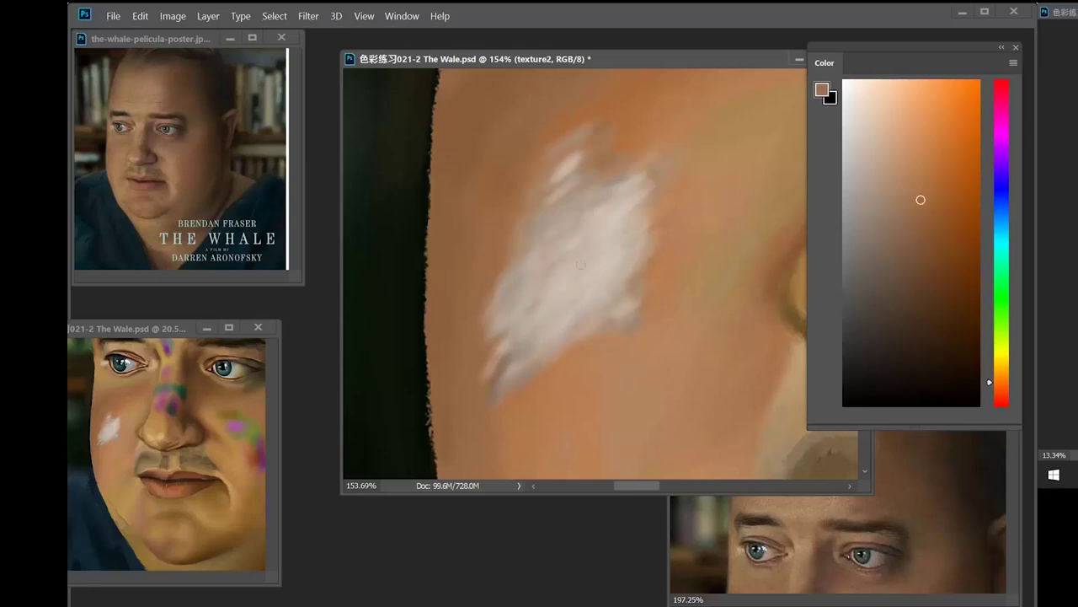
pyautogui.keyDown('alt'); pyautogui.click(576, 284); pyautogui.keyUp('alt')
pyautogui.keyDown('alt'); pyautogui.click(505, 266); pyautogui.keyUp('alt')
pyautogui.keyDown('alt'); pyautogui.click(564, 301); pyautogui.keyUp('alt')
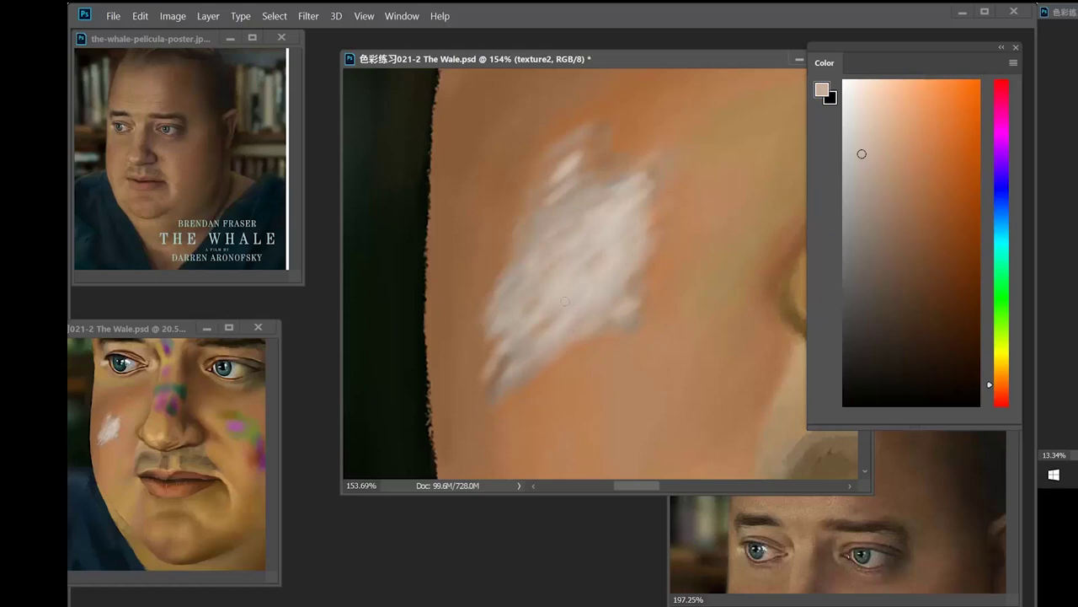
# - Refine the patch's lower and upper centre with sampled pale and grey strokes and show the whole portrait
pyautogui.keyDown('alt'); pyautogui.click(542, 325); pyautogui.keyUp('alt')
pyautogui.keyDown('alt'); pyautogui.click(543, 325); pyautogui.keyUp('alt')
pyautogui.keyDown('alt'); pyautogui.click(613, 268); pyautogui.keyUp('alt')
pyautogui.keyDown('alt'); pyautogui.click(597, 243); pyautogui.keyUp('alt')
pyautogui.keyDown('alt'); pyautogui.click(559, 266); pyautogui.keyUp('alt')
pyautogui.keyDown('alt'); pyautogui.click(561, 248); pyautogui.keyUp('alt')
pyautogui.keyDown('alt'); pyautogui.click(600, 221); pyautogui.keyUp('alt')
pyautogui.keyDown('alt'); pyautogui.click(616, 218); pyautogui.keyUp('alt')
pyautogui.hotkey('ctrl', '0')
pyautogui.hotkey('ctrl', '-')
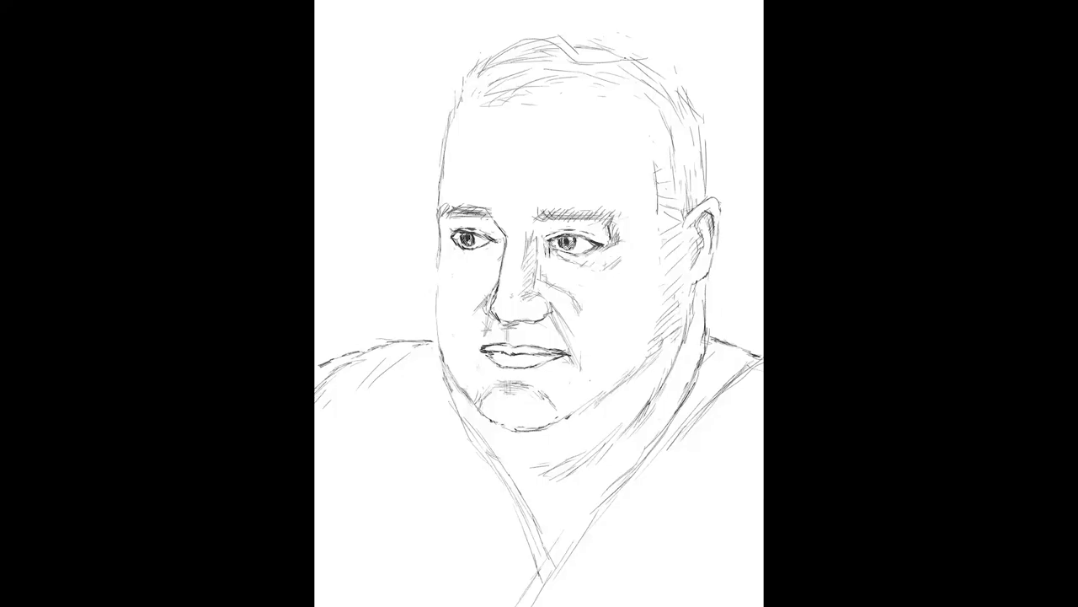